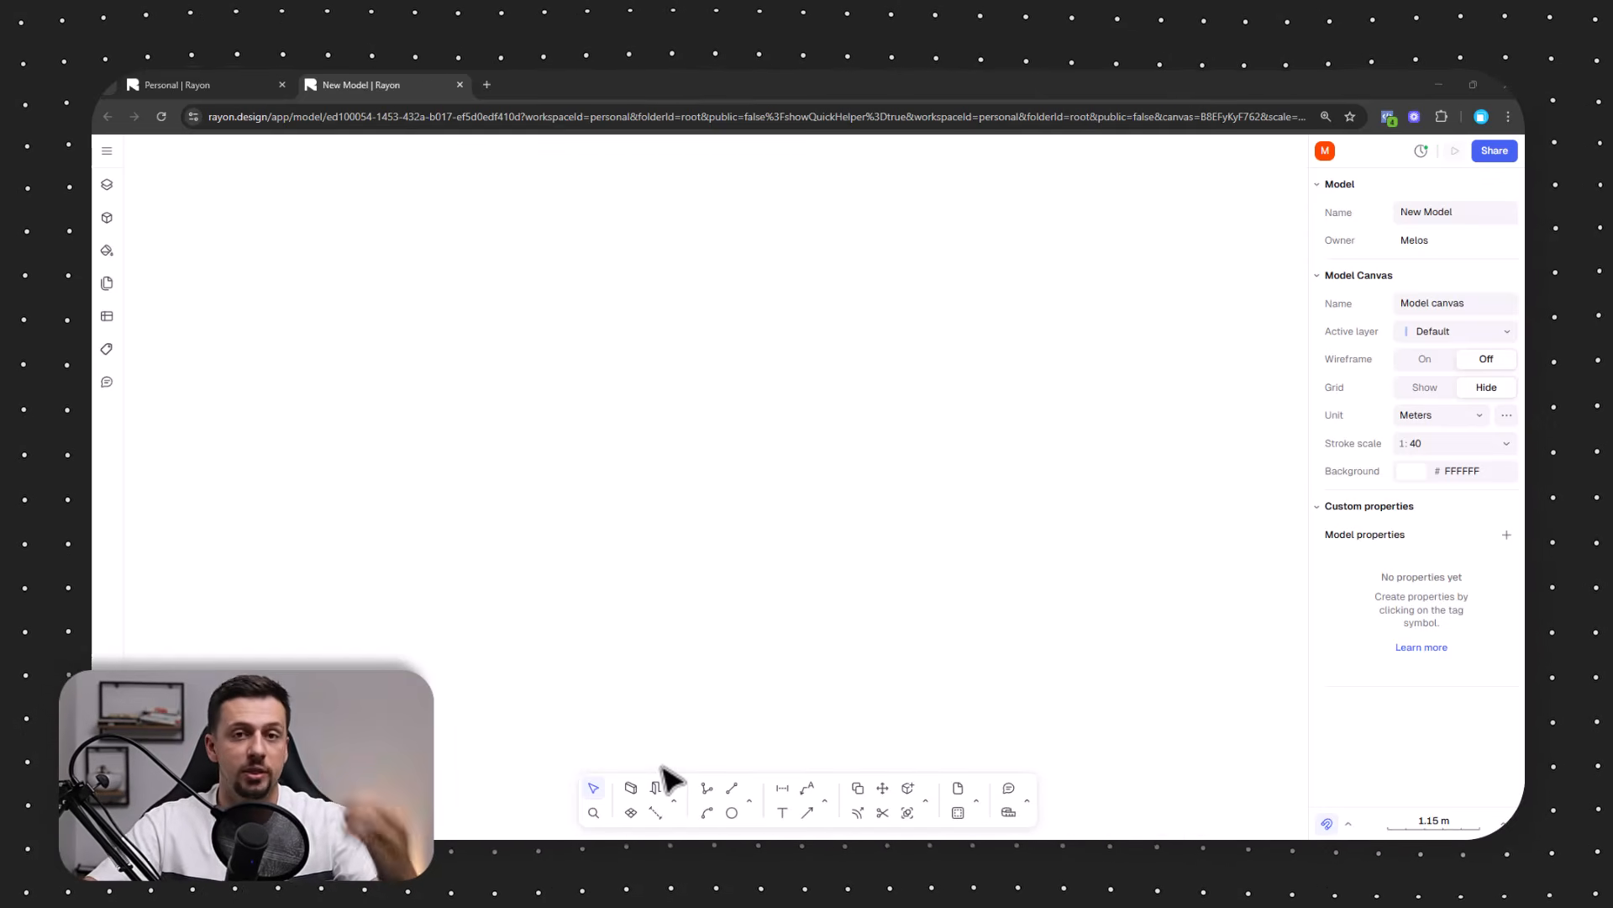
Insert the hand-drawn floor plan screenshot into the empty model canvas.
mouse_move(859, 869)
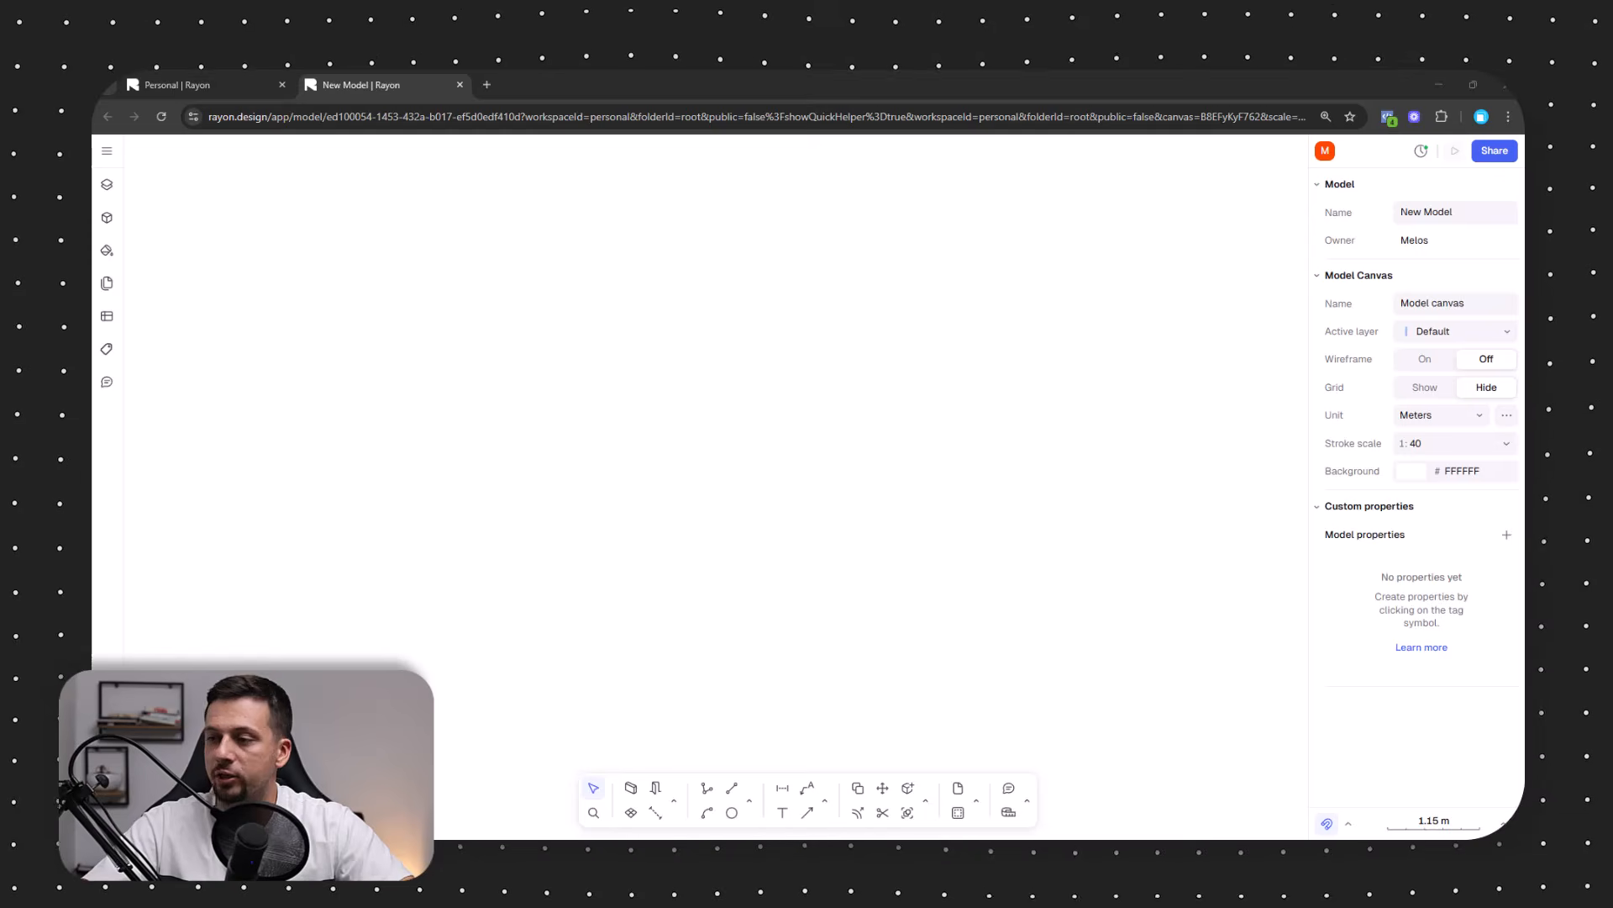
mouse_move(859, 840)
mouse_down()
mouse_move(767, 542)
mouse_move(747, 542)
mouse_up()
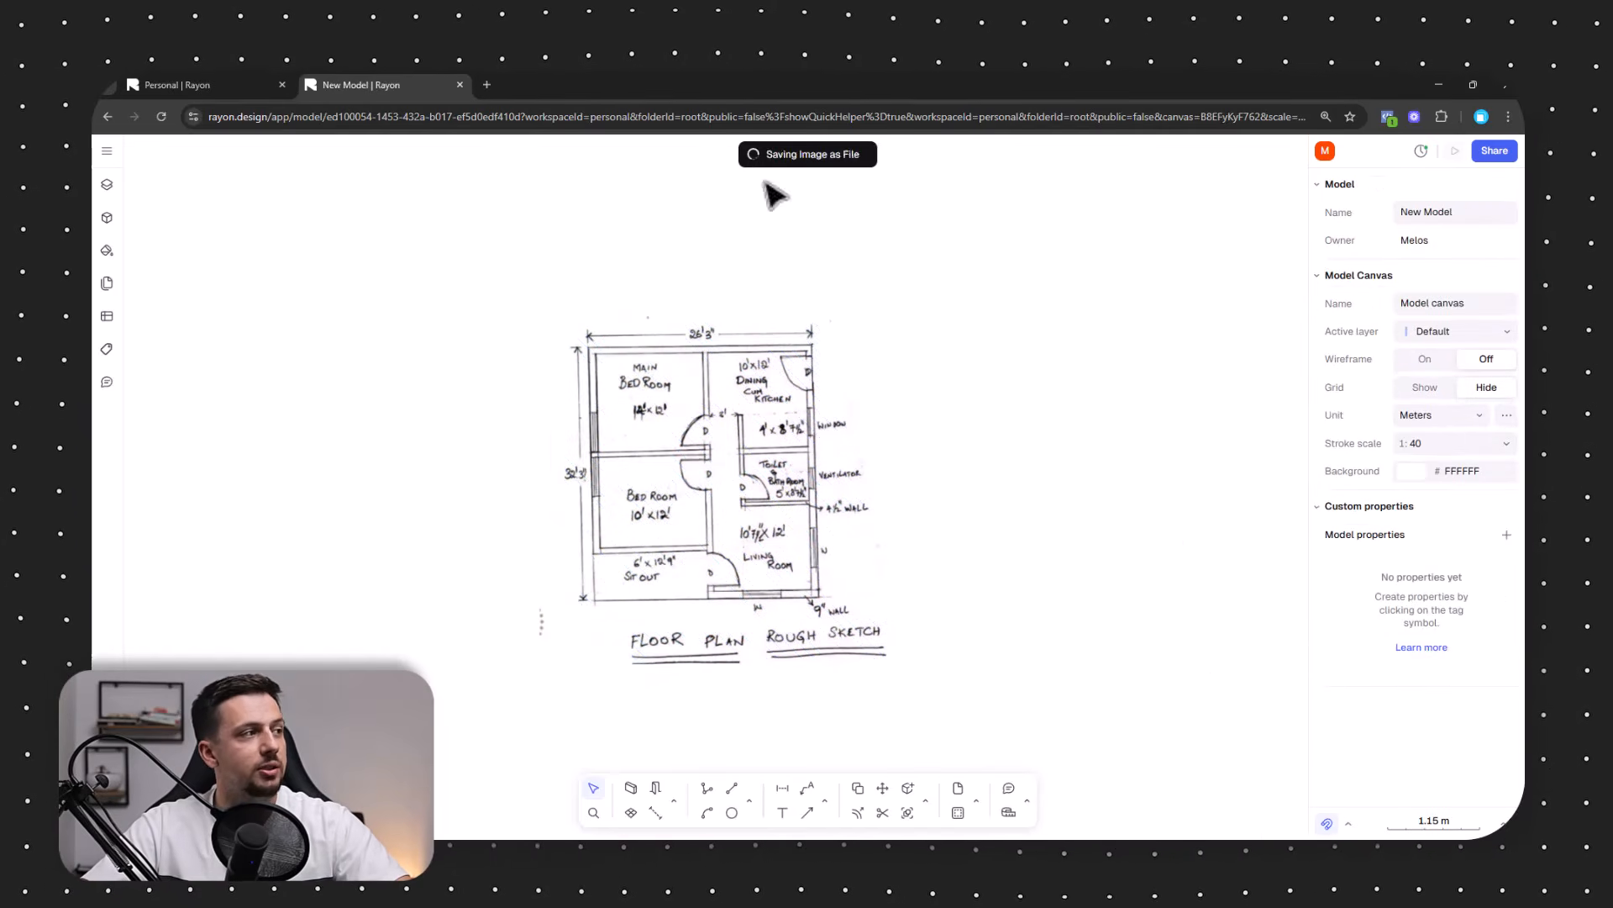
Examine the imported floor plan sketch, focusing on how its bottom wall line runs.
scroll(577, 537, up, 5)
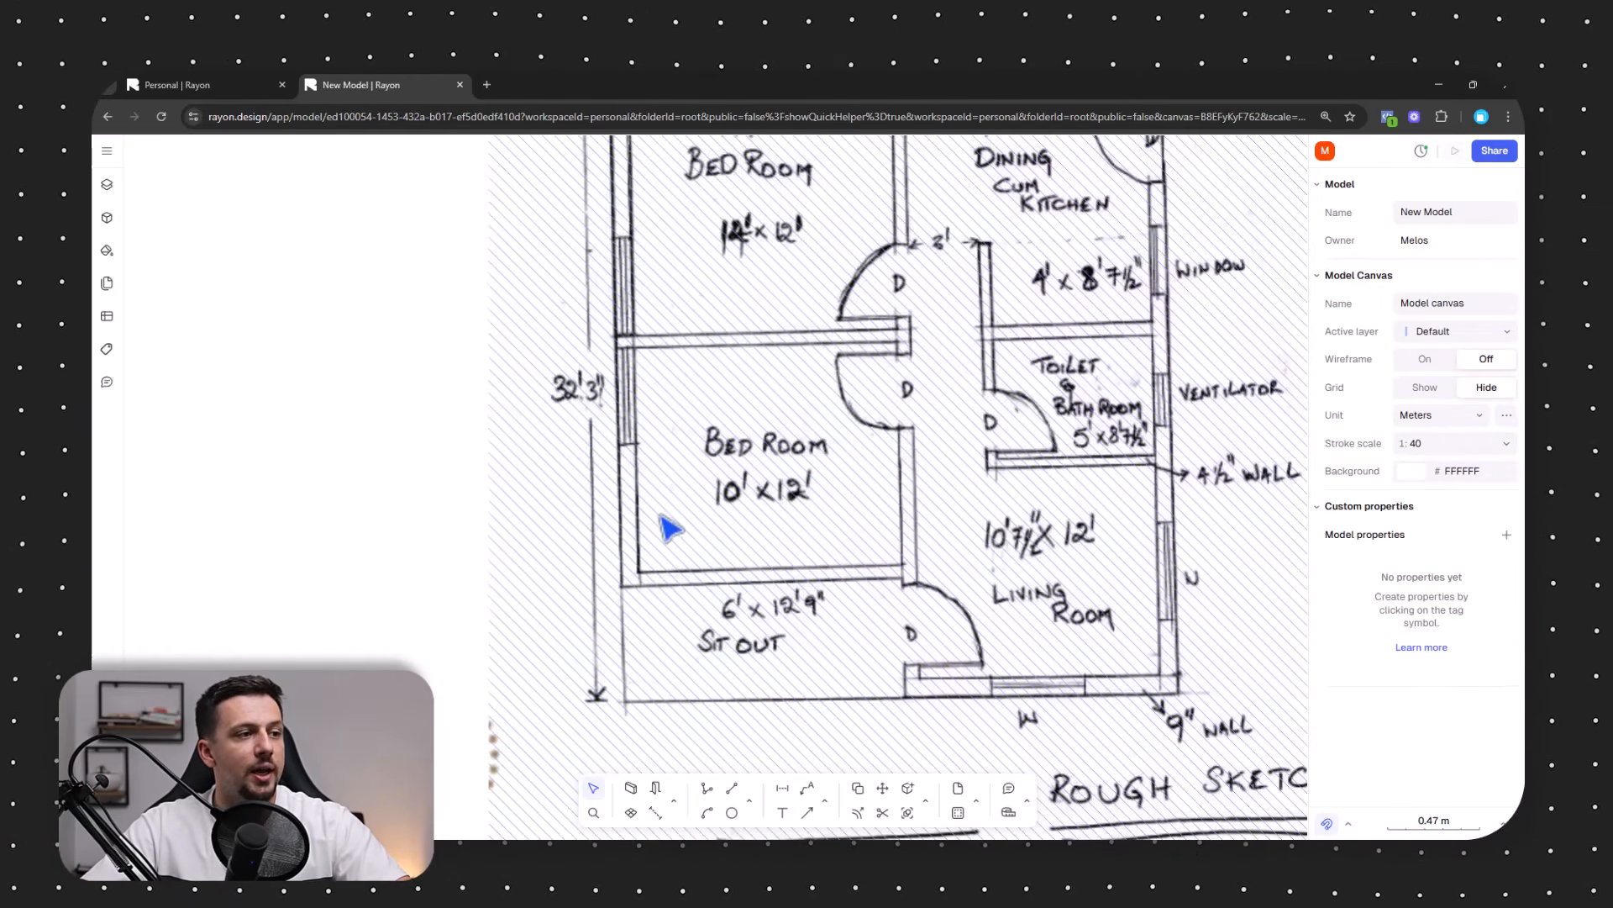
scroll(670, 528, down, 5)
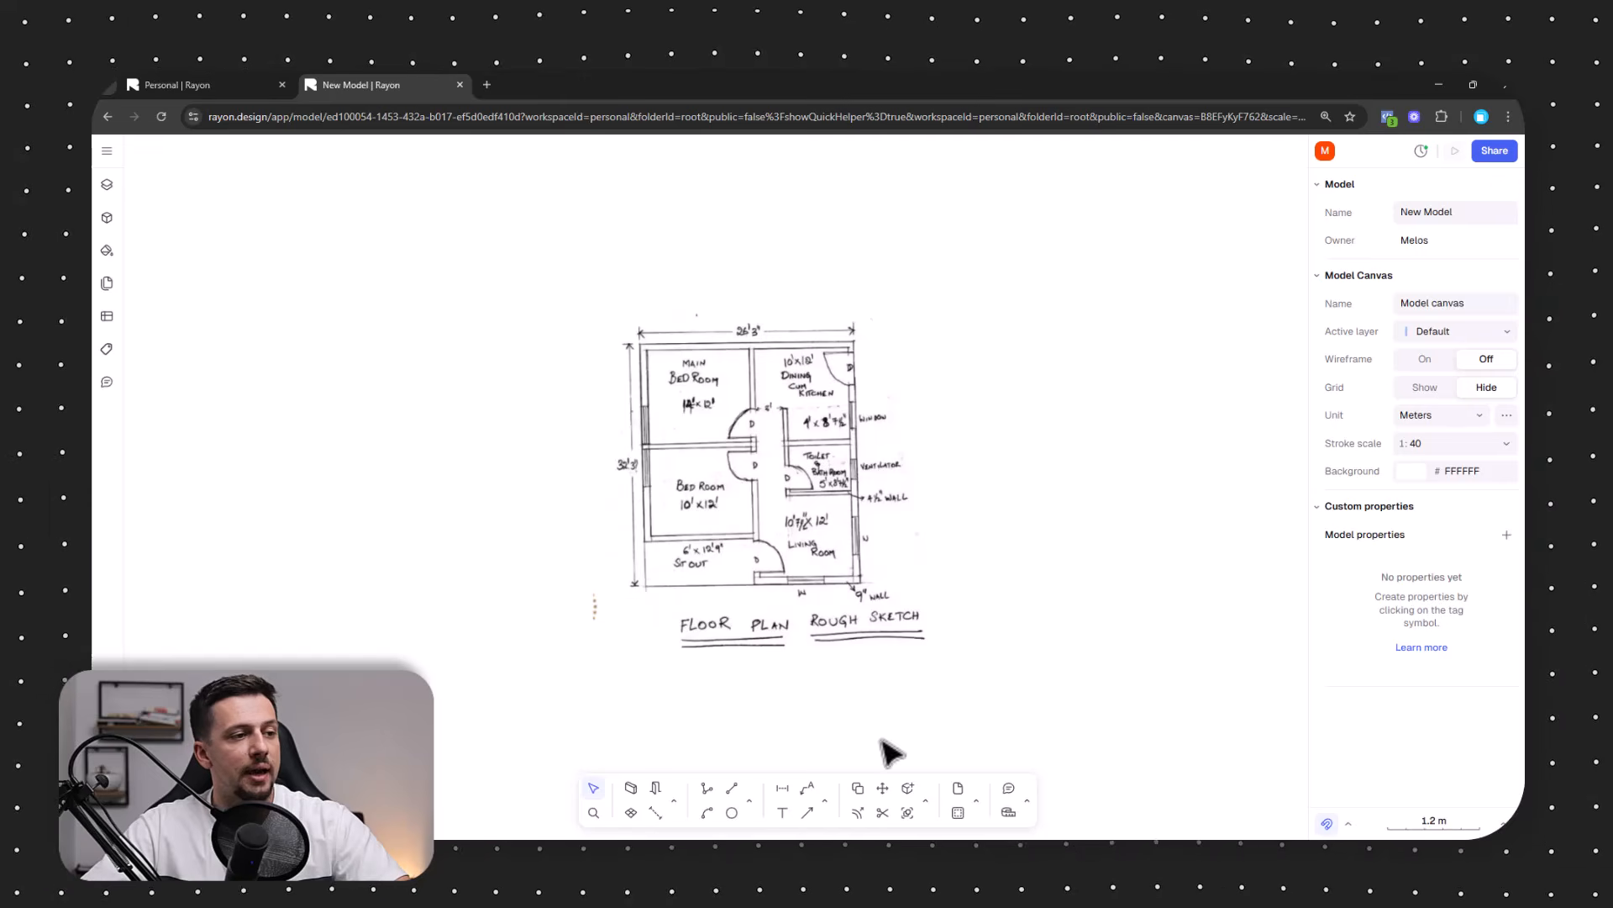
click(745, 610)
scroll(743, 612, up, 5)
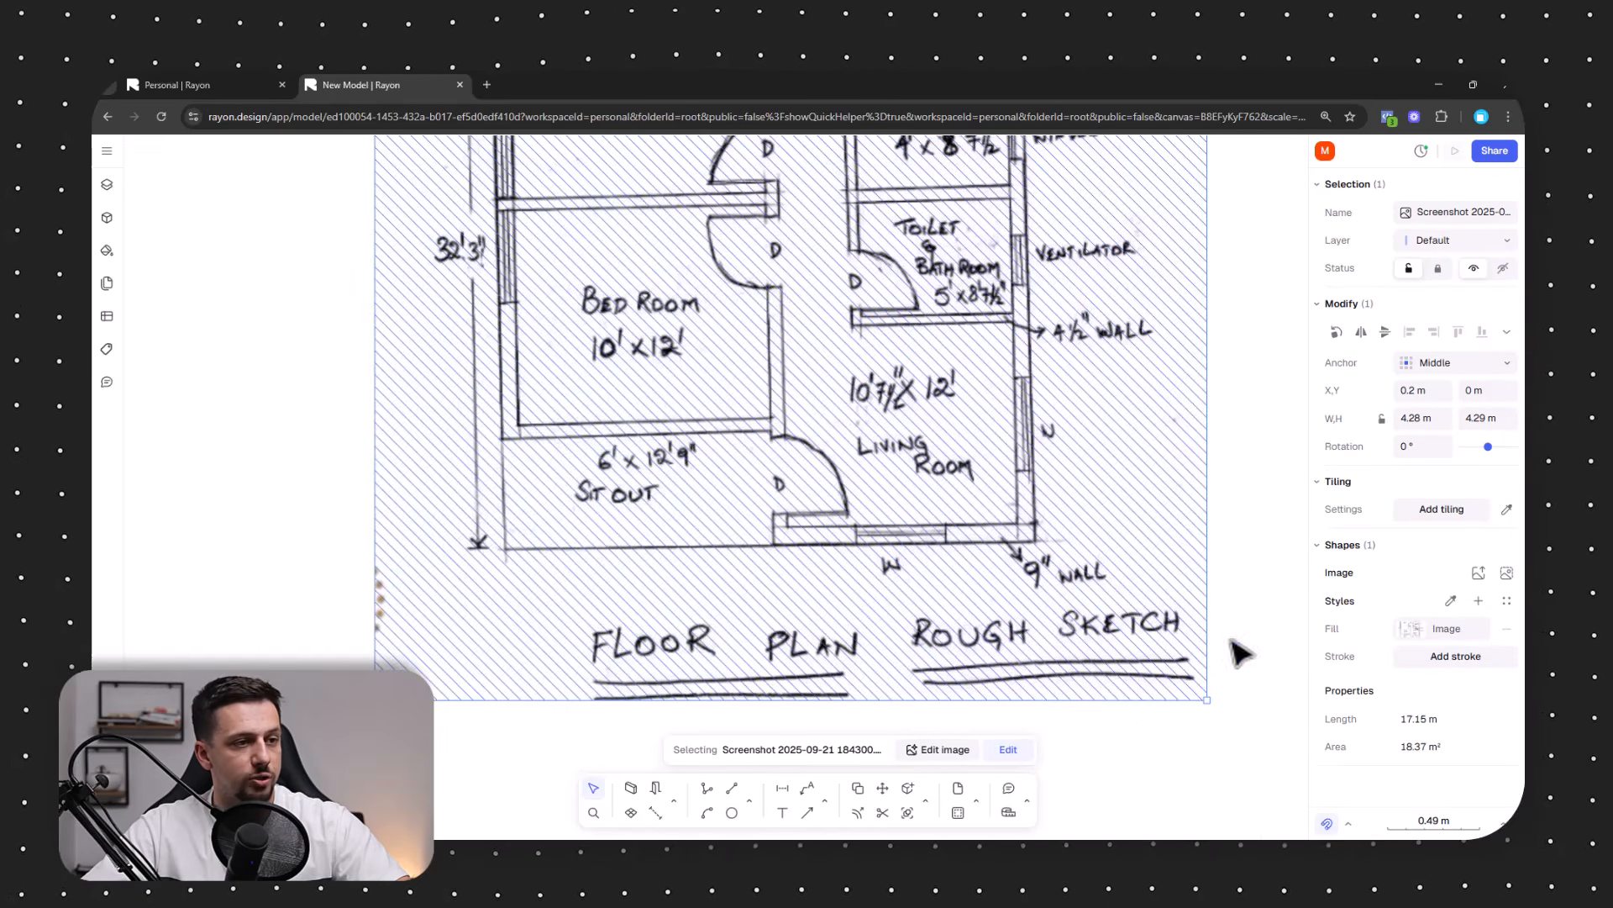
scroll(875, 619, down, 8)
scroll(828, 555, up, 9)
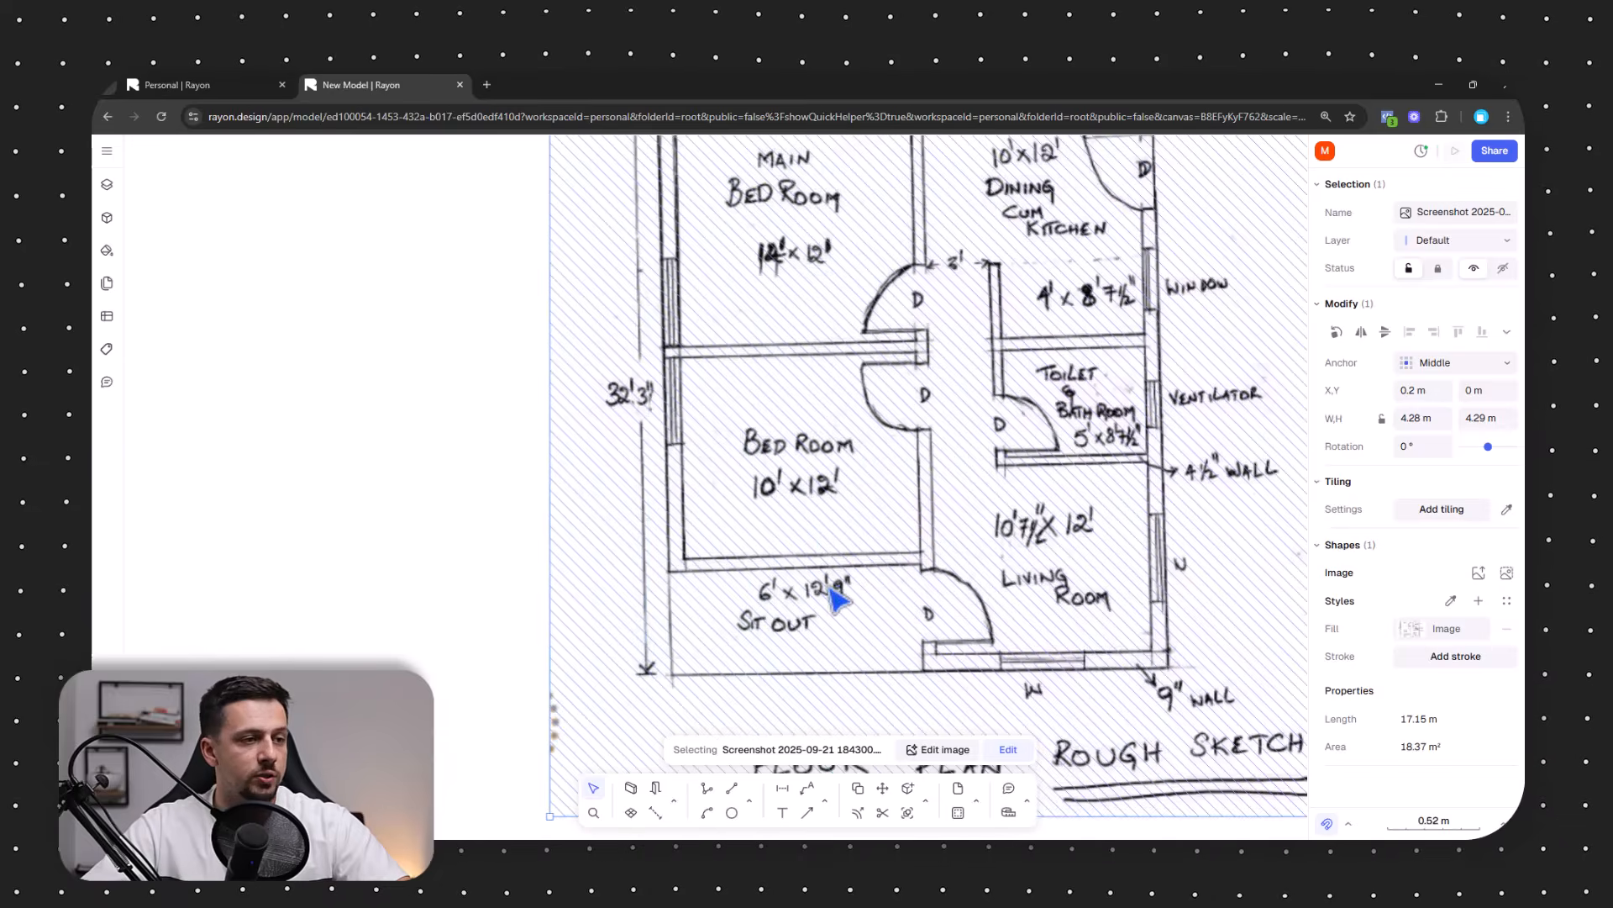
scroll(836, 601, down, 4)
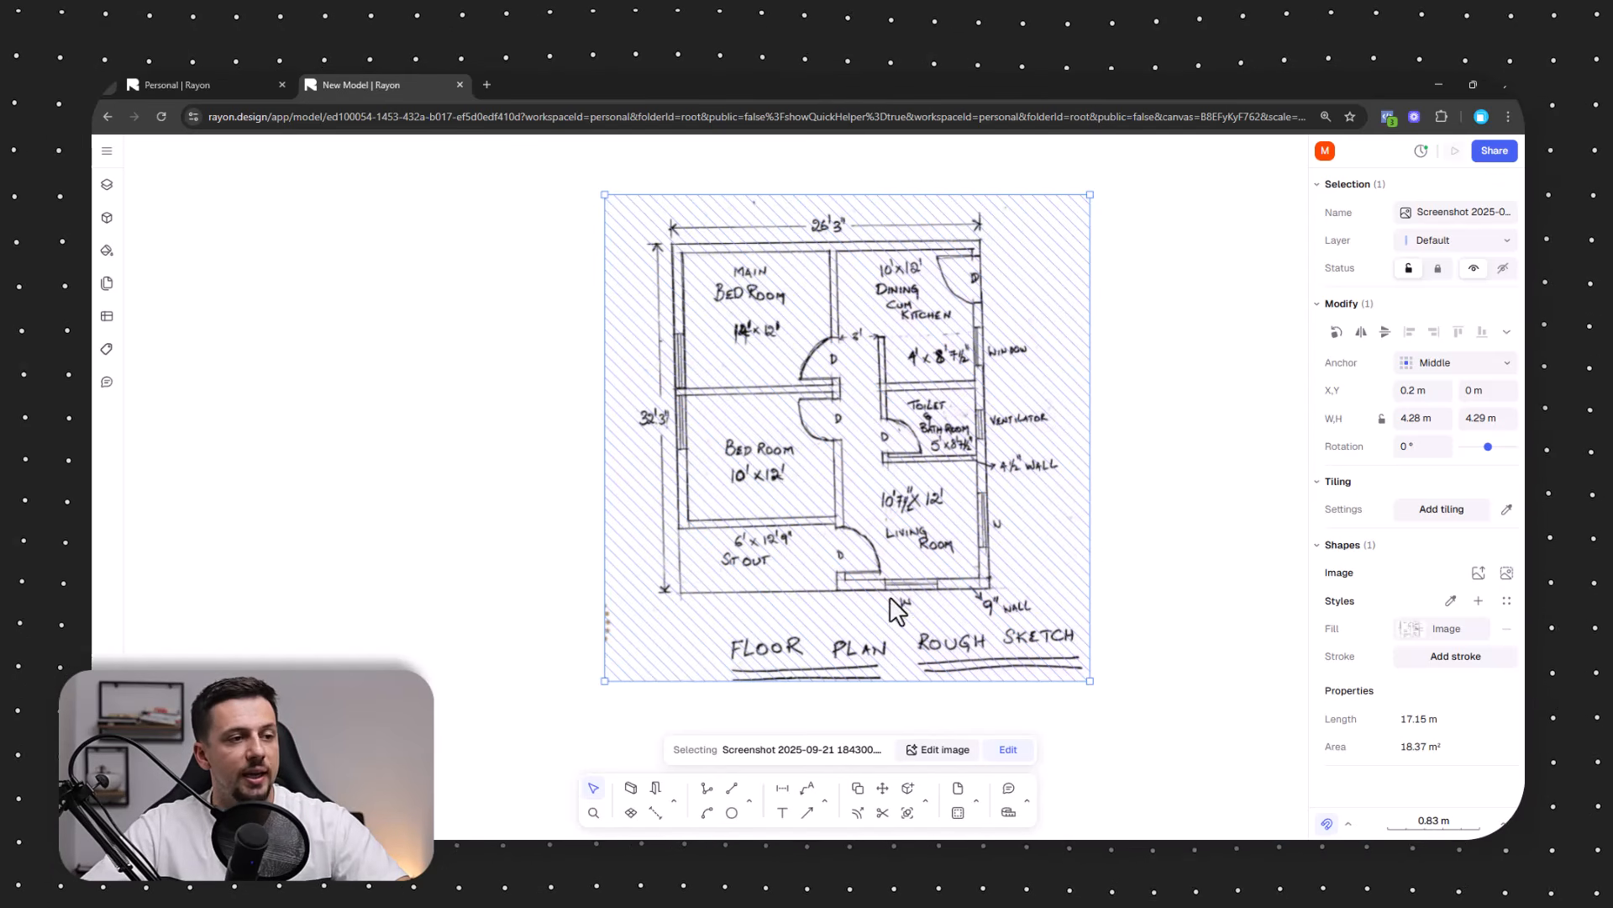
scroll(930, 613, up, 2)
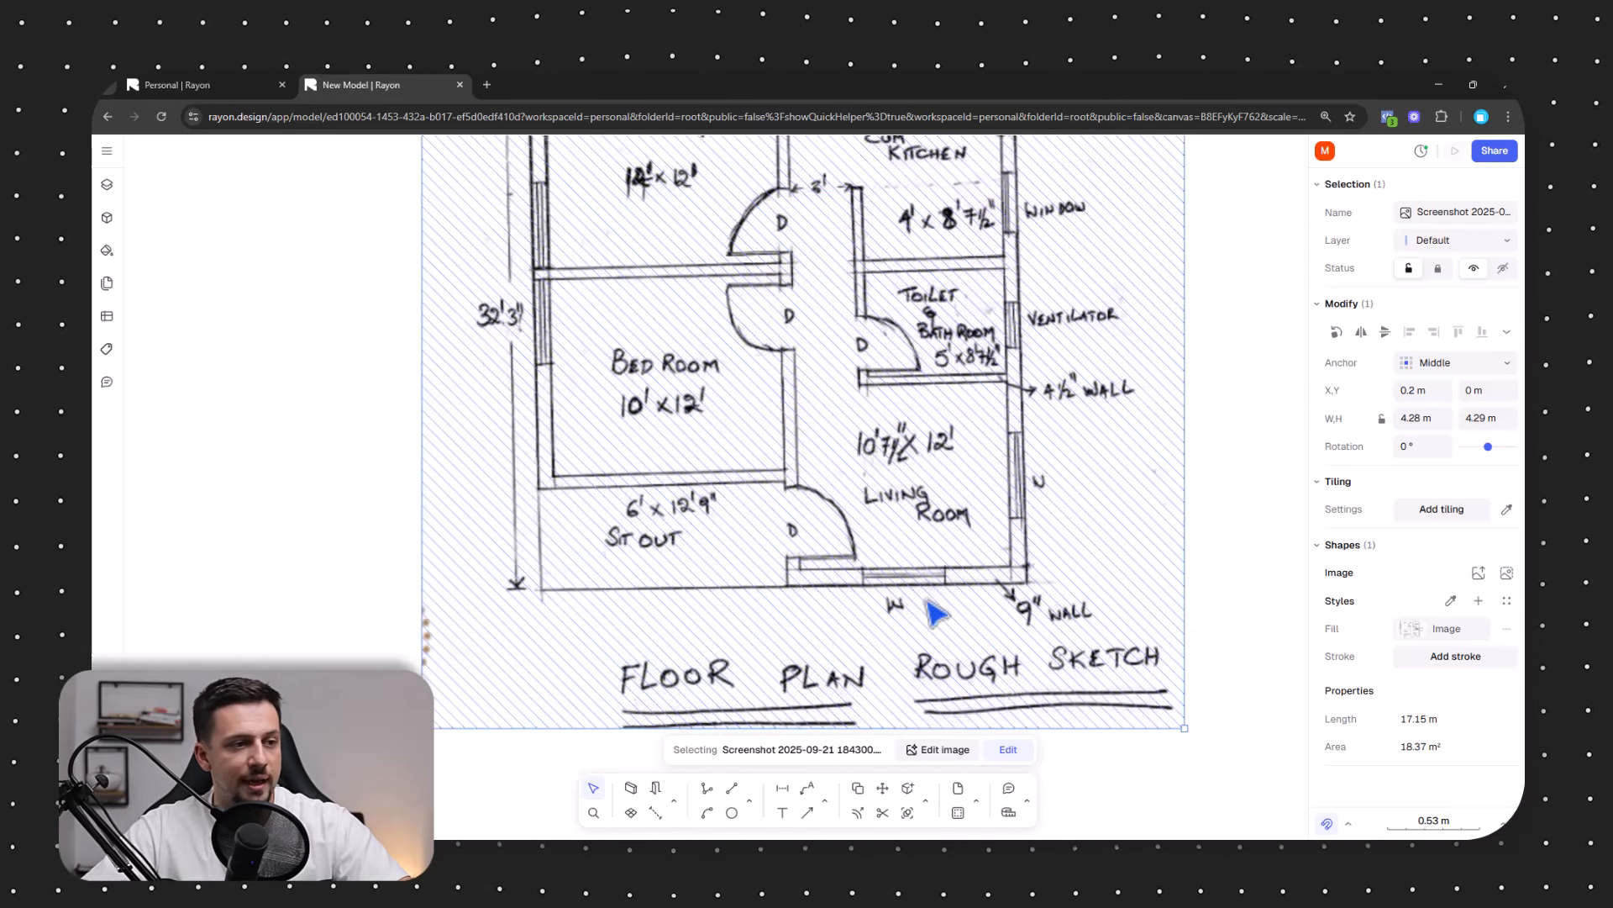
Draw a horizontal reference line about 3.39 m long, running left from the plan's lower-right outer wall corner.
click(732, 788)
scroll(950, 627, up, 4)
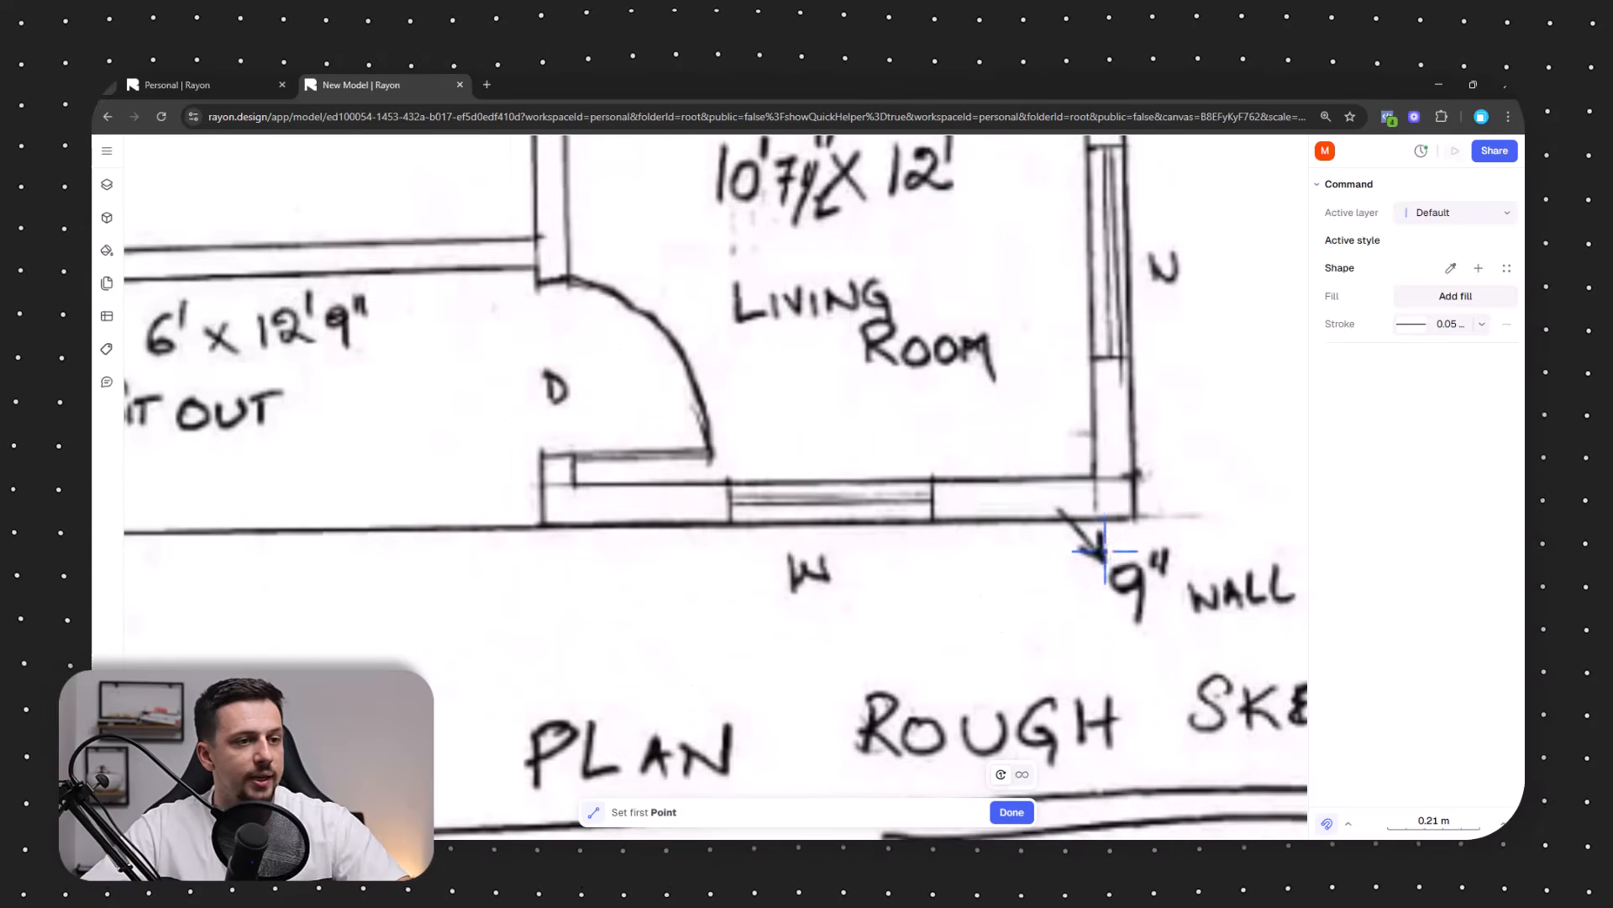
click(1132, 519)
scroll(1132, 519, down, 4)
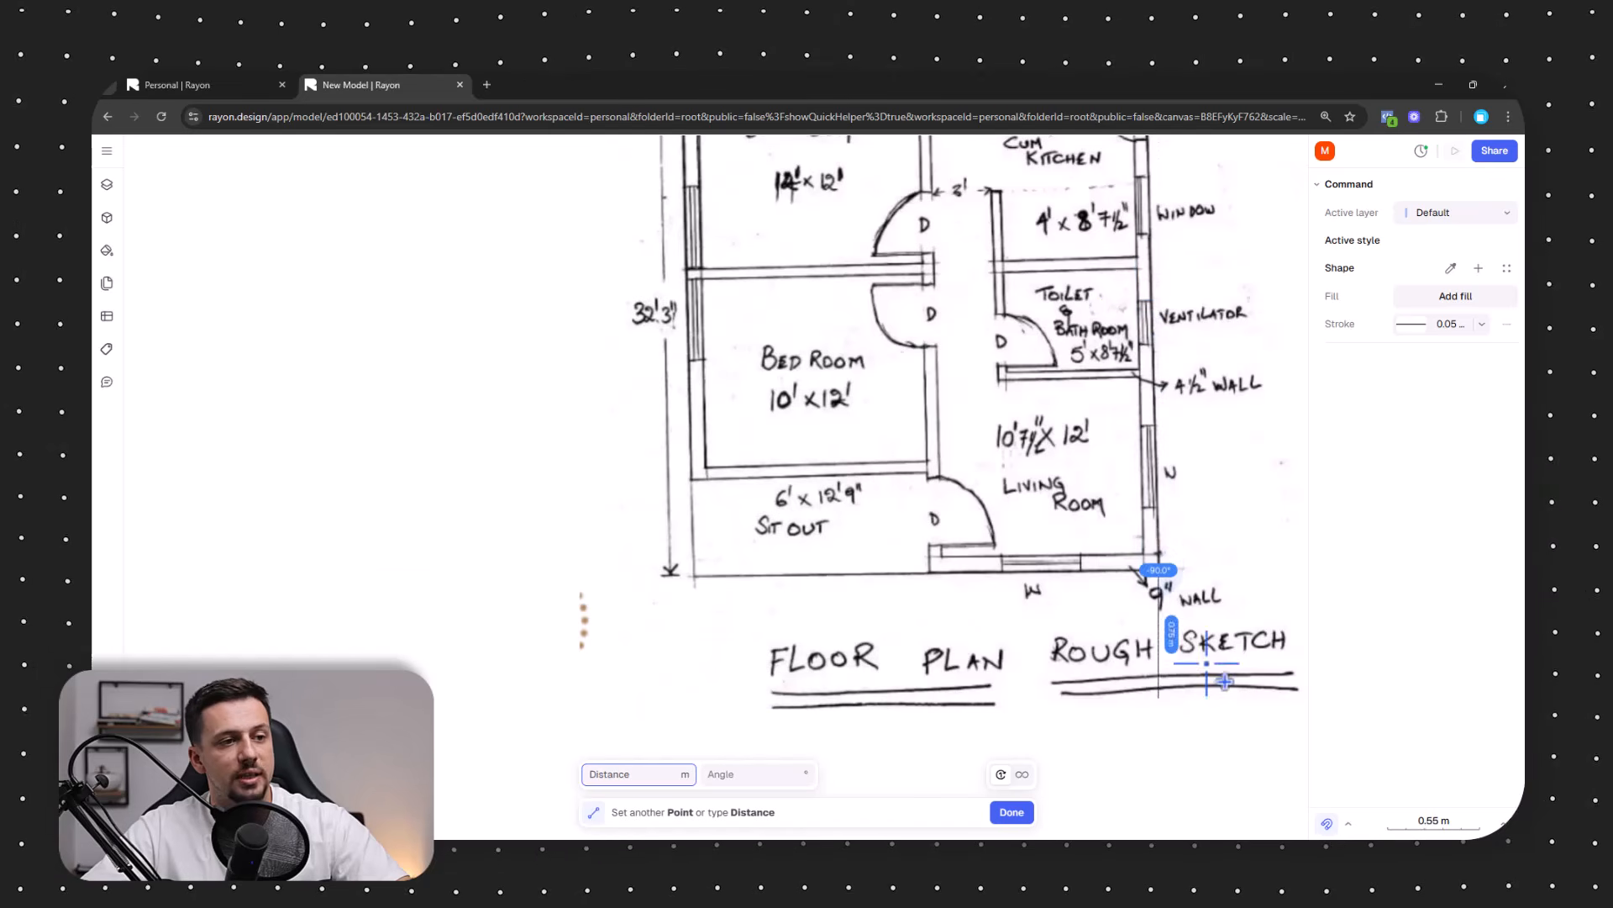
click(581, 568)
key(Escape)
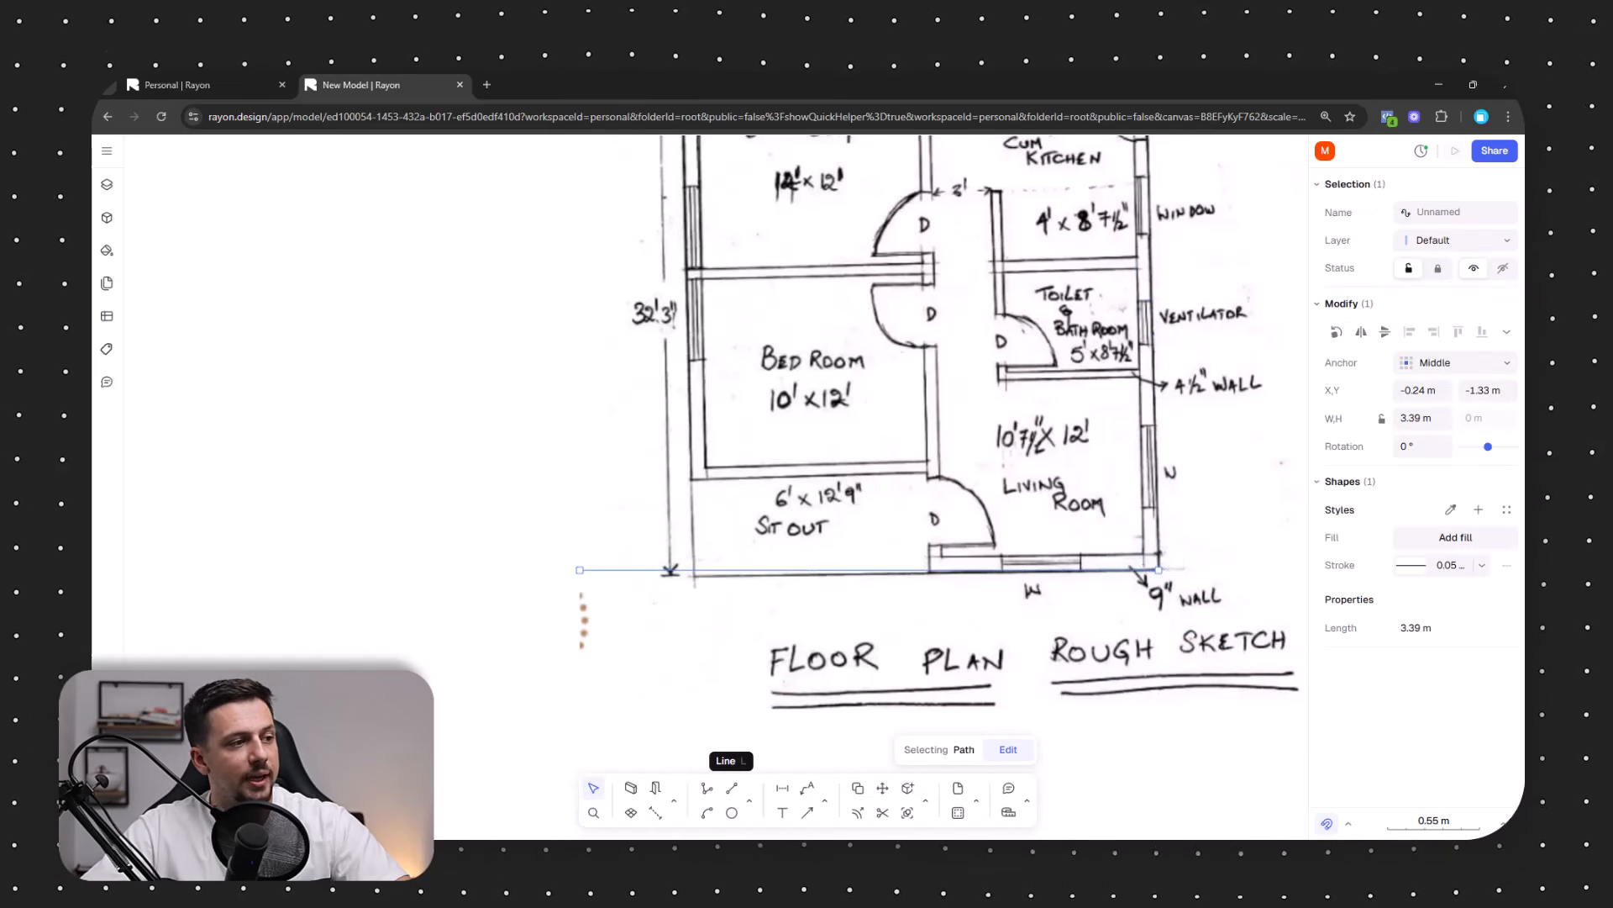
Rotate the sketch image about the plan's lower-right outer corner until its bottom edge aligns with the horizontal reference line.
click(990, 652)
scroll(994, 541, down, 3)
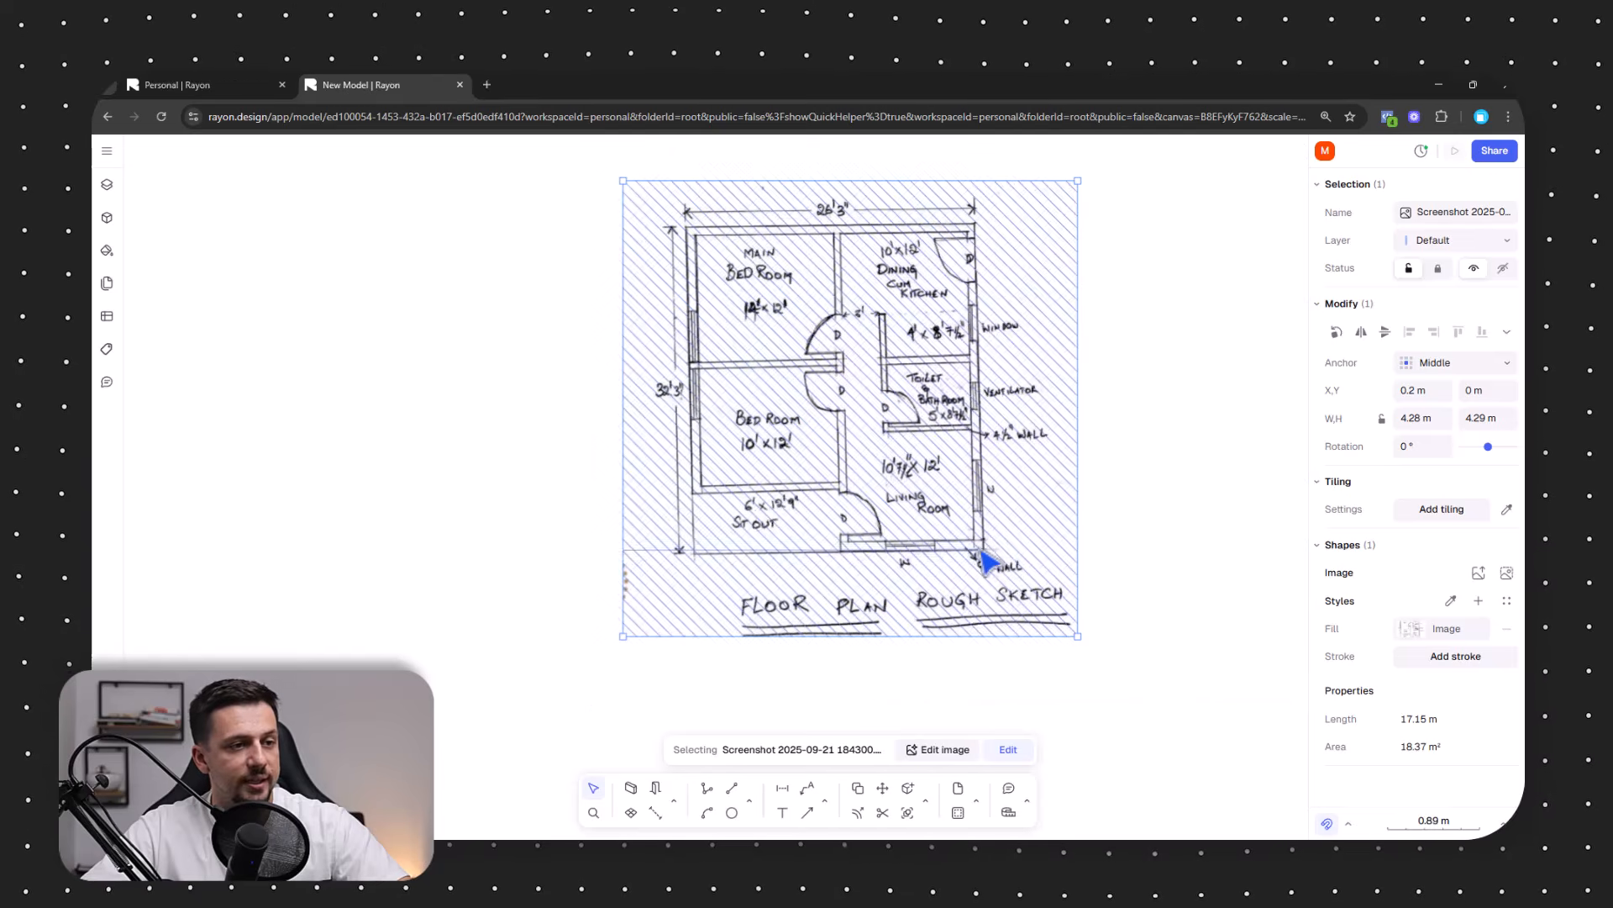
scroll(987, 562, up, 8)
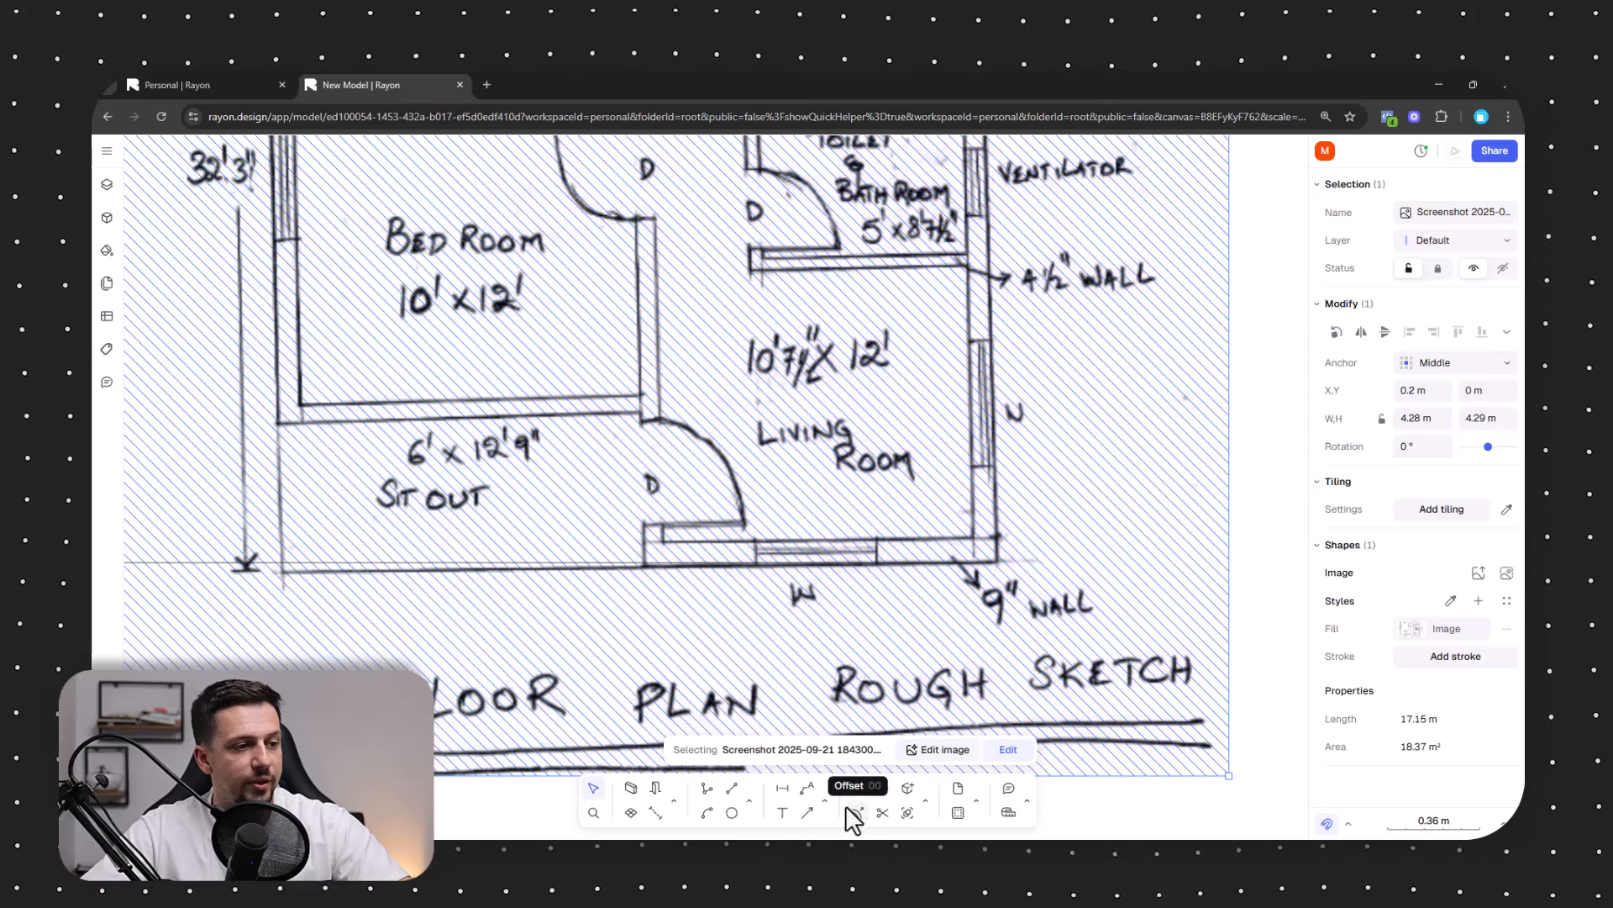
click(925, 803)
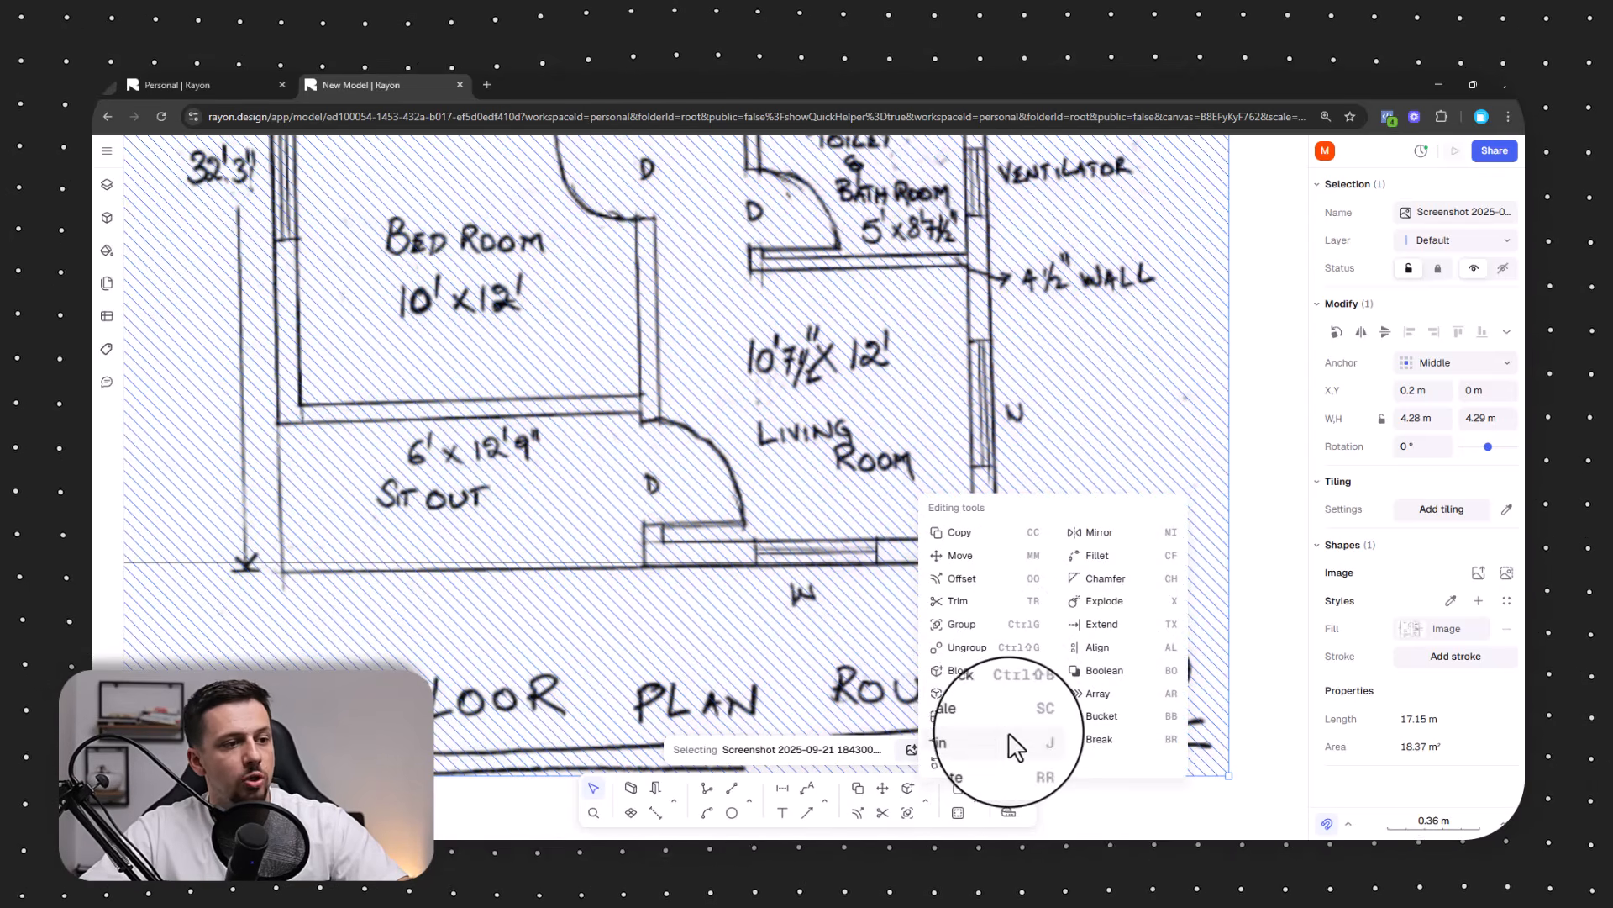
click(957, 760)
scroll(992, 563, up, 5)
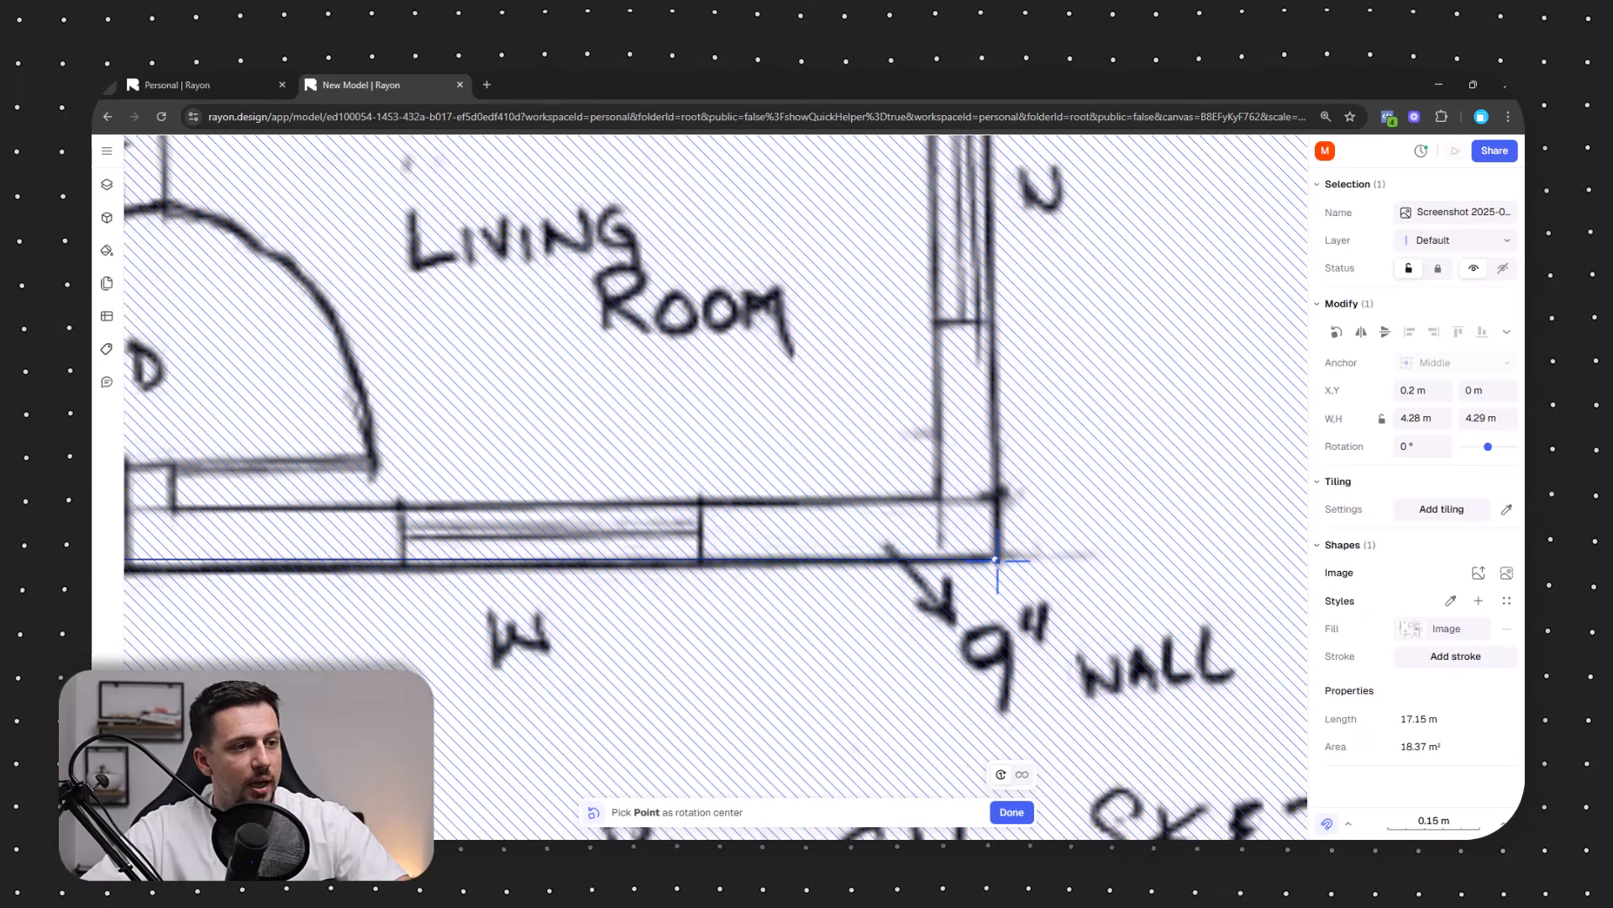
scroll(1092, 575, down, 5)
scroll(372, 578, up, 10)
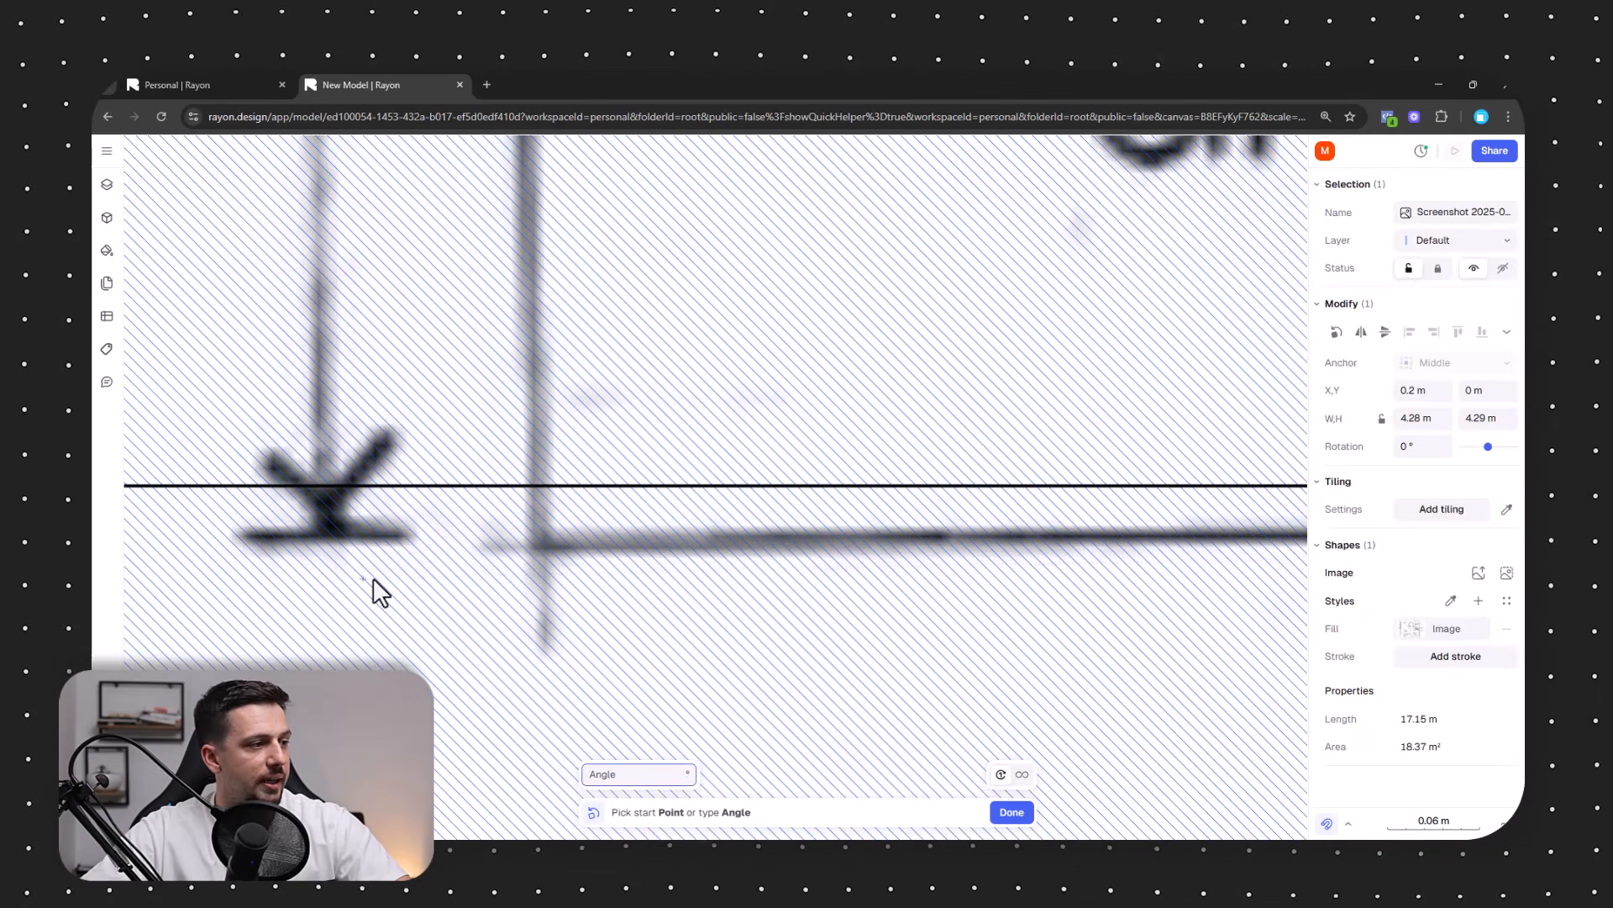
click(539, 547)
click(532, 491)
scroll(531, 517, down, 10)
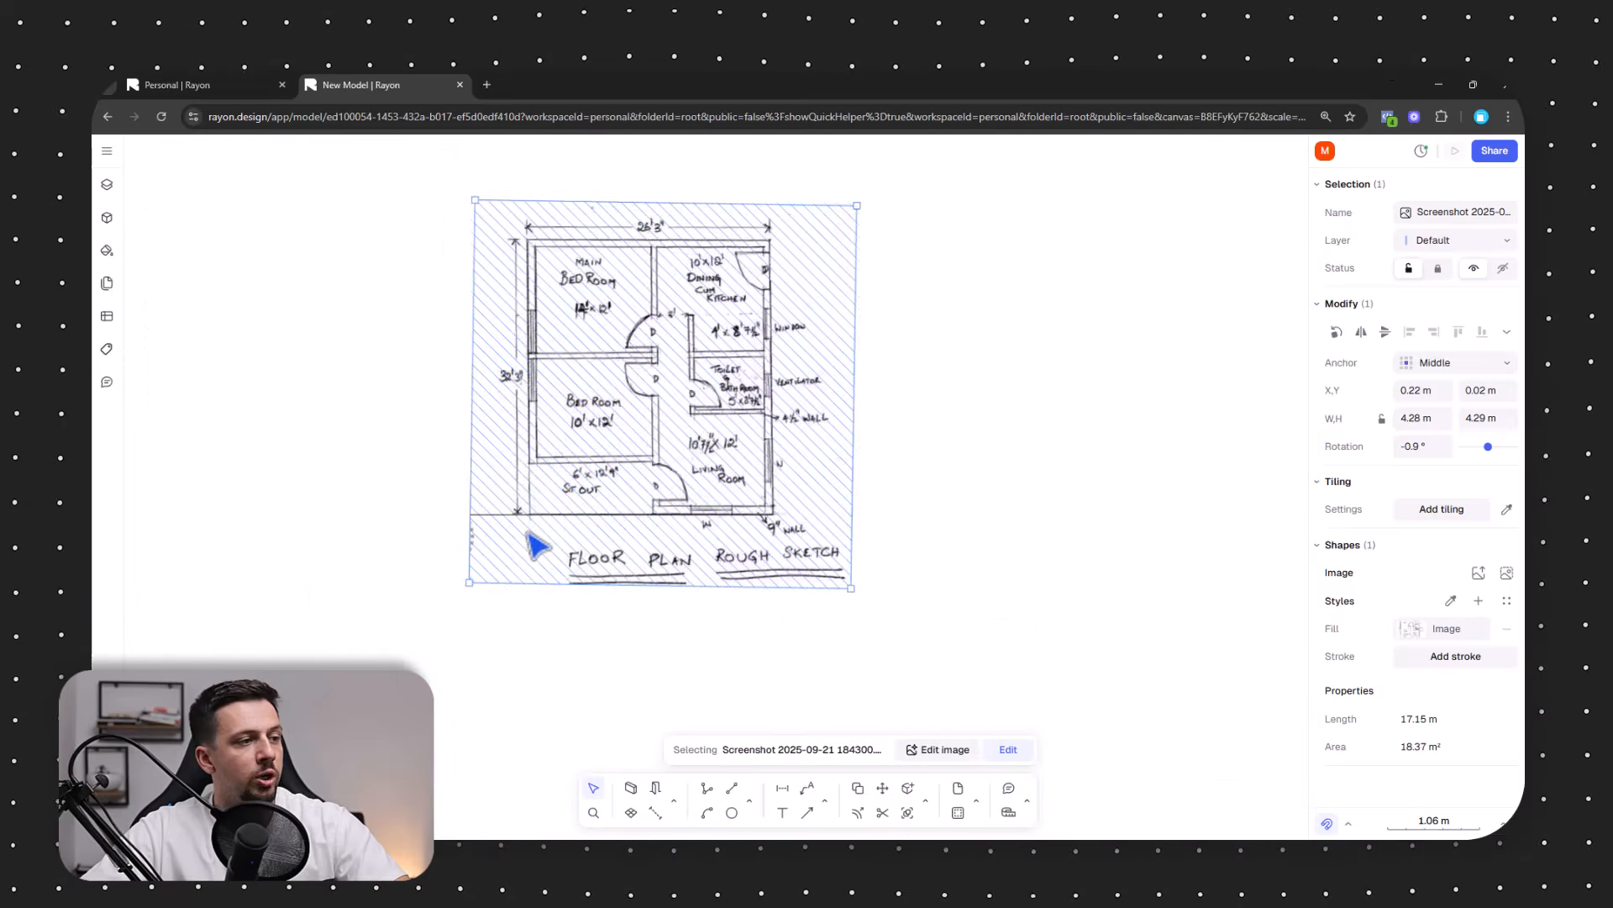
Delete the horizontal reference line along the plan's bottom edge.
scroll(538, 542, down, 3)
scroll(504, 563, up, 6)
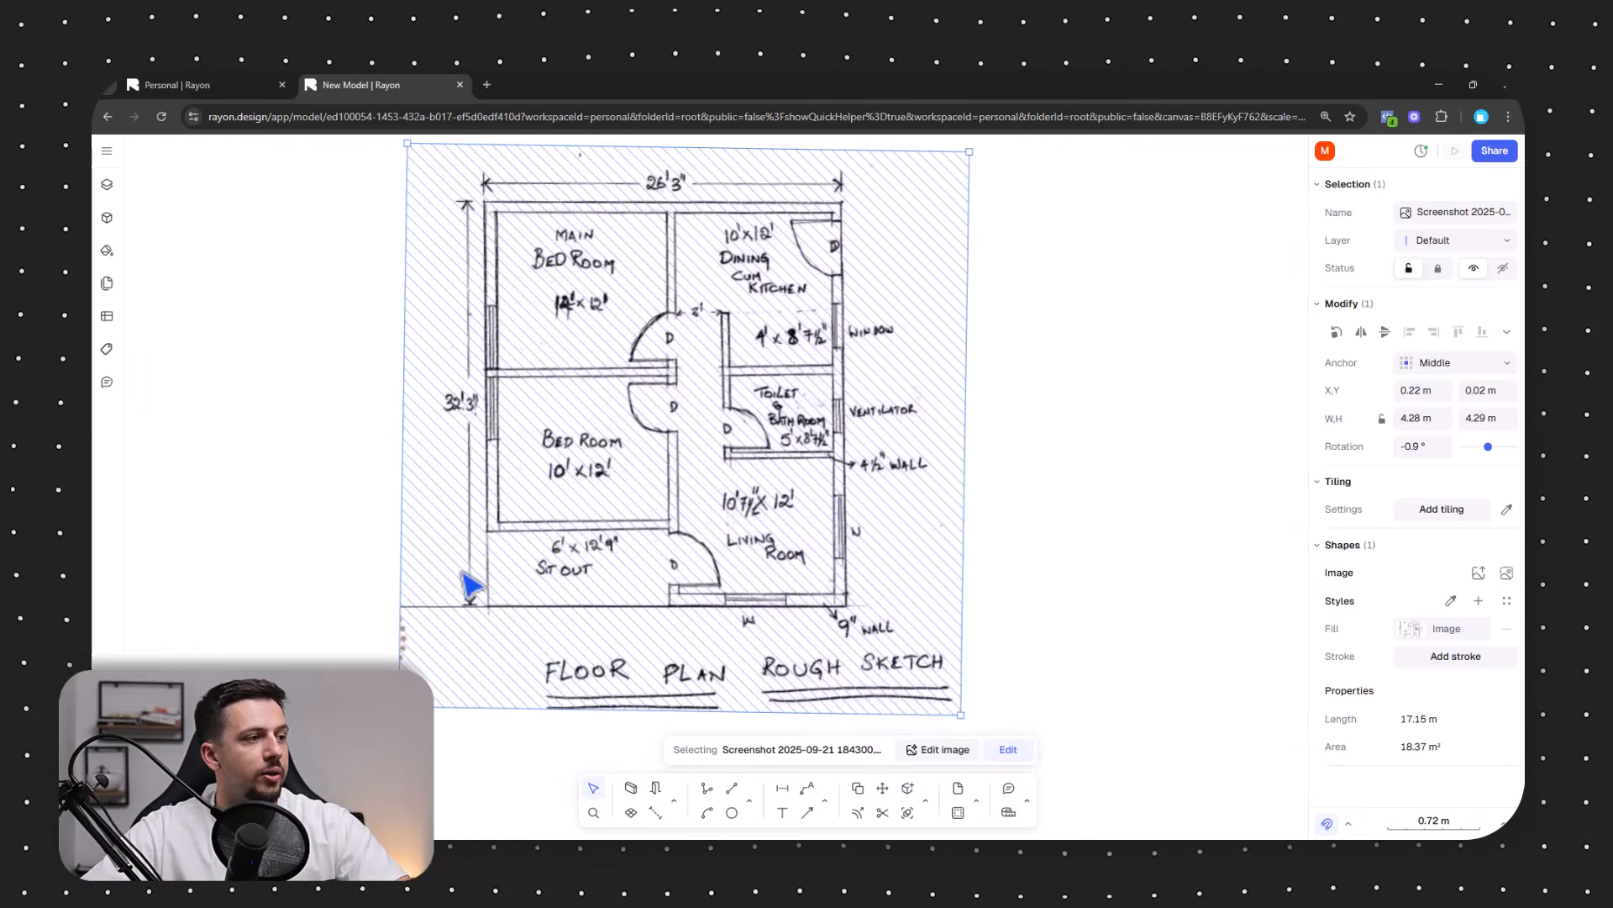
scroll(470, 584, up, 4)
click(517, 622)
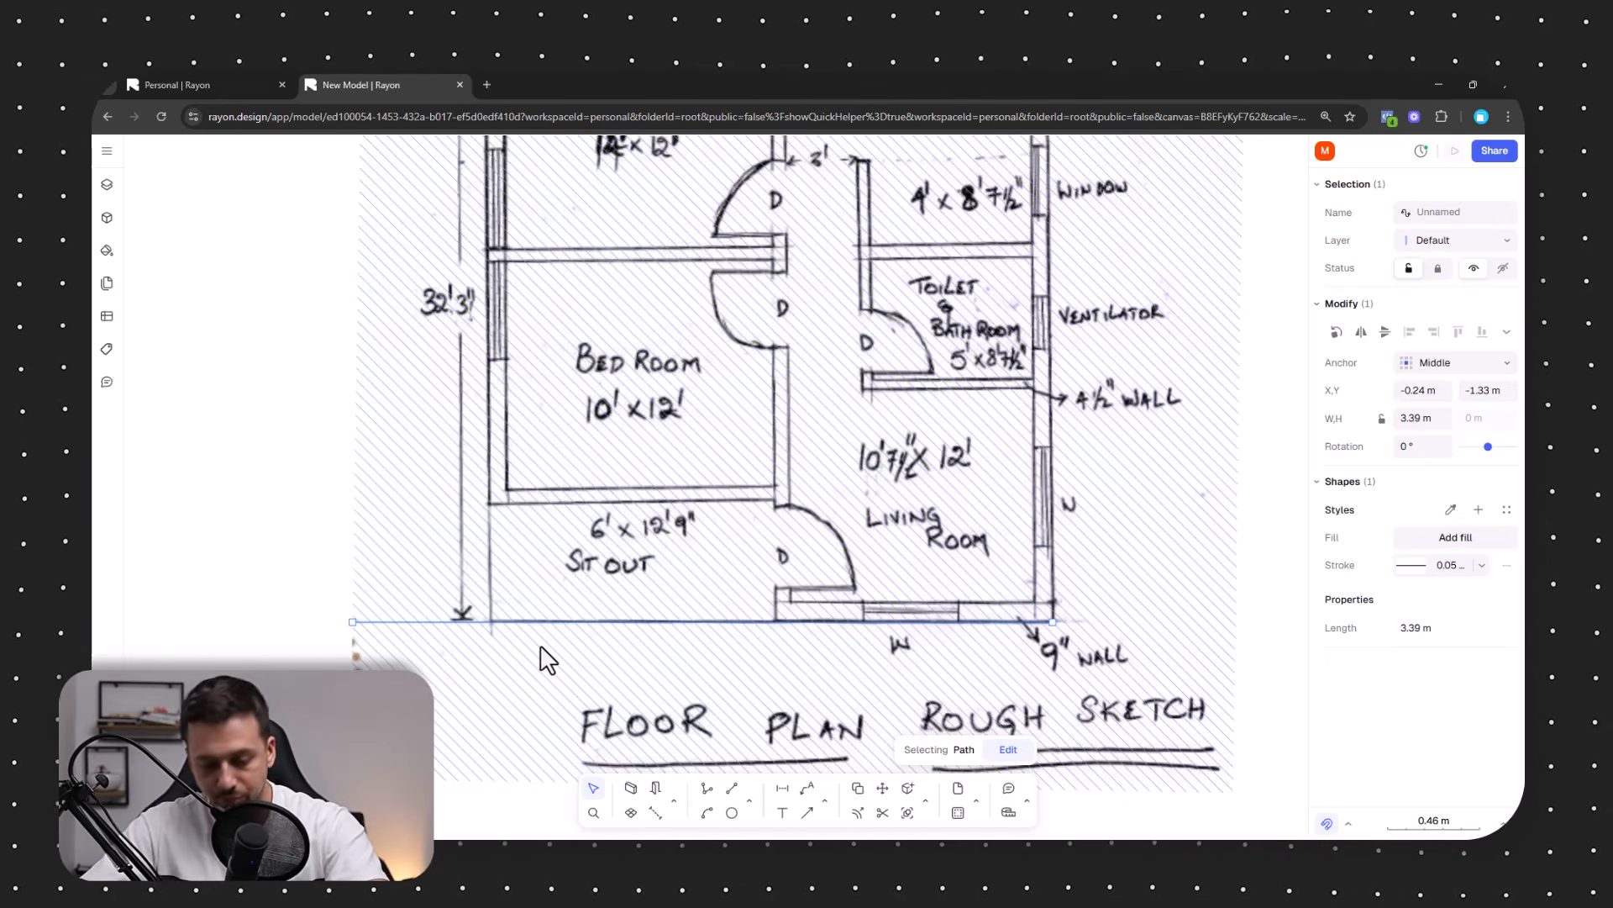
key(Escape)
Examine the sketch's written dimensions and wall corners to find a known length for scaling, especially around the 10' x 12' bedroom.
scroll(774, 656, up, 2)
scroll(773, 656, down, 3)
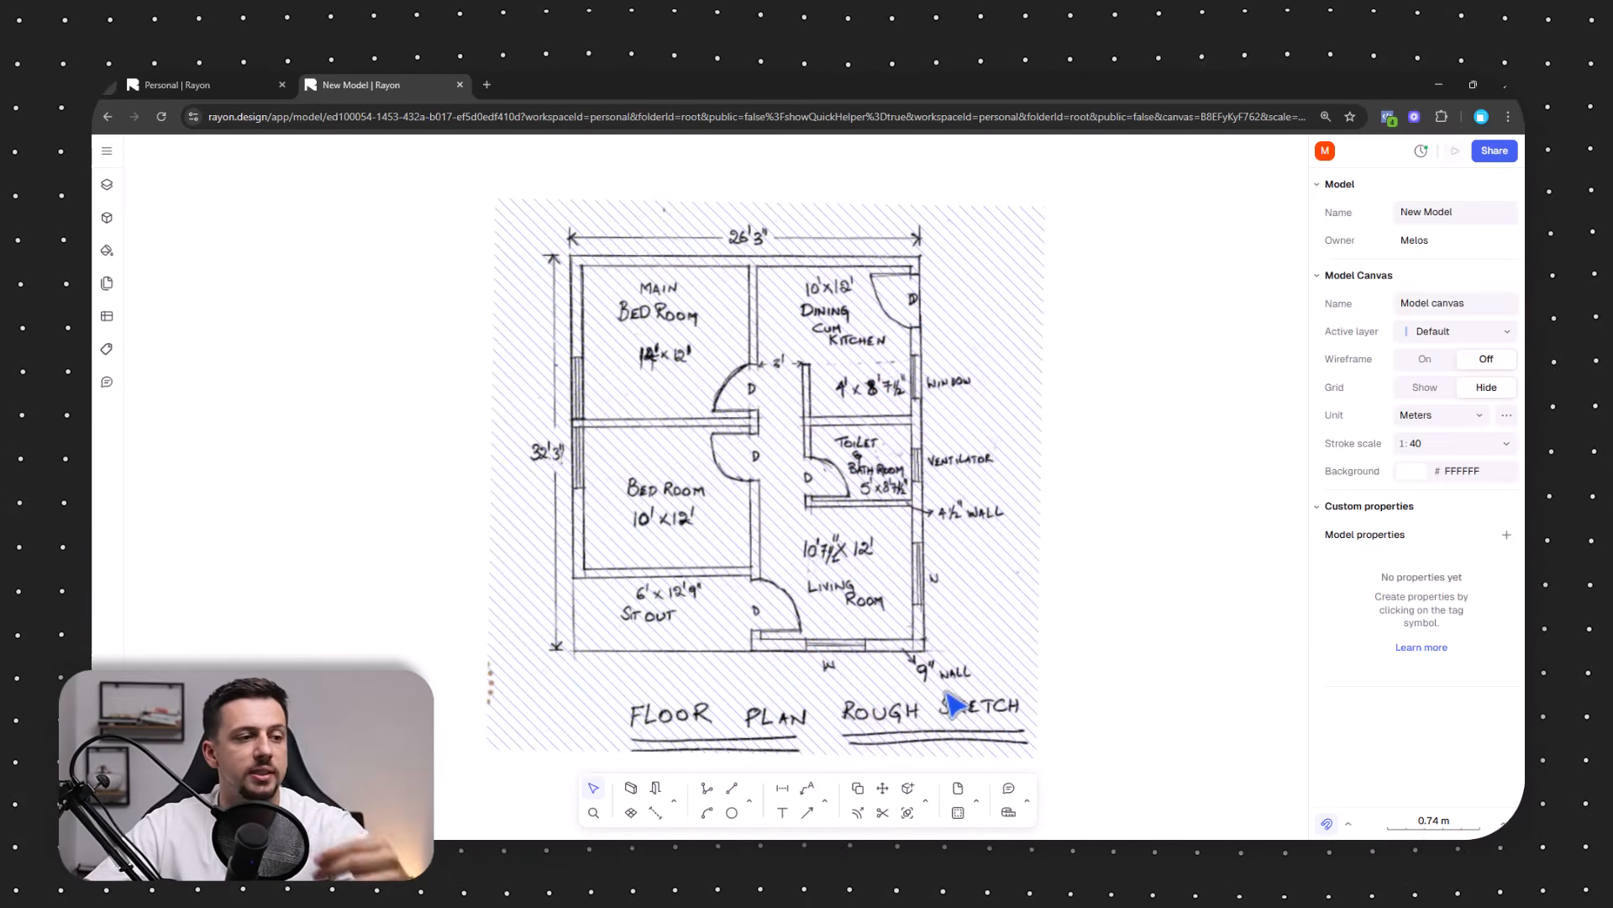
scroll(808, 559, up, 2)
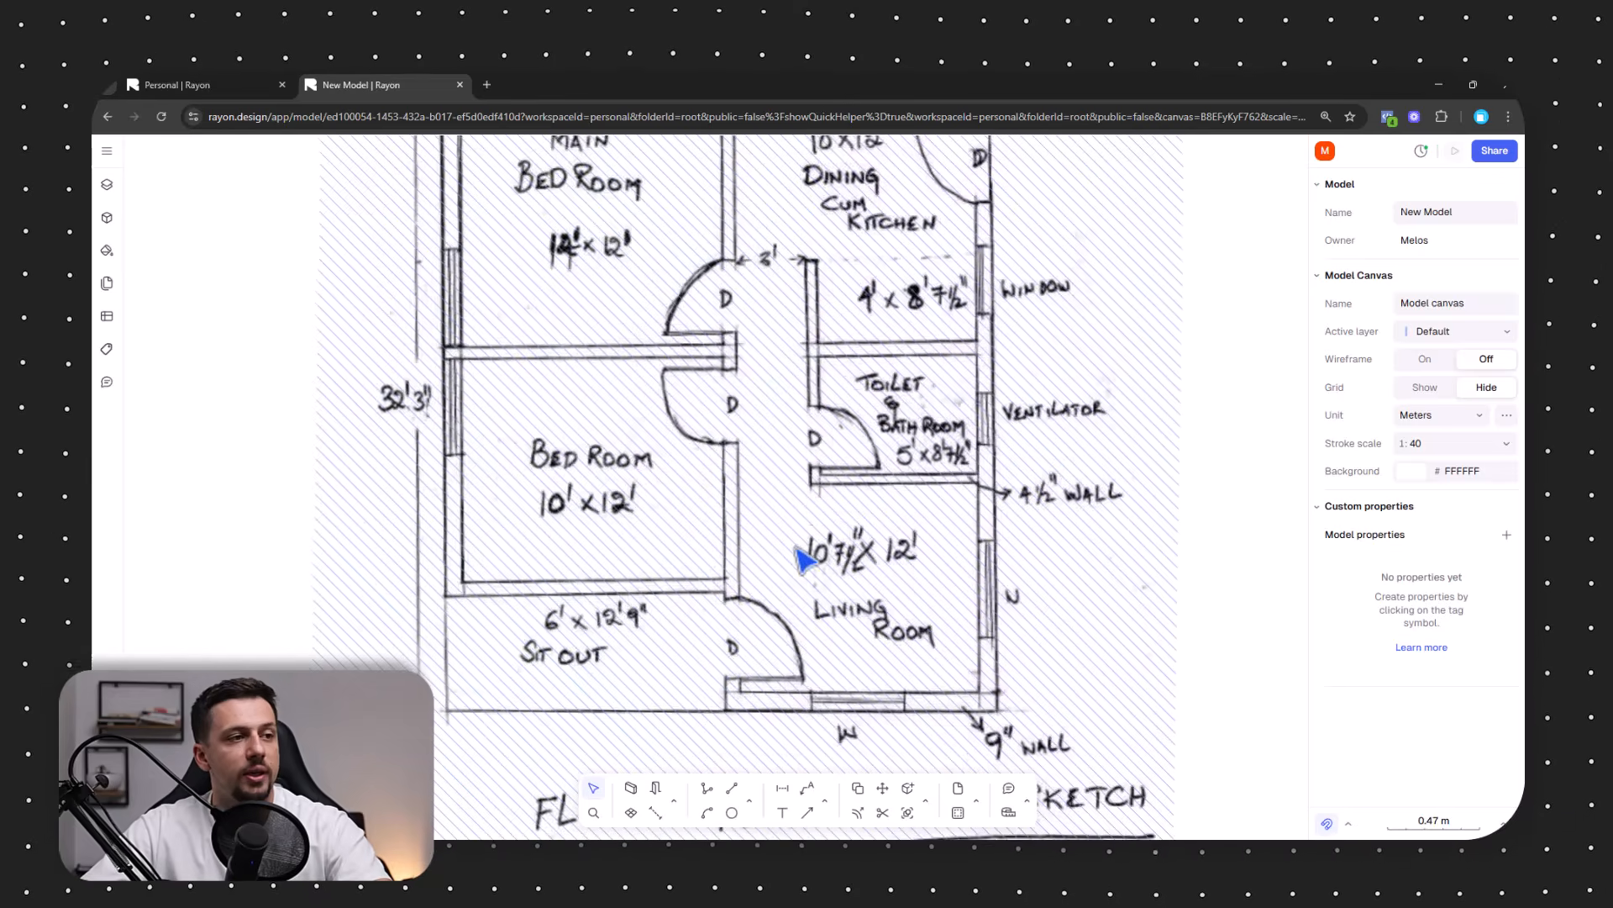
scroll(849, 501, down, 2)
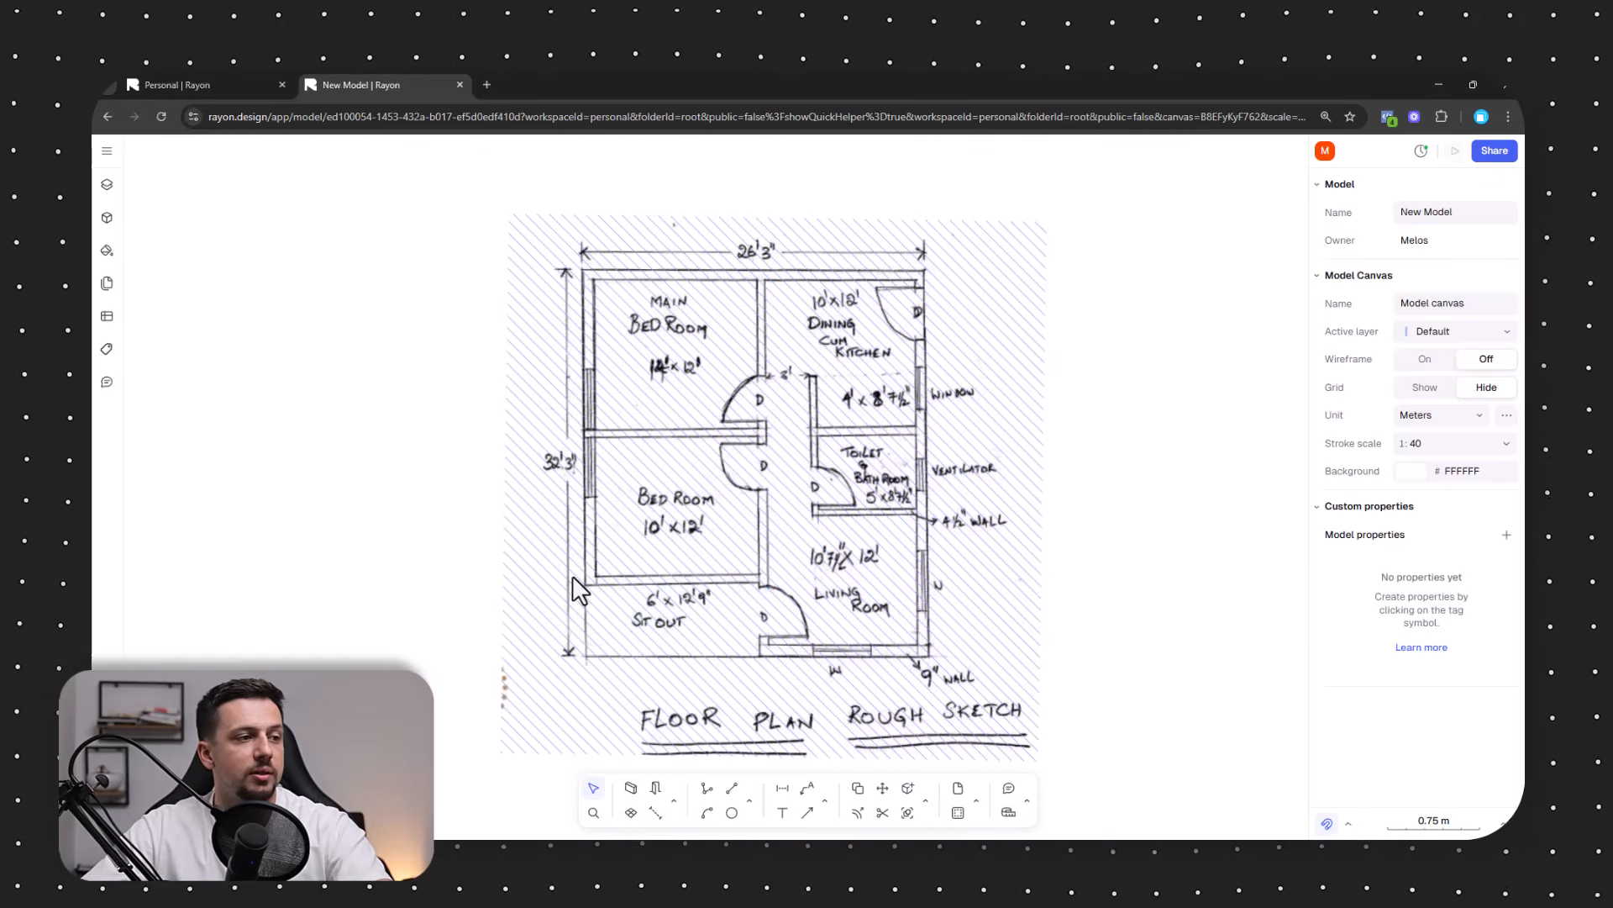
scroll(654, 575, up, 3)
scroll(623, 446, down, 3)
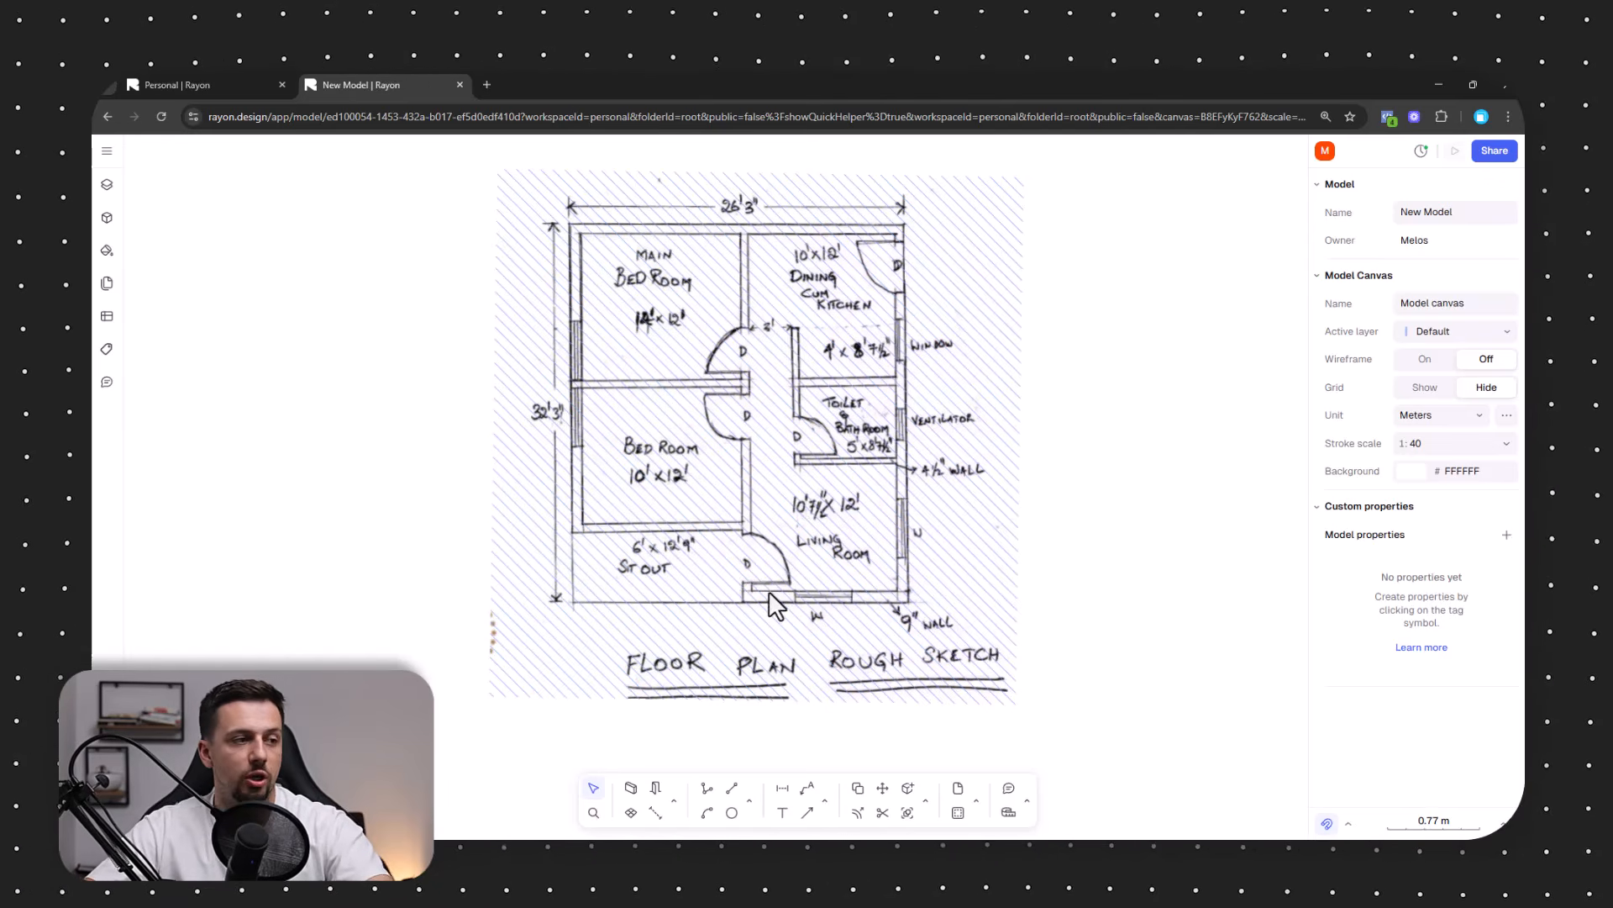
scroll(618, 464, up, 5)
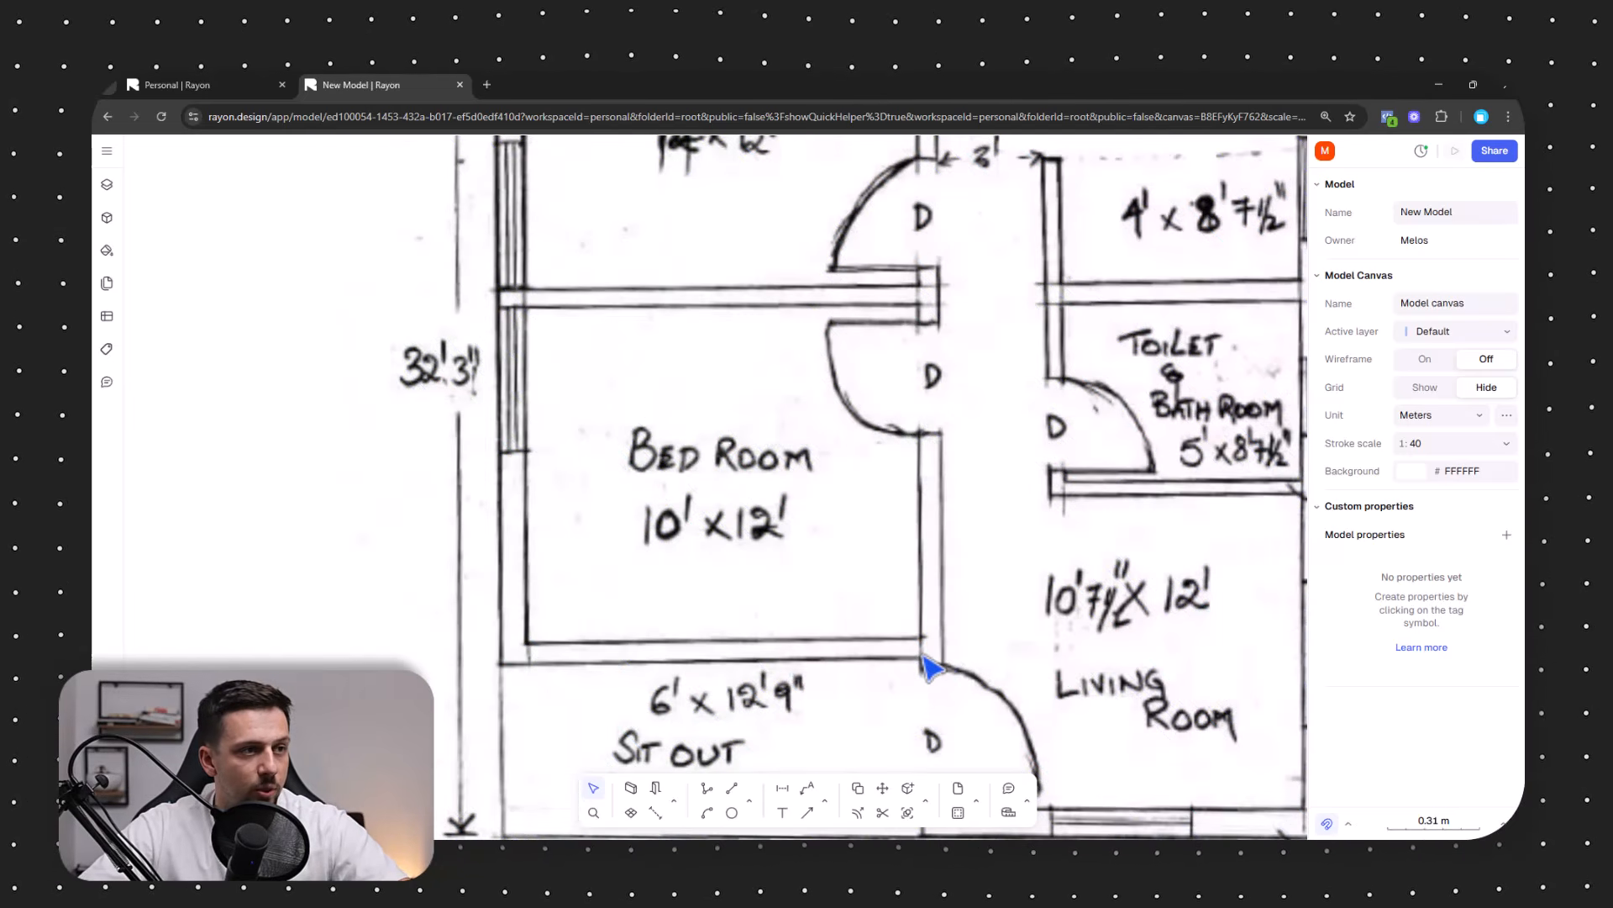
scroll(920, 664, down, 5)
scroll(841, 643, up, 5)
scroll(756, 588, up, 2)
scroll(748, 554, down, 5)
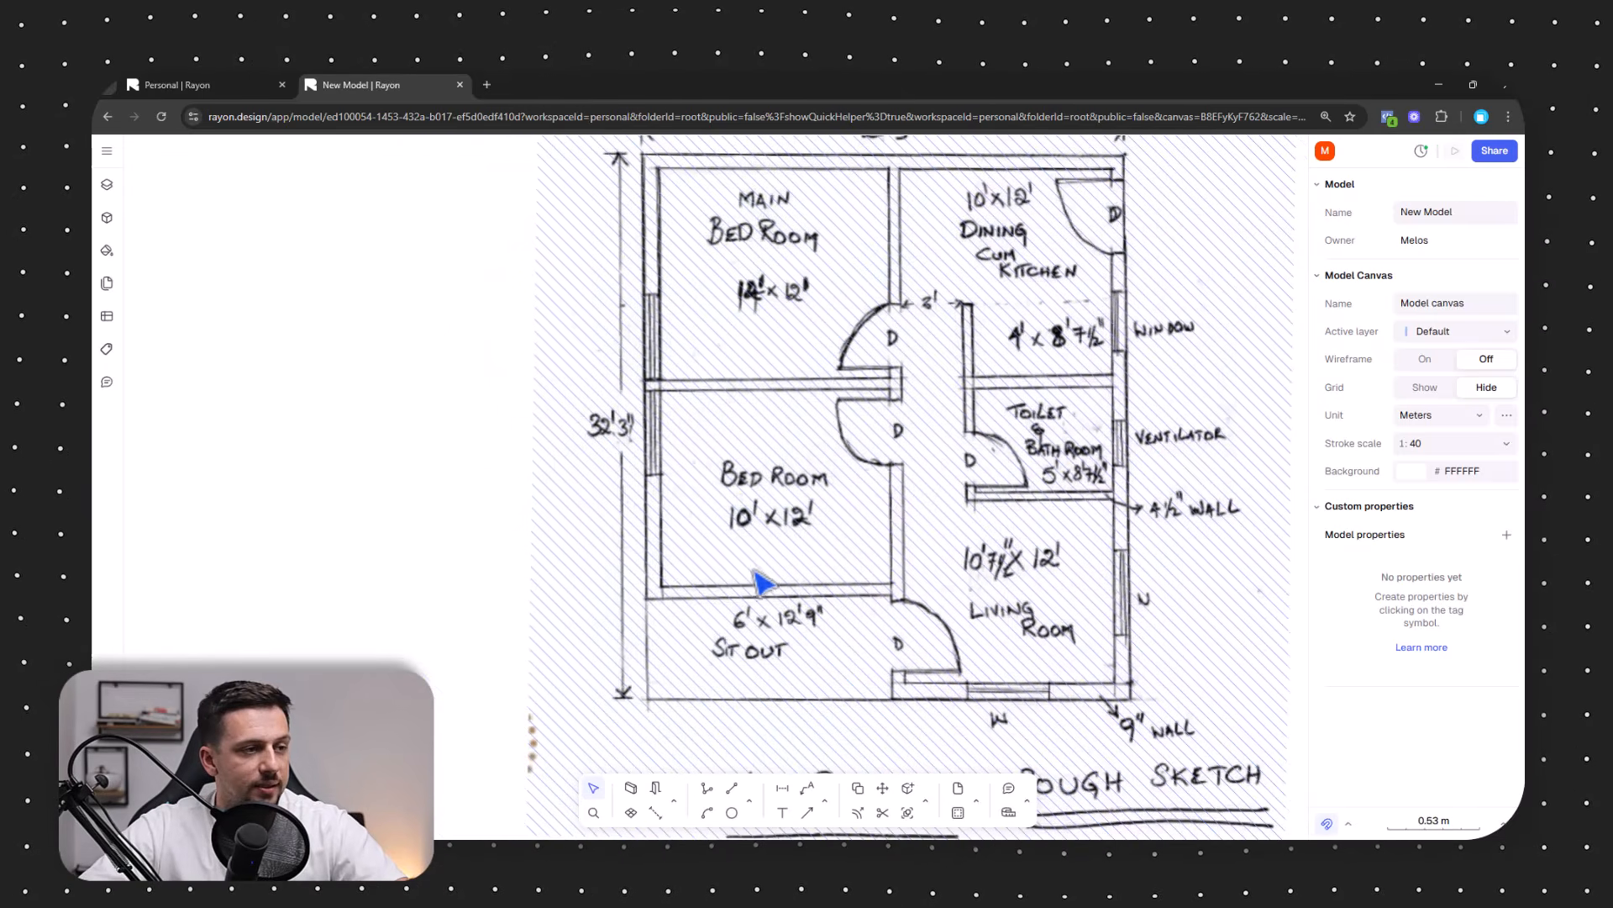
scroll(781, 555, up, 5)
middle_drag(904, 473, 909, 483)
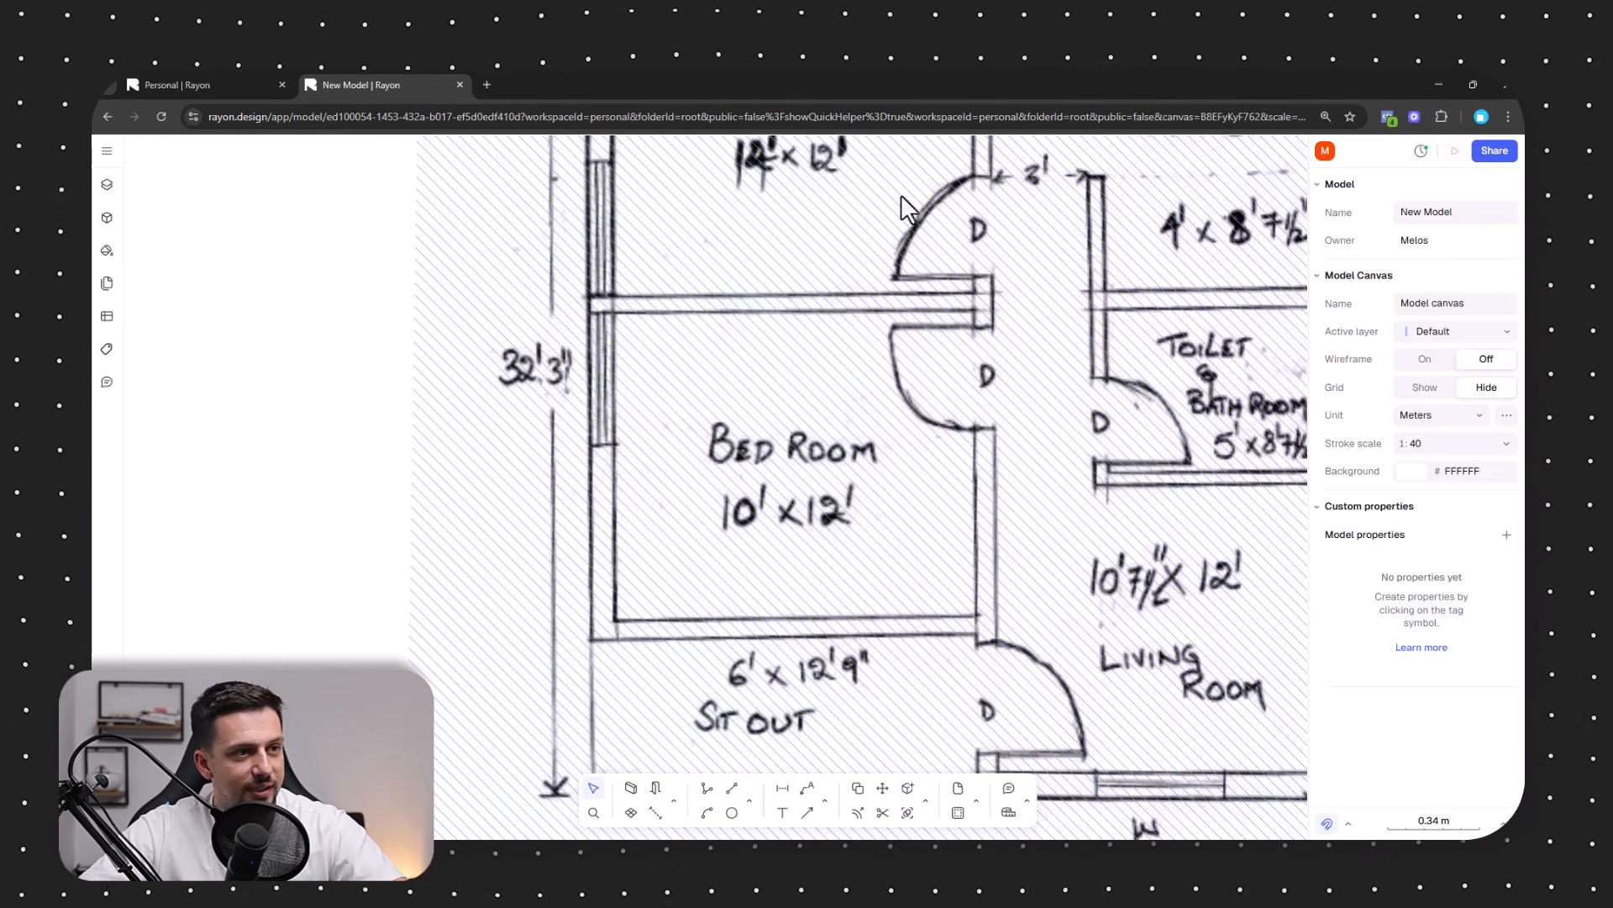
middle_drag(954, 515, 904, 552)
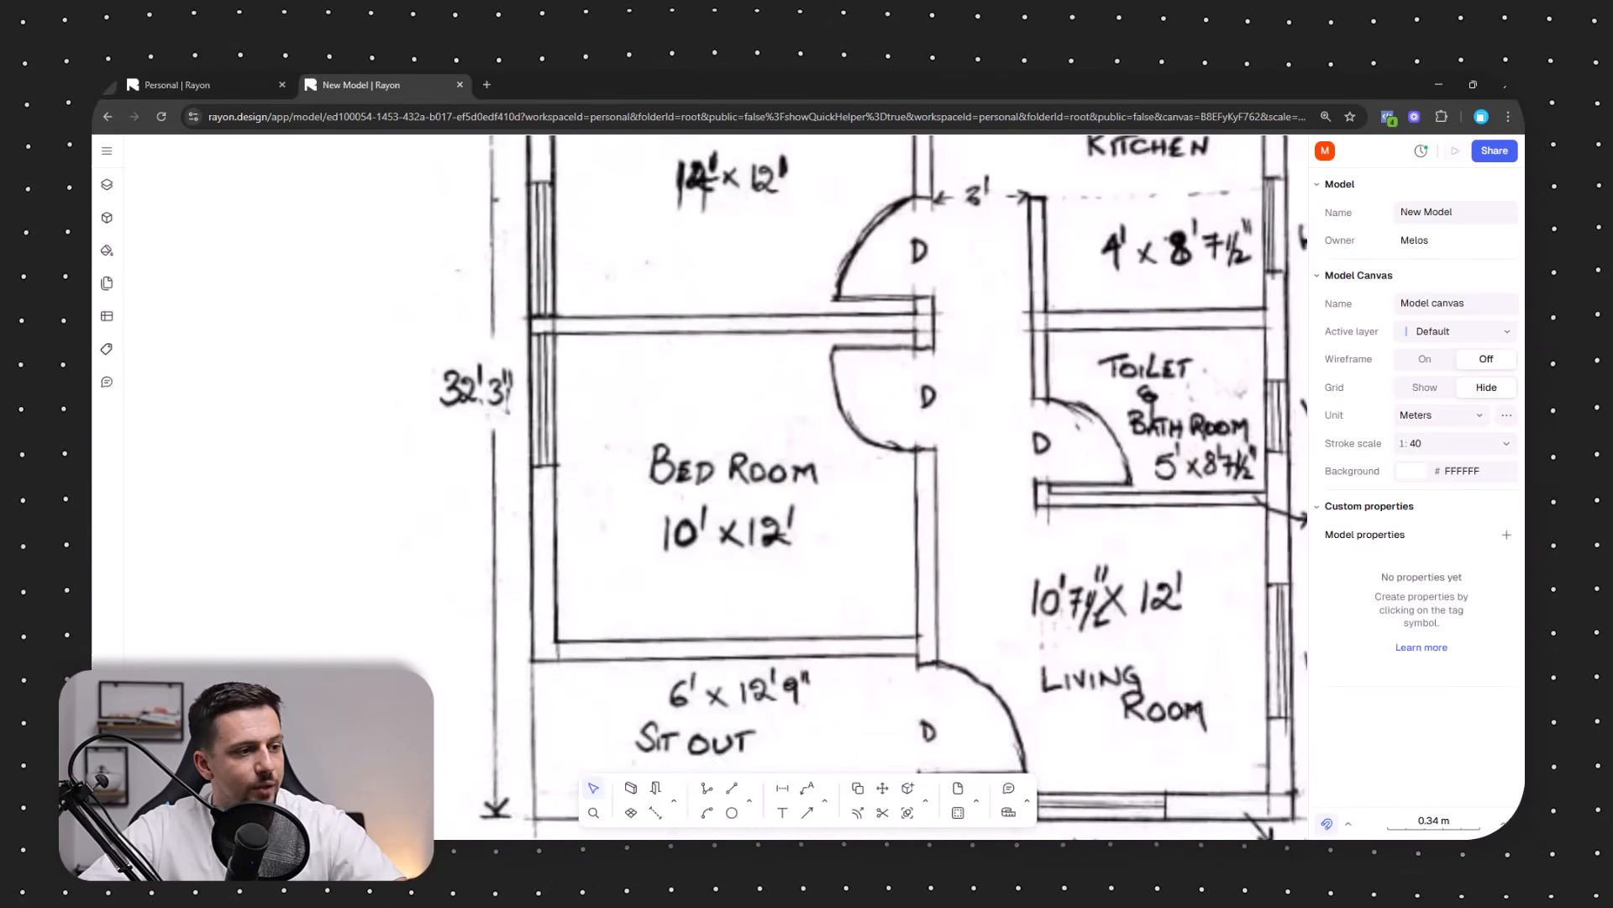
click(731, 787)
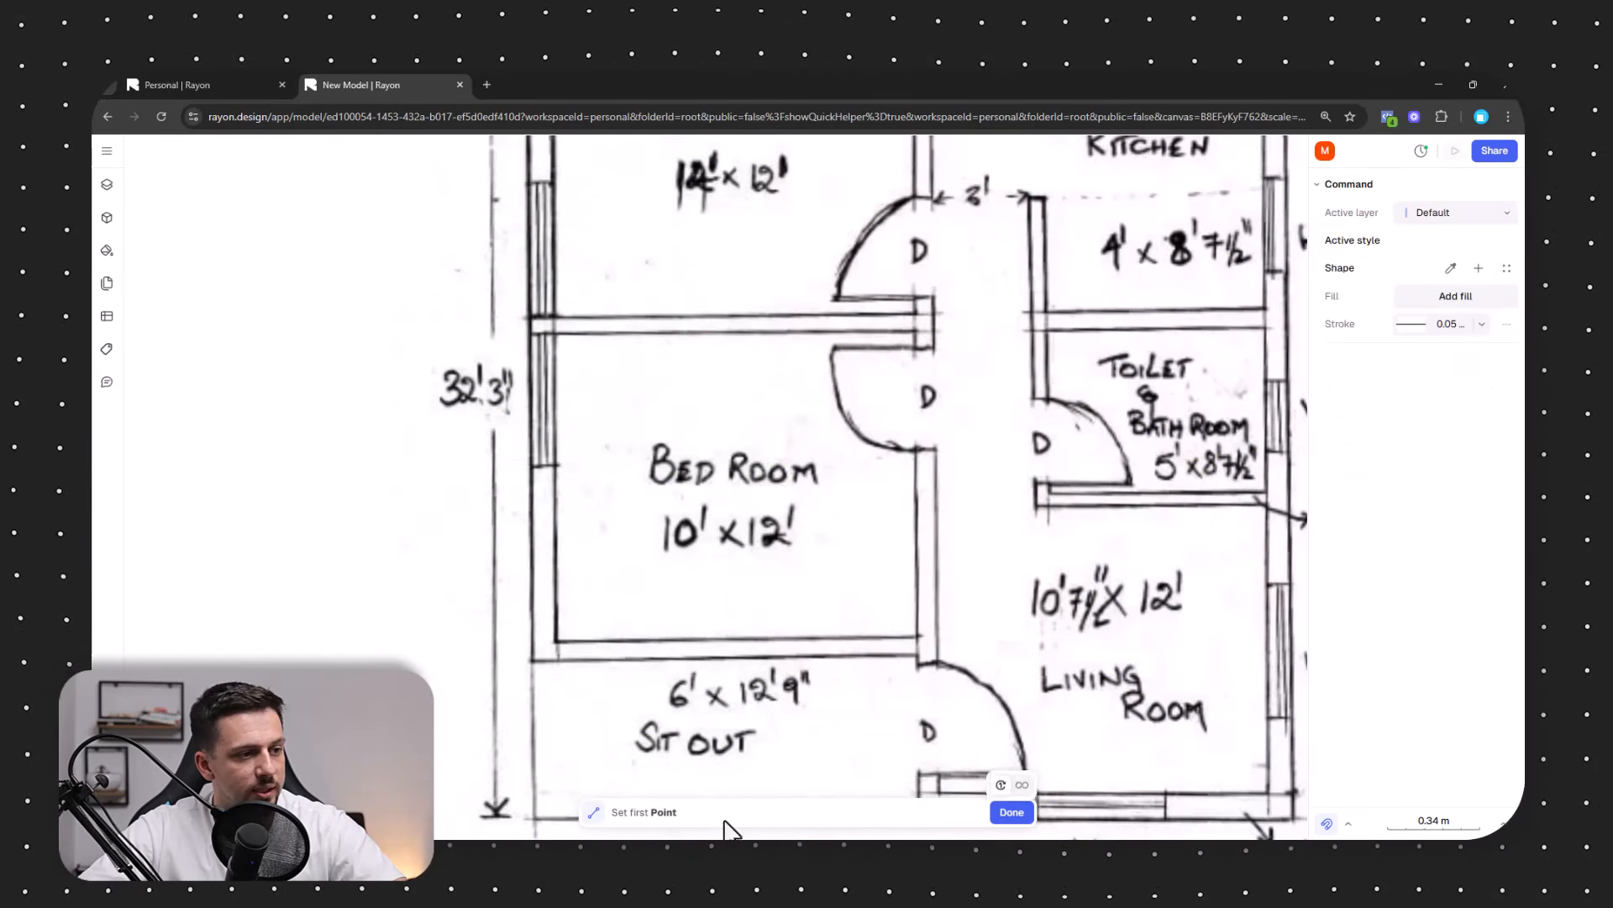
click(916, 637)
key(Escape)
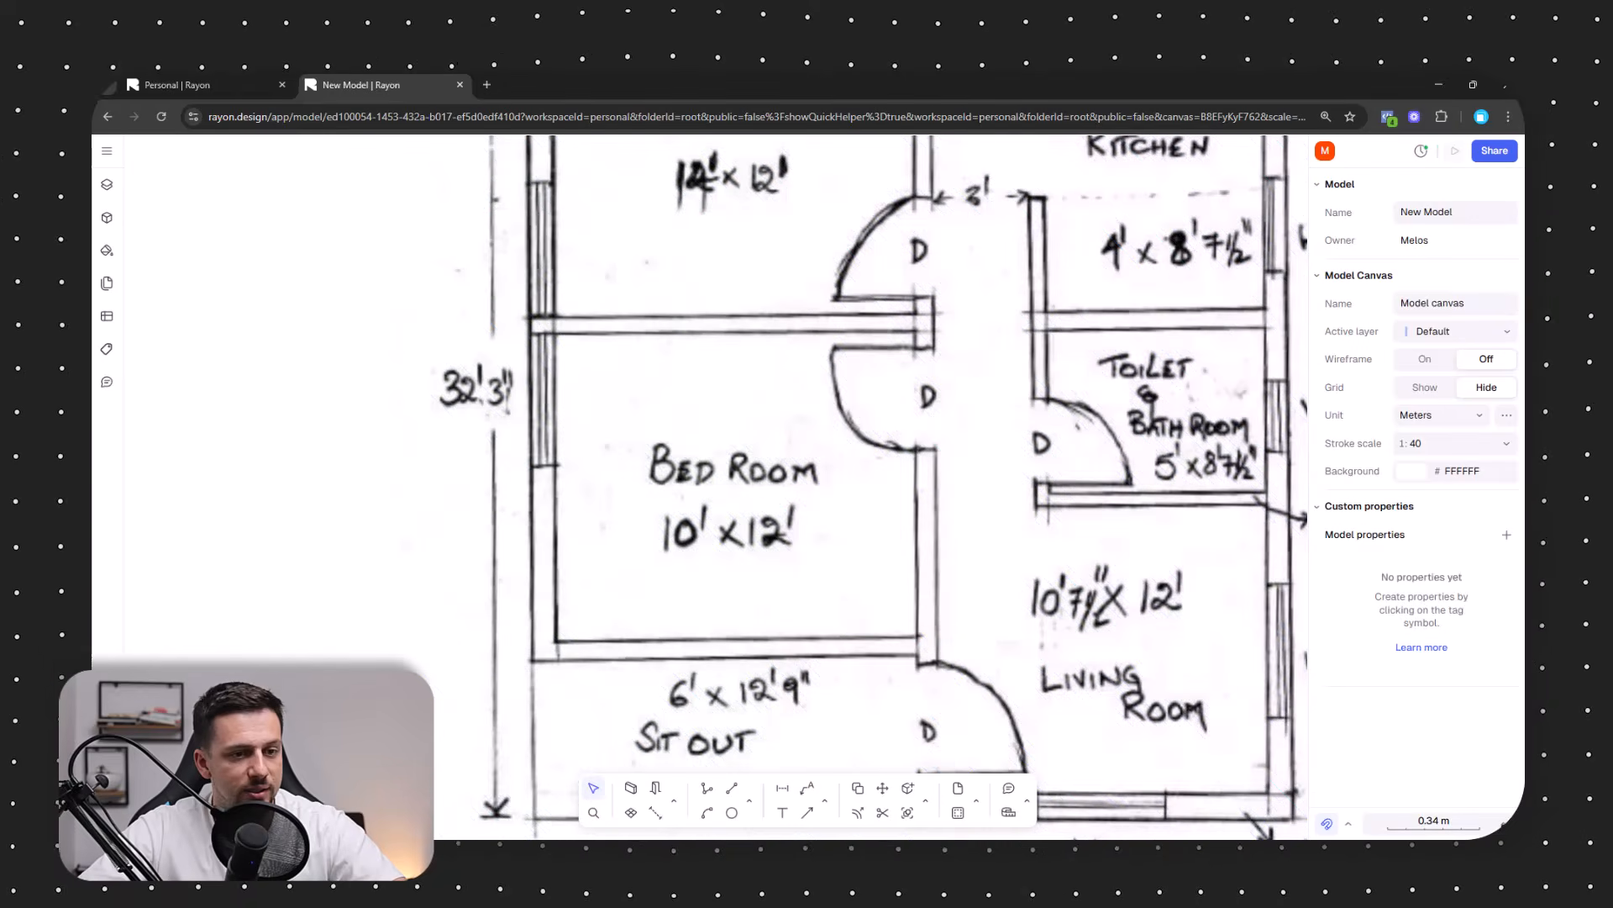
Set the model's length unit to feet.
click(1433, 820)
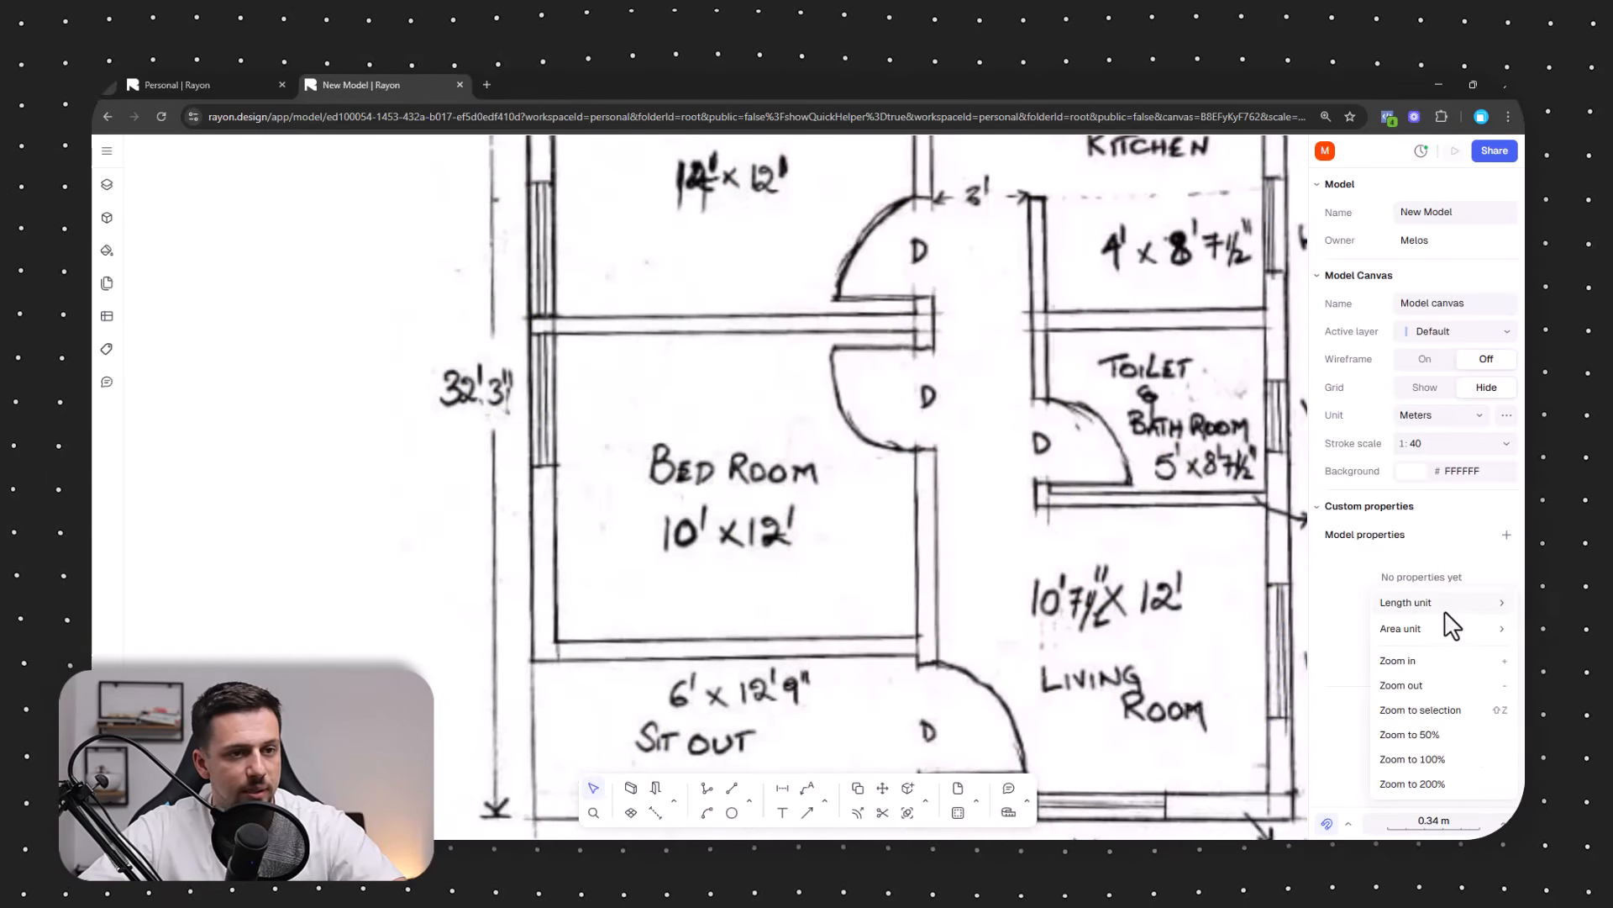
mouse_move(1447, 614)
click(1314, 696)
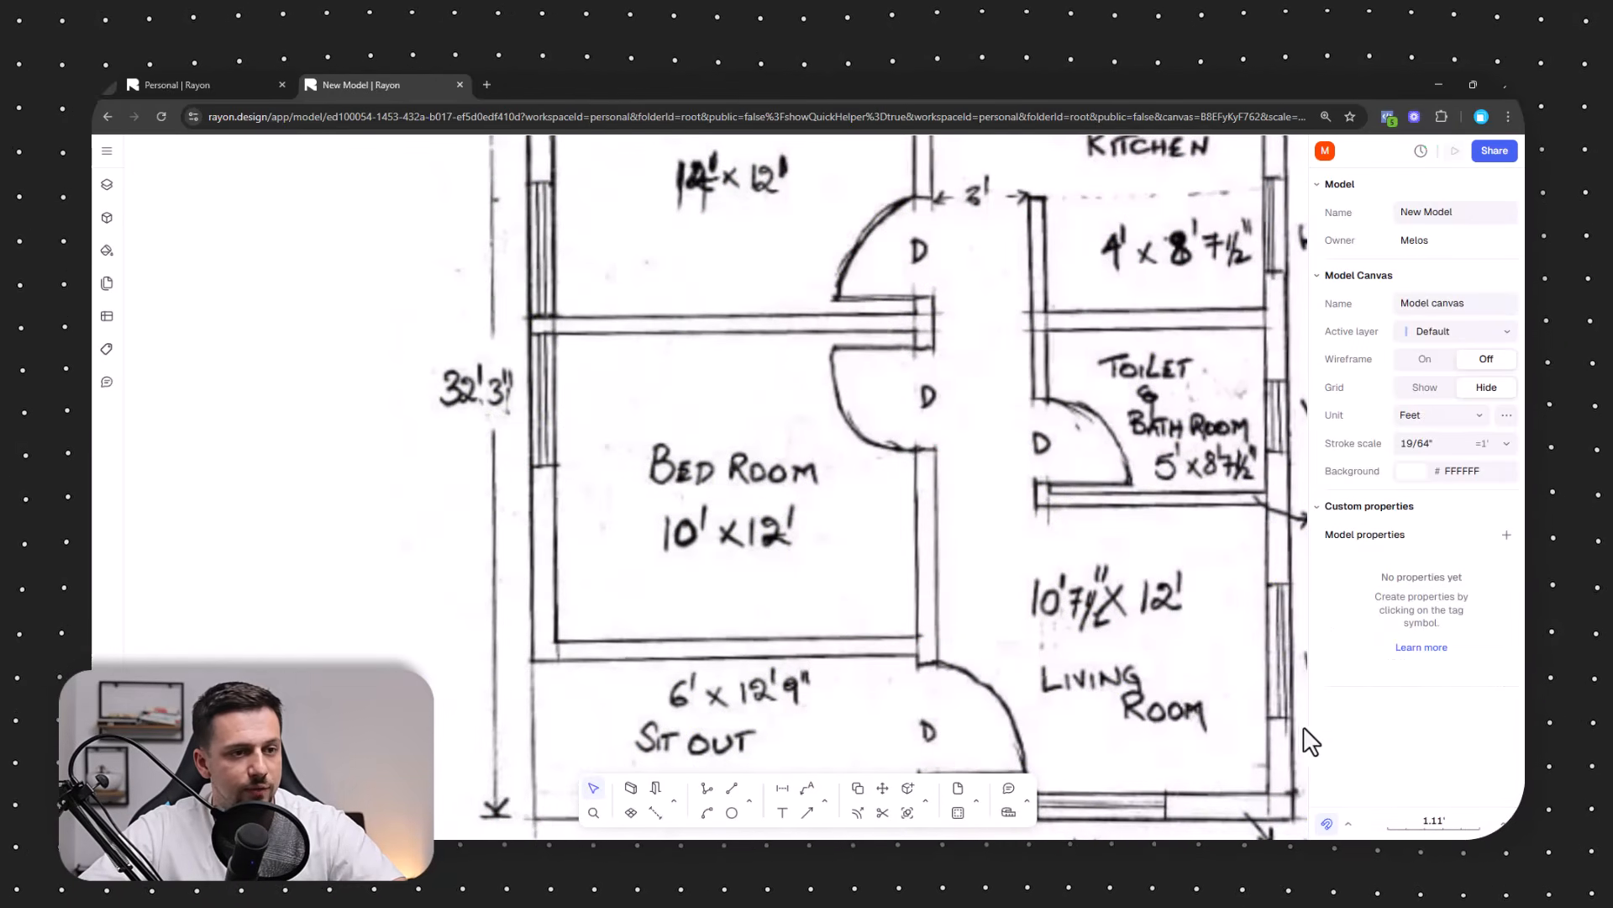
Draw a 10' vertical reference line upward from the lower-right inner corner of the 10' x 12' bedroom.
click(732, 789)
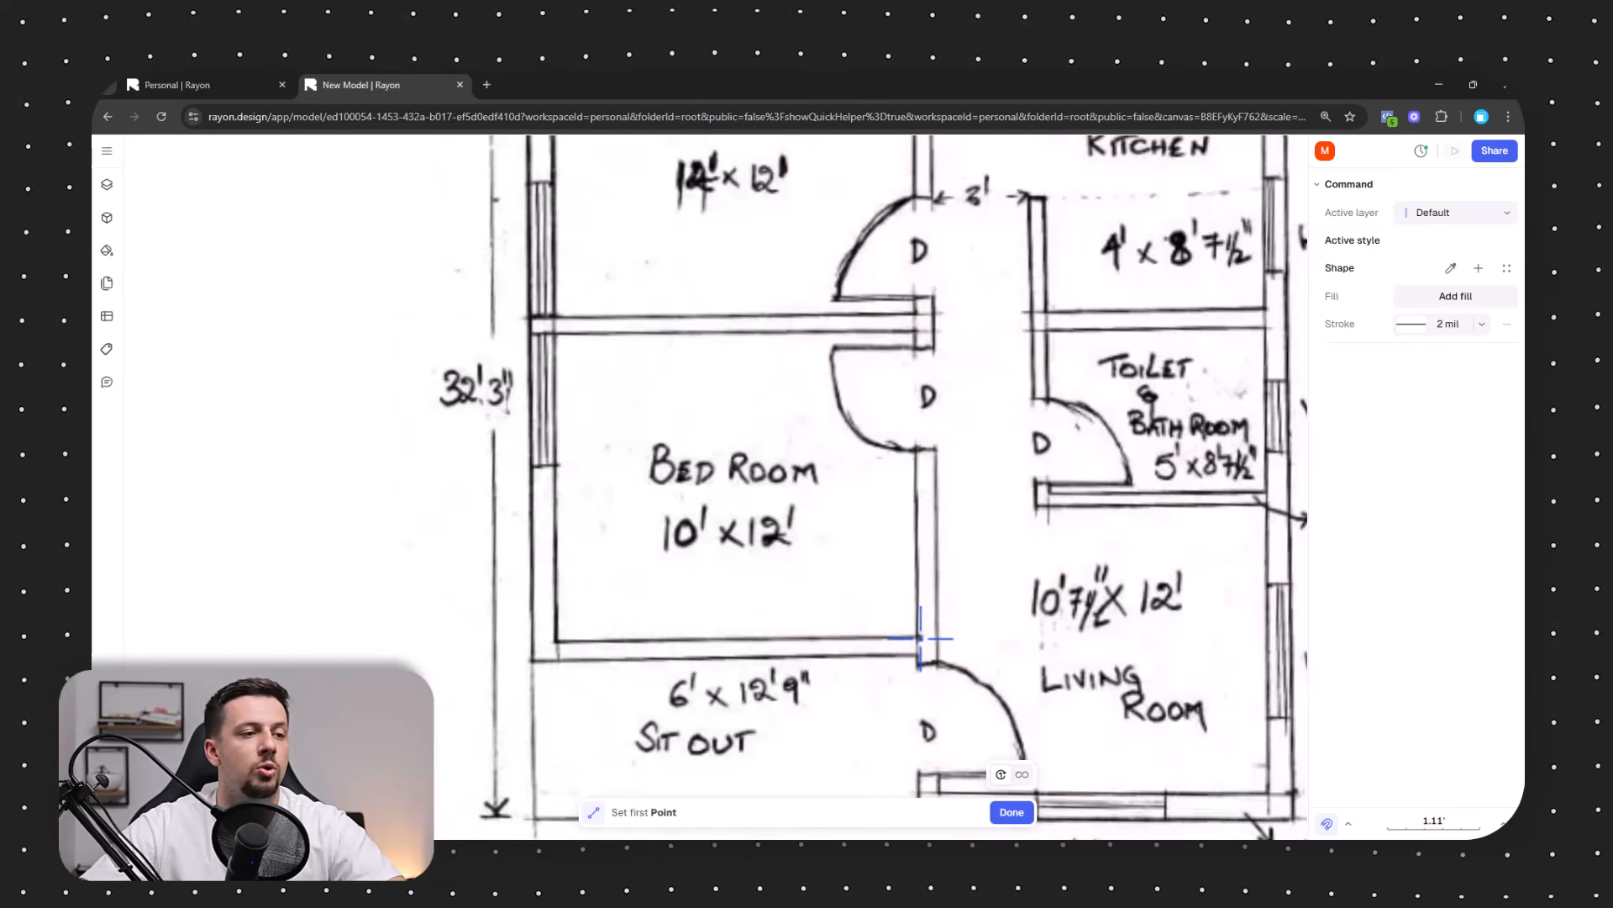
click(916, 636)
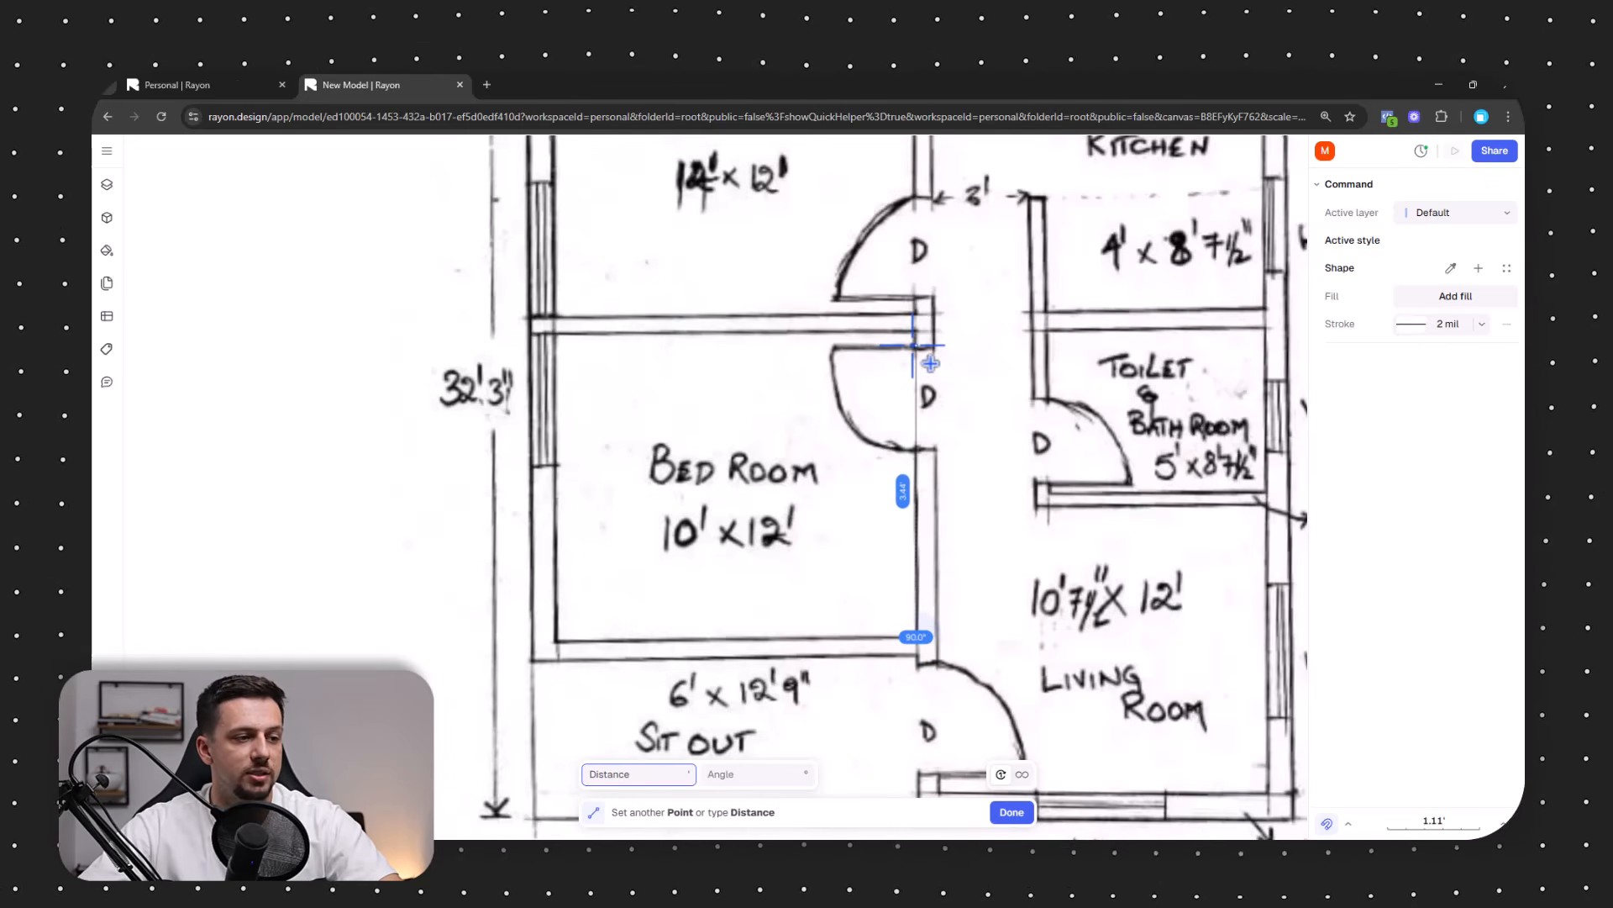
scroll(930, 363, up, 5)
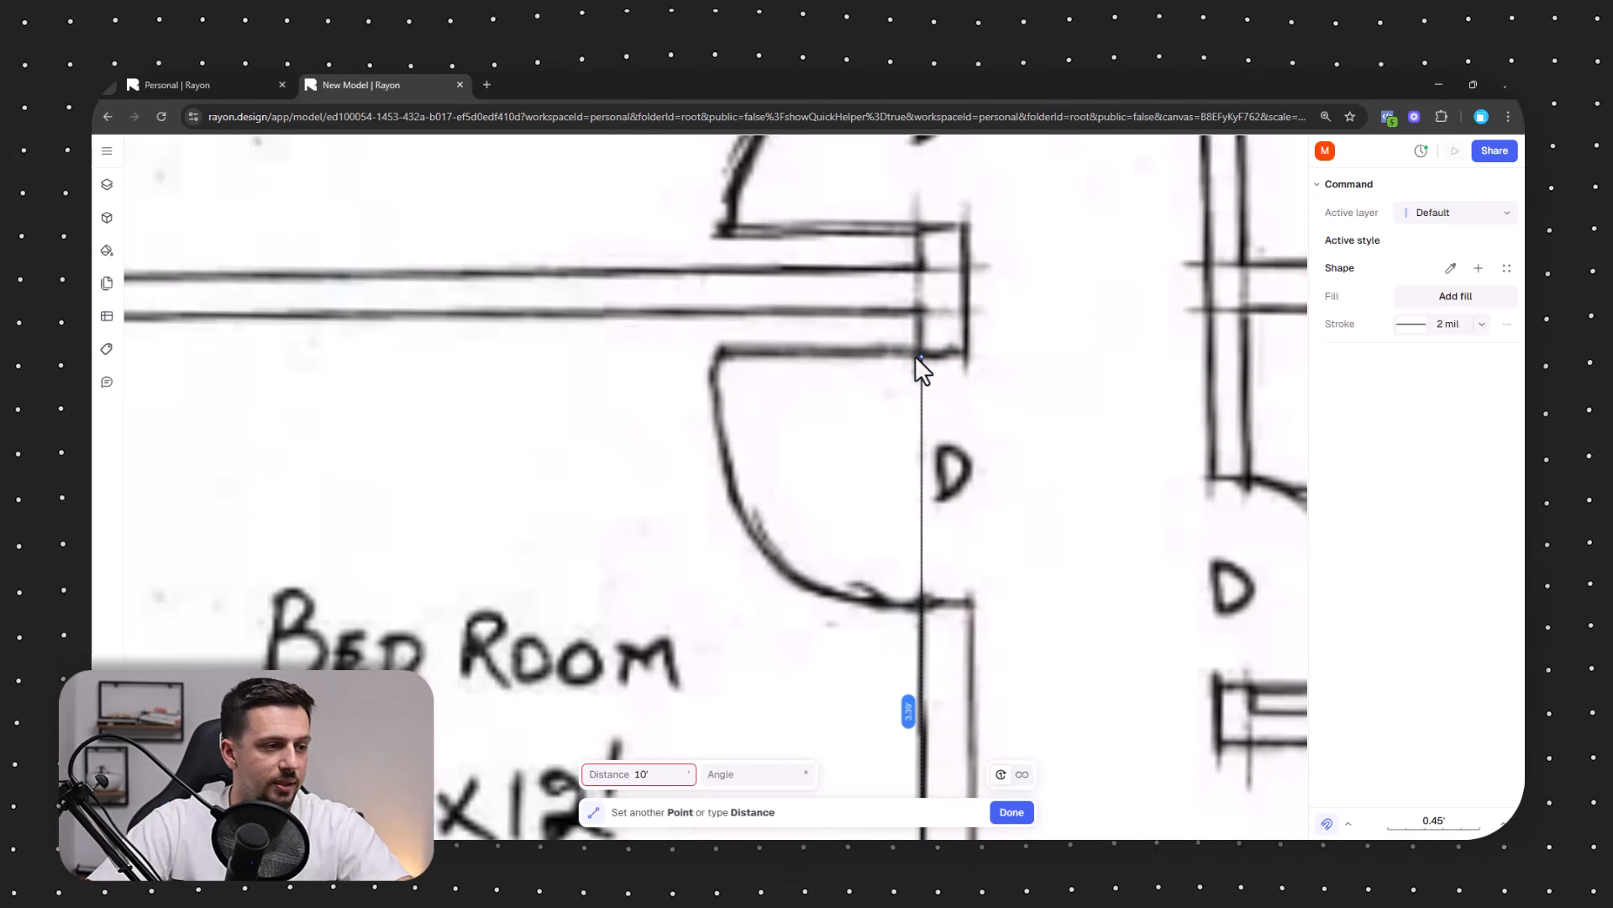
key(Tab)
scroll(905, 361, down, 8)
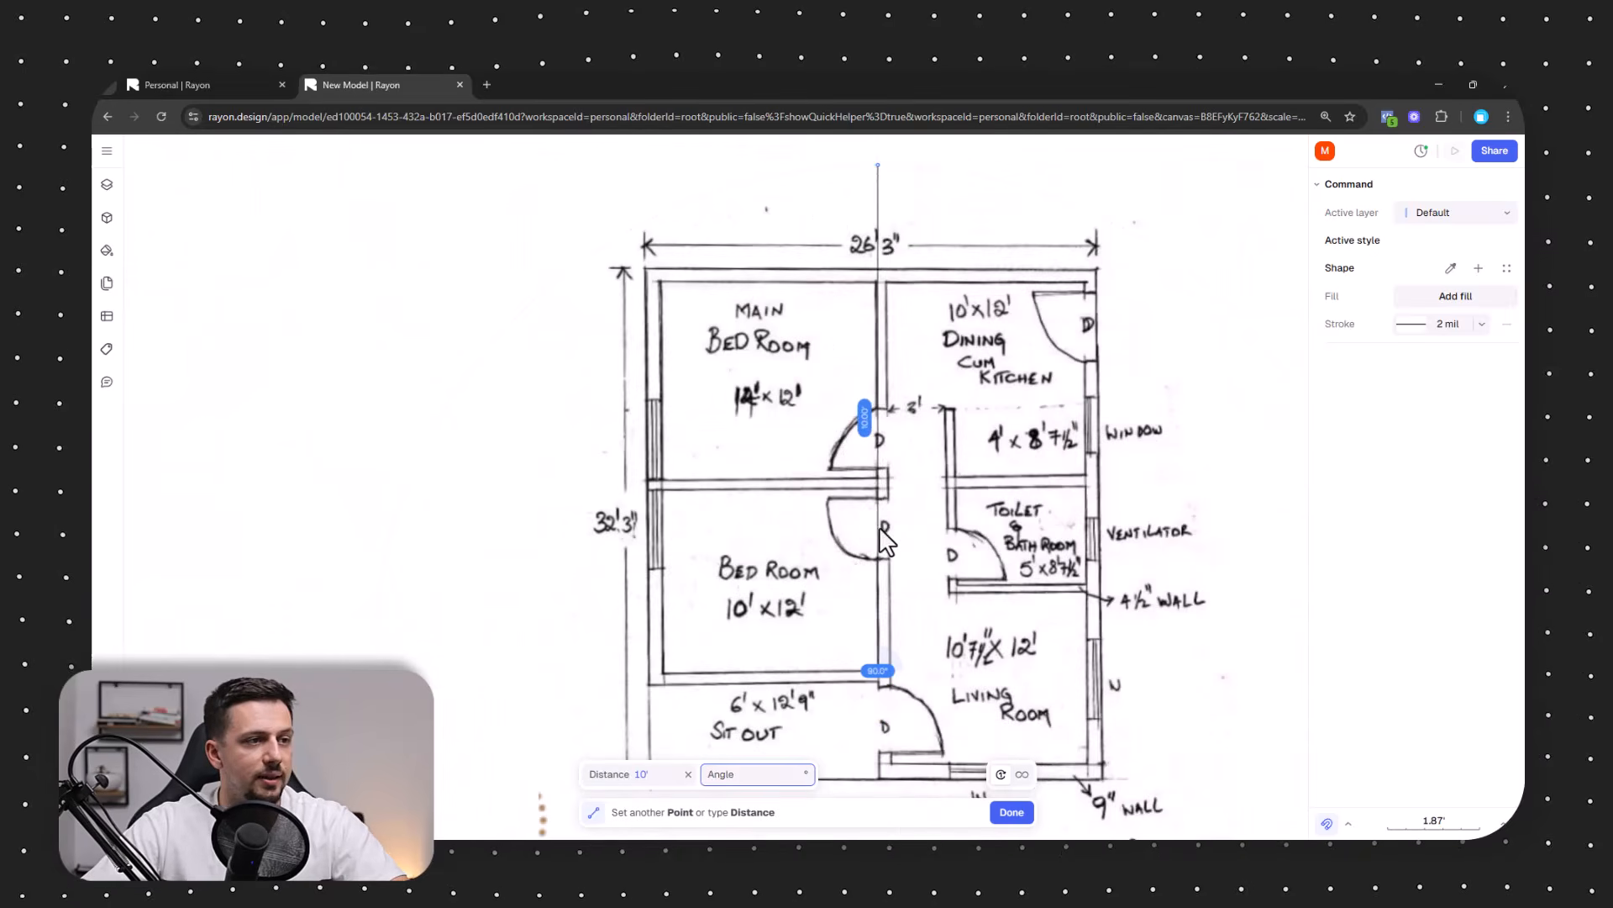
key(Escape)
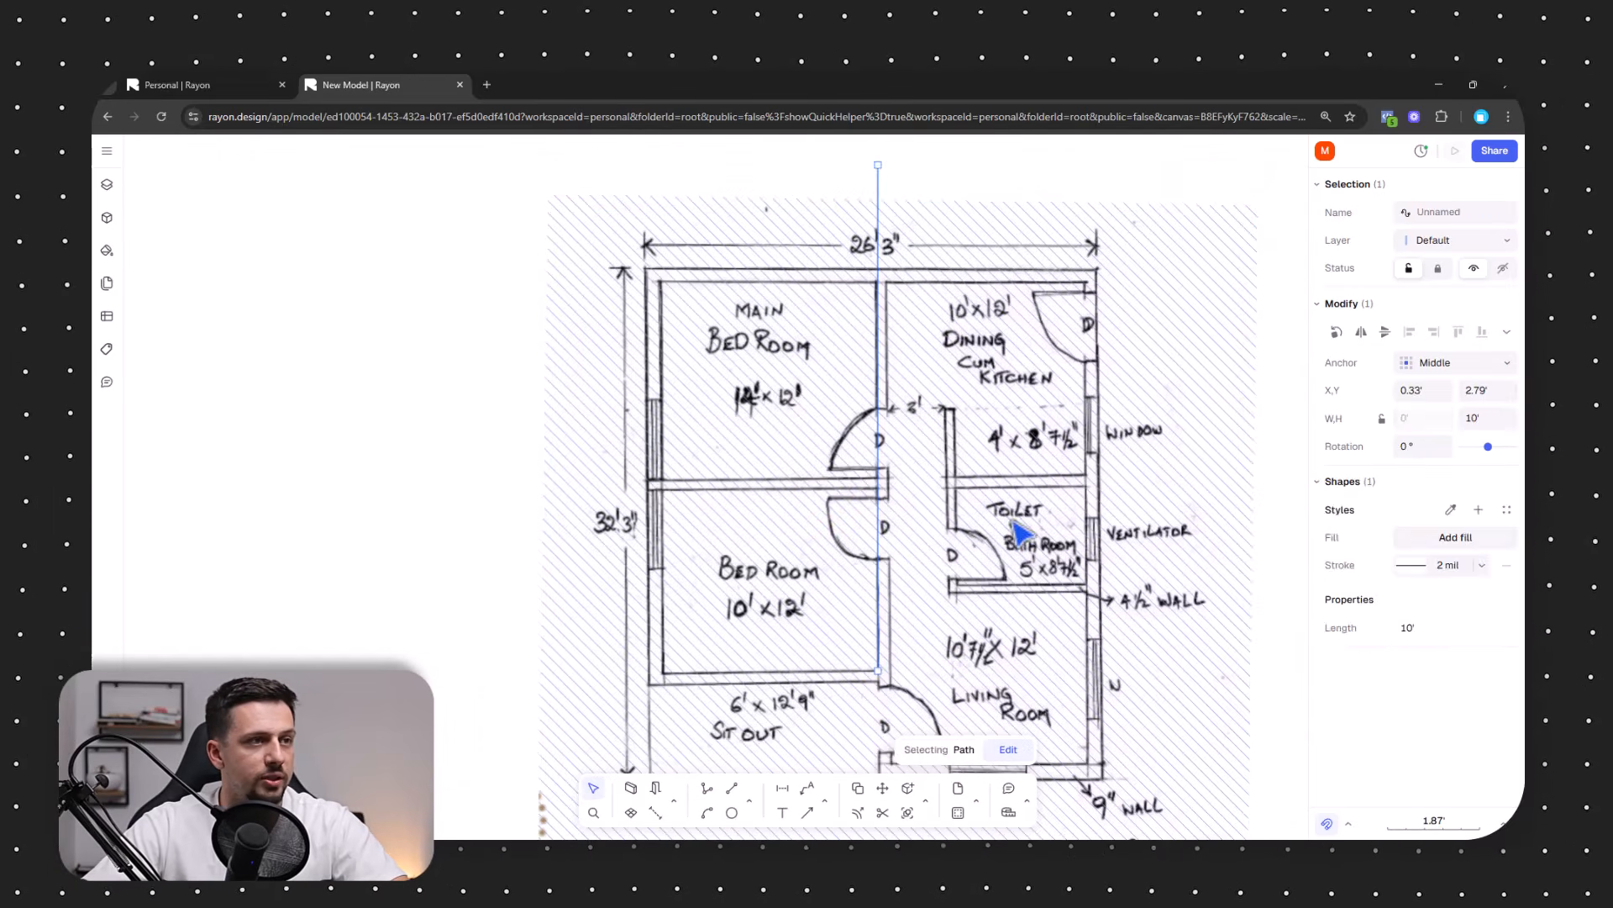
Scale the sketch image from the bedroom's lower-right inner corner so its right inner wall edge matches the 10' reference line.
click(828, 494)
scroll(875, 619, down, 6)
scroll(839, 569, up, 5)
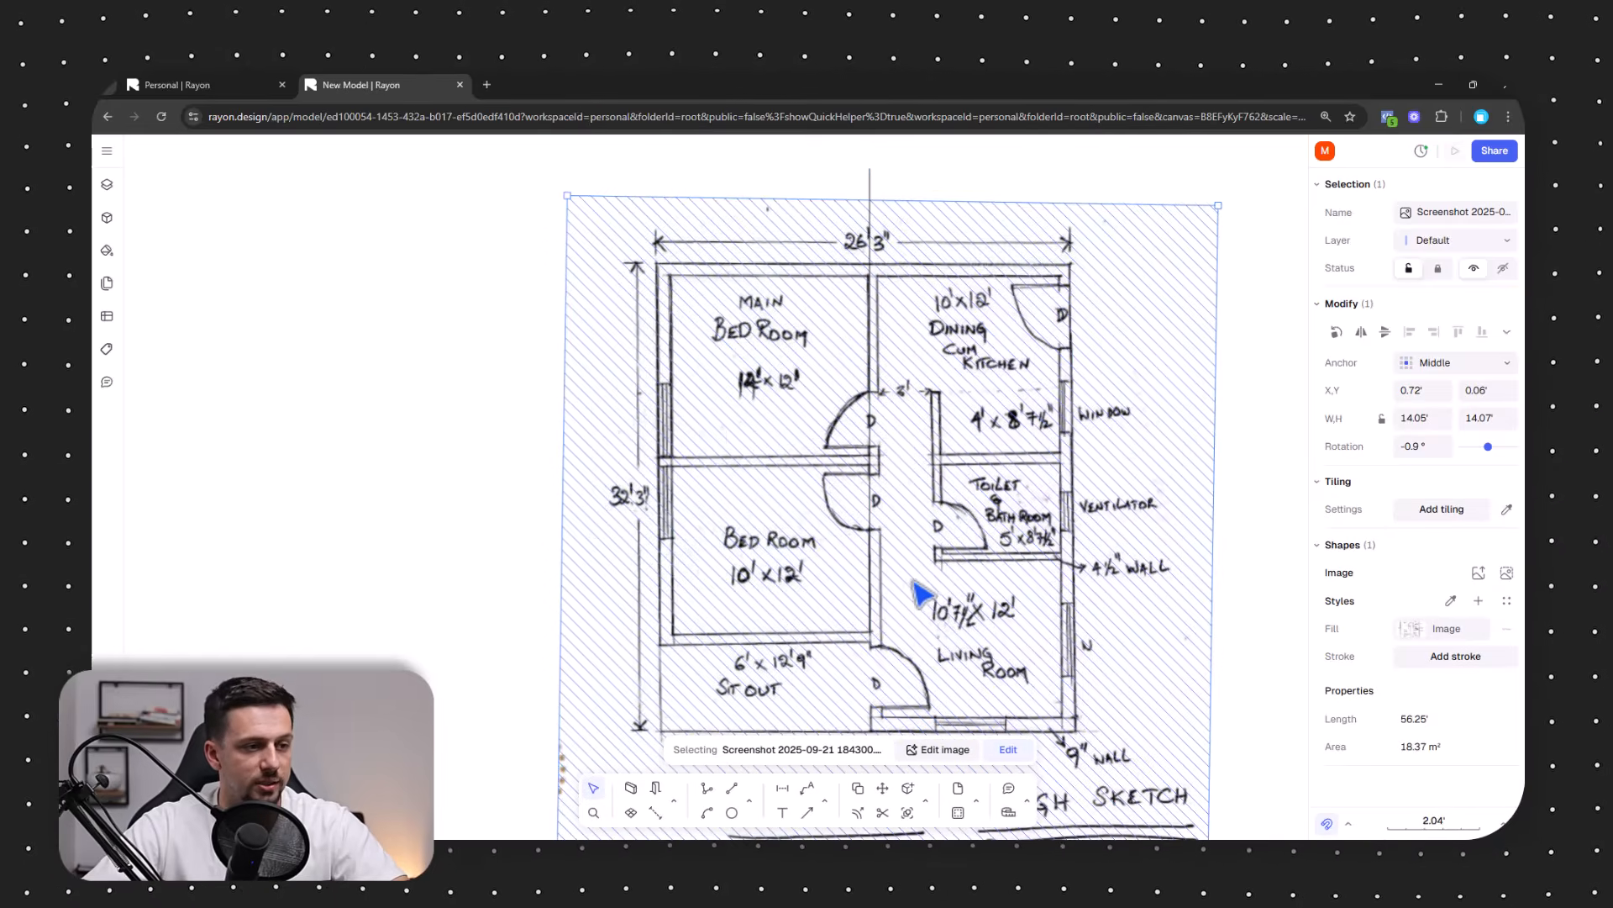
click(926, 799)
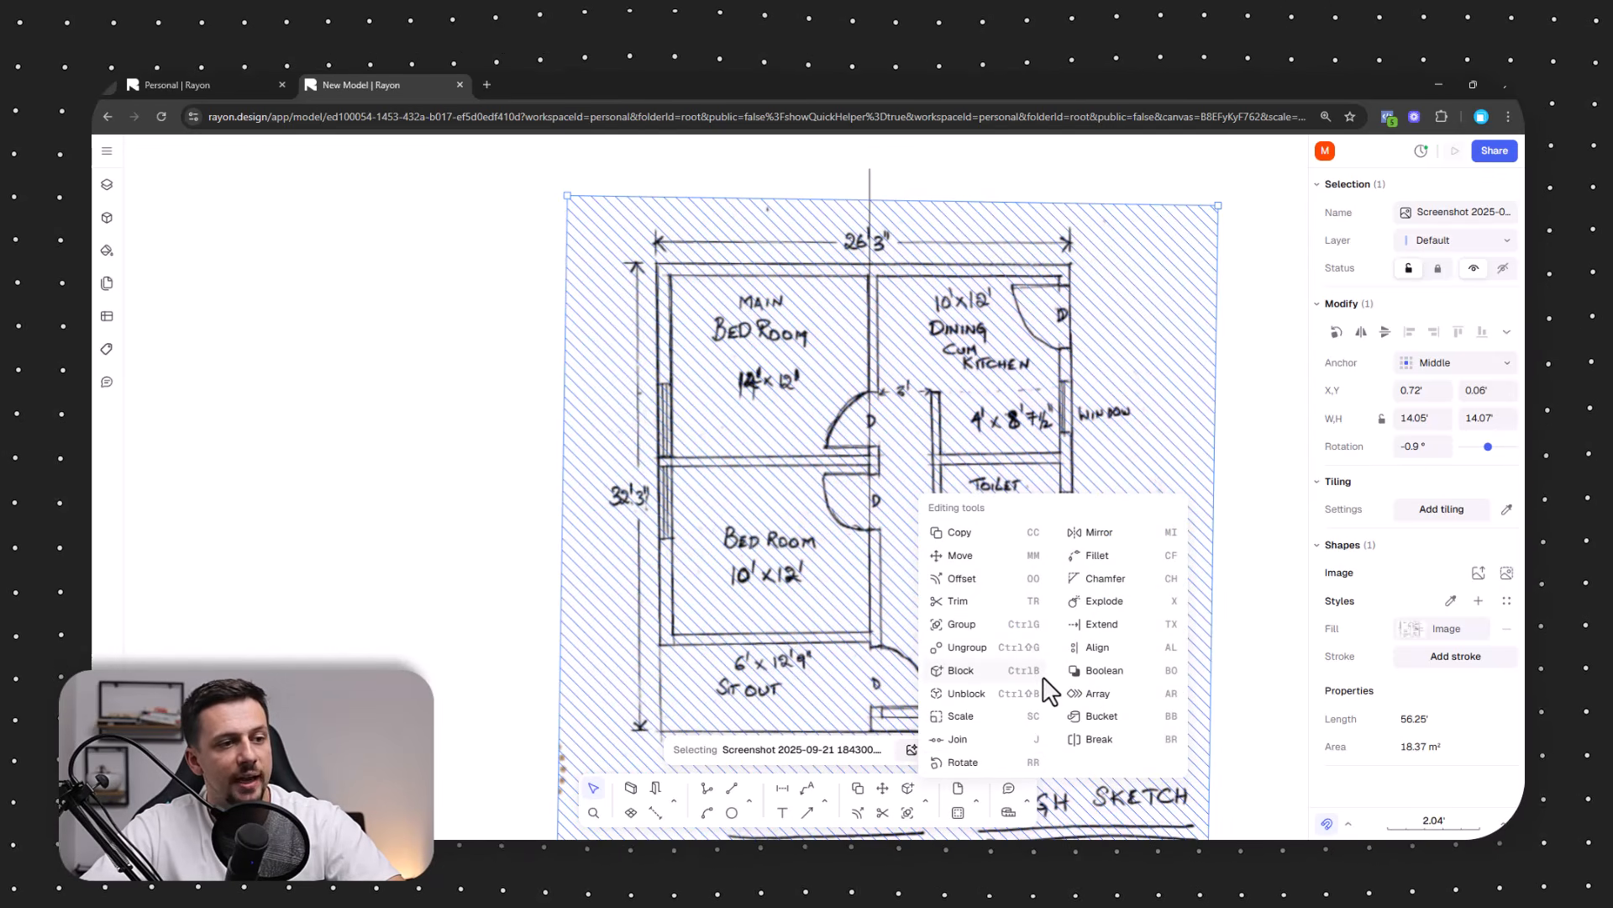
click(961, 716)
scroll(854, 621, up, 5)
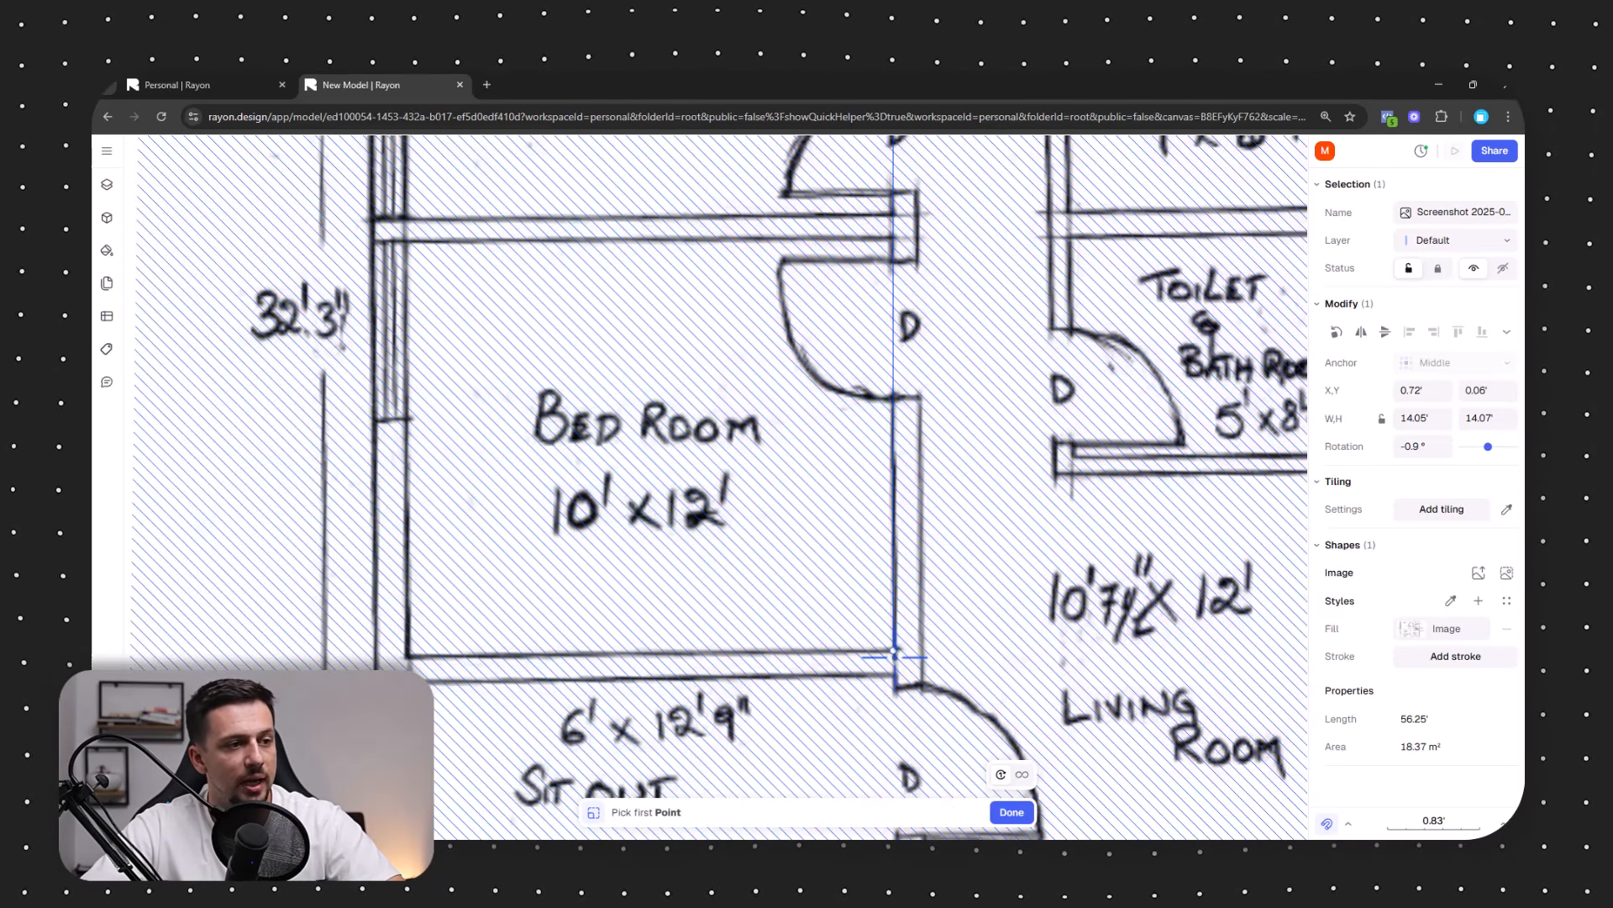
click(895, 648)
scroll(898, 672, down, 2)
scroll(874, 353, up, 10)
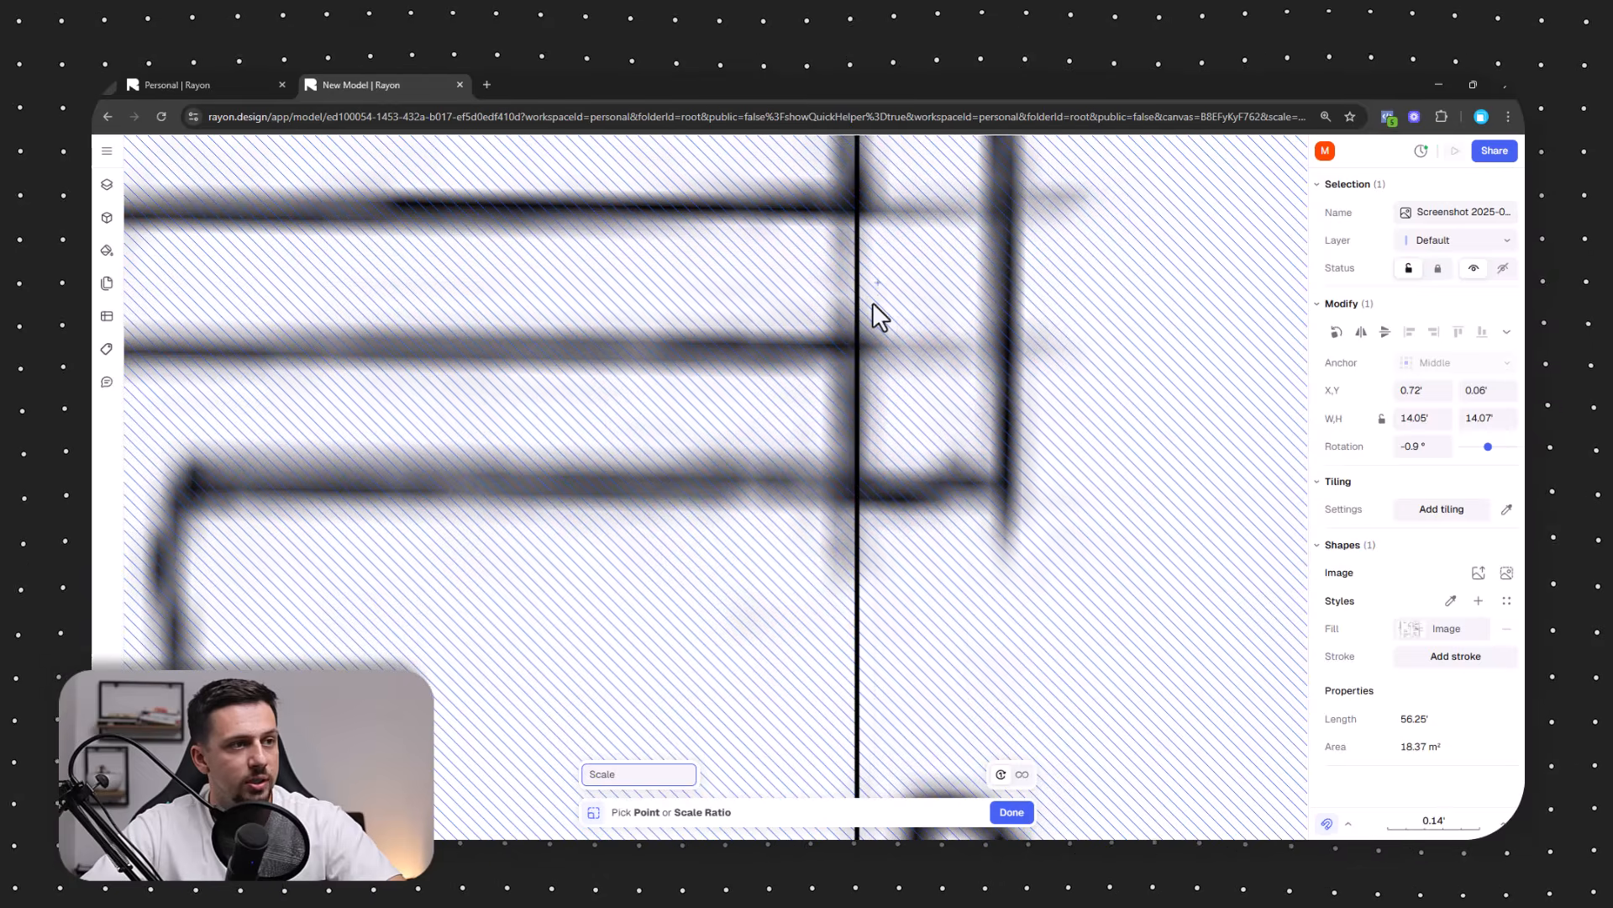
click(858, 350)
scroll(861, 370, down, 8)
scroll(851, 403, up, 6)
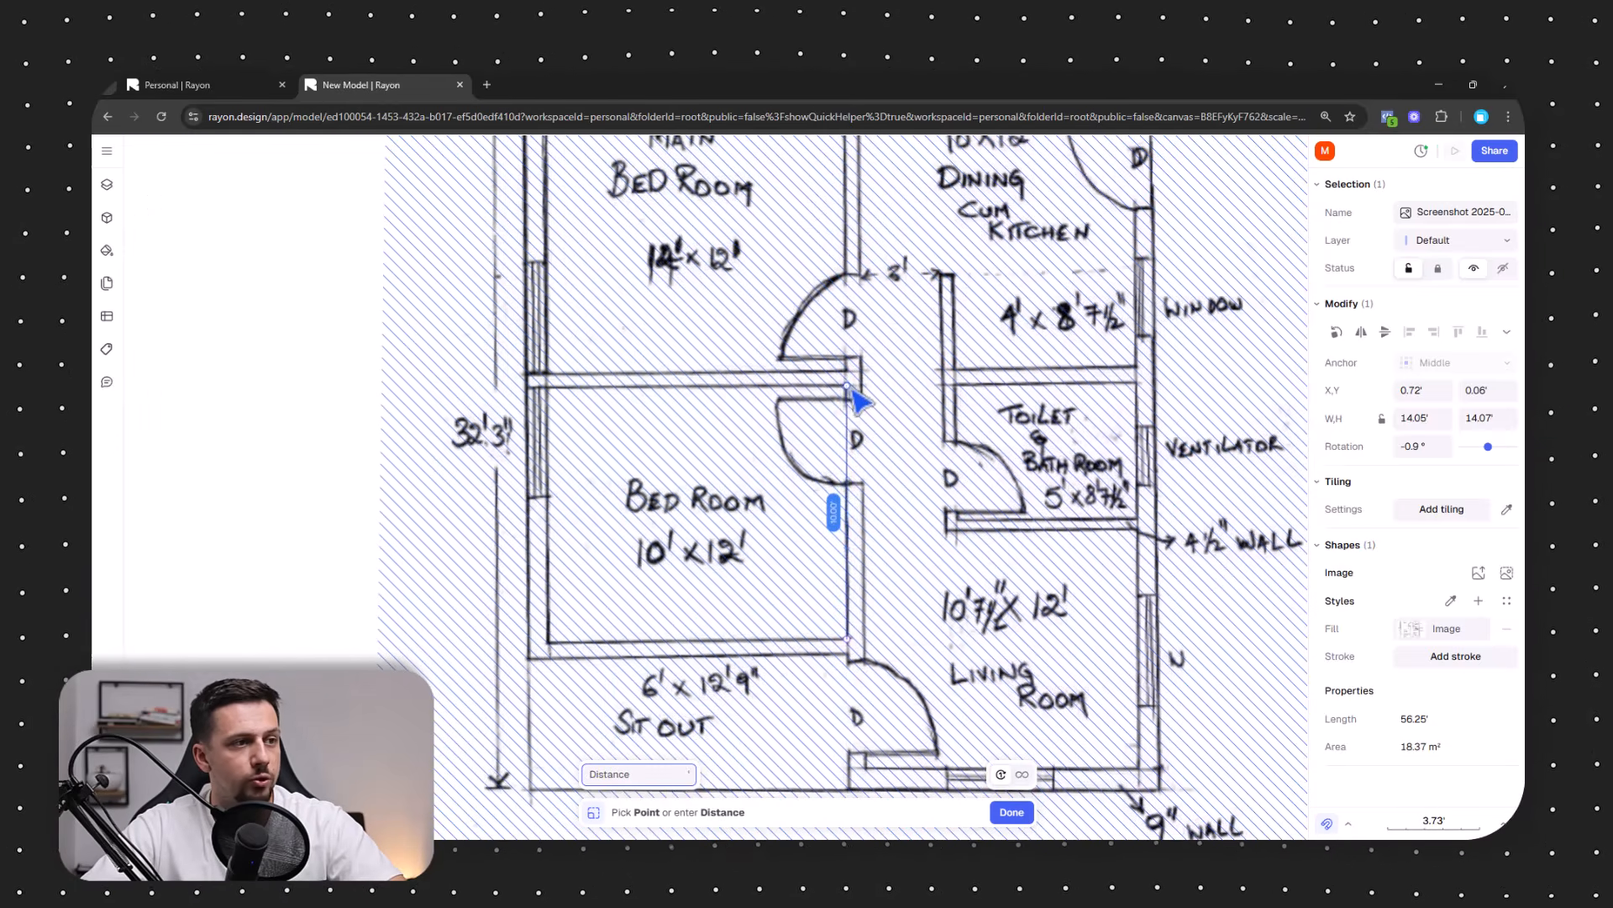
scroll(851, 395, down, 3)
Delete the vertical 10' reference line along the bedroom's right wall.
key(Escape)
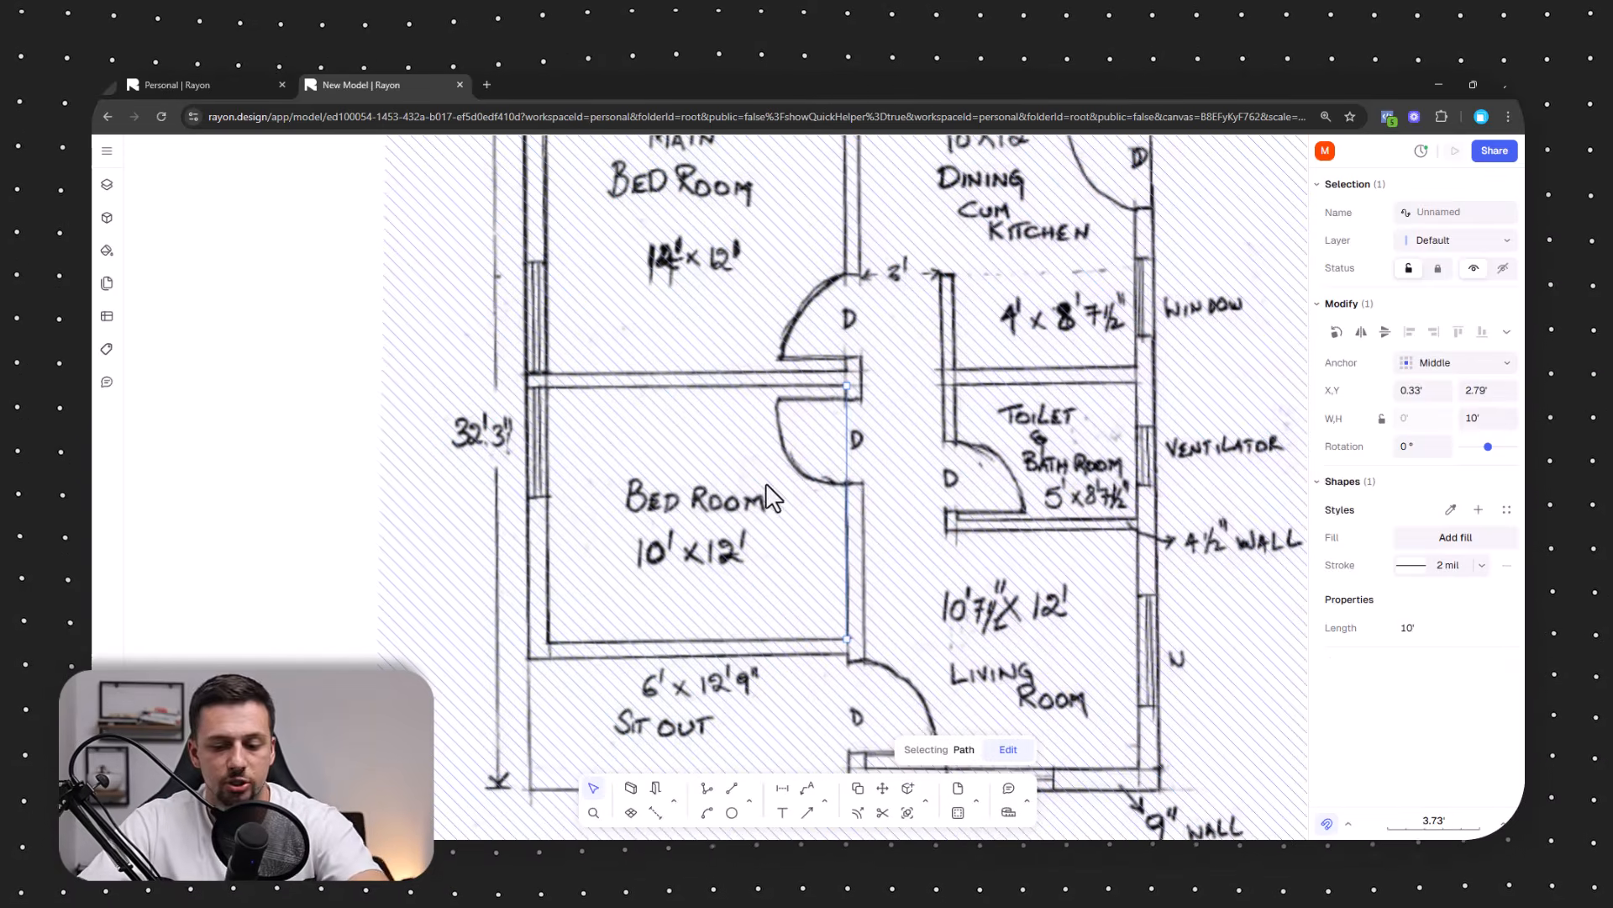
scroll(764, 488, down, 3)
scroll(967, 617, up, 2)
key(w)
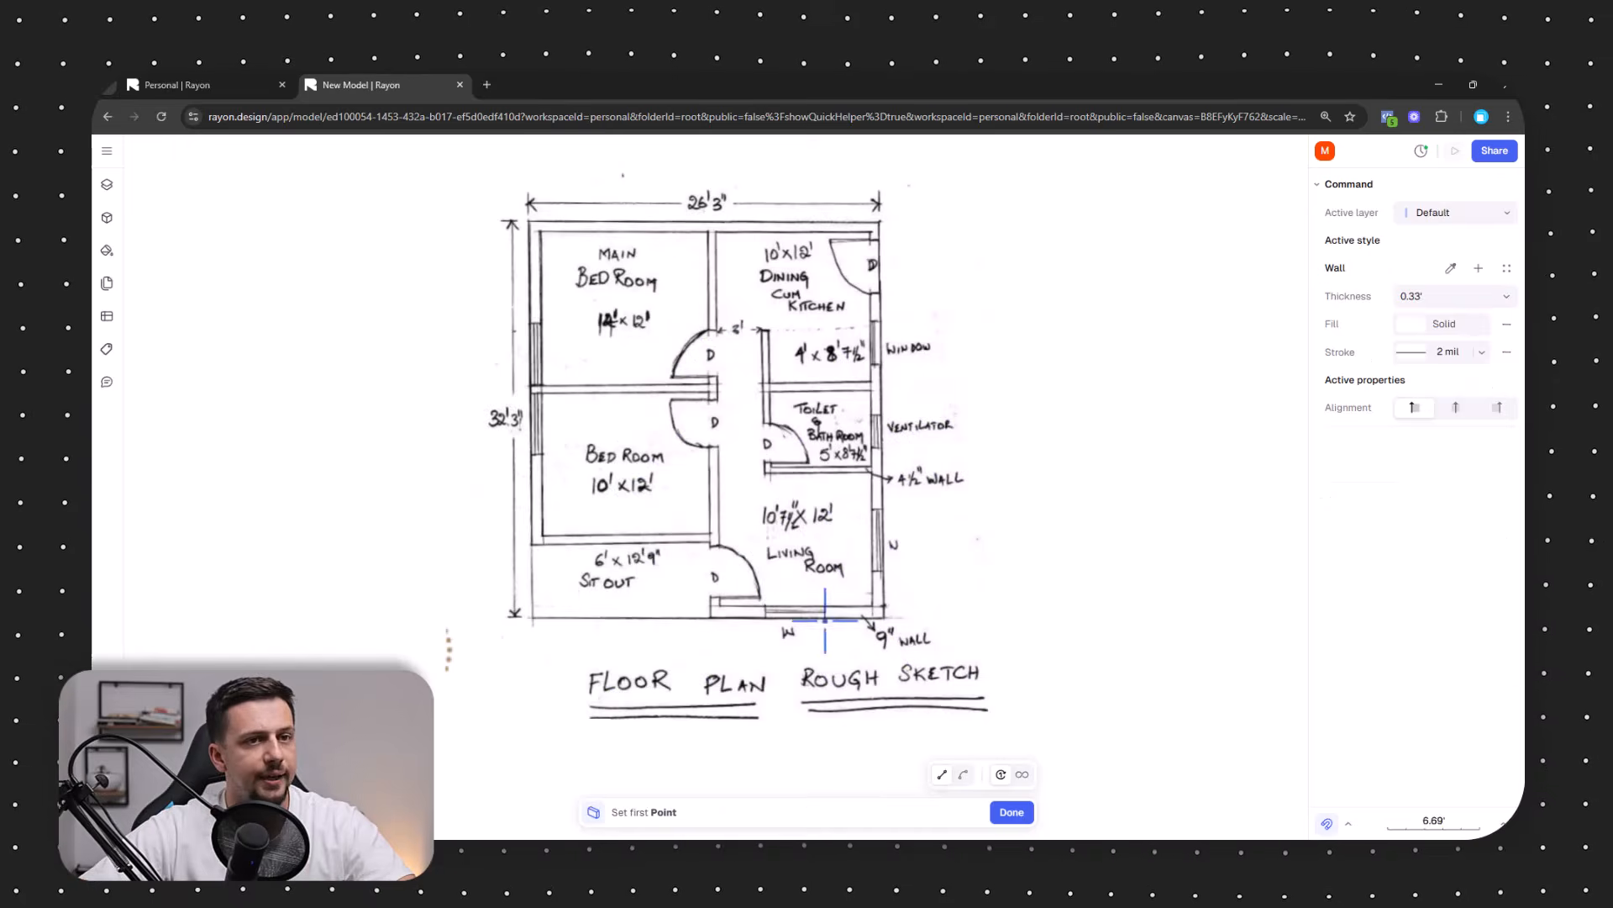
scroll(764, 621, up, 2)
scroll(683, 617, up, 4)
scroll(682, 623, down, 2)
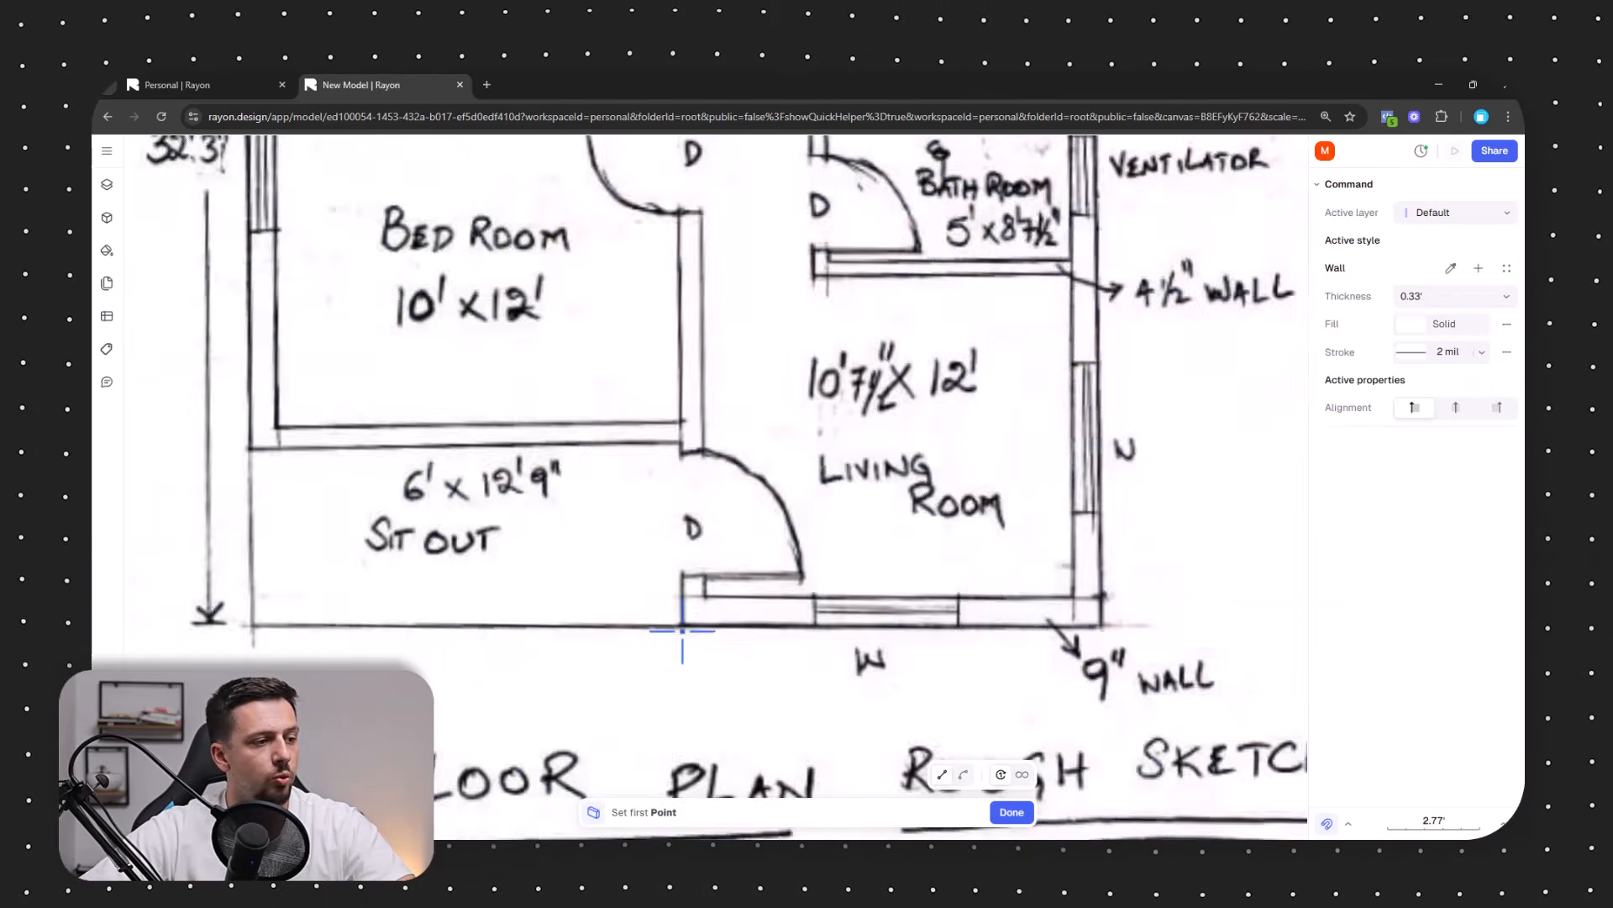
key(Escape)
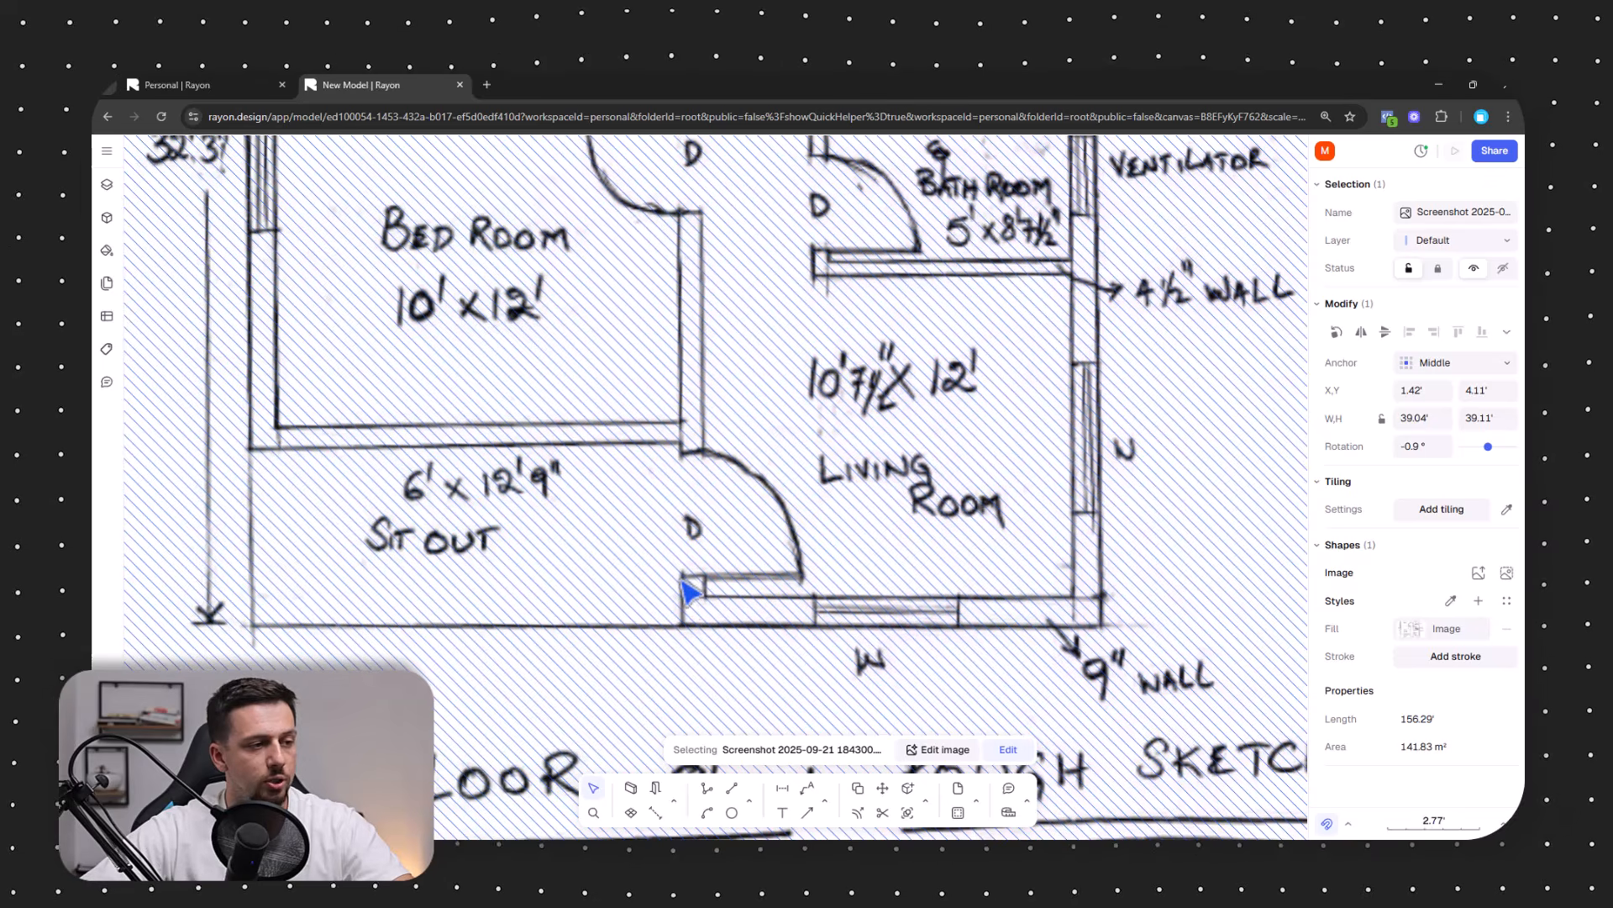
Draw the living room's bottom exterior wall, about 12.3' long, from the sit out corner to the lower-right outer corner, right-aligned and 0.82' thick.
click(632, 788)
scroll(671, 637, up, 2)
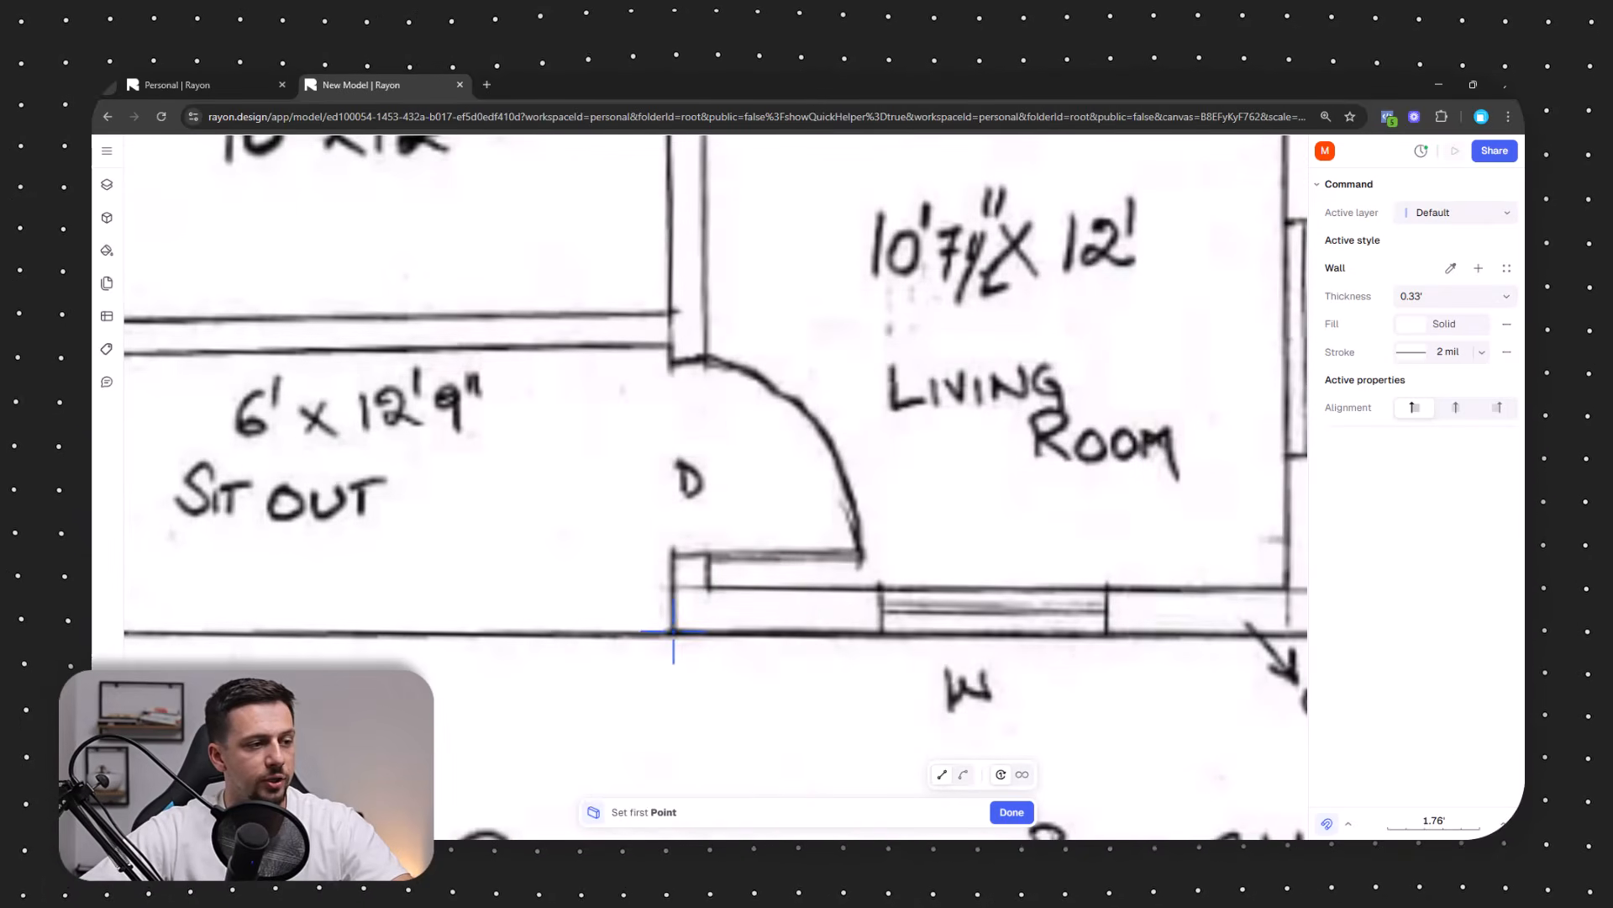
click(673, 631)
middle_drag(788, 622, 682, 636)
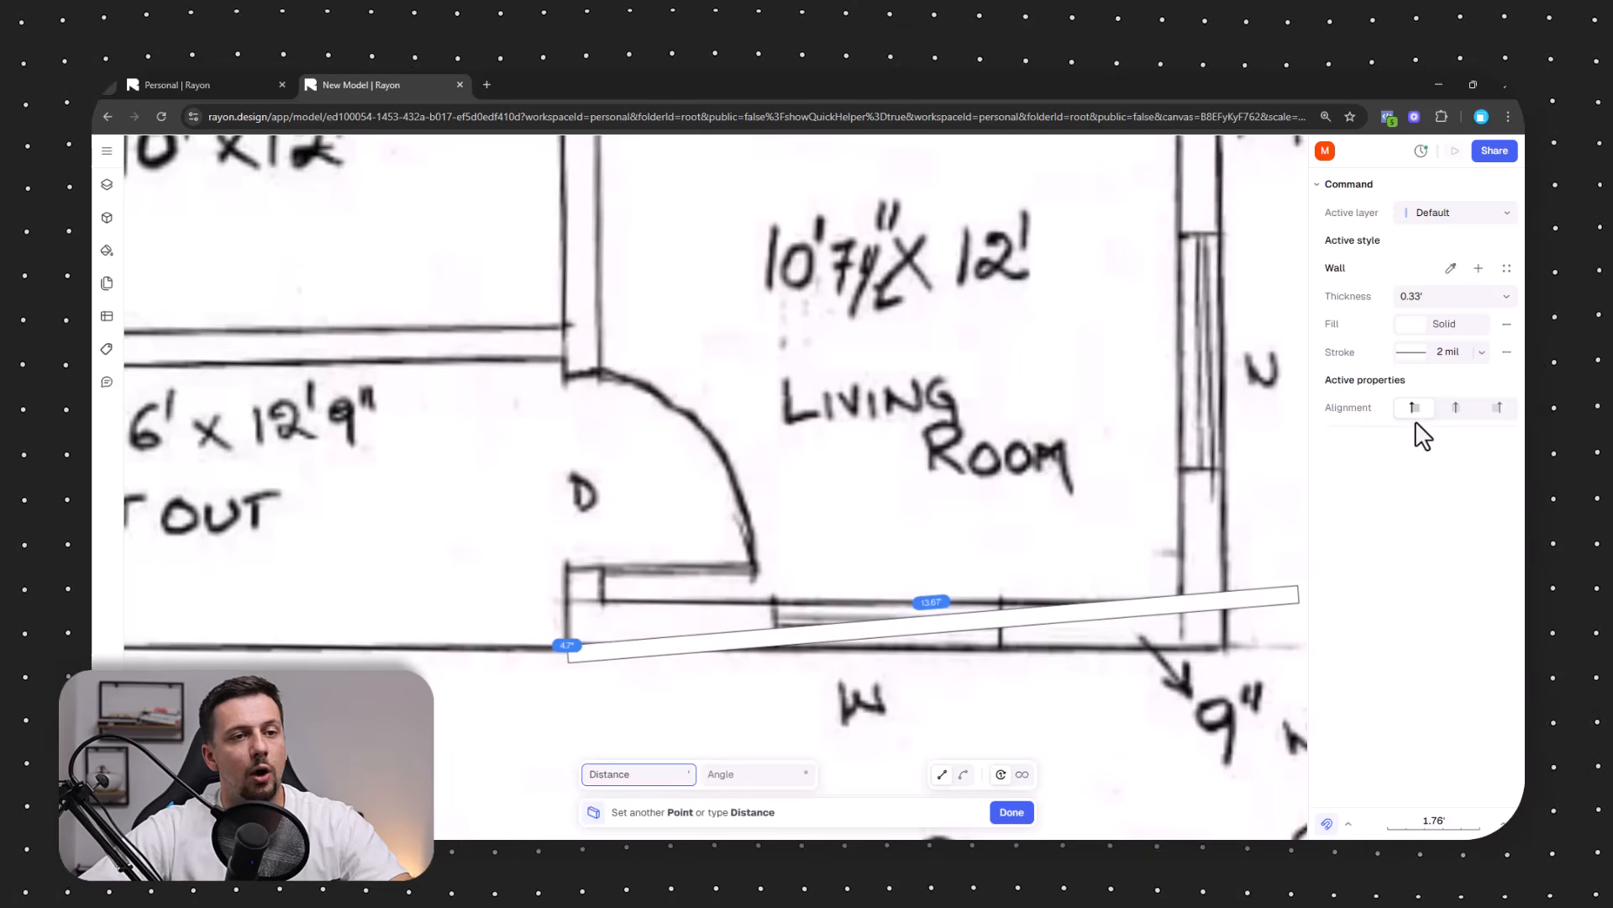
click(1499, 407)
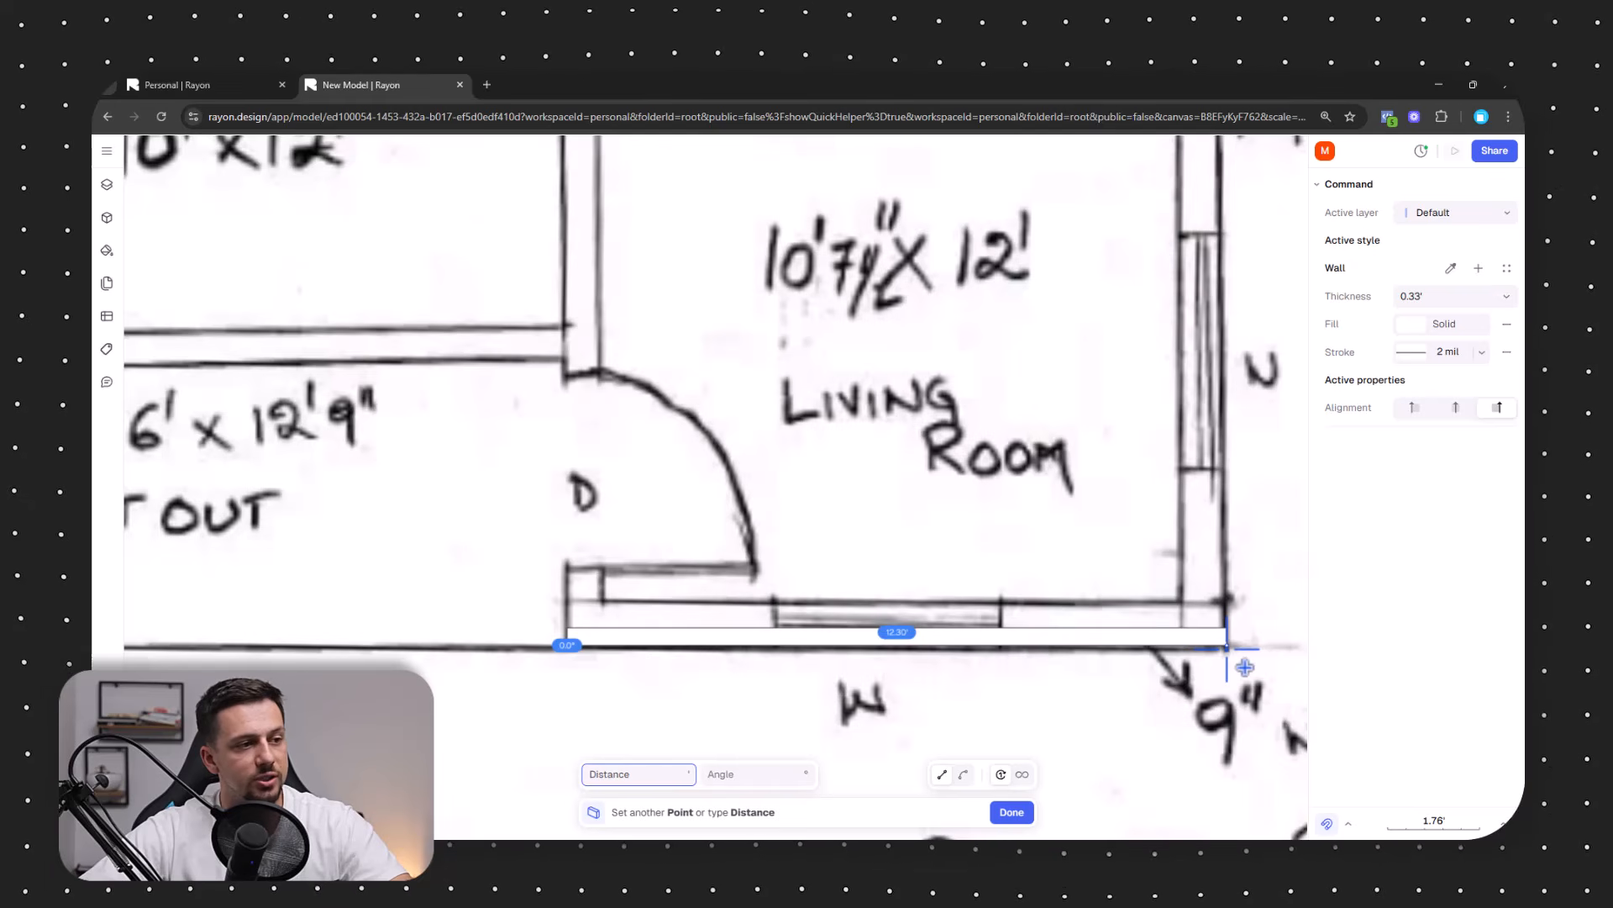
click(1433, 300)
click(1505, 296)
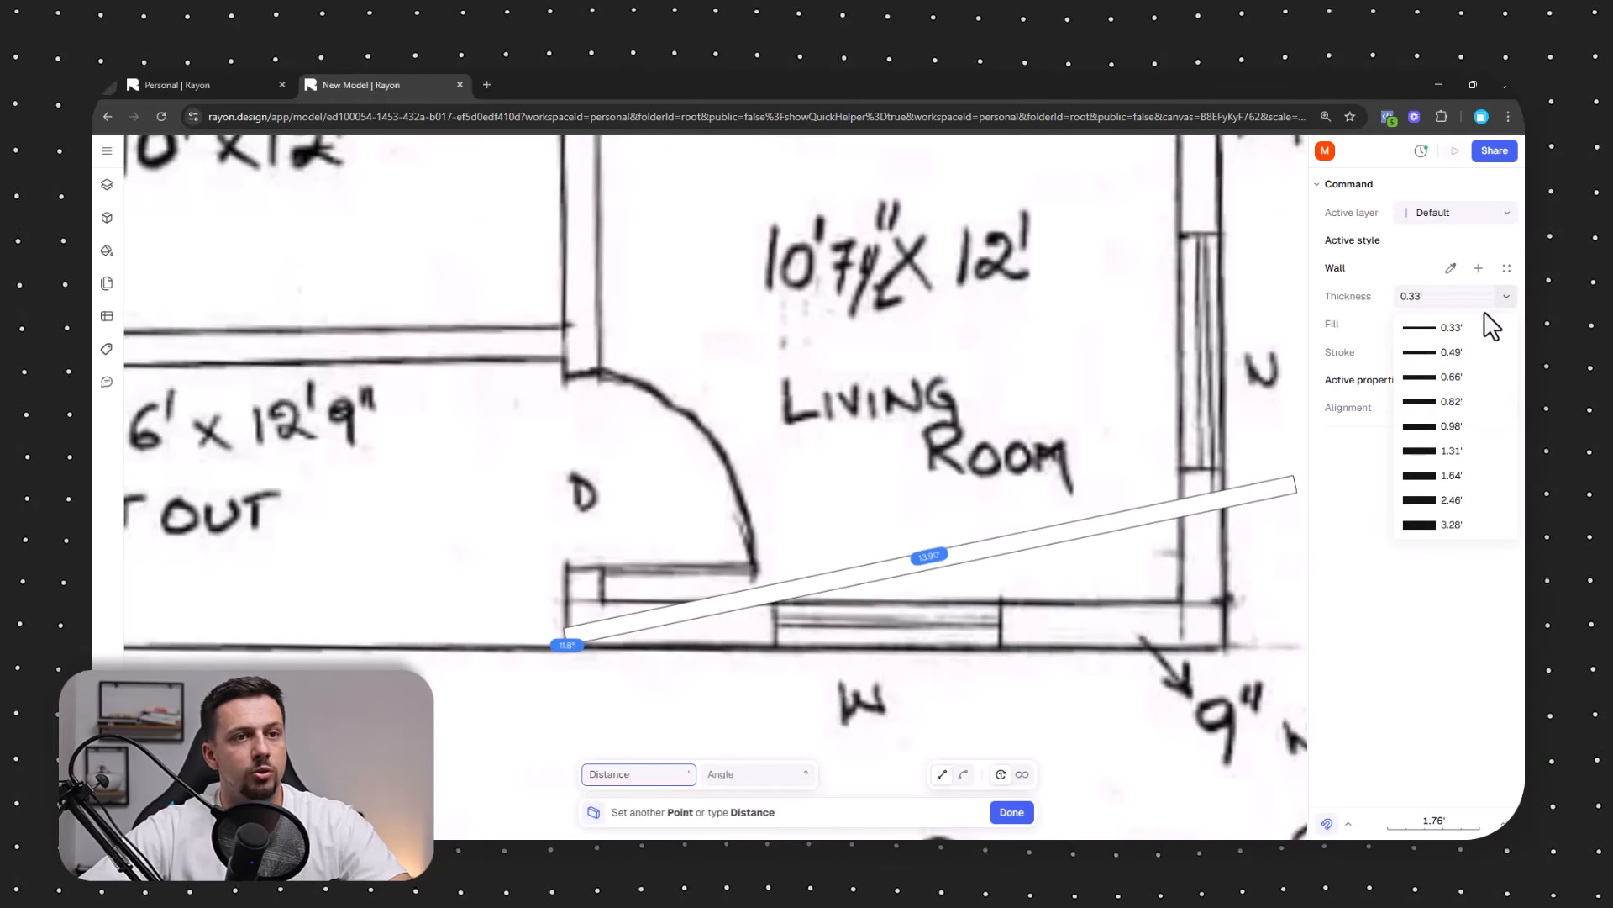
click(1452, 401)
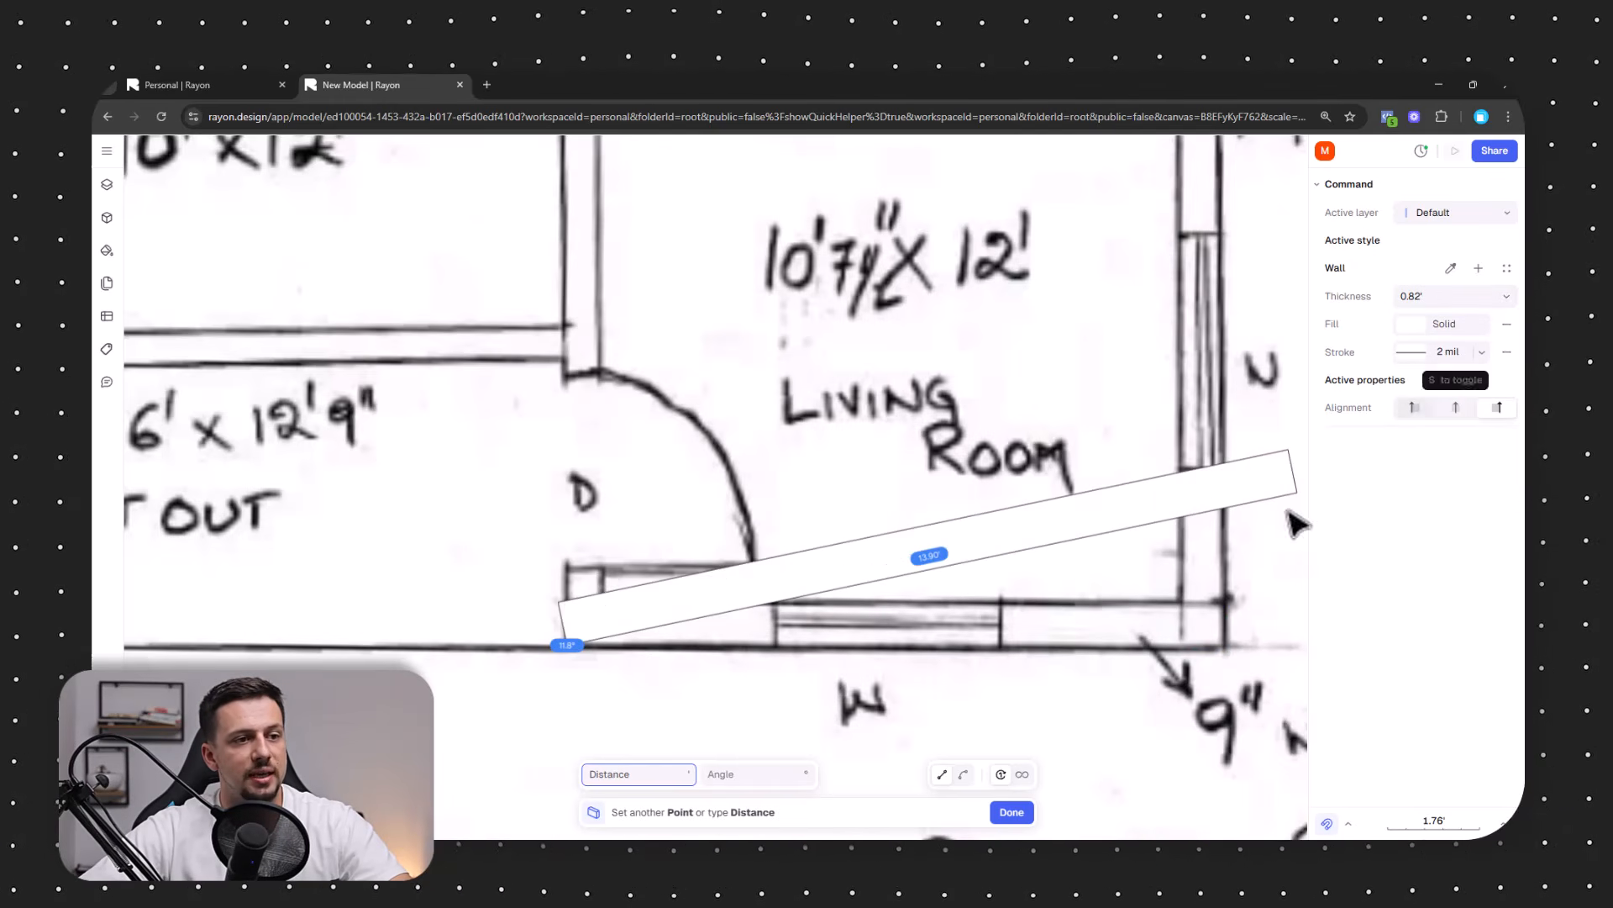
scroll(958, 662, down, 3)
click(1227, 647)
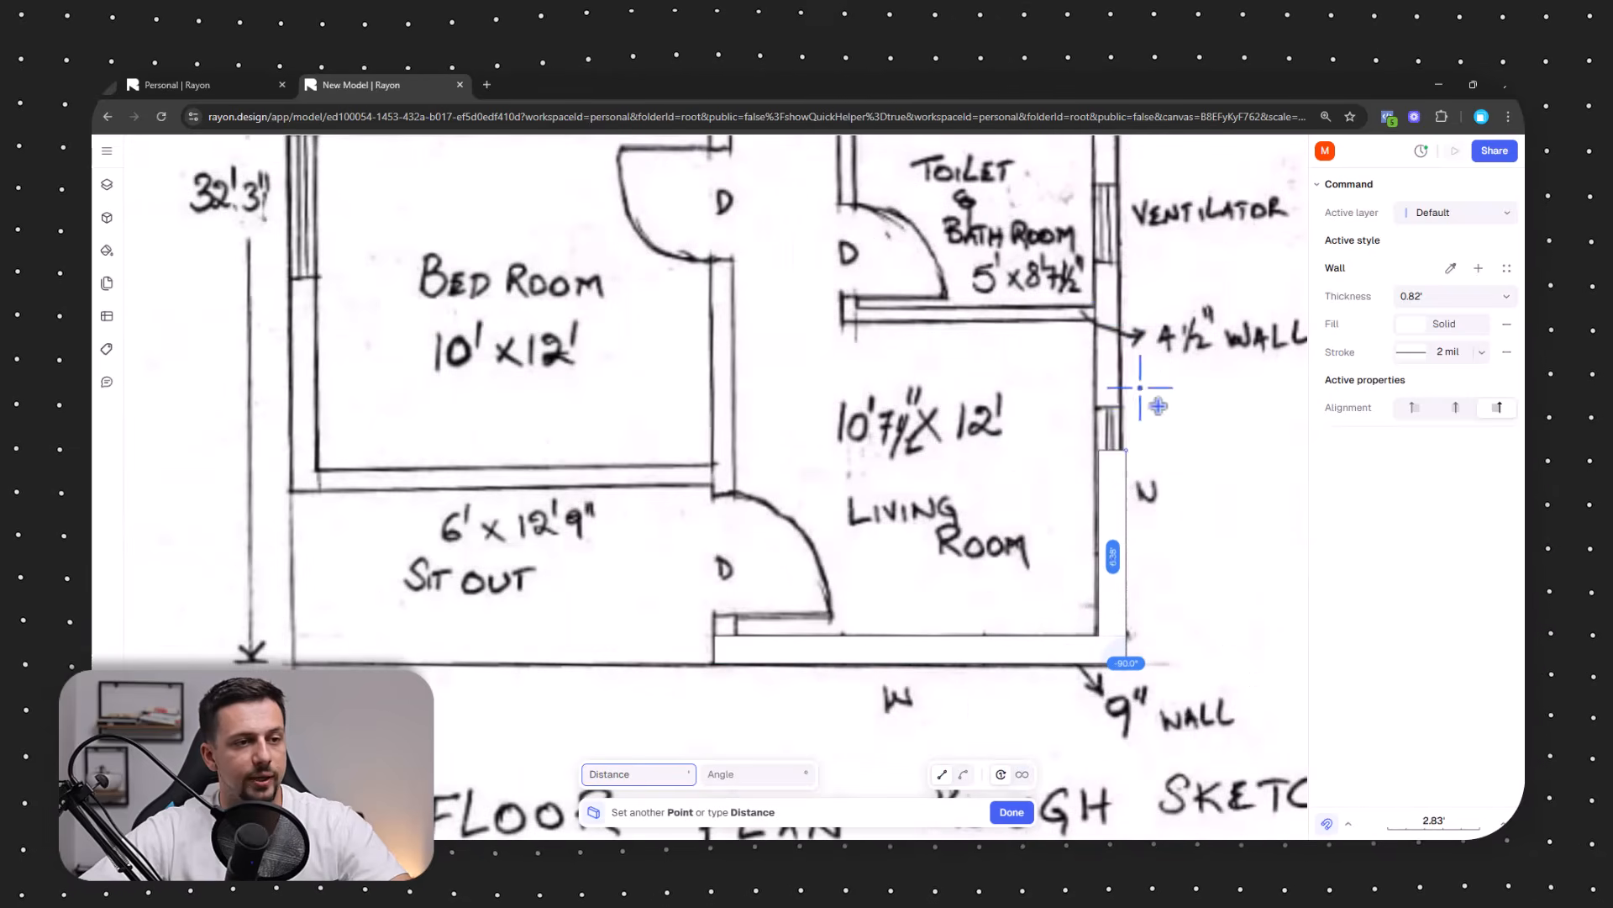
Continue the exterior walls about 28' up the plan's right side and about 25' across its top edge.
scroll(1163, 317, up, 5)
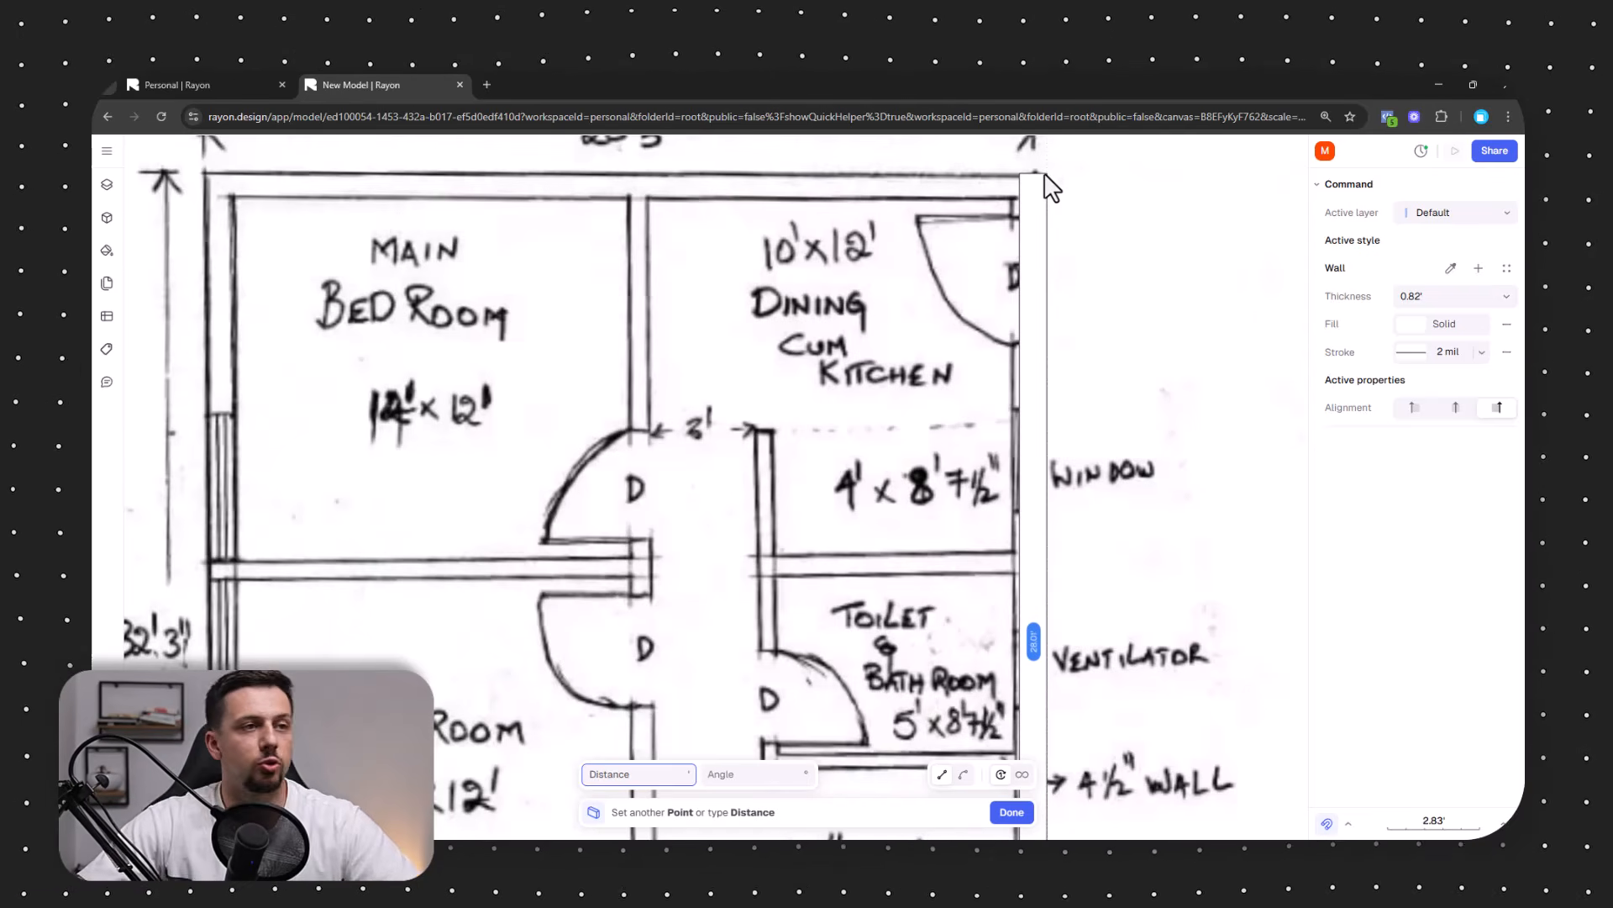
click(1044, 175)
scroll(385, 289, left, 5)
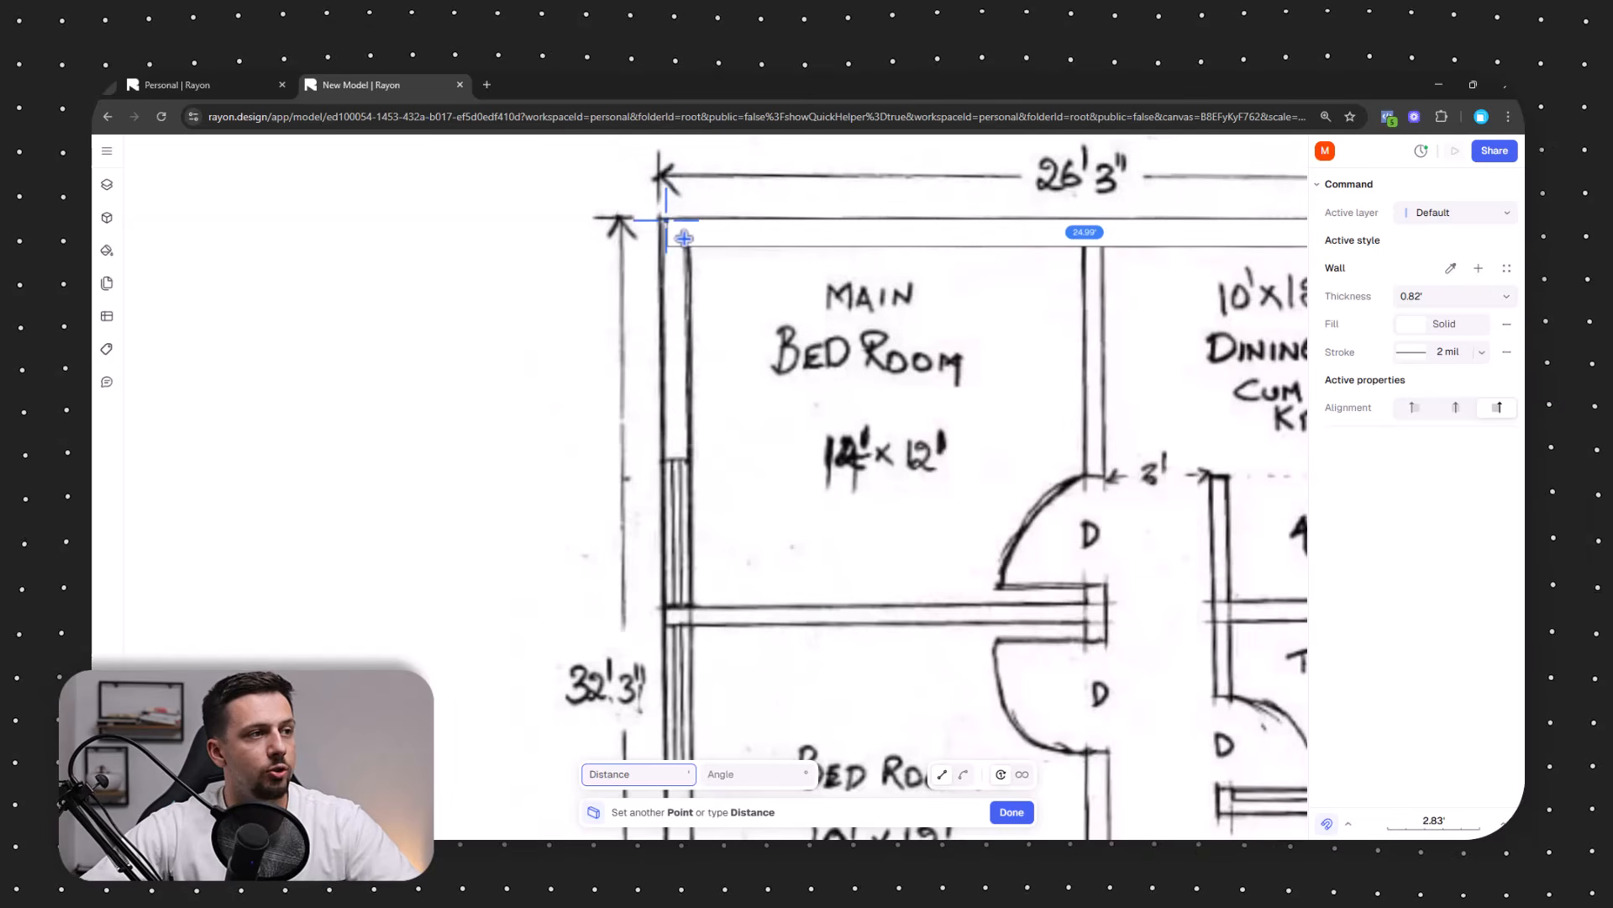
click(677, 231)
Continue the exterior walls down the left side, along the sit out's upper edge, and down its right edge to the starting corner.
scroll(784, 583, down, 6)
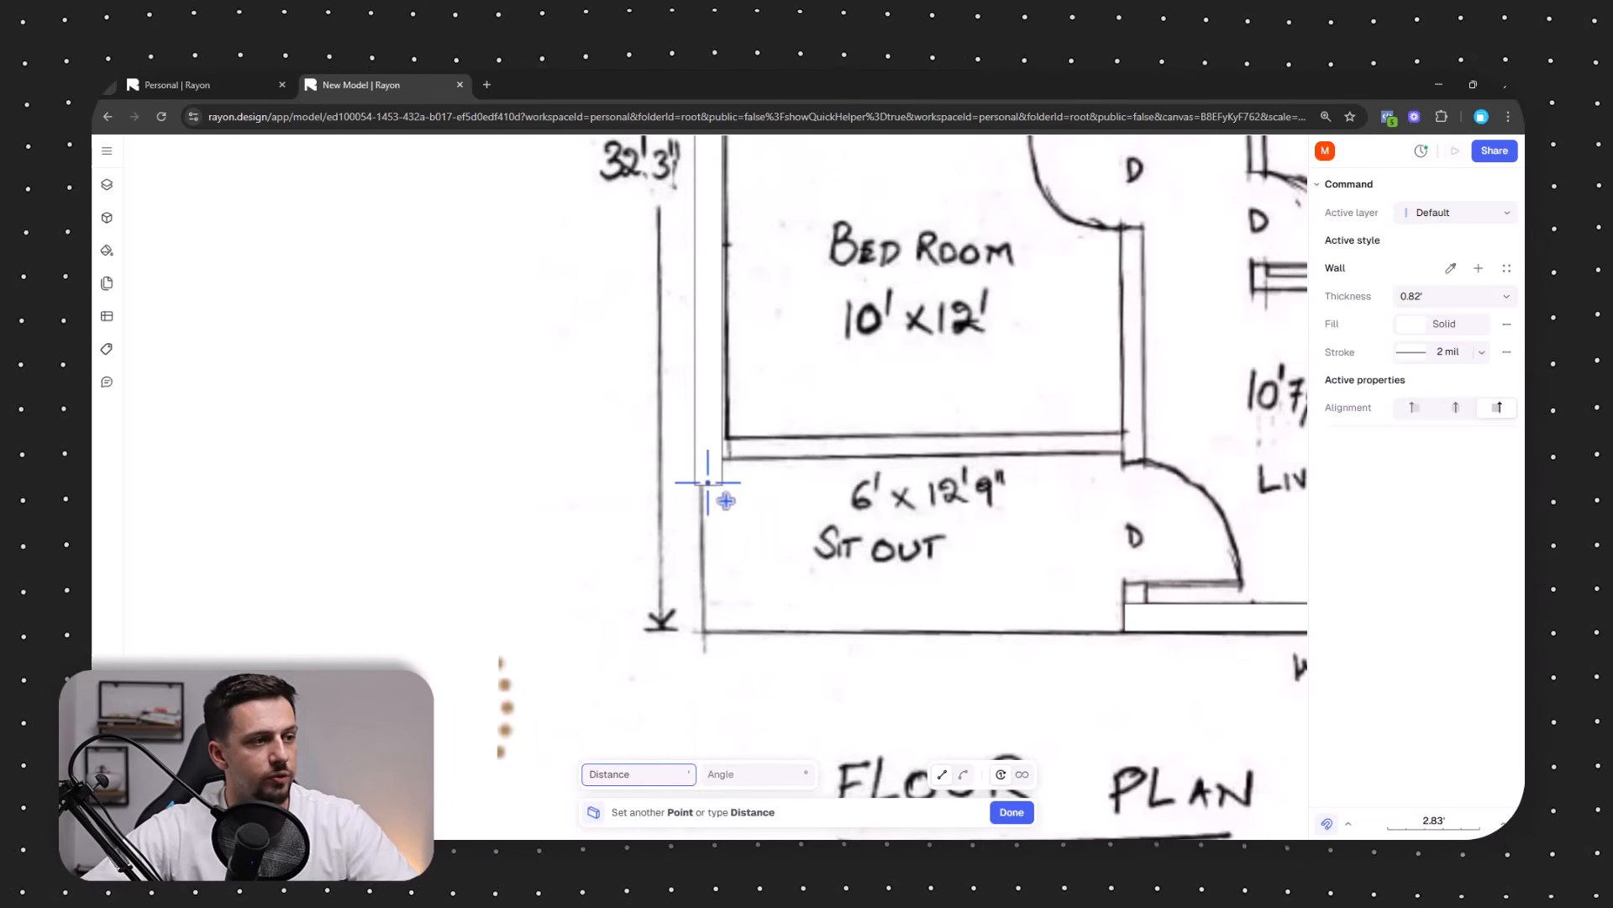
click(703, 459)
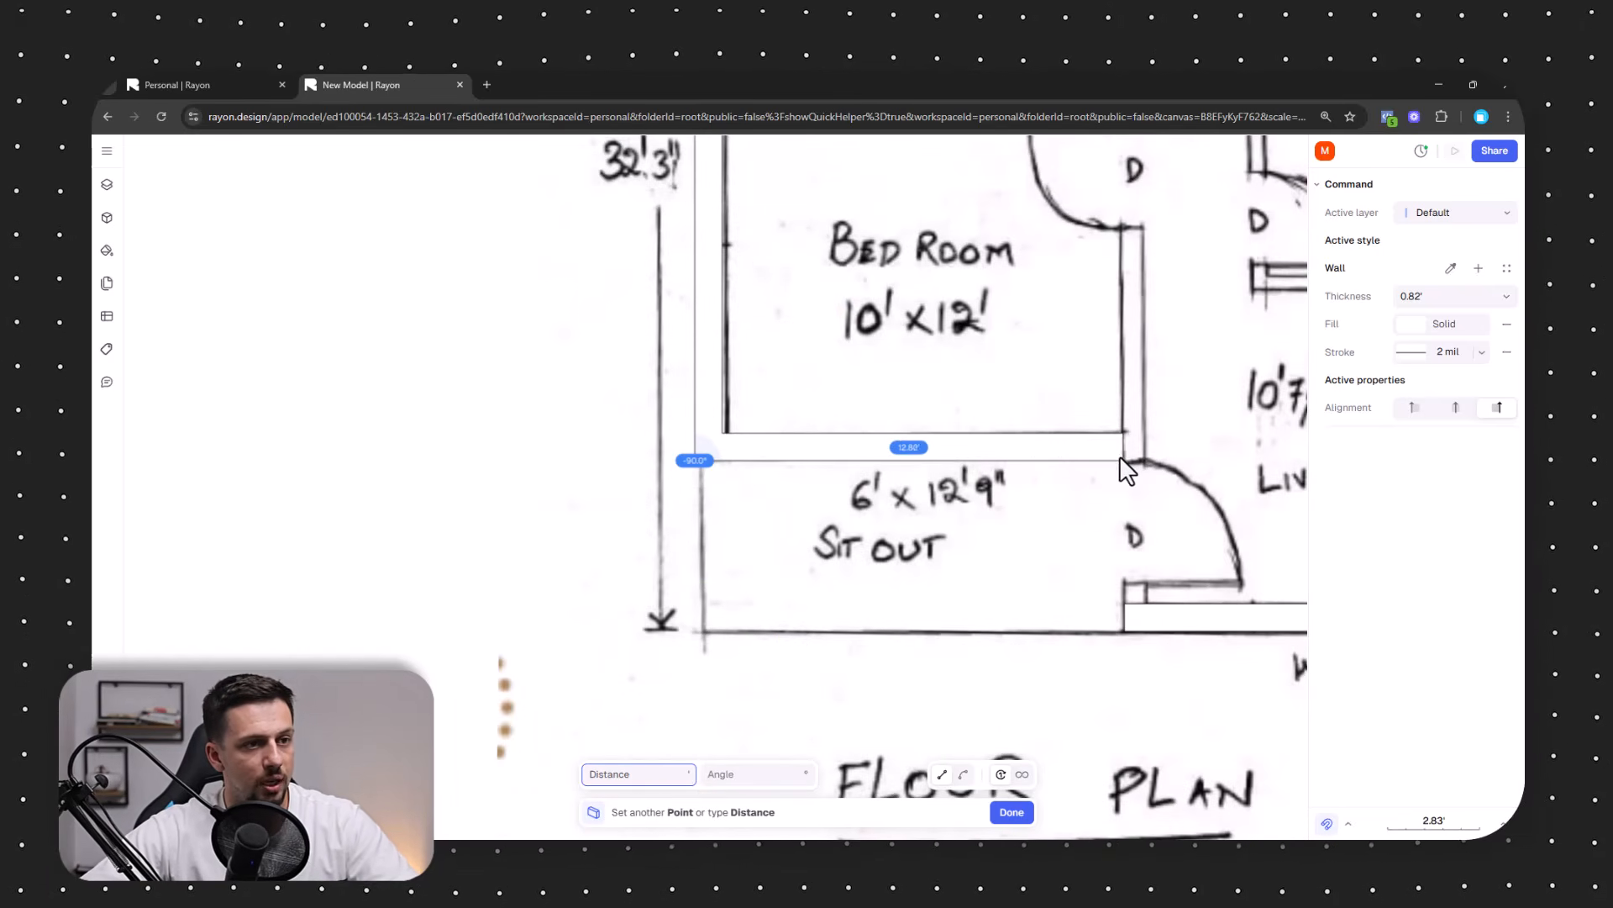
click(1132, 458)
click(1125, 634)
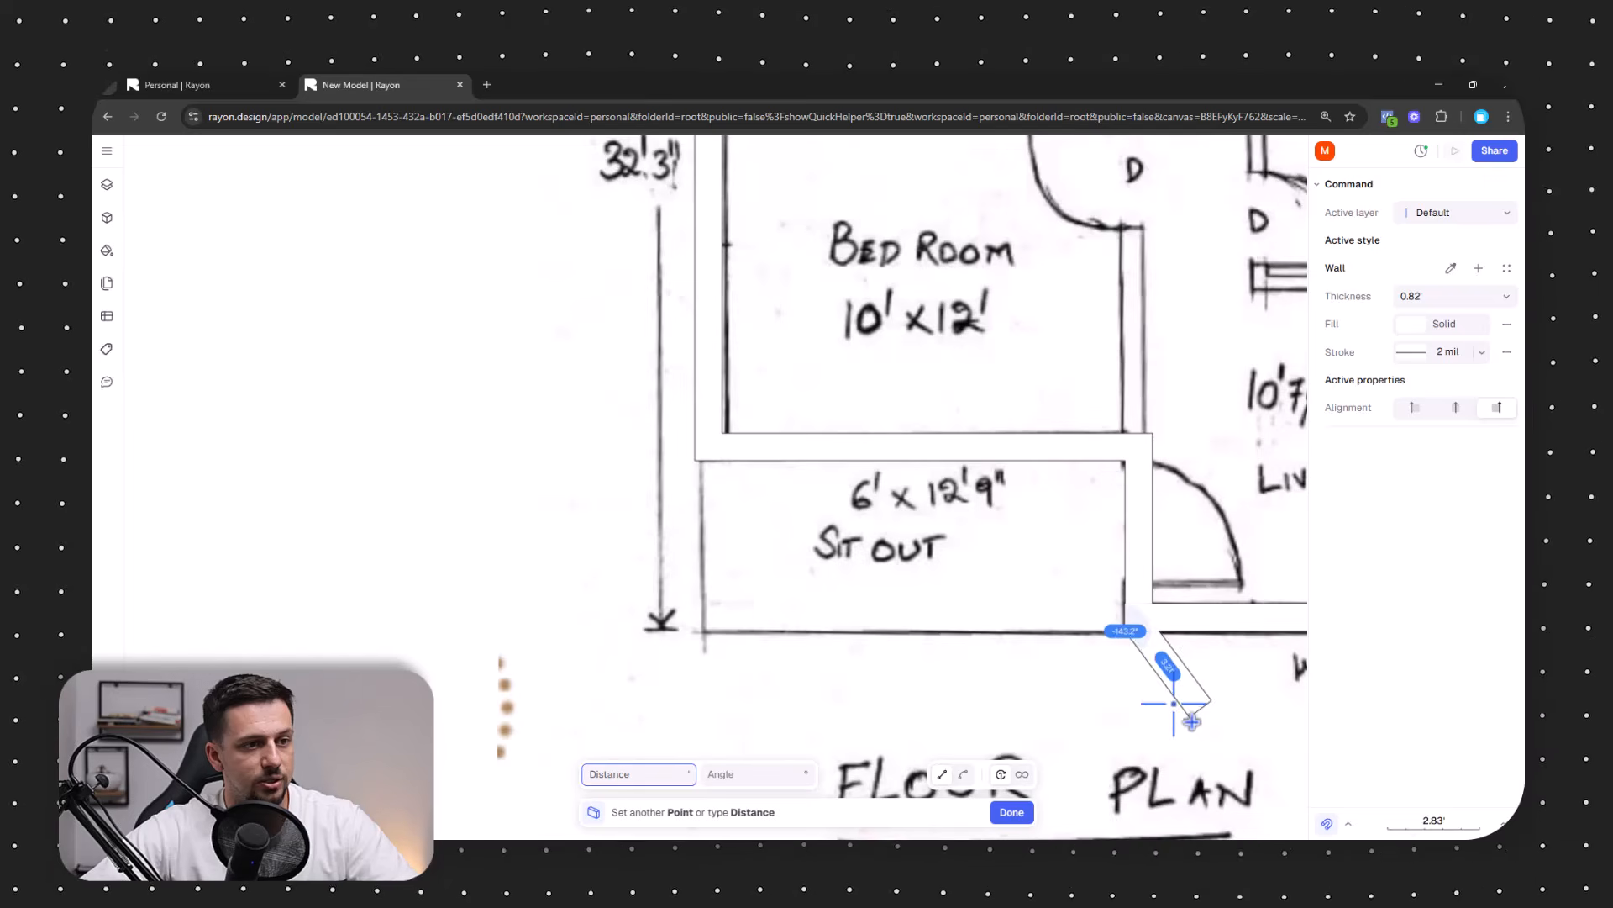
click(1011, 808)
Adjust the left end of the living room's bottom wall to line up with the adjoining vertical wall's outer edge.
scroll(1160, 605, up, 10)
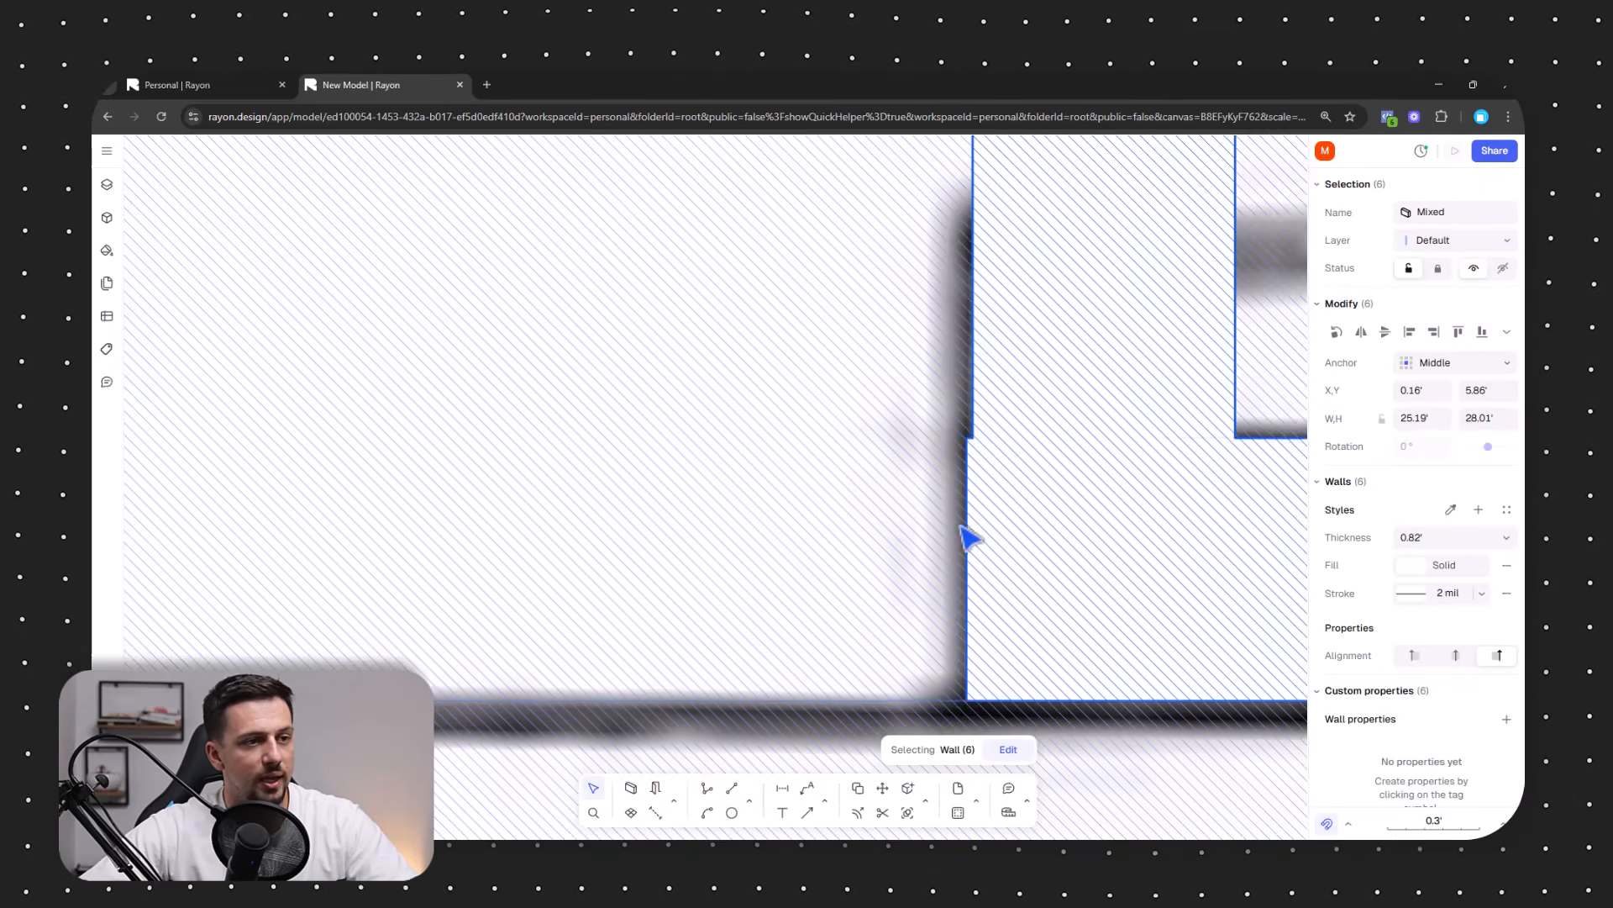
double_click(956, 448)
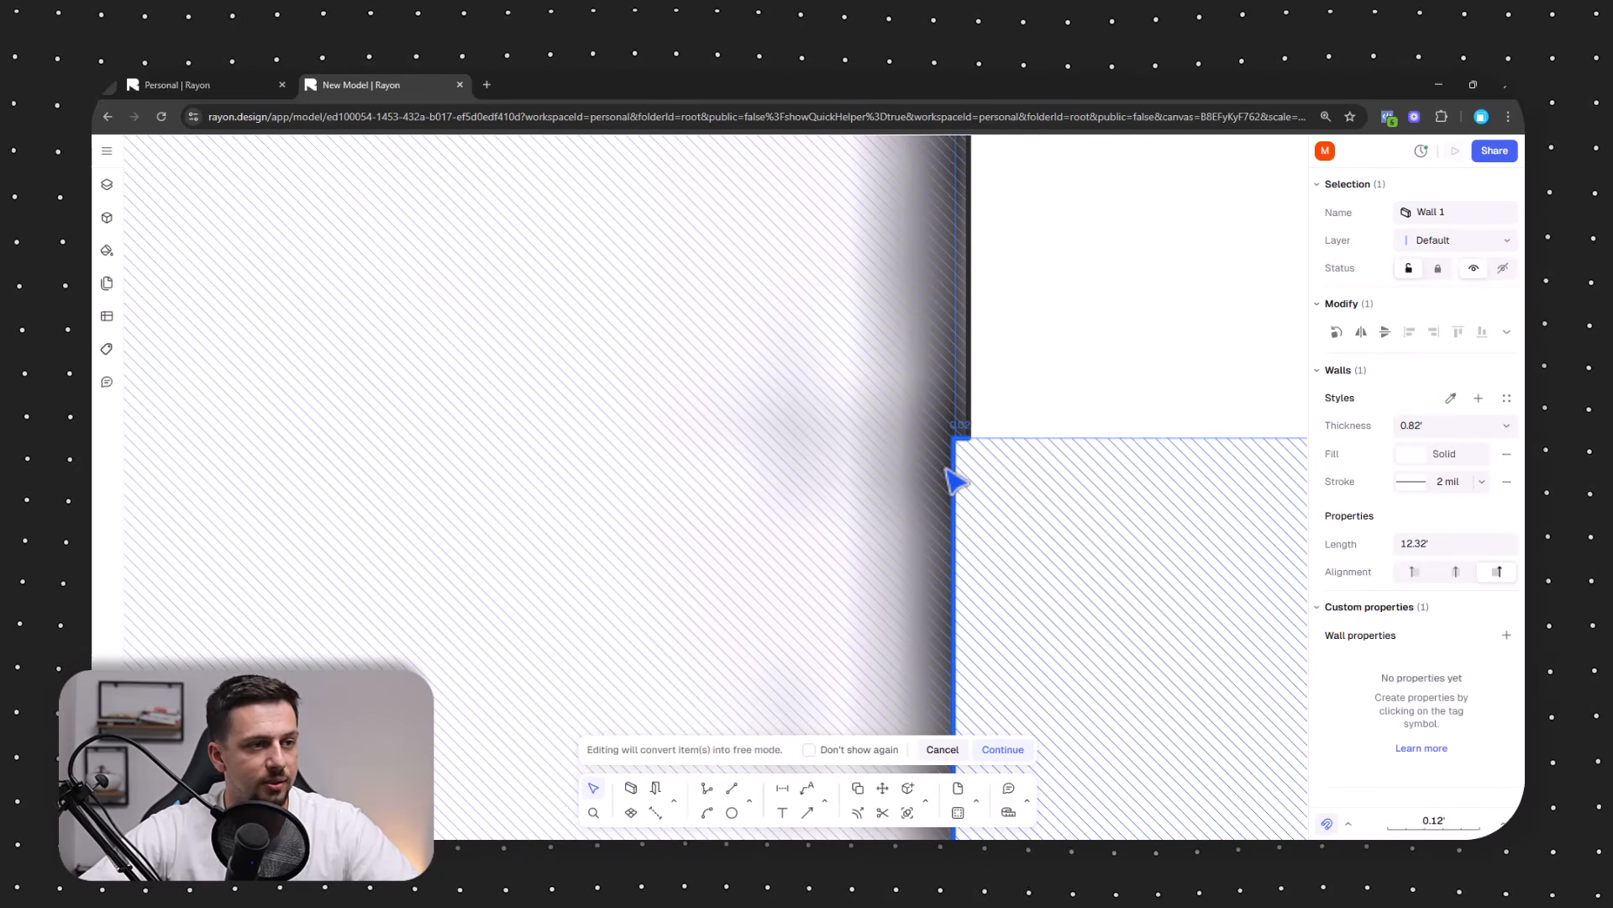
key(Escape)
middle_drag(908, 543, 810, 387)
scroll(810, 386, down, 3)
scroll(869, 563, up, 3)
middle_drag(870, 563, 784, 597)
scroll(783, 588, down, 5)
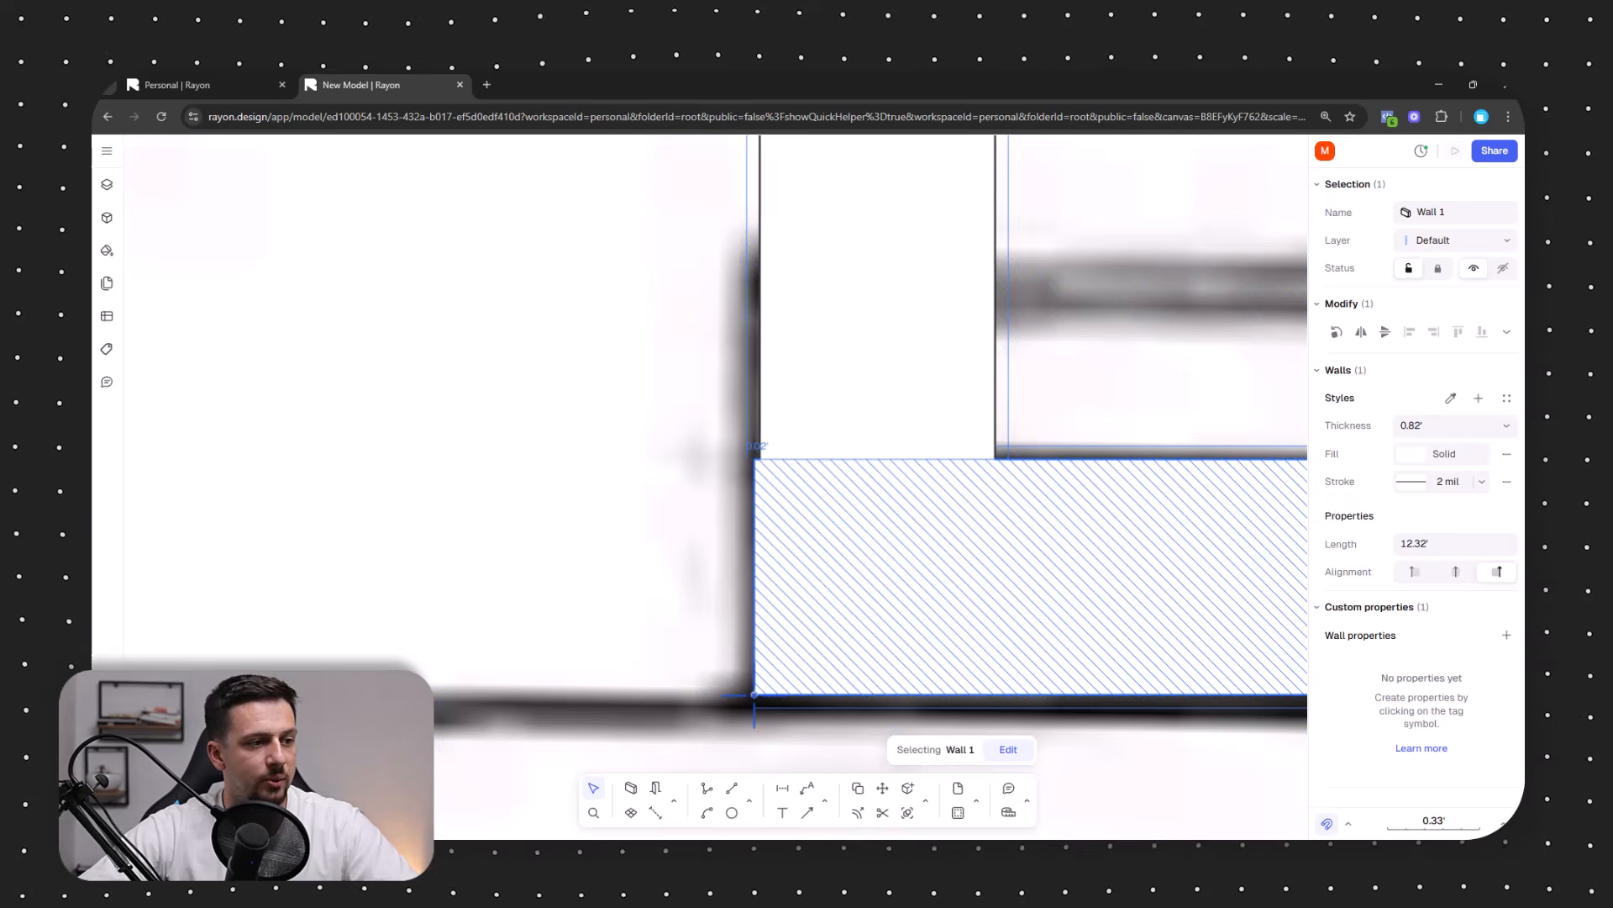
scroll(911, 219, down, 5)
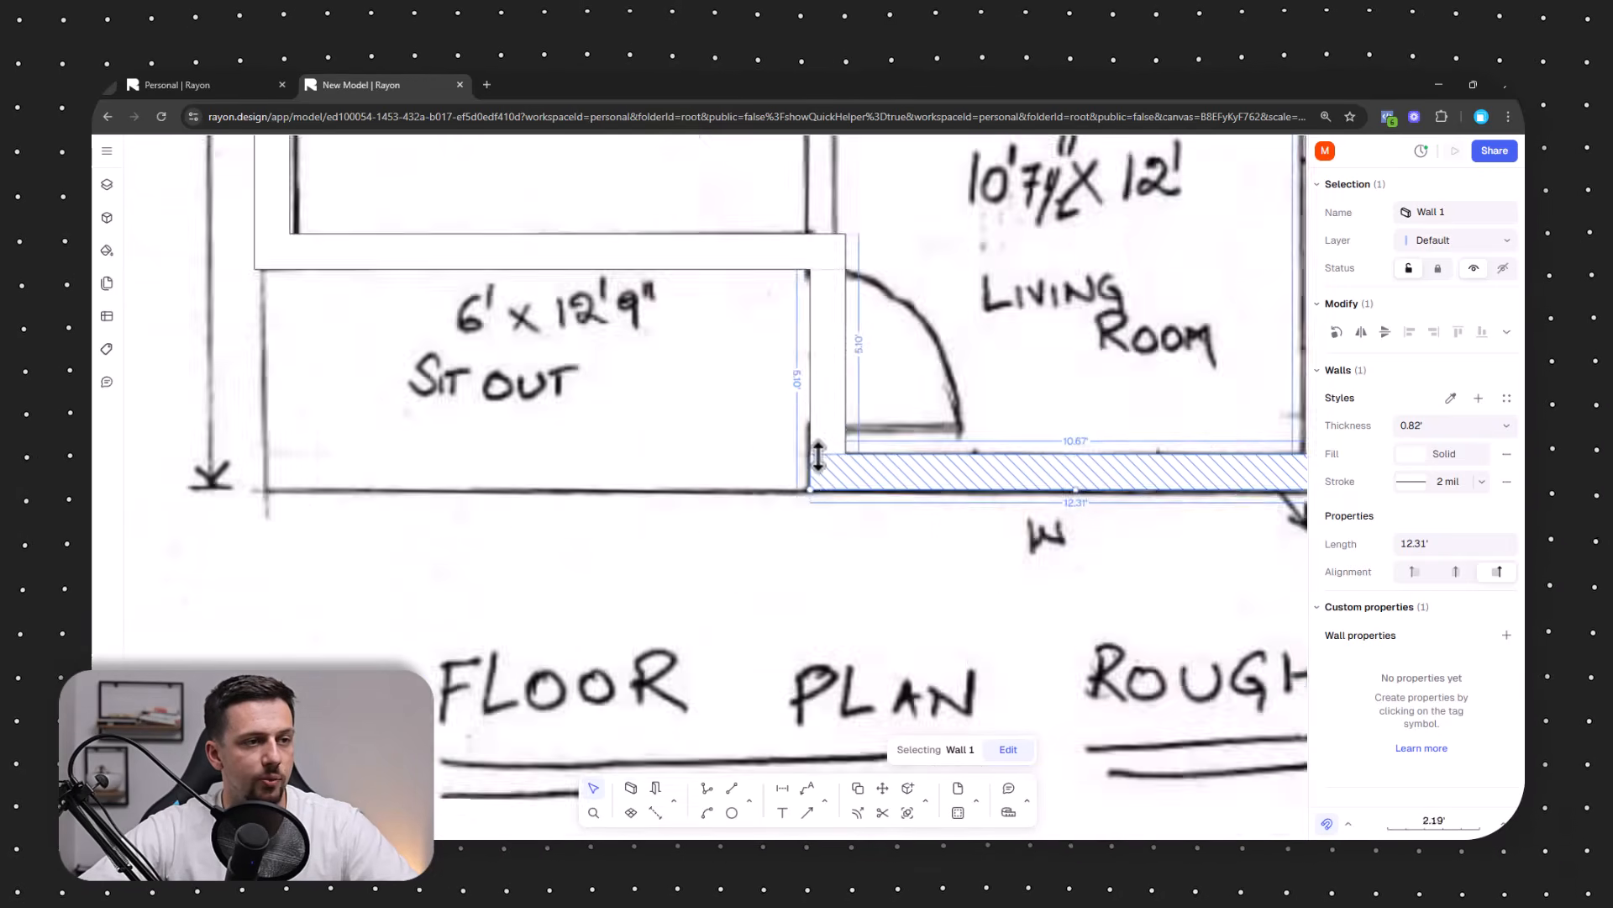
key(Escape)
Create a new layer named Exterior Walls.
middle_drag(1120, 533, 1066, 720)
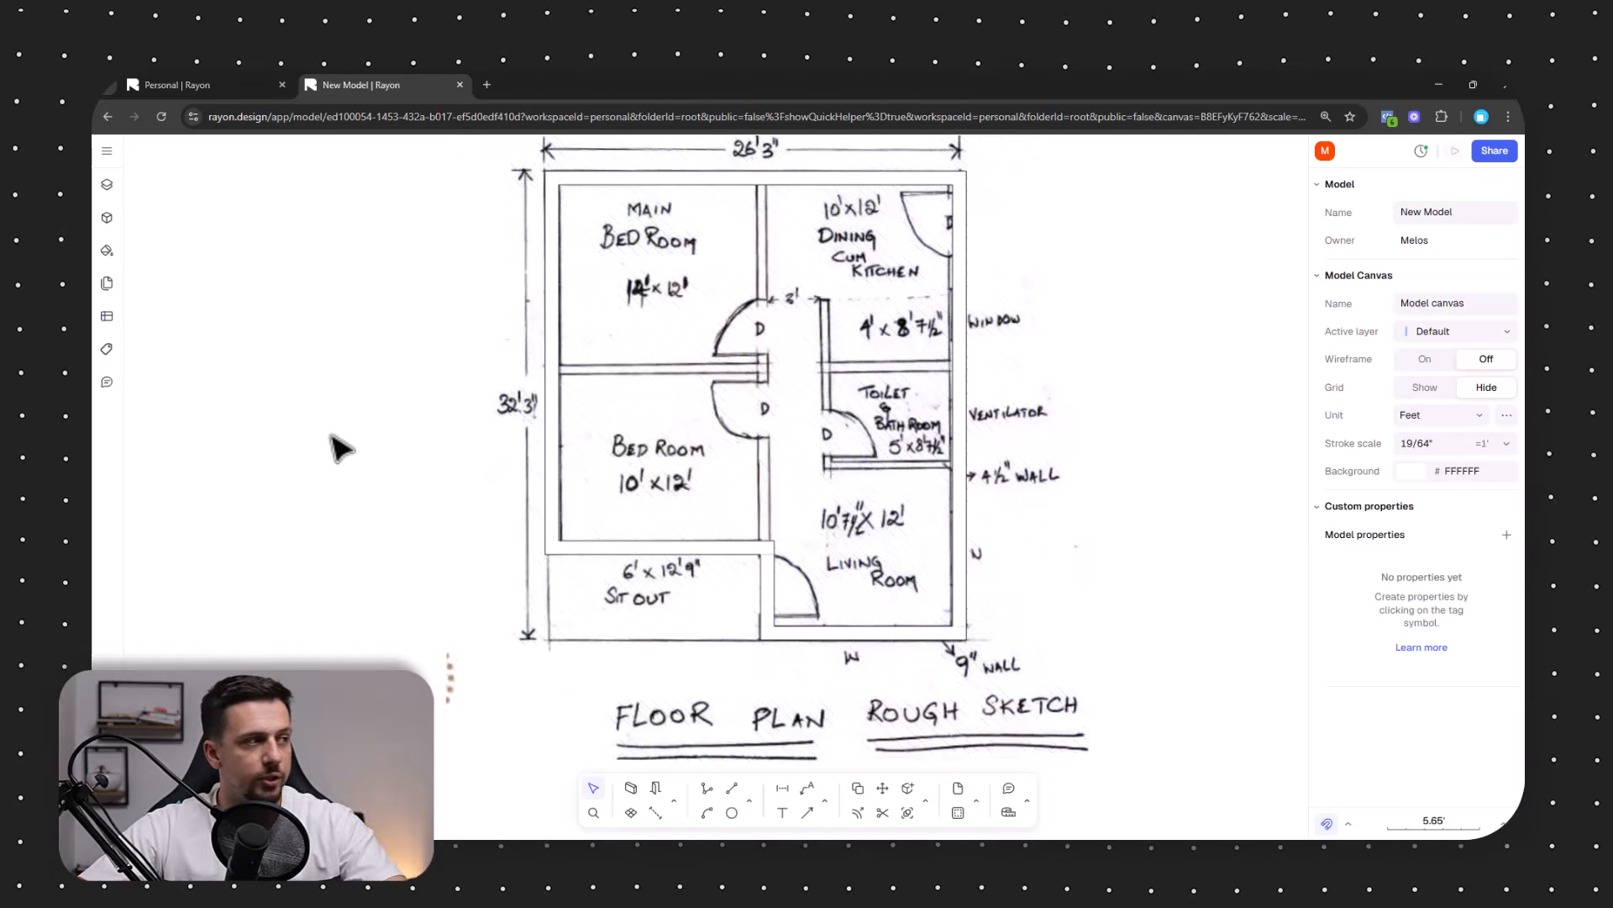
click(102, 195)
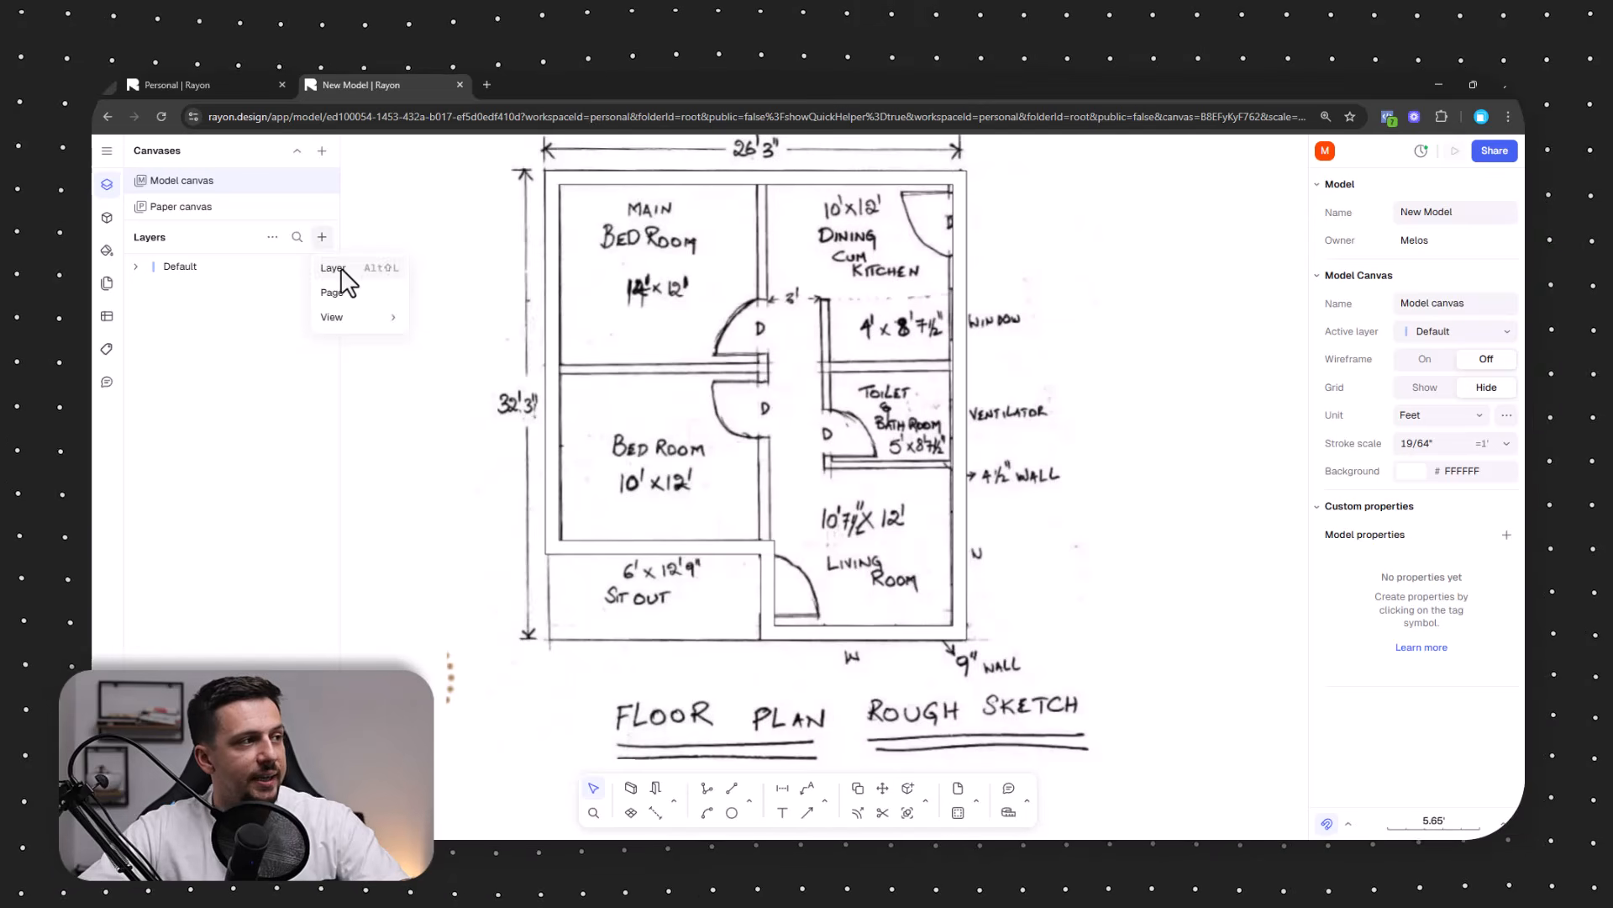
click(336, 268)
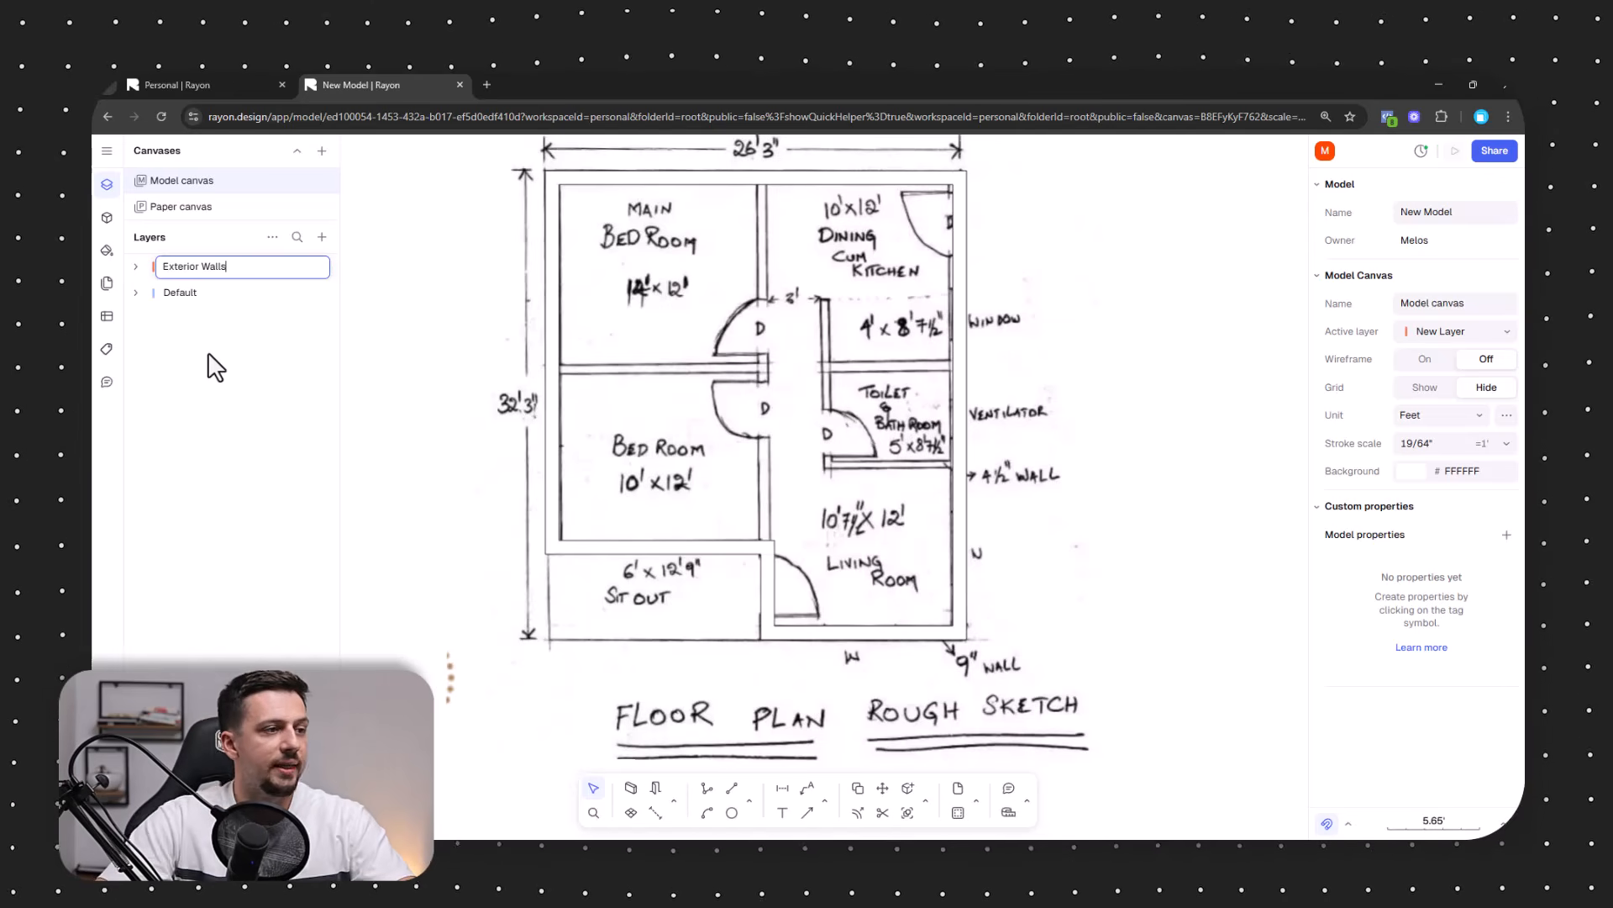
key(Return)
Move Wall 1 through Wall 6 from the Default layer to the Exterior Walls layer.
click(135, 292)
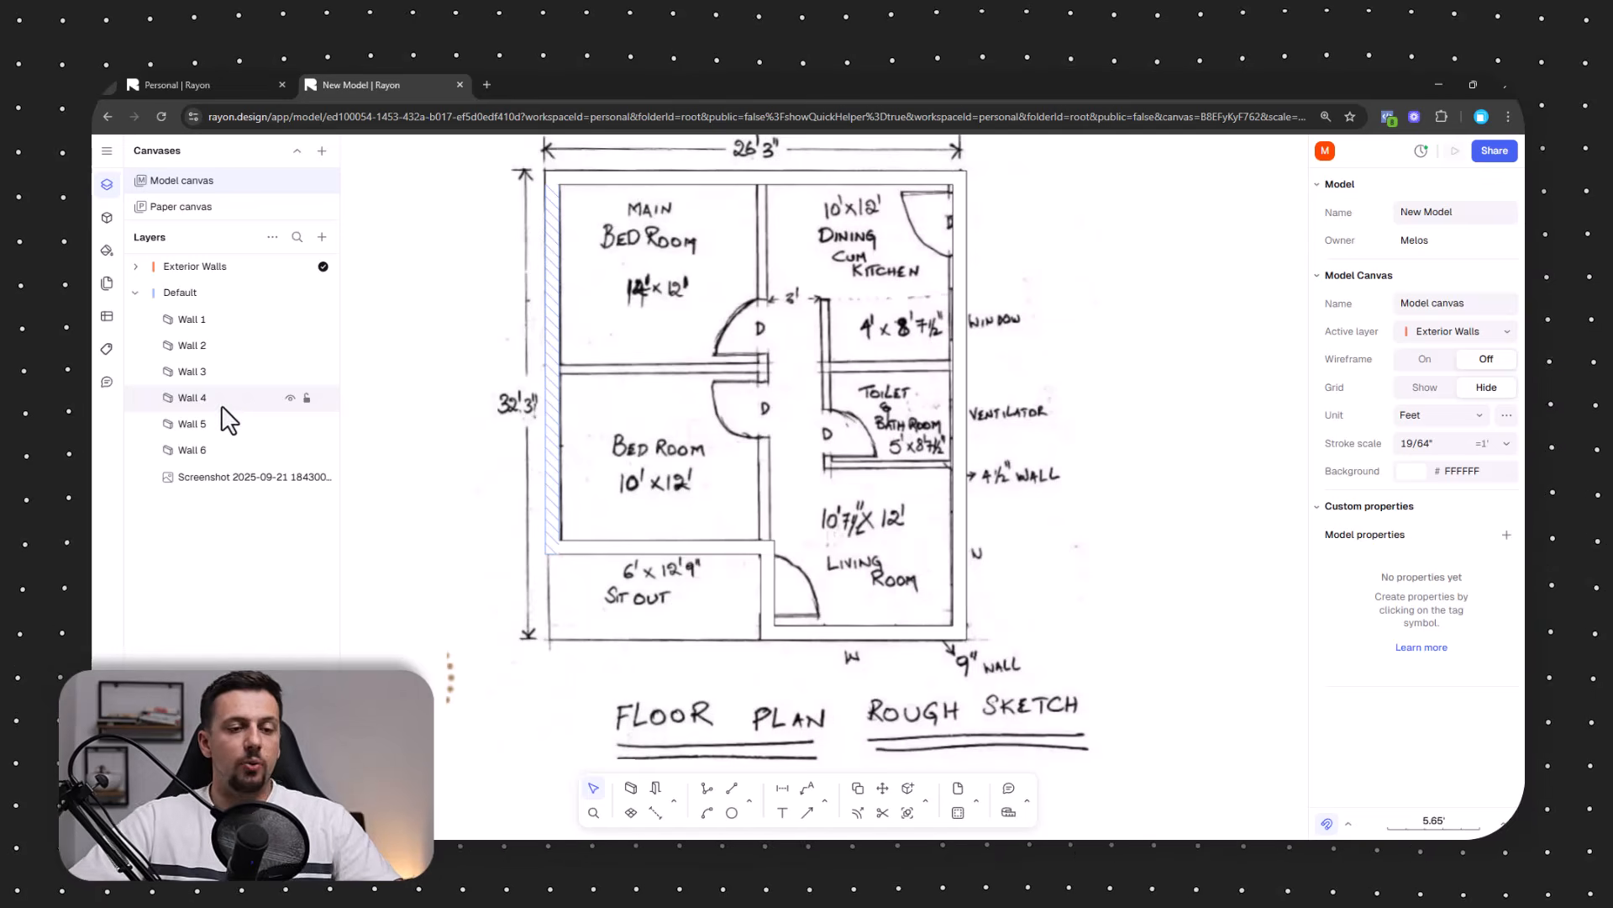
click(242, 319)
shift+click(232, 449)
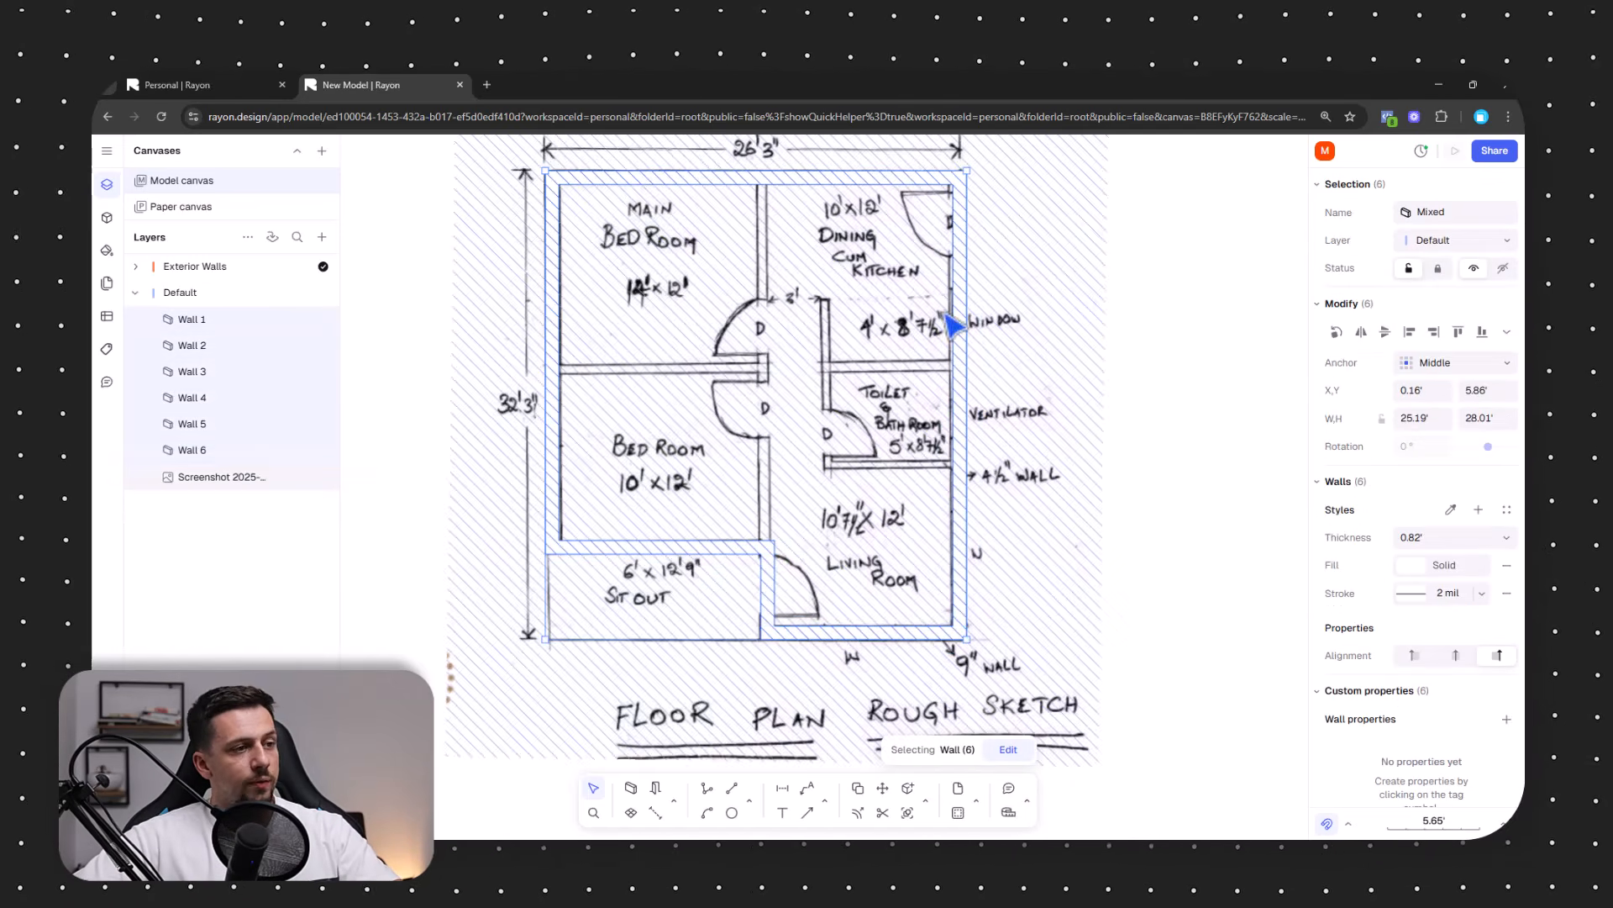
drag(261, 348, 193, 269)
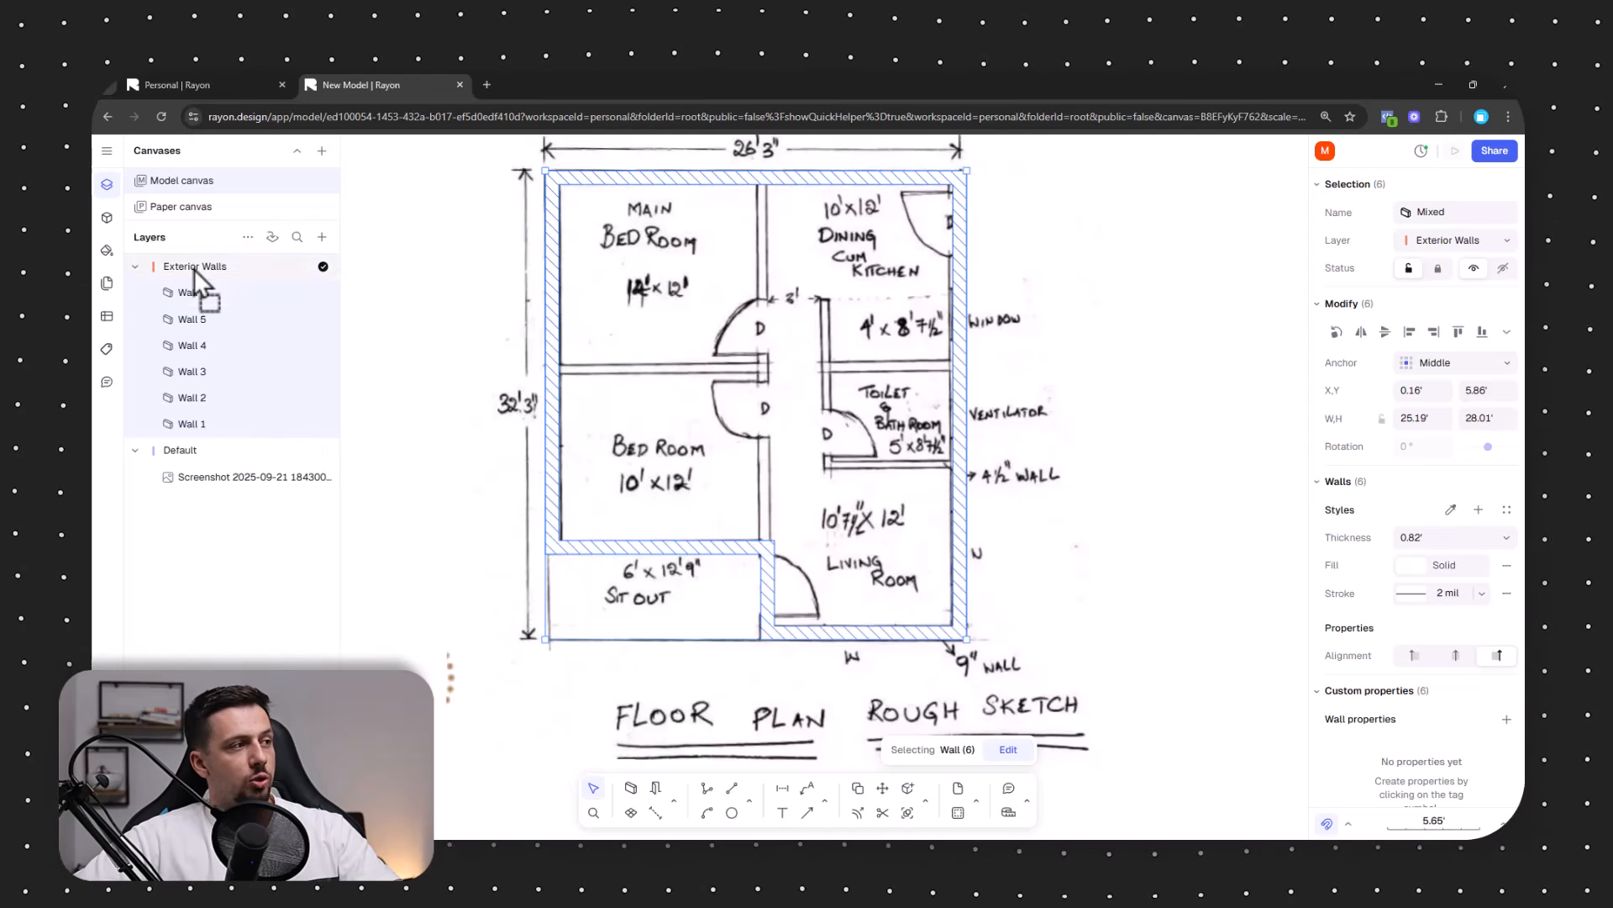
Make Default the active layer and toggle the visibility of the Exterior Walls layer.
click(233, 270)
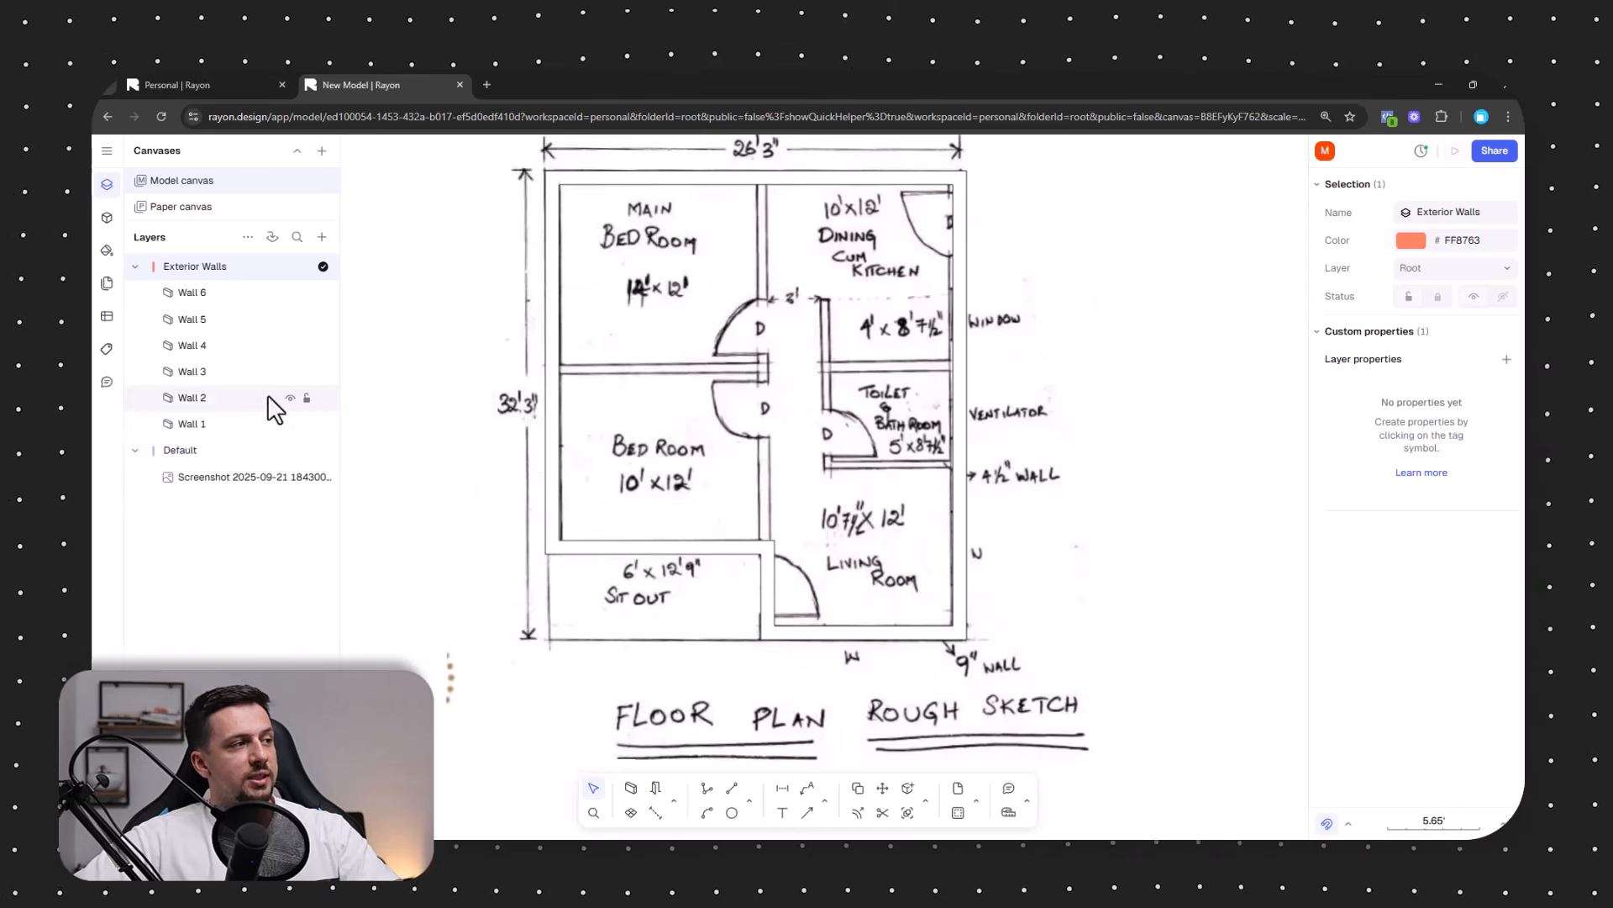
click(325, 454)
click(324, 451)
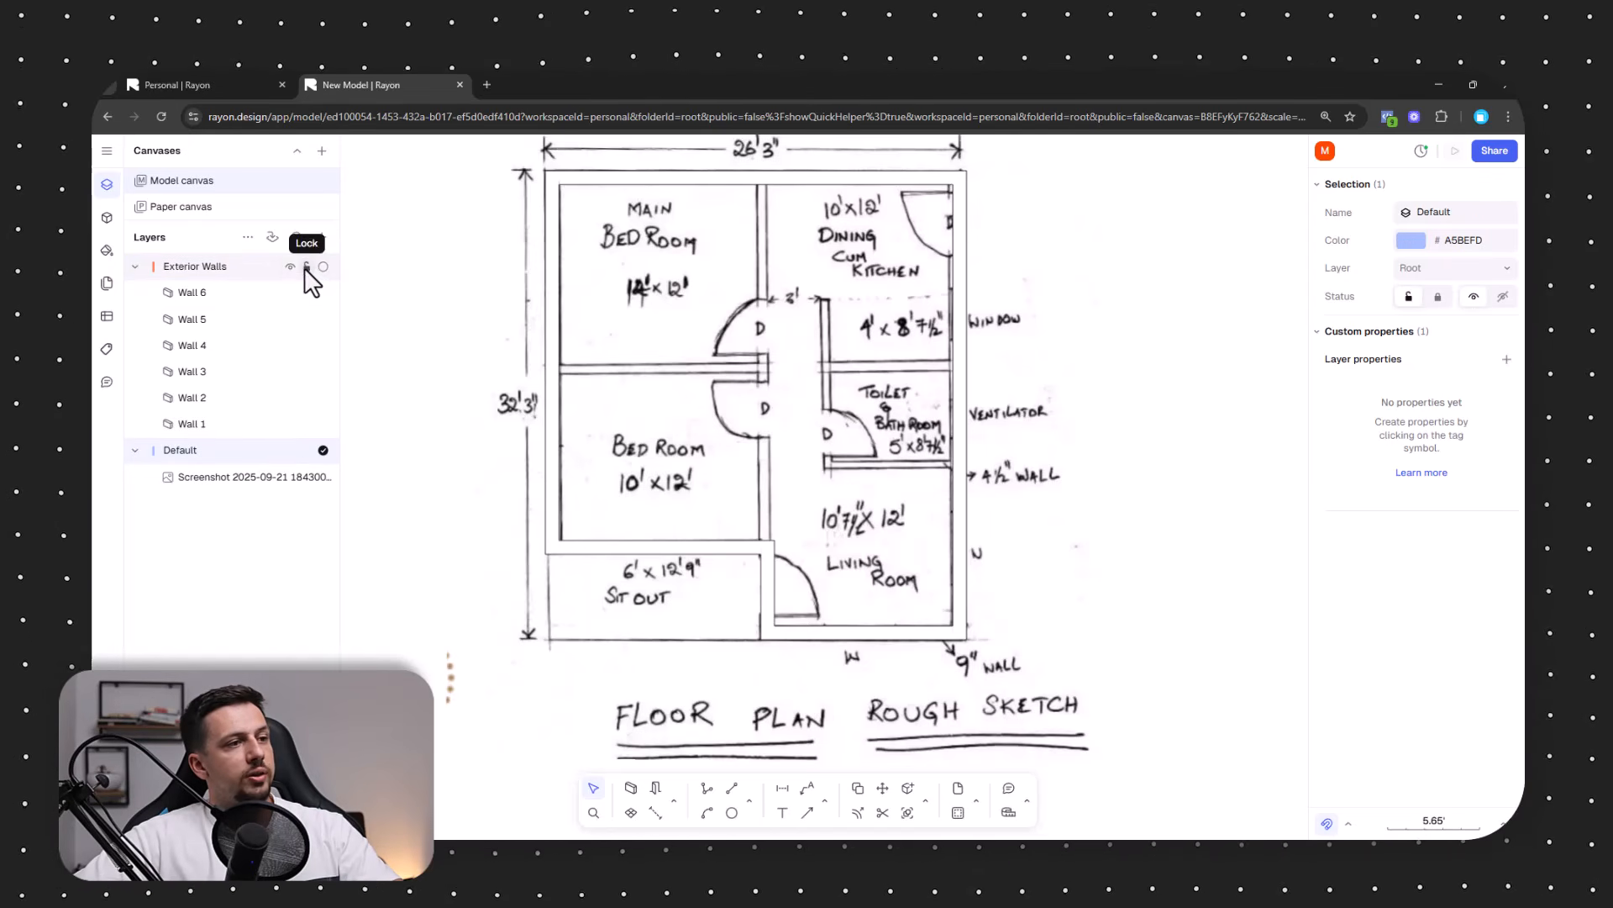
click(290, 266)
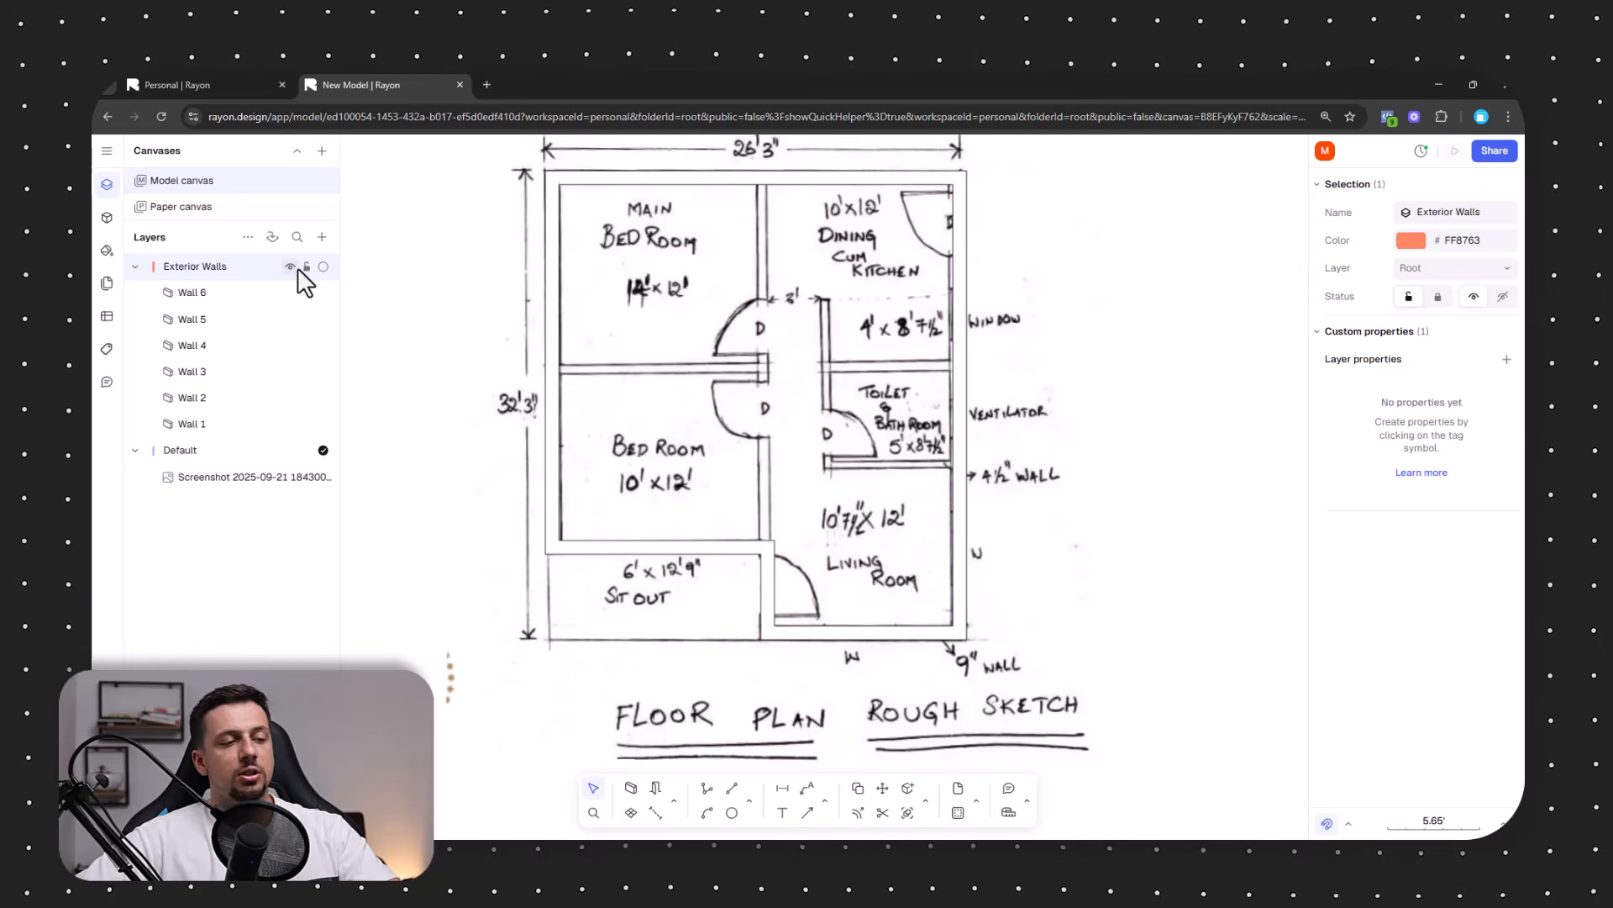
Create a new layer named Interior Walls and make it the active layer.
scroll(1176, 462, down, 3)
scroll(1056, 541, up, 6)
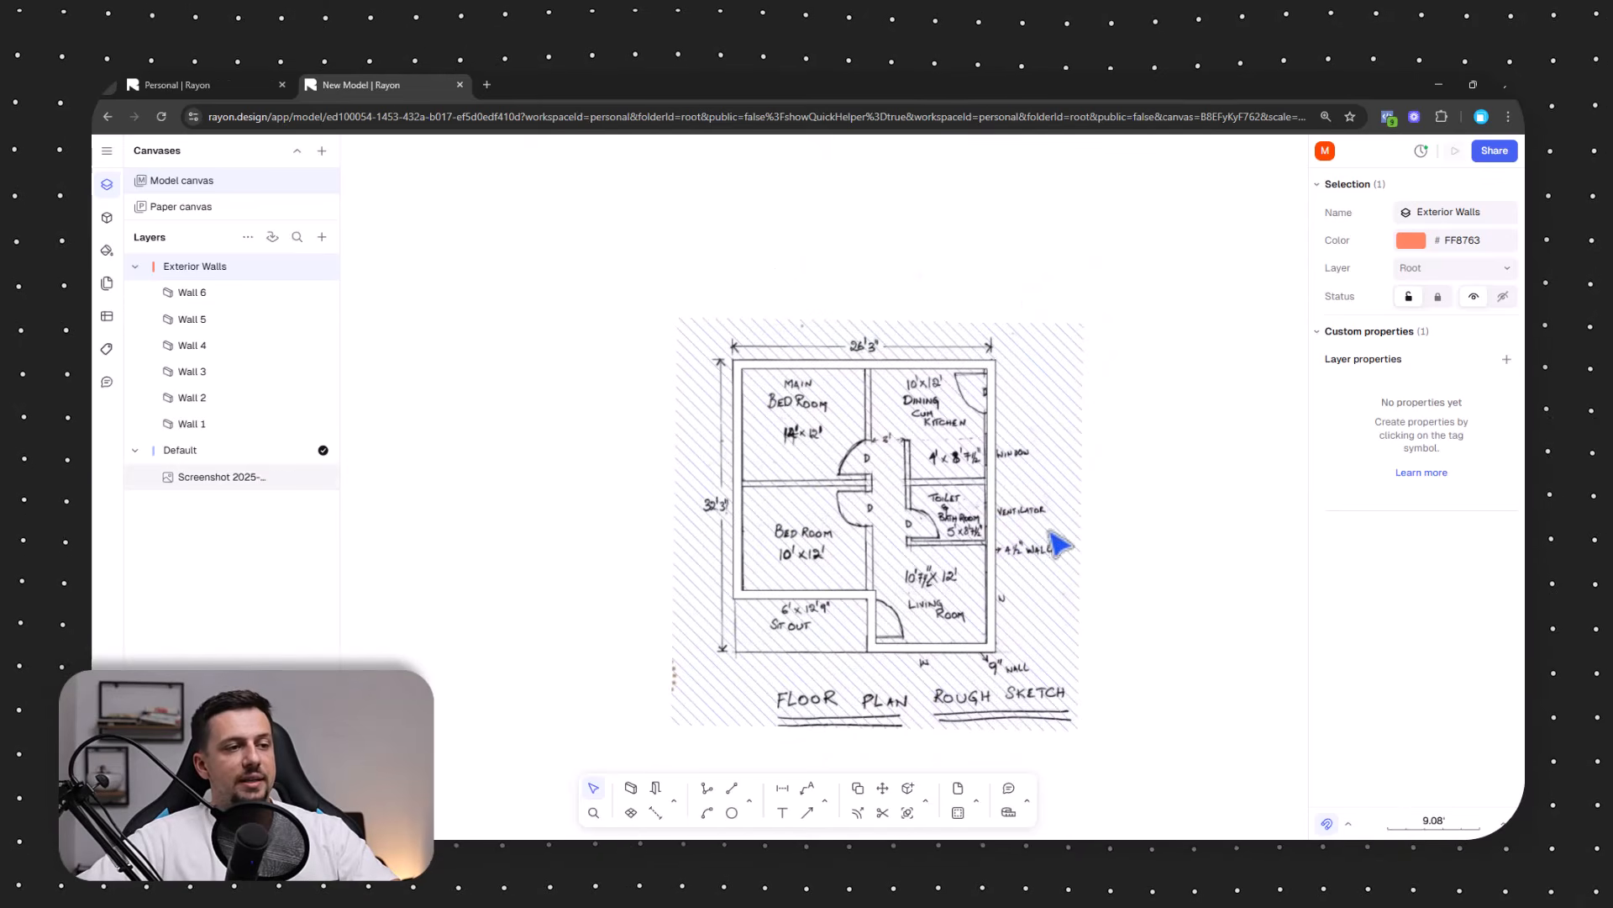
scroll(775, 565, up, 2)
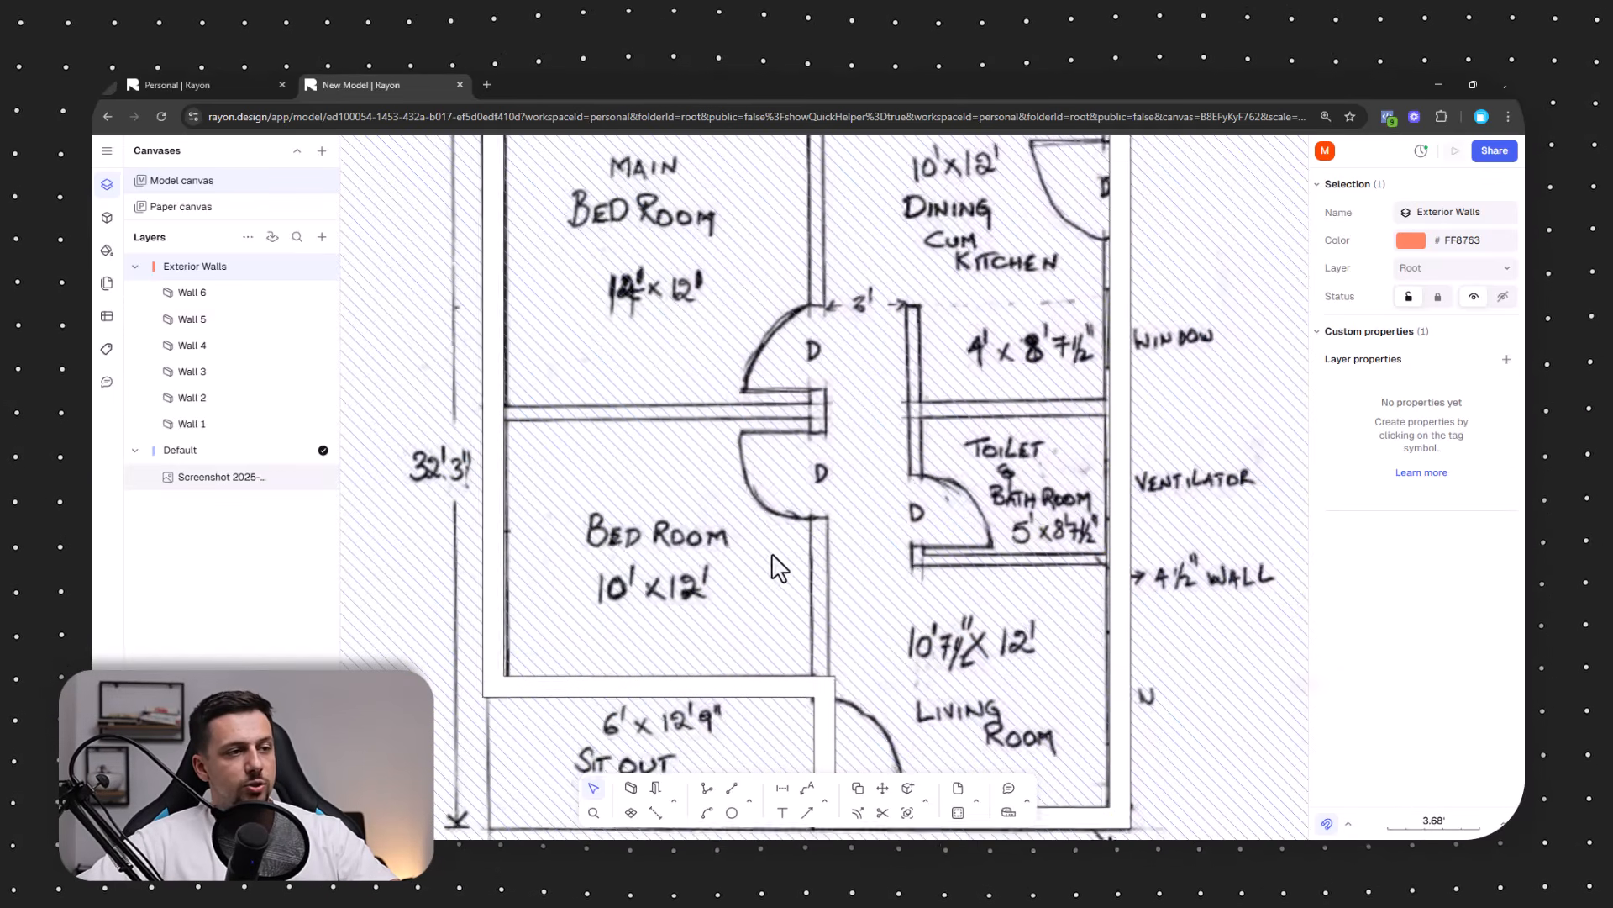
scroll(887, 667, down, 2)
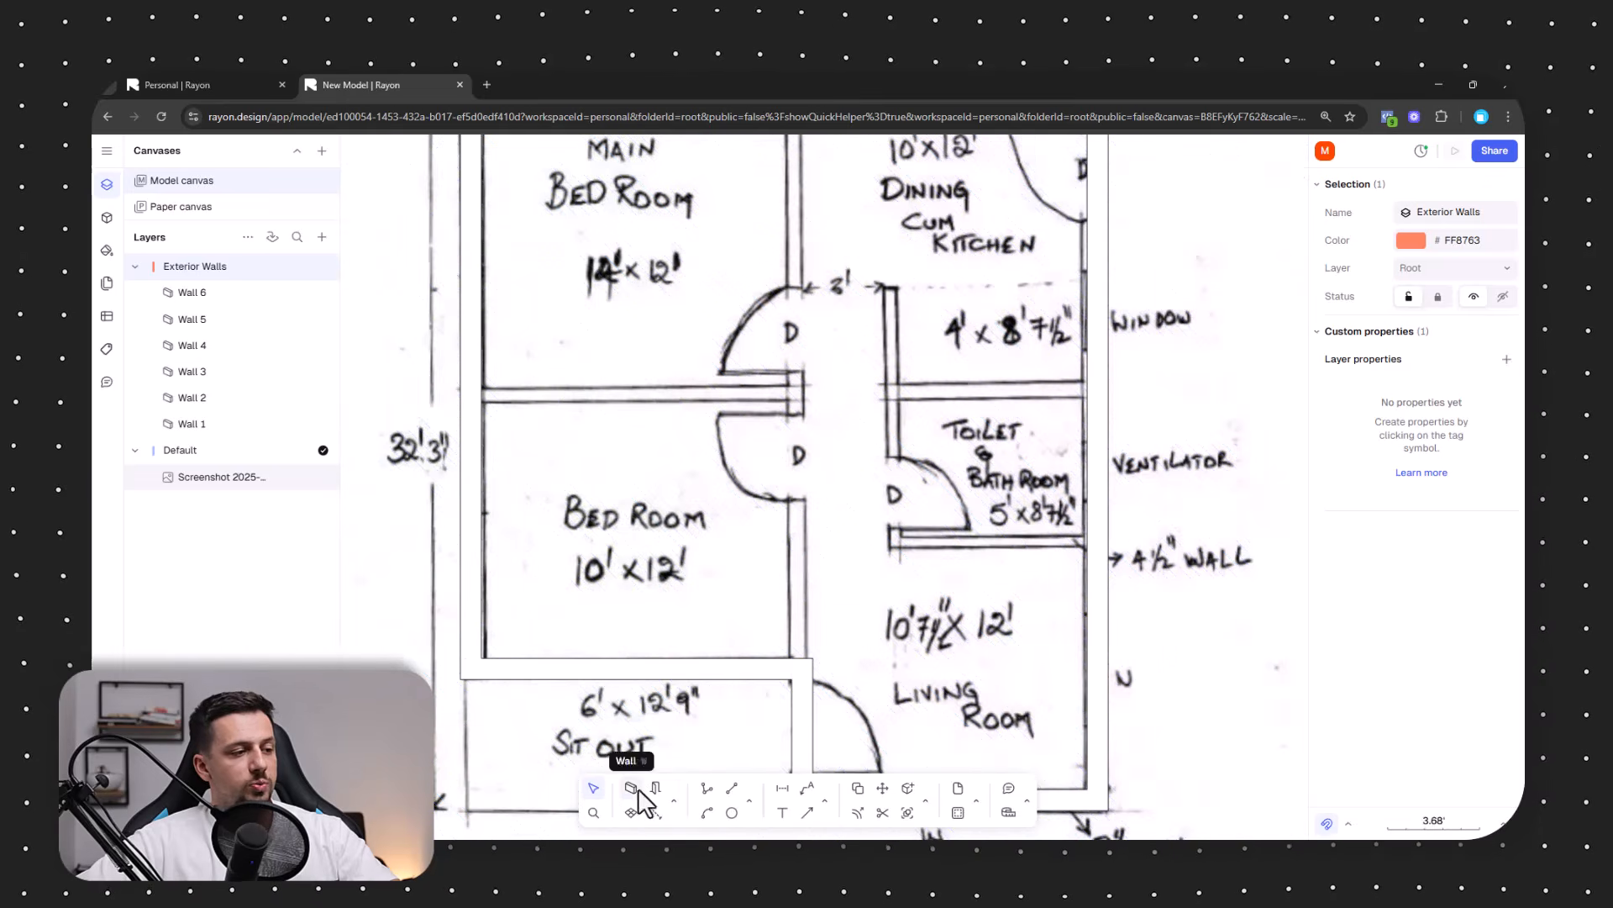
click(321, 236)
click(335, 272)
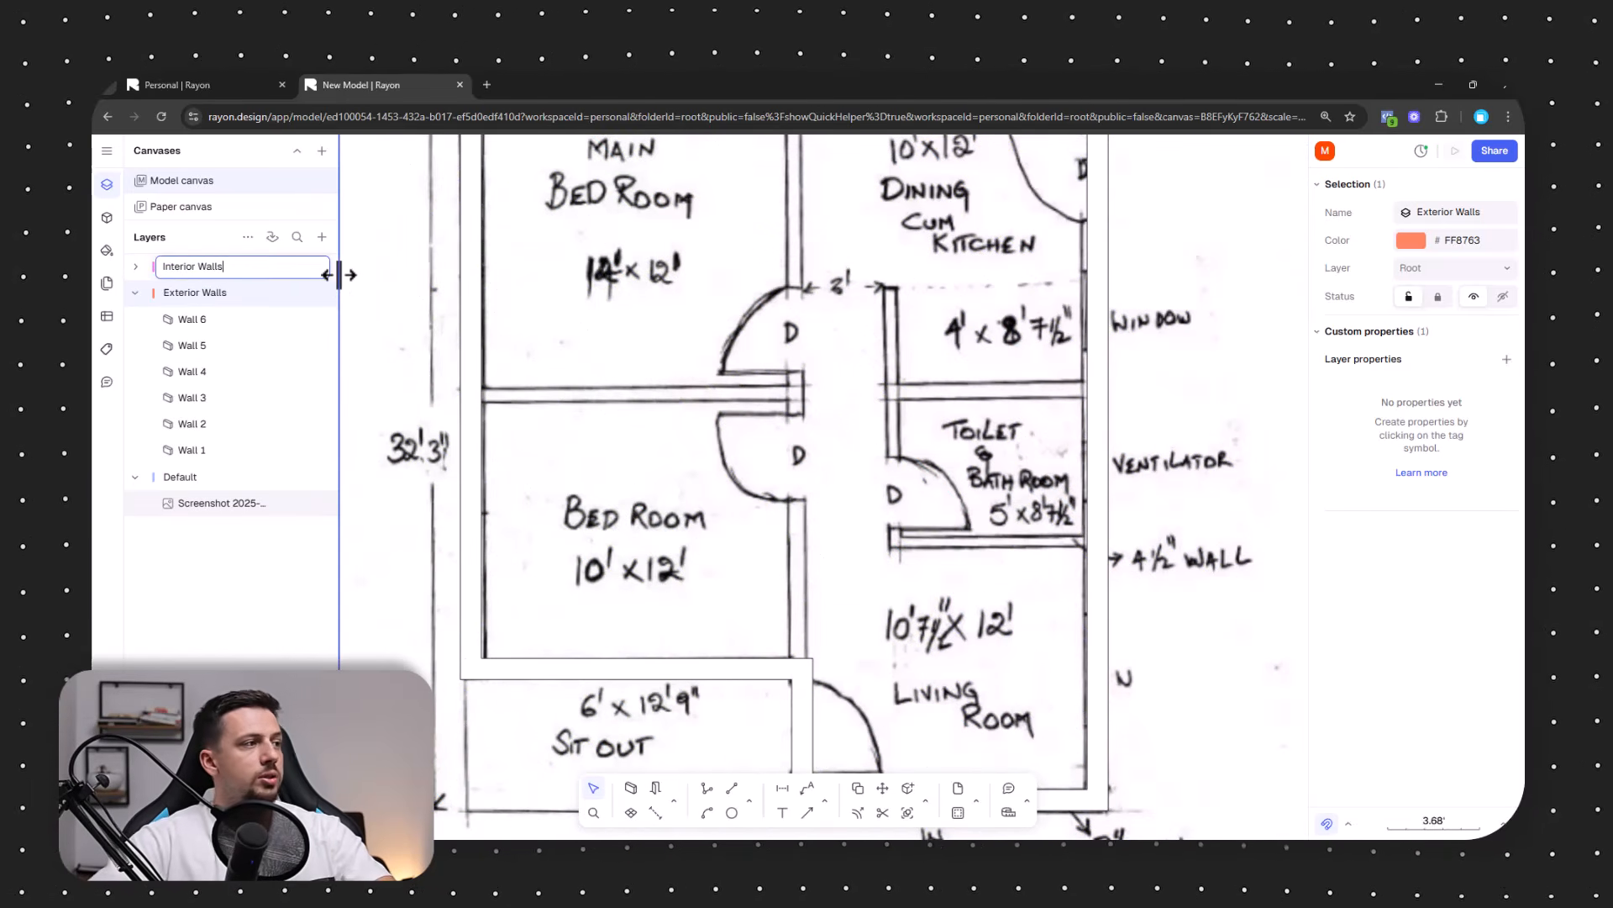
text(Interior Walls)
key(Return)
click(236, 267)
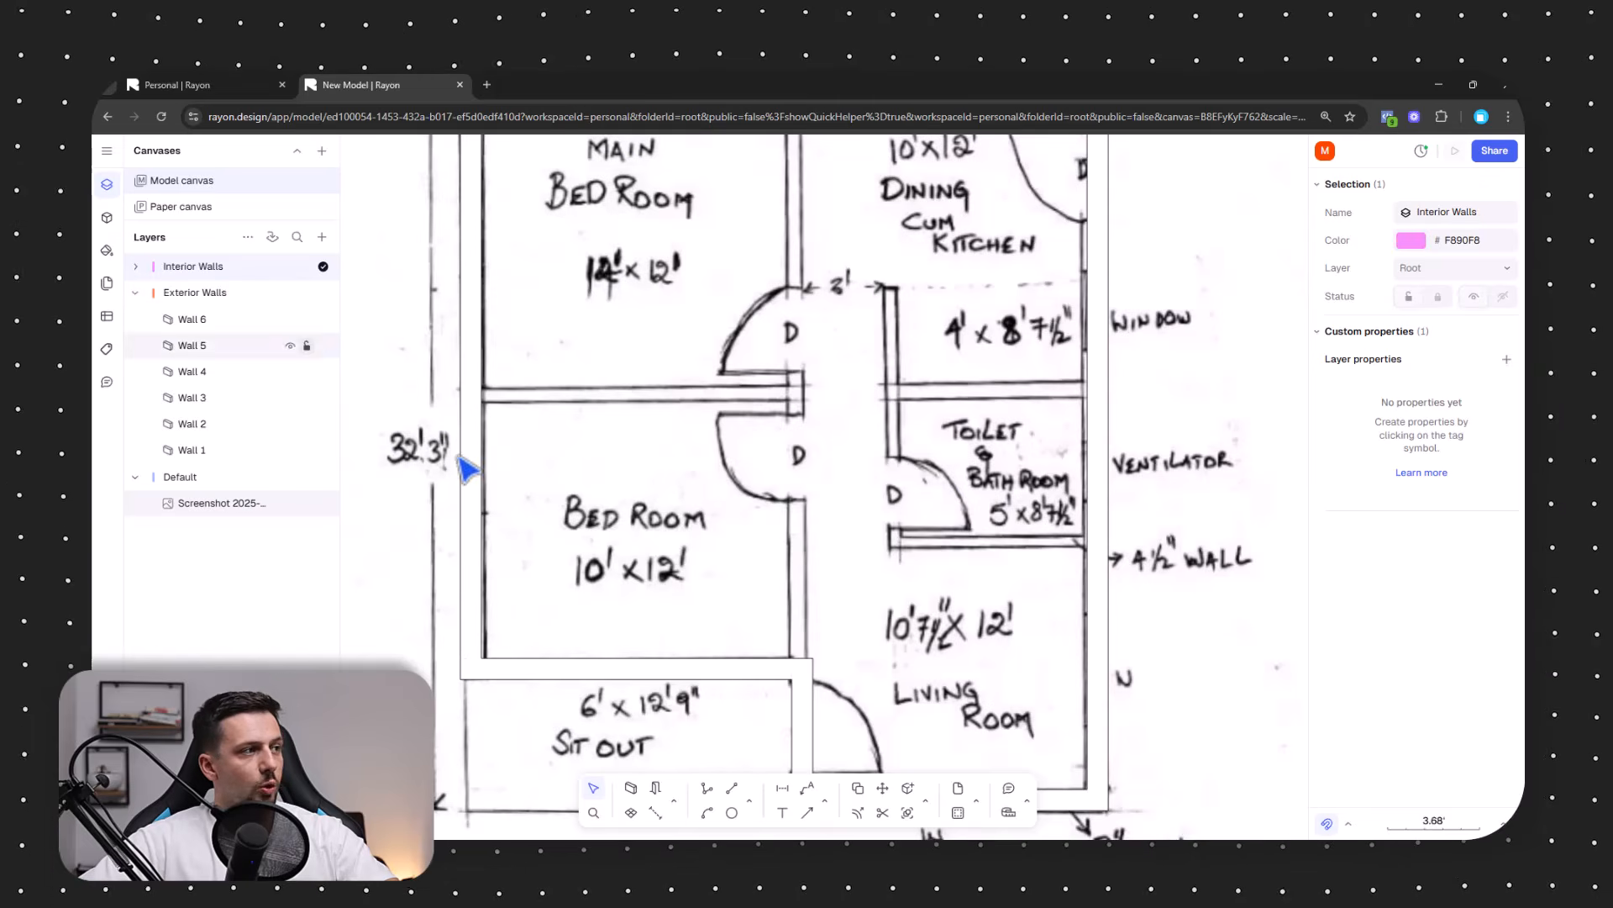
Draw a 0.66' thick interior wall about 22.08' long from the sit out's upper inner corner straight up to the top exterior wall.
click(629, 790)
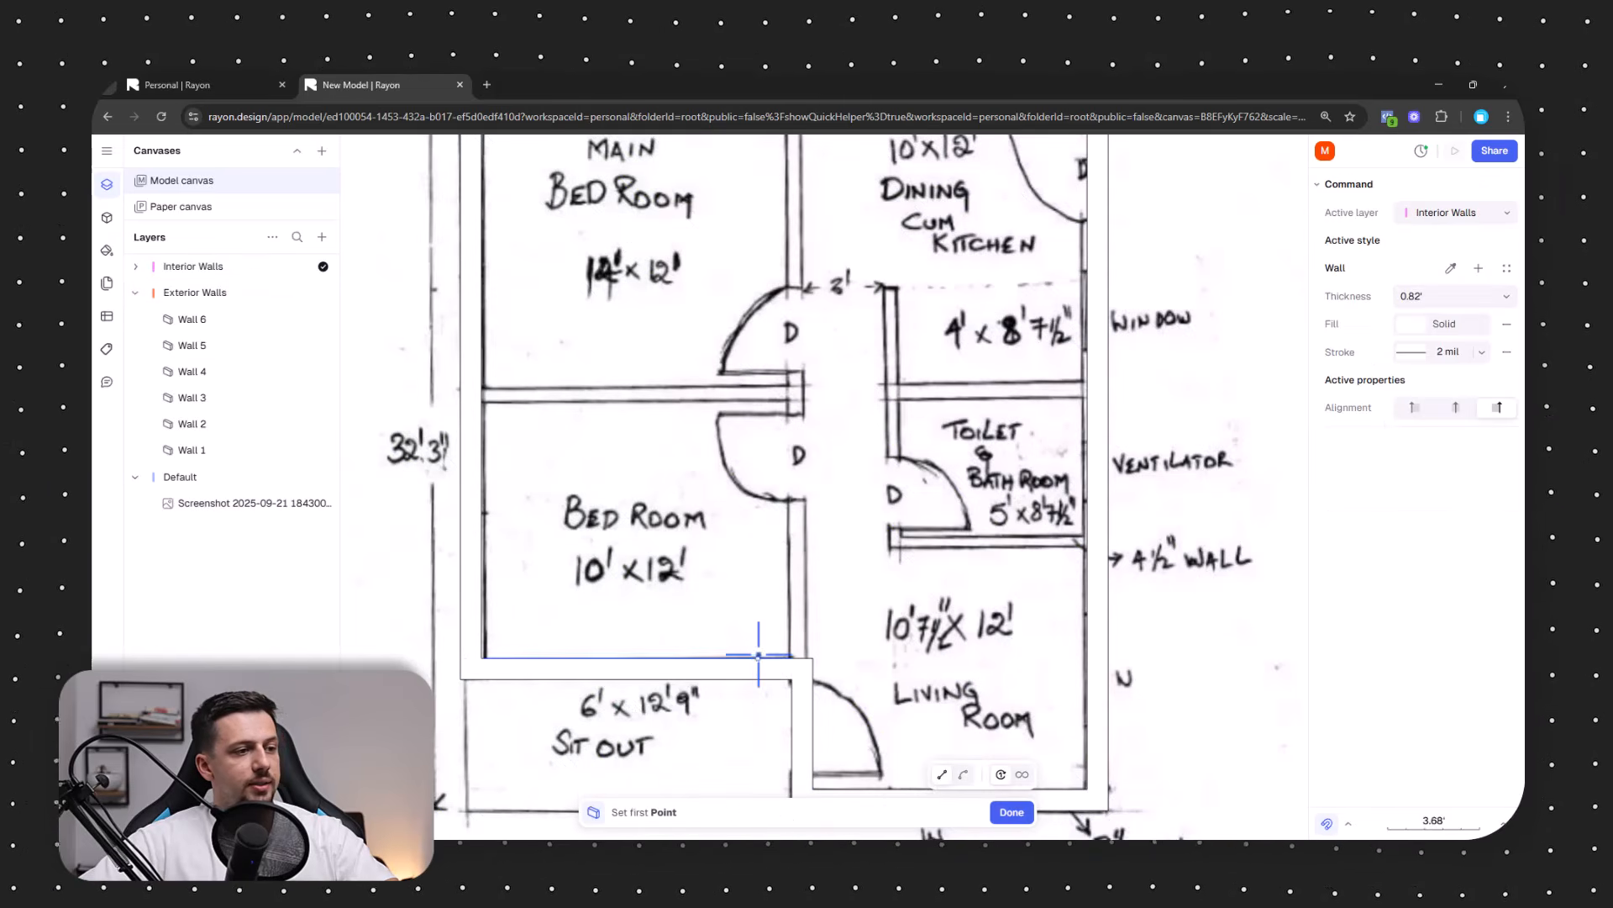
click(812, 656)
click(1504, 298)
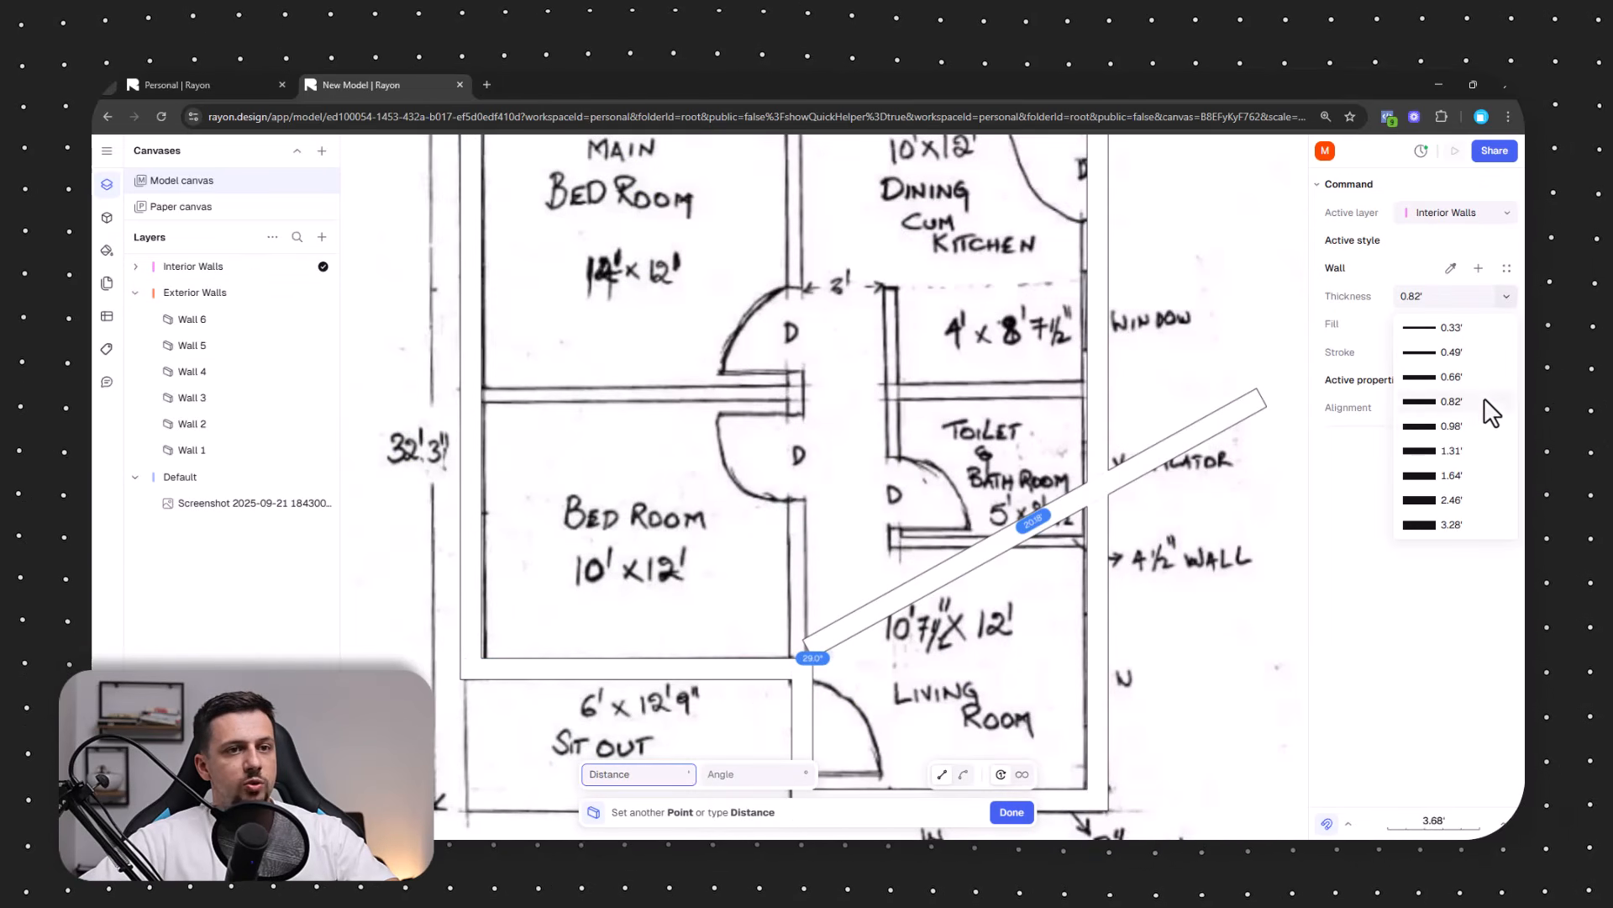
click(1458, 377)
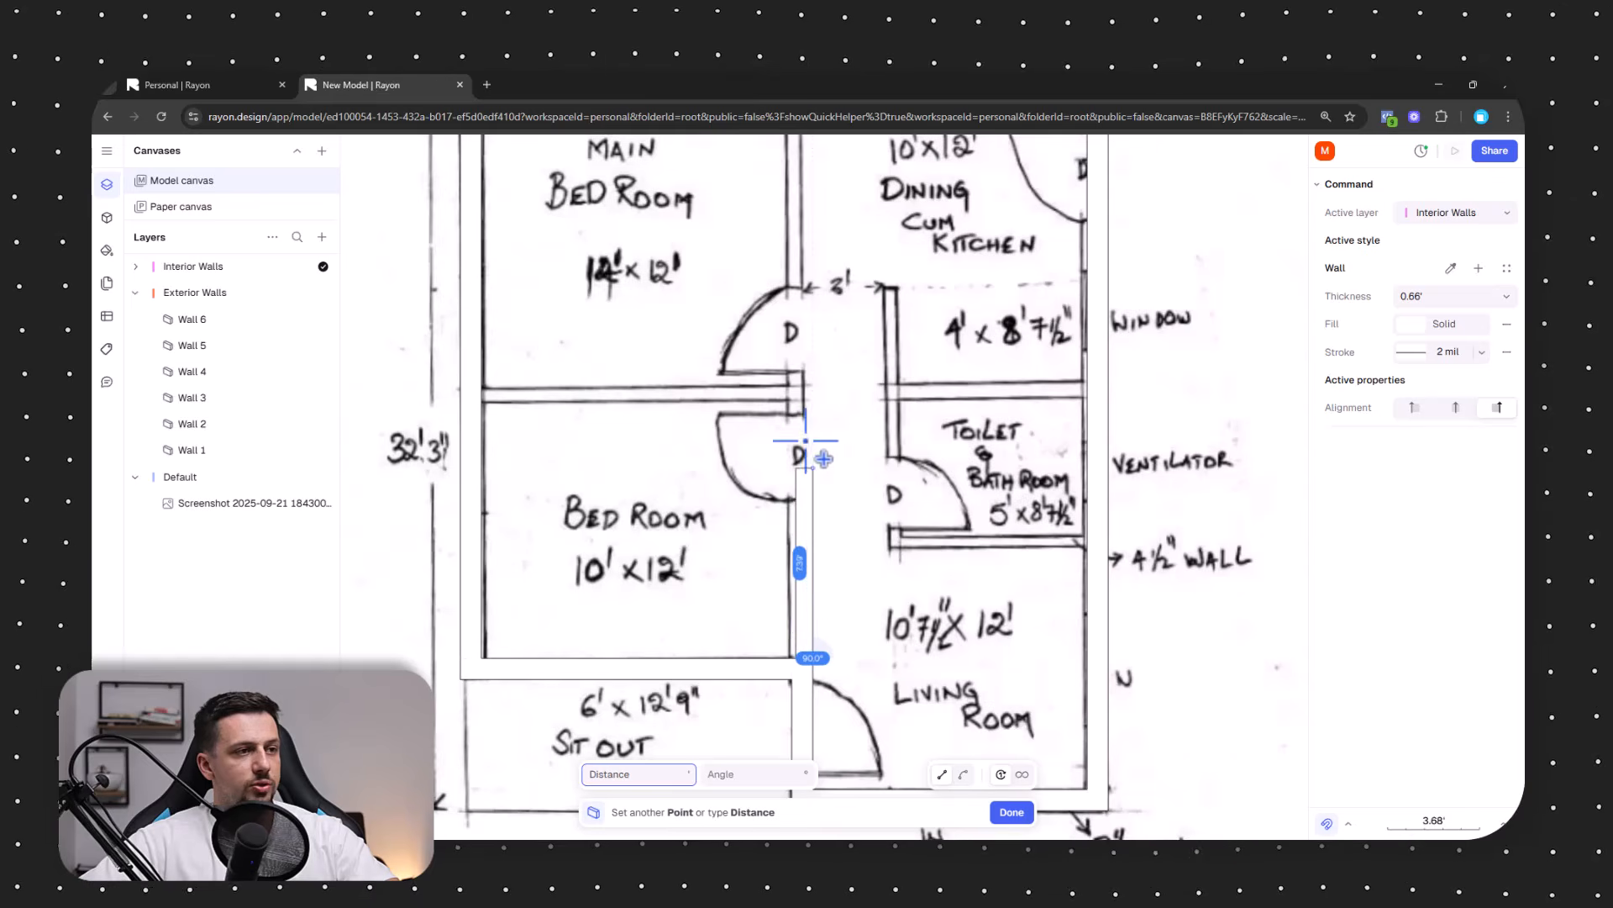
scroll(828, 405, up, 5)
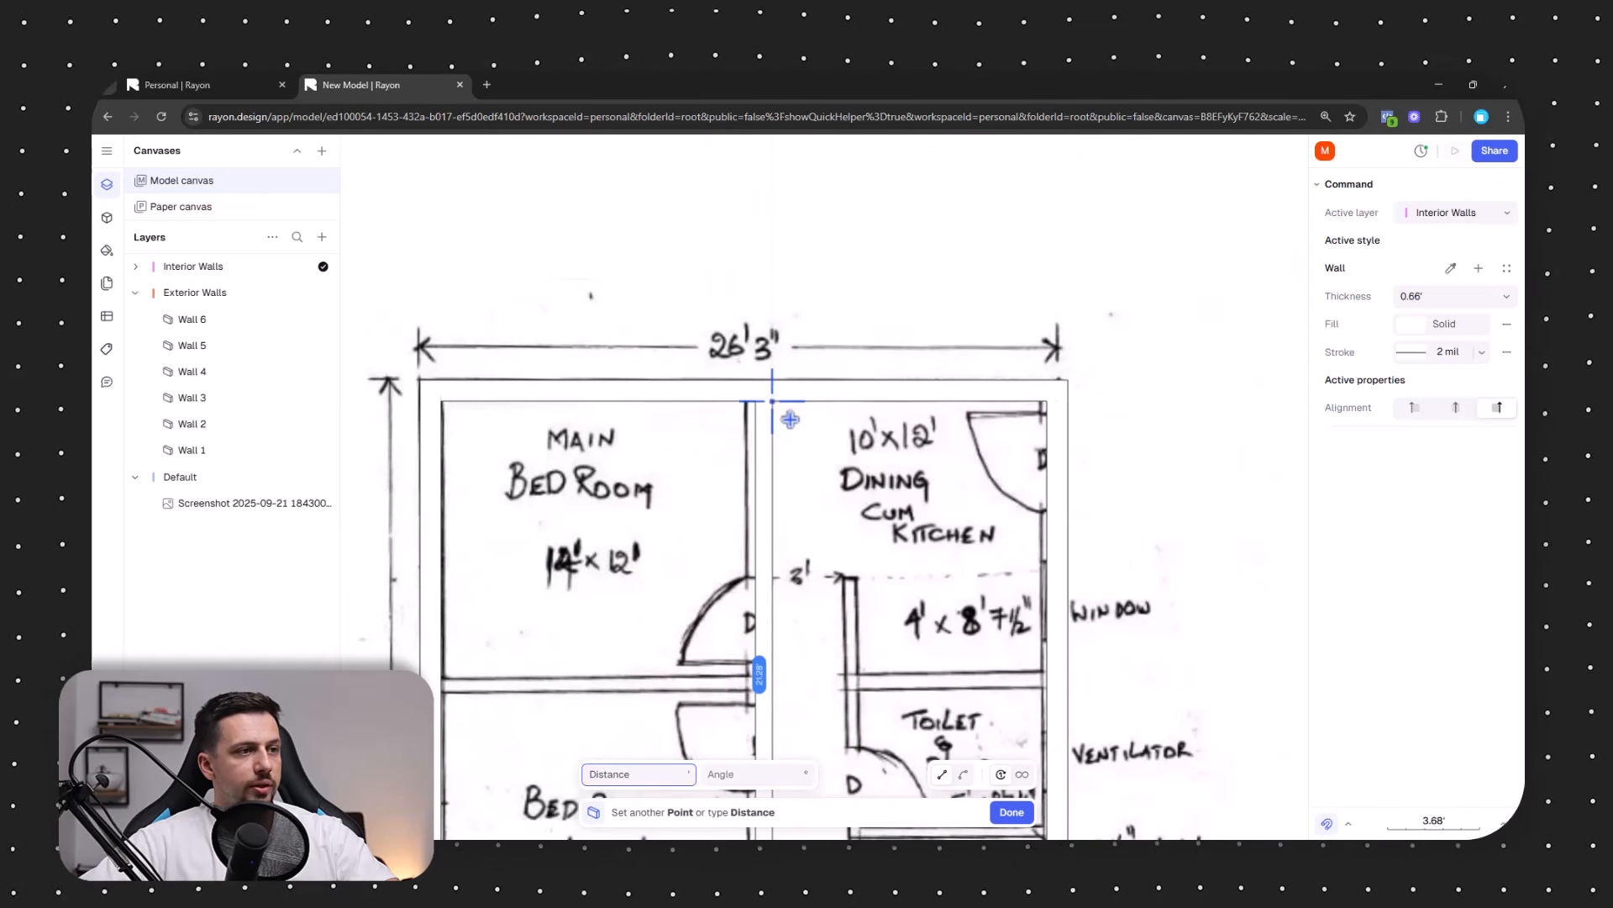
click(1018, 813)
scroll(830, 637, up, 3)
middle_drag(830, 637, 828, 455)
scroll(836, 464, down, 3)
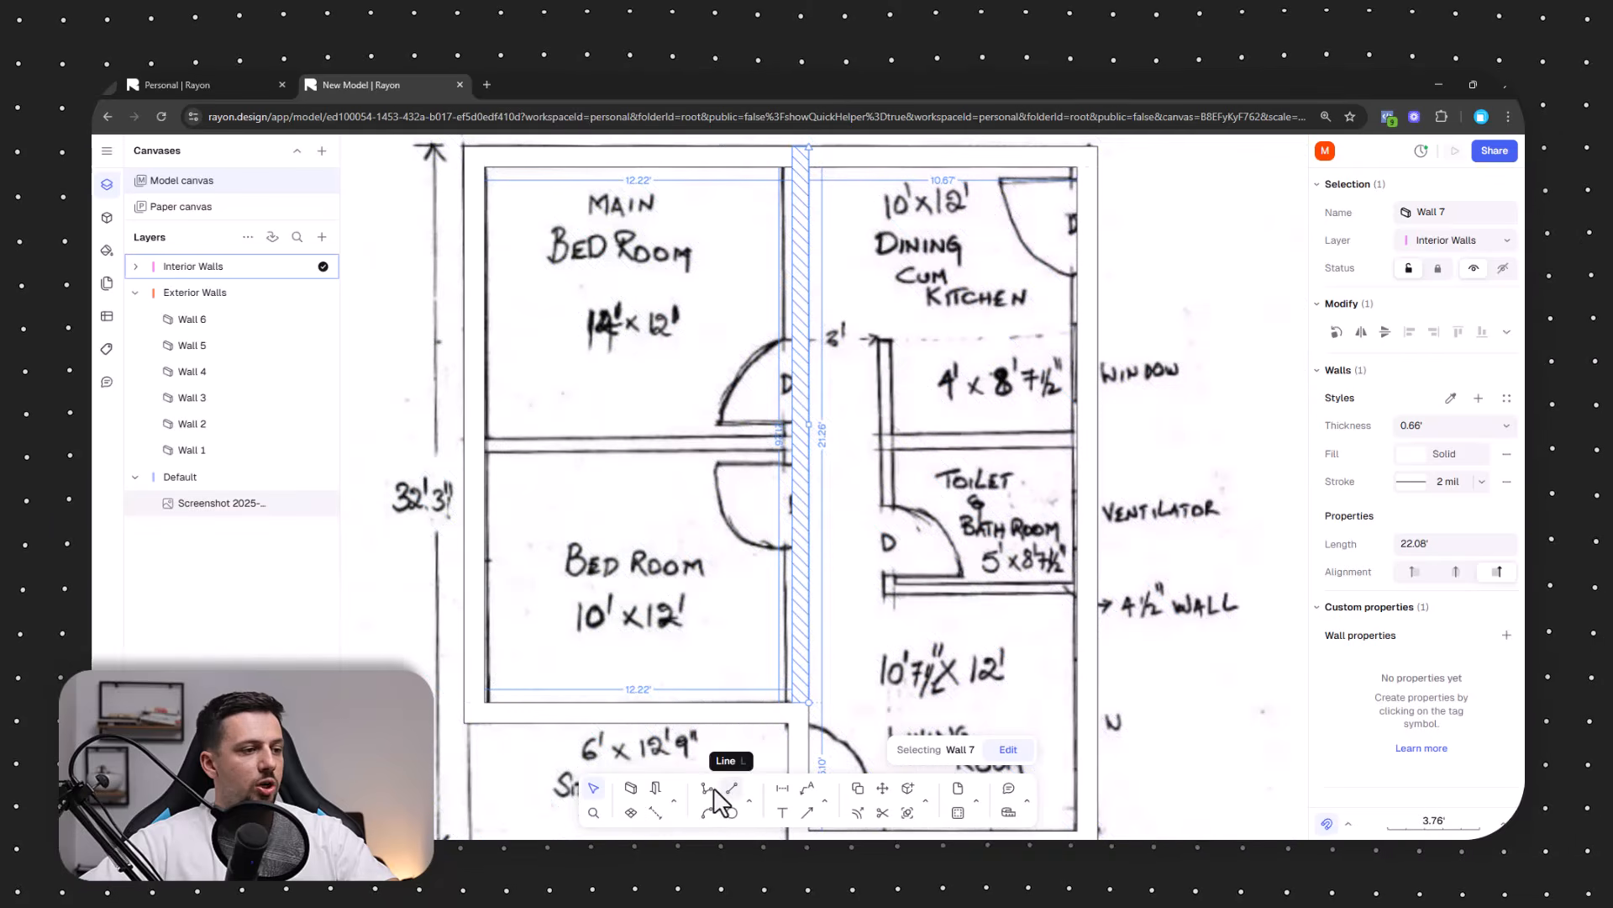
click(630, 788)
scroll(486, 479, up, 3)
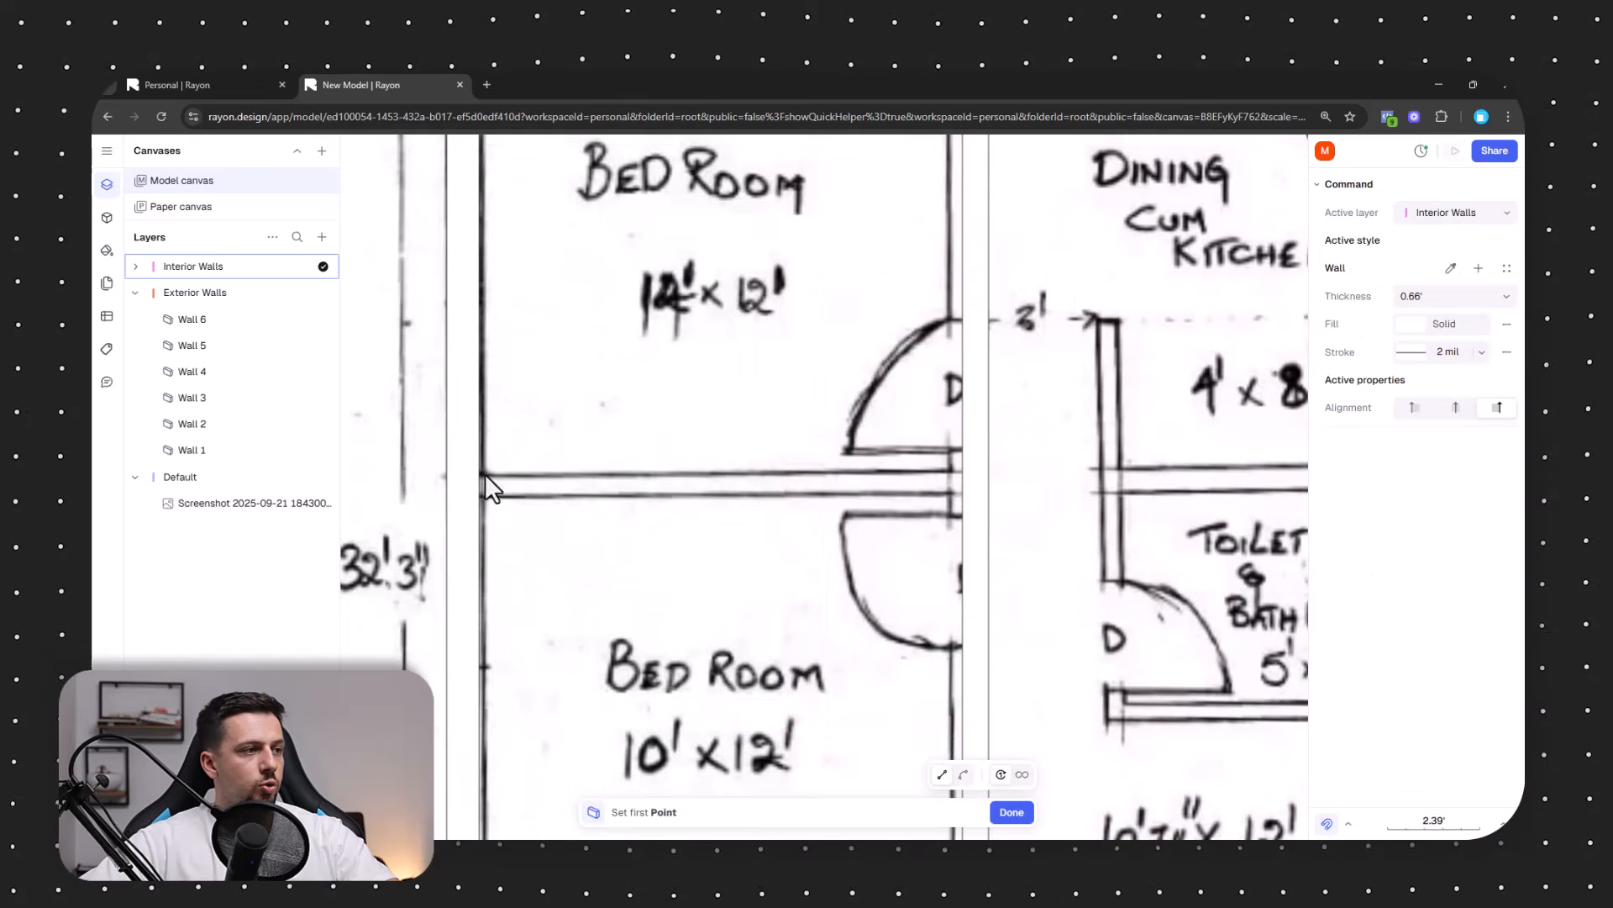
click(446, 496)
click(988, 496)
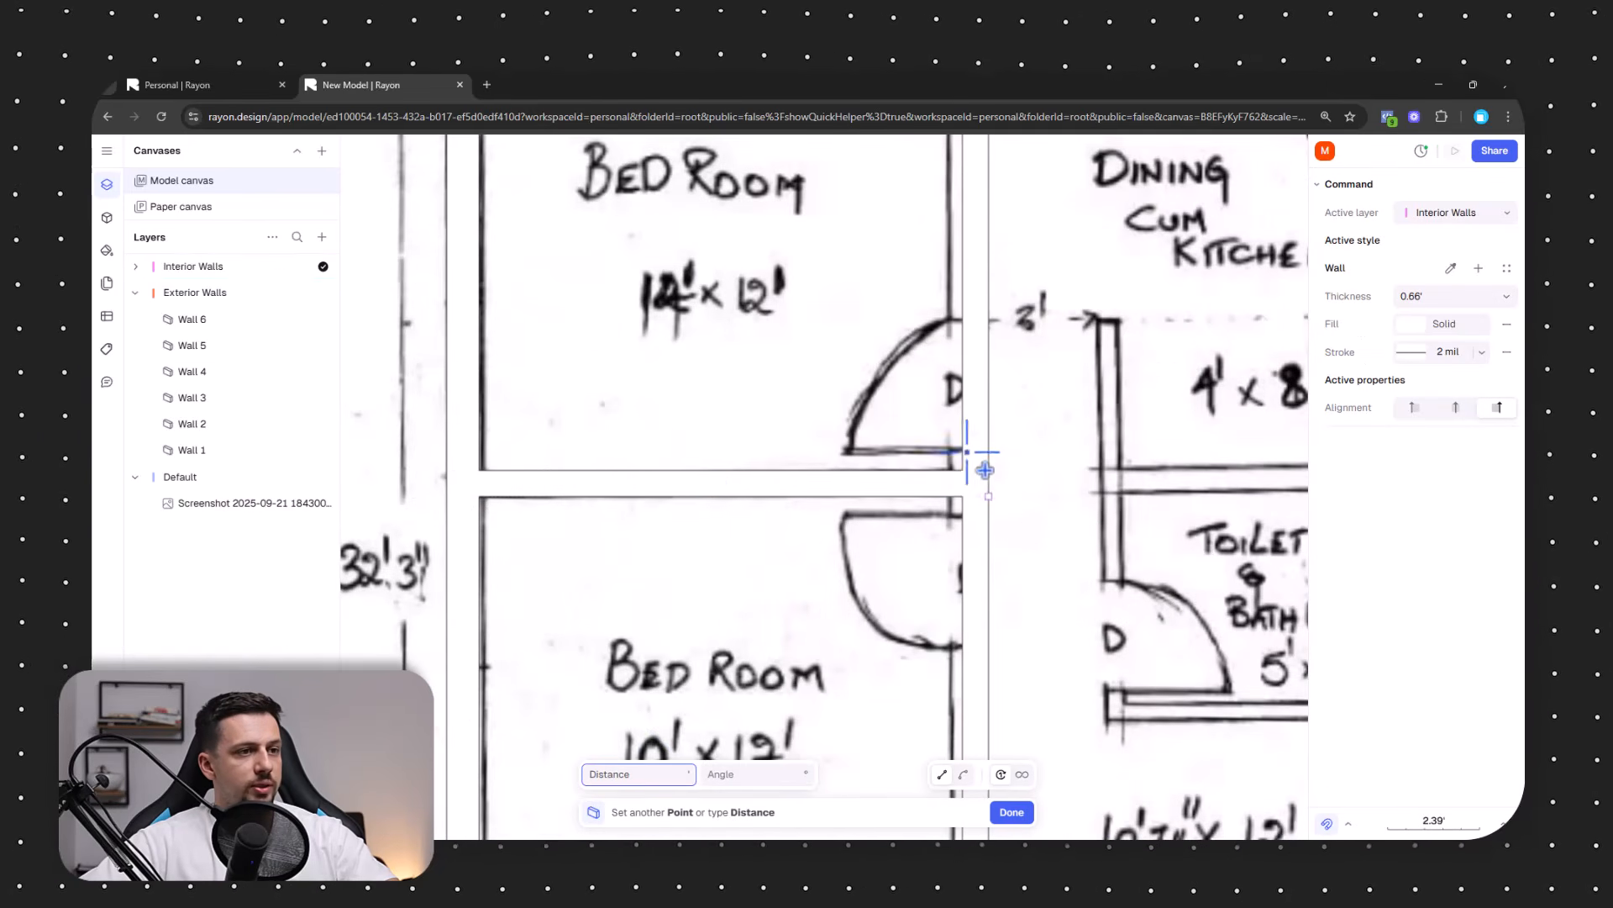
middle_drag(977, 317, 958, 587)
key(Escape)
Trace the toilet's lower wall from the right exterior wall, then its left wall up to the kitchen, 0.66' thick with left alignment.
scroll(827, 363, down, 5)
scroll(941, 479, up, 5)
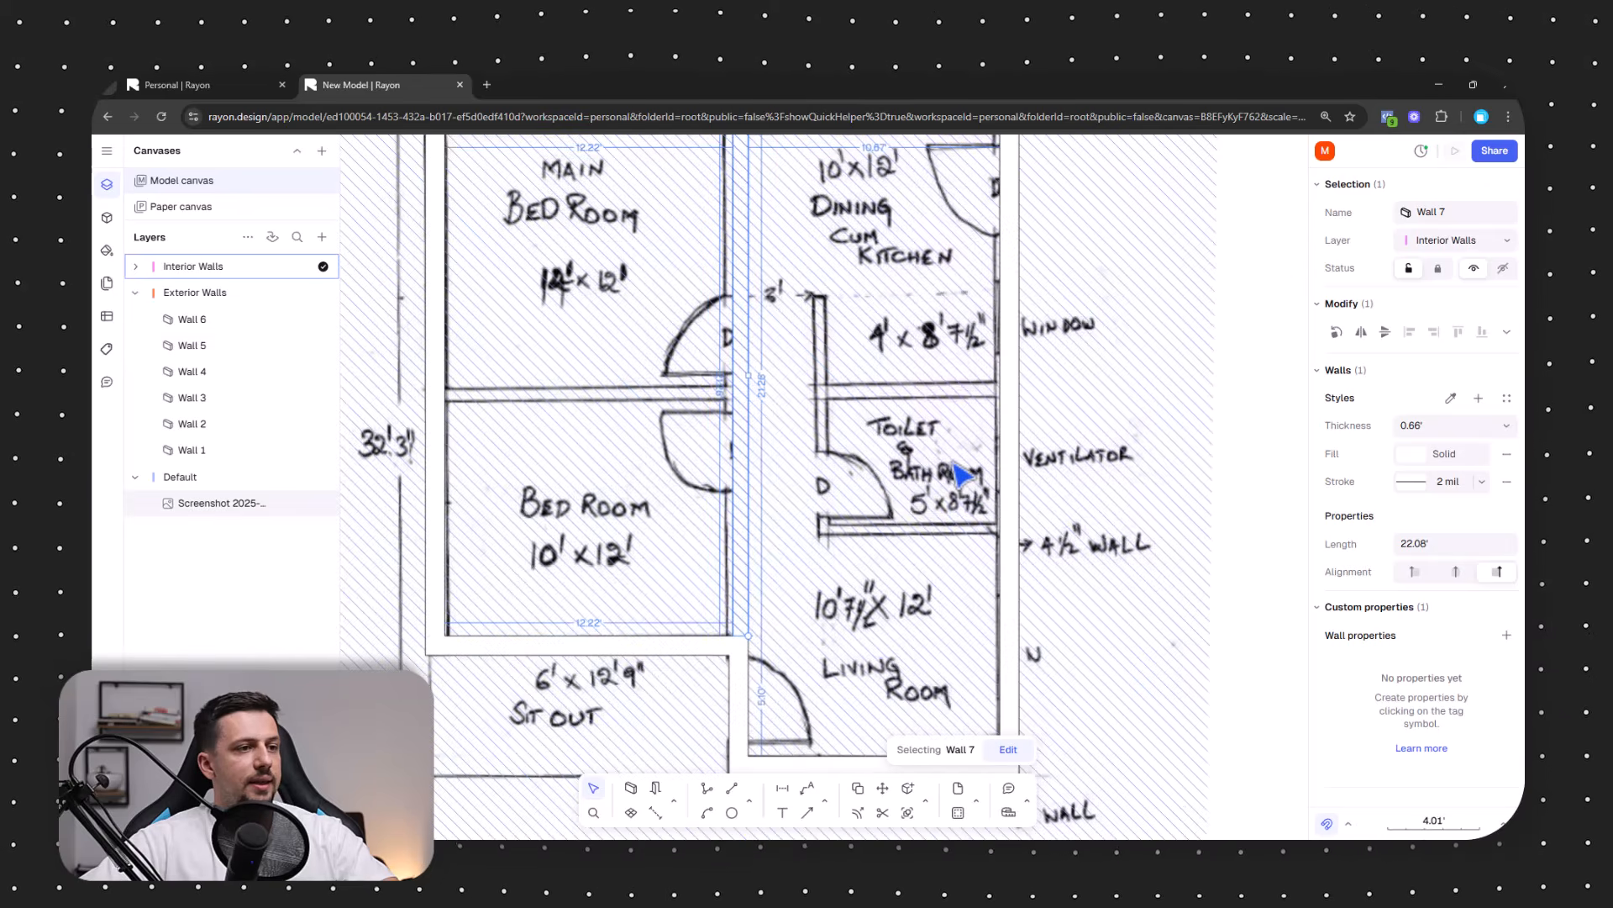
click(656, 794)
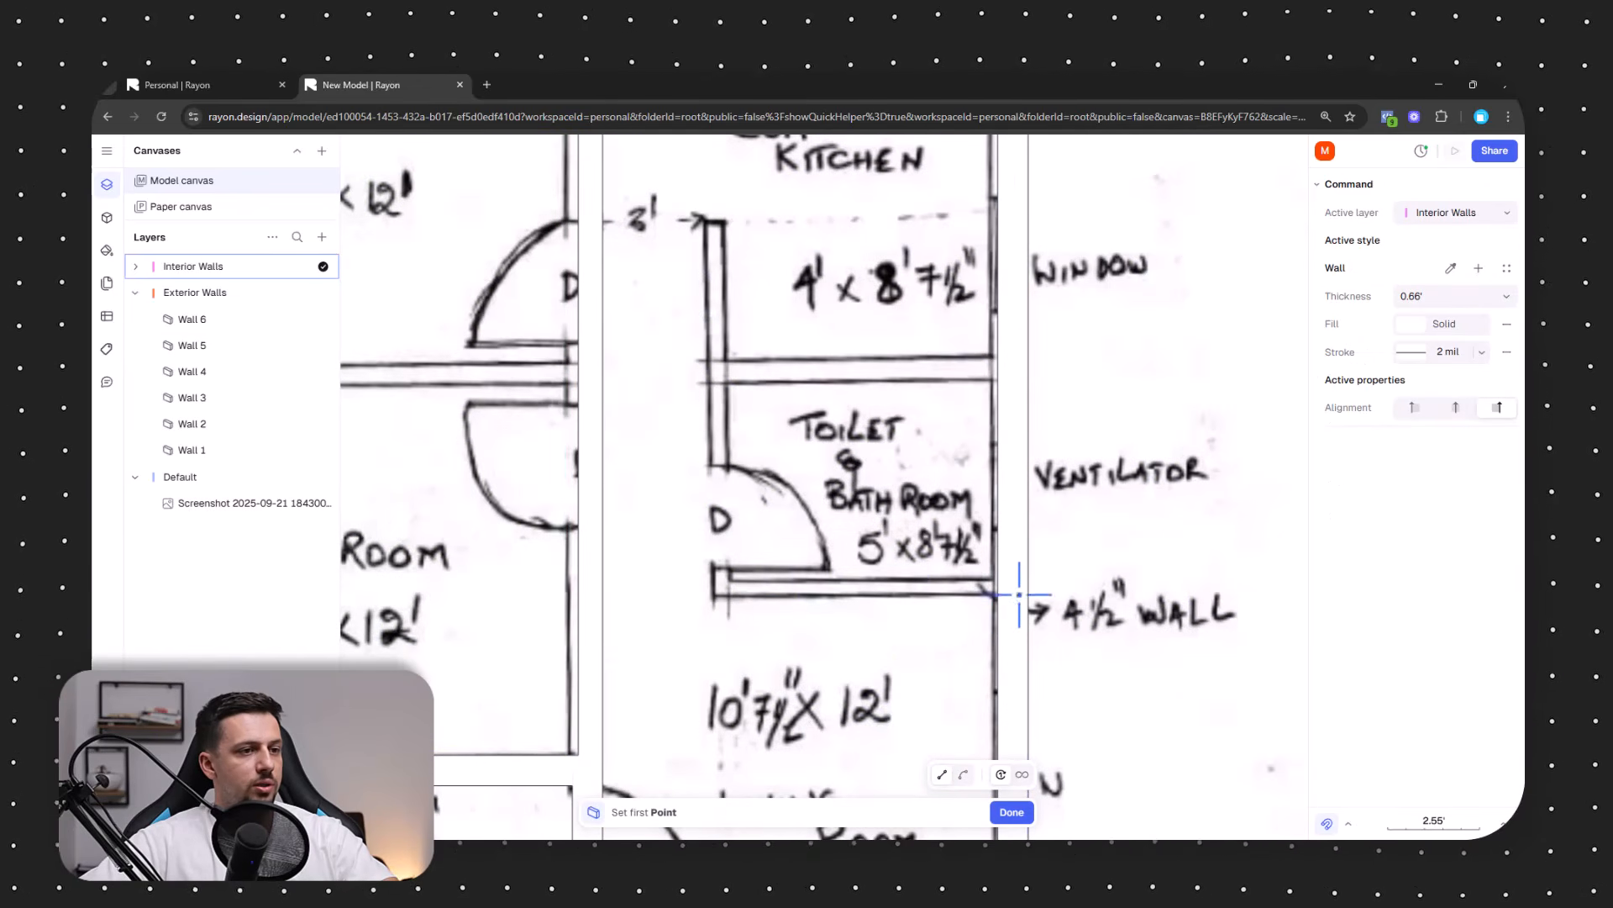
click(1029, 594)
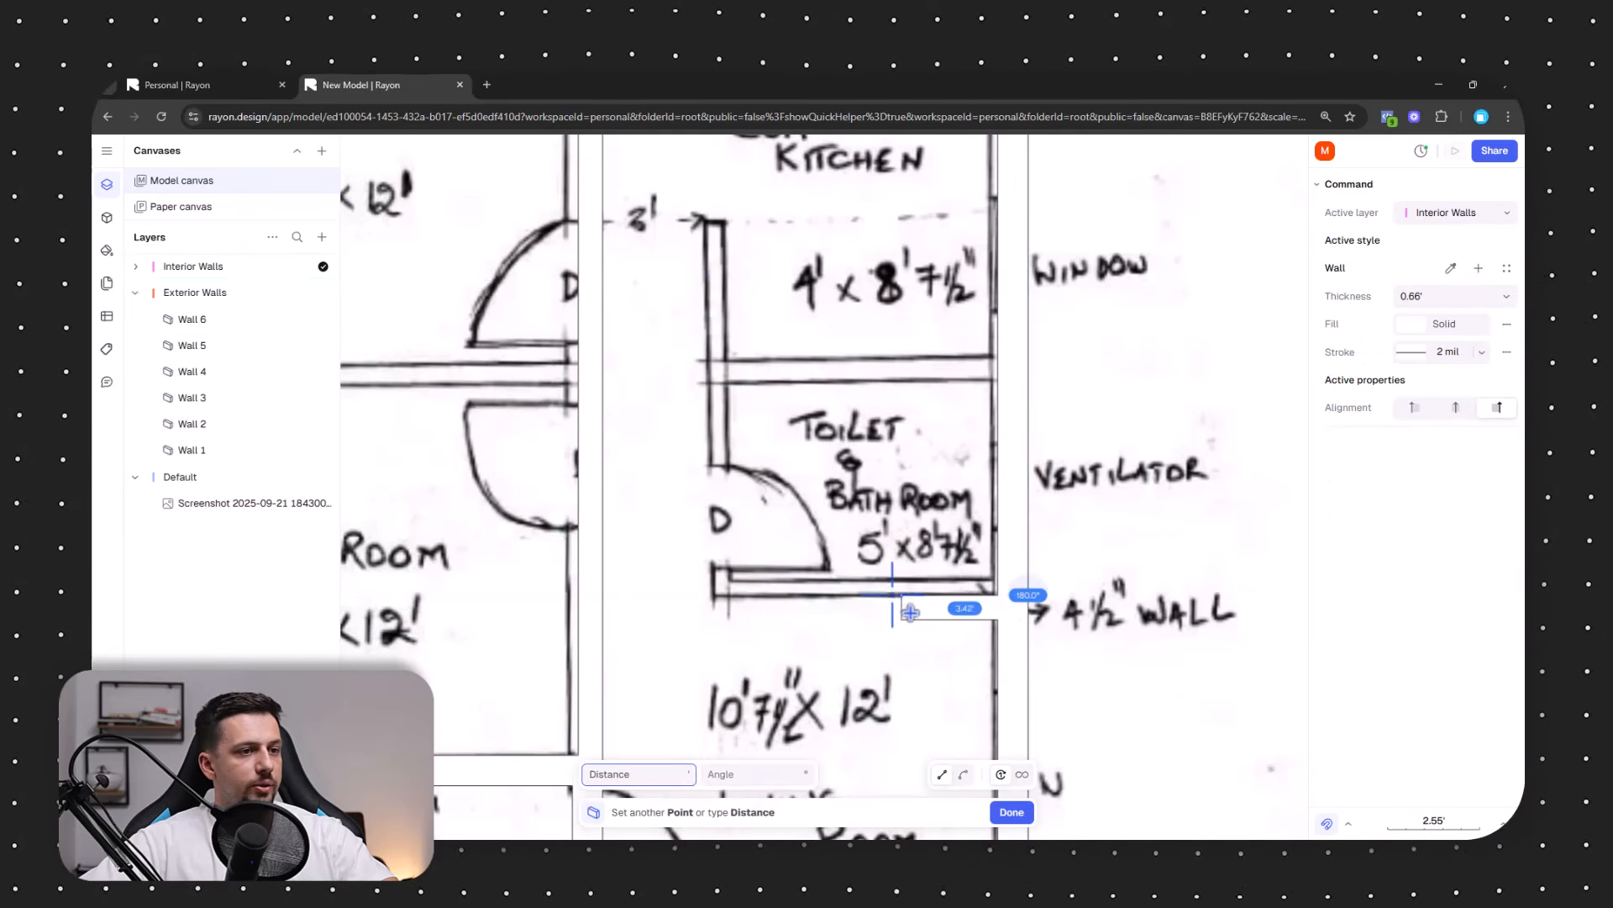
click(1414, 408)
click(713, 592)
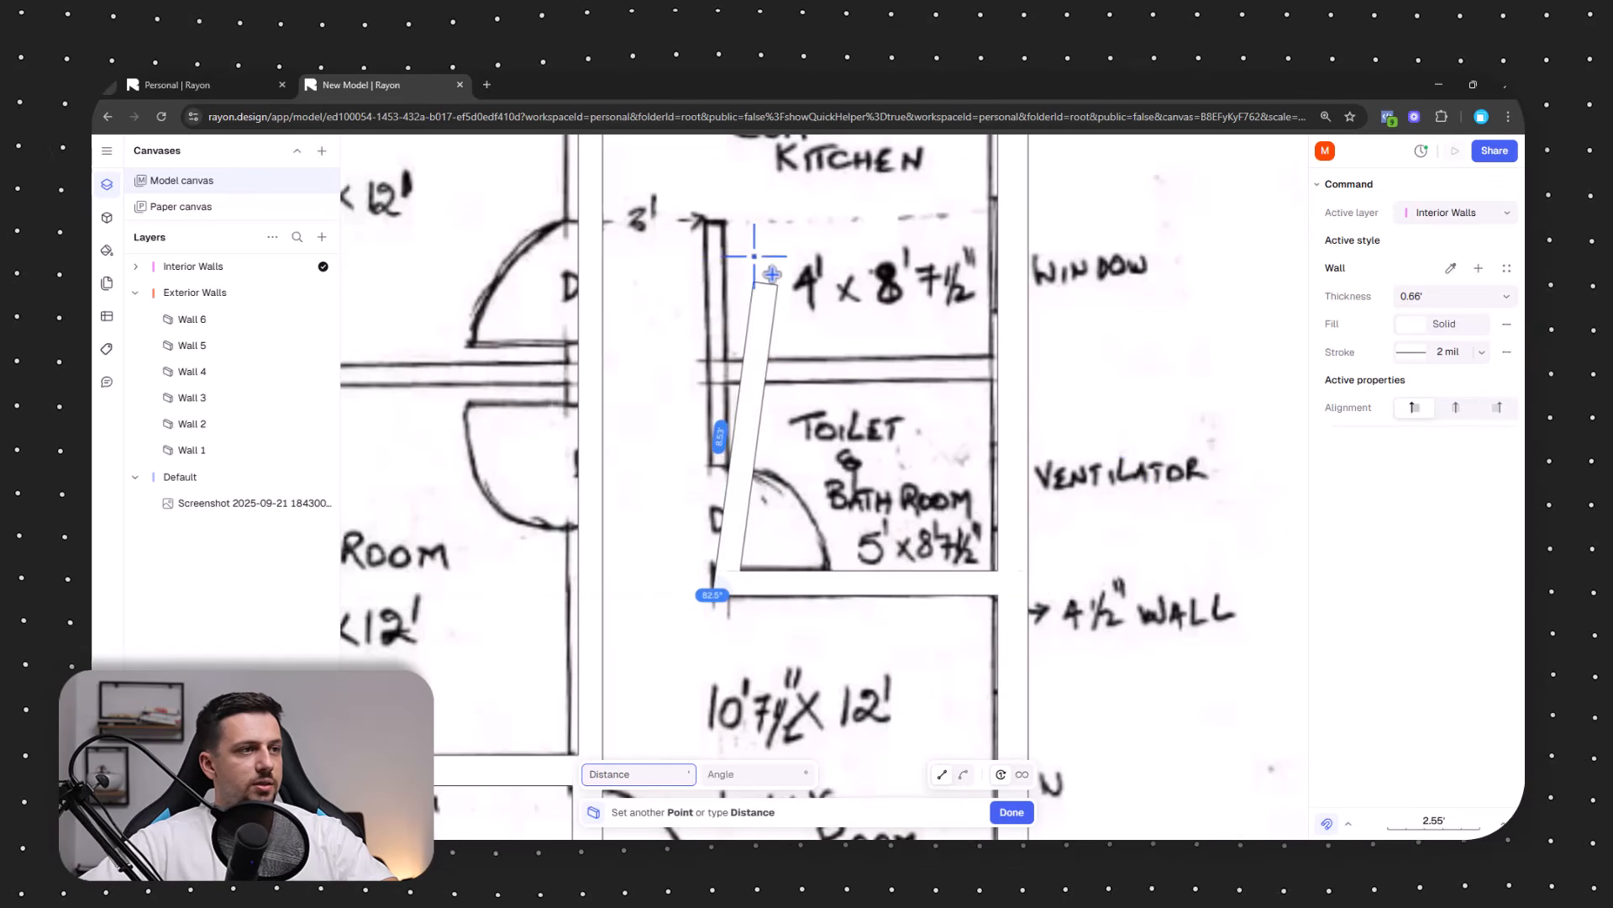
click(713, 220)
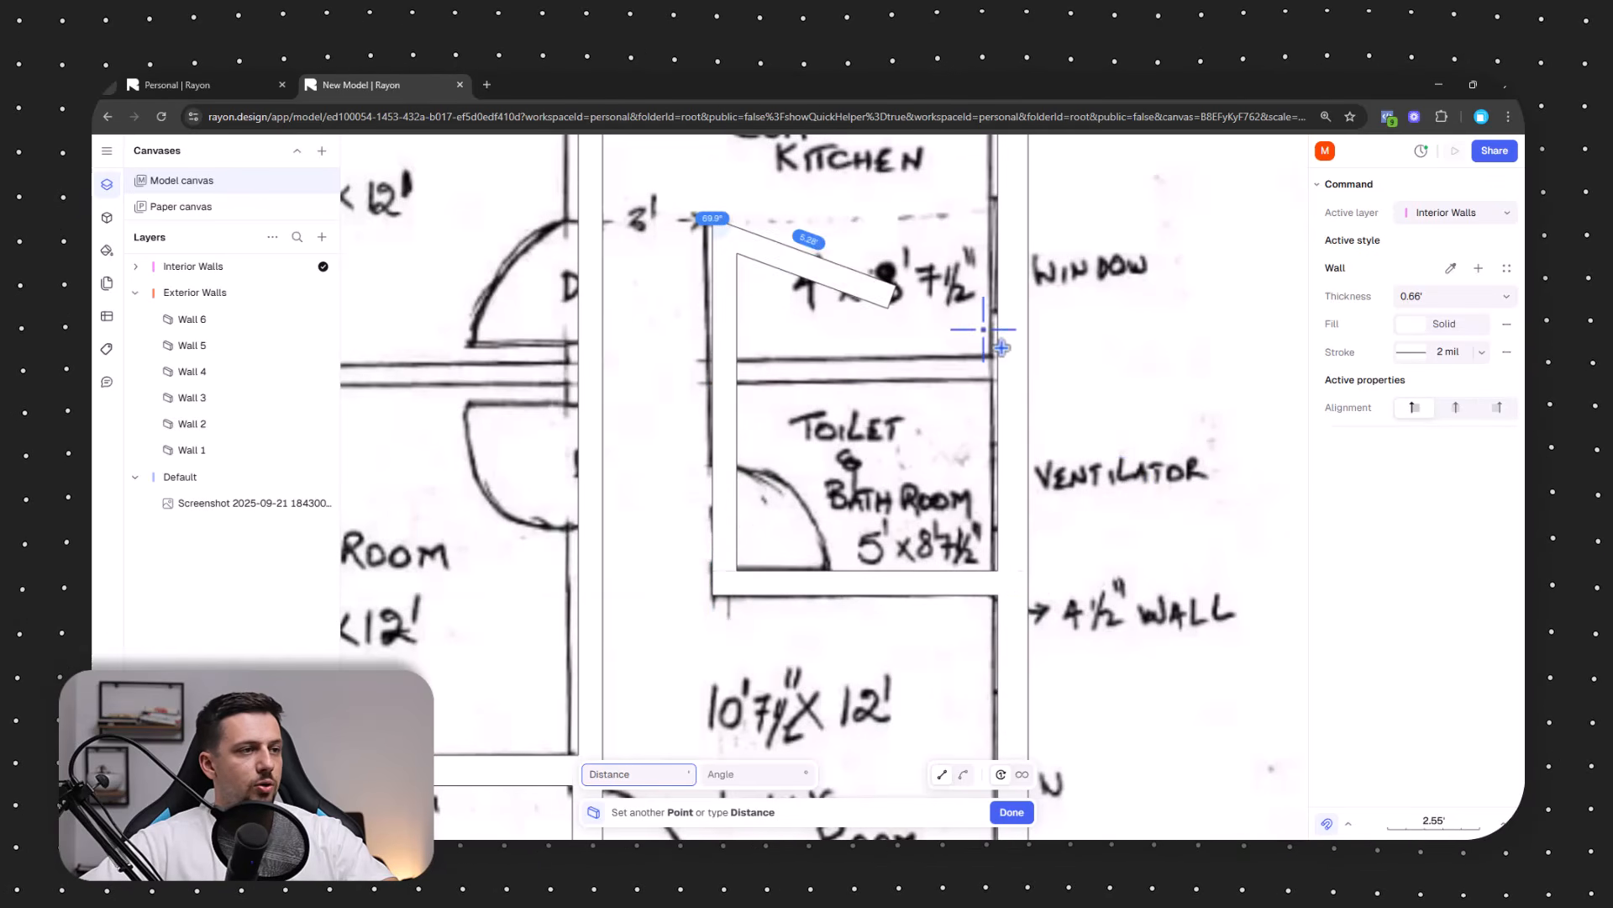
click(1012, 811)
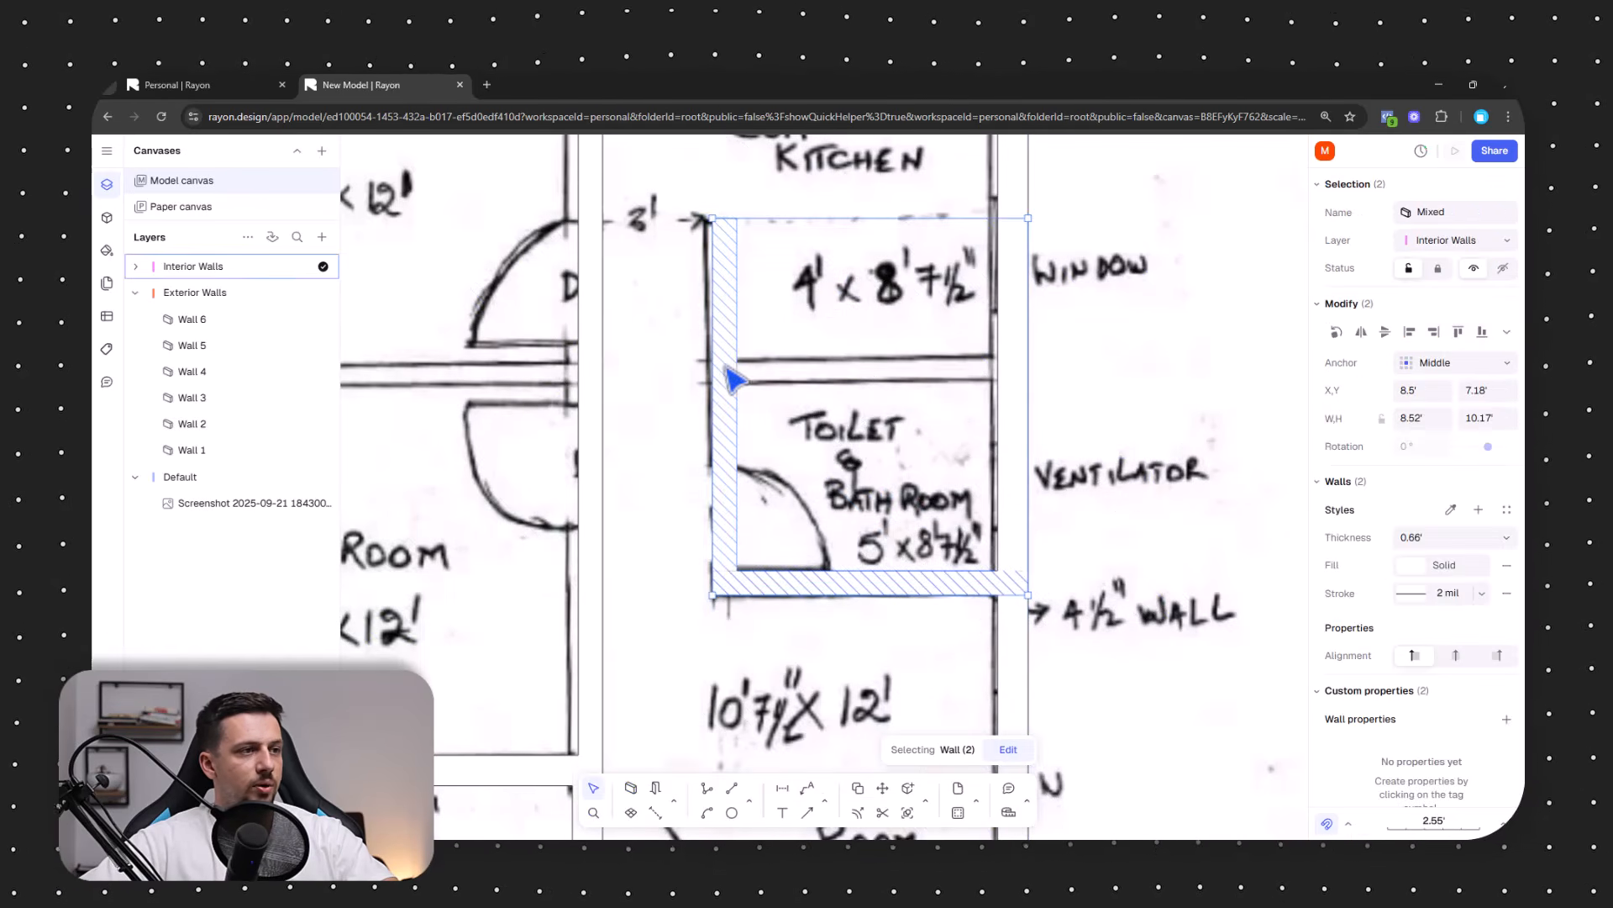
Draw the wall above the toilet, about 8.52' long and 0.66' thick, from the right exterior wall to the toilet's left wall.
click(631, 787)
click(1027, 382)
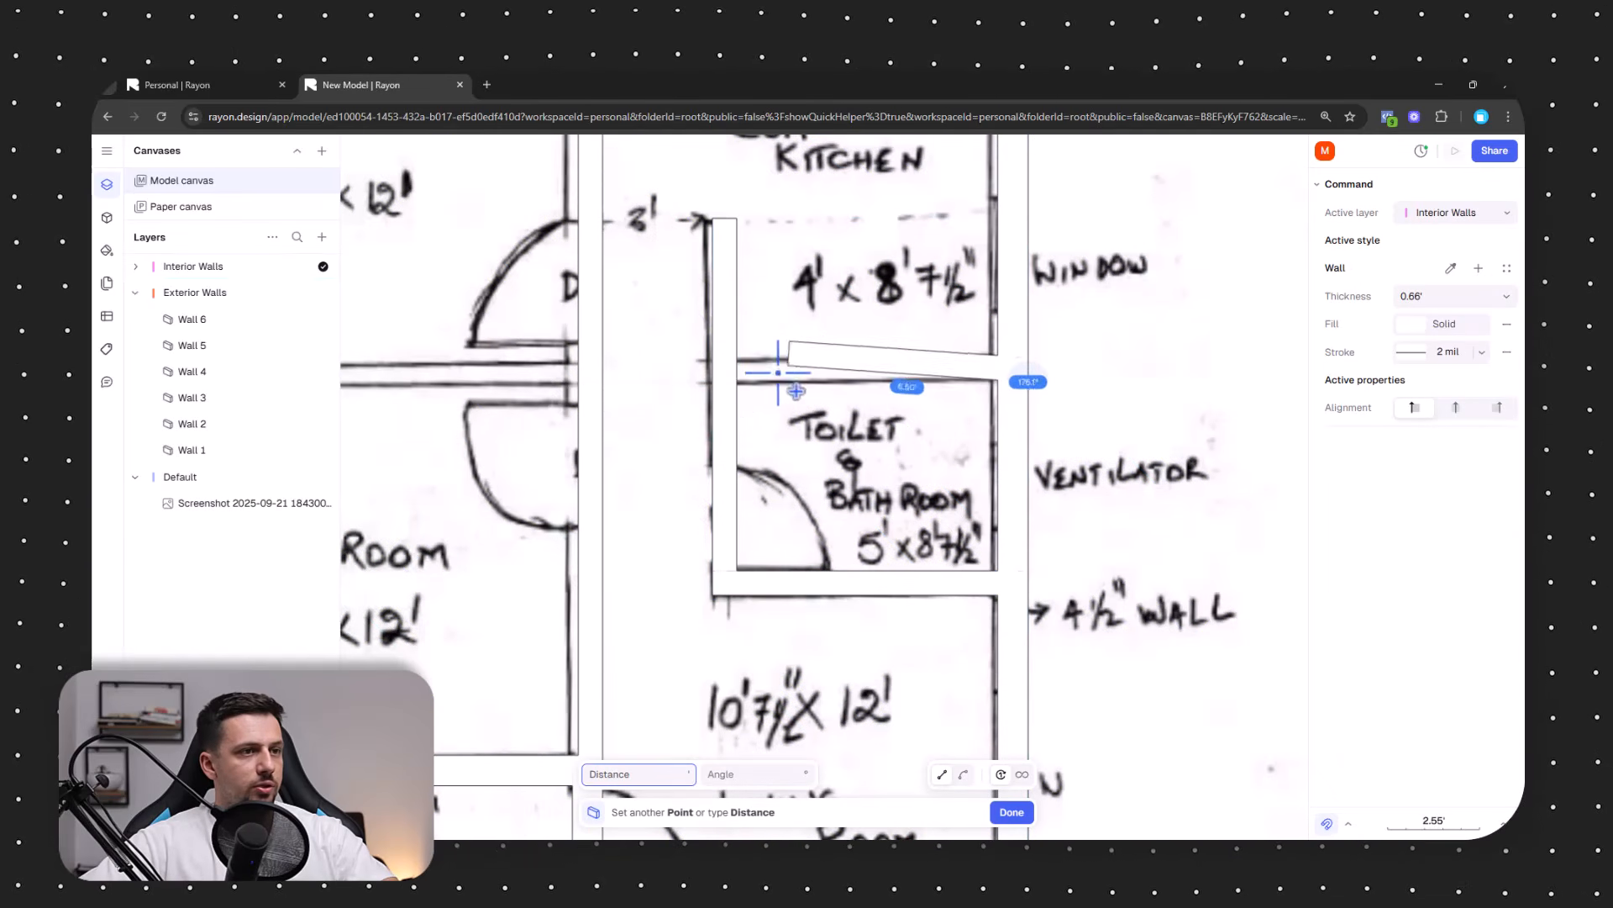
click(710, 382)
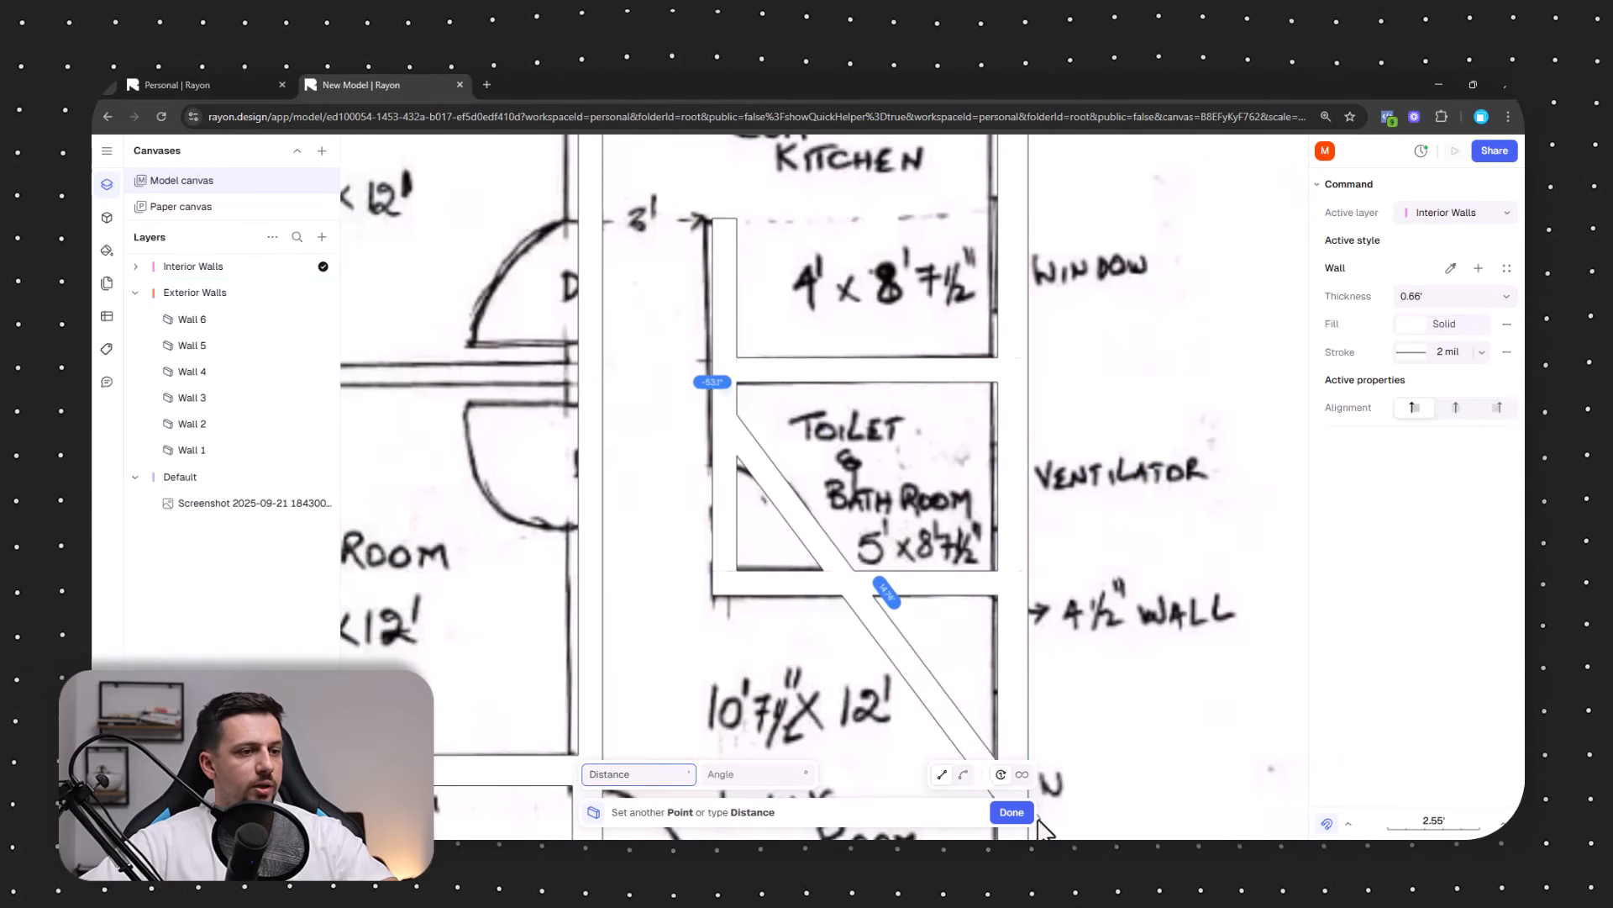
click(1012, 812)
scroll(985, 526, down, 4)
scroll(739, 336, down, 3)
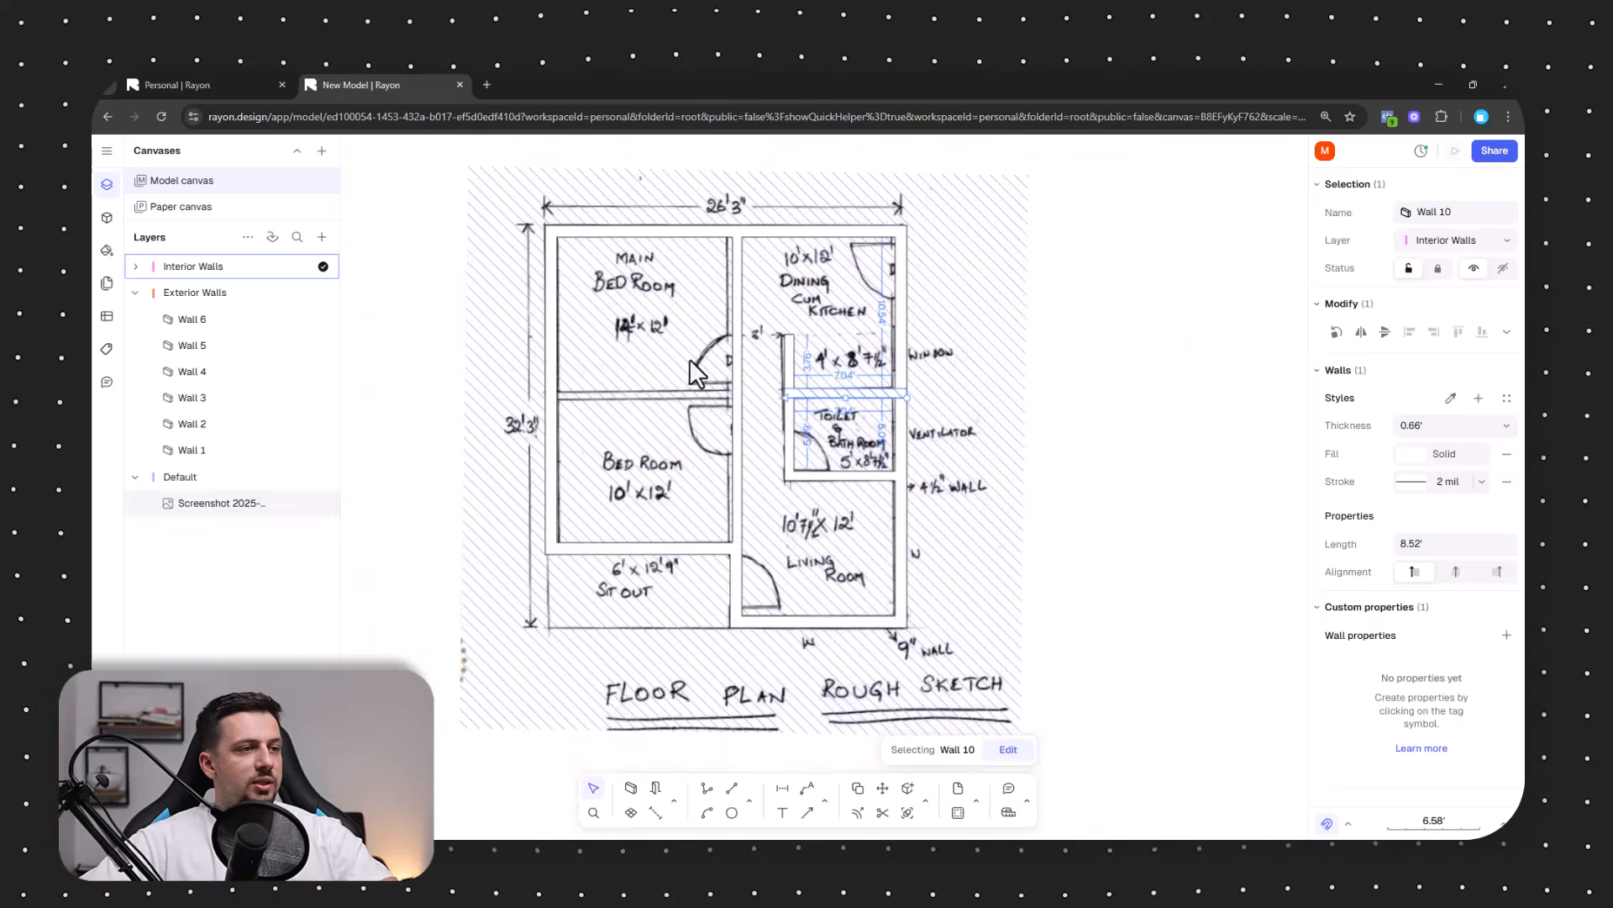
Draw the wall between the two bedrooms, about 13.7' long and 0.66' thick, from the central interior wall to the left exterior wall.
scroll(785, 425, up, 3)
click(660, 790)
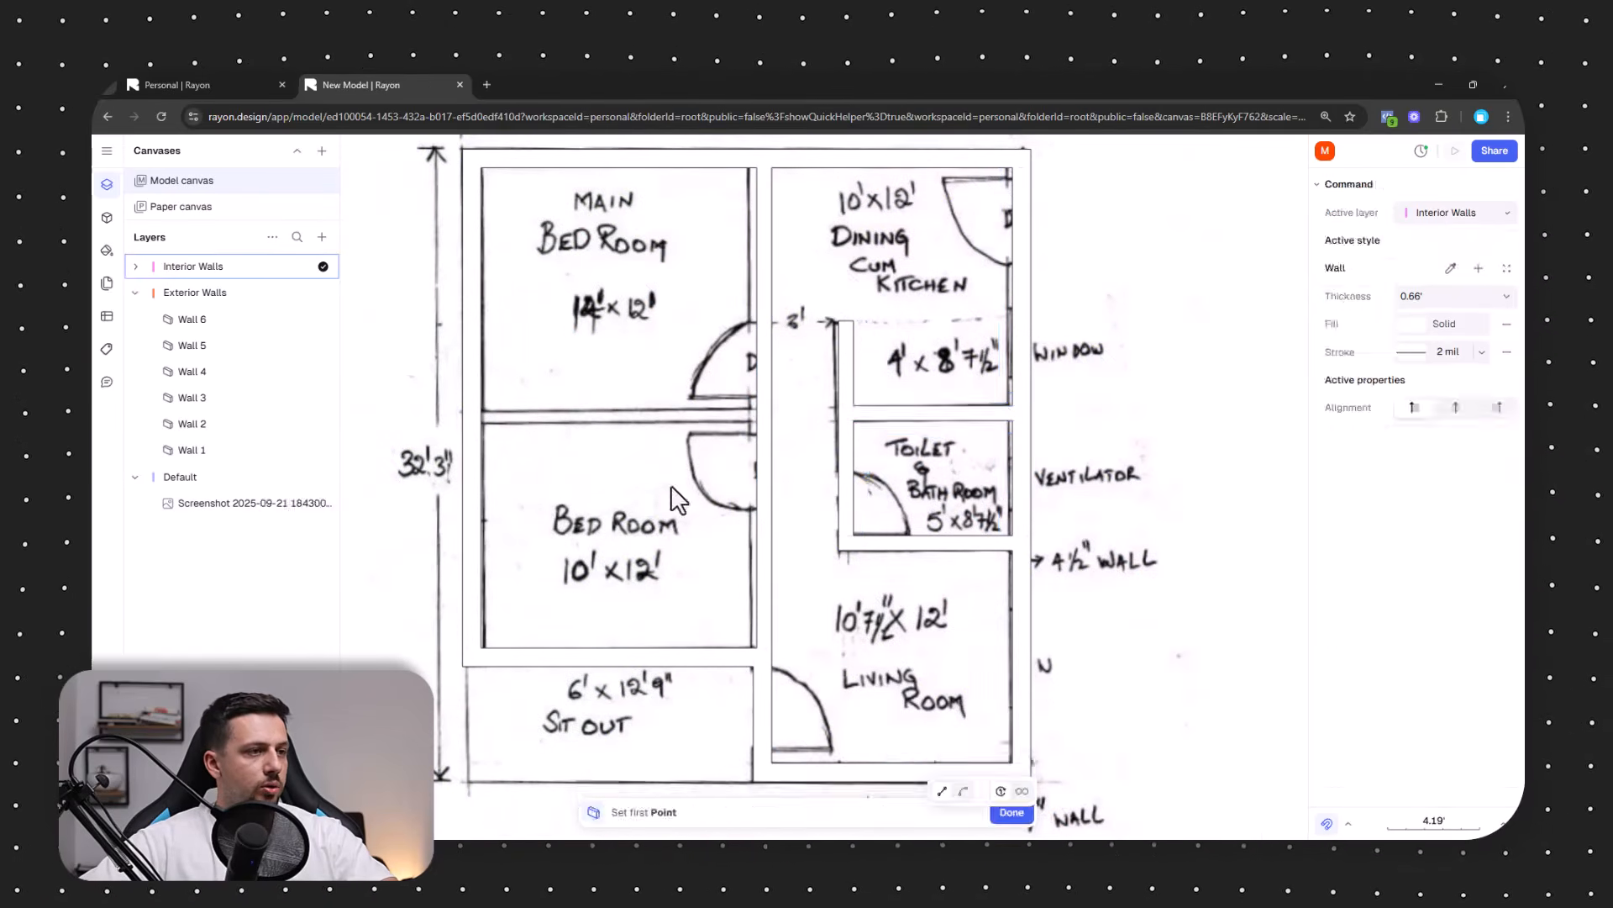
scroll(783, 432, up, 3)
click(804, 413)
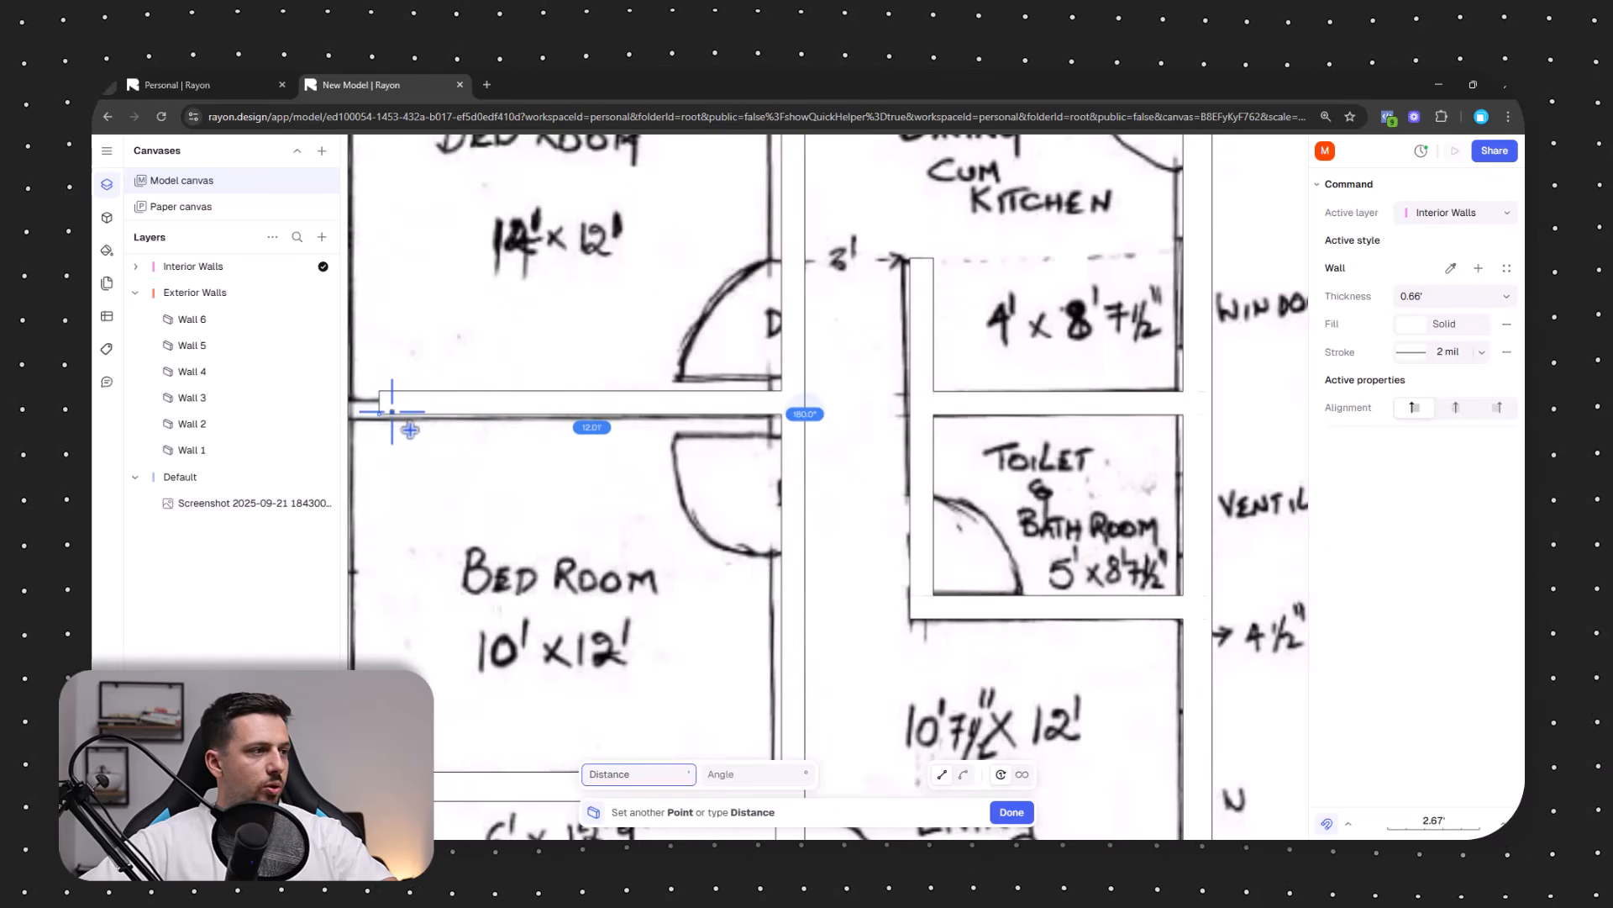
middle_drag(396, 426, 619, 396)
click(560, 377)
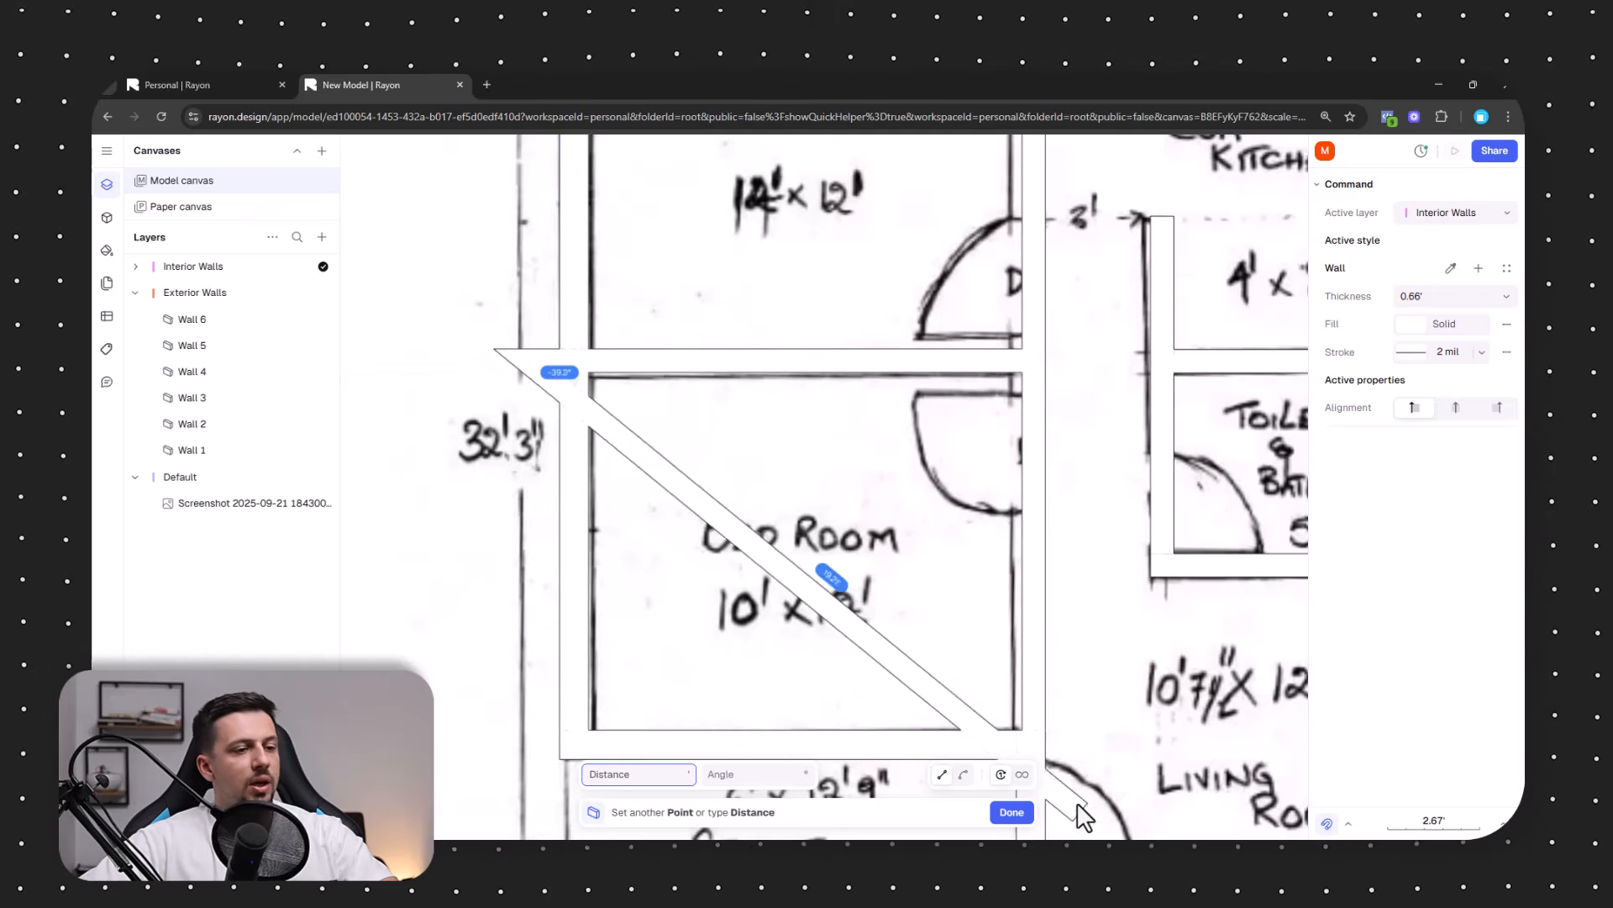
click(1013, 811)
middle_drag(1047, 517, 863, 490)
scroll(872, 502, down, 3)
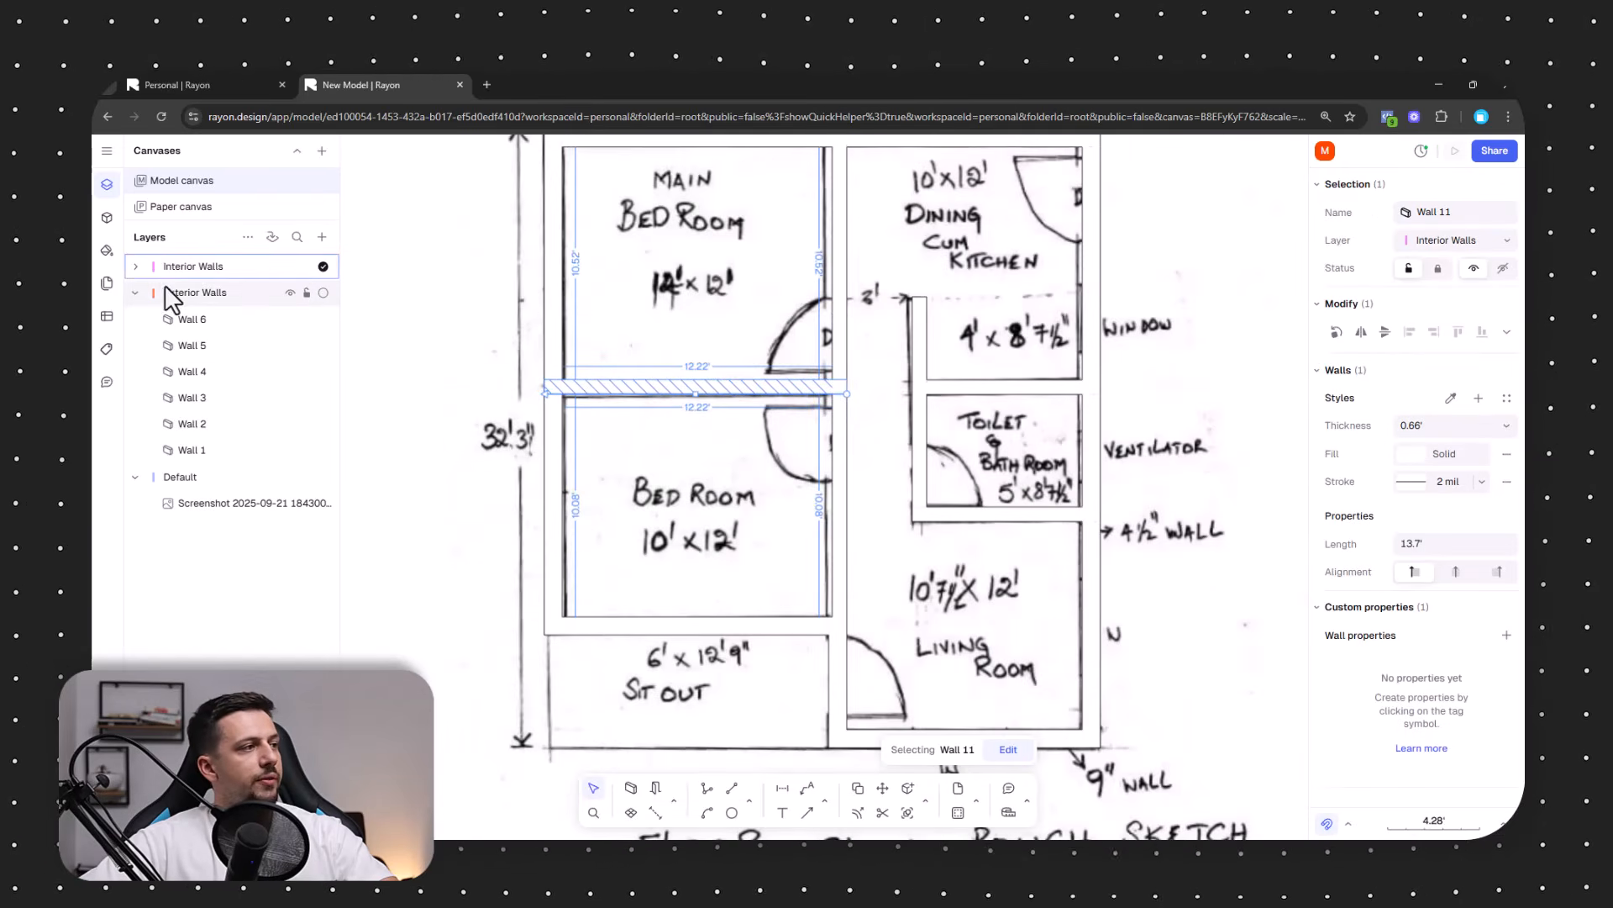
Hide and show the Exterior Walls layer to check its walls, and make it the active layer.
click(290, 293)
click(310, 267)
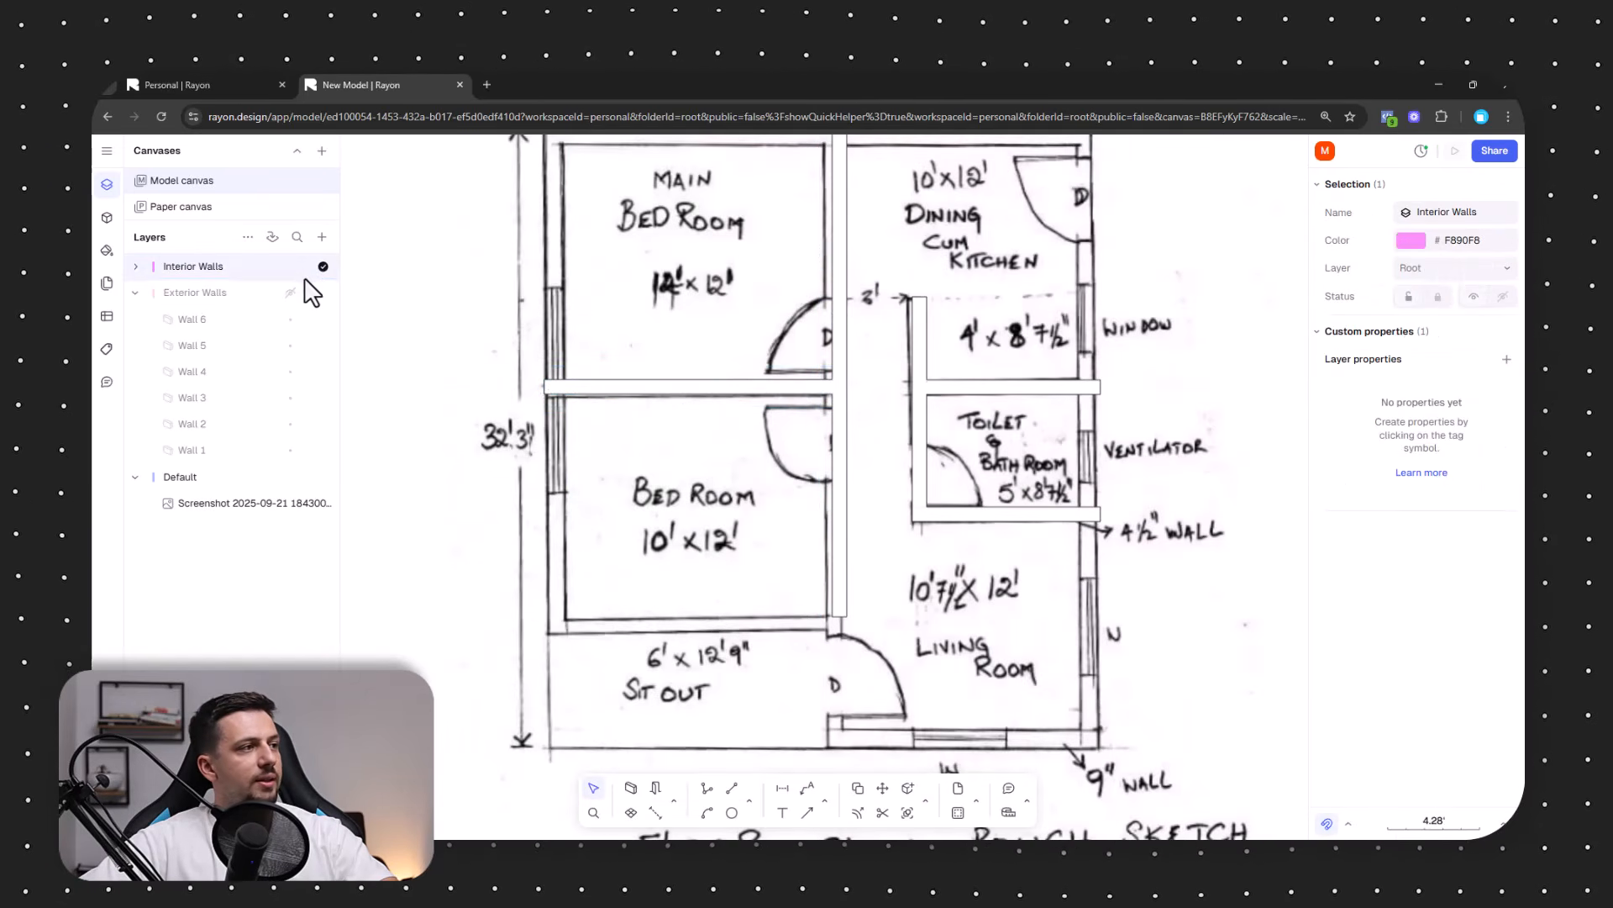
click(291, 292)
click(323, 292)
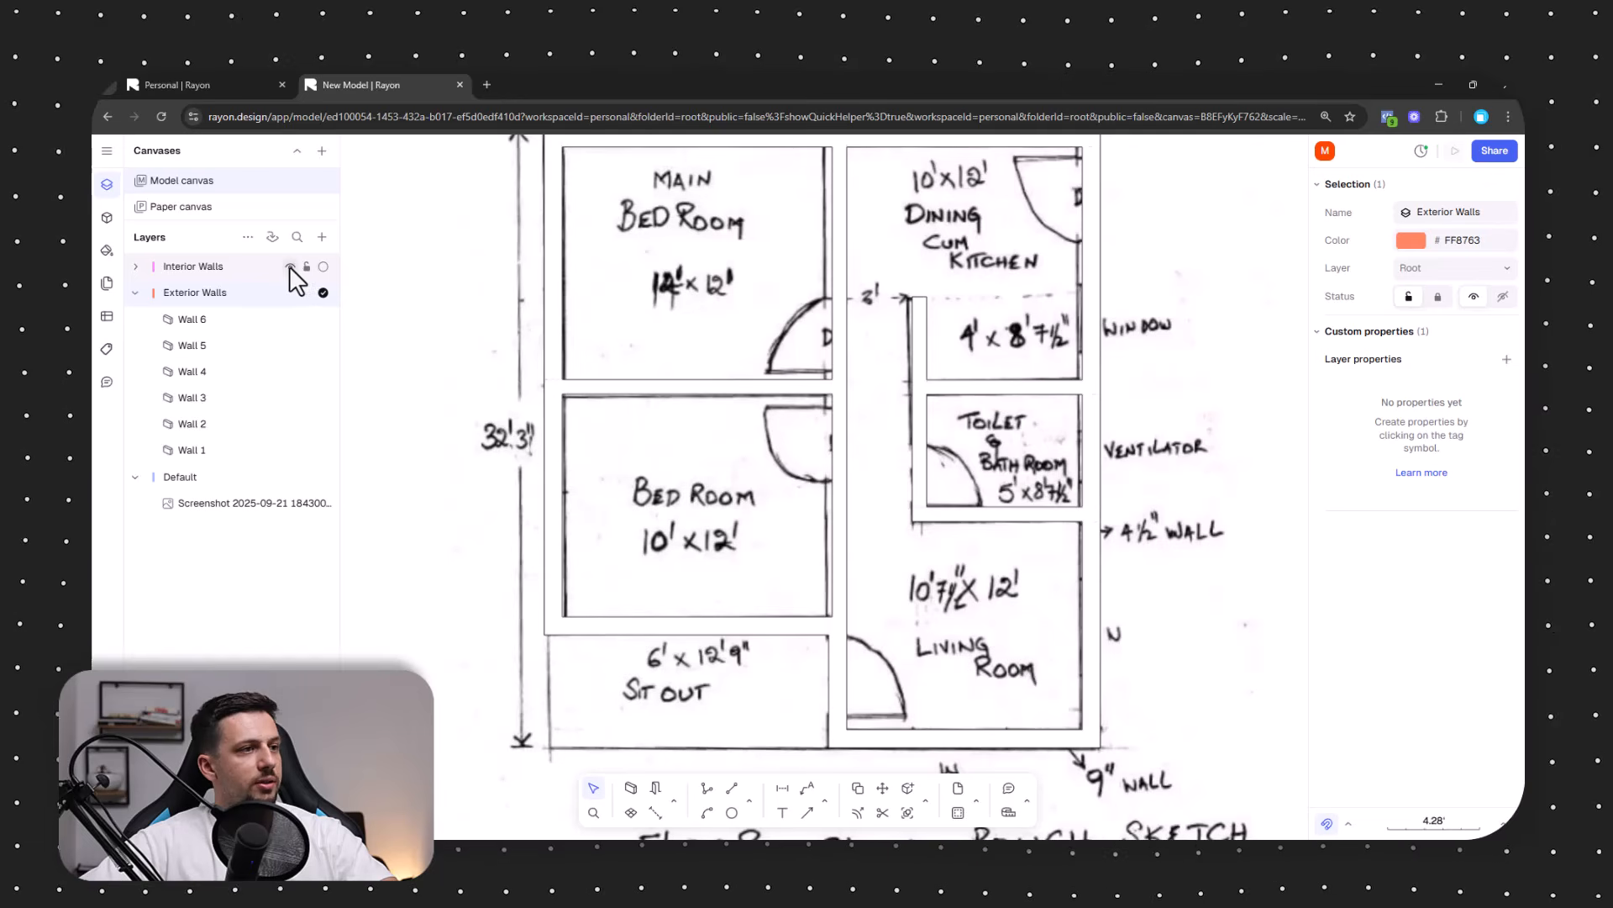
Toggle the Interior Walls layer's visibility to check its walls, and clear the selection.
click(290, 268)
click(290, 267)
click(290, 268)
click(290, 267)
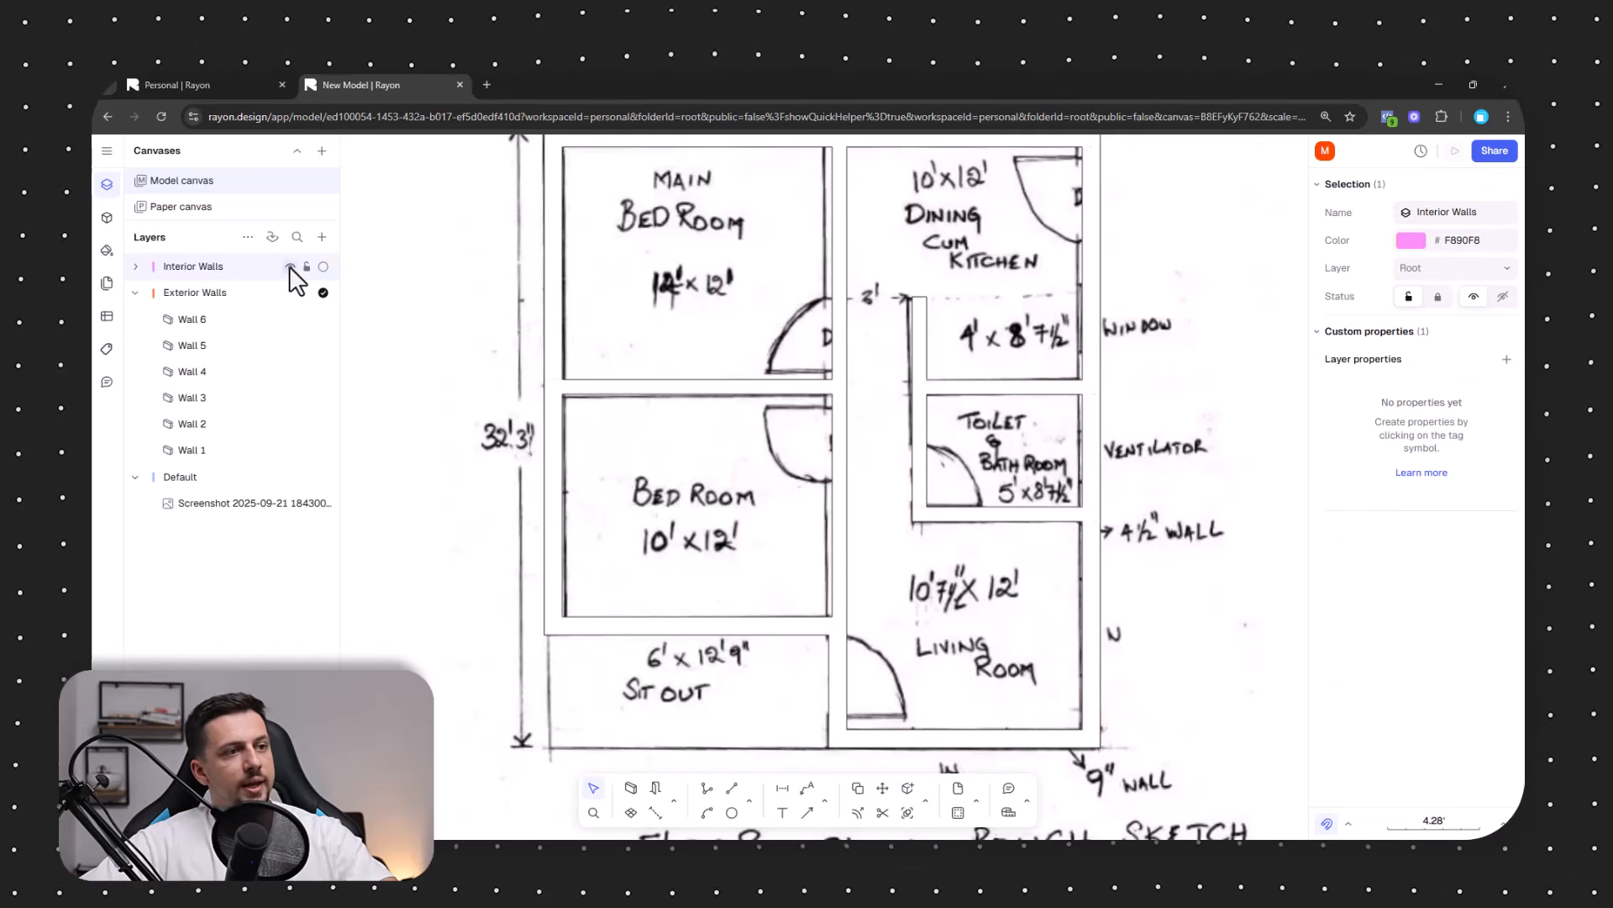
scroll(1051, 521, down, 5)
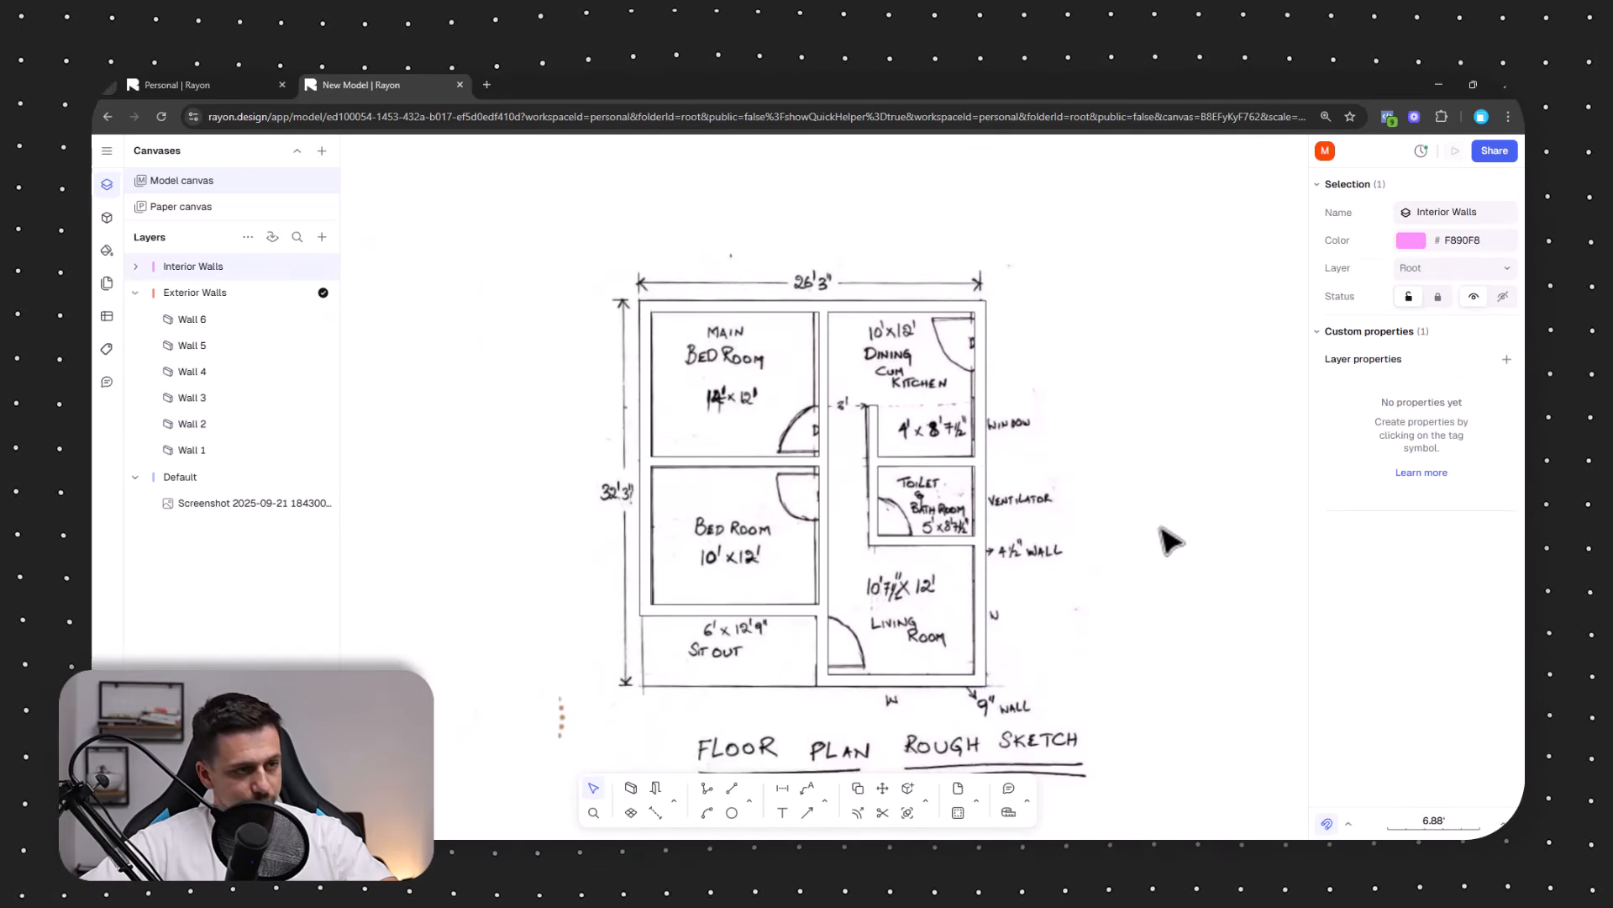
click(1171, 540)
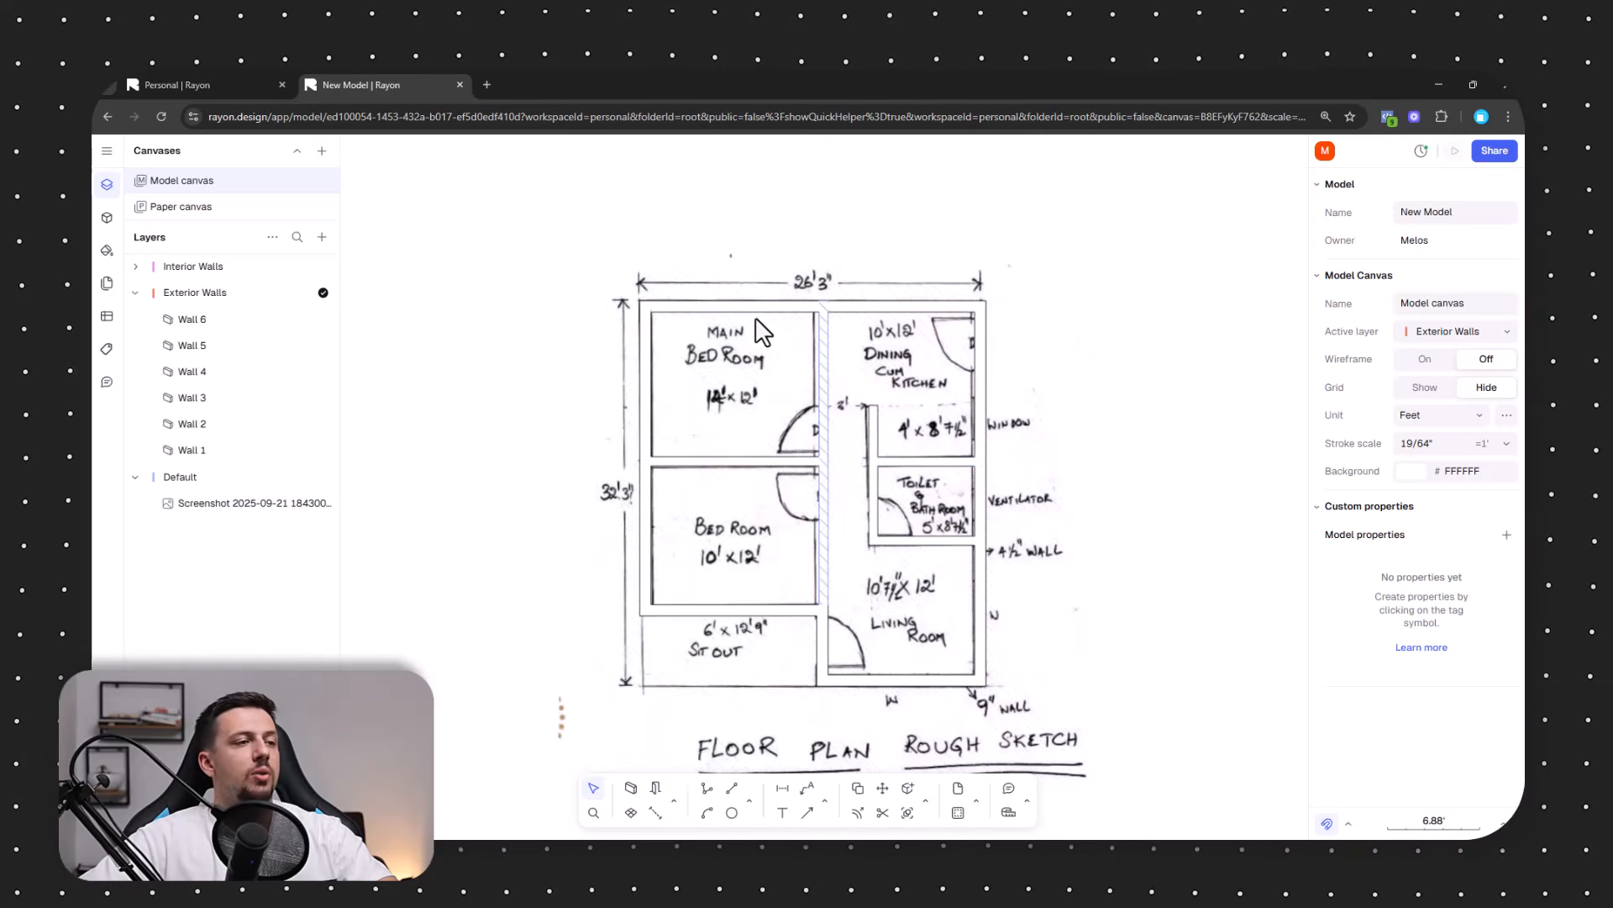
middle_drag(998, 504, 947, 447)
scroll(843, 501, up, 5)
middle_drag(823, 431, 762, 510)
middle_drag(720, 572, 752, 481)
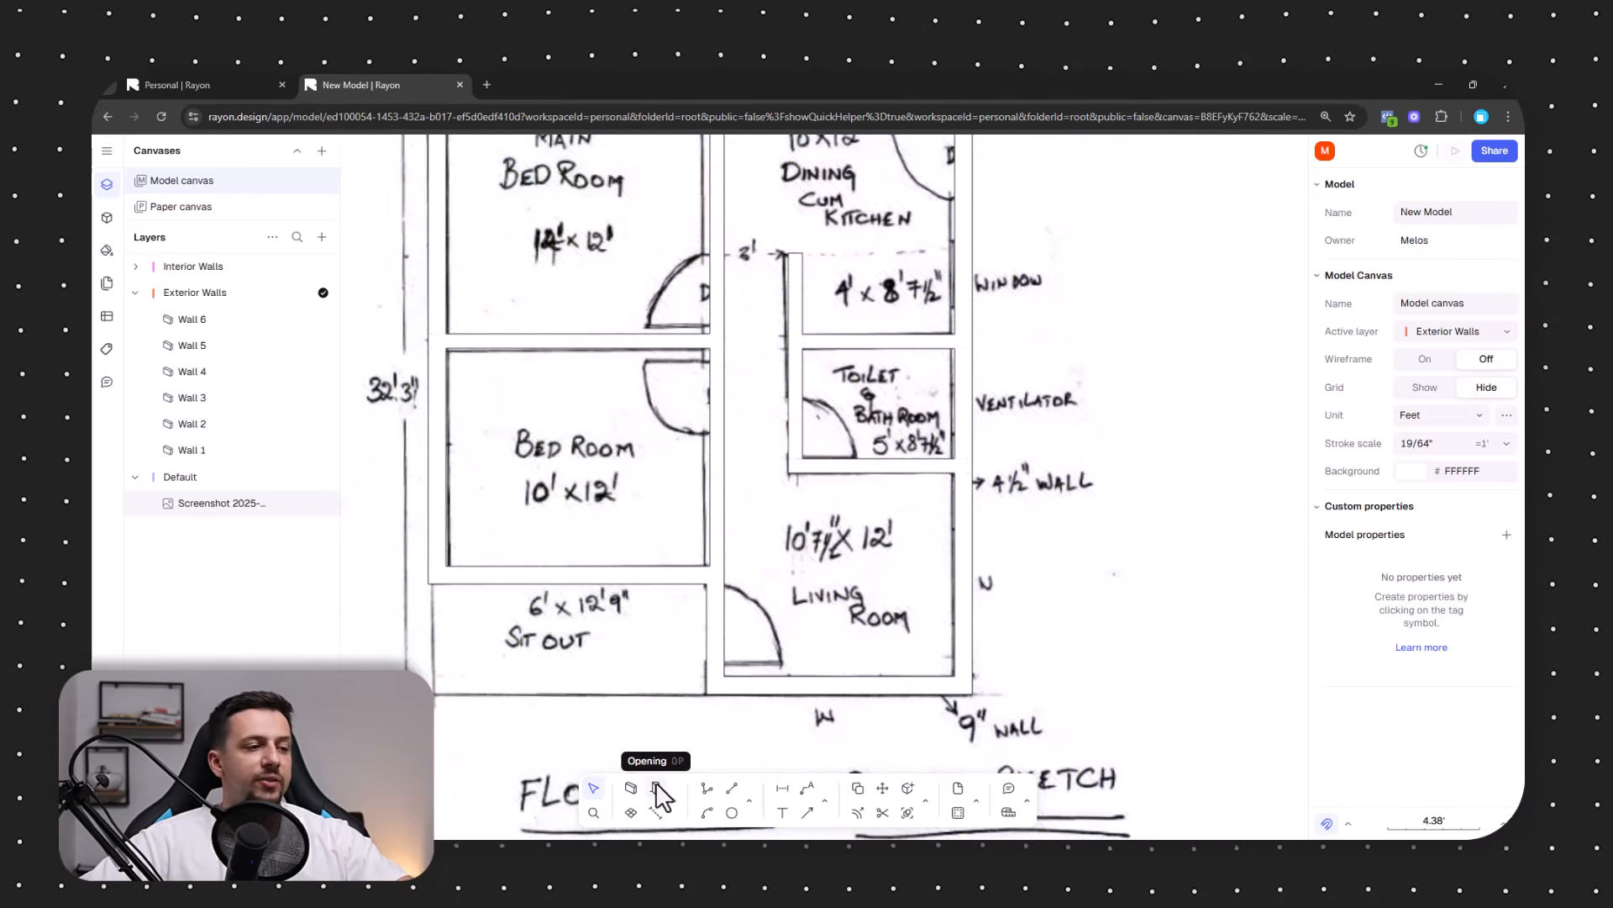
middle_drag(691, 361, 710, 397)
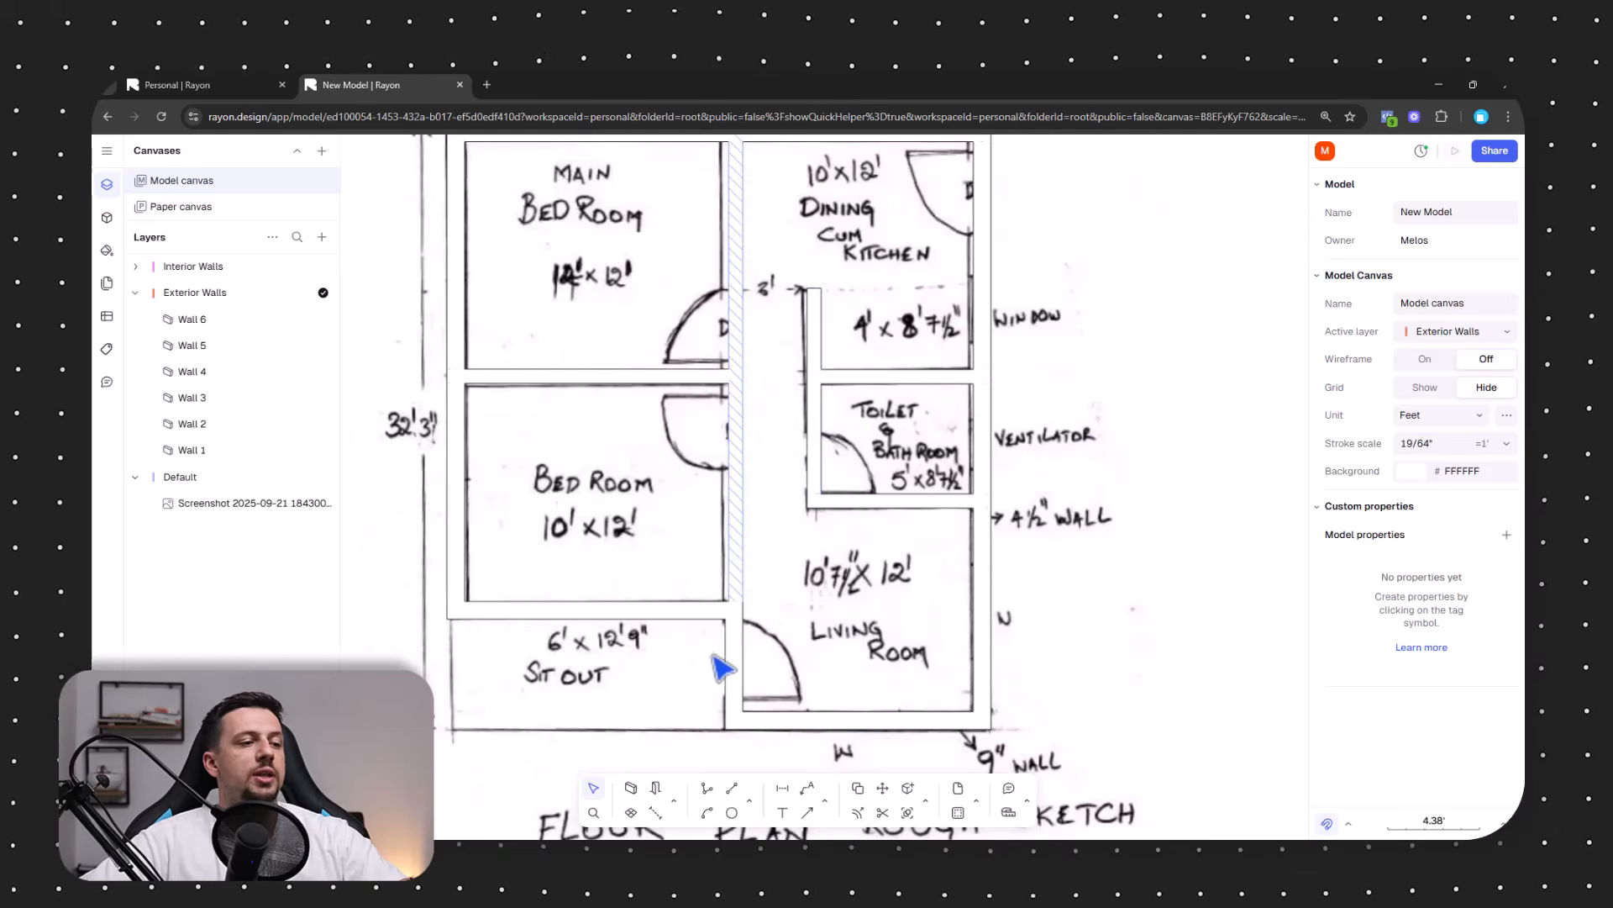
Insert a Door EU 80 from the Openings, doors & arcs library in the wall between sit out and living room, swinging into the living room.
click(655, 788)
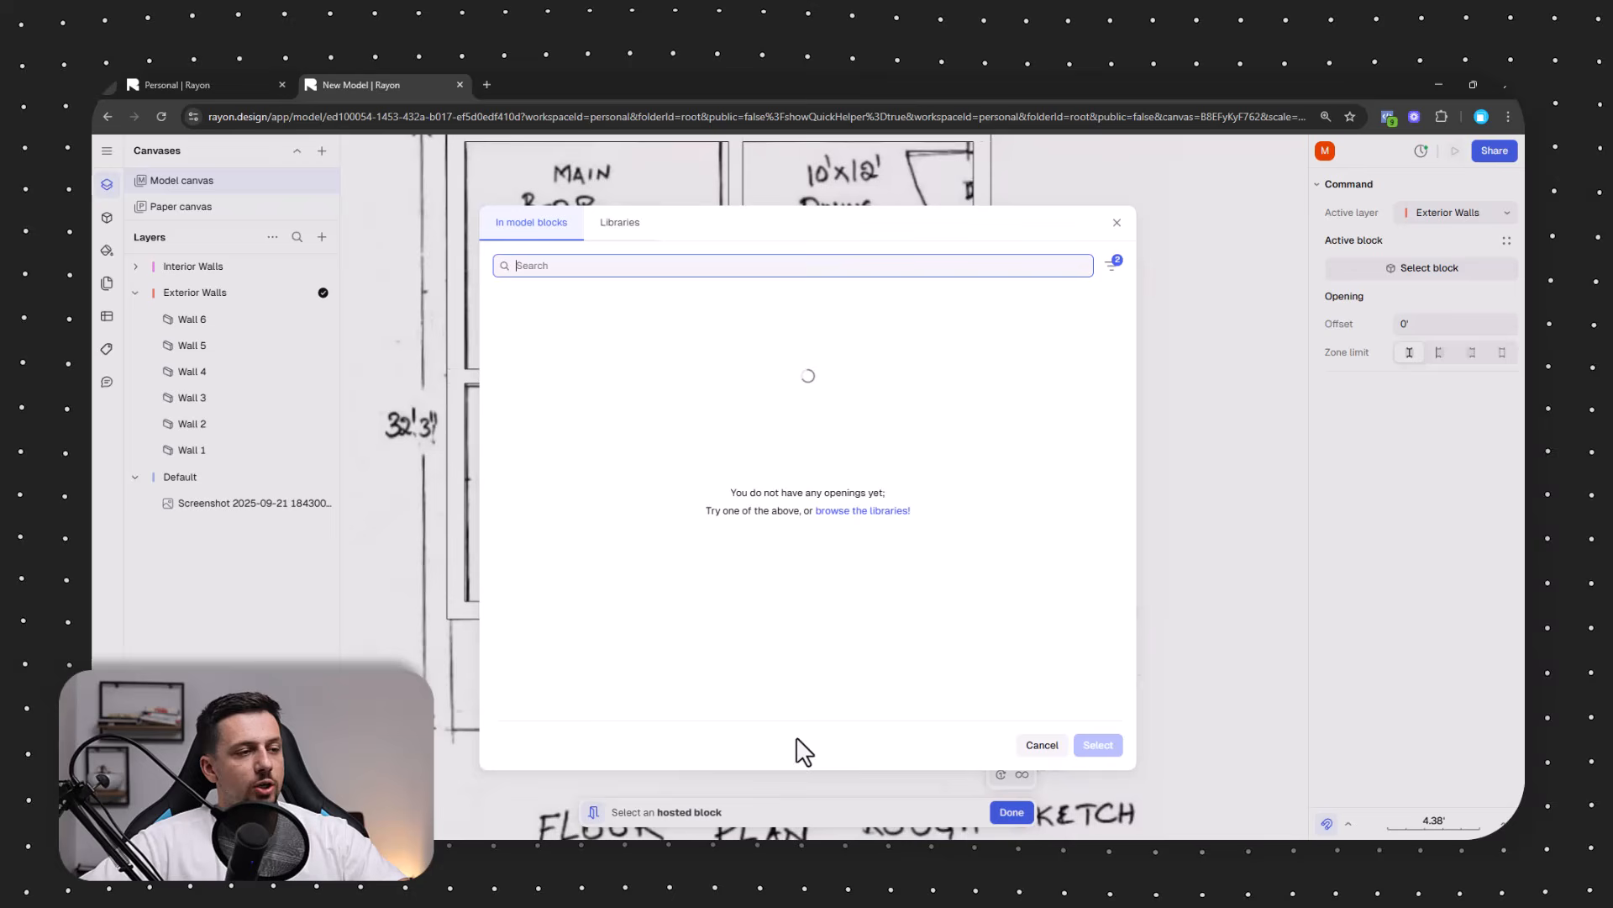
click(613, 224)
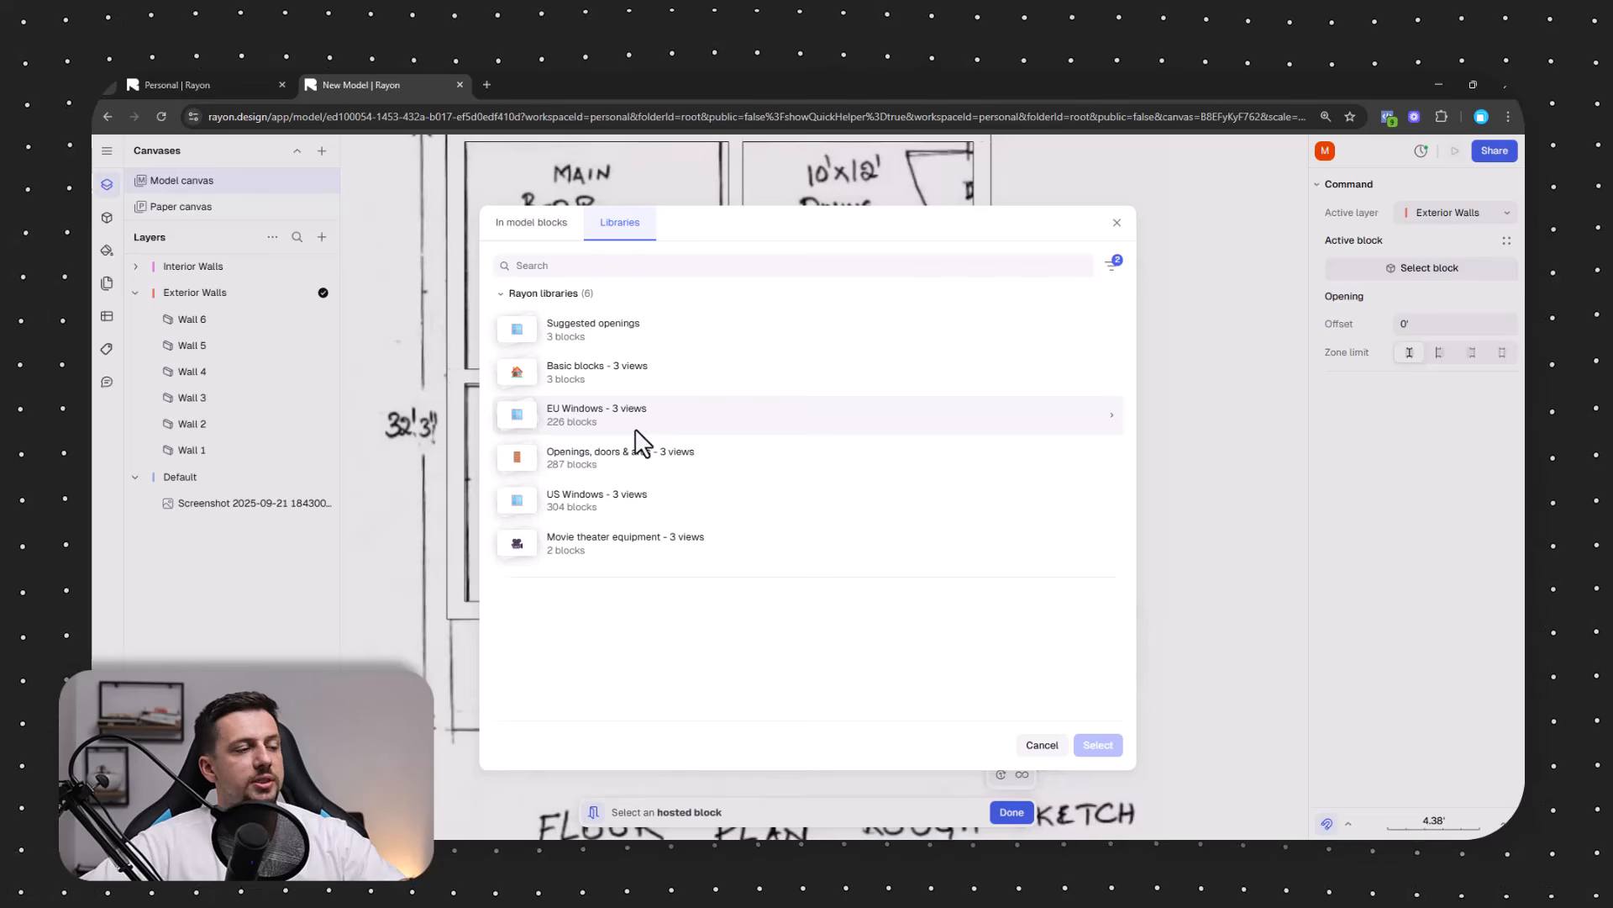
click(635, 458)
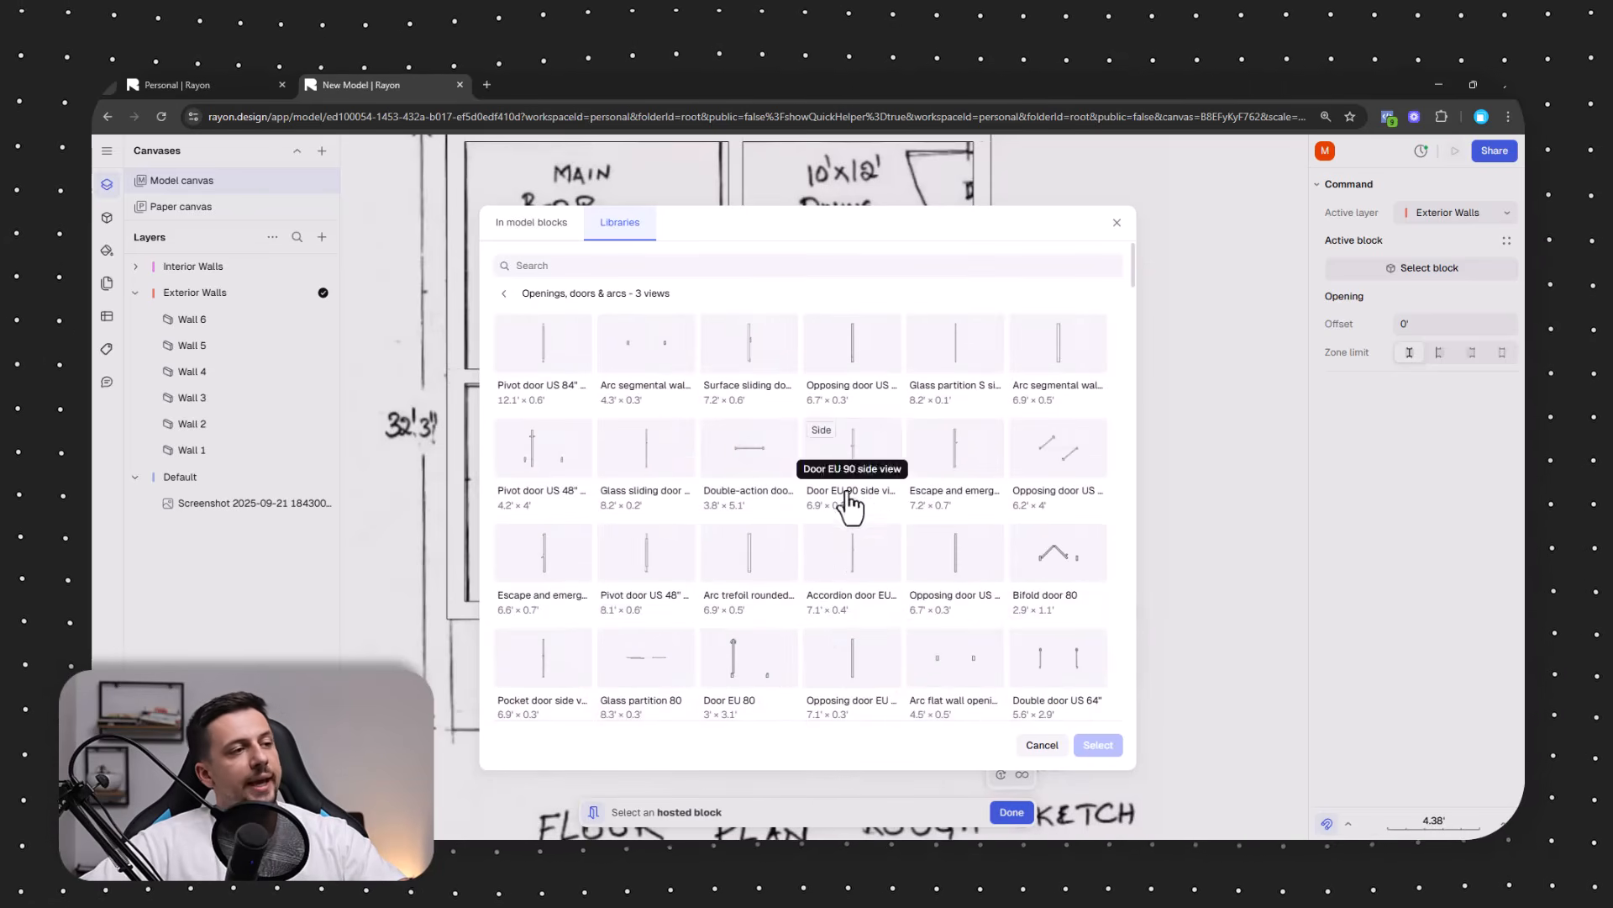
scroll(794, 676, down, 1)
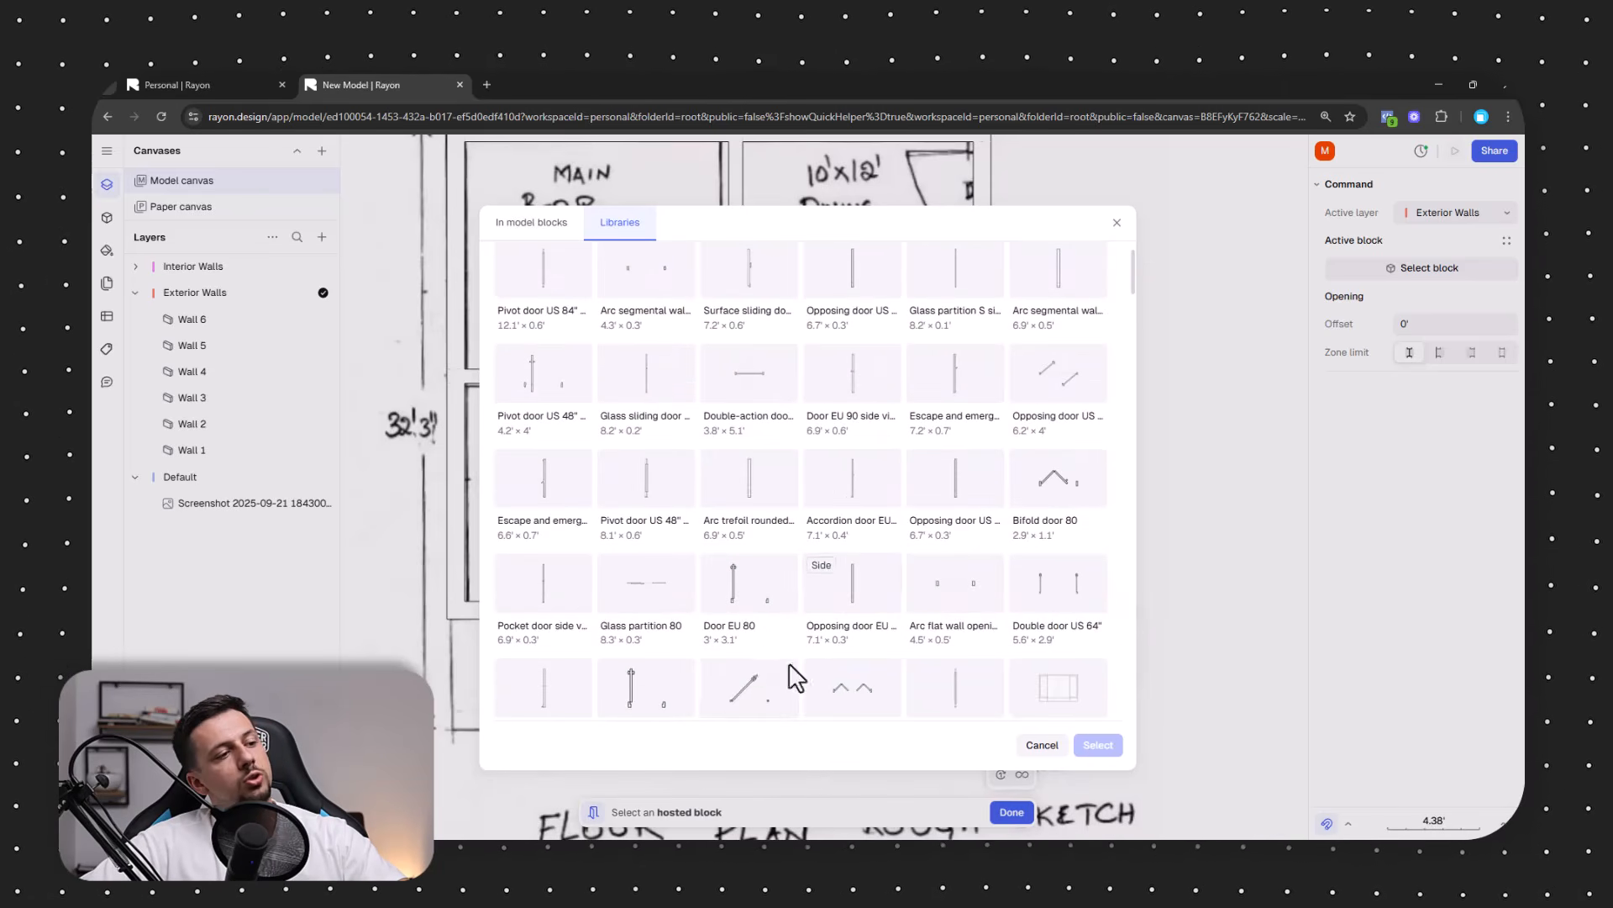
click(742, 624)
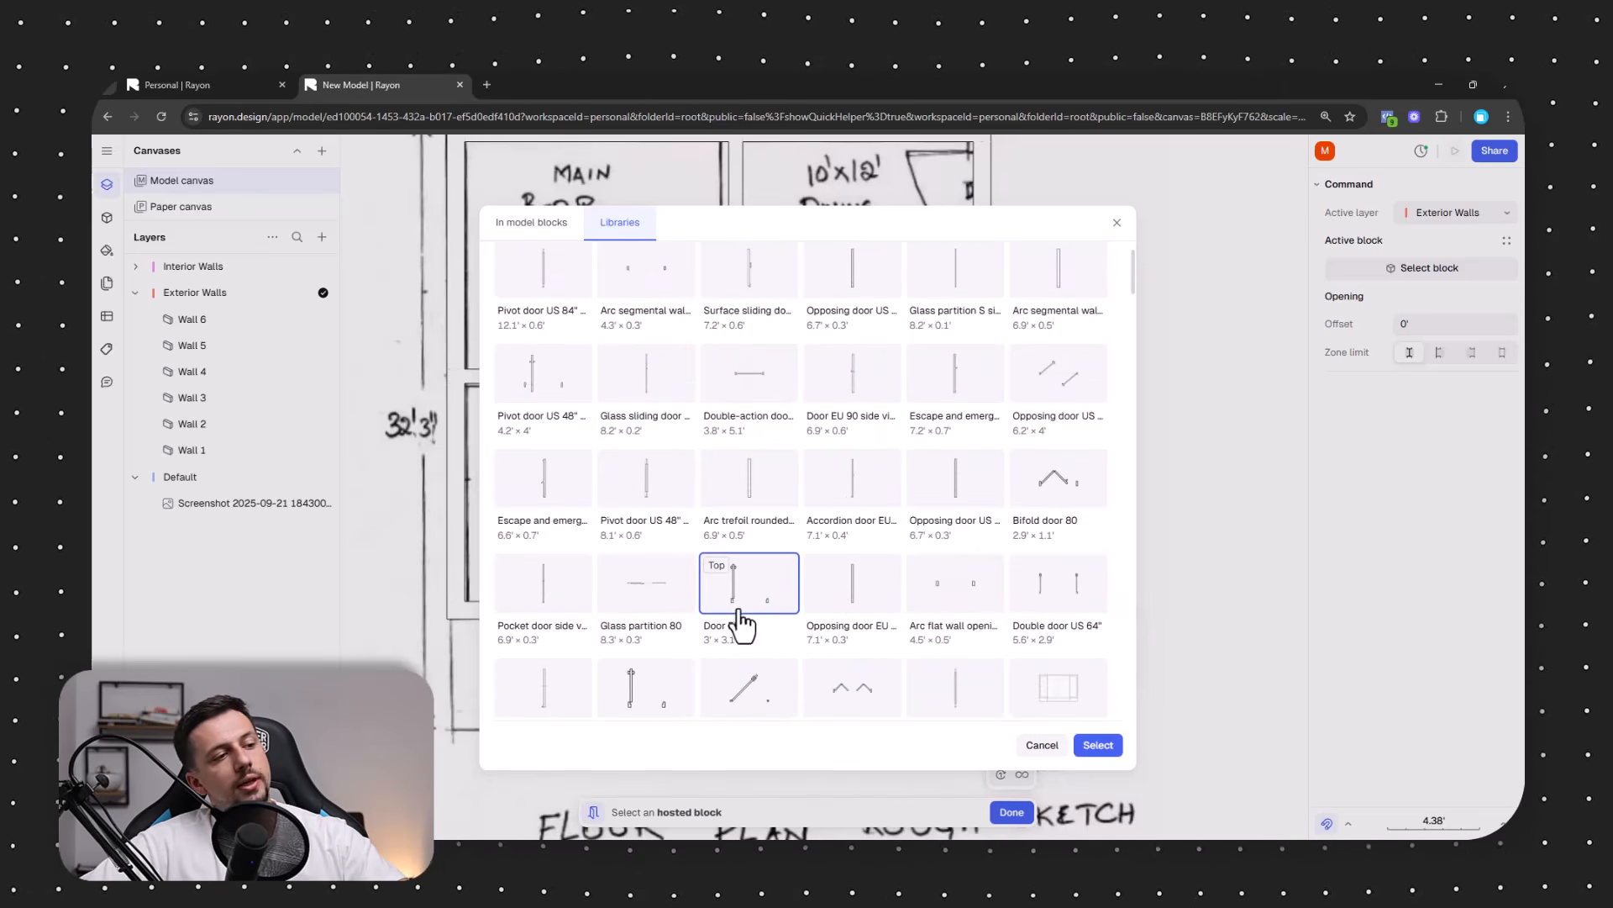
click(1098, 745)
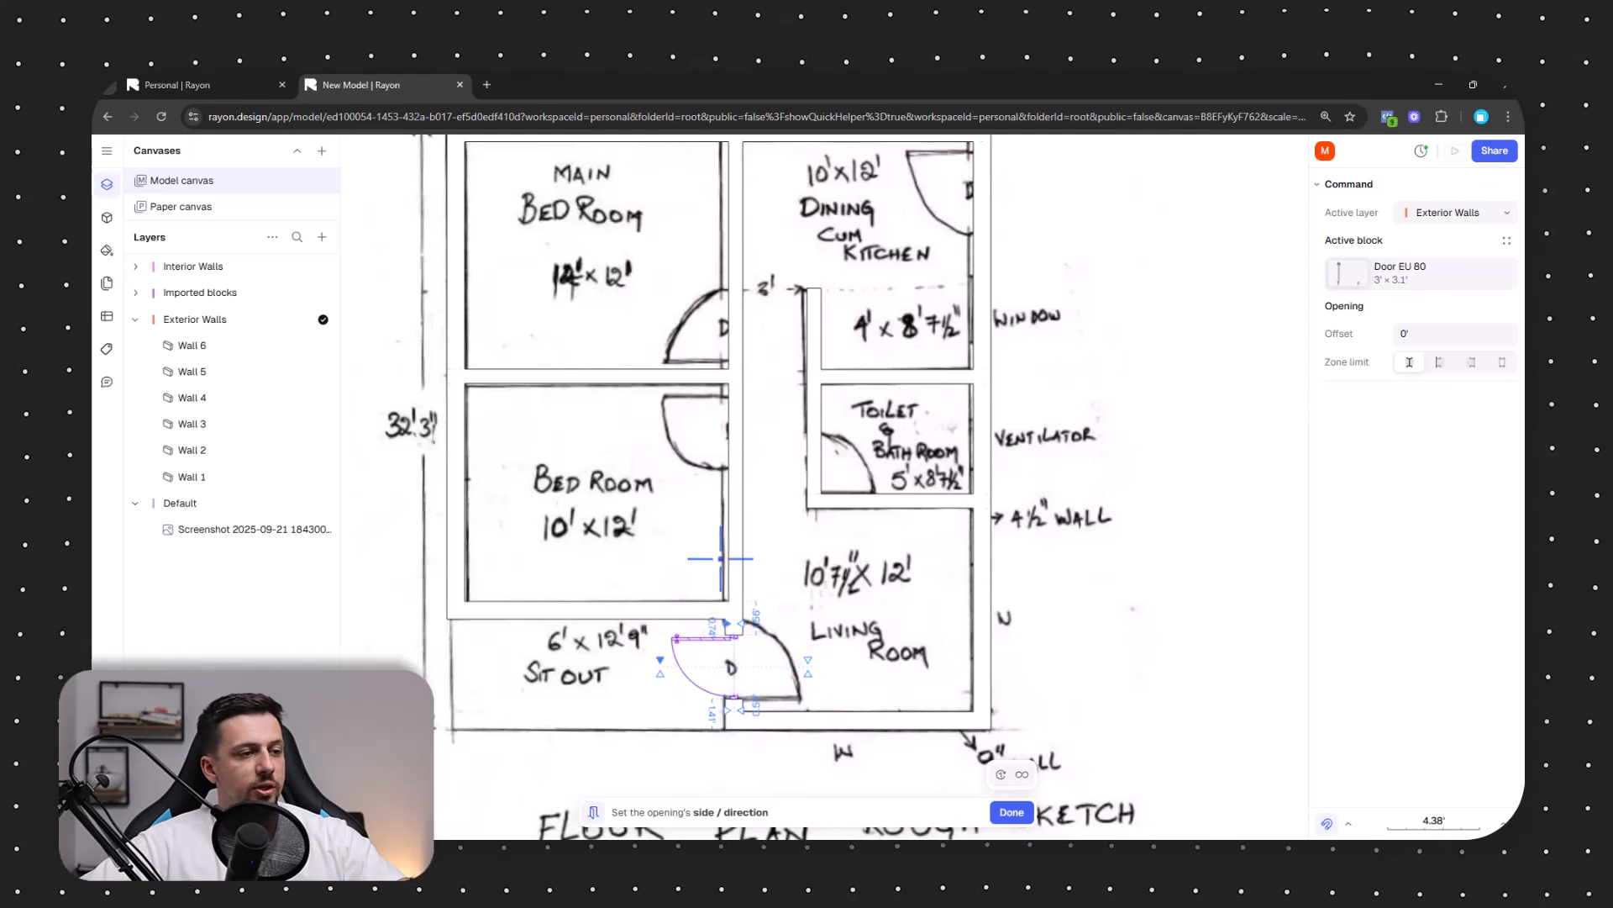
click(817, 699)
Try to stretch the living room entrance door one side at a time to about 3.74' by 3.84', and undo both resizes.
scroll(739, 659, up, 4)
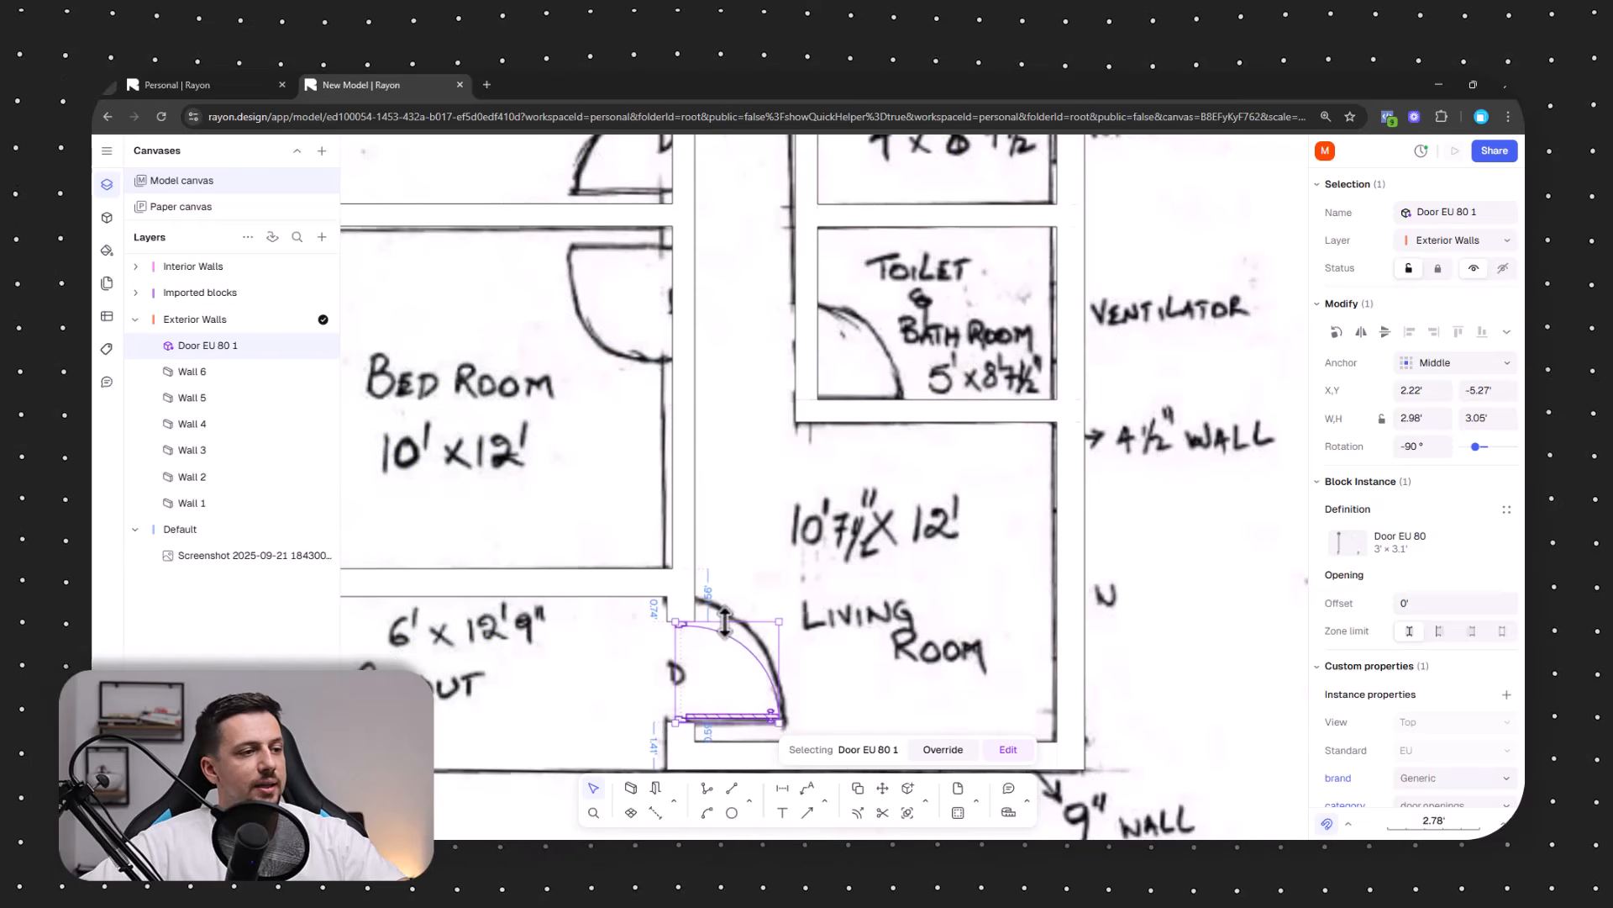
drag(724, 622, 724, 599)
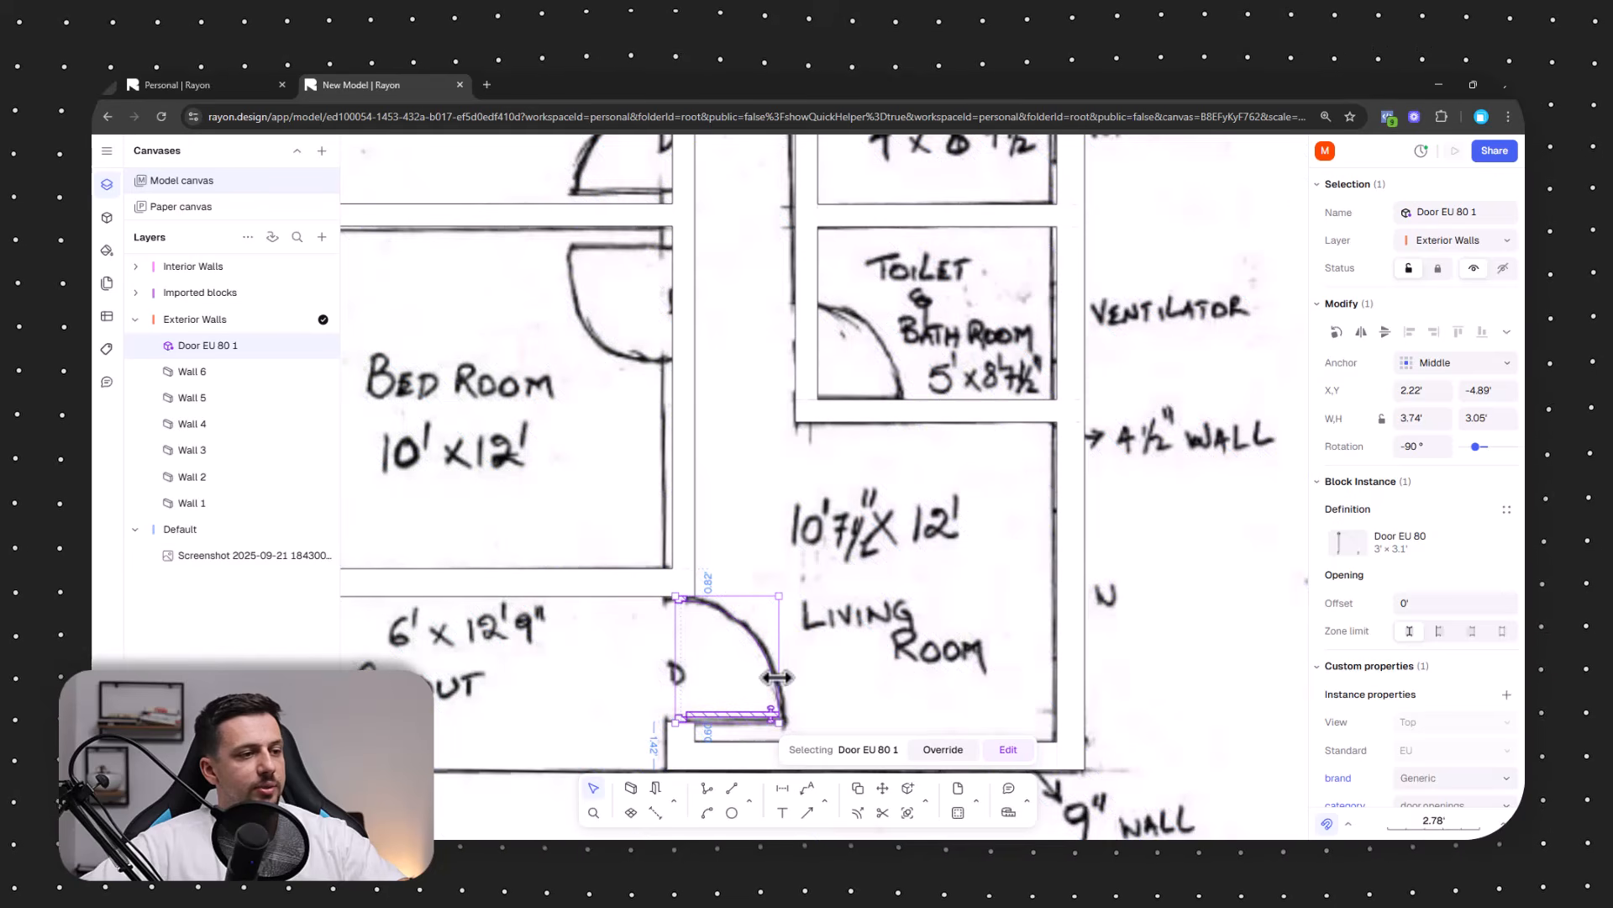
drag(779, 691, 811, 696)
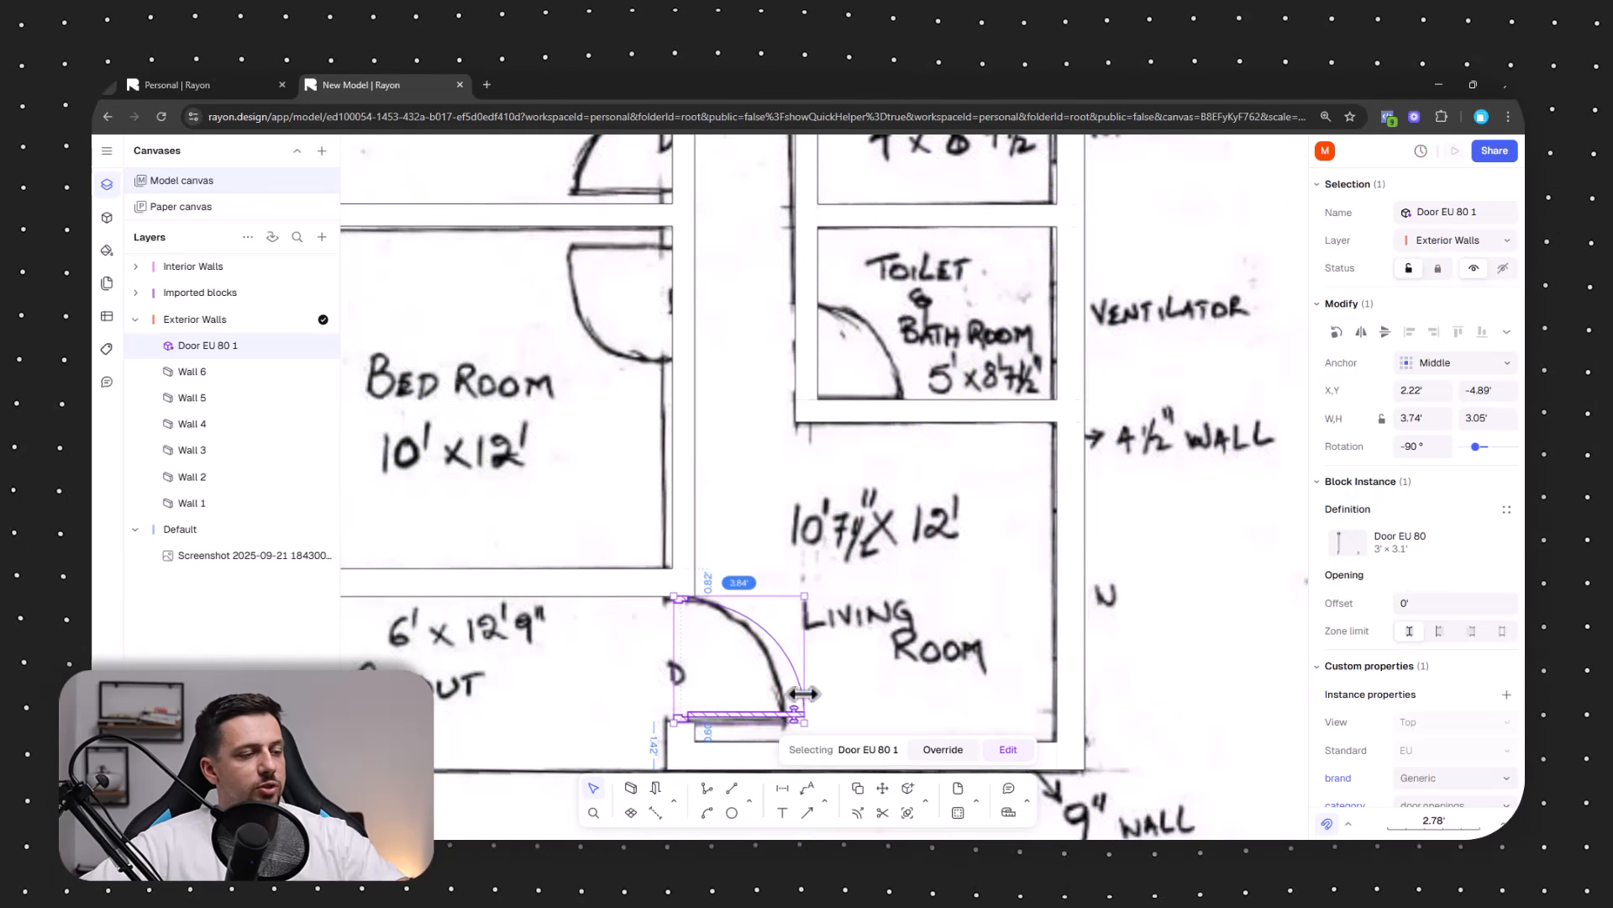
key(ctrl+z)
key(ctrl+z)
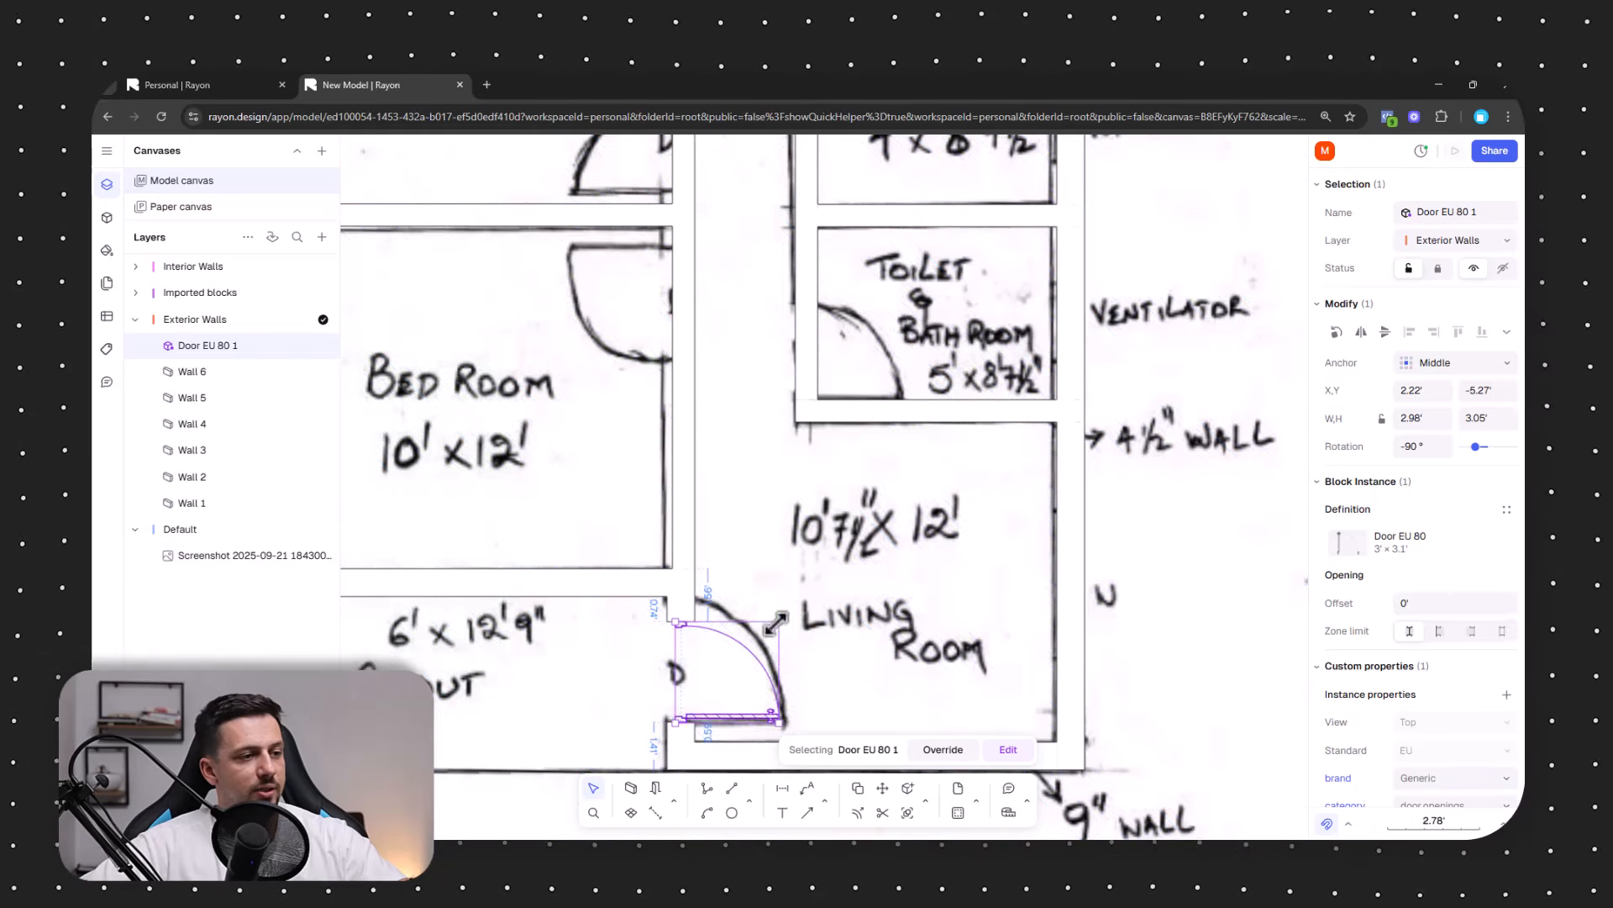
Enlarge the living room entrance door from its corner to about 3.61' by 3.69' to fit the sketched doorway.
drag(776, 620, 804, 603)
scroll(874, 555, down, 3)
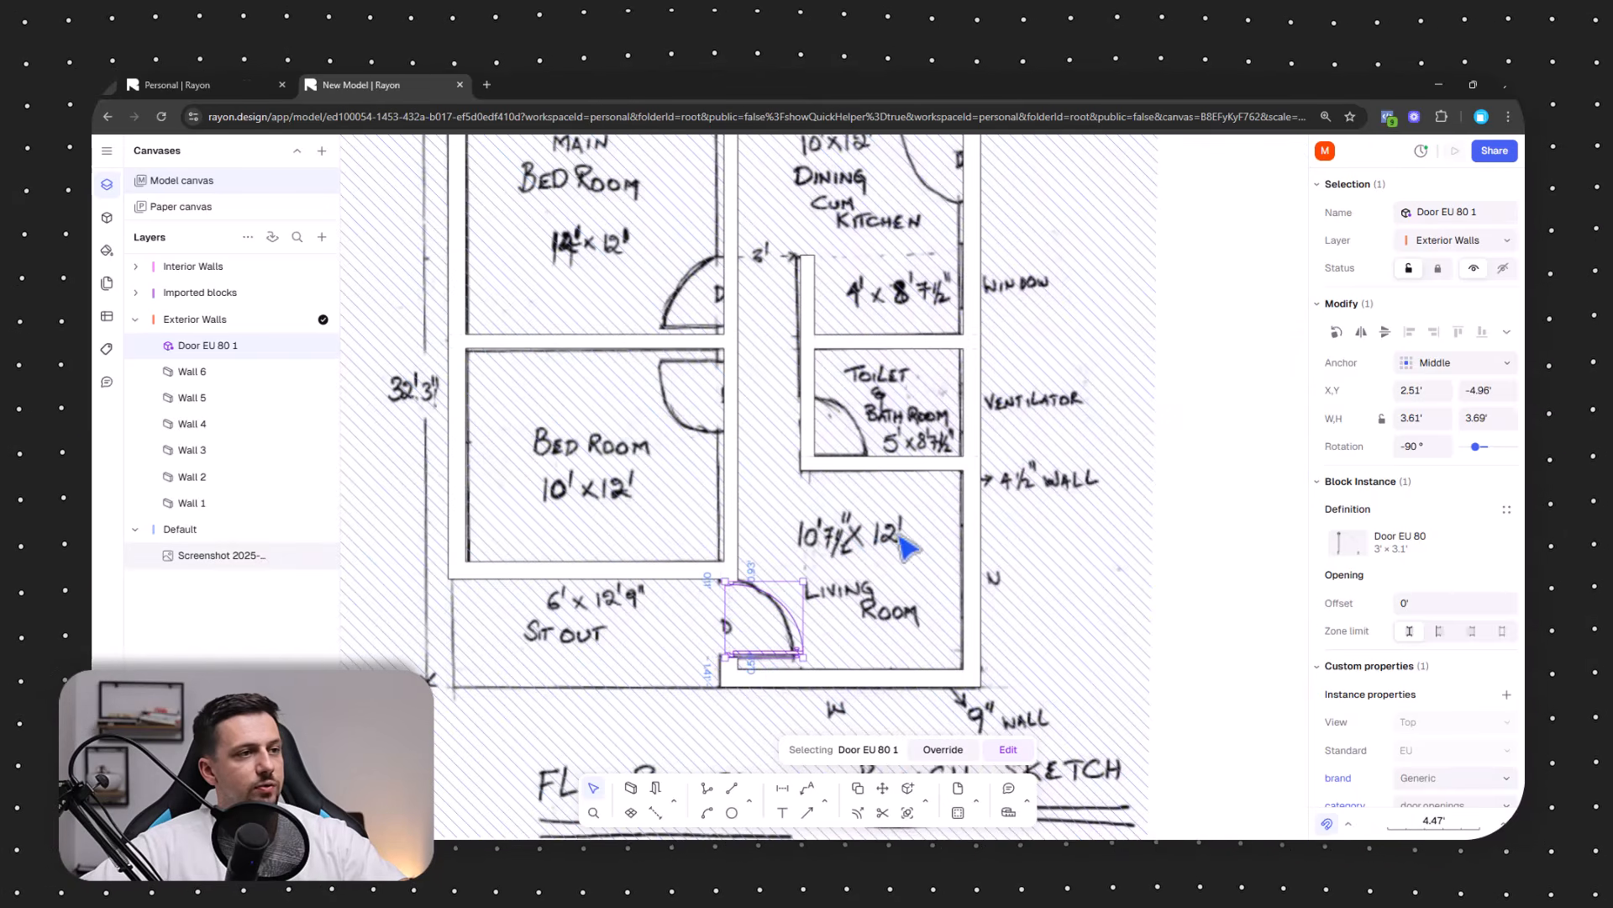
scroll(817, 534, up, 3)
Try to copy the entrance door to the lower bedroom's doorway, and delete the copy.
middle_drag(817, 542, 955, 578)
scroll(953, 571, down, 3)
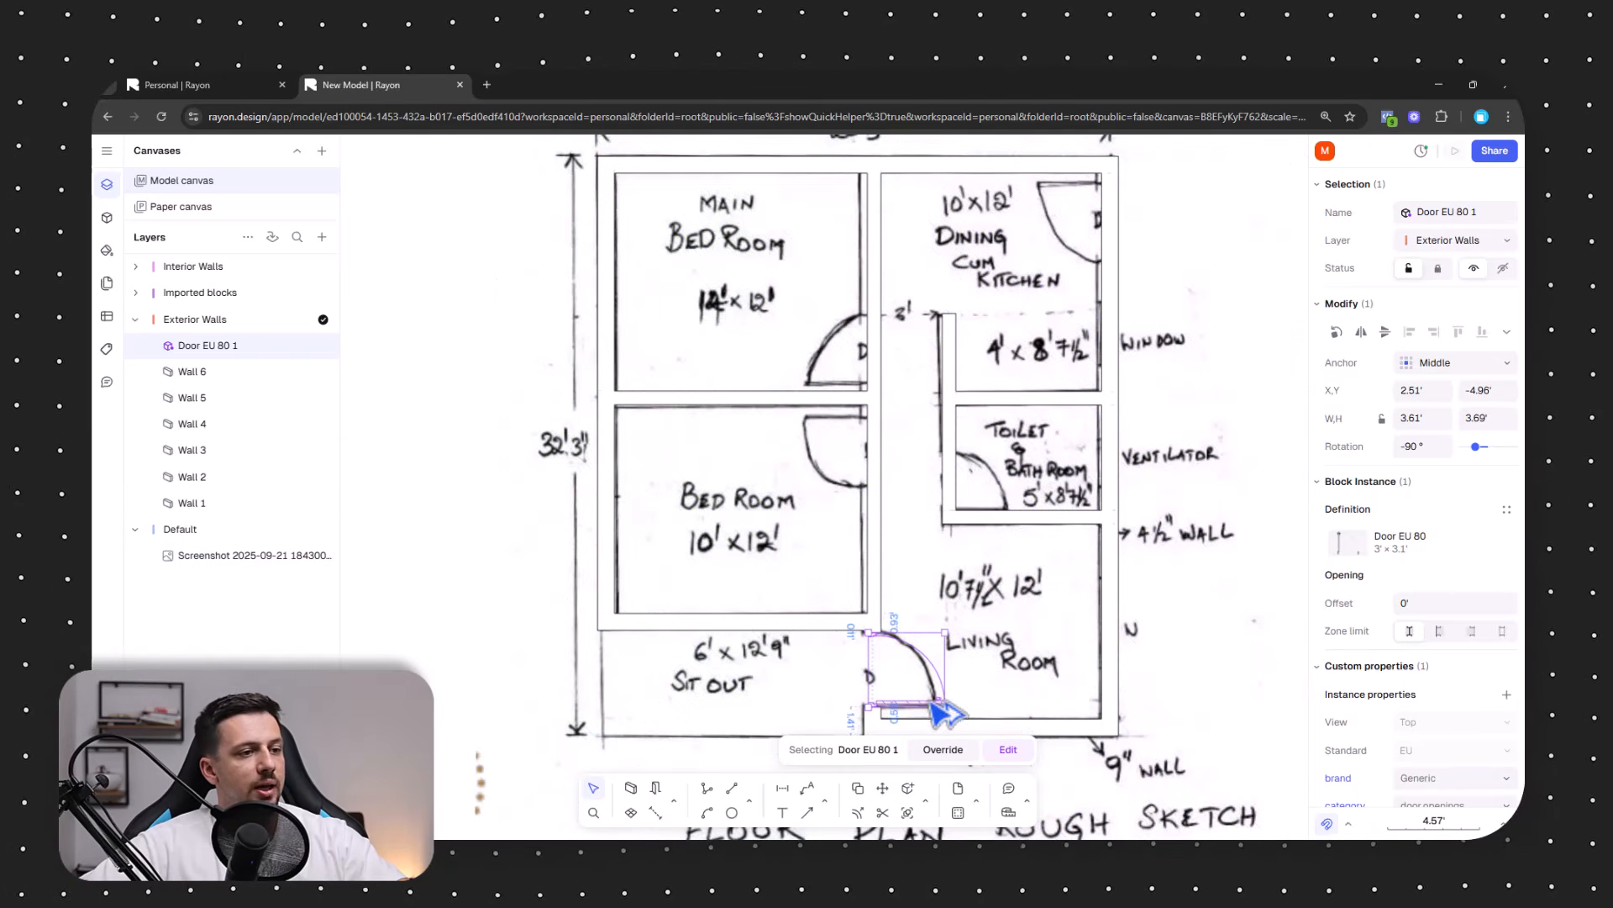
alt+drag(931, 705, 882, 489)
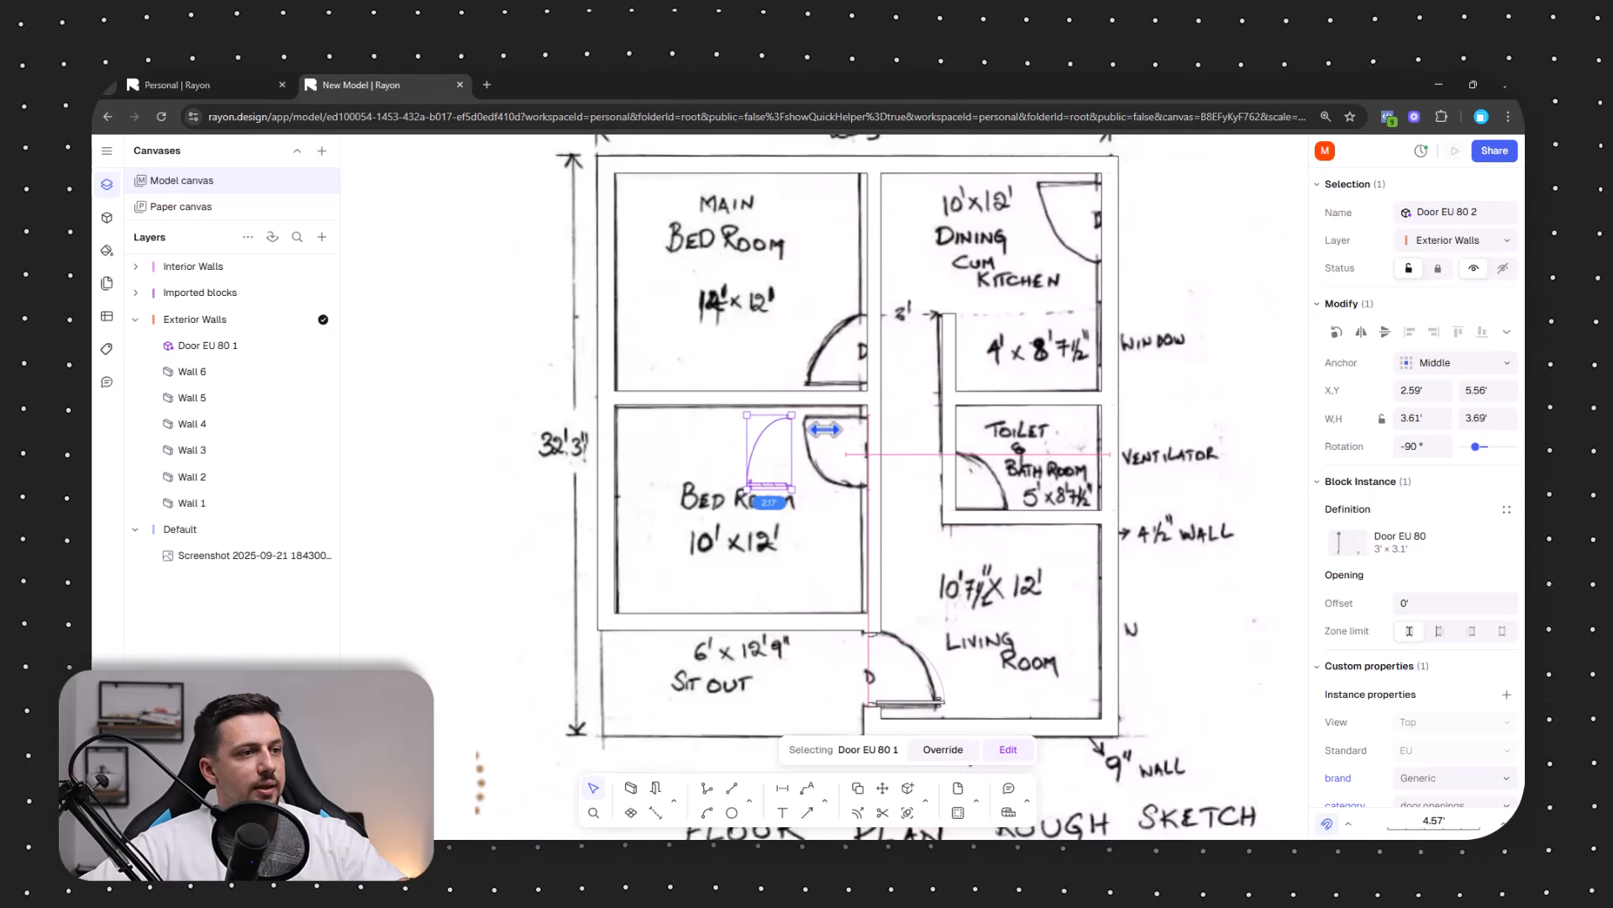
key(Delete)
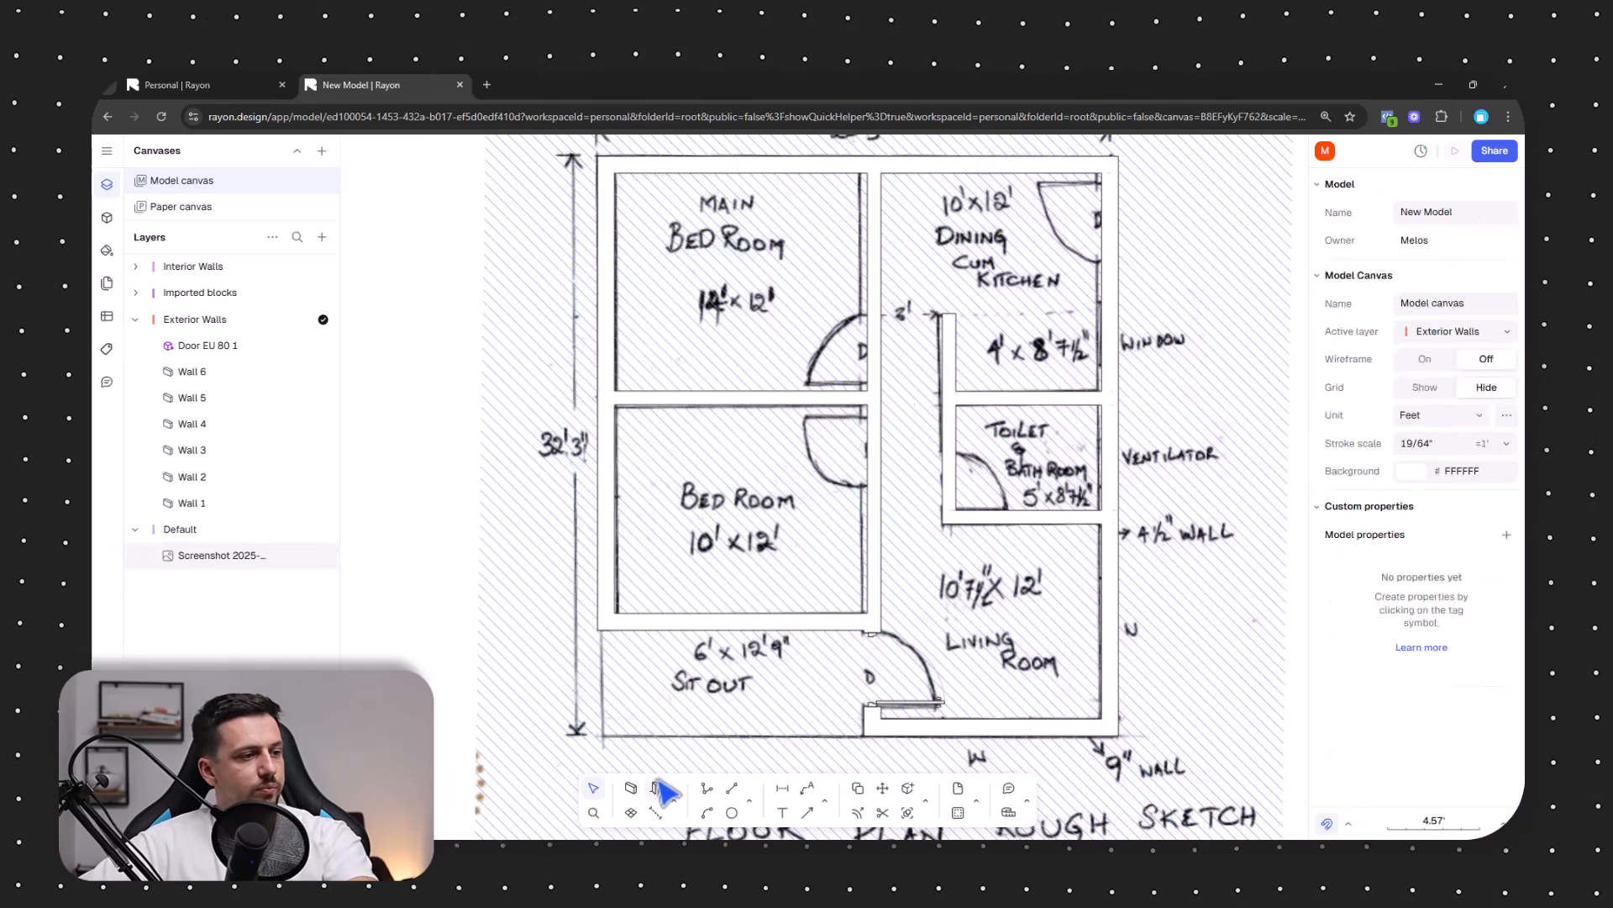
Insert a Door EU 80 in the lower bedroom's doorway, swinging into the bedroom with its leaf on the upper side, and enlarge it to about 3.52' by 3.6'.
click(655, 788)
scroll(874, 462, up, 3)
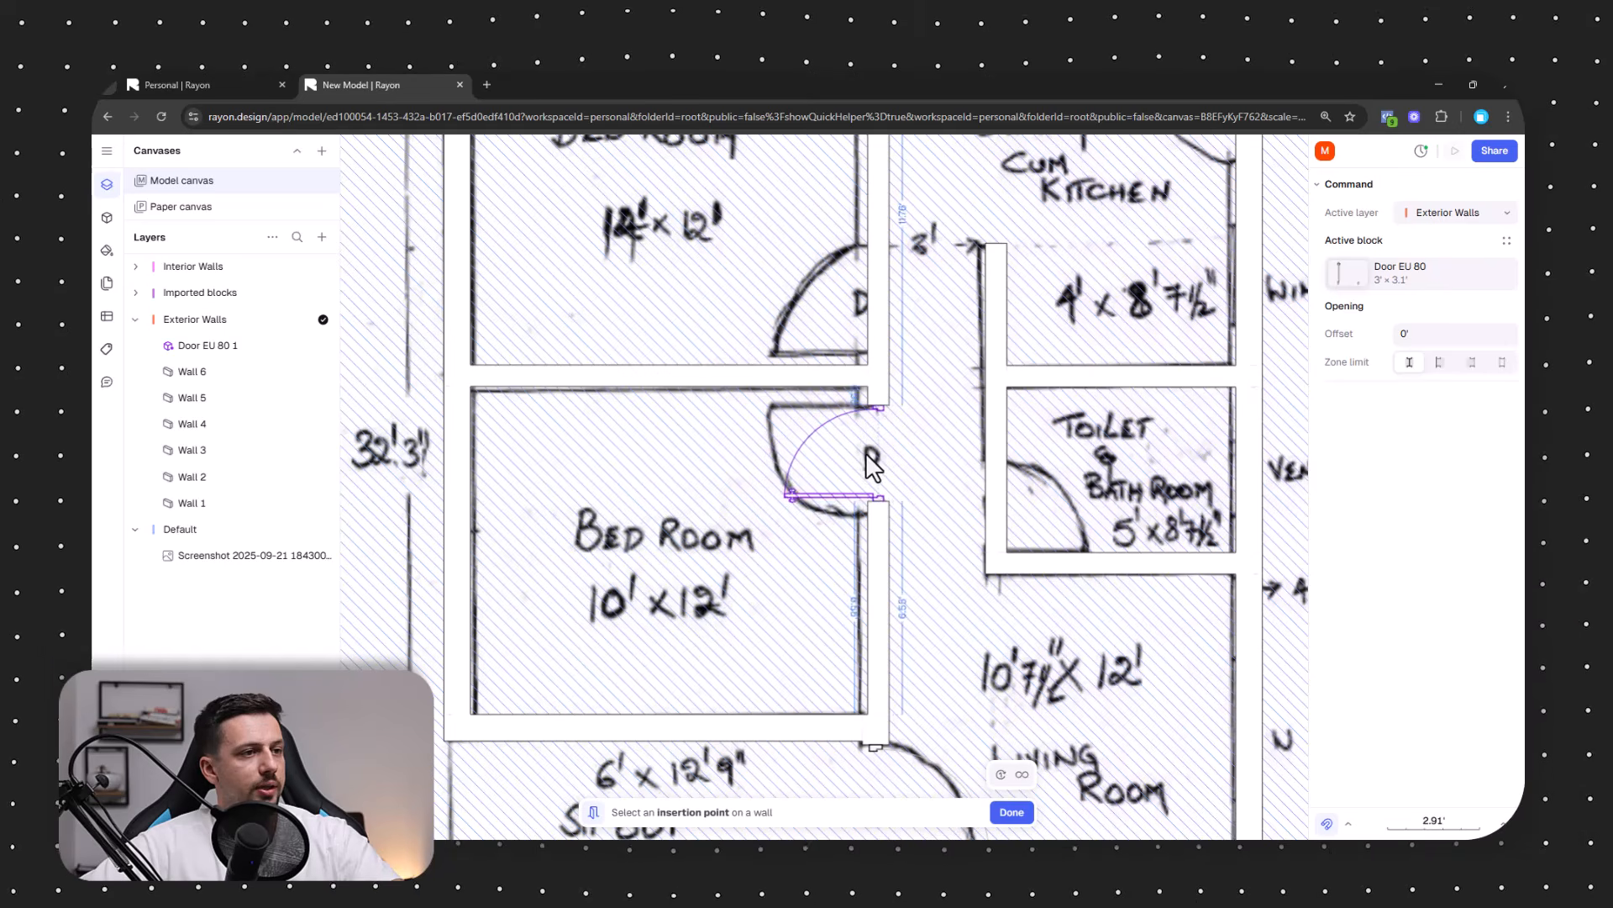
click(876, 460)
click(782, 428)
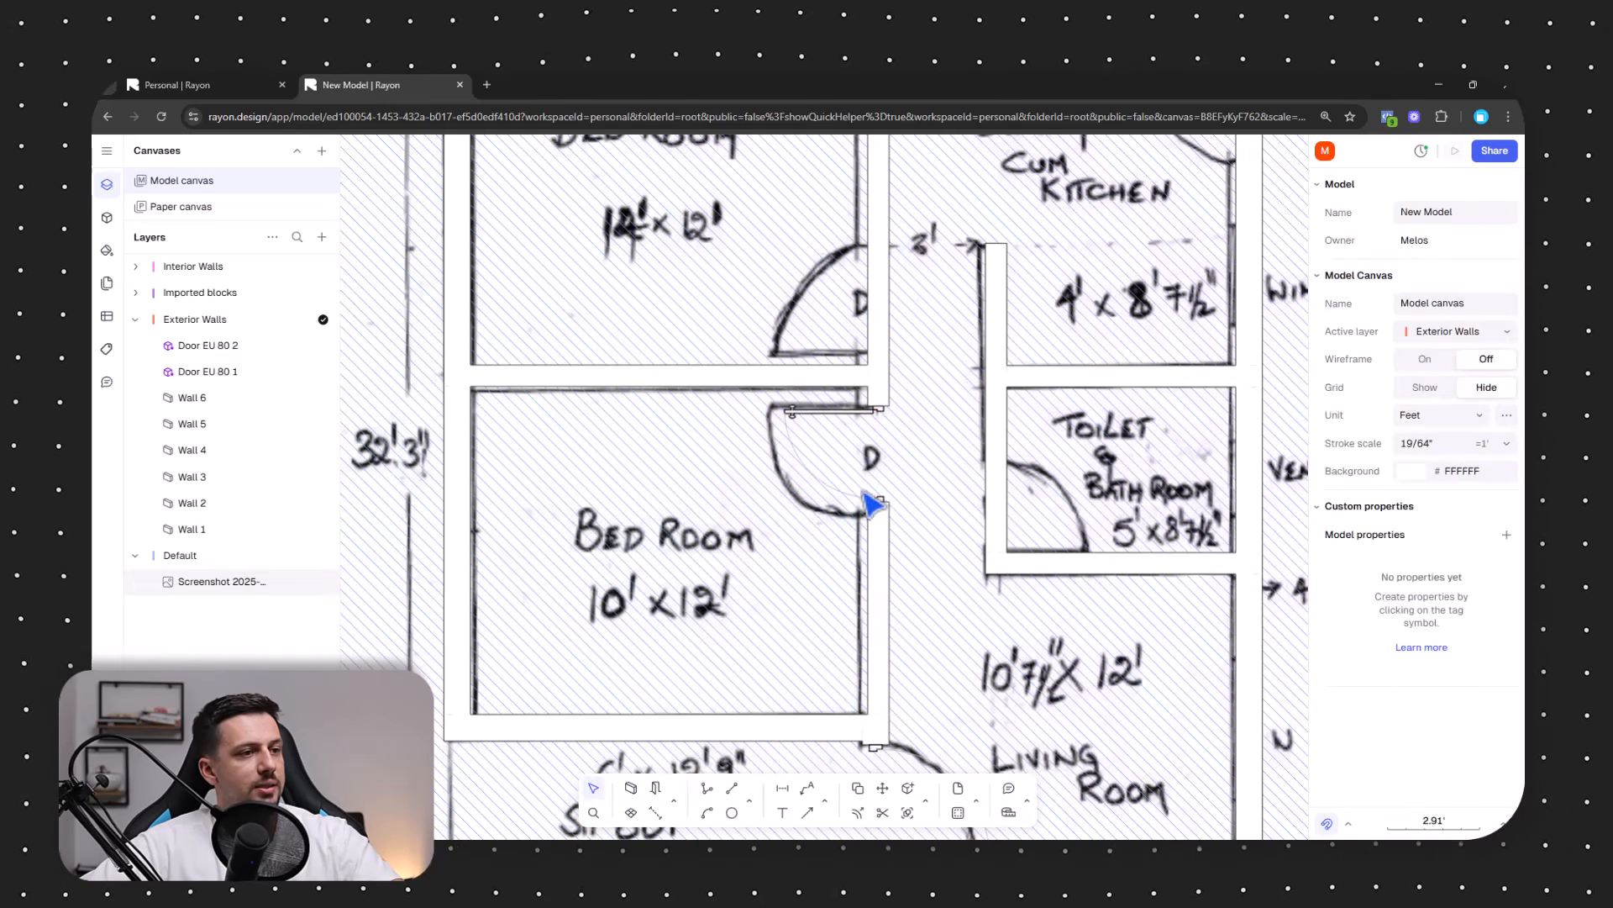
click(882, 507)
click(886, 509)
click(821, 457)
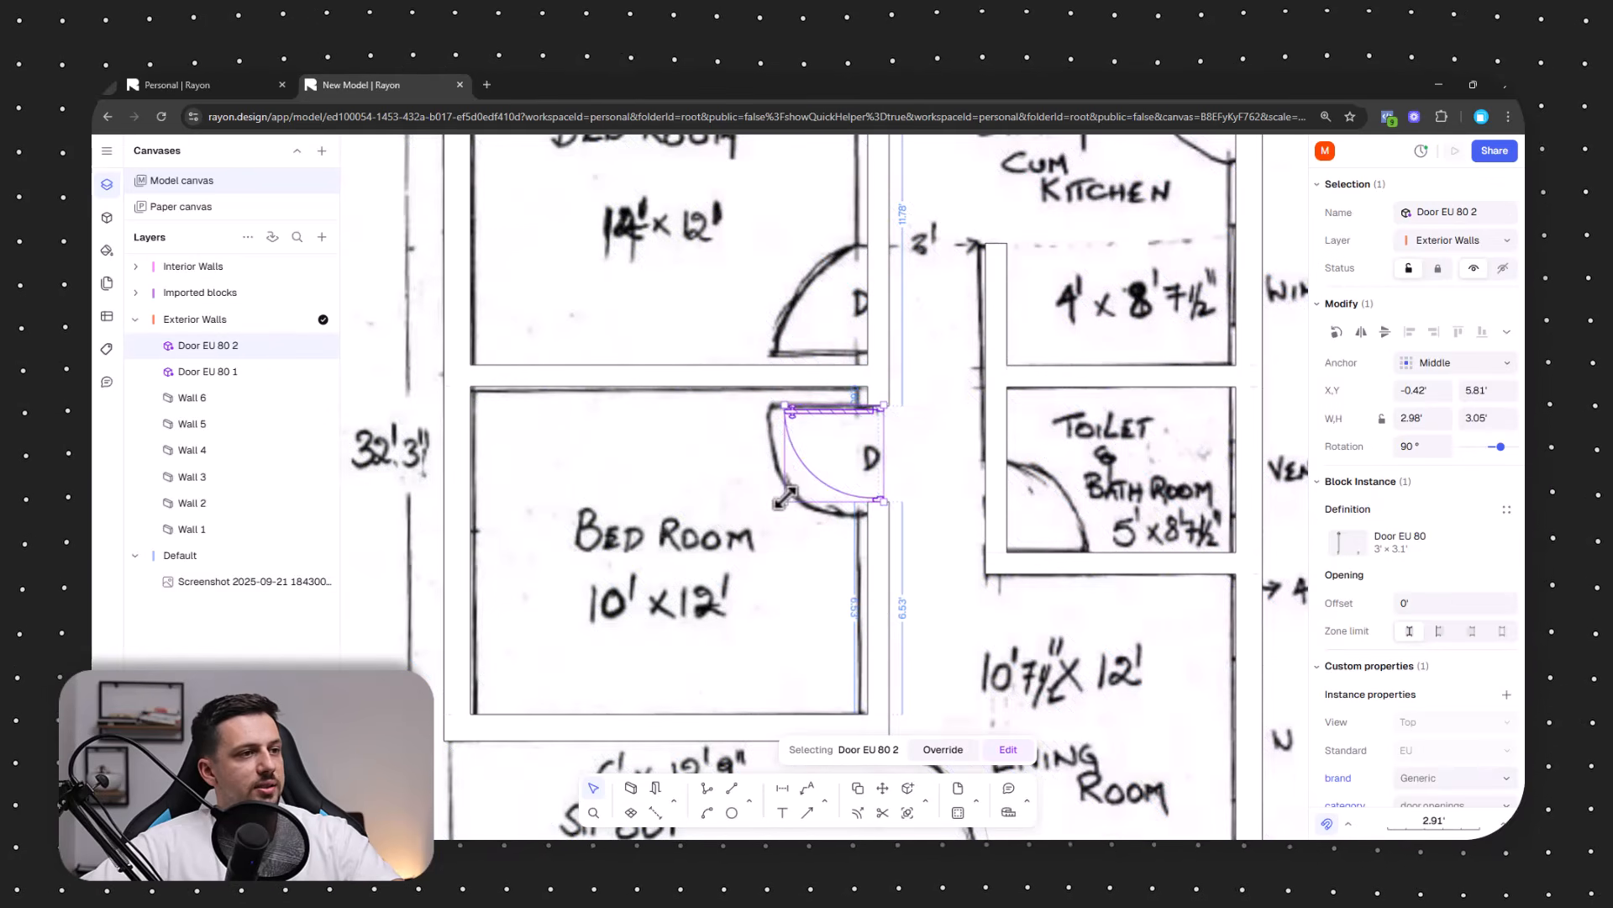
middle_drag(959, 533, 873, 560)
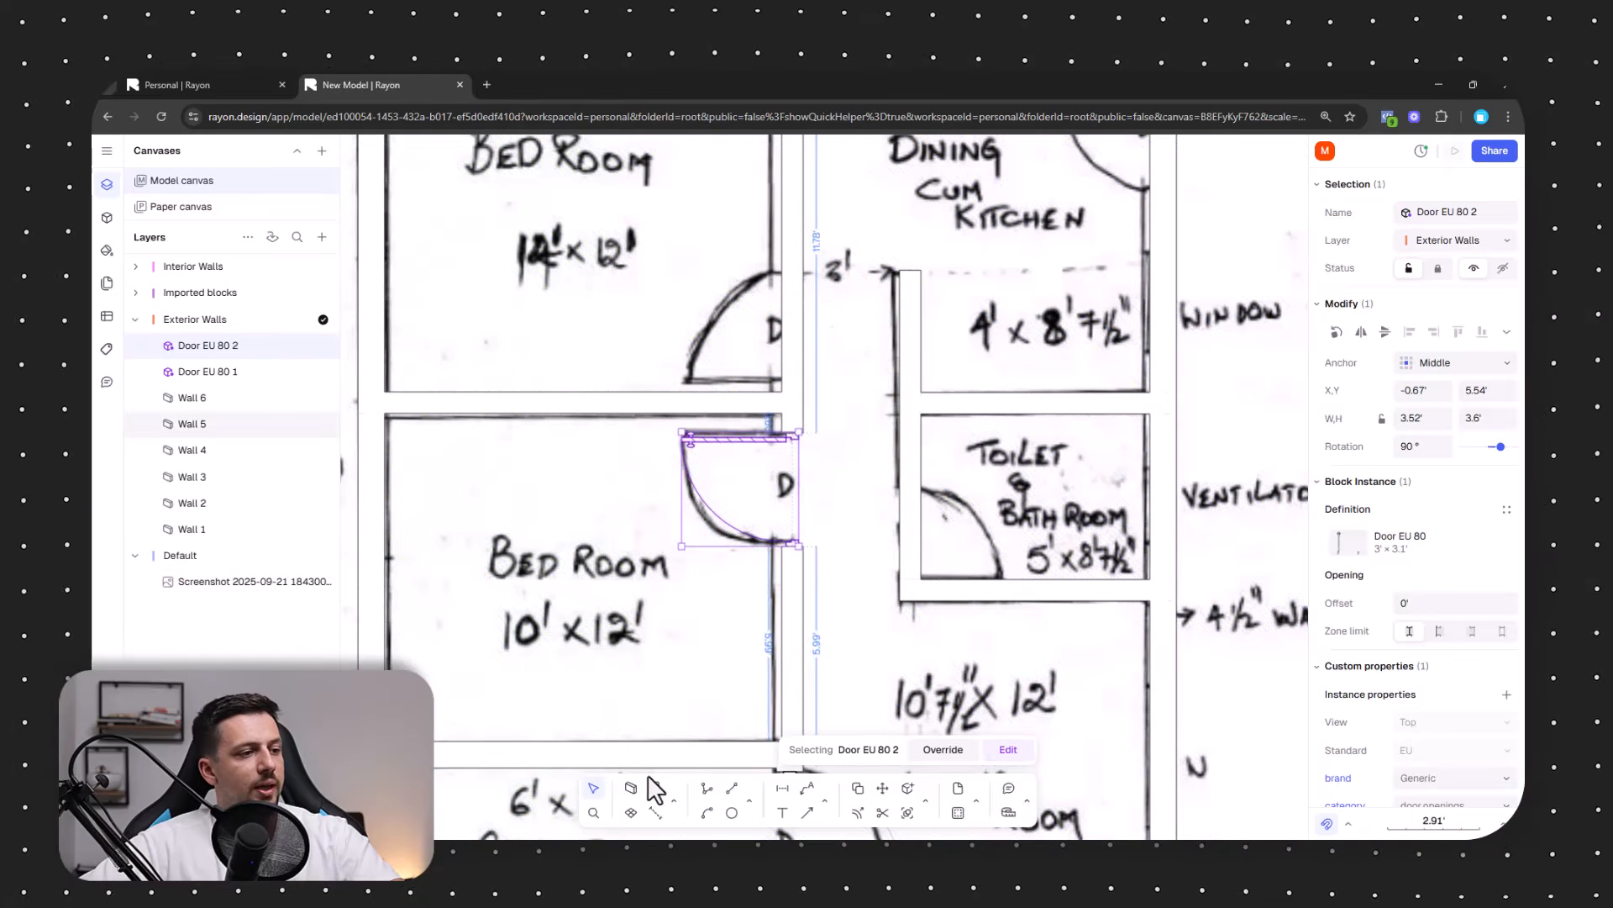
Insert a Door EU 80 in the toilet's corridor wall, swinging into the toilet as in the sketch.
click(655, 787)
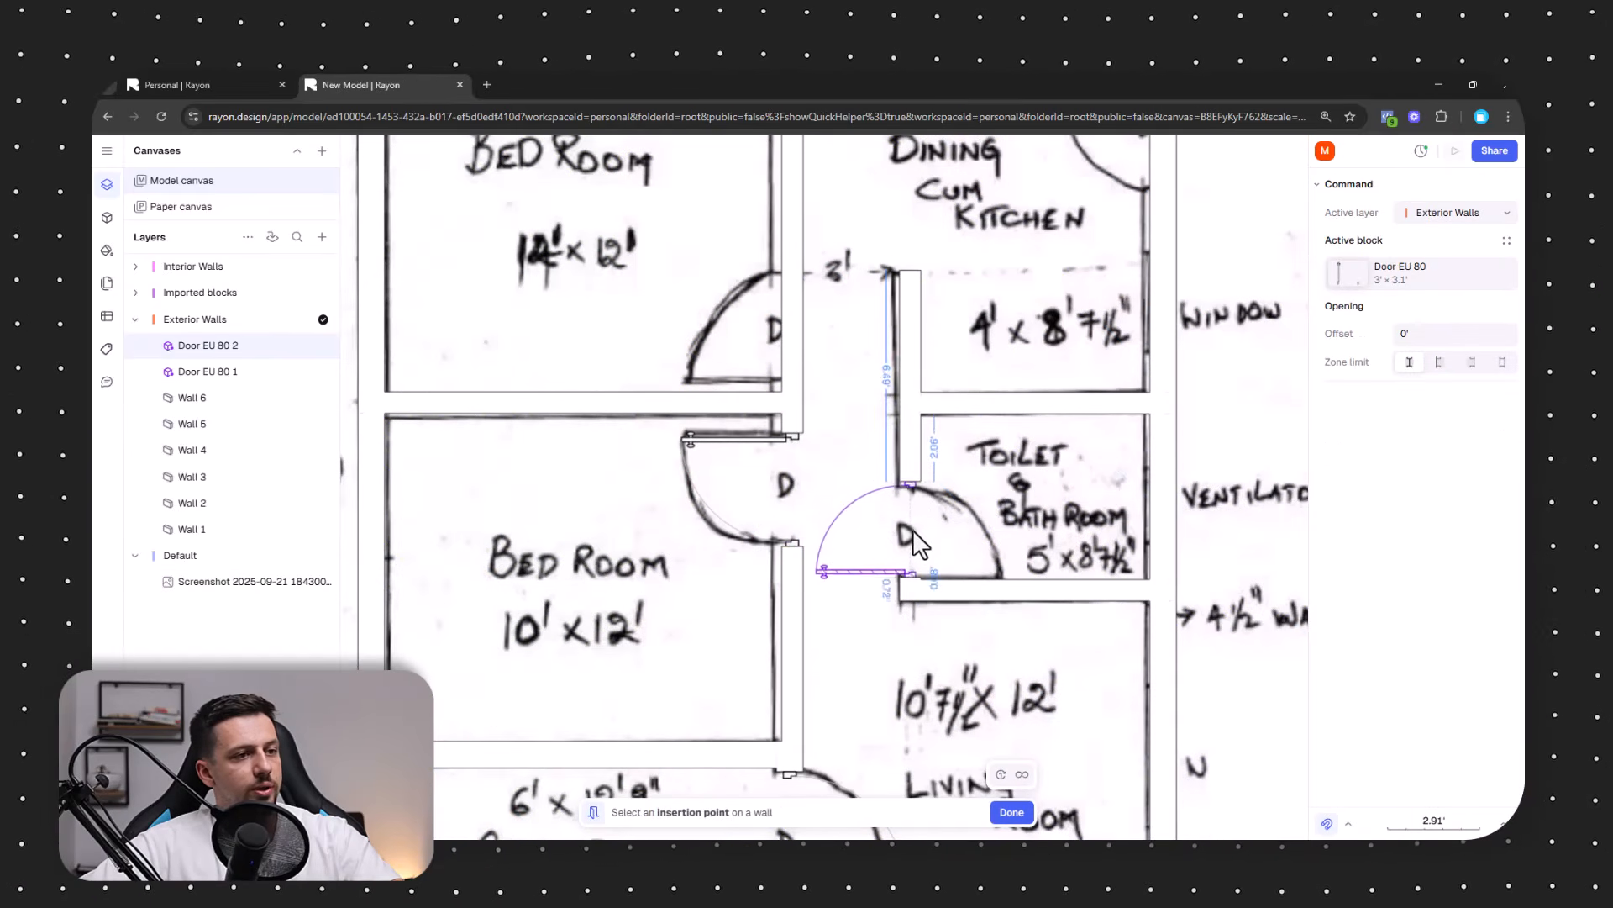
click(910, 535)
click(1011, 586)
Insert Door EU 80 openings in the main bedroom's doorway and the kitchen's exterior doorway, both swinging into the rooms as sketched.
middle_drag(1001, 396, 850, 558)
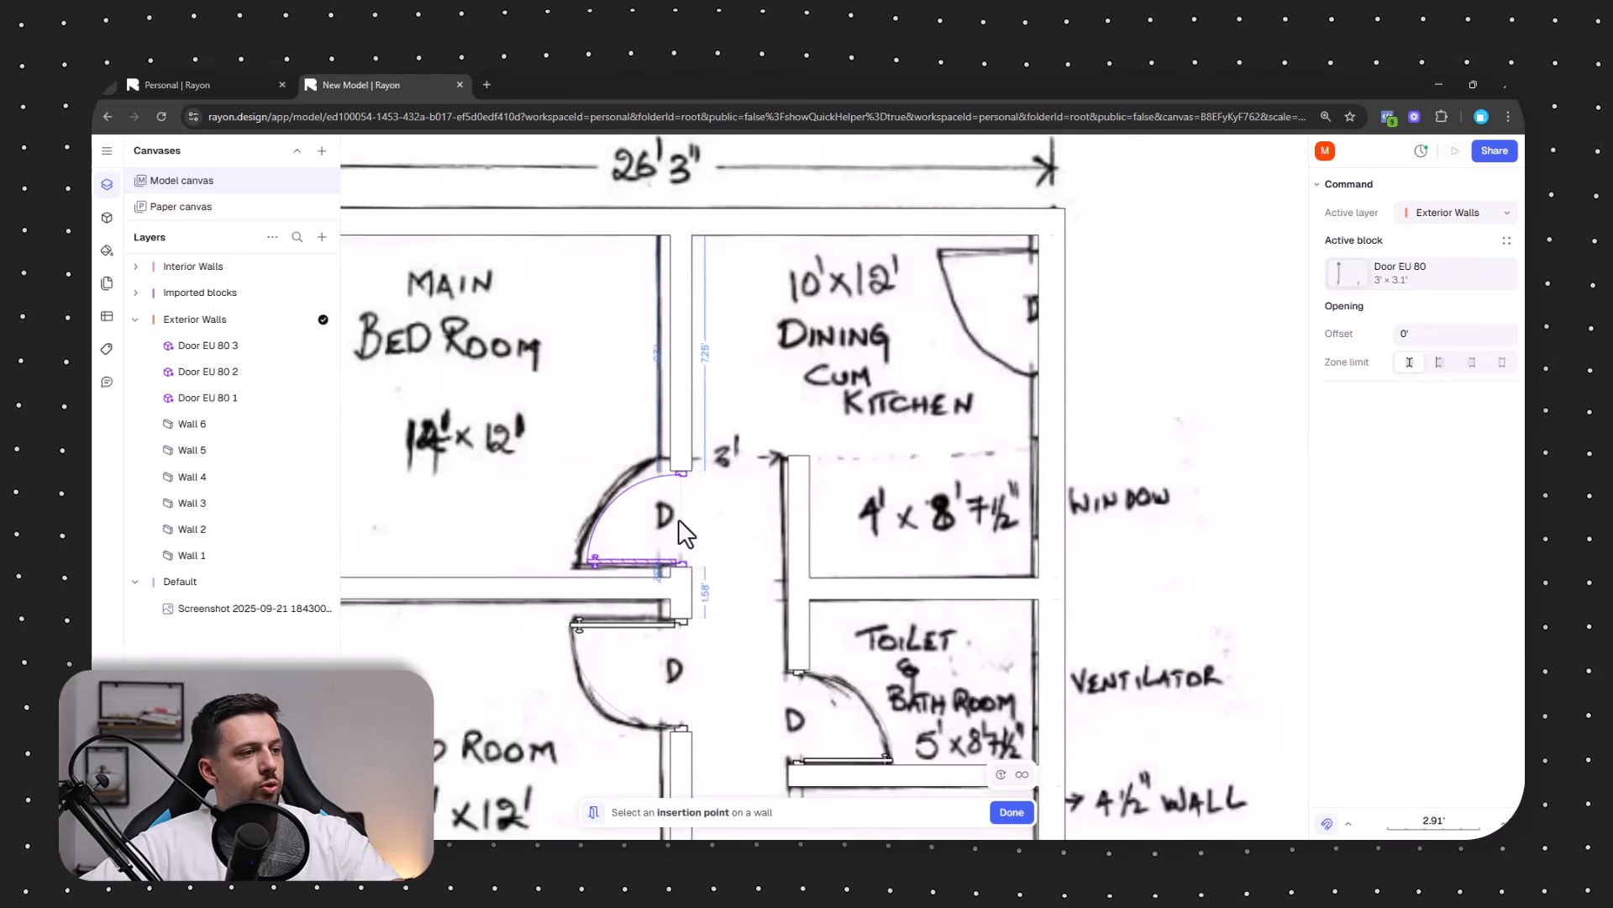
click(597, 469)
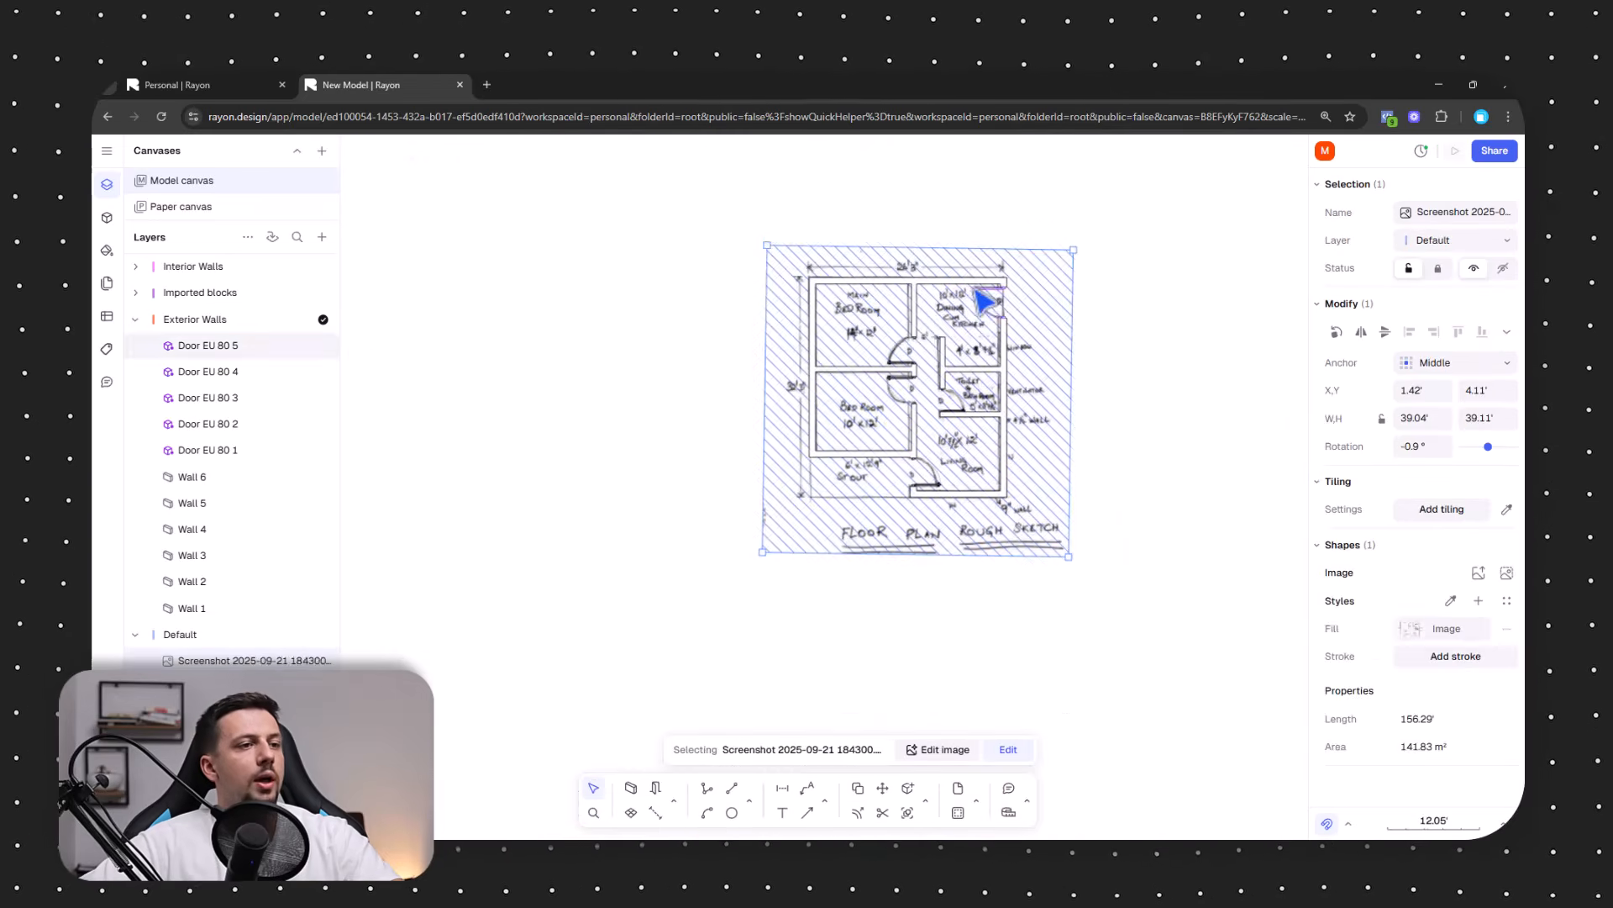
middle_drag(966, 363, 938, 376)
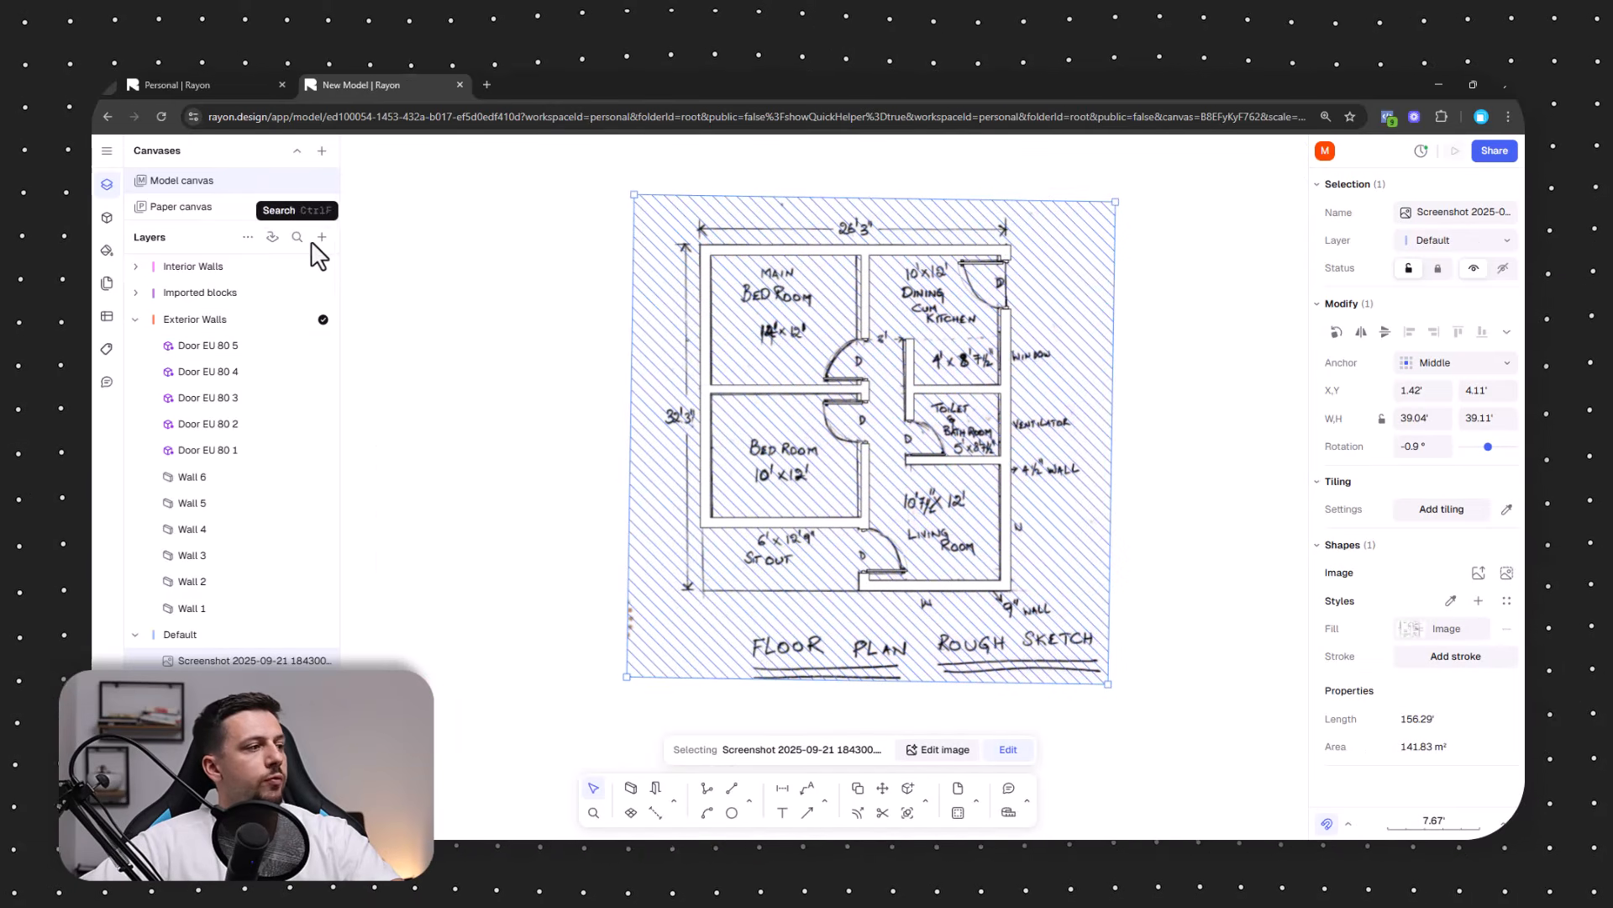
Create a layer named Doors and move all five doors from the Exterior Walls layer into it.
click(335, 268)
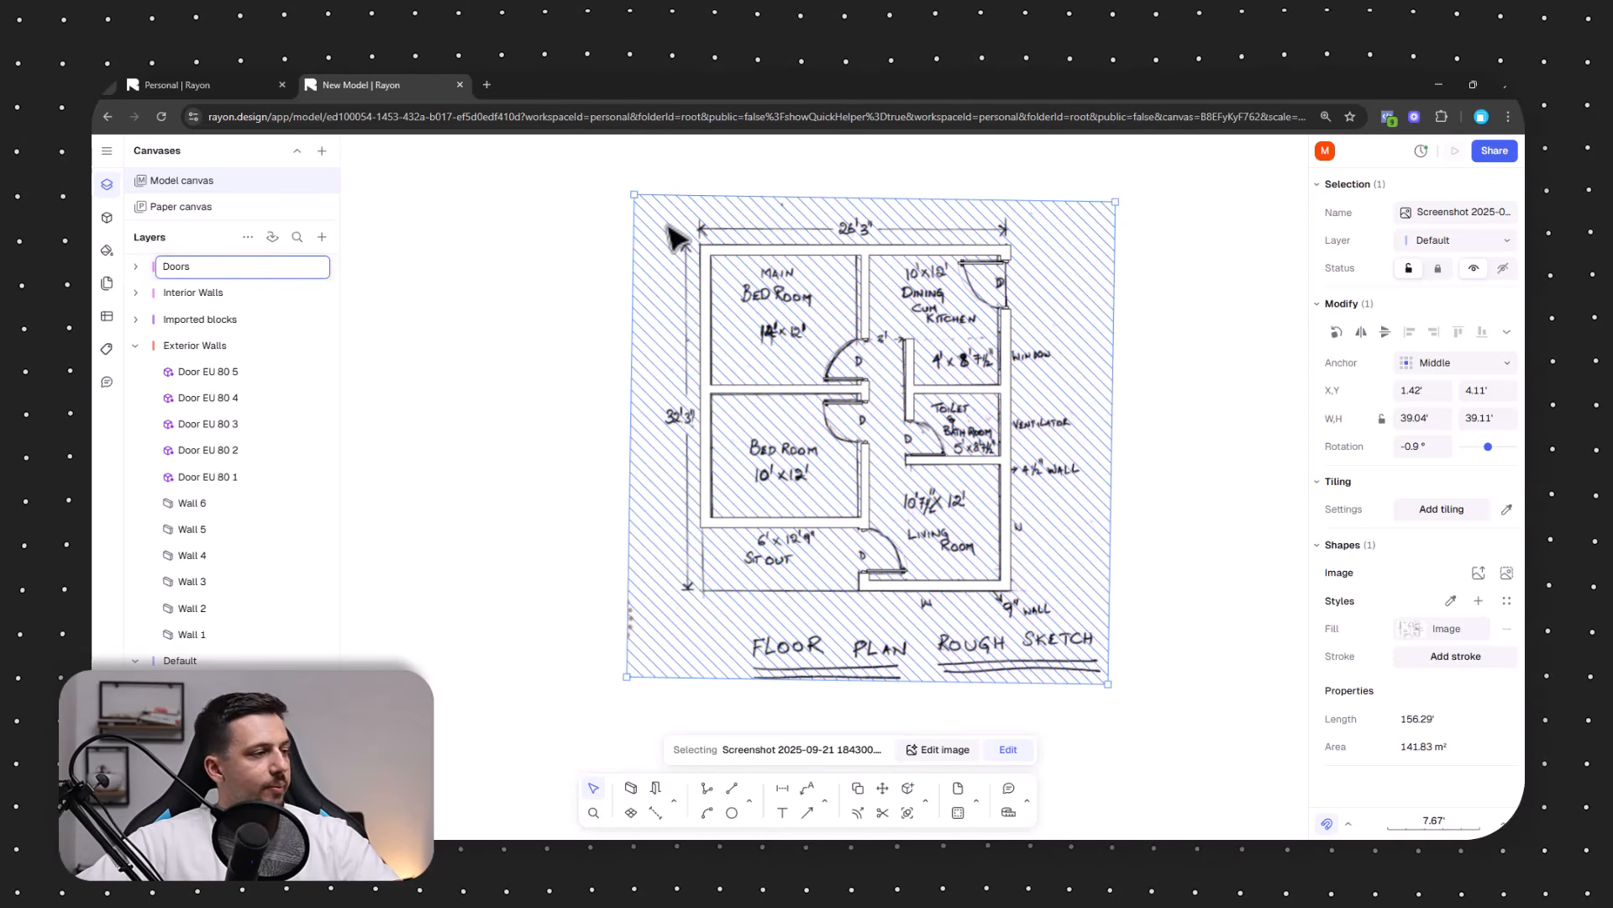
key(Return)
click(225, 477)
shift+click(221, 374)
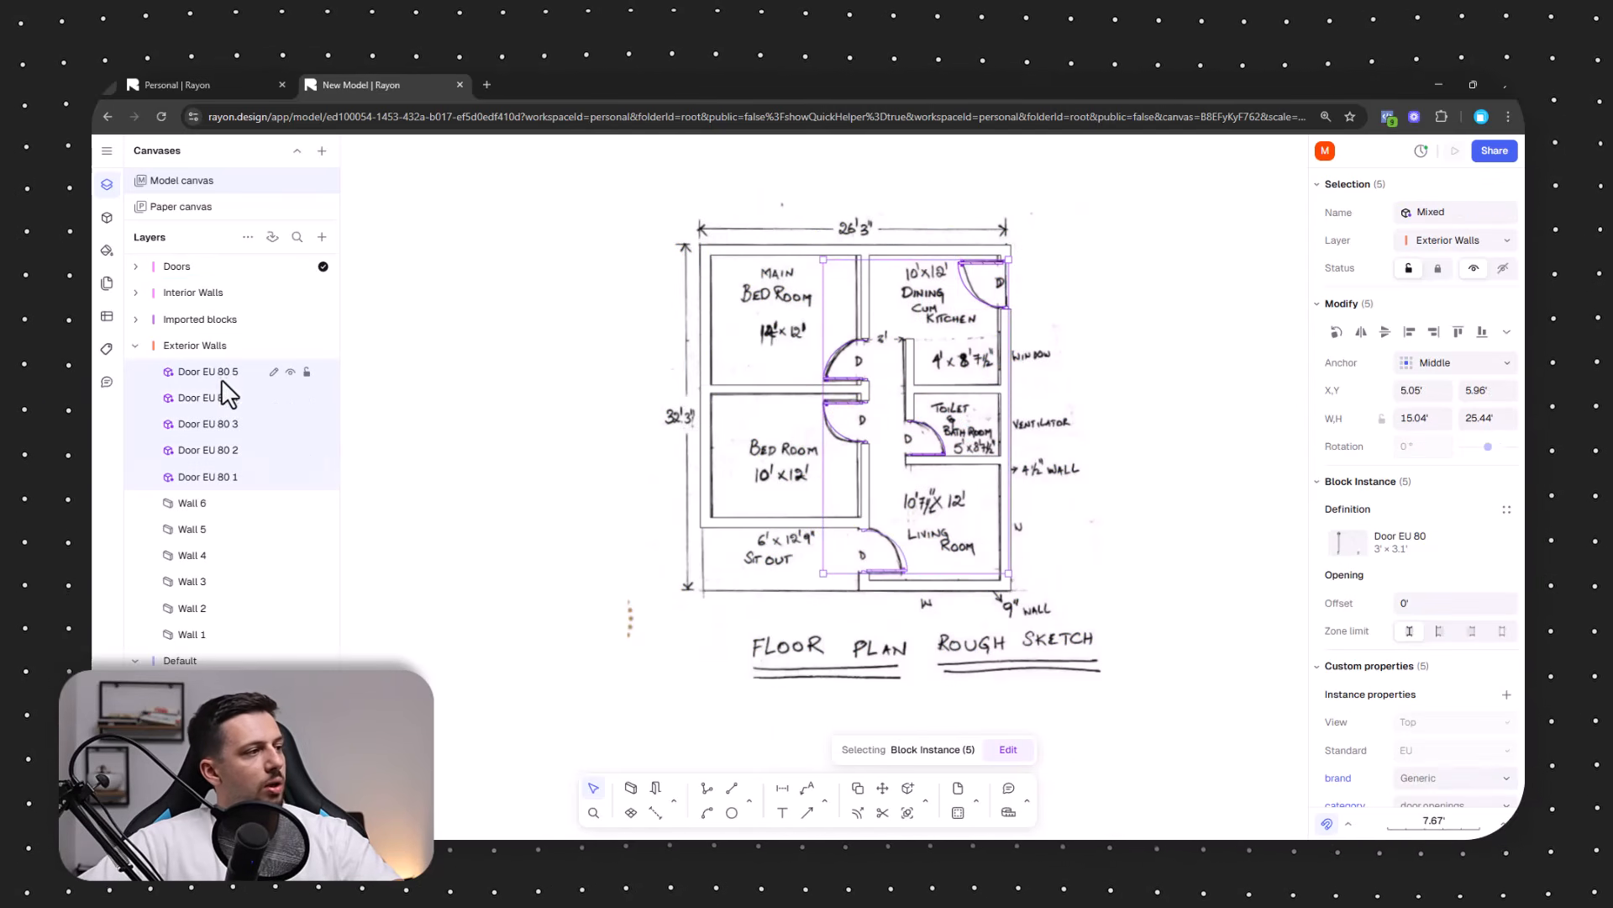
drag(239, 395, 193, 270)
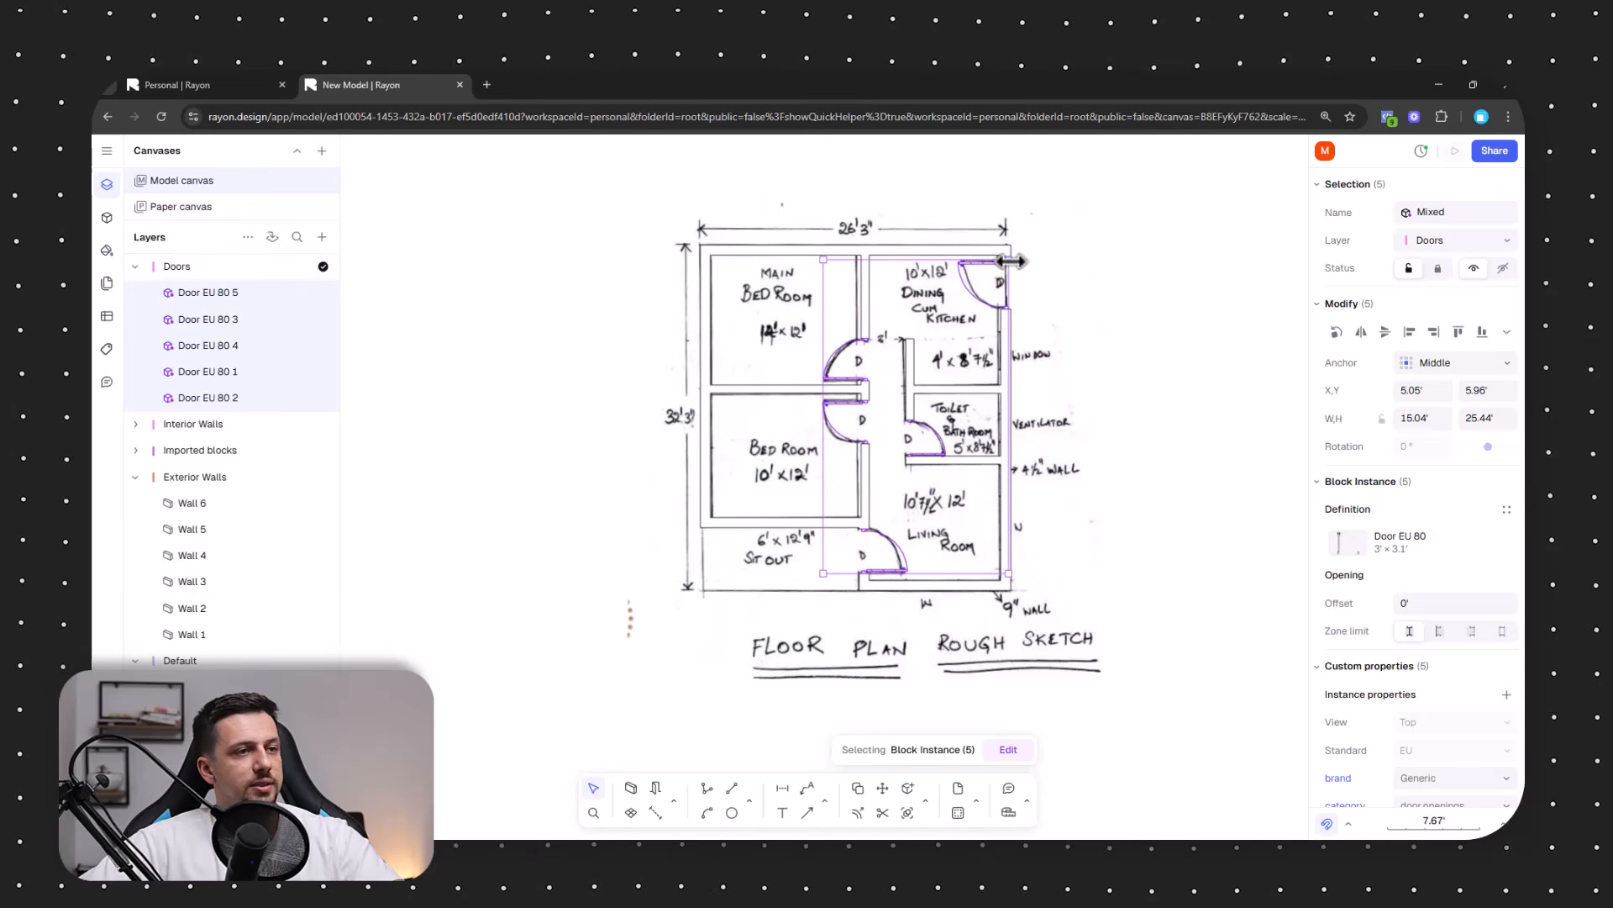
Add another layer and name it Windows.
click(321, 237)
click(358, 267)
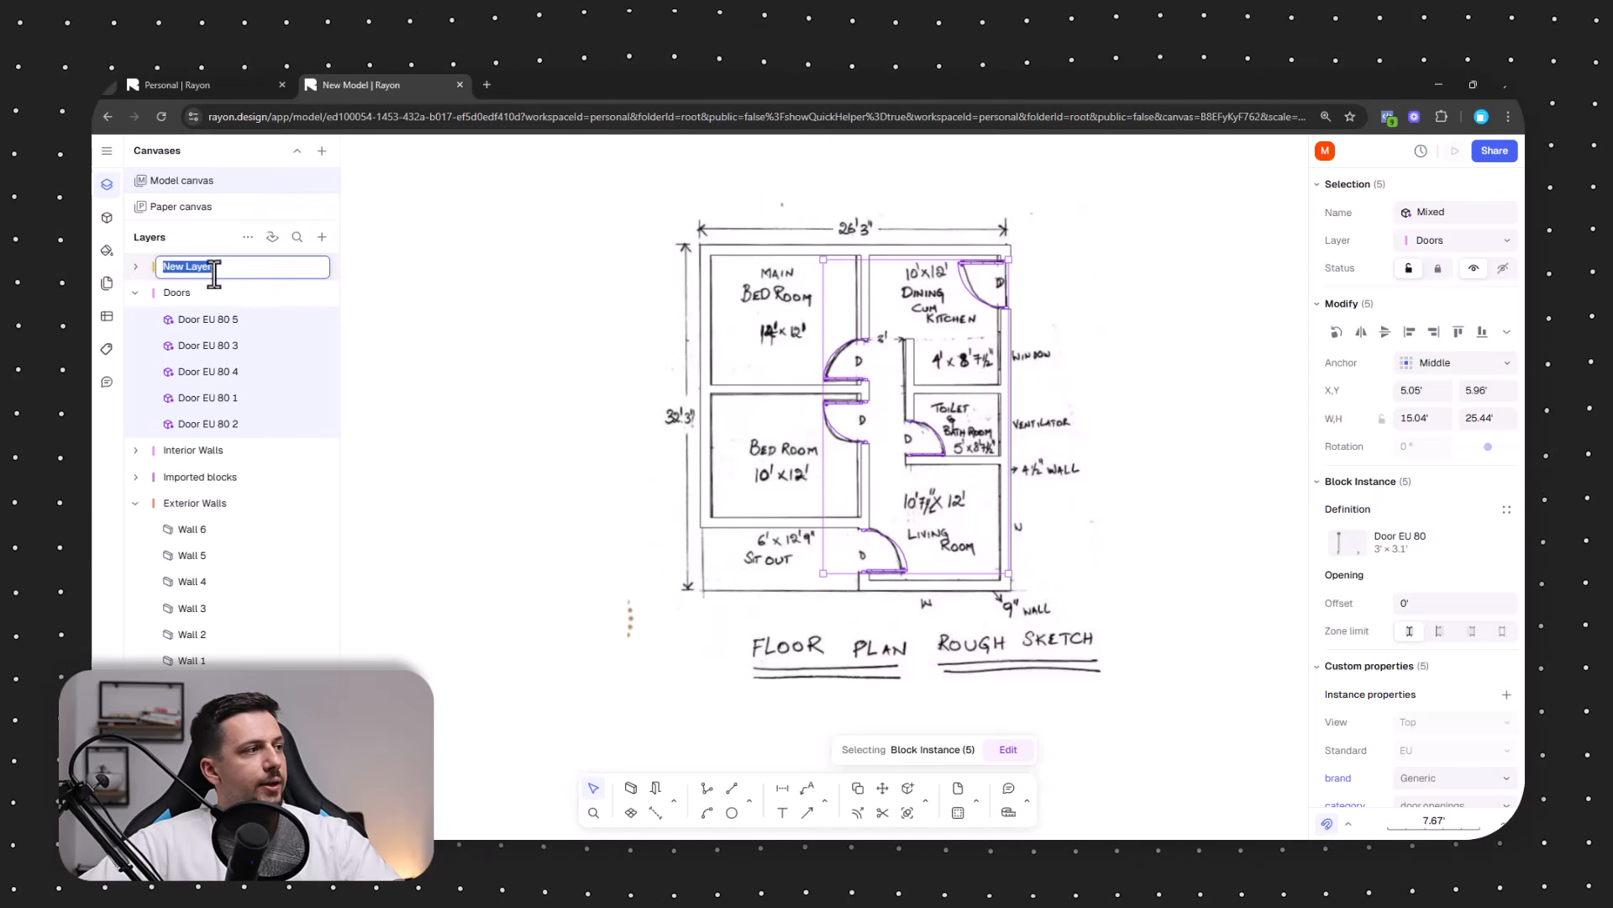
key(Escape)
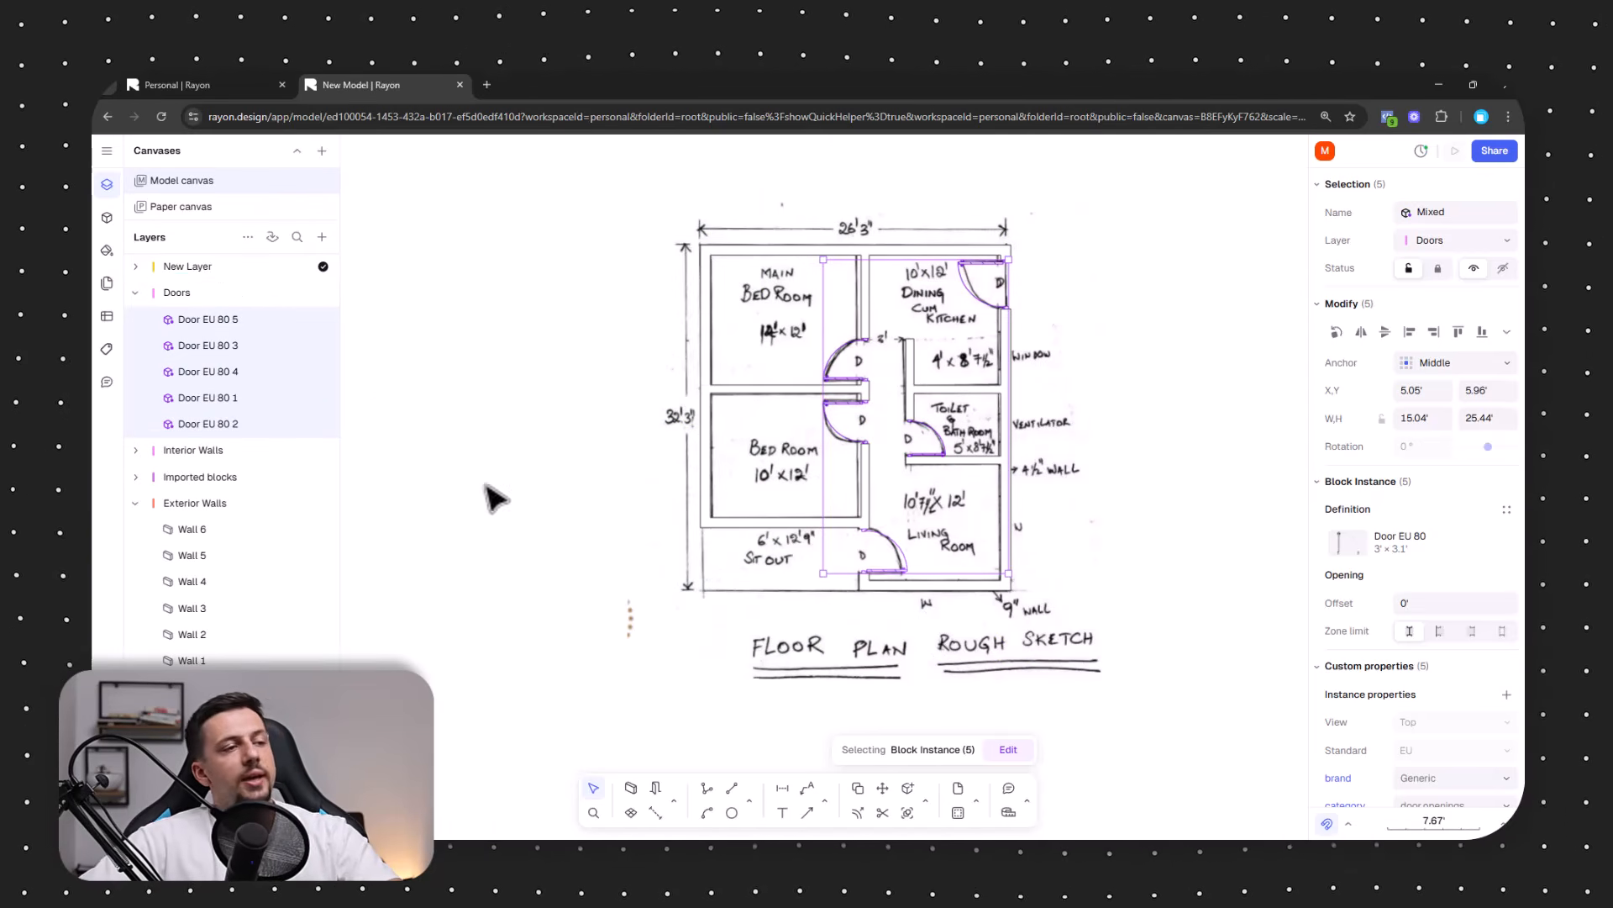
scroll(757, 471, up, 1)
click(1132, 443)
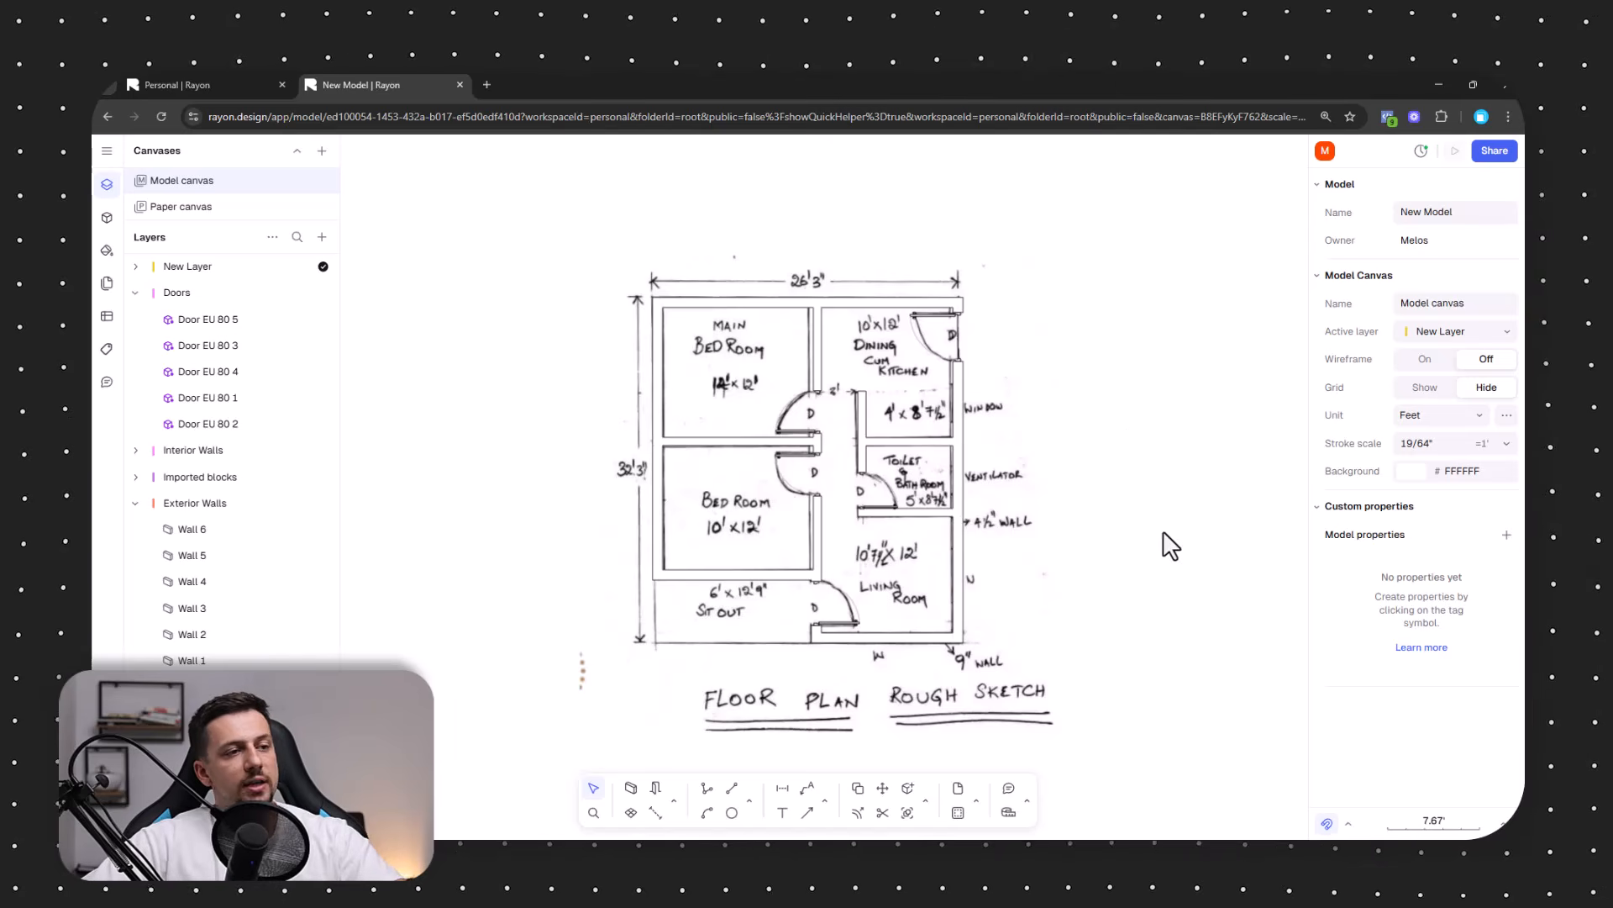
scroll(710, 584, right, 3)
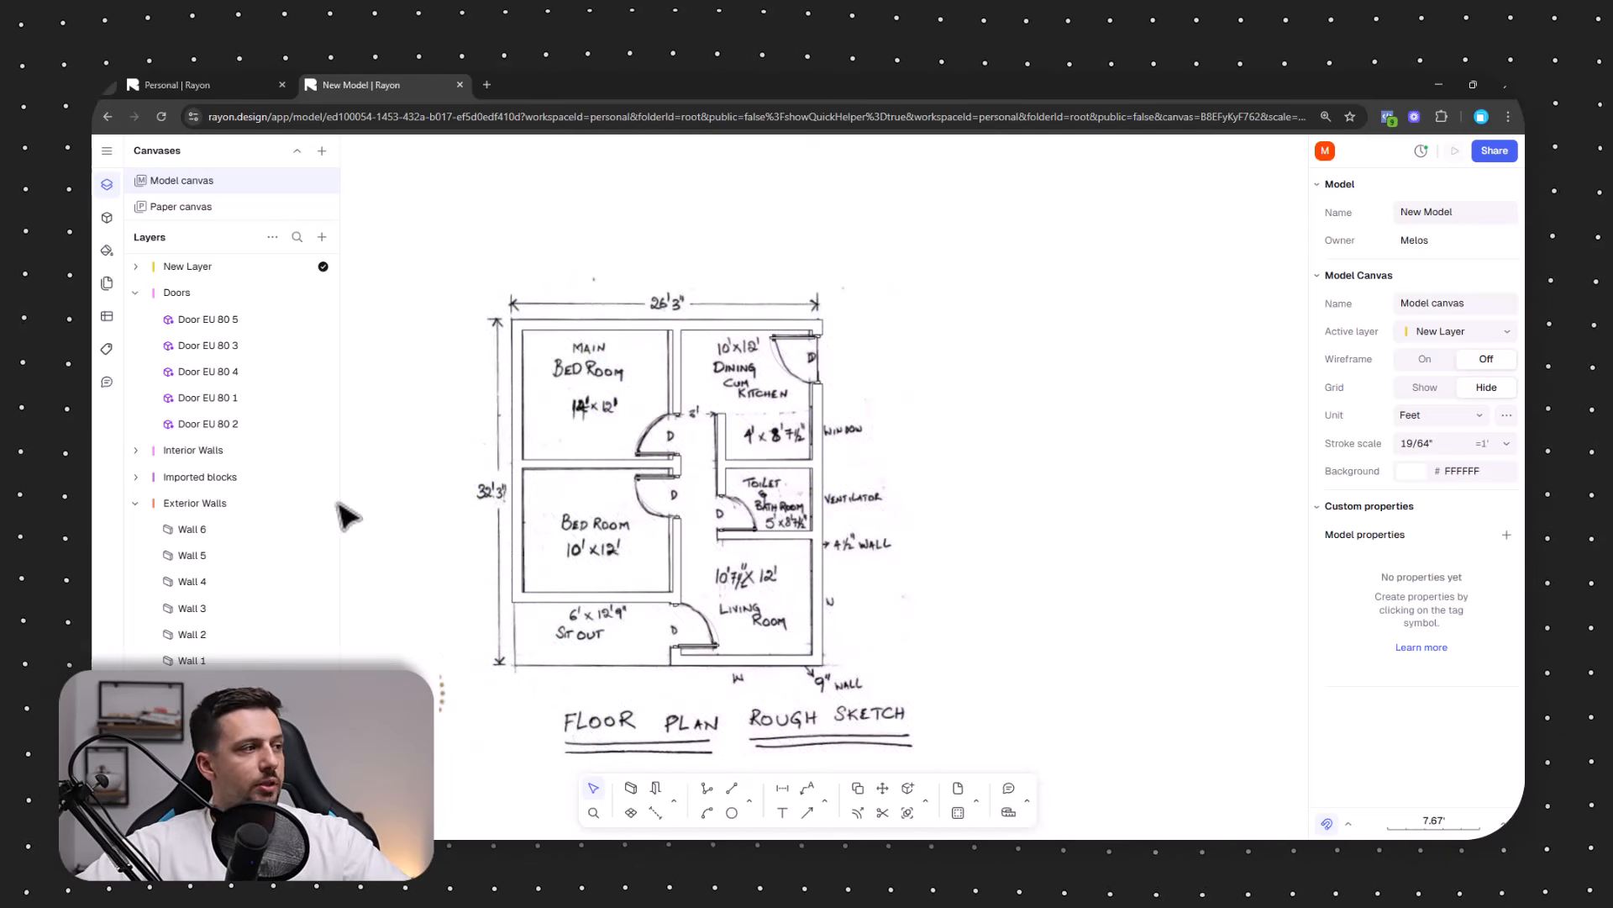
double_click(193, 265)
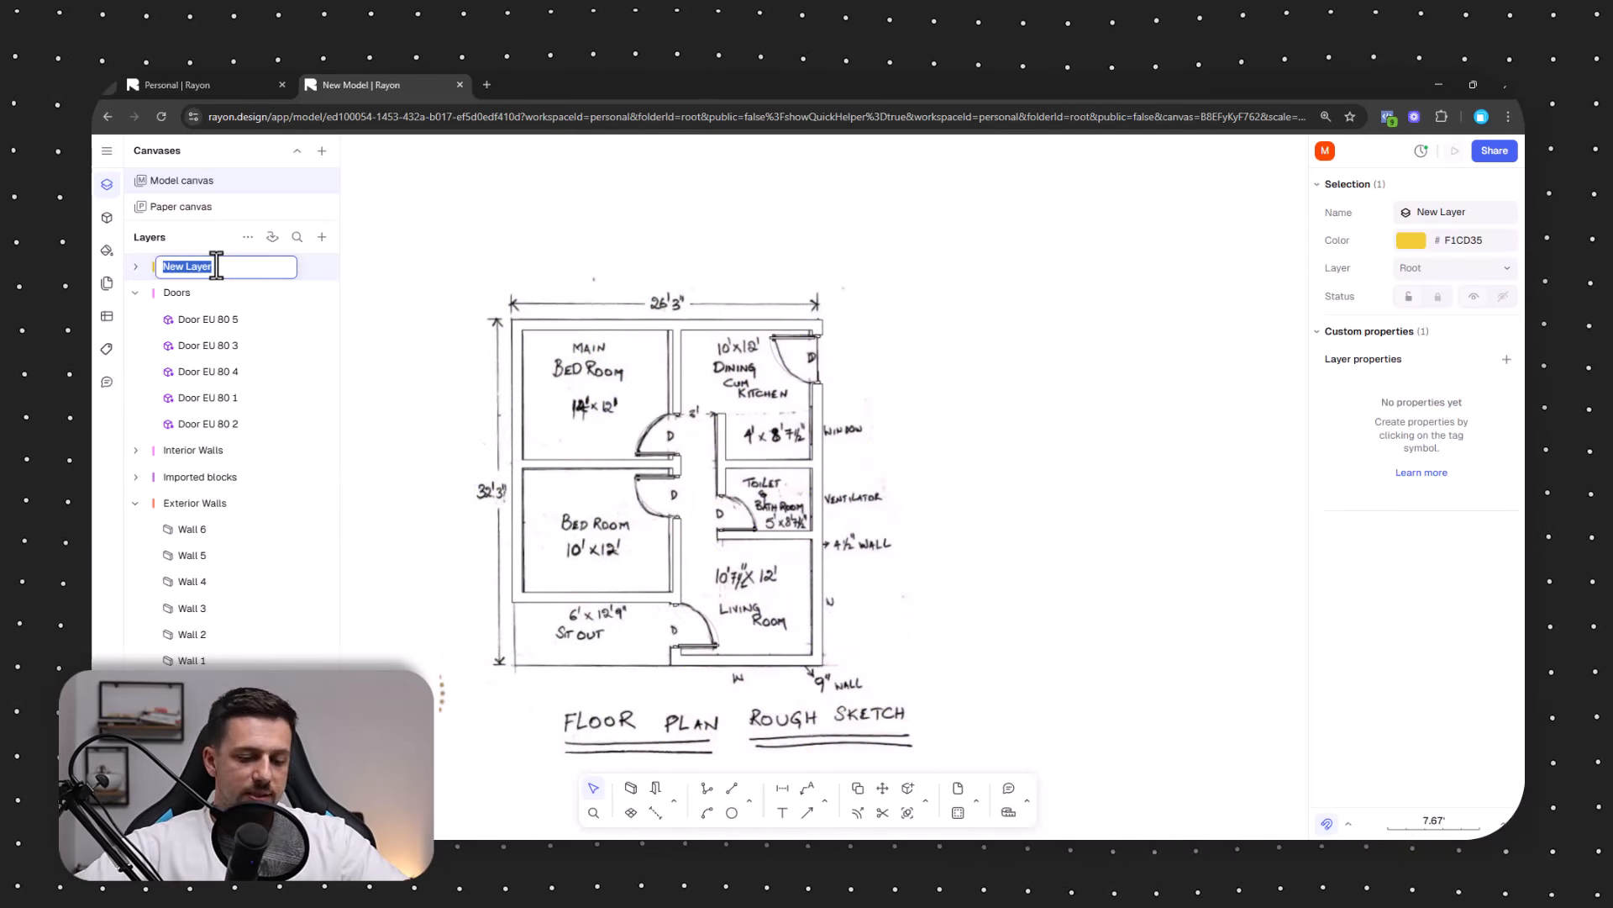
text(Windows)
click(349, 569)
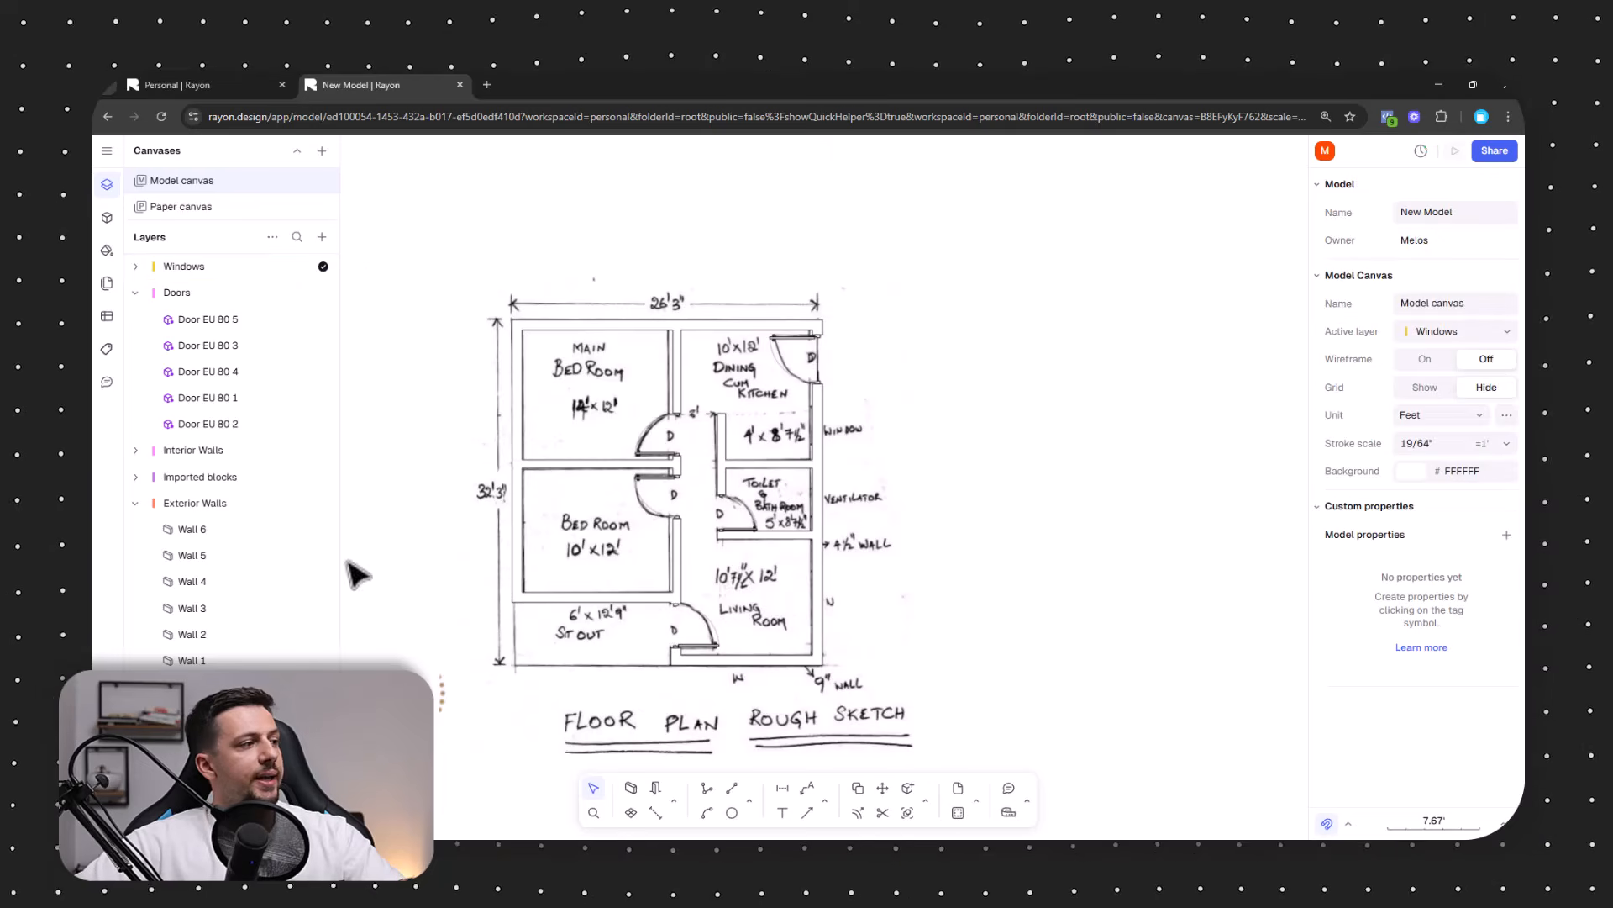
click(195, 502)
click(192, 528)
shift+click(192, 660)
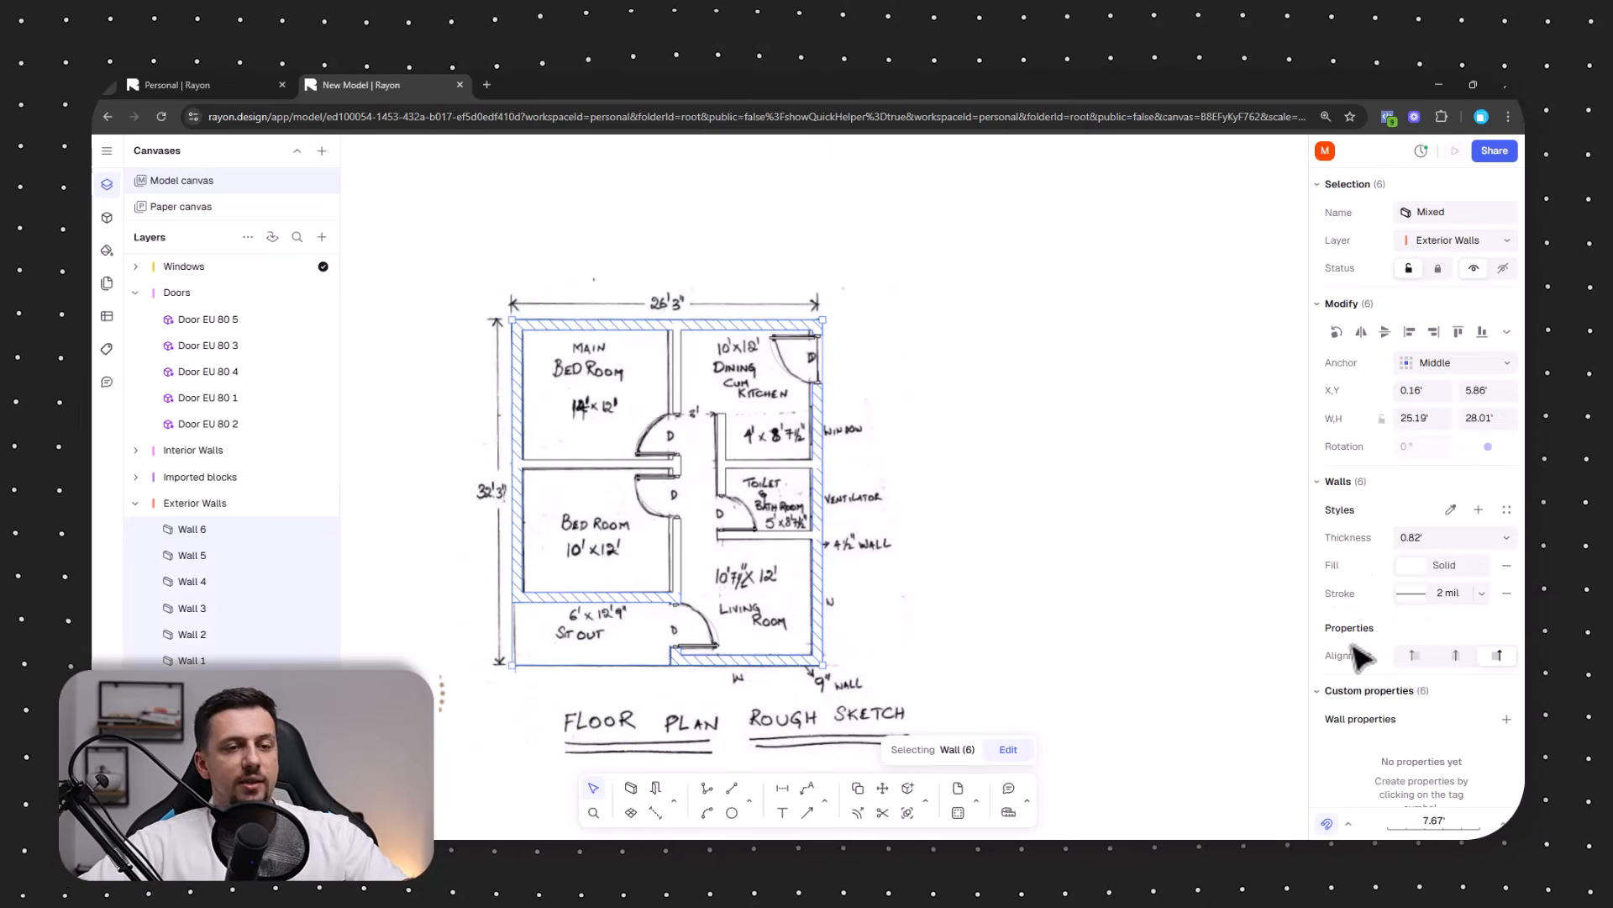
click(1408, 567)
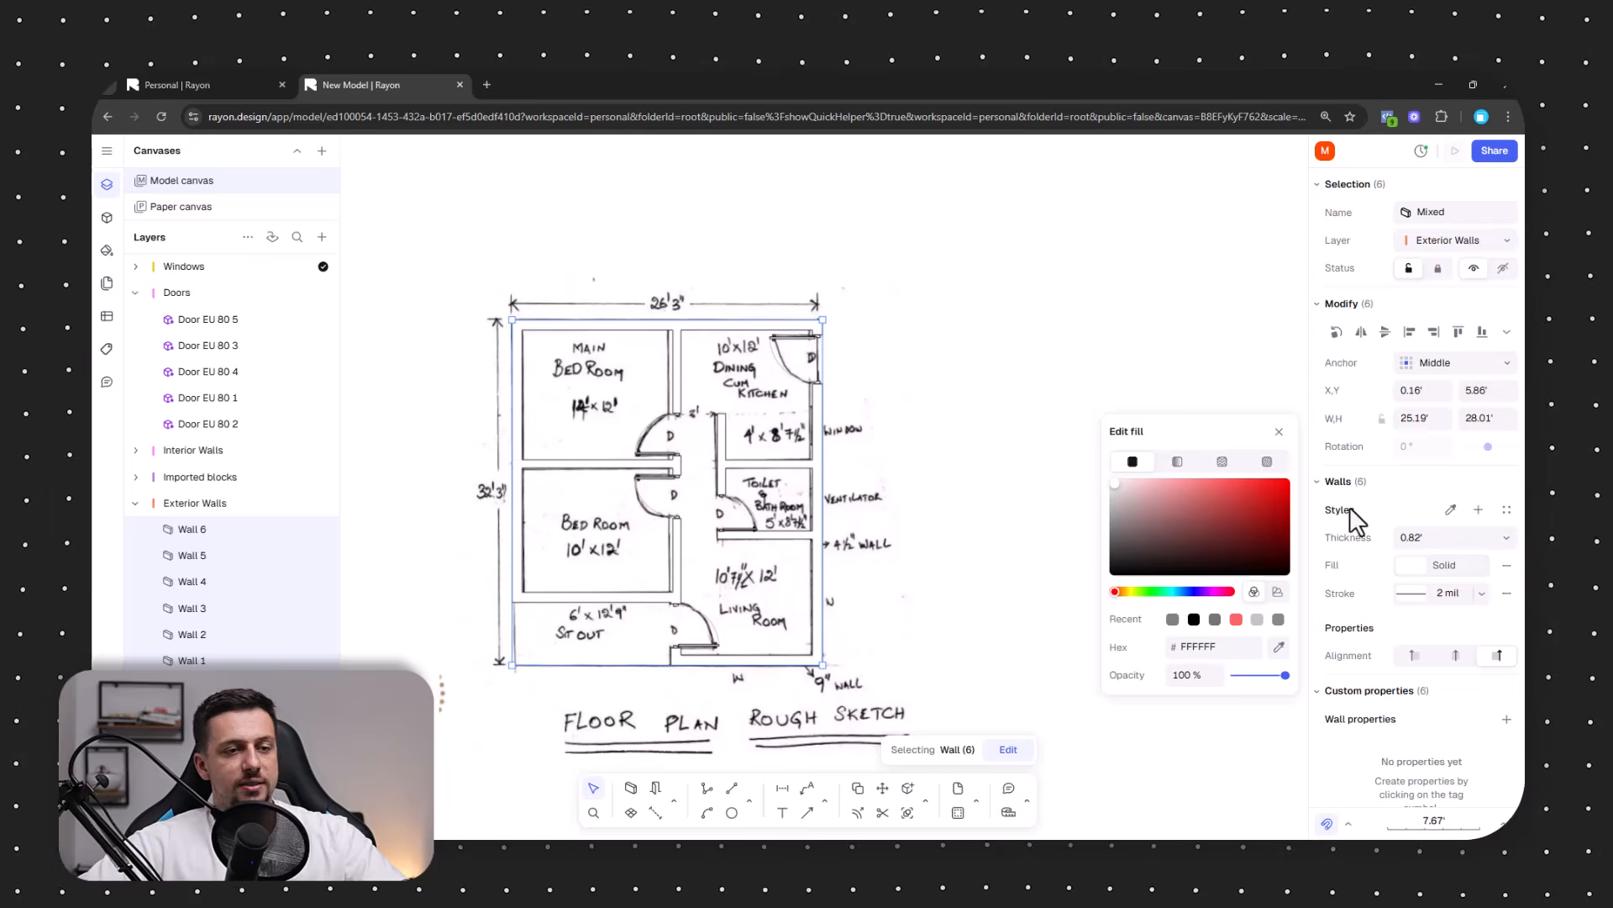
click(1297, 439)
Lower the fill opacity of all six exterior walls to about 34% so the sketch shows through.
click(206, 530)
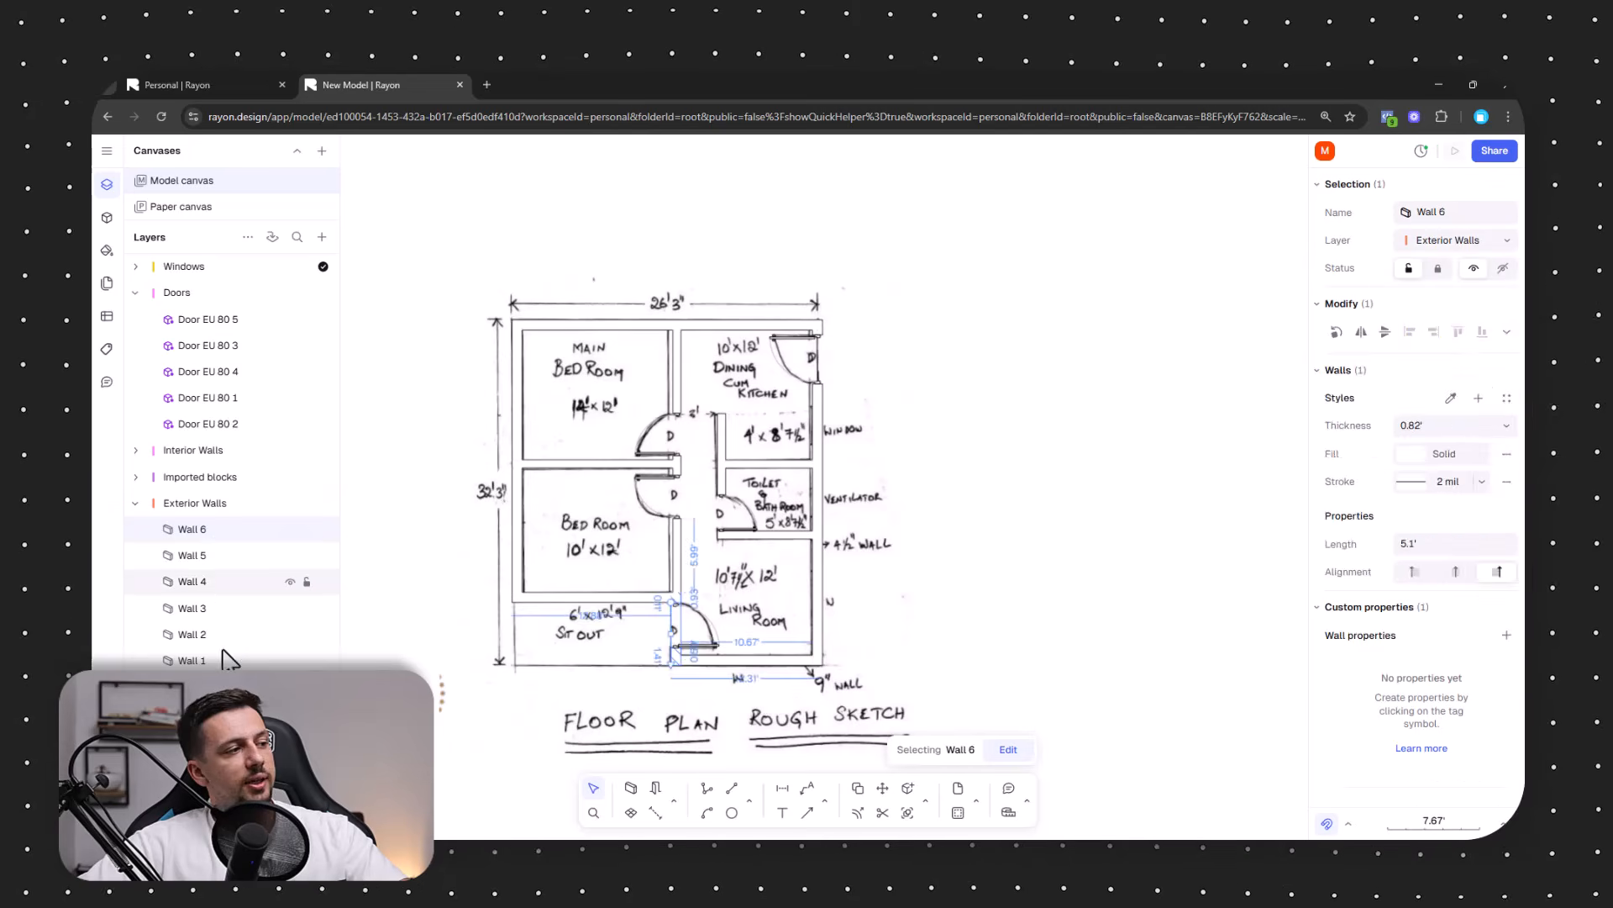
shift+click(210, 660)
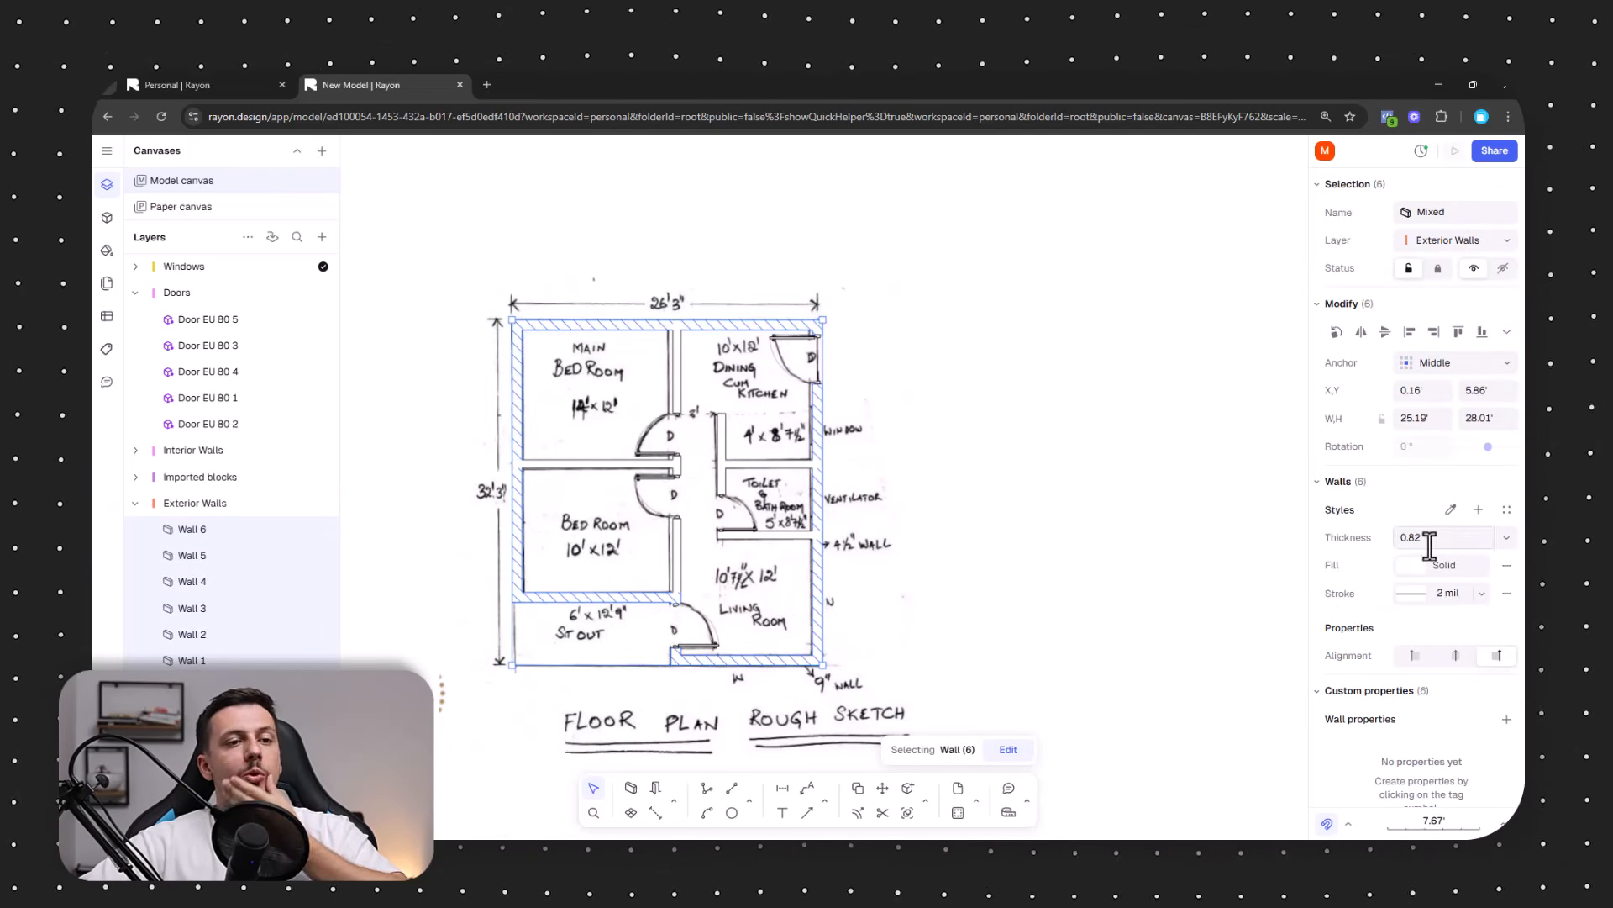
click(1408, 569)
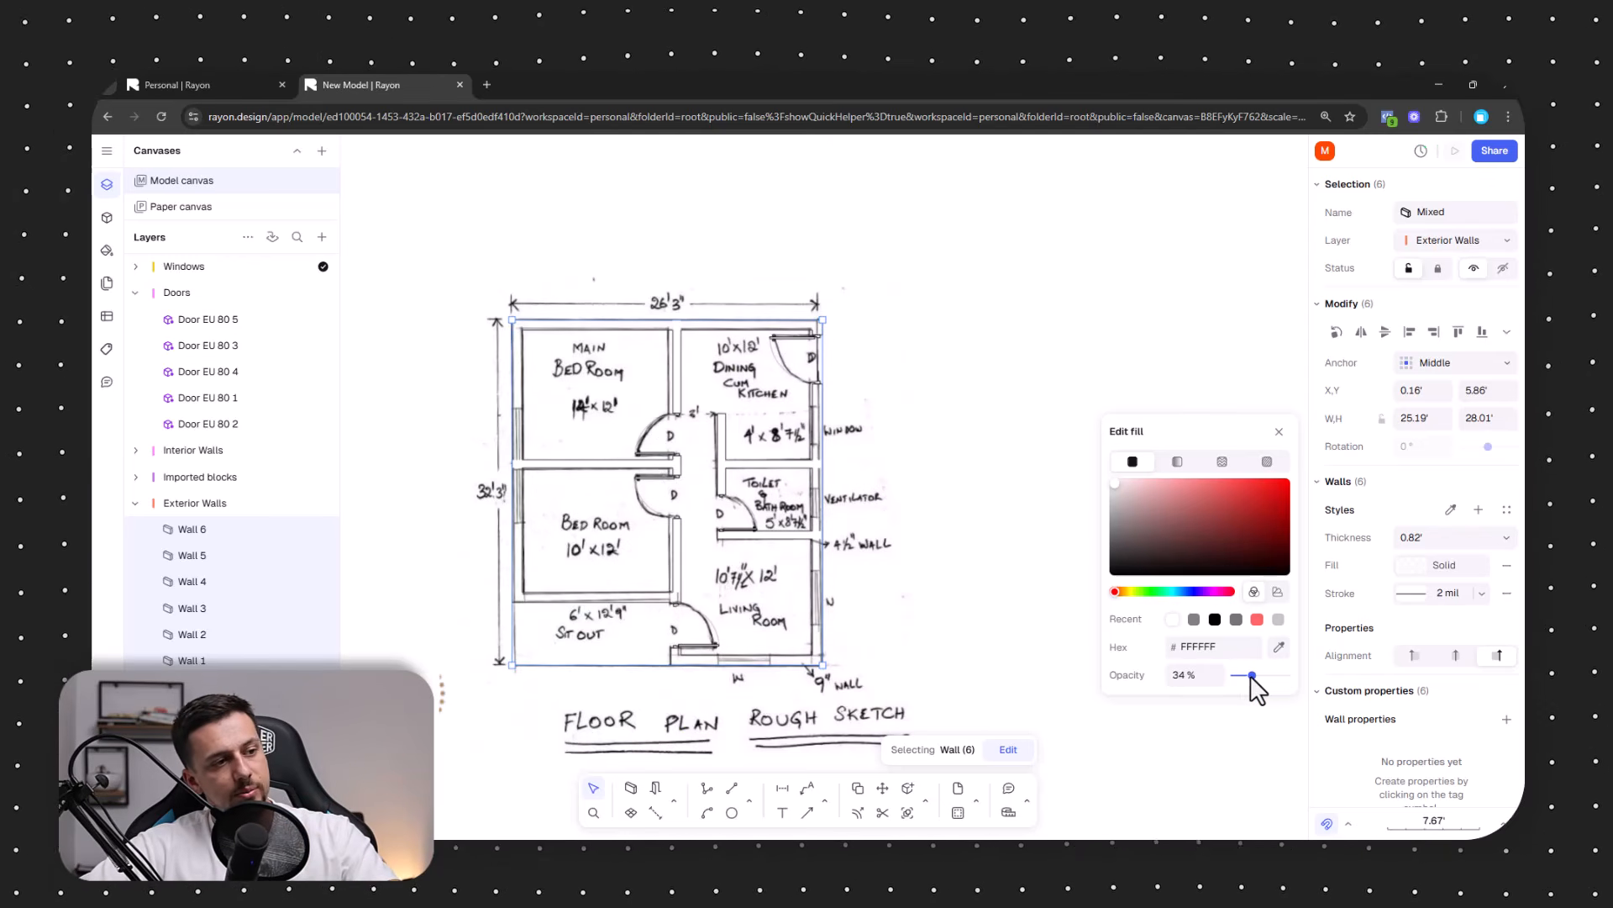
click(1260, 777)
Start inserting an opening and choose the Awning window XL EU 750 block from the EU Windows library.
scroll(698, 470, up, 5)
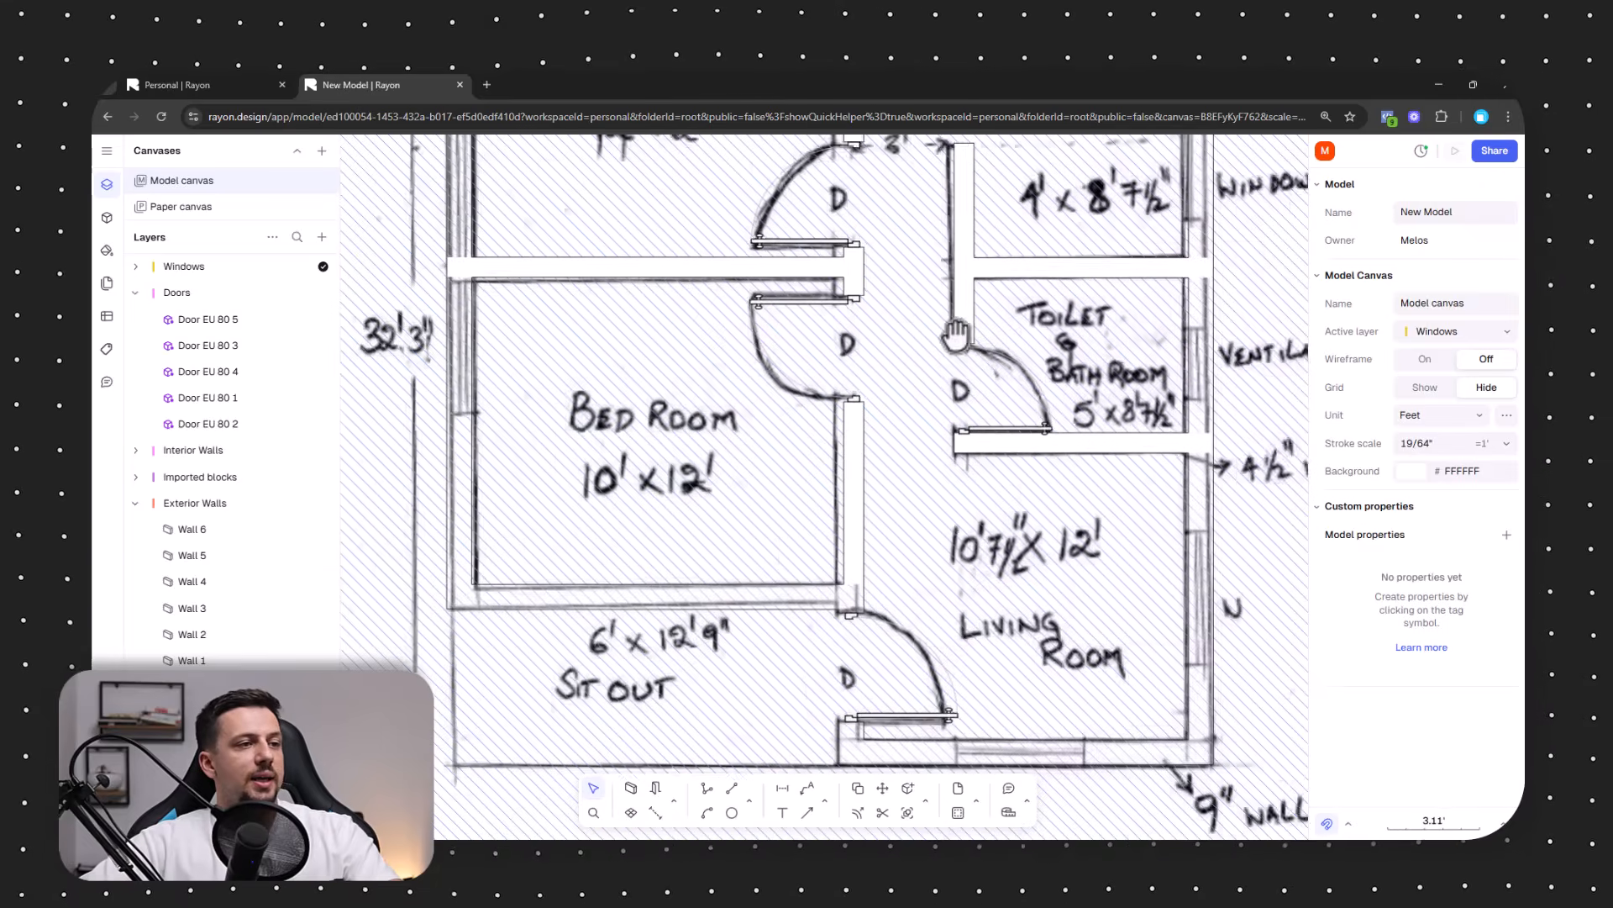
middle_drag(534, 269, 464, 561)
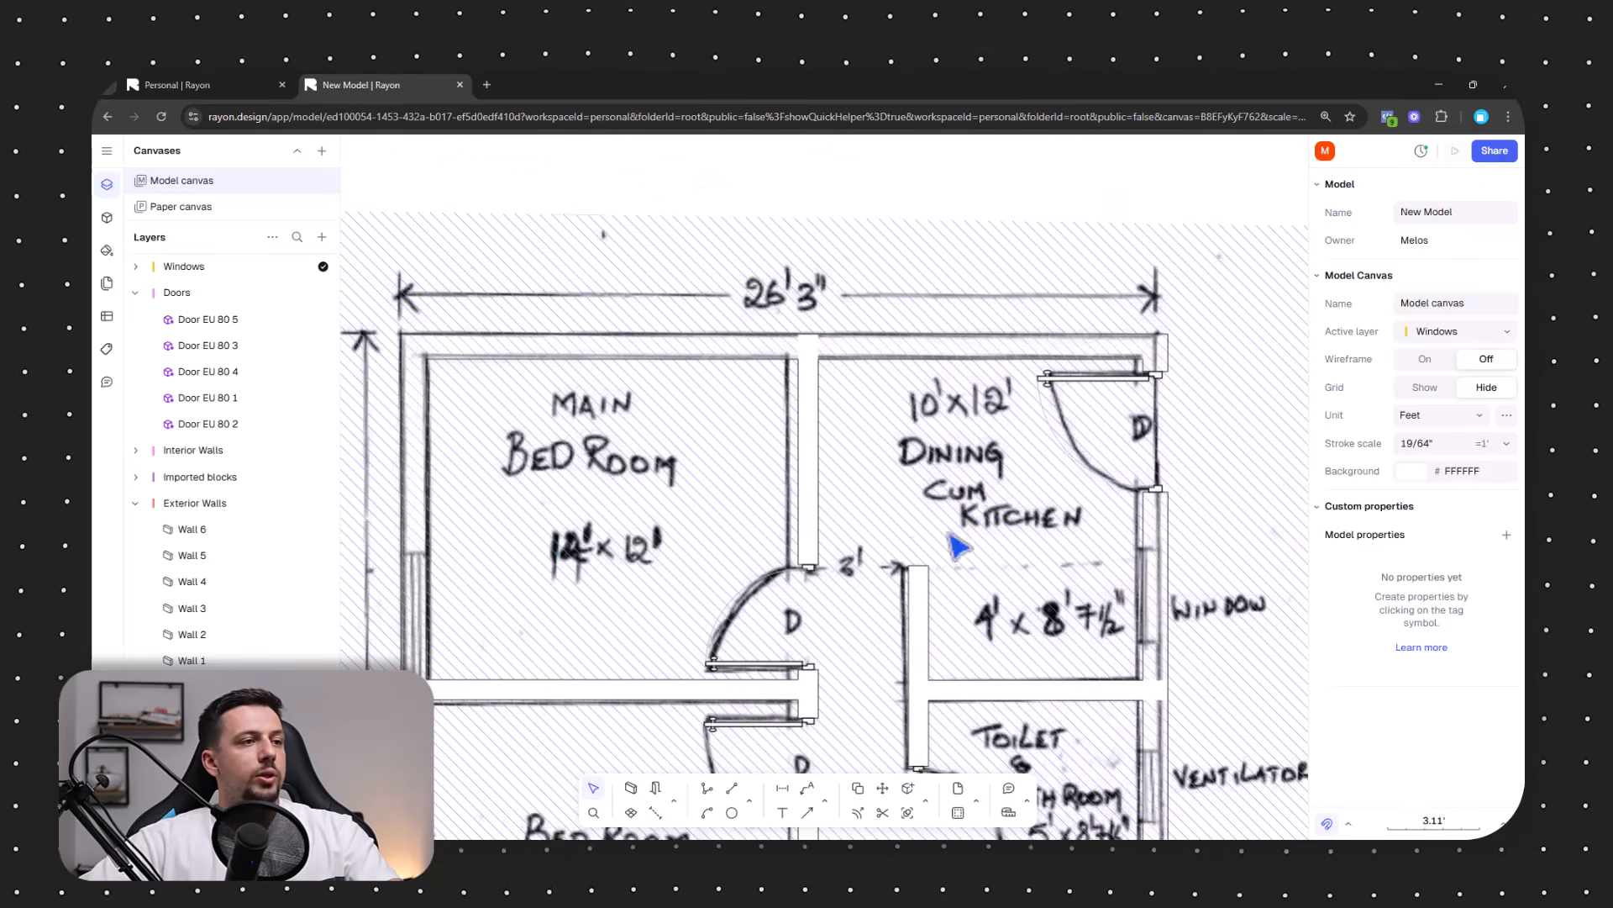
middle_drag(1052, 619, 962, 361)
scroll(975, 378, down, 3)
scroll(989, 393, up, 3)
middle_drag(1019, 529, 1045, 453)
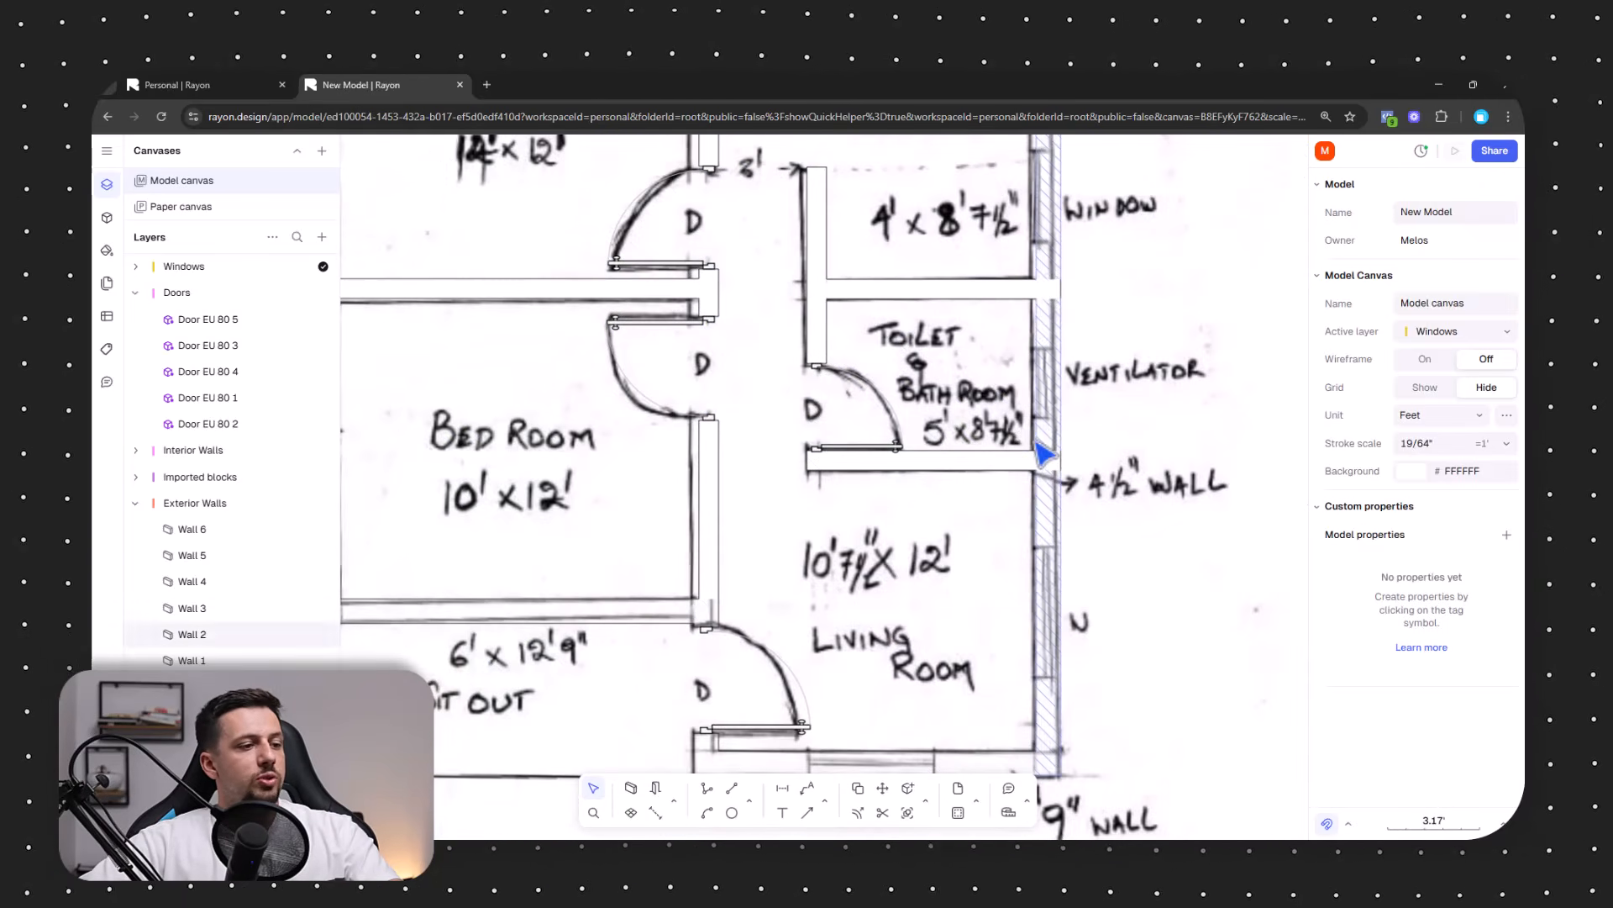
click(658, 788)
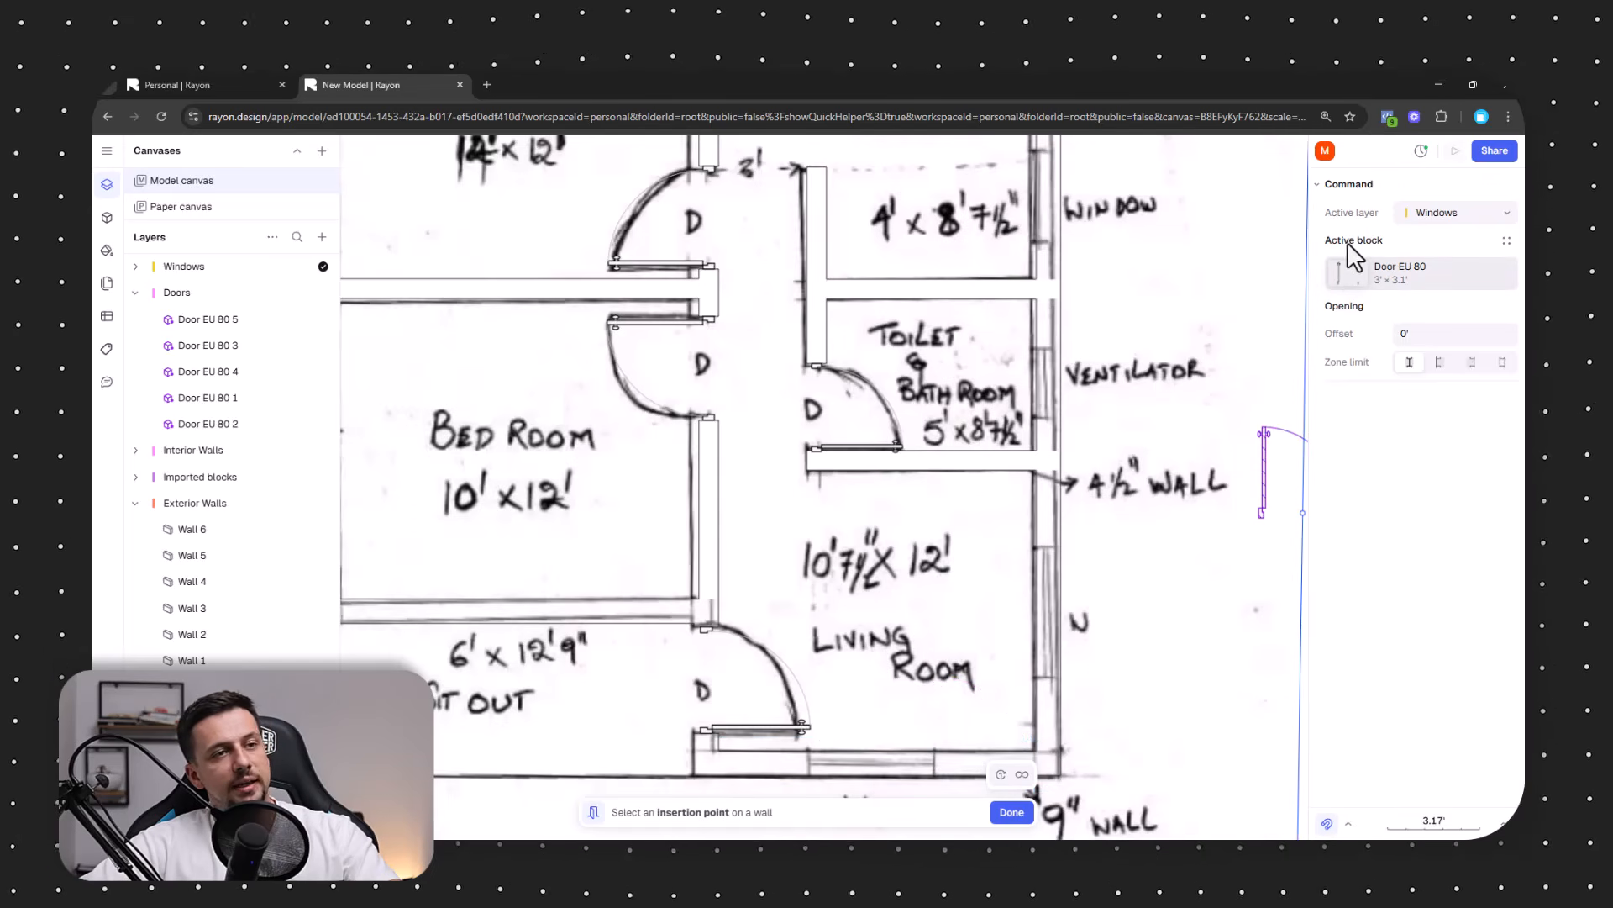
click(1418, 267)
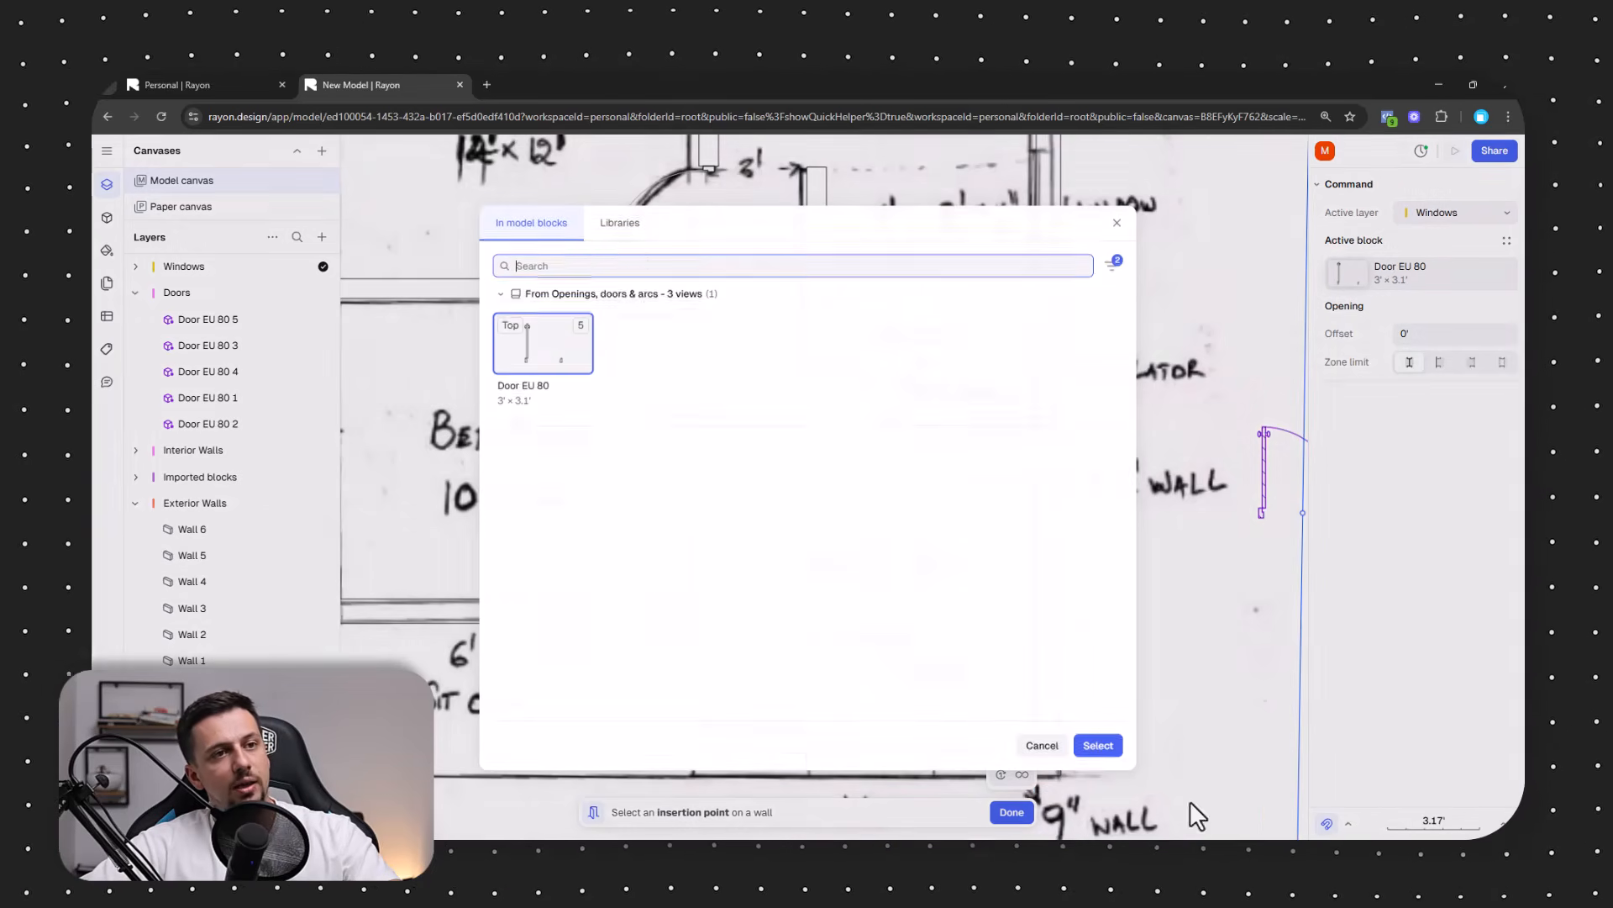
click(622, 227)
click(623, 416)
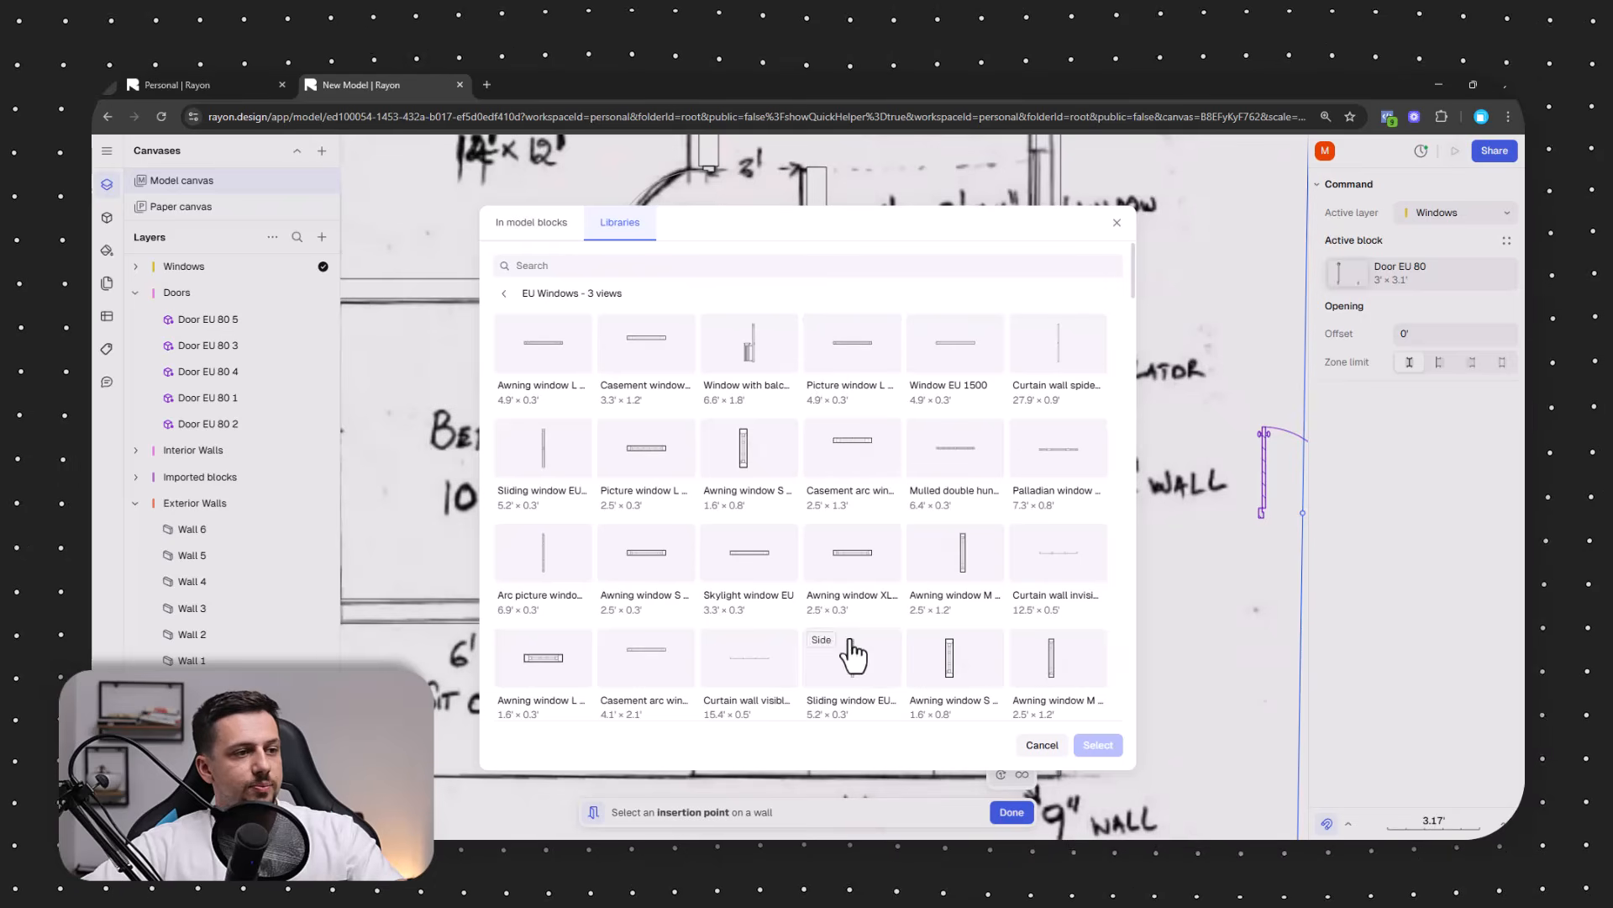
click(852, 554)
click(1090, 745)
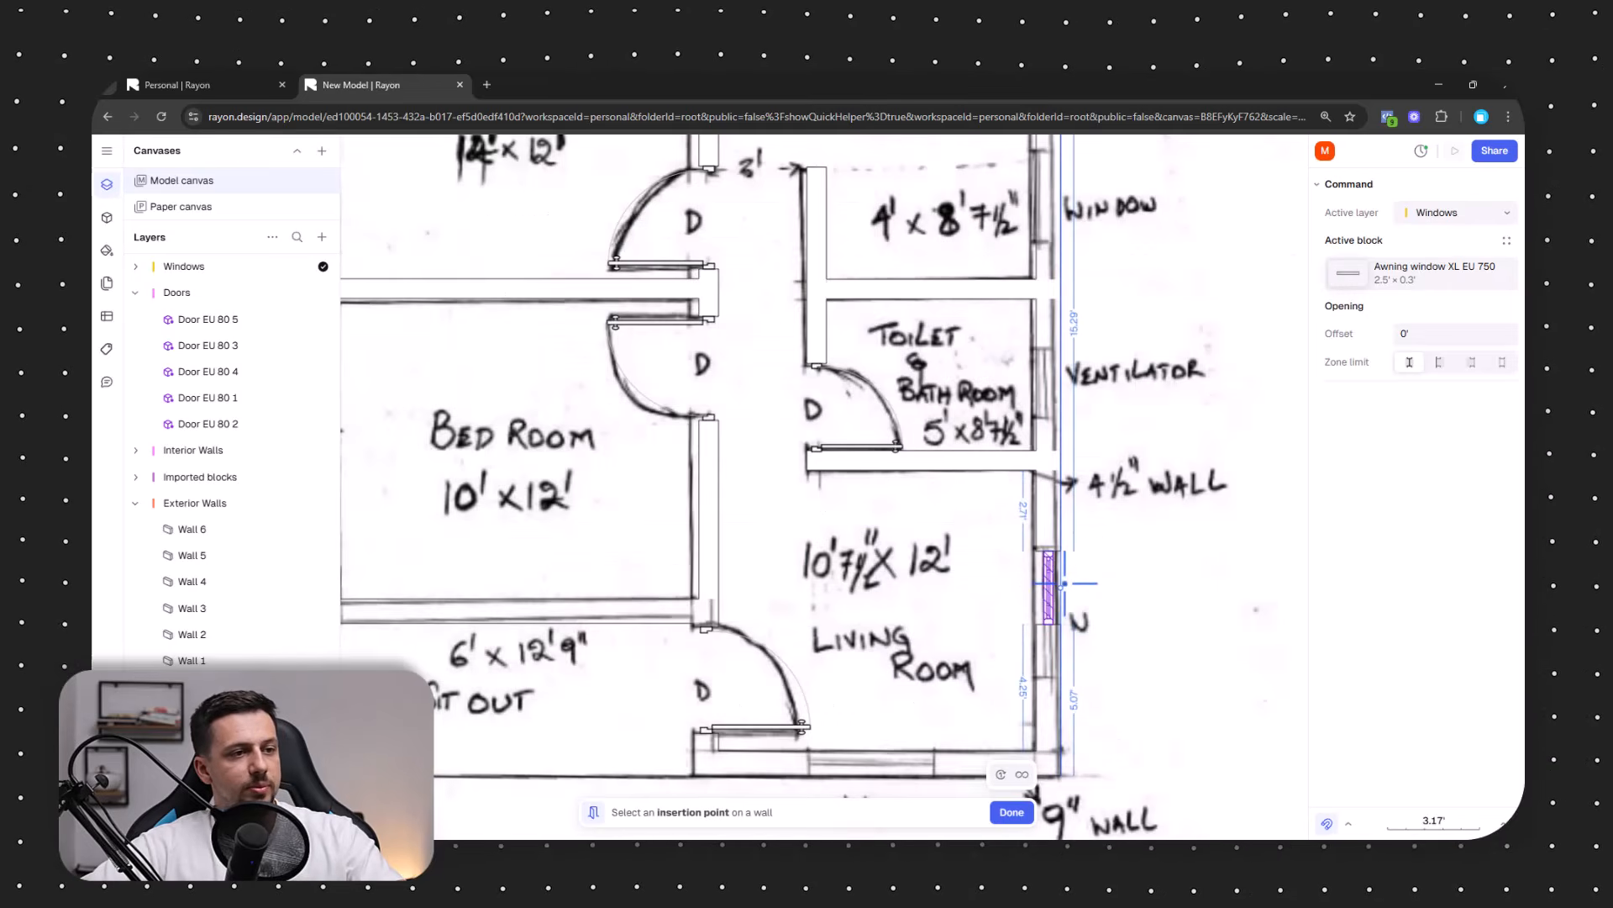
Place the window in the living room's exterior wall beside the N mark and stretch it to about 4.35 ft to match the sketch.
click(1052, 576)
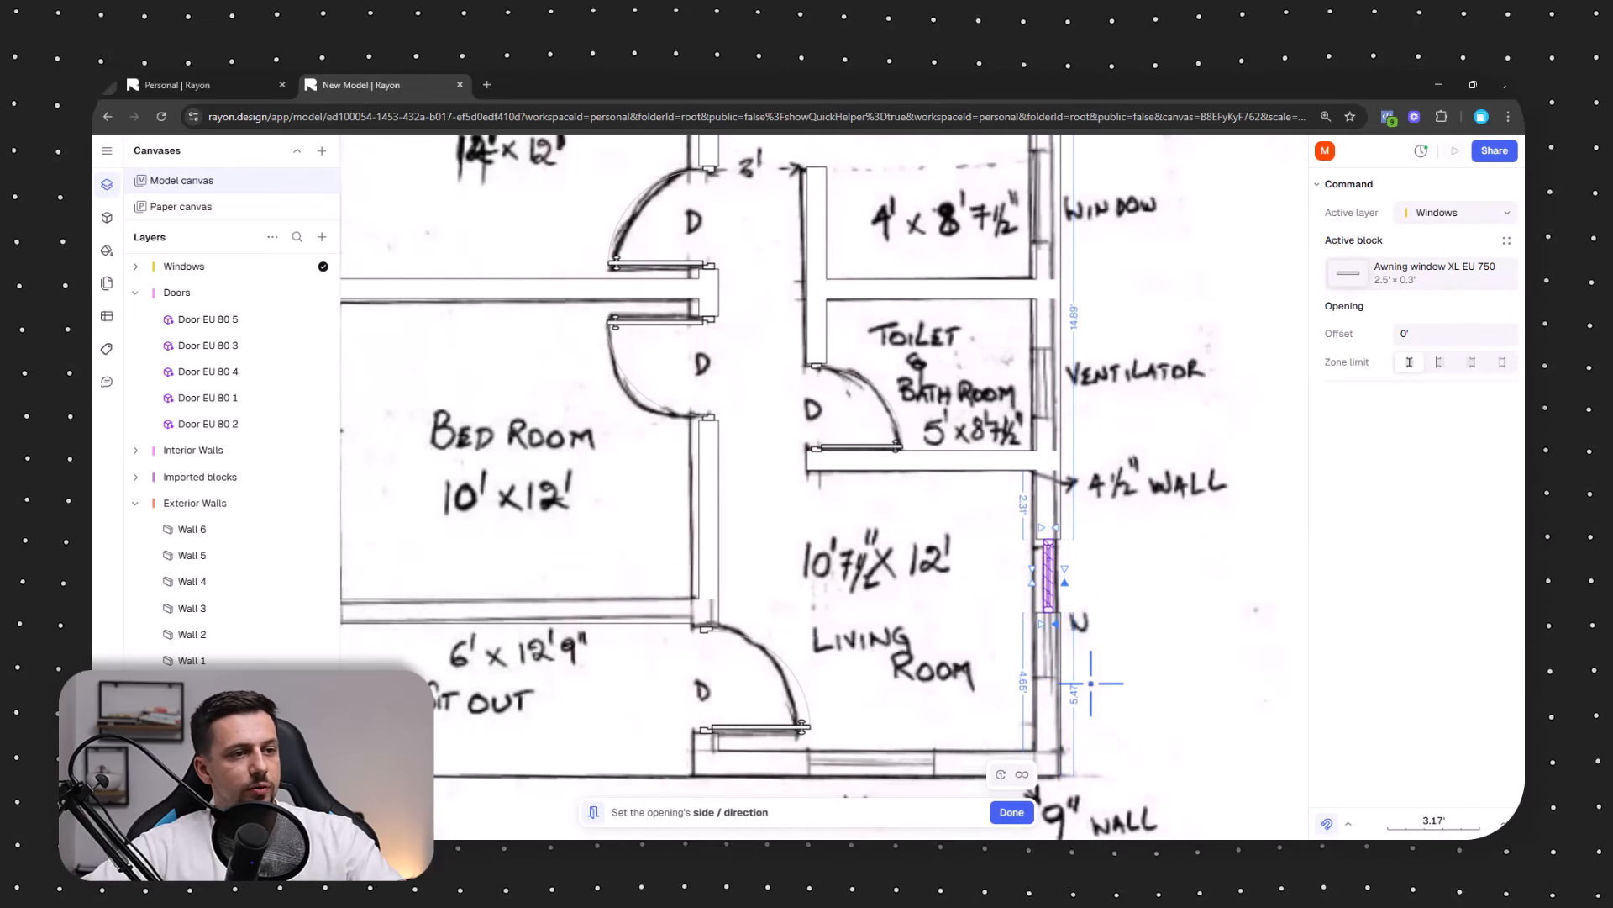
click(1079, 646)
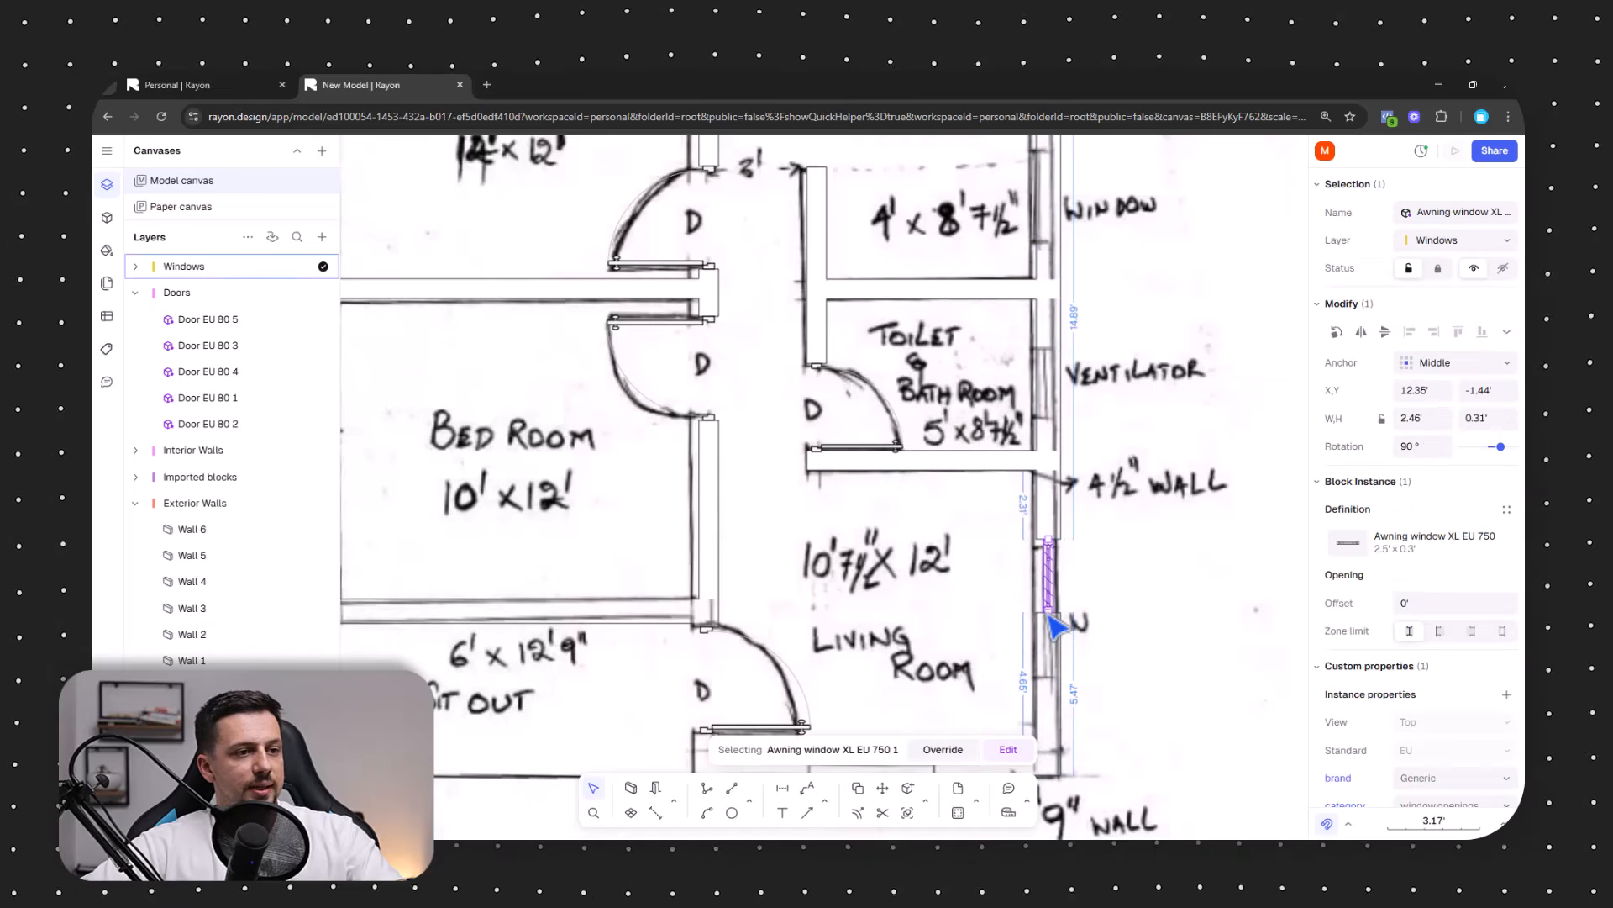
scroll(1064, 624, up, 5)
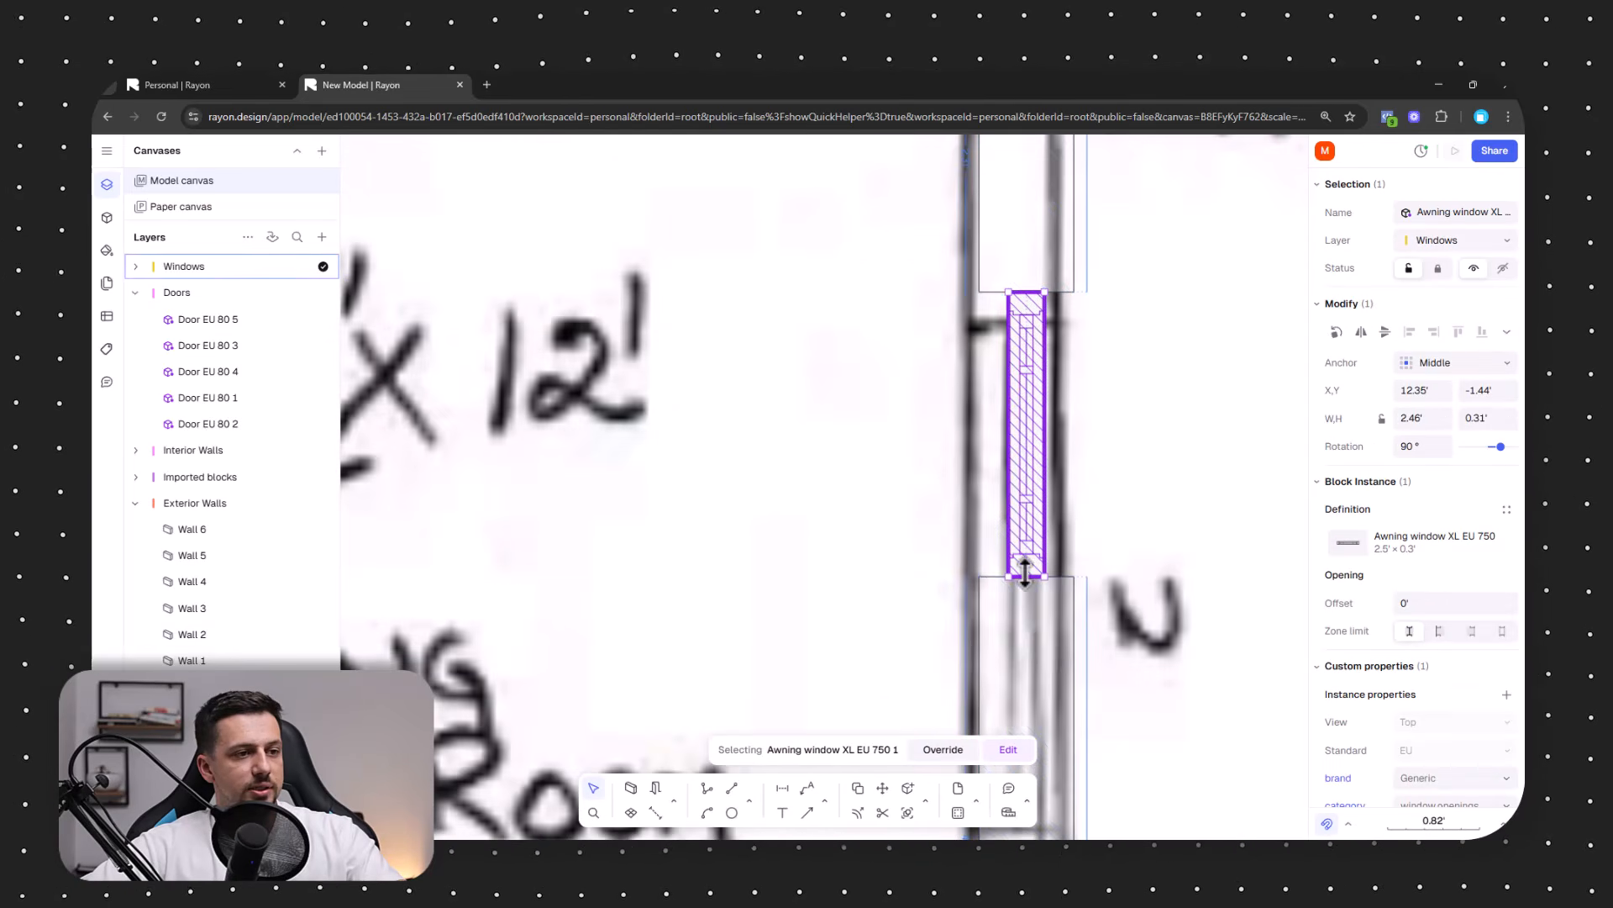
drag(1026, 566, 1090, 788)
scroll(1089, 750, down, 4)
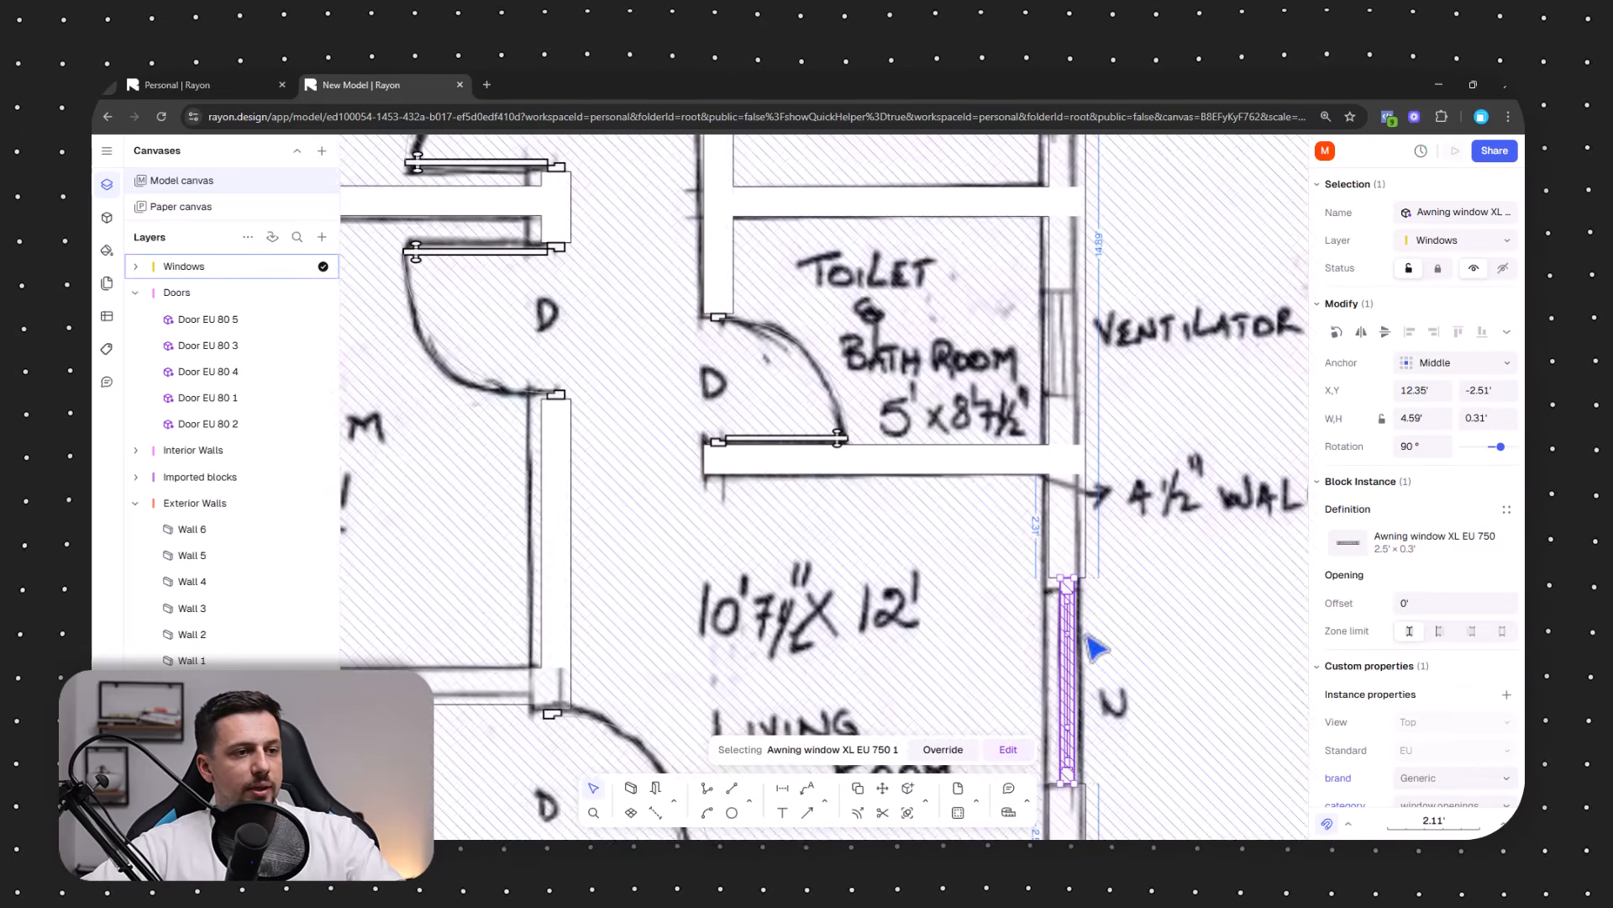
scroll(1069, 576, up, 6)
drag(1070, 576, 1073, 621)
scroll(1073, 621, down, 5)
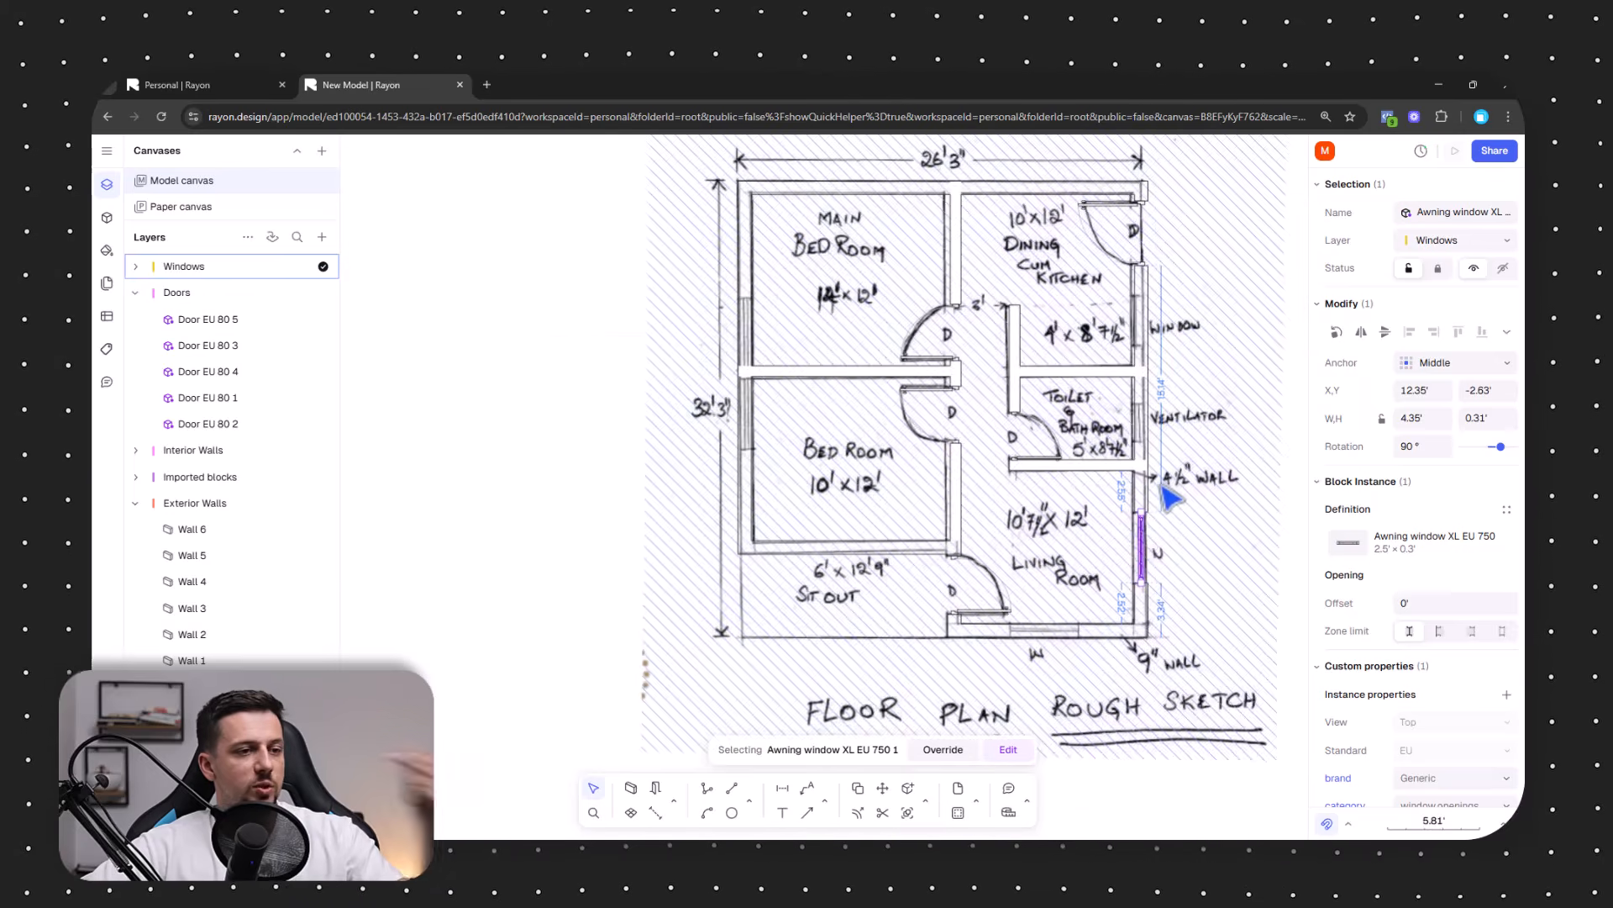
Copy the living room window and move the copy to the sketched W opening in the room's lower exterior wall.
scroll(1126, 580, up, 4)
scroll(1180, 478, up, 5)
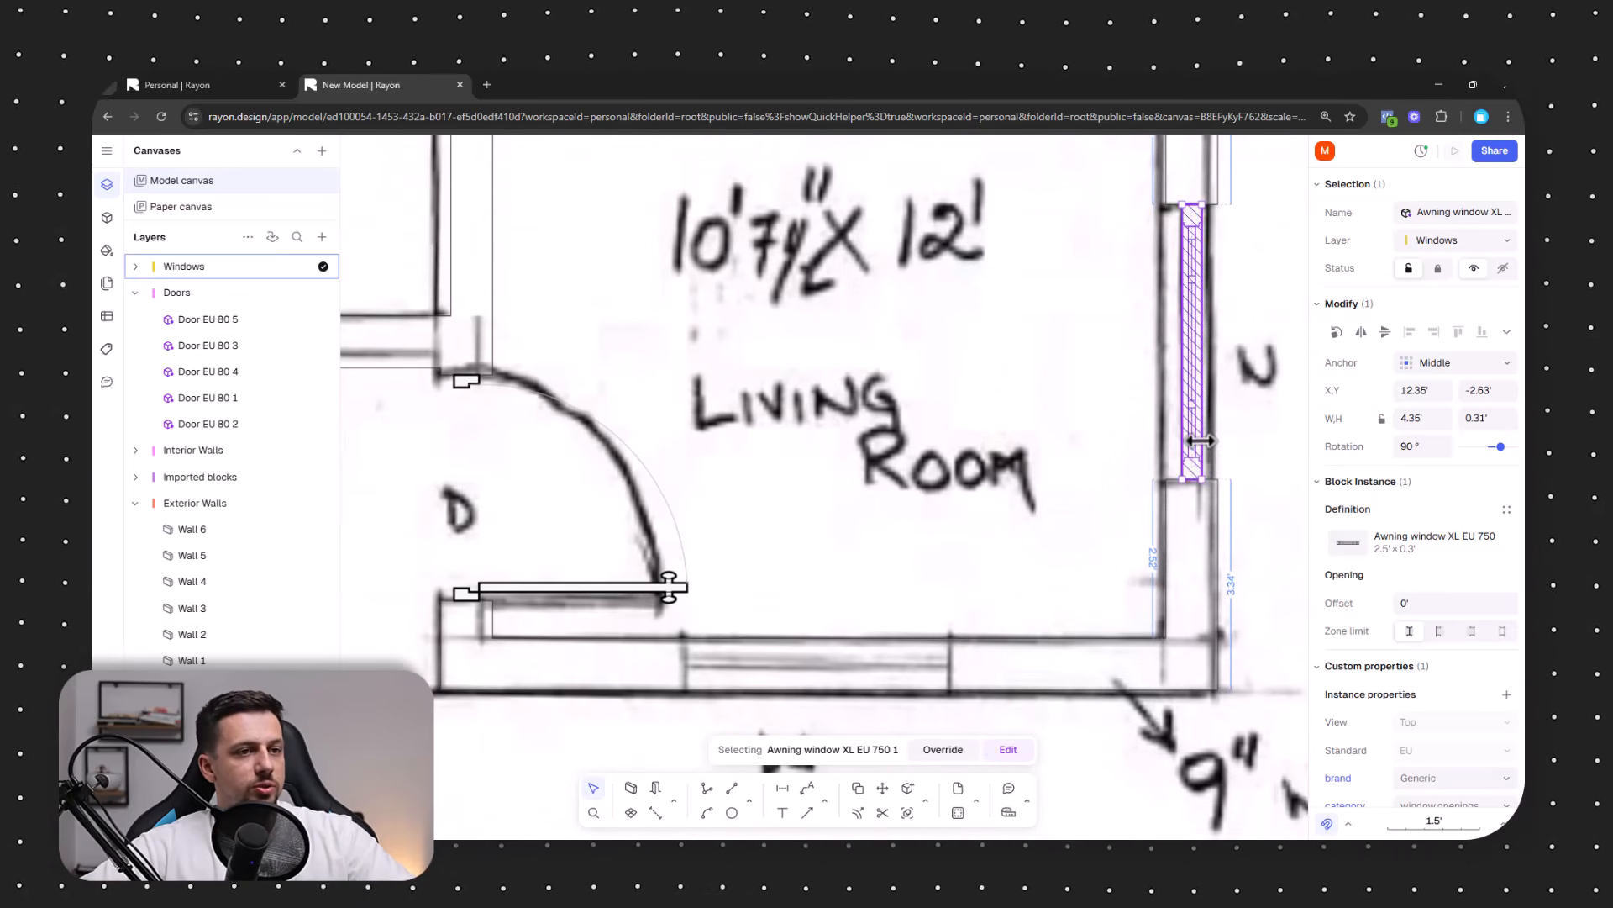
drag(1210, 449, 1171, 562)
scroll(763, 542, down, 4)
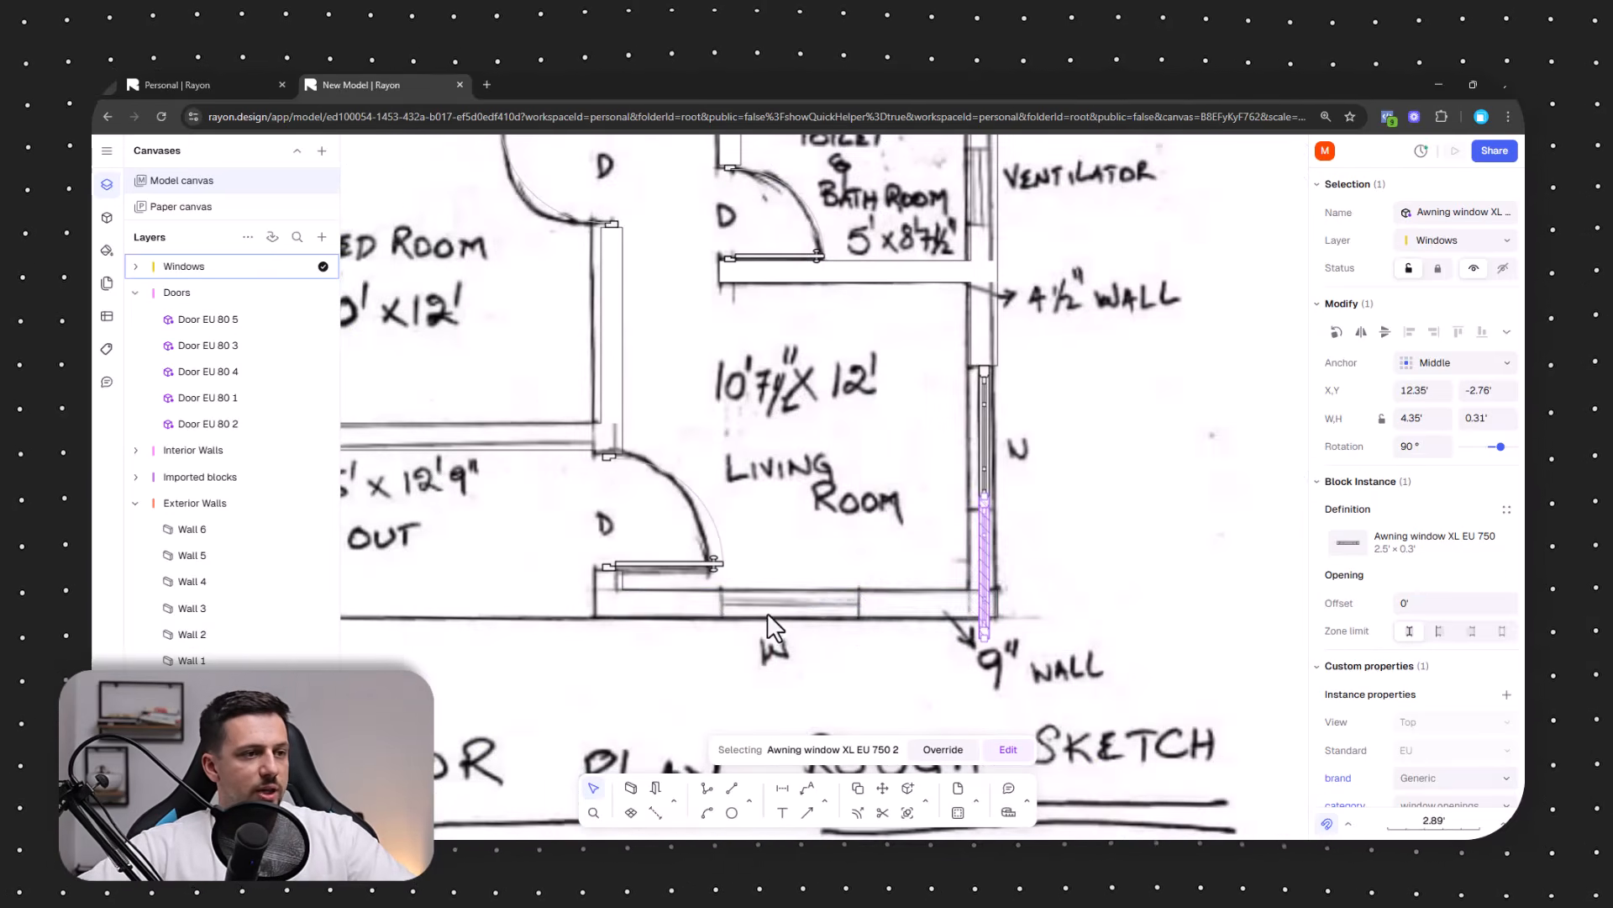
drag(976, 610, 763, 607)
scroll(832, 582, down, 3)
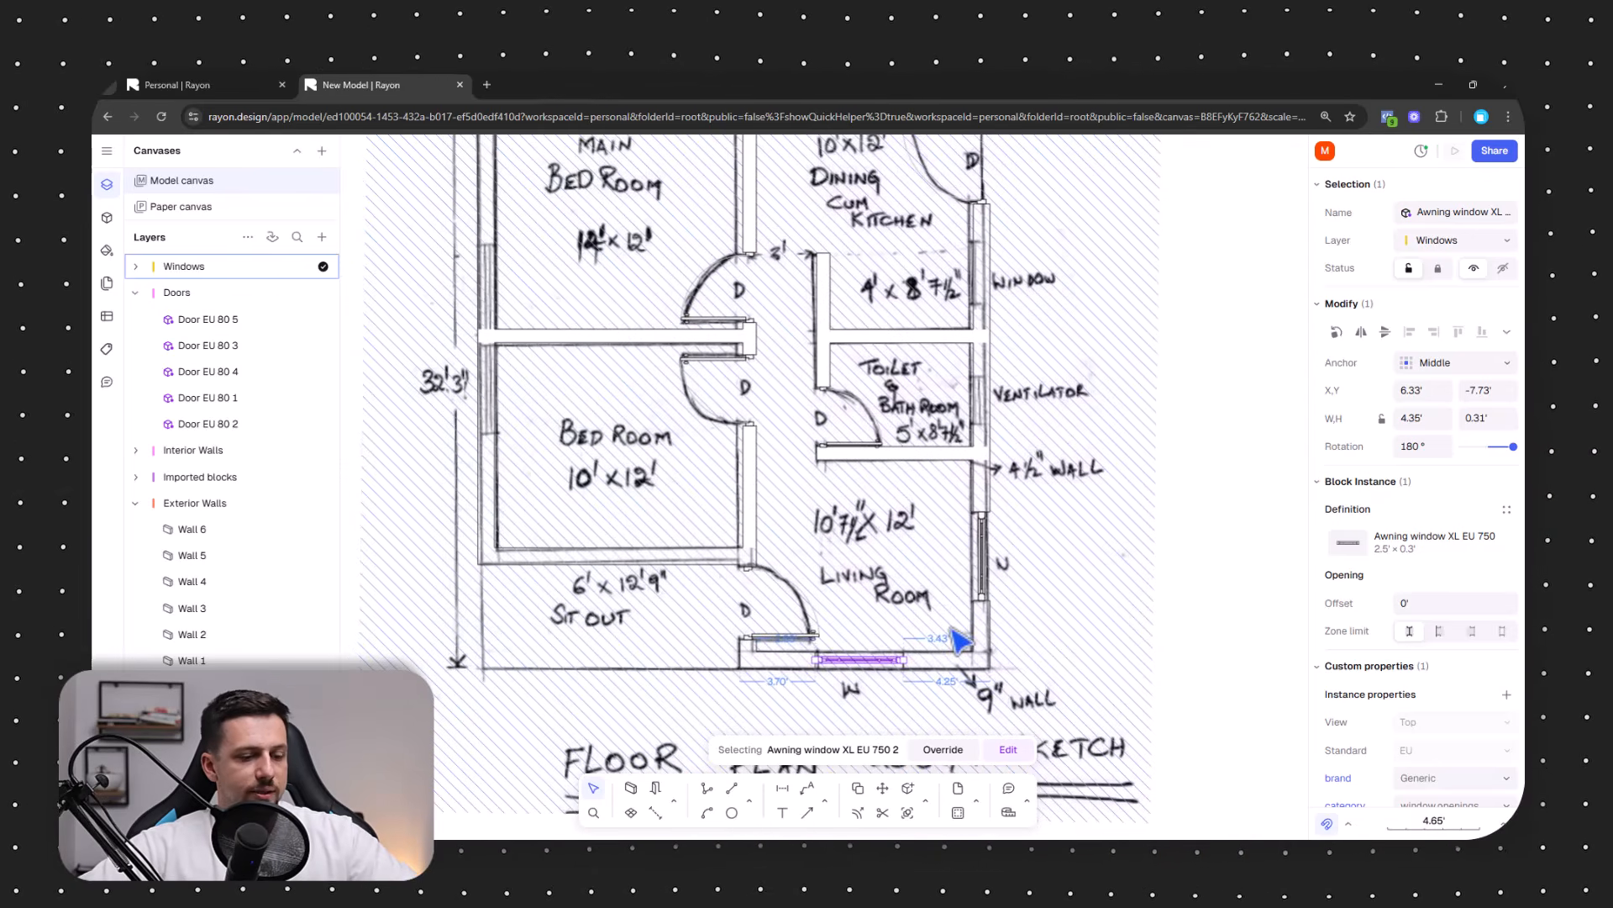
Copy the window to the toilet's ventilator opening and shorten it to about 2.39 ft to match the sketch.
alt+drag(869, 661, 985, 376)
scroll(986, 299, up, 10)
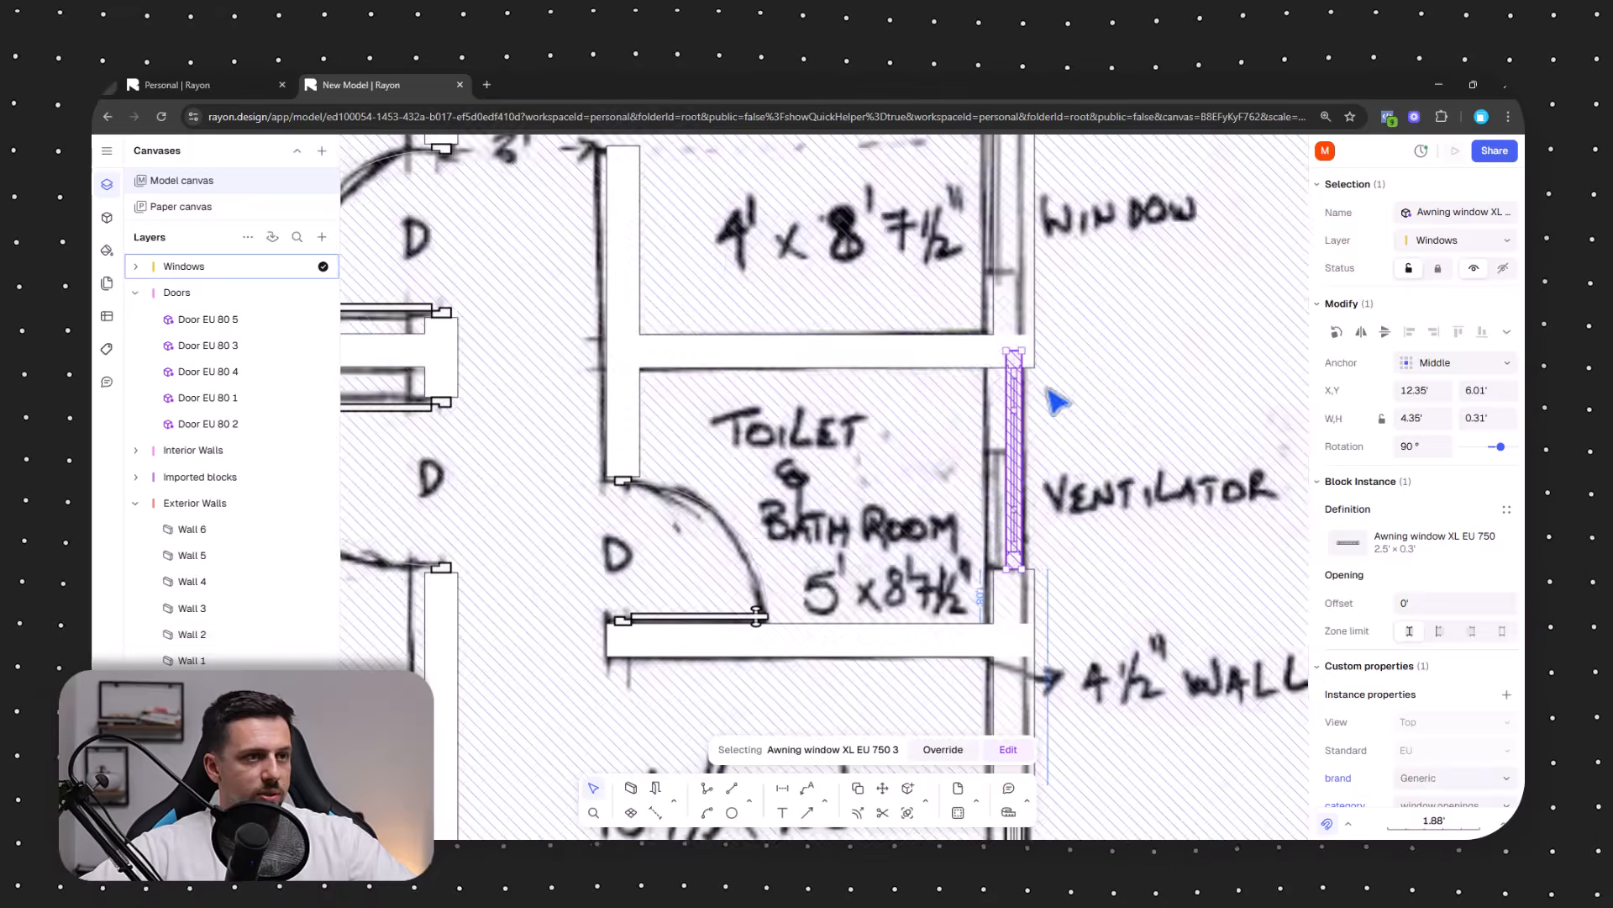
drag(976, 543, 975, 543)
scroll(975, 543, down, 6)
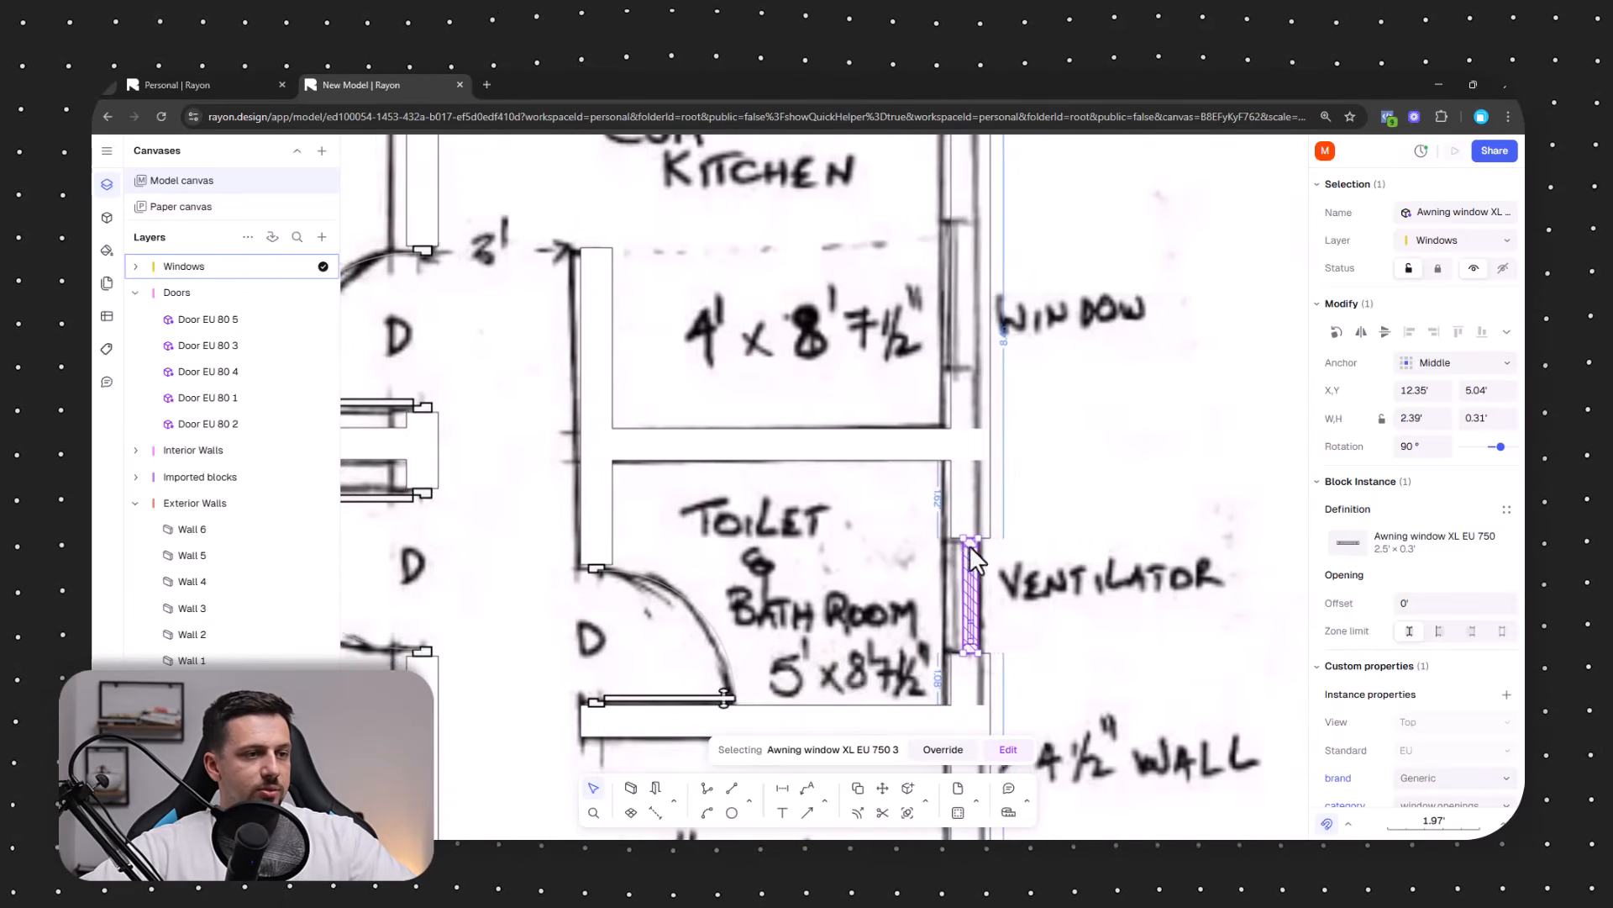
Try to copy the ventilator window into the kitchen's window opening on the same exterior wall.
middle_drag(970, 548, 957, 605)
alt+drag(963, 639, 987, 354)
key(Escape)
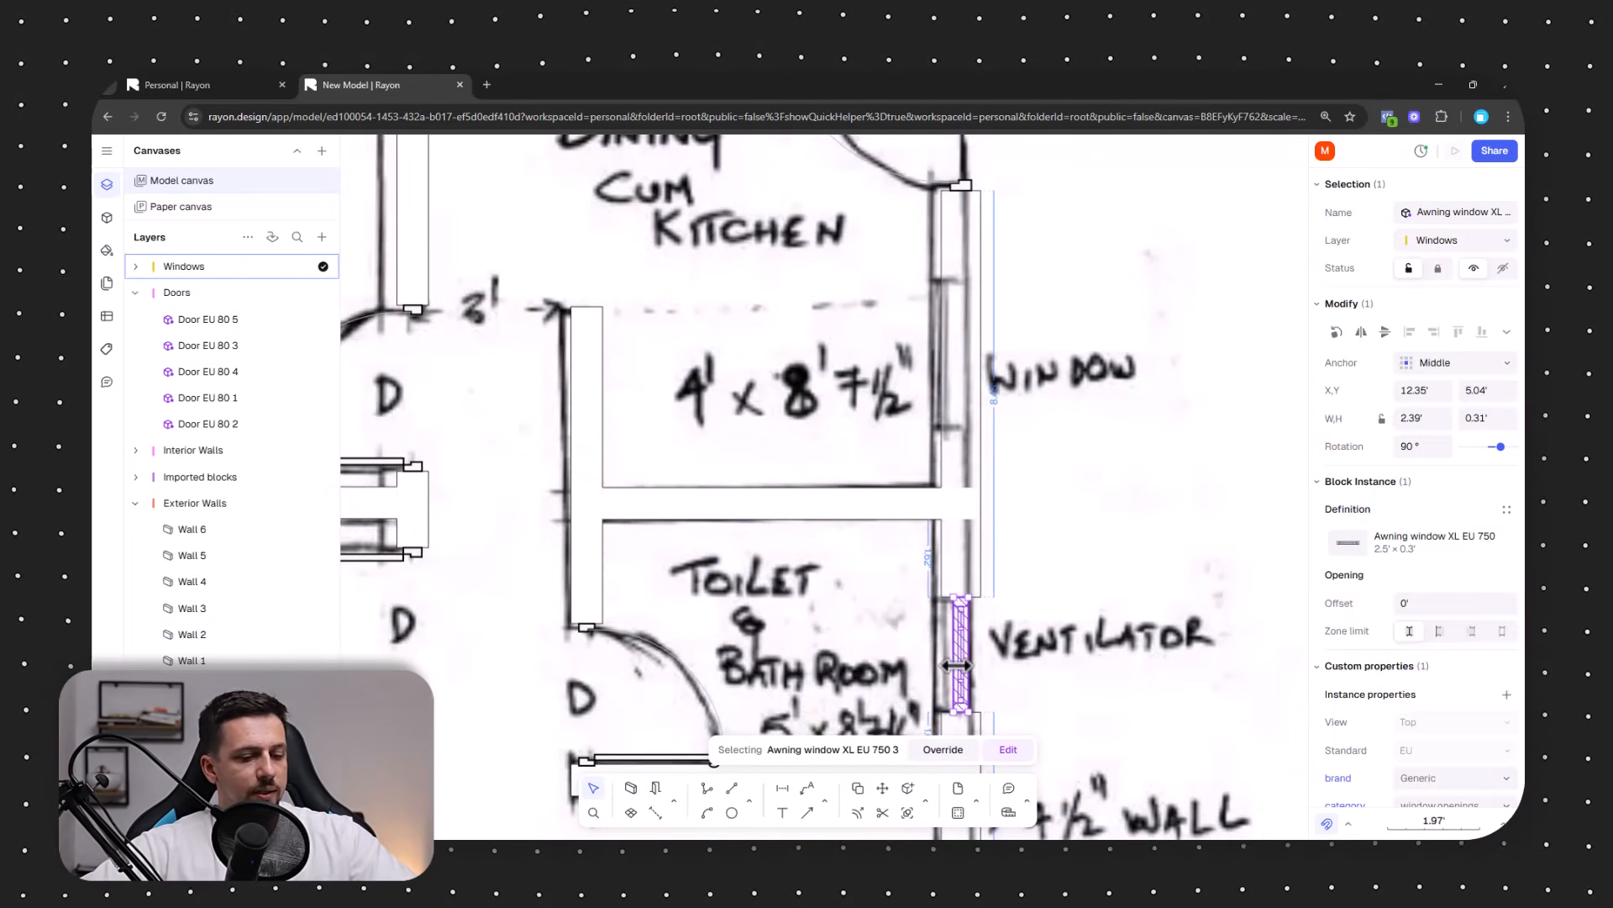
click(1000, 550)
click(962, 636)
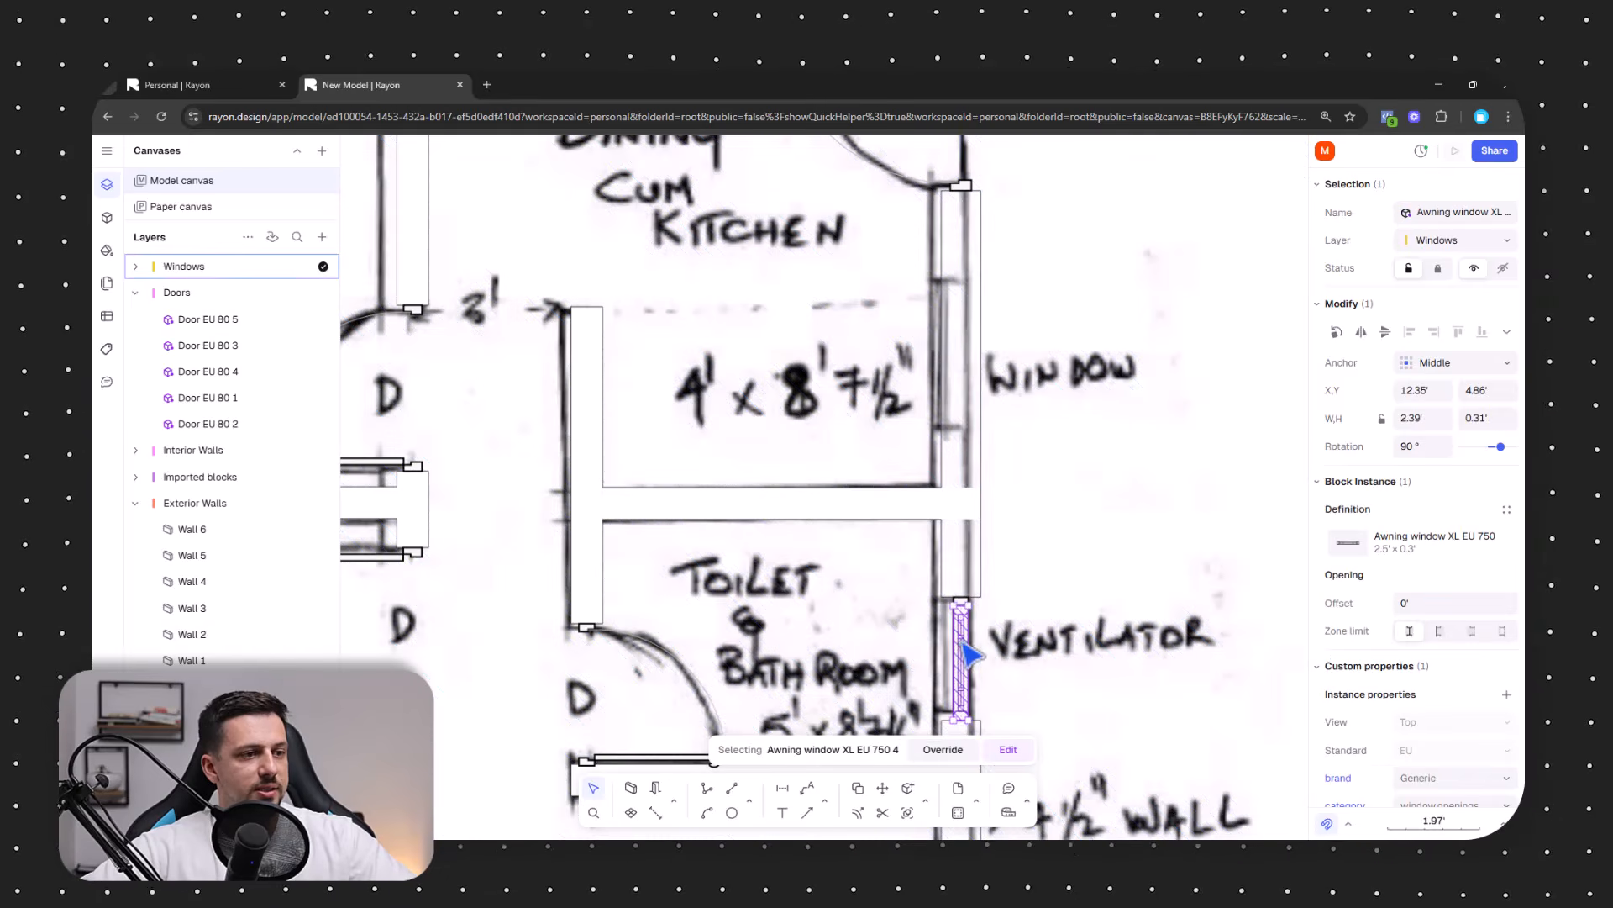
alt+drag(961, 639, 765, 740)
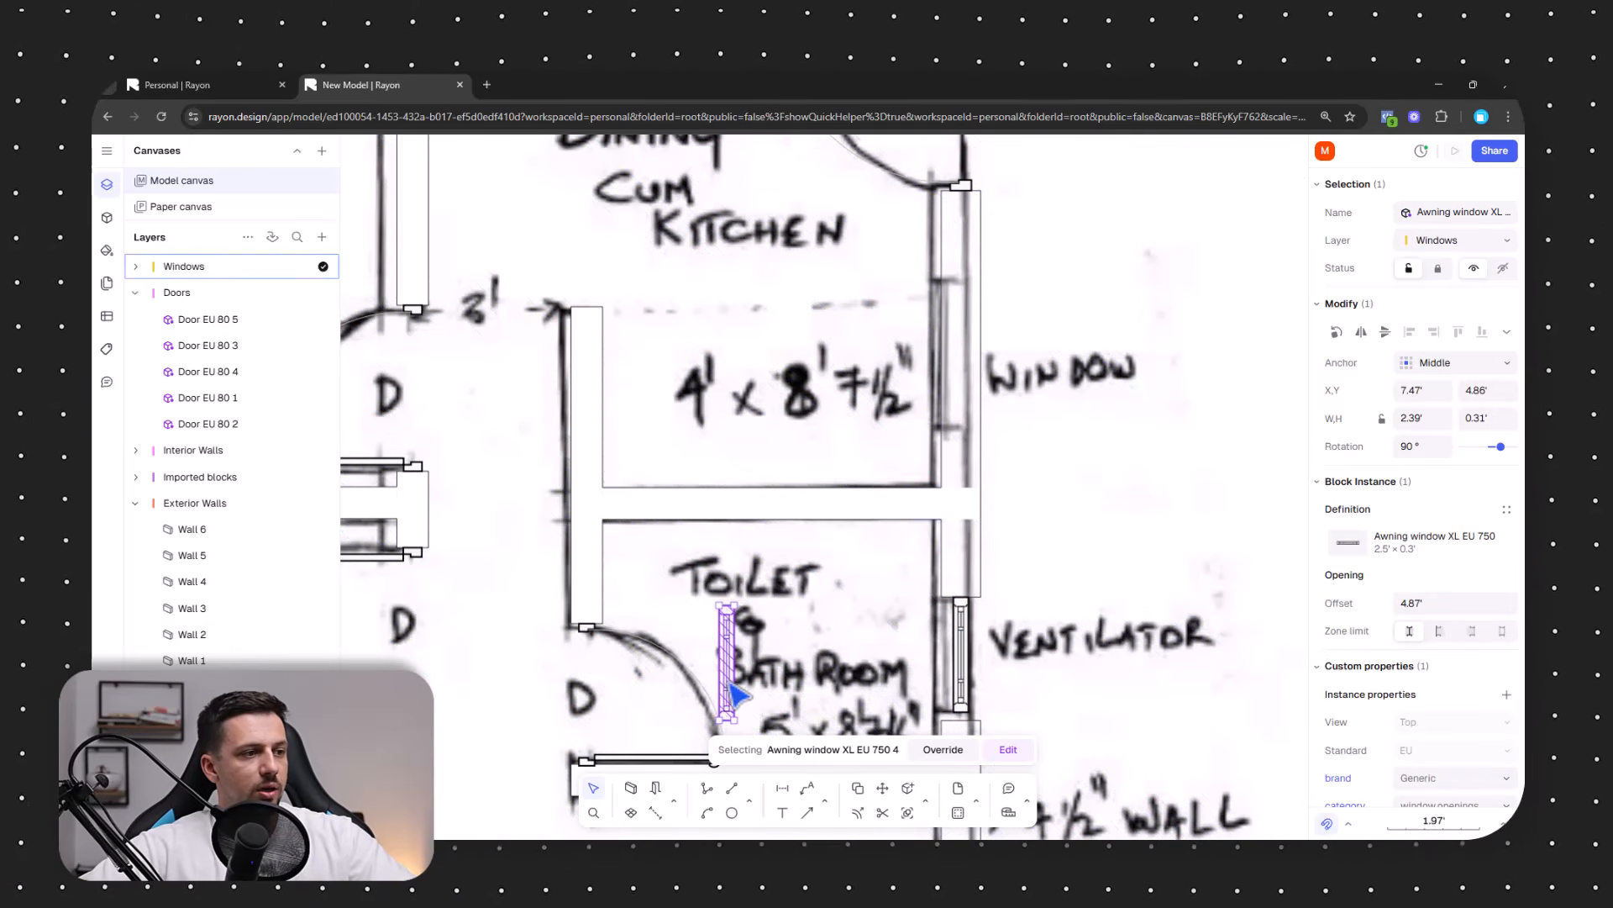
drag(731, 685, 968, 300)
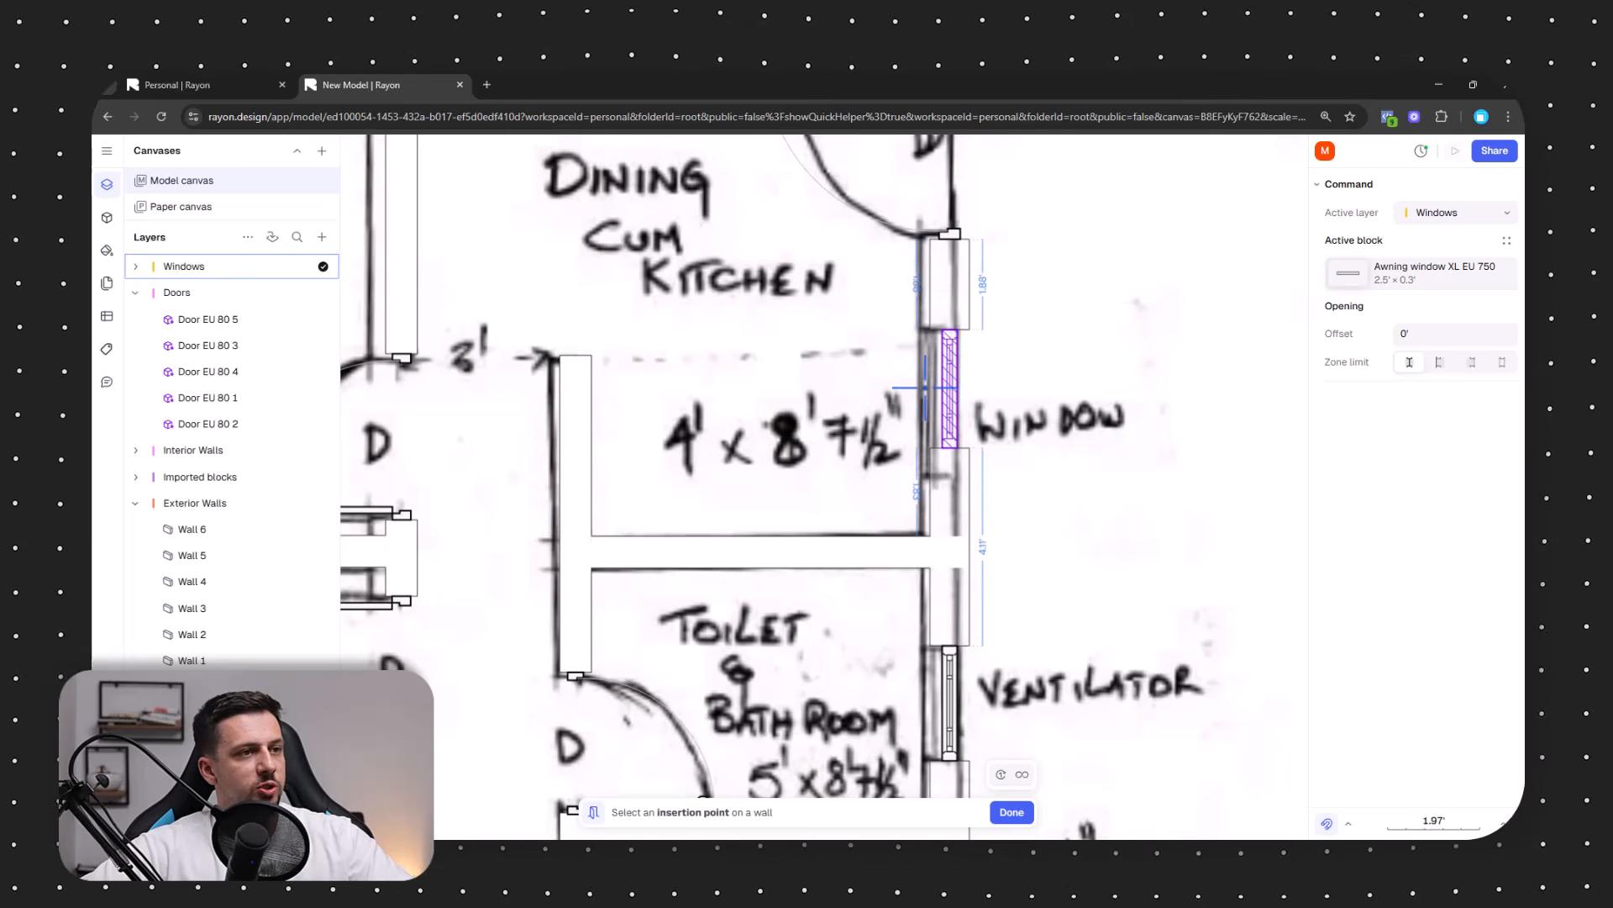
Insert an Awning window XL EU 750 at the kitchen's sketched window and stretch it to about 3.17 ft.
click(981, 469)
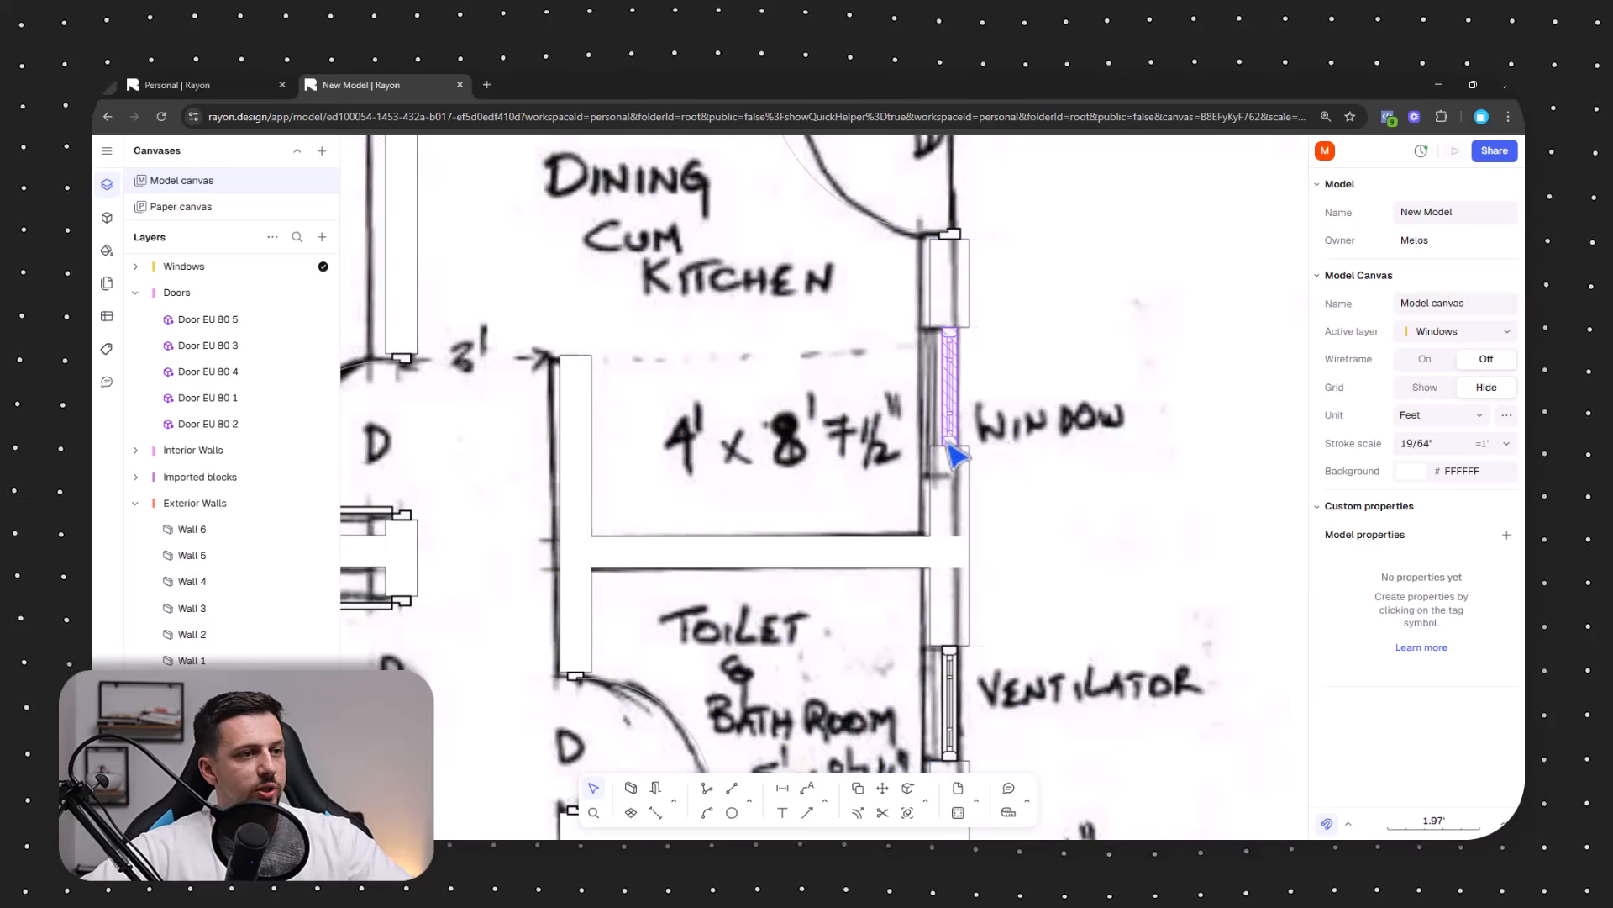
click(951, 458)
drag(953, 480, 953, 480)
Insert an Awning window XL EU 750 in the main bedroom's exterior wall and stretch it to about 4.02 ft down to the partition.
scroll(991, 487, down, 5)
middle_drag(943, 315, 980, 325)
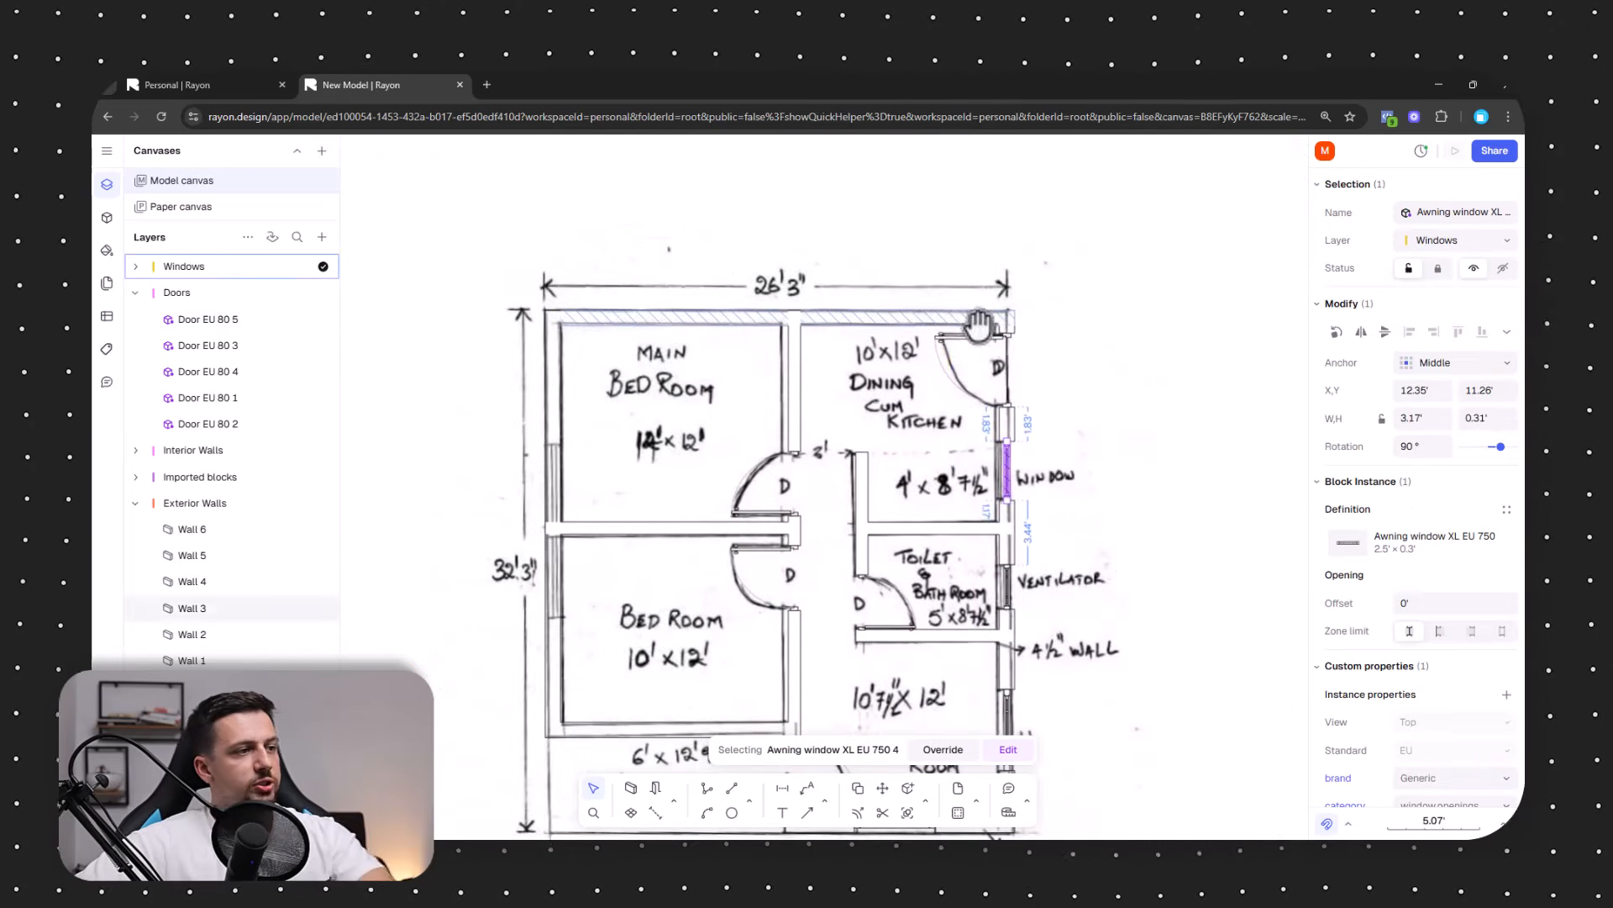
scroll(542, 496, up, 5)
scroll(591, 412, up, 3)
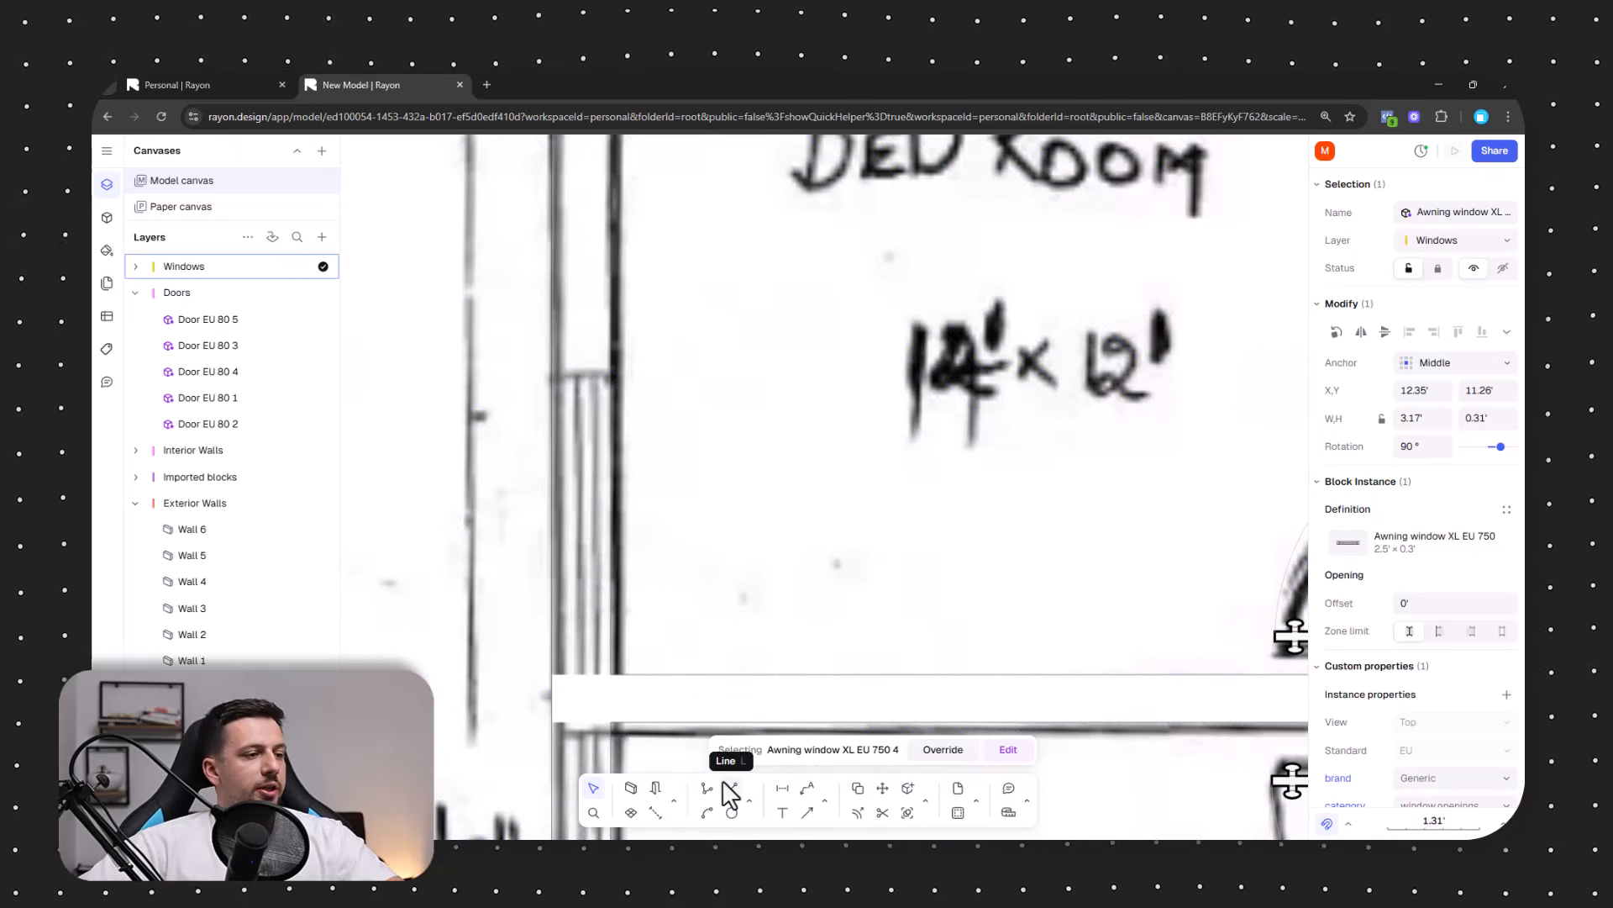
click(656, 788)
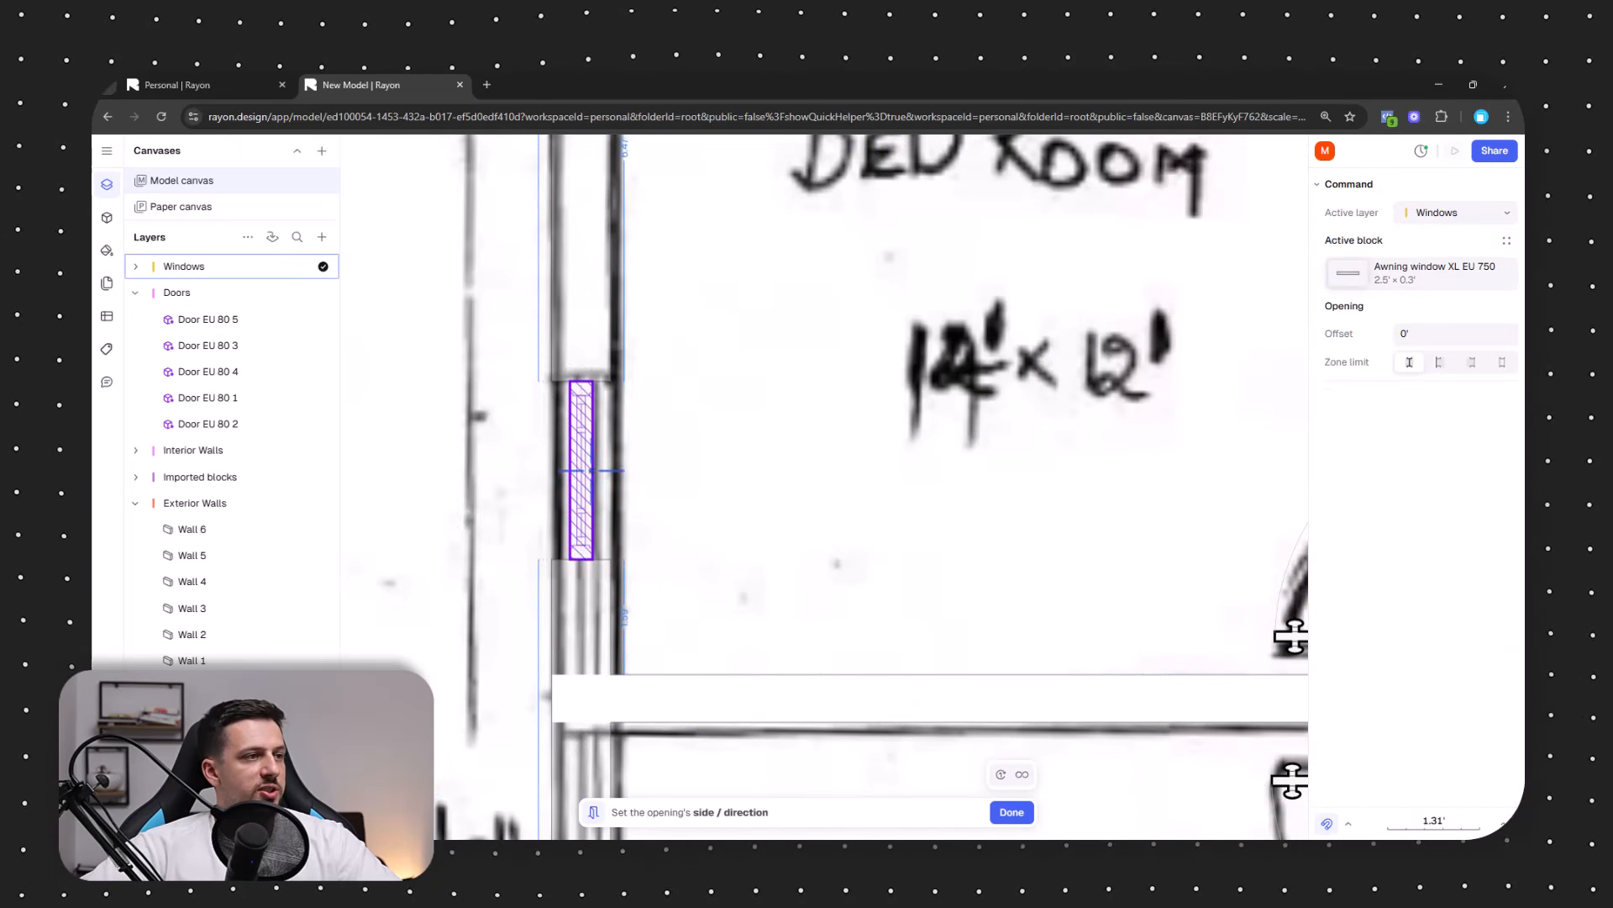
click(589, 570)
click(585, 542)
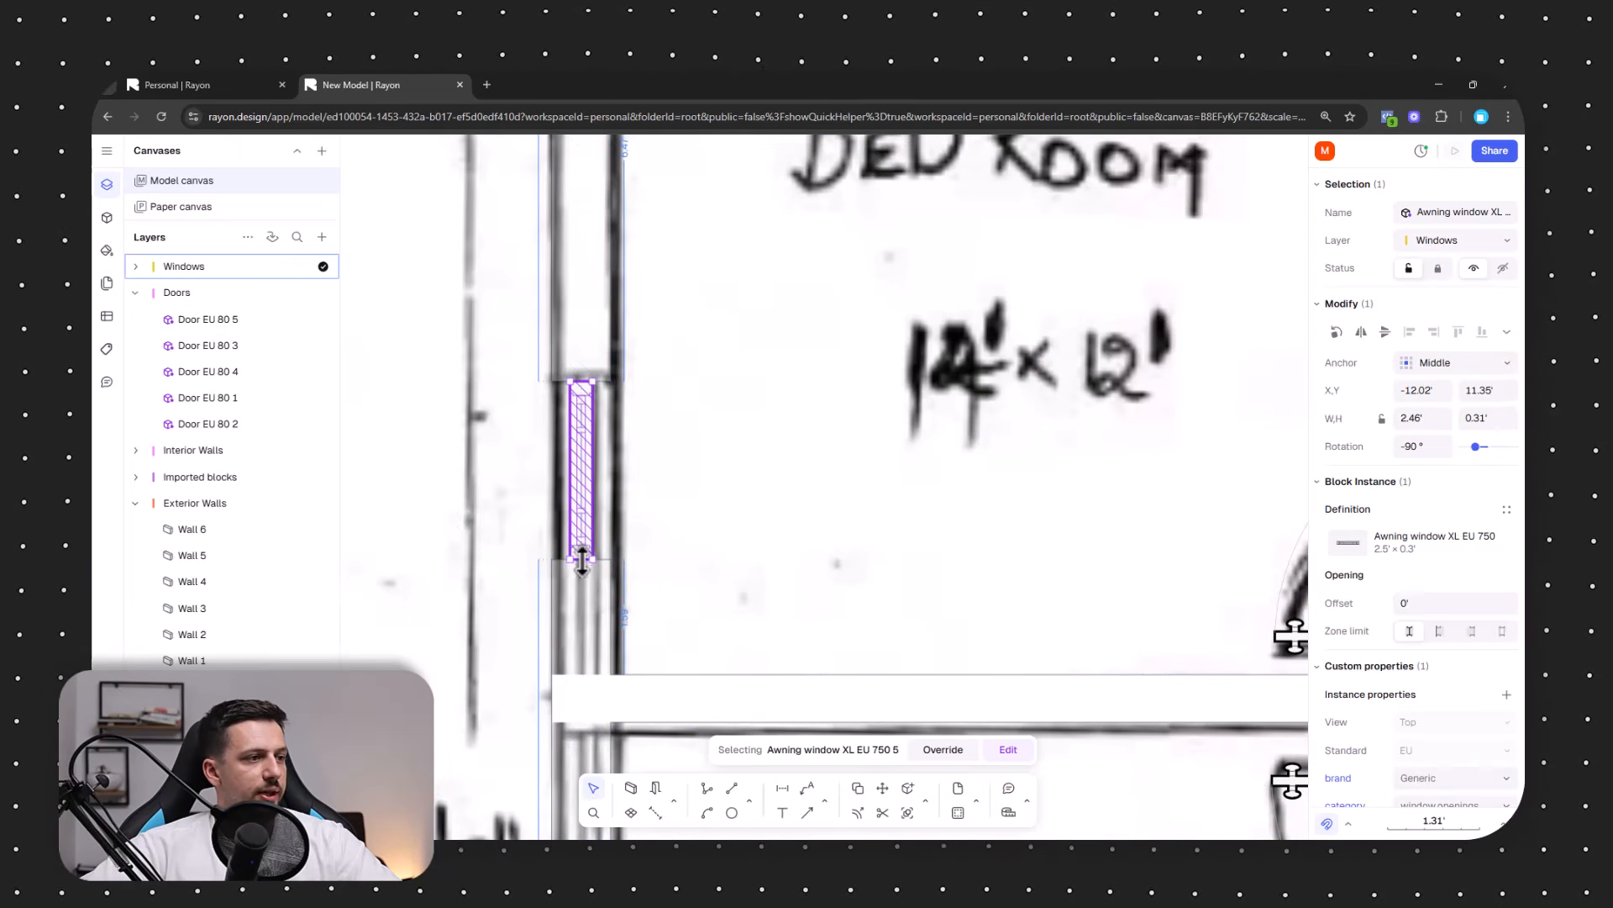
drag(581, 559, 620, 668)
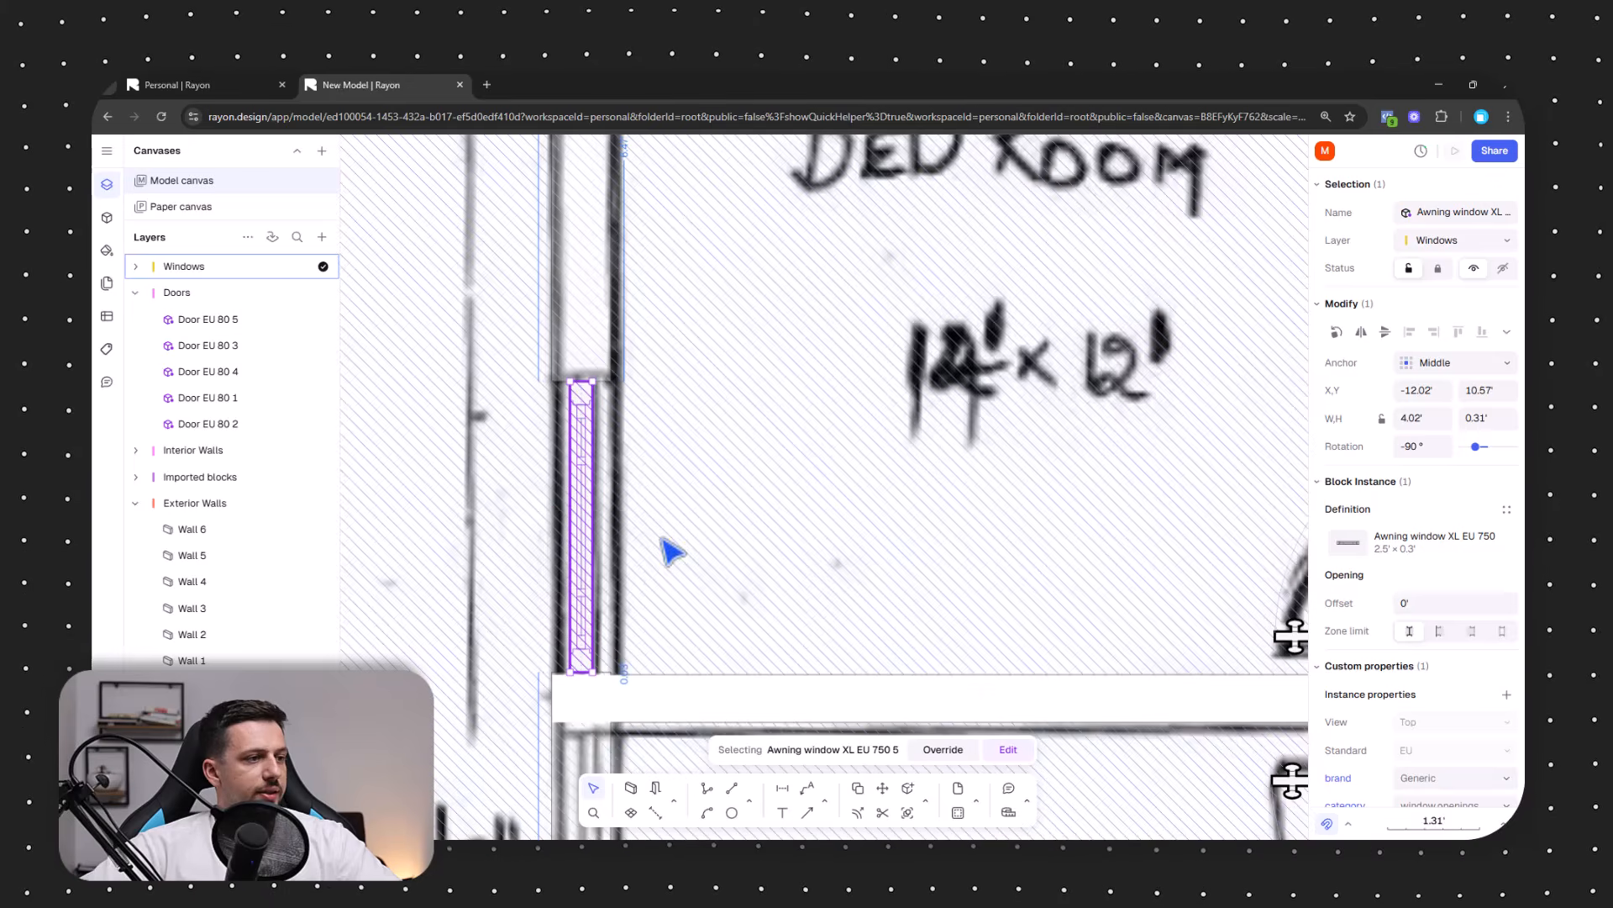
Copy the main bedroom's window to the second bedroom's sketched opening, just below the partition wall, and clear the selection.
scroll(698, 412, down, 3)
drag(661, 453, 676, 677)
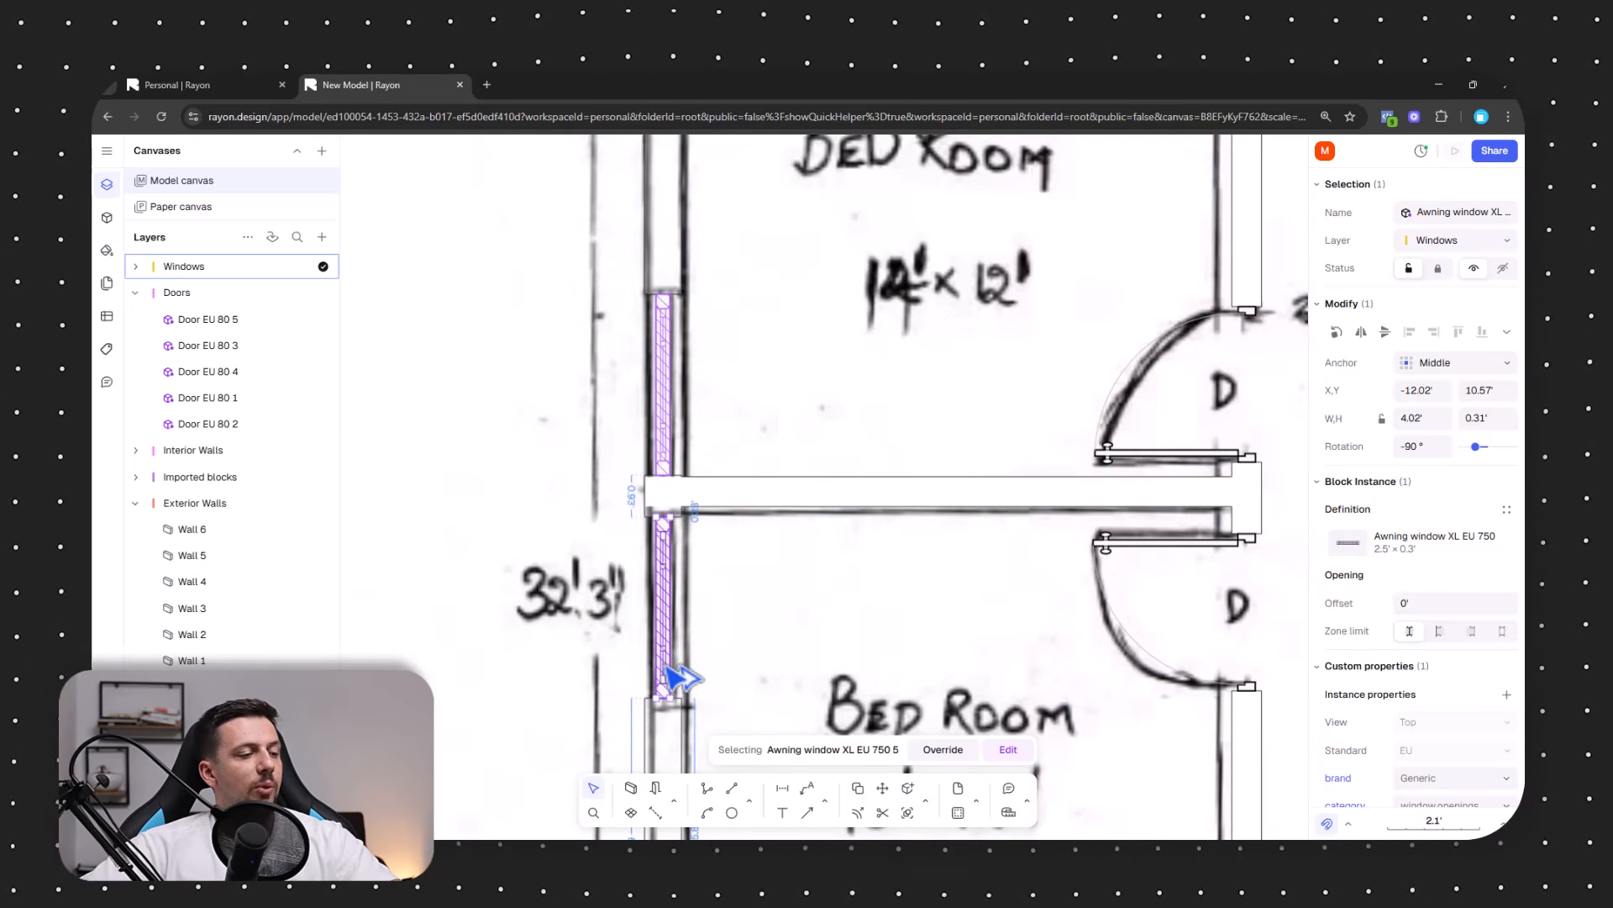
scroll(737, 505, down, 8)
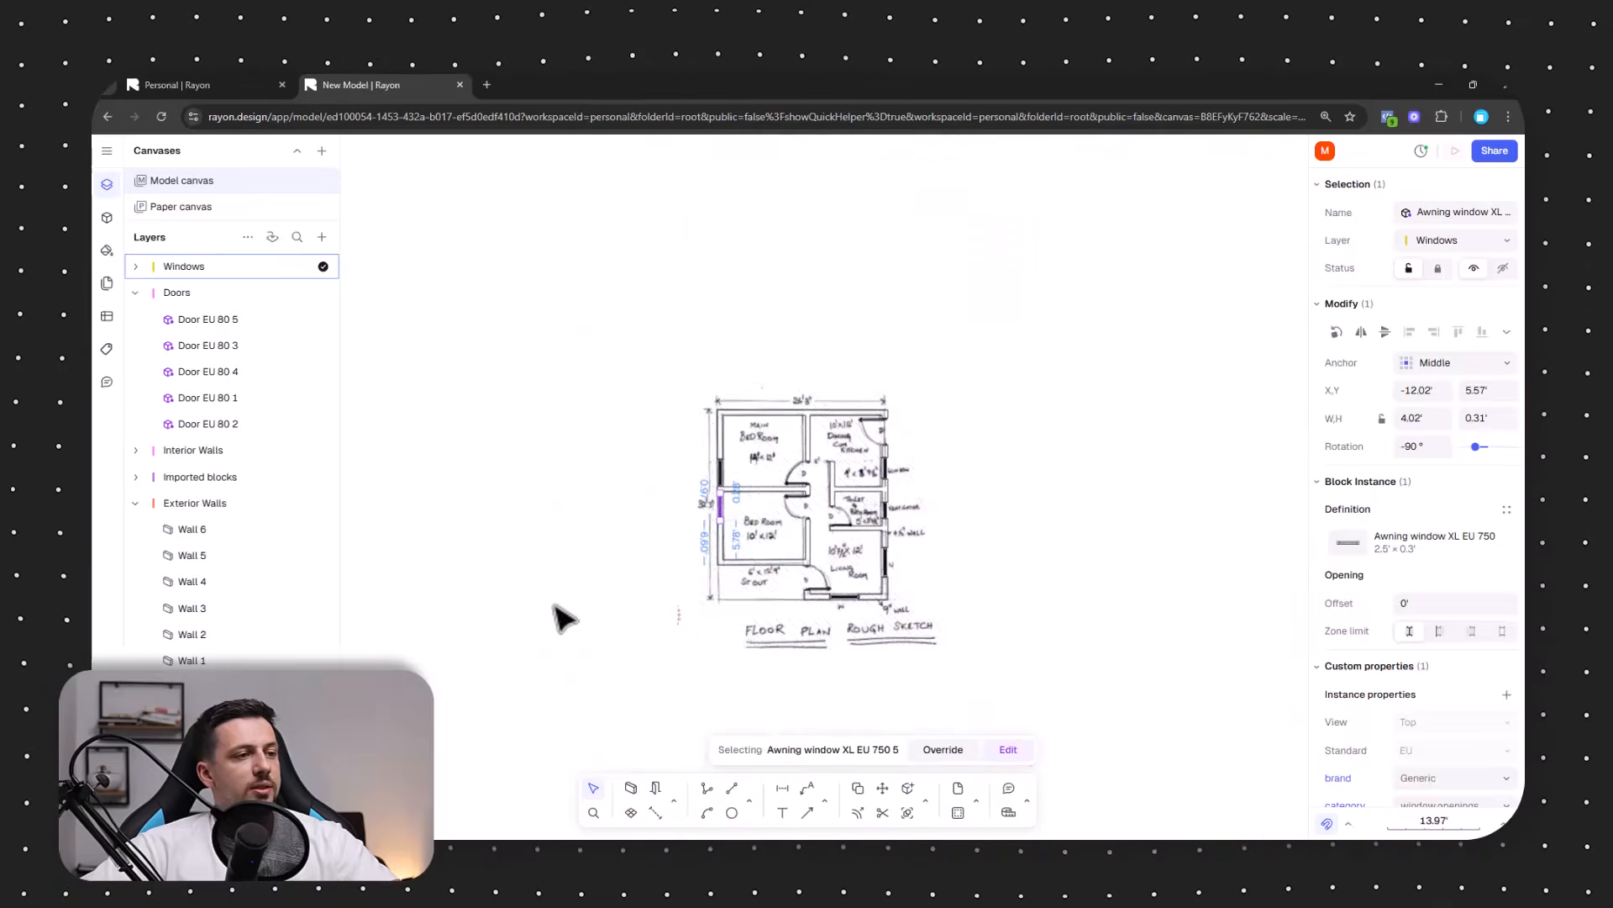
click(558, 619)
scroll(950, 529, up, 4)
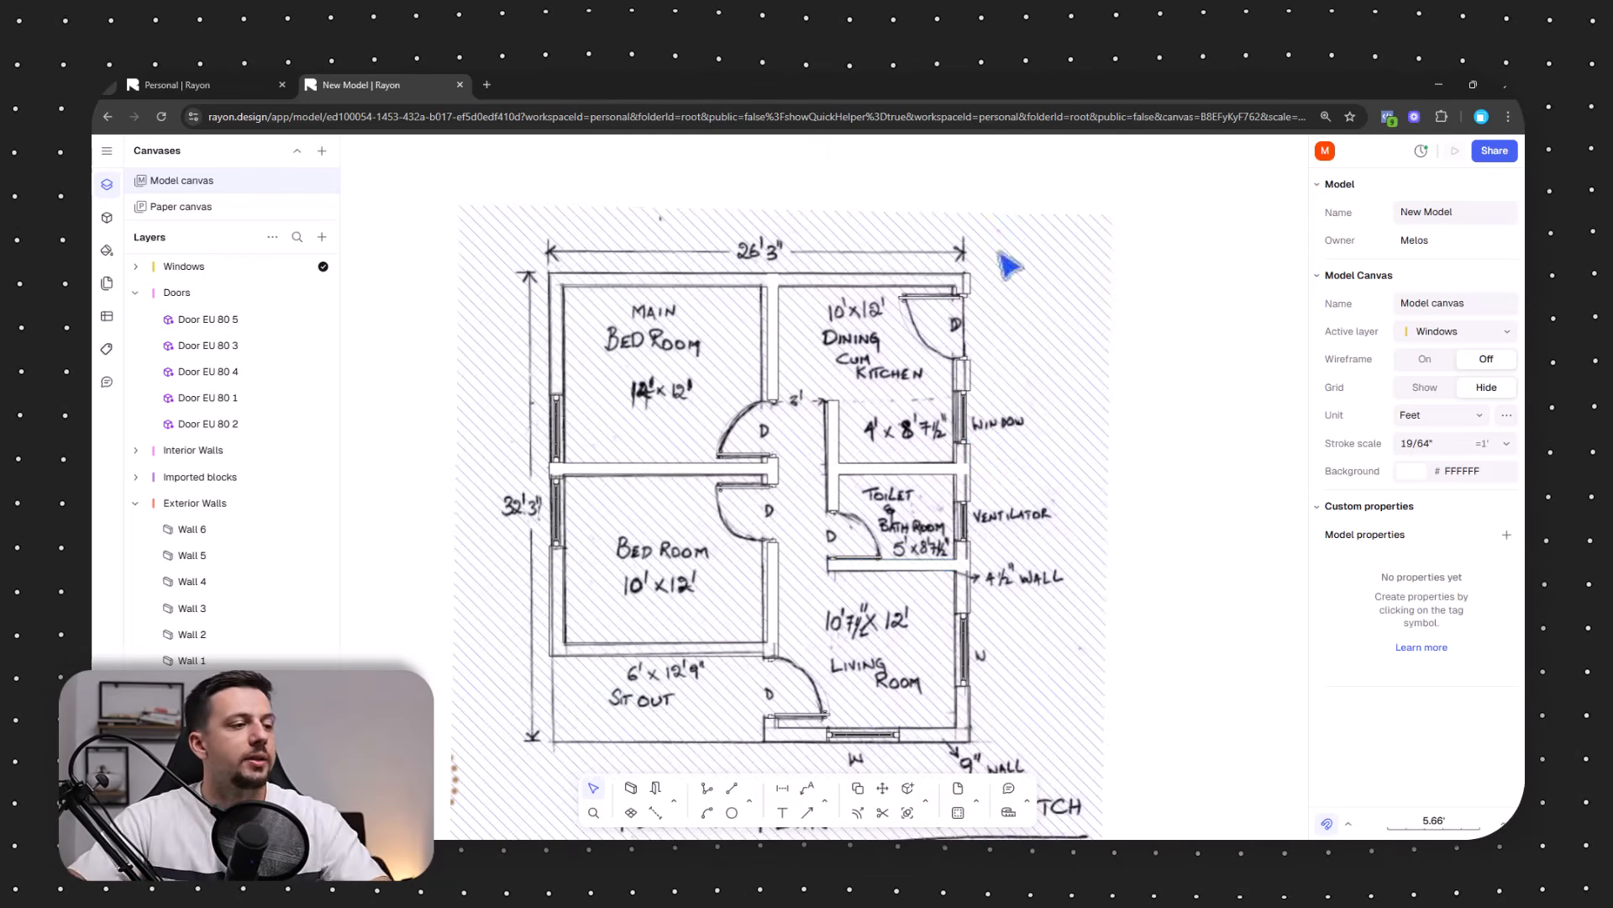
scroll(813, 607, up, 3)
middle_drag(924, 540, 1012, 523)
scroll(1008, 521, down, 3)
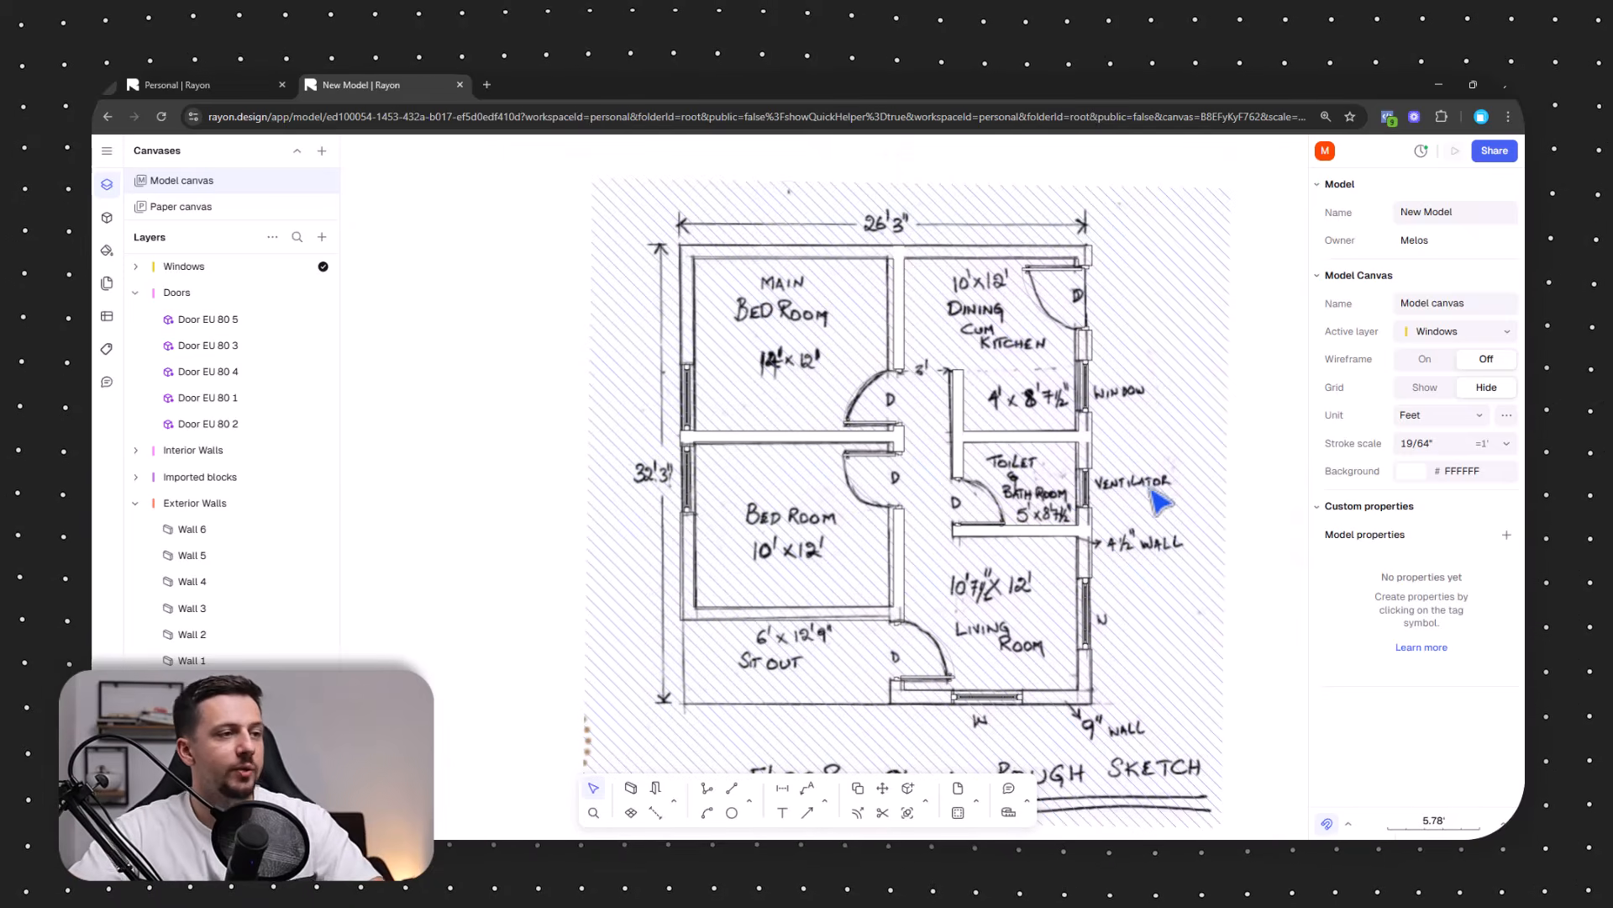
middle_drag(1212, 448, 1126, 431)
click(1101, 370)
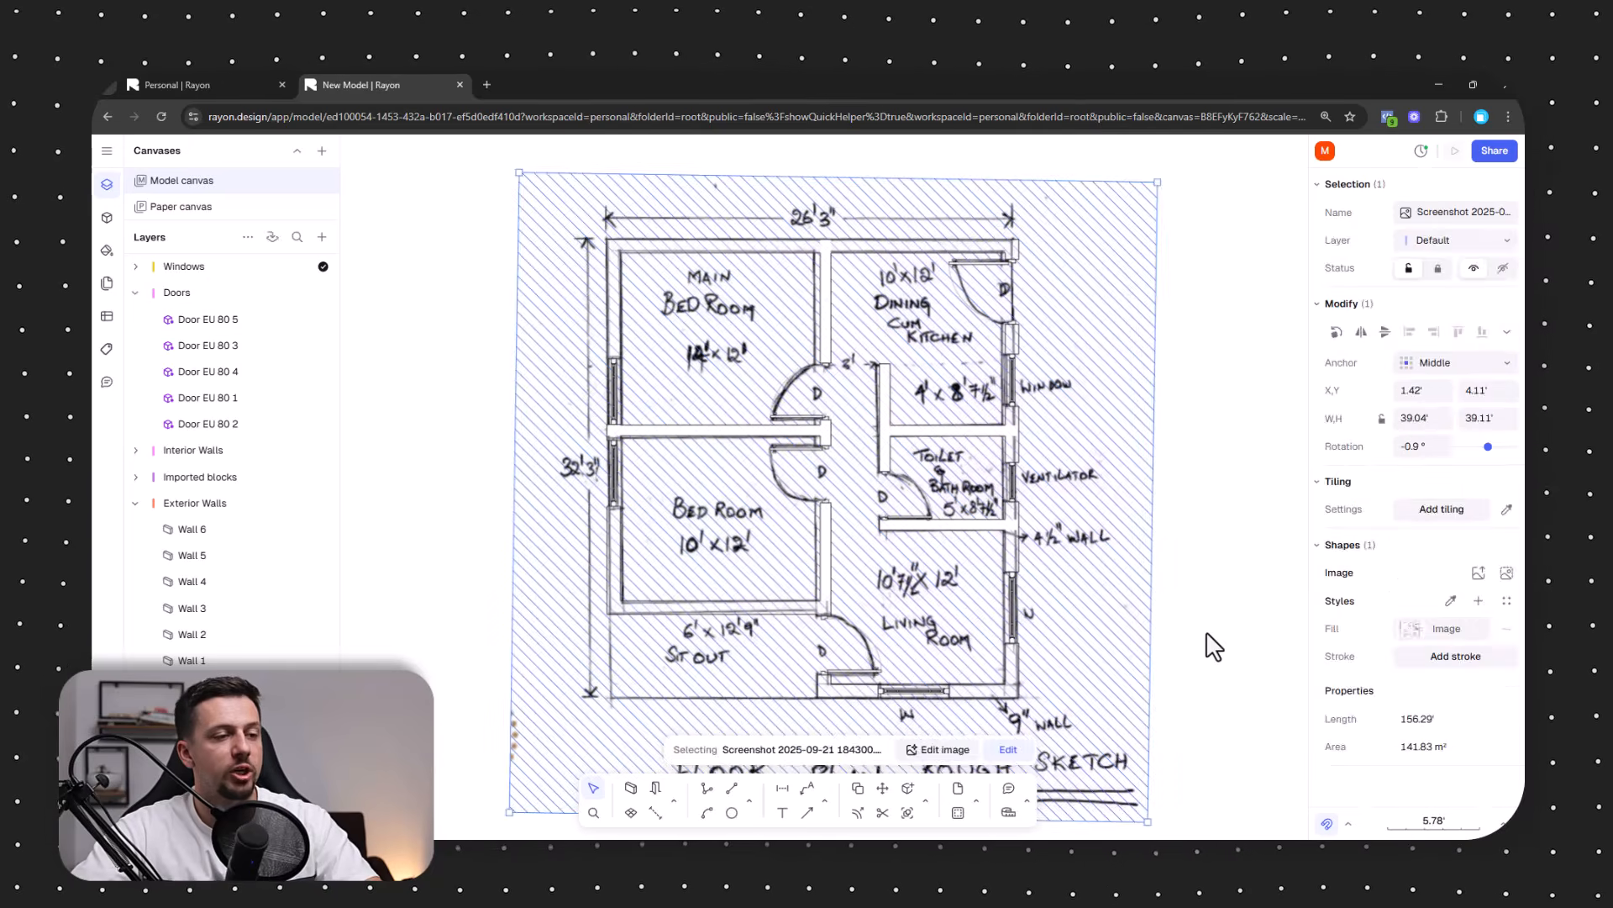
click(1202, 654)
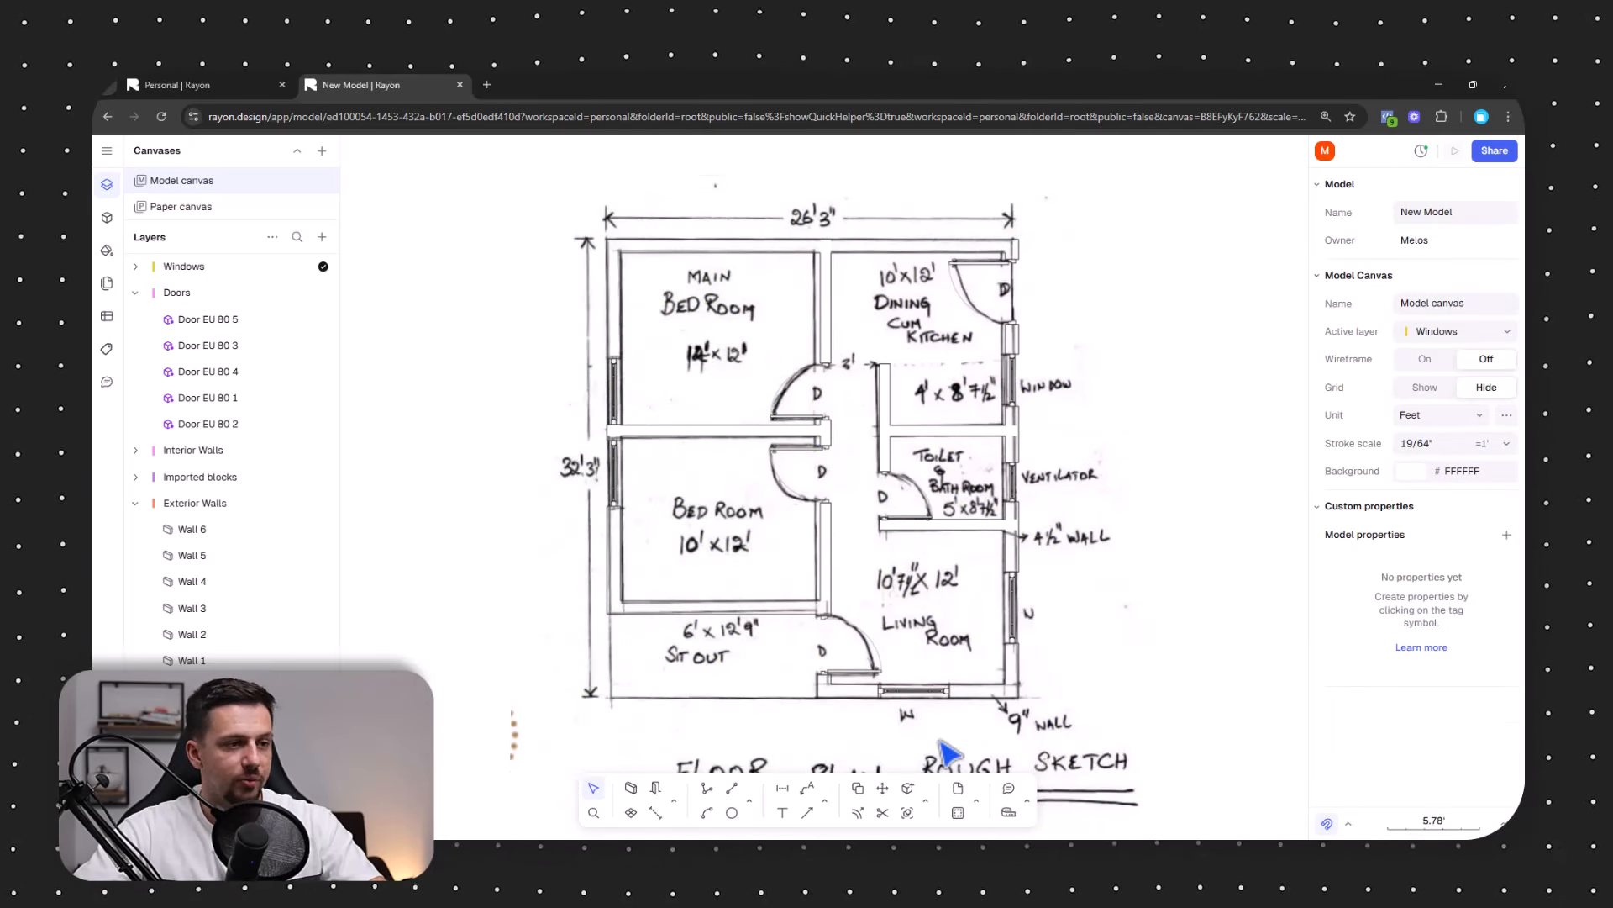
Find an L-shaped sofa in the block library and place the L-shaped soft block in the living room below the bathroom wall.
click(107, 217)
click(286, 151)
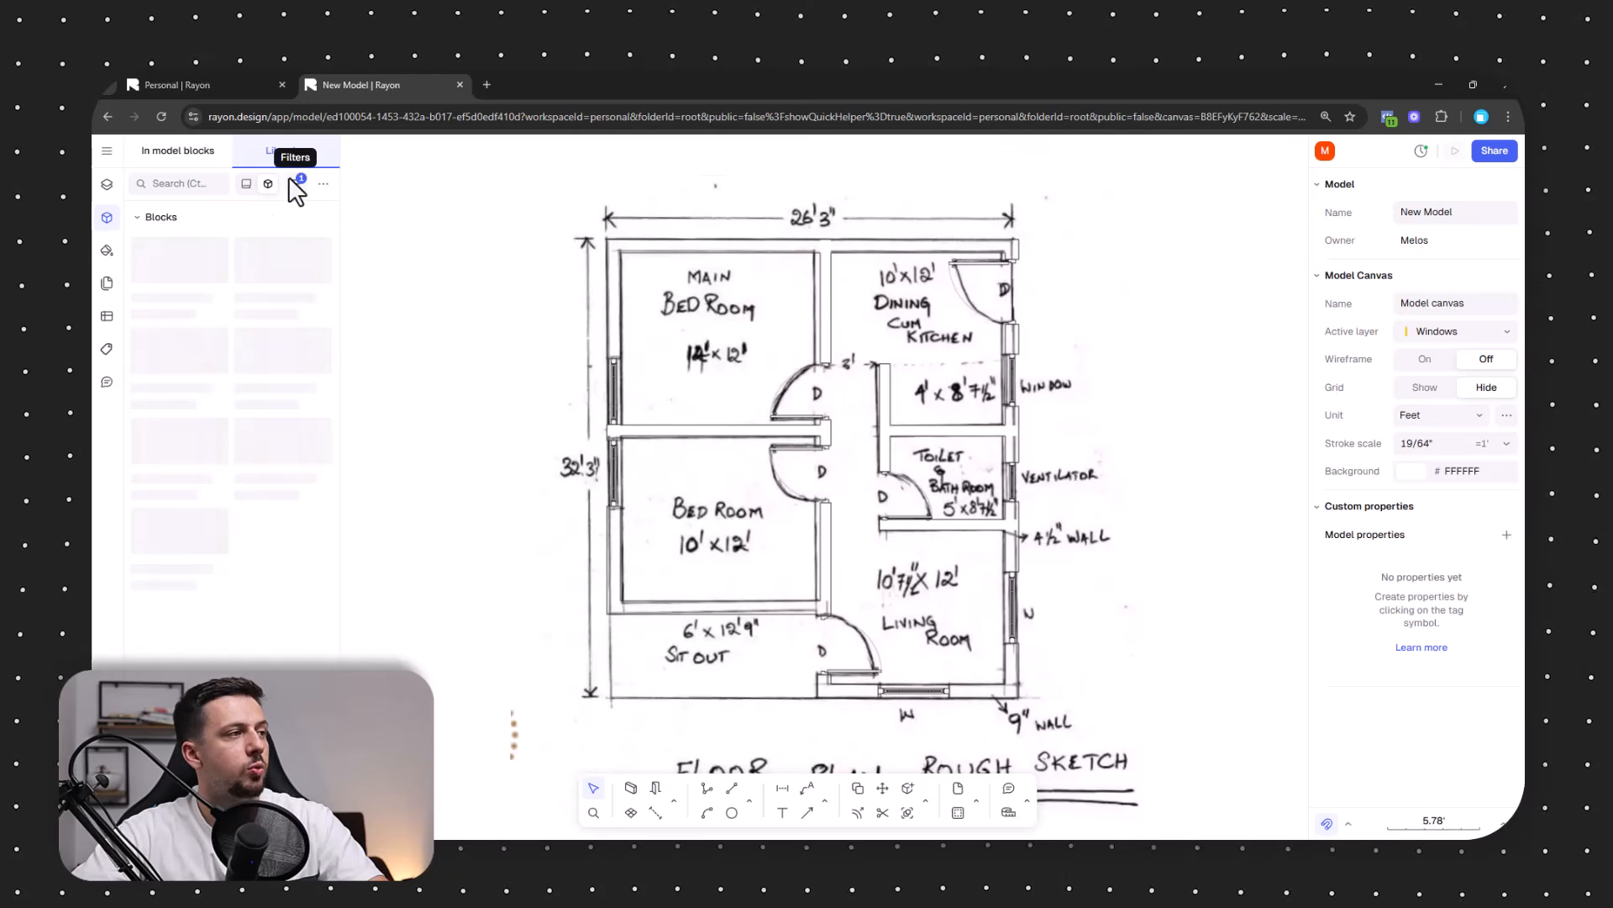
click(295, 184)
click(575, 160)
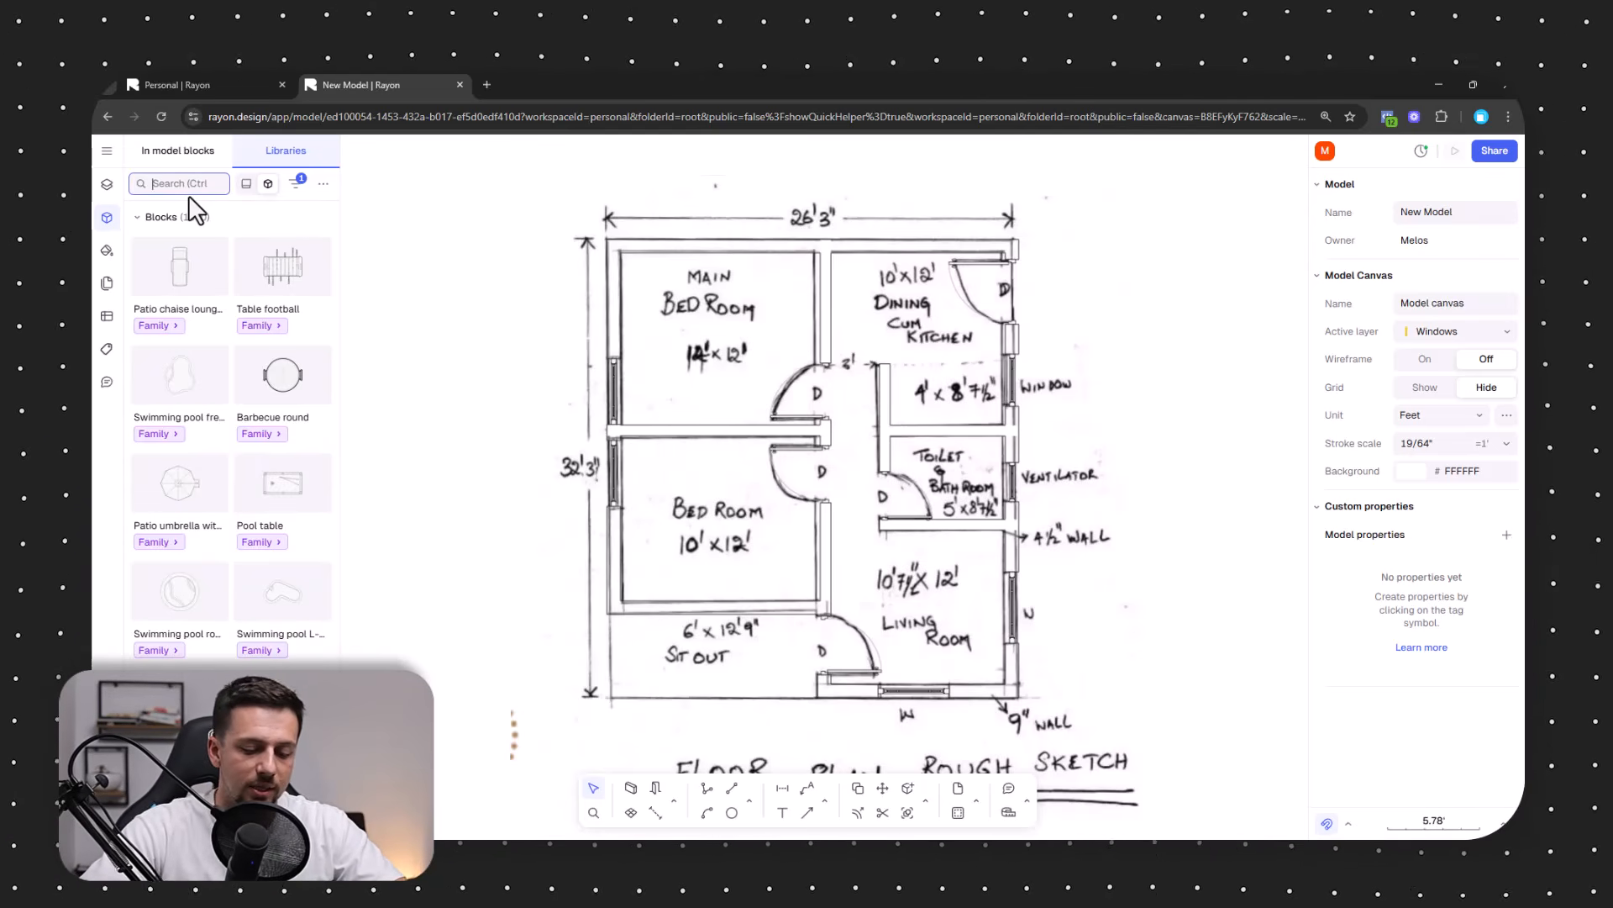
text(co)
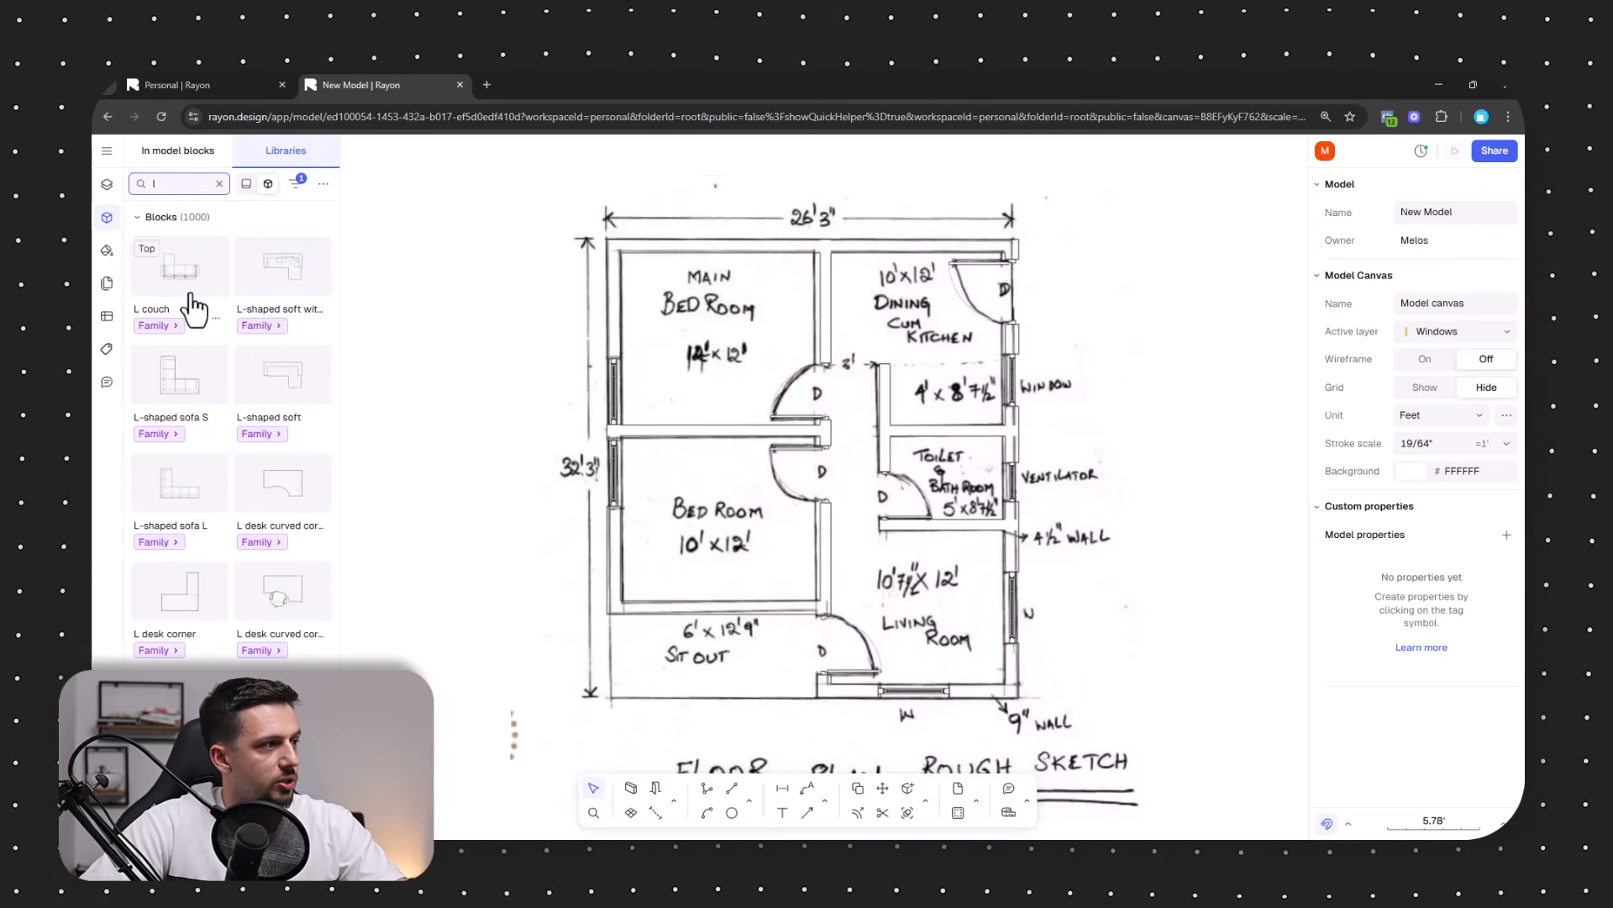
drag(271, 411, 1008, 601)
scroll(990, 613, up, 5)
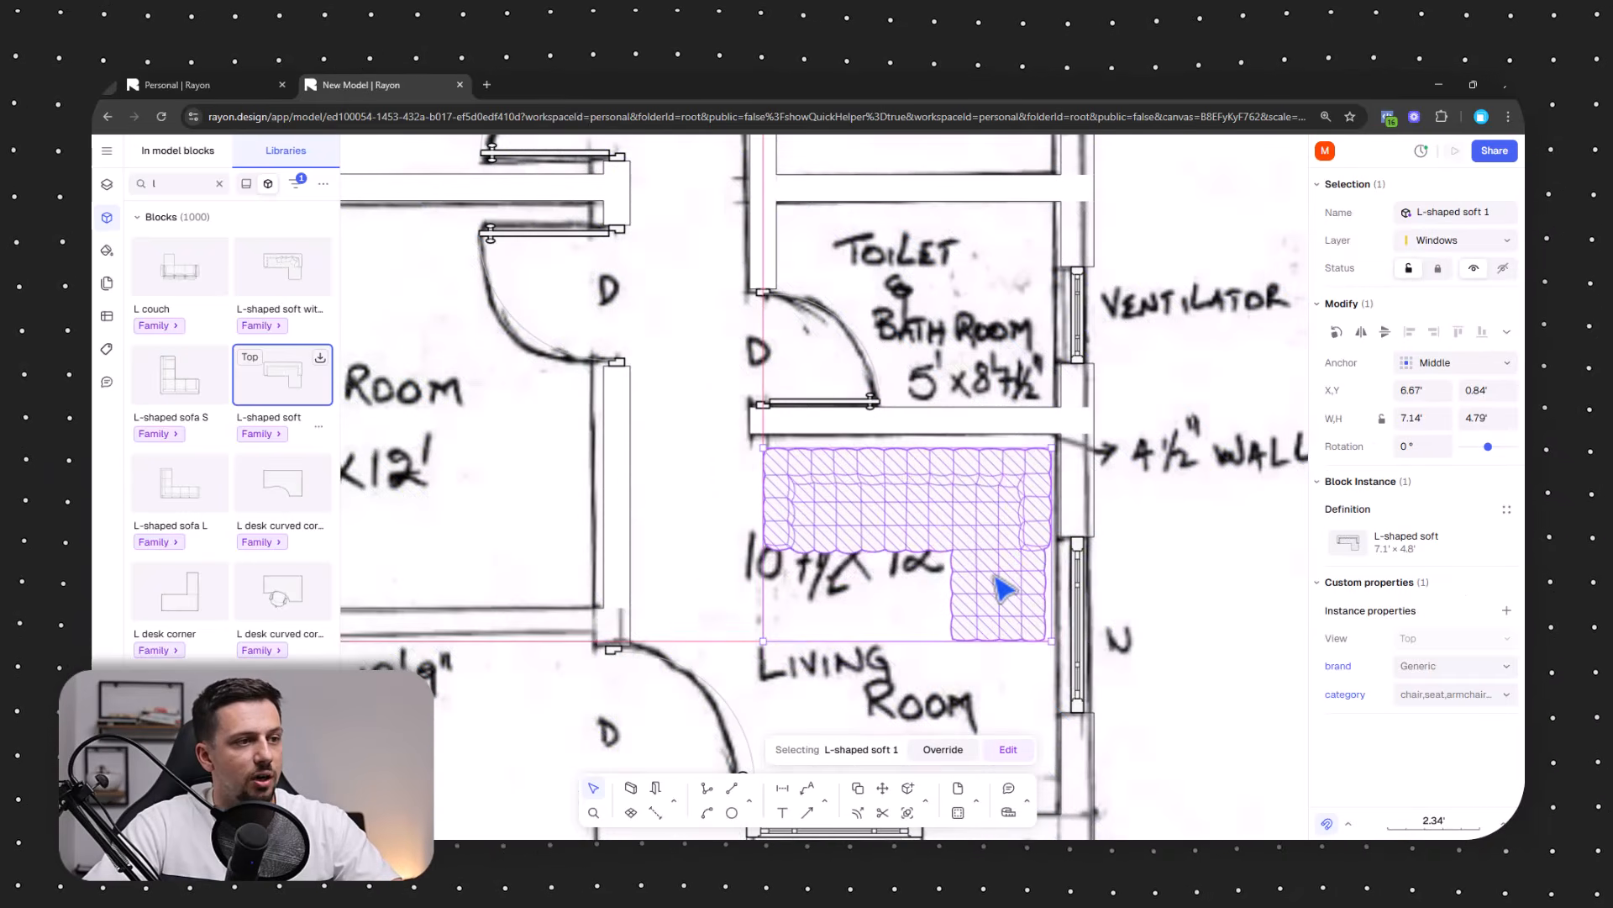
click(1198, 578)
Insert a TV entertainment center from the library, rotate it 180° and set it against the living room's exterior wall opposite the sofa.
scroll(981, 322, down, 5)
middle_drag(1105, 427, 1092, 472)
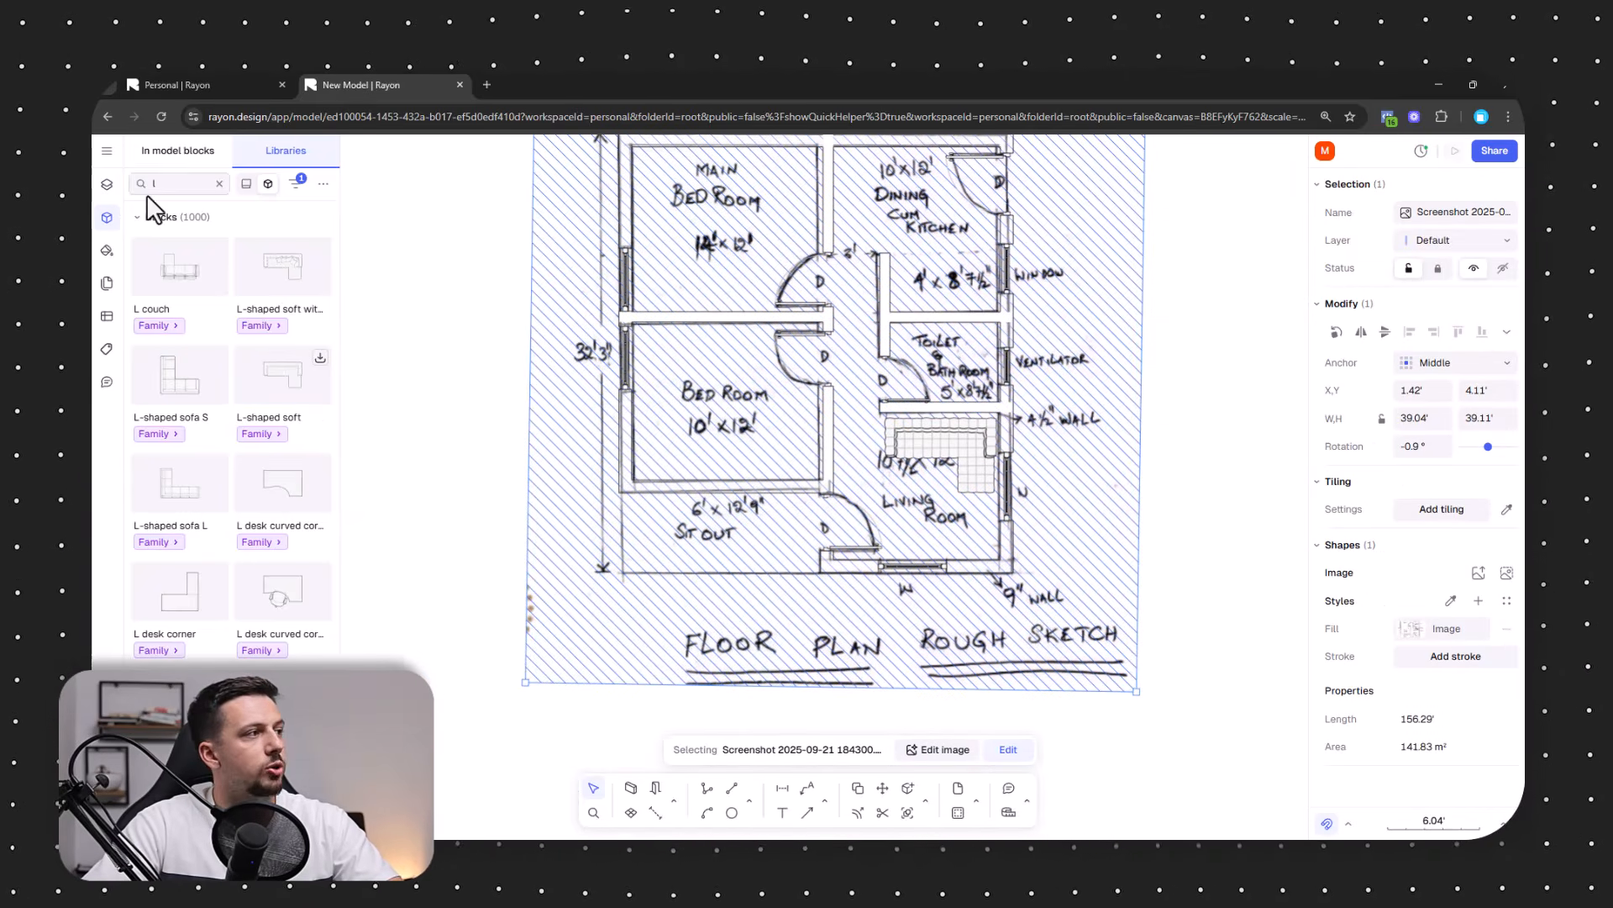
text(tv)
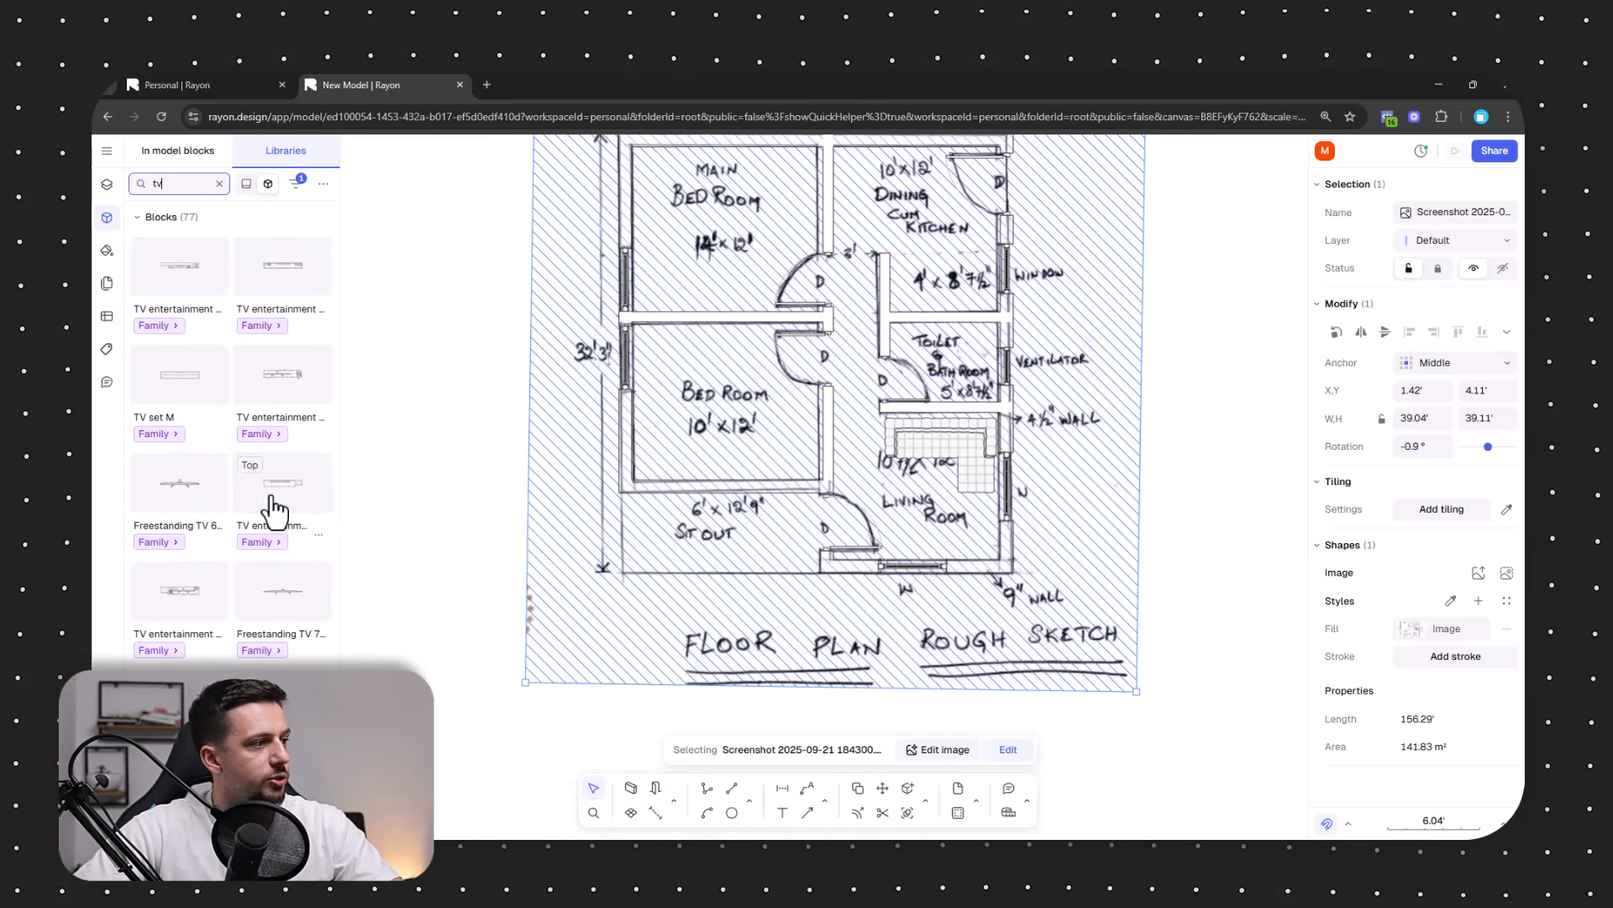
drag(270, 497, 945, 530)
scroll(963, 539, up, 5)
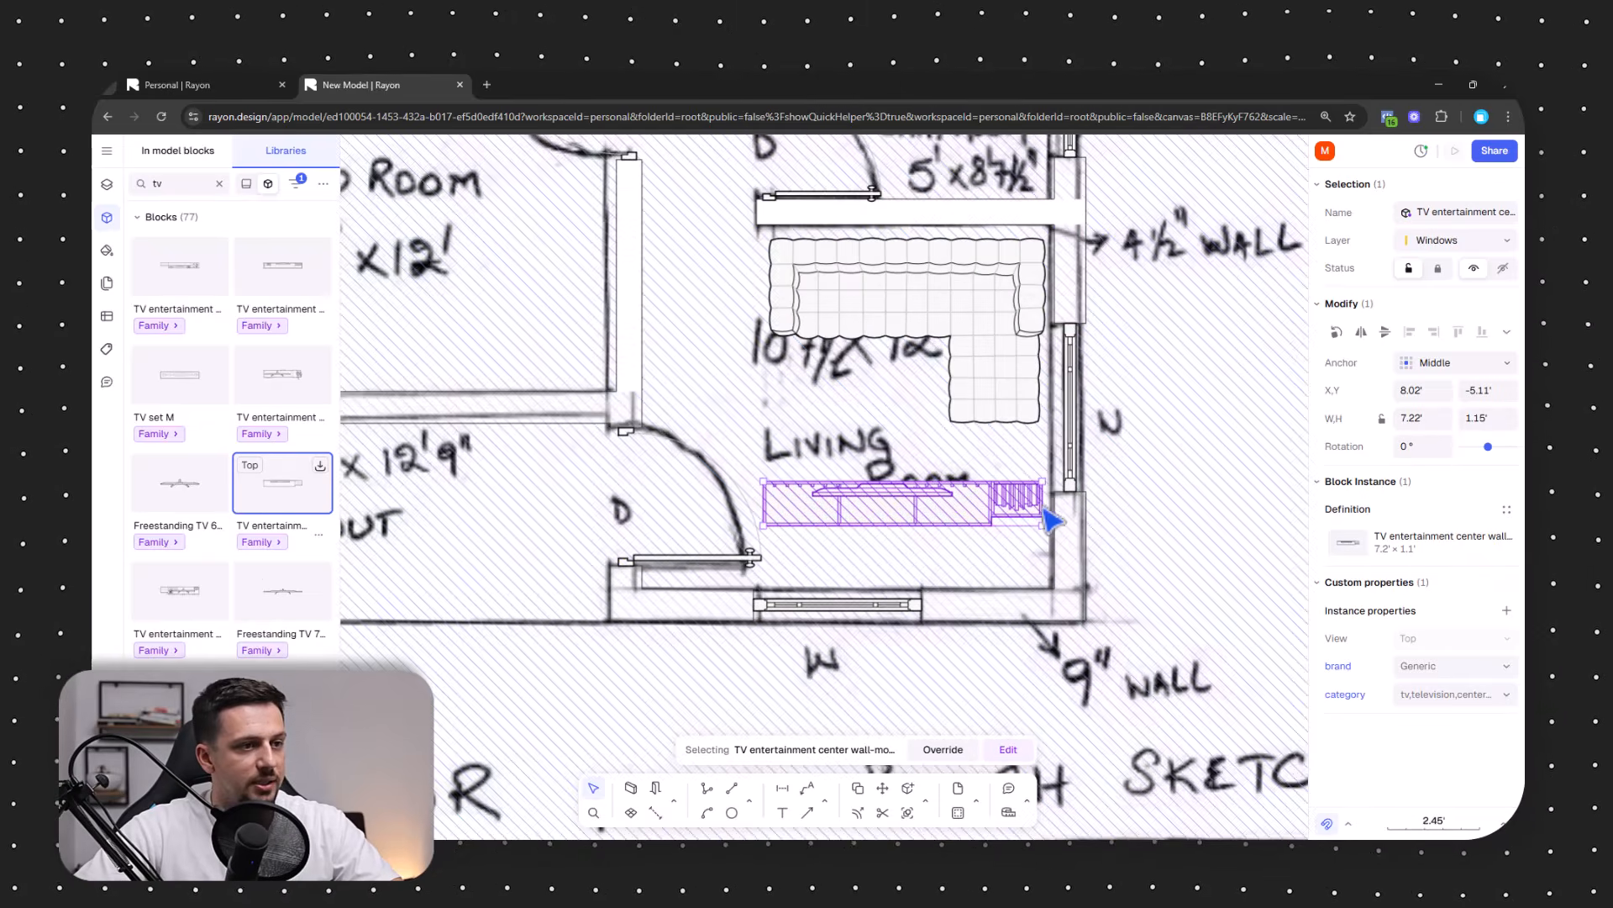
mouse_move(1047, 476)
mouse_down()
mouse_move(791, 502)
mouse_move(780, 520)
mouse_up()
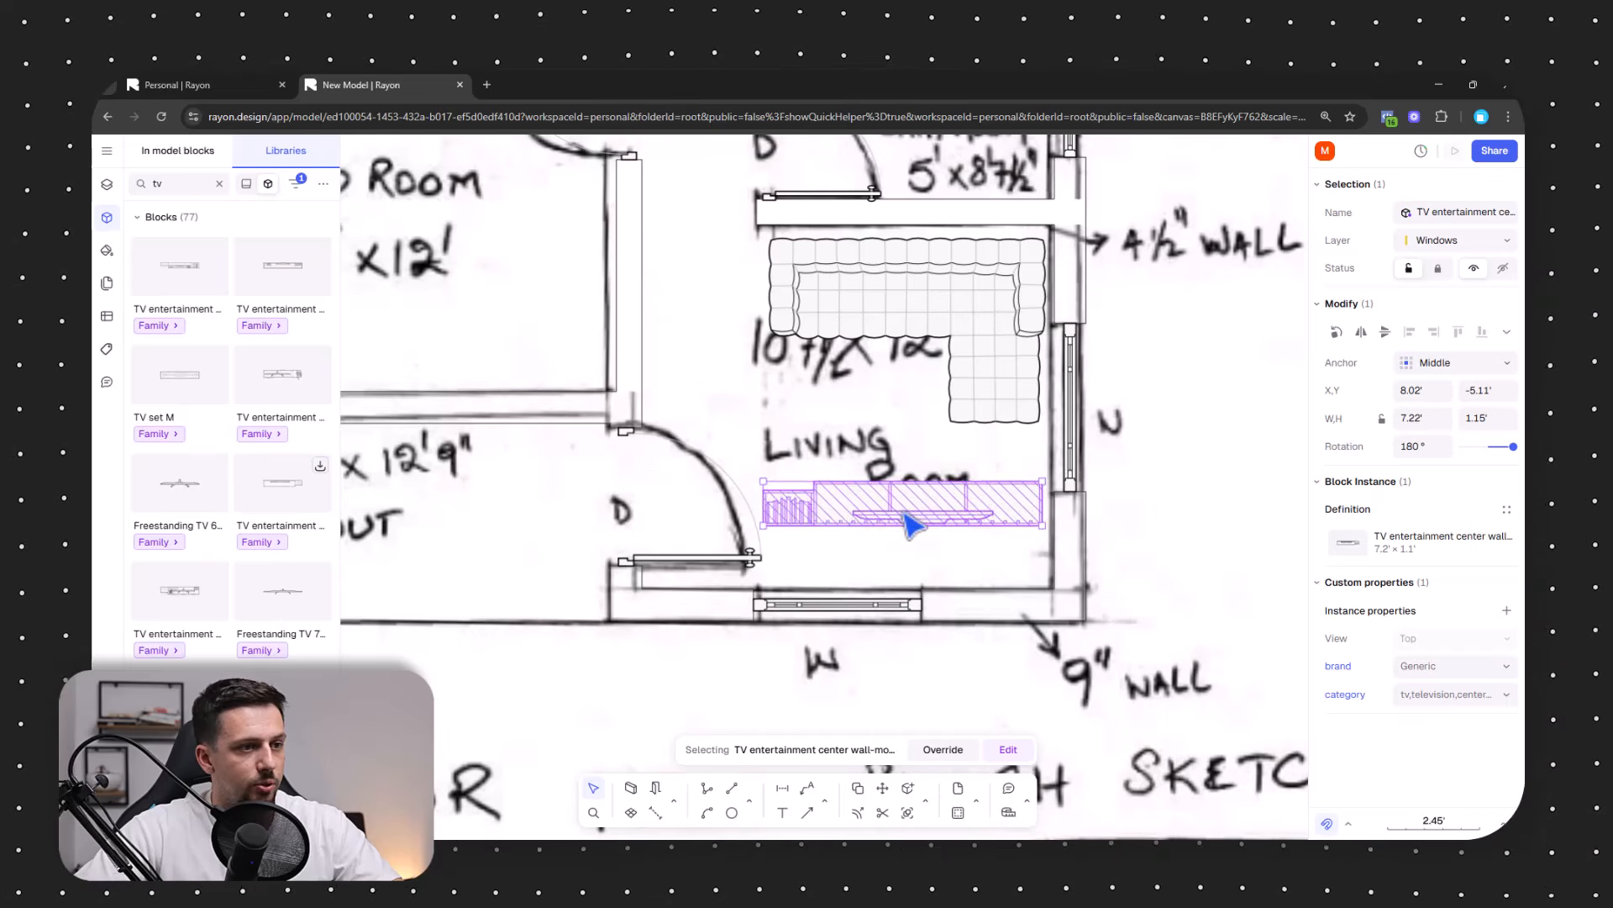
drag(908, 521, 962, 569)
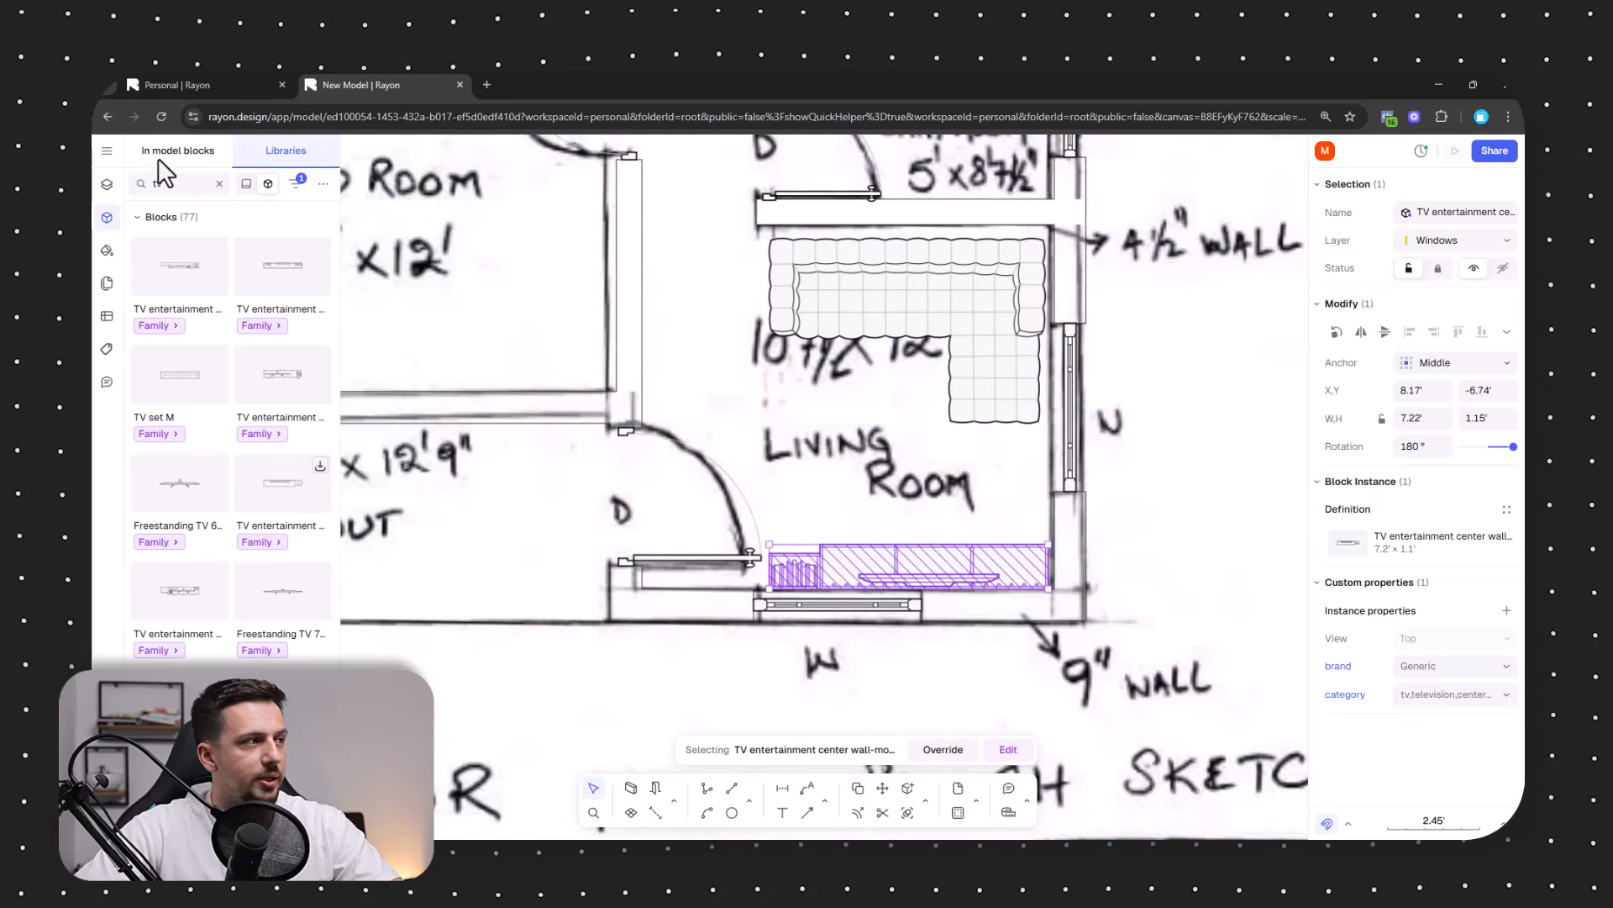
Search the library for carpet, insert the 7' × 10' Carpet lines block in the living room and rotate it to -90°.
key(BackSpace)
key(BackSpace)
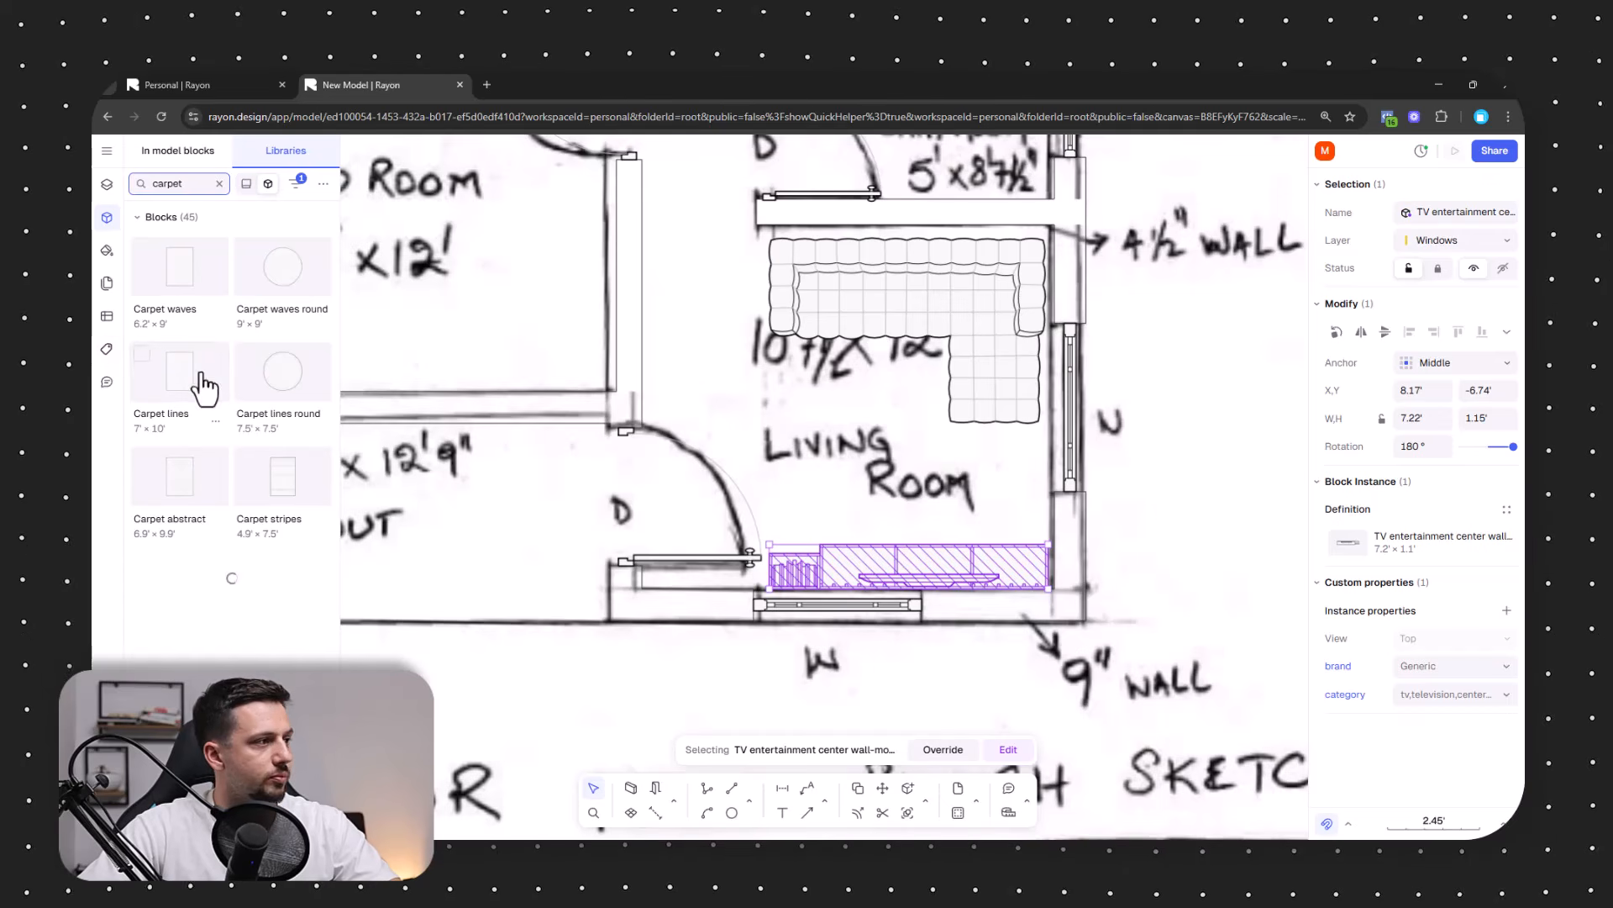
drag(198, 385, 832, 410)
drag(710, 492, 965, 486)
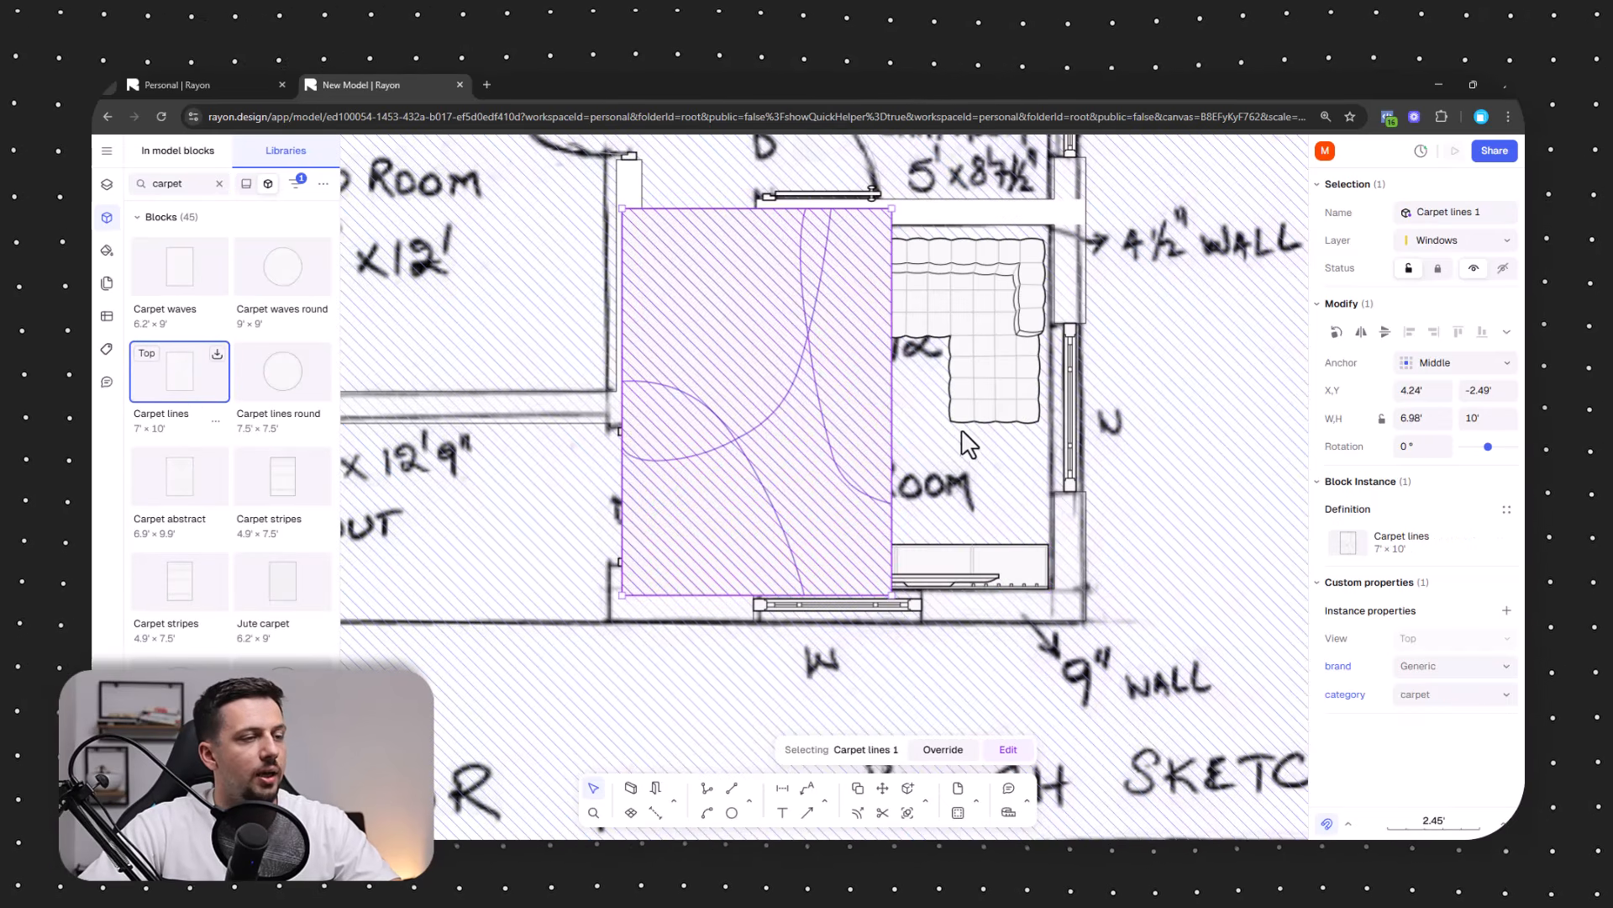
drag(950, 308, 1006, 572)
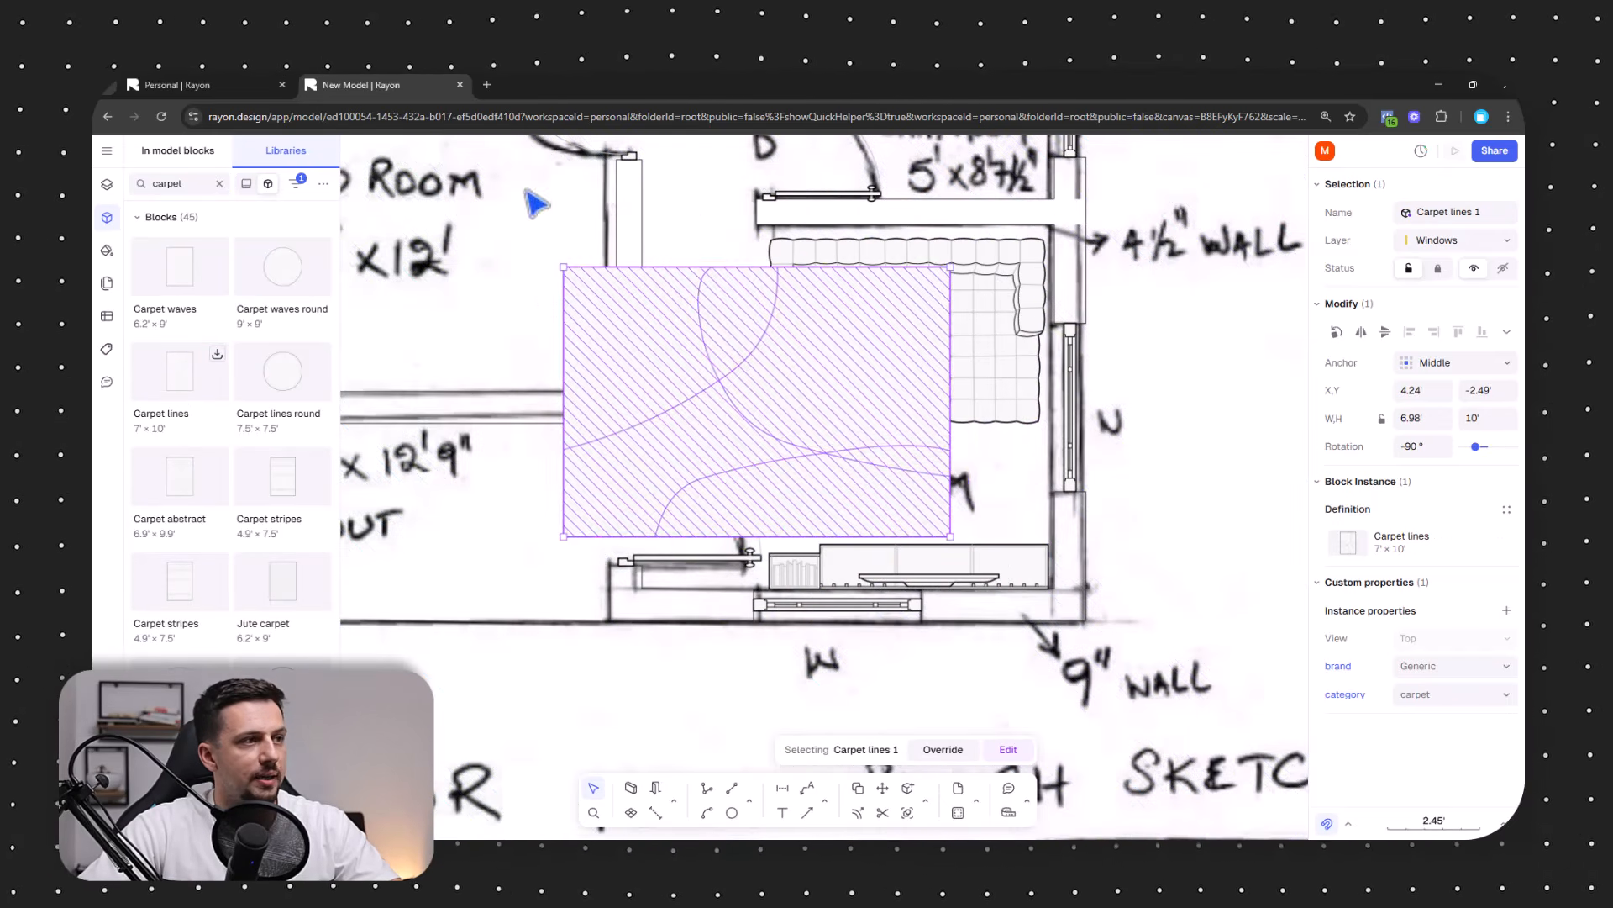
Scale the carpet down to about 4.44 × 6.36 ft, position it between the sofa and the TV unit and clear the selection.
click(562, 263)
click(566, 270)
drag(564, 267, 704, 370)
drag(793, 429, 843, 370)
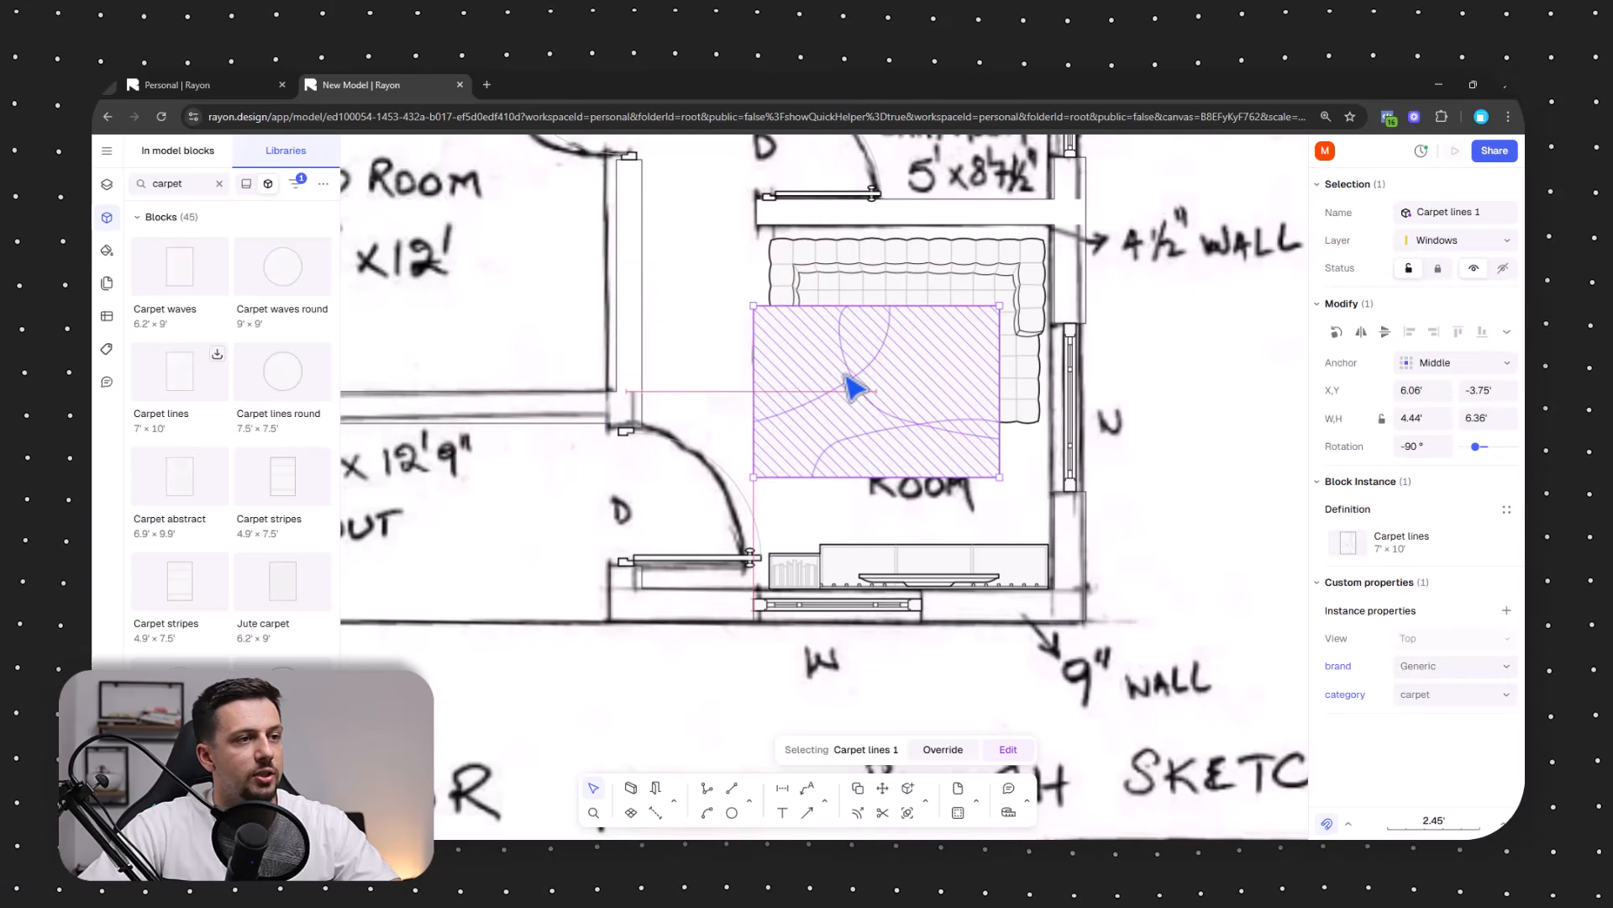
click(1156, 418)
scroll(975, 299, down, 4)
key(Escape)
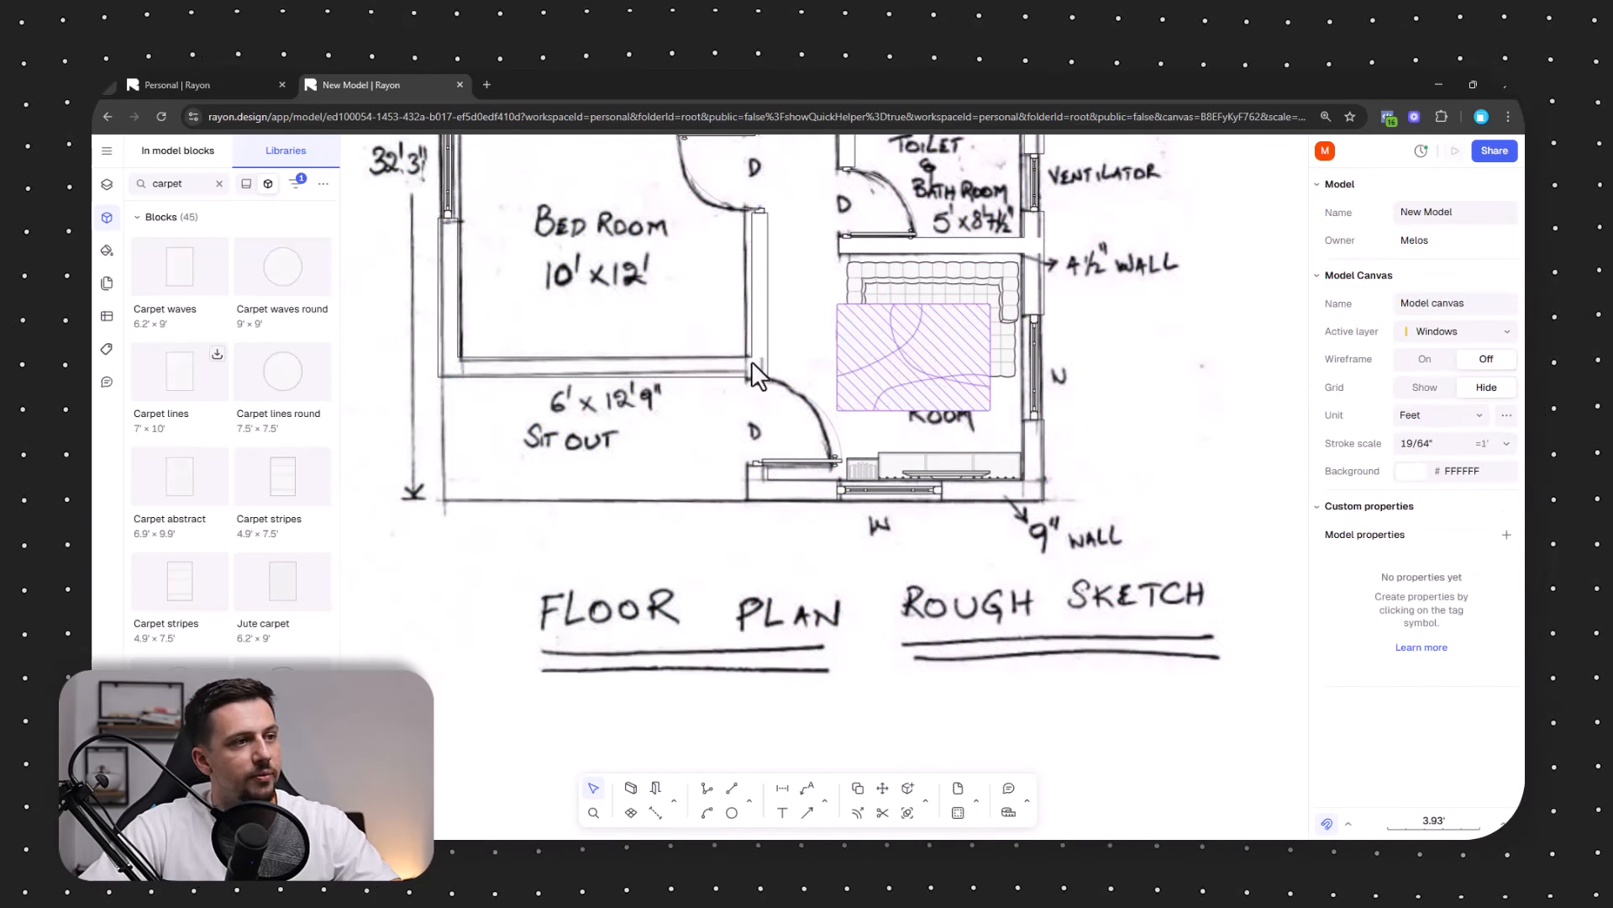
Create a new layer named Furniture.
click(106, 187)
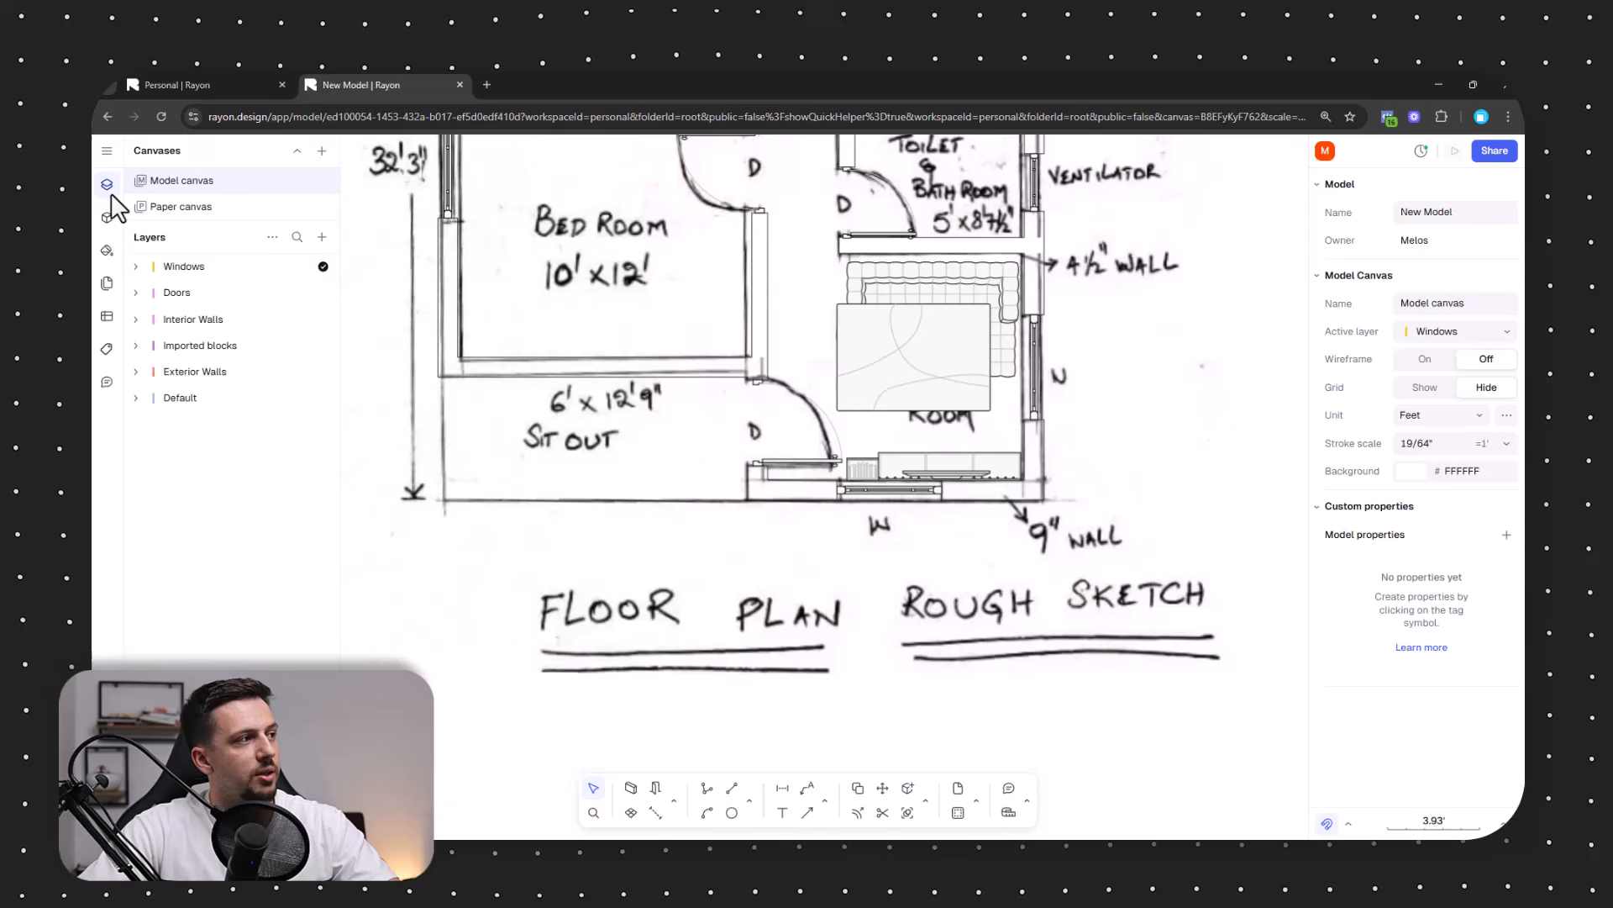
click(322, 237)
click(333, 268)
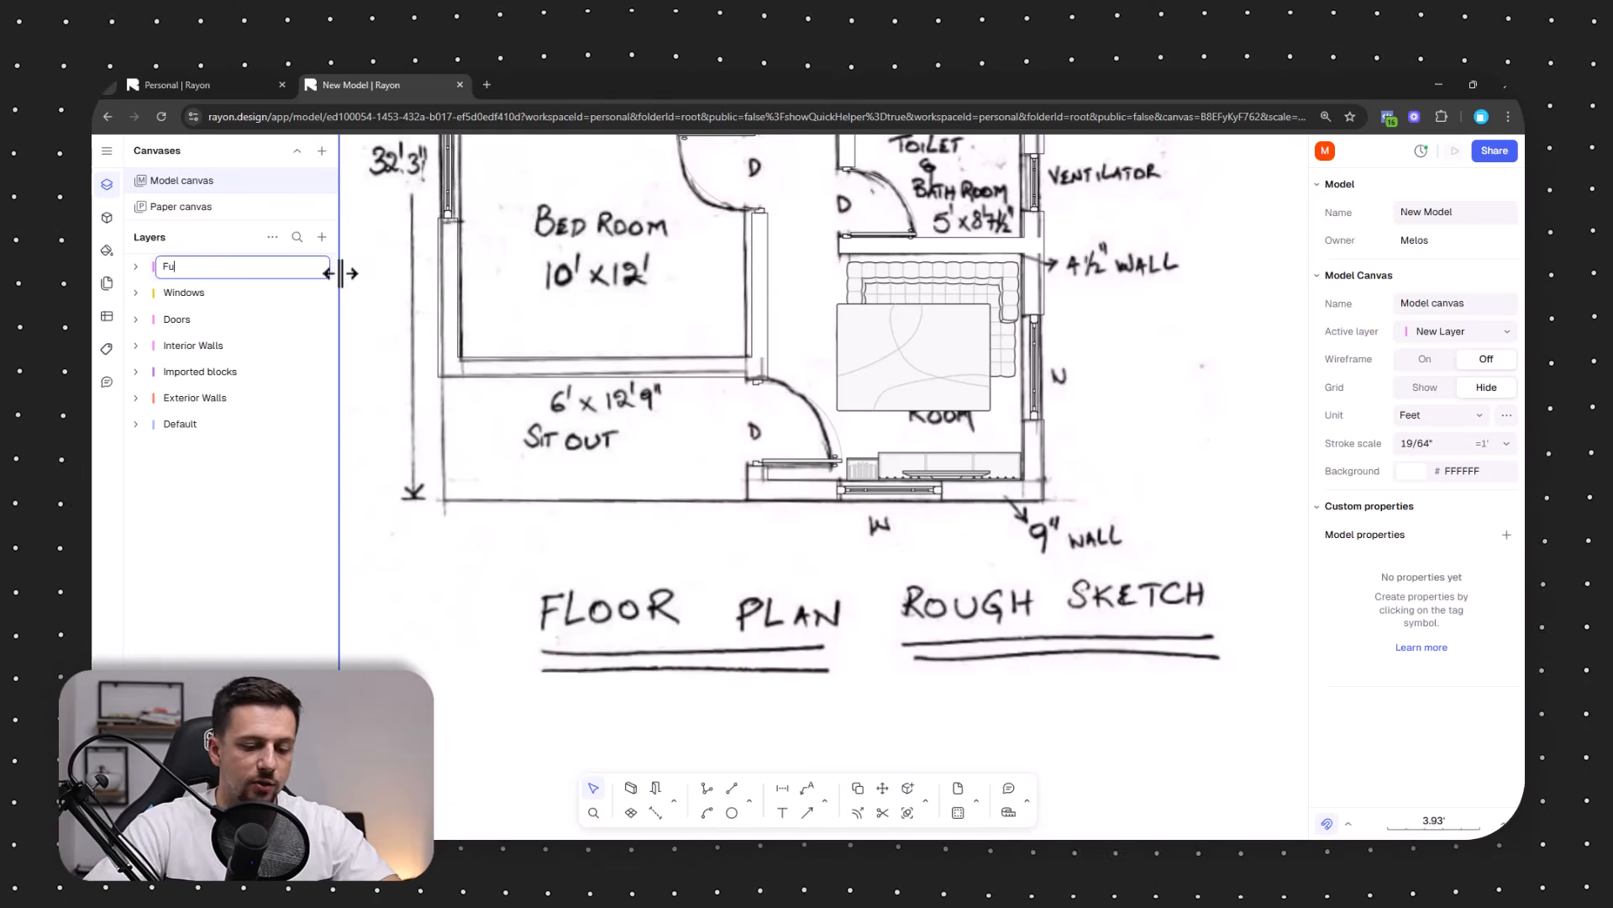
text(Furniture)
key(Return)
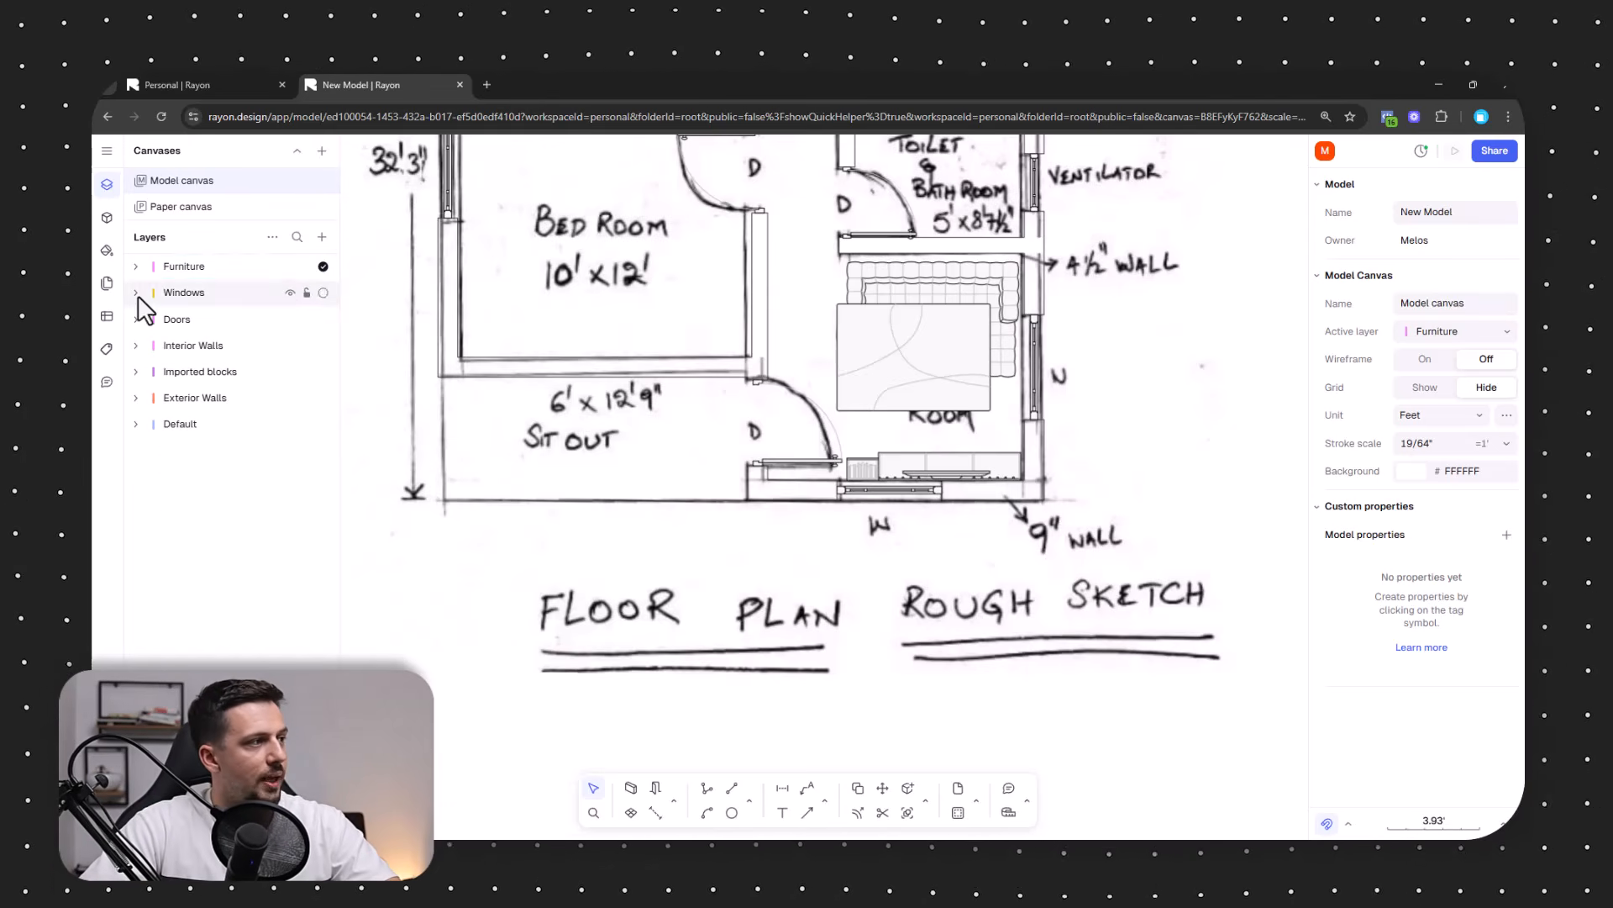
Move the carpet, L-shaped sofa and TV entertainment center from the Windows layer to the Furniture layer, with the carpet lowest.
click(136, 293)
click(952, 388)
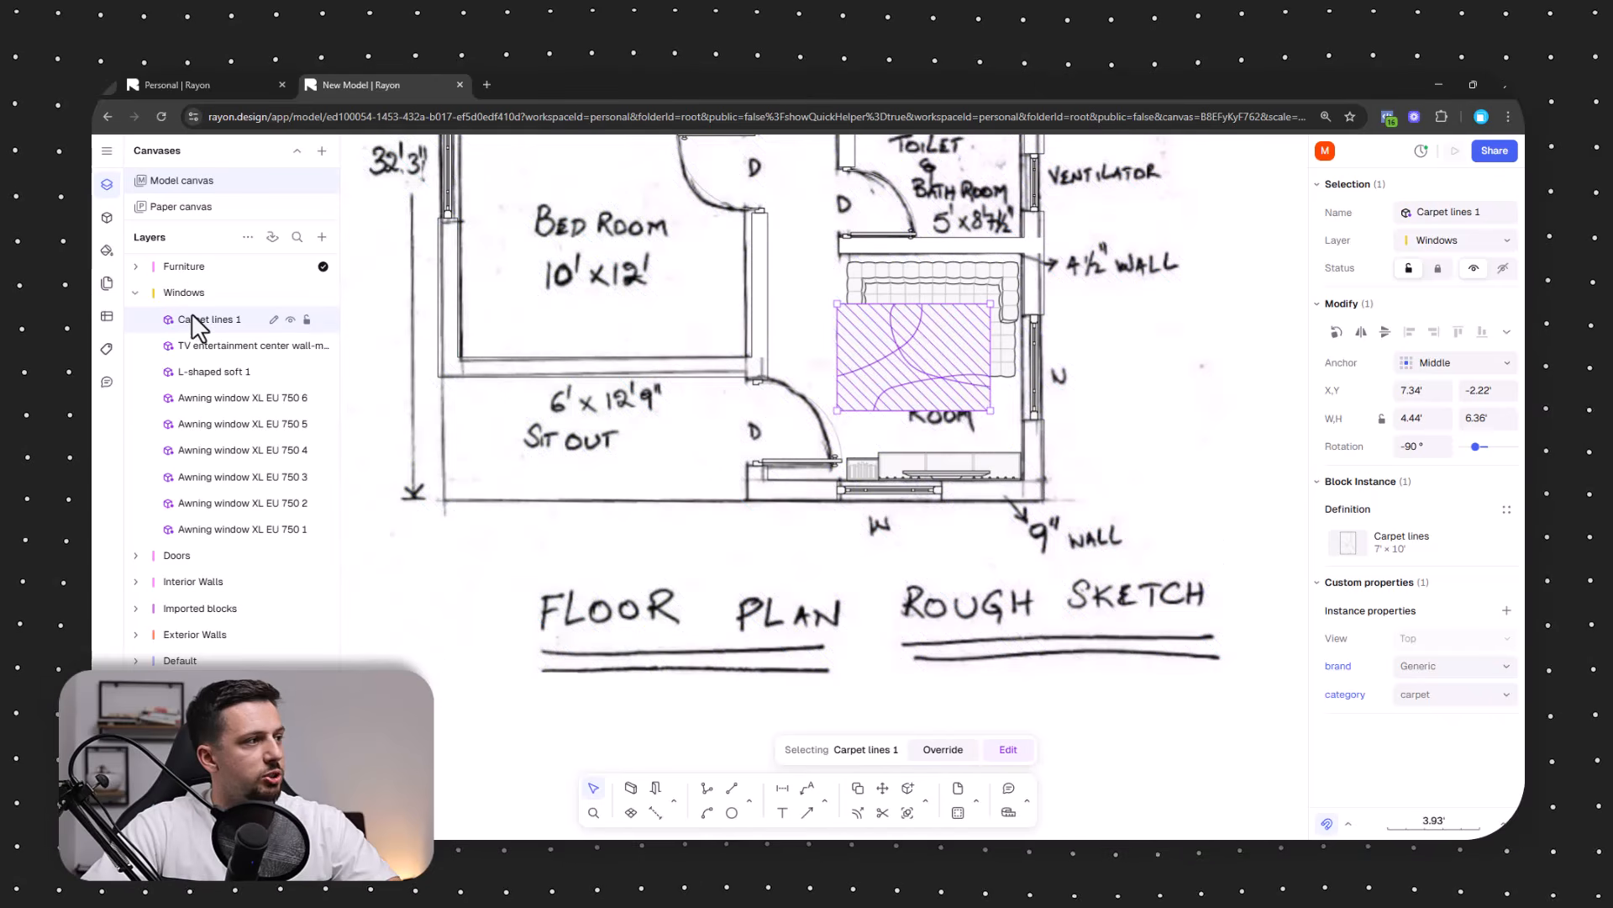
drag(186, 318, 205, 269)
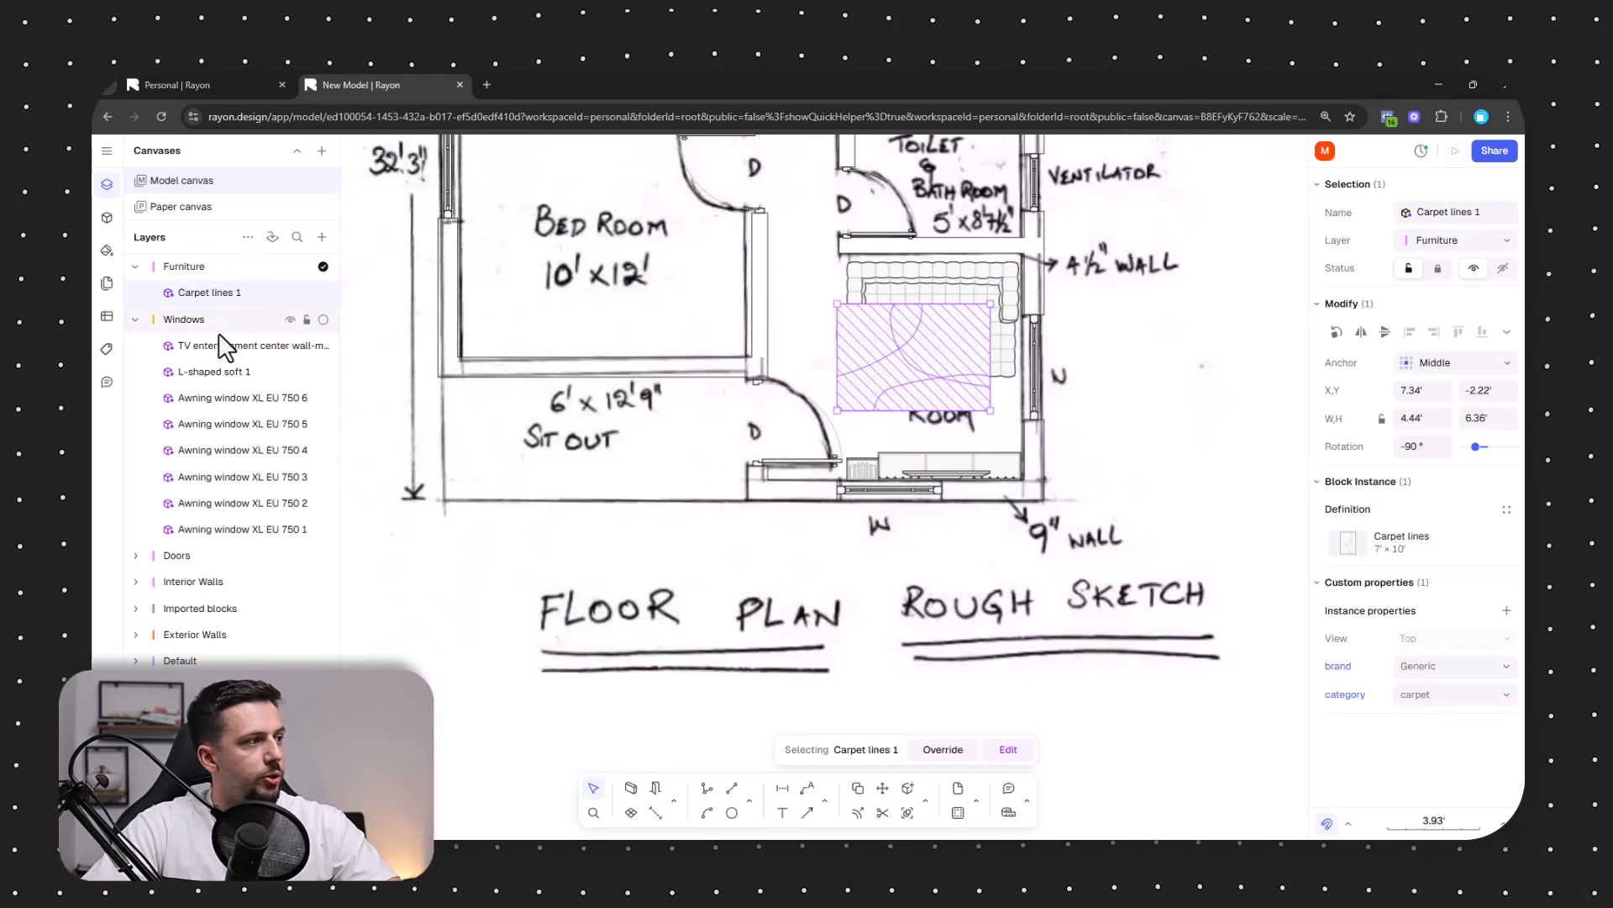
click(217, 371)
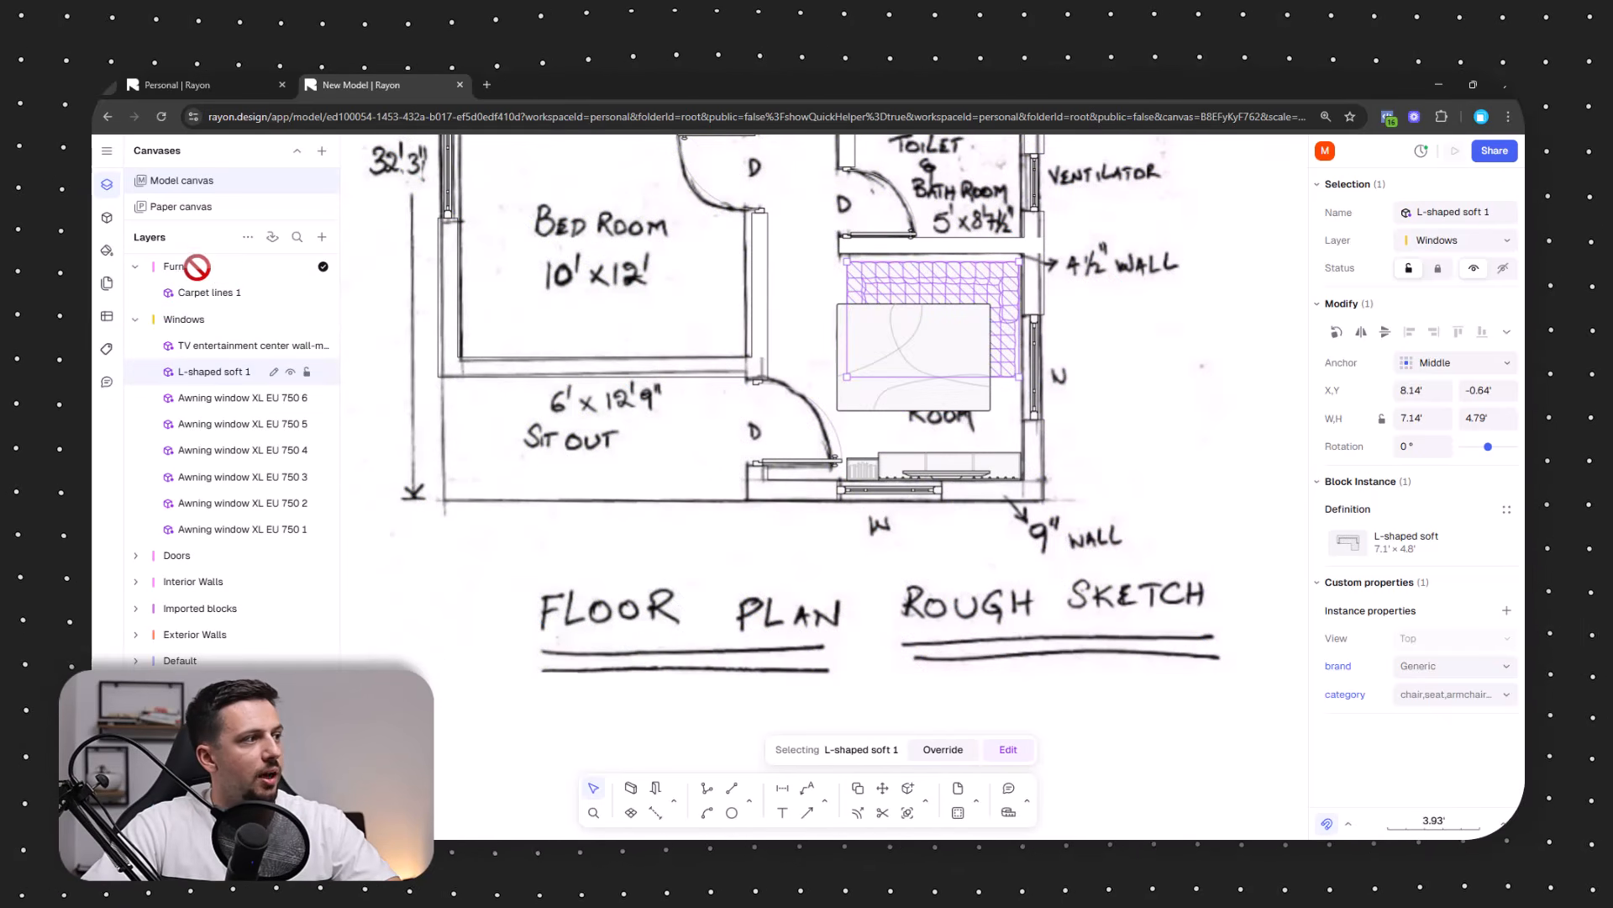
drag(209, 288, 209, 287)
drag(223, 366, 214, 280)
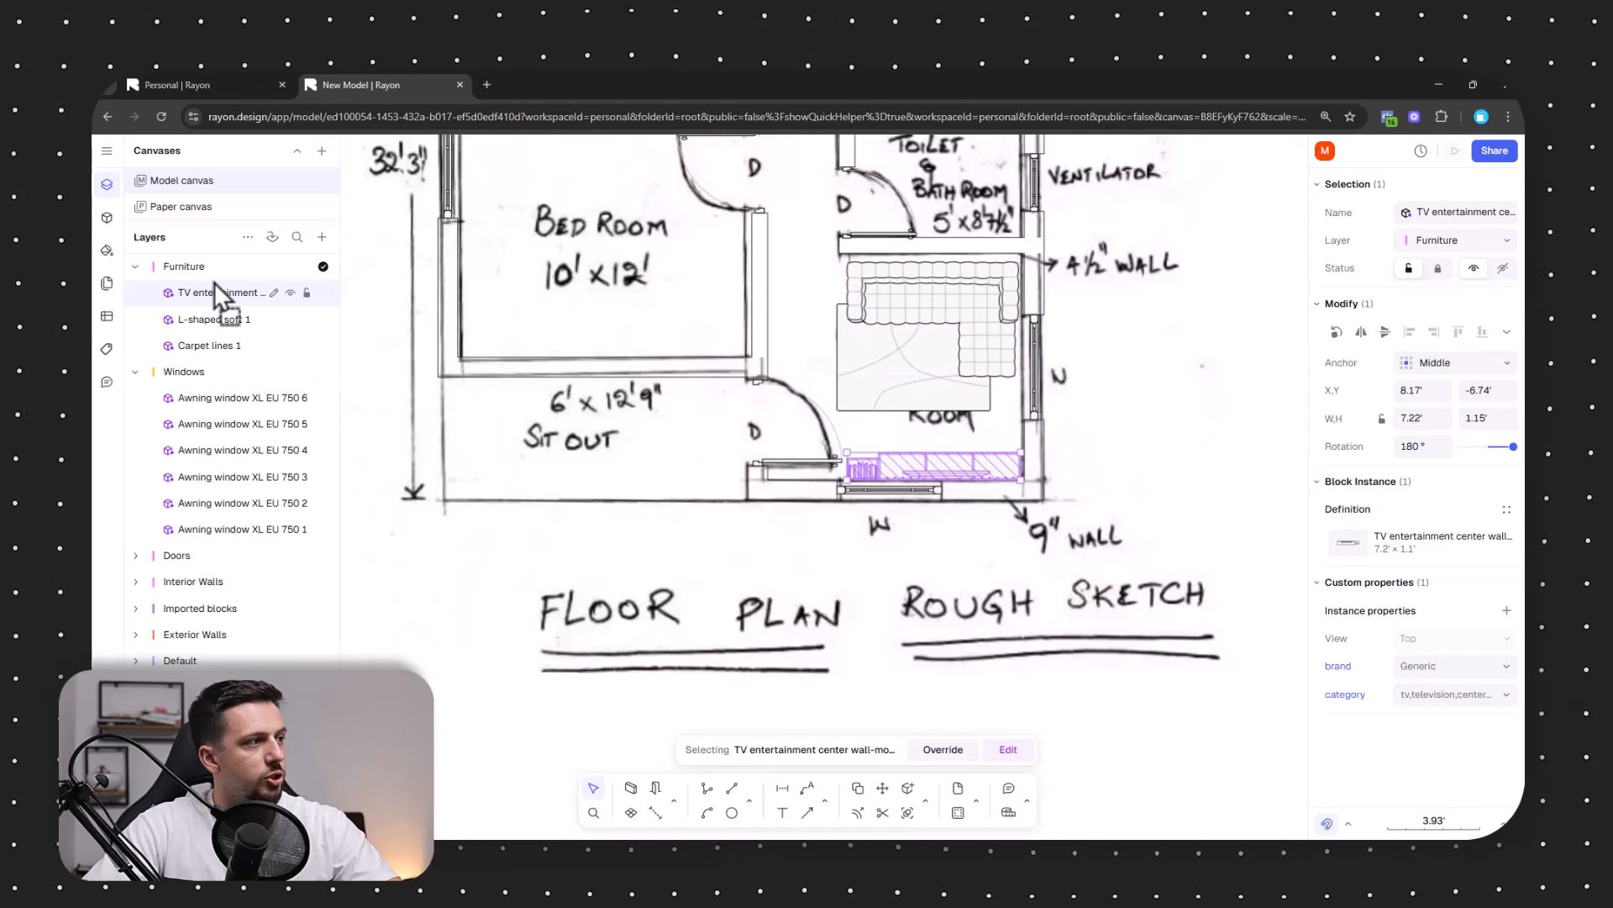
Enlarge the living room carpet to about 5.18 × 7.43 ft and shift it to sit between the sofa and the TV unit.
click(235, 348)
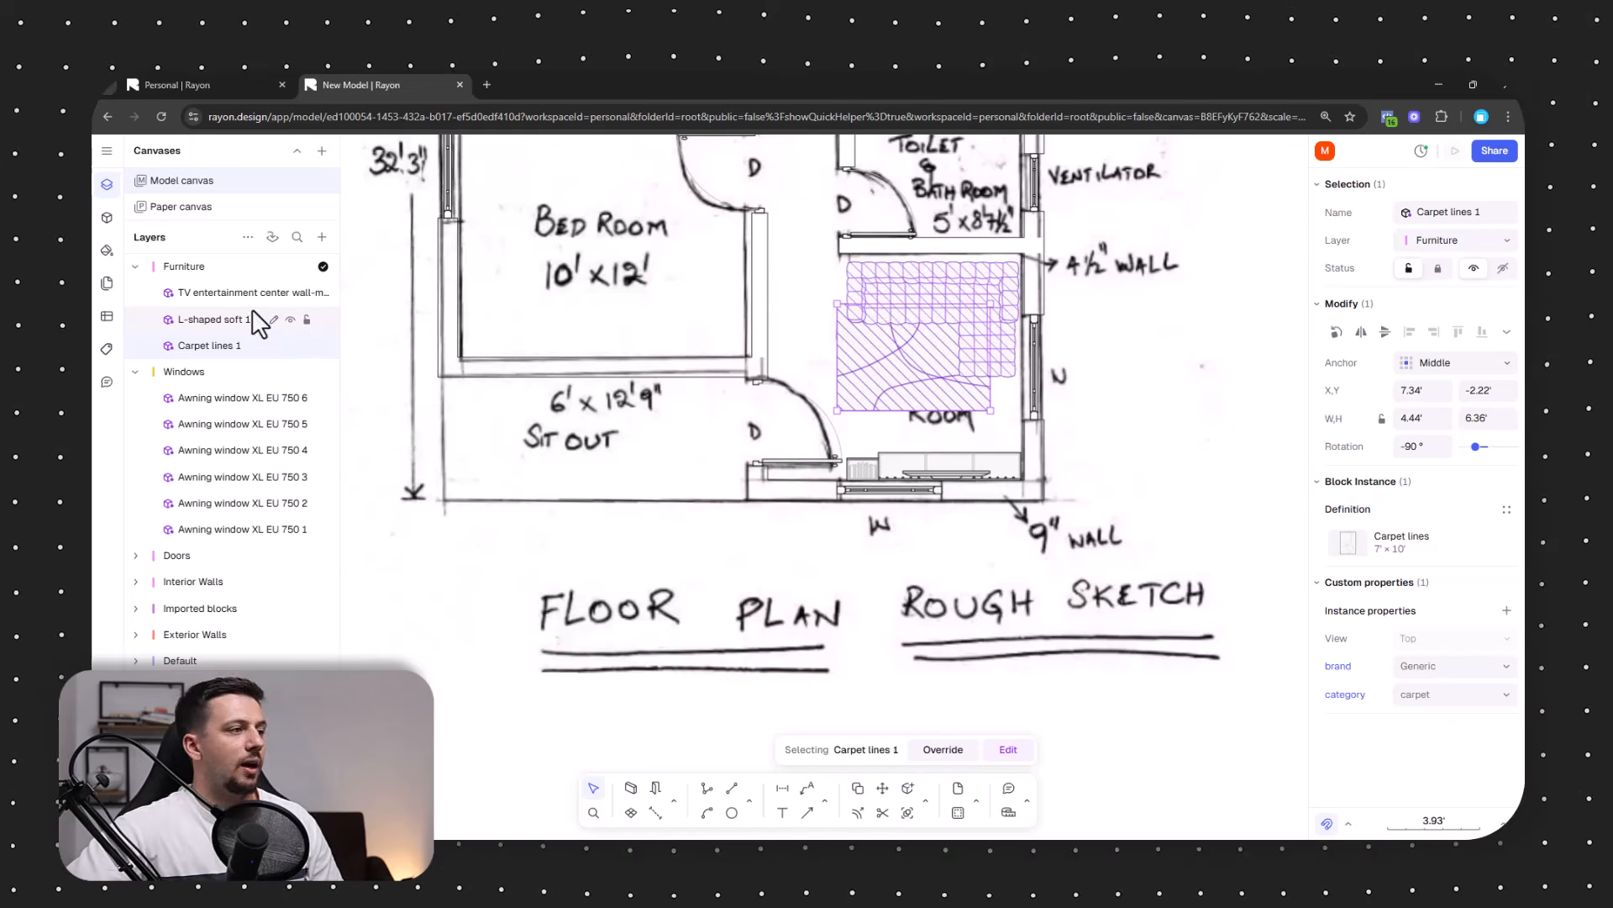
click(224, 314)
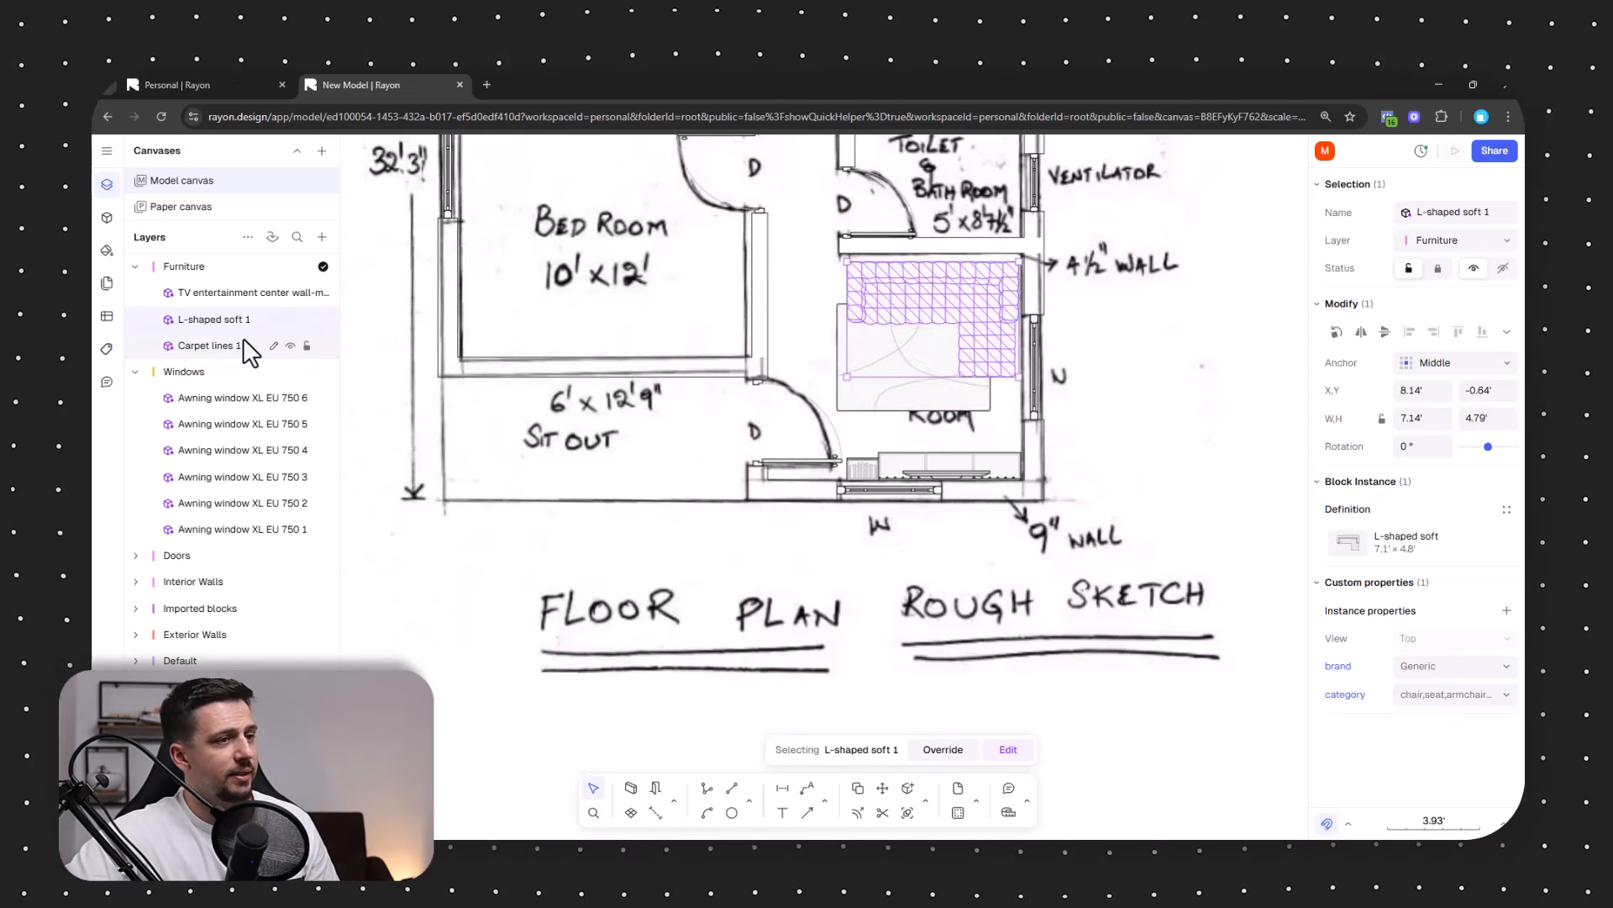
click(244, 345)
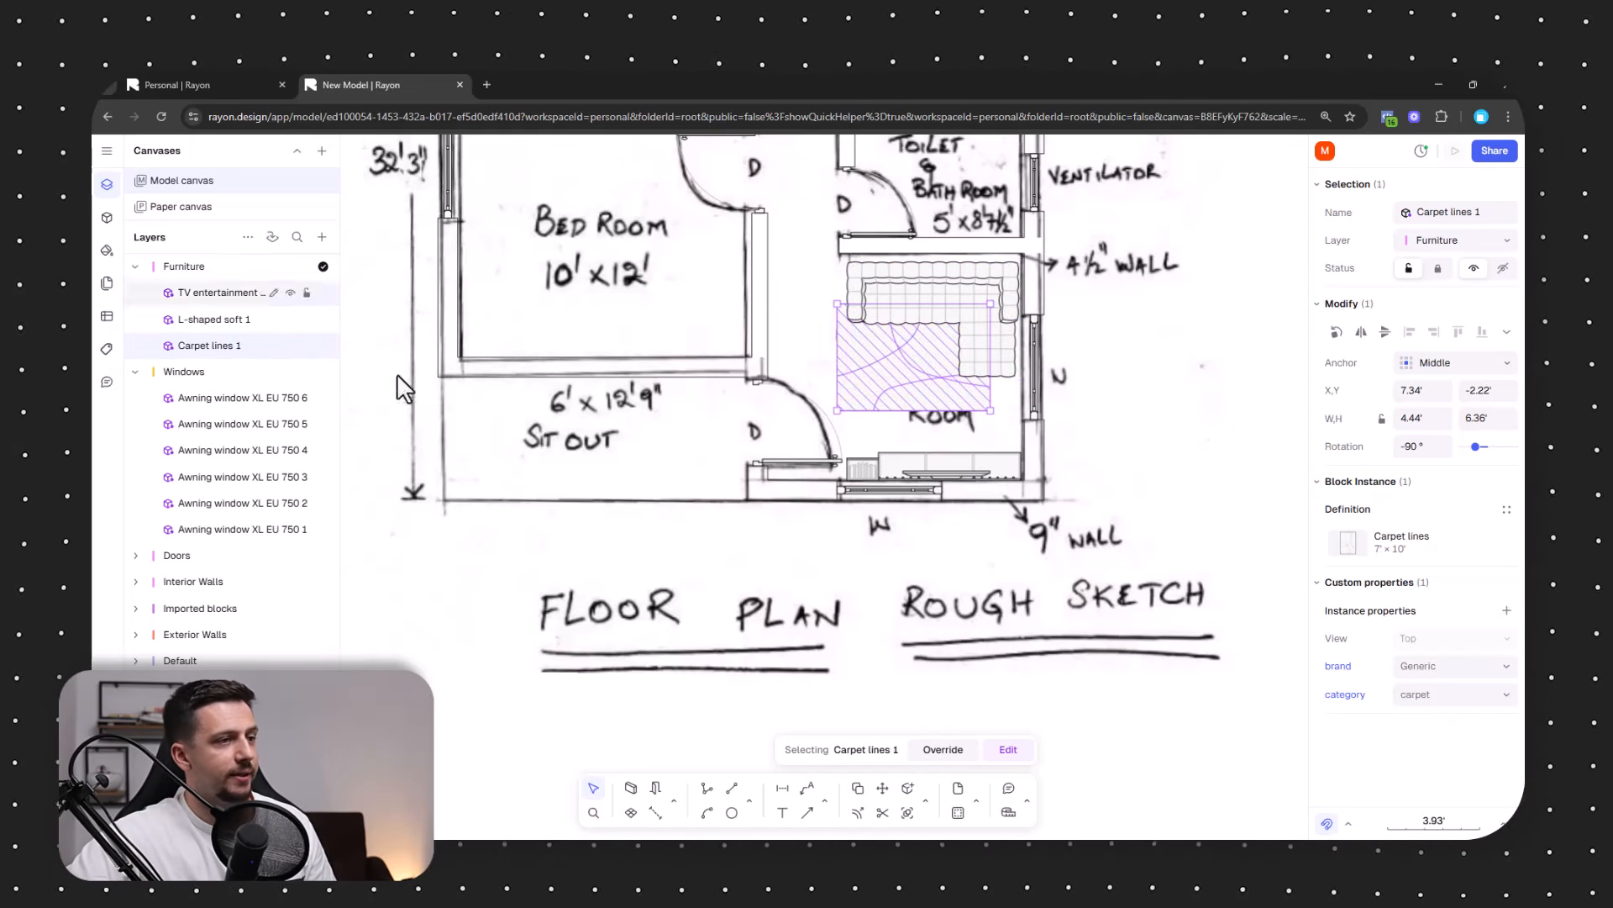
click(1163, 409)
scroll(1235, 458, up, 2)
scroll(1235, 458, right, 2)
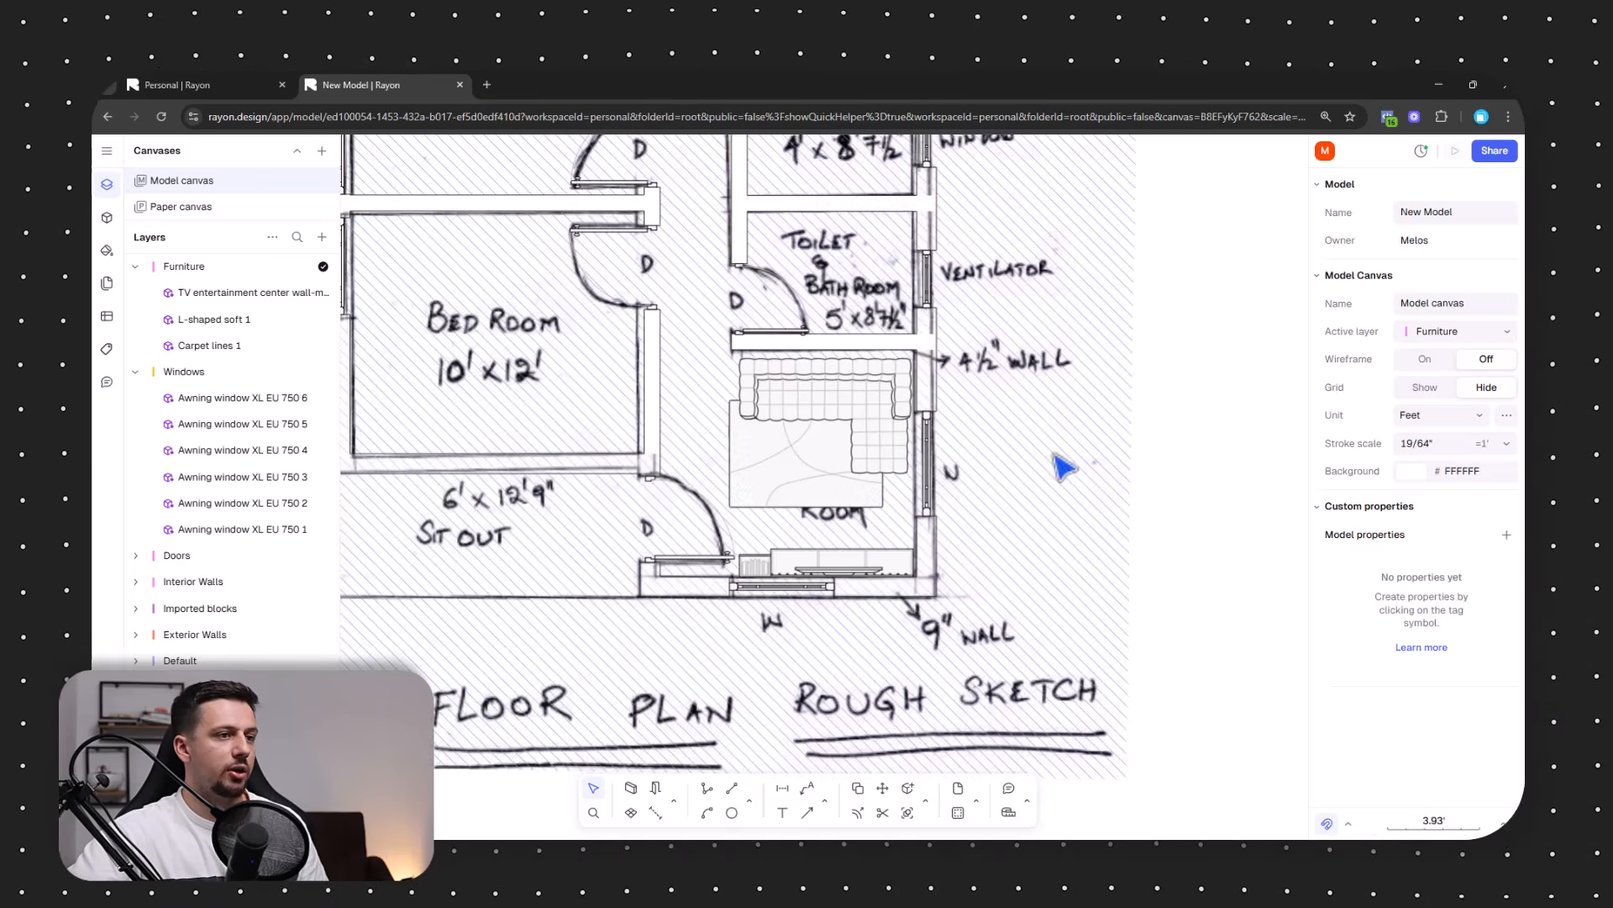
click(779, 498)
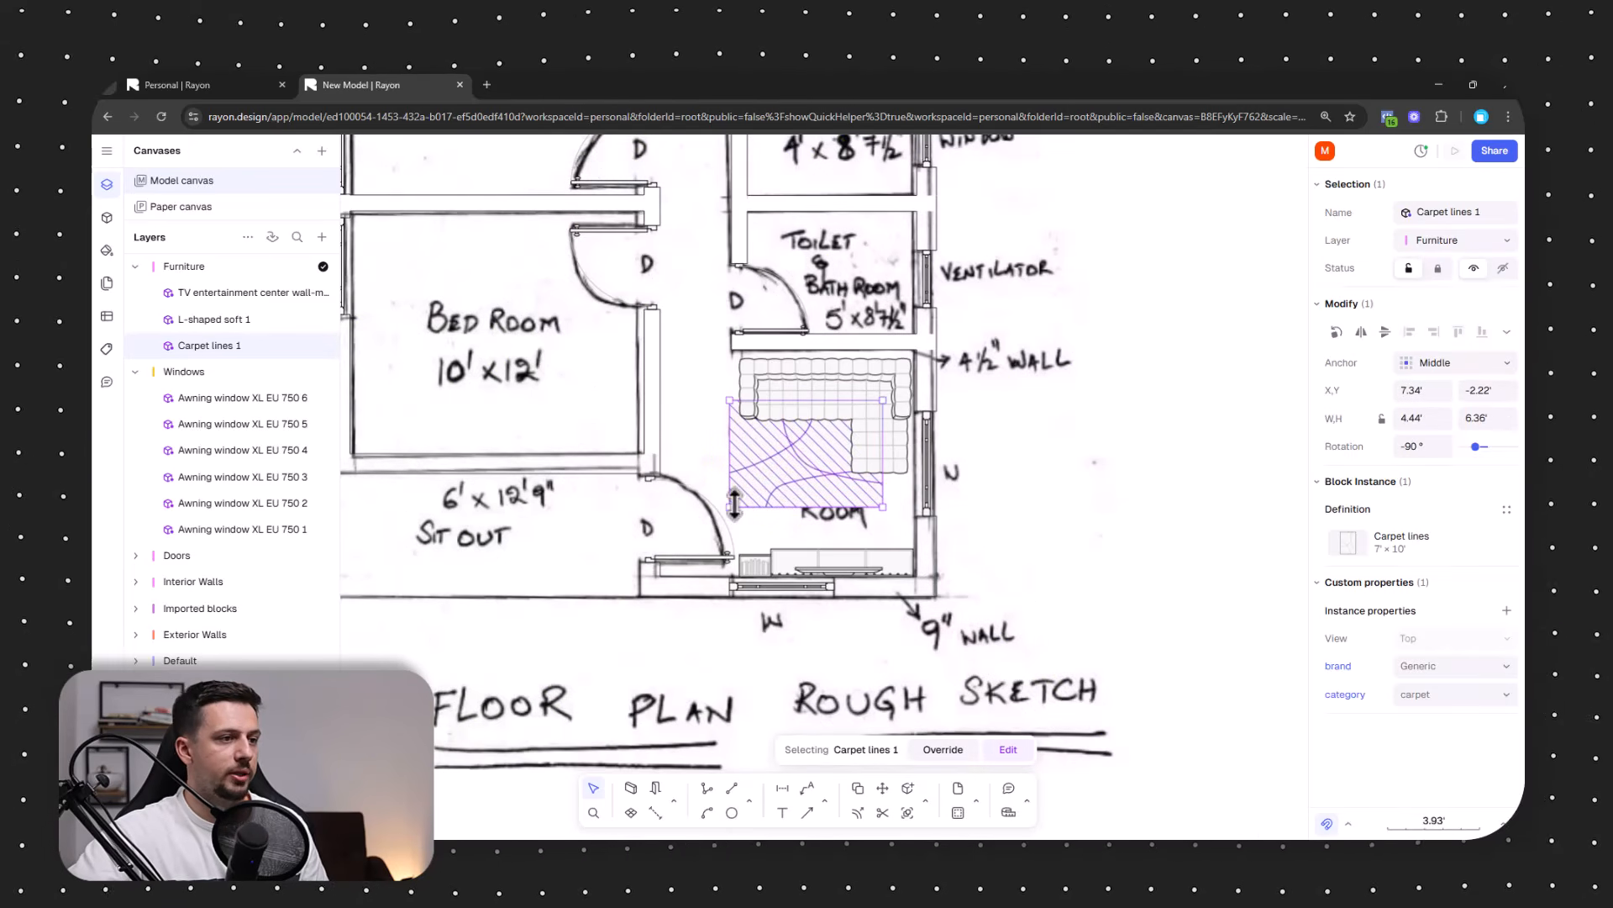
drag(729, 502, 720, 525)
mouse_move(882, 506)
mouse_down()
mouse_move(899, 525)
mouse_move(857, 503)
mouse_up()
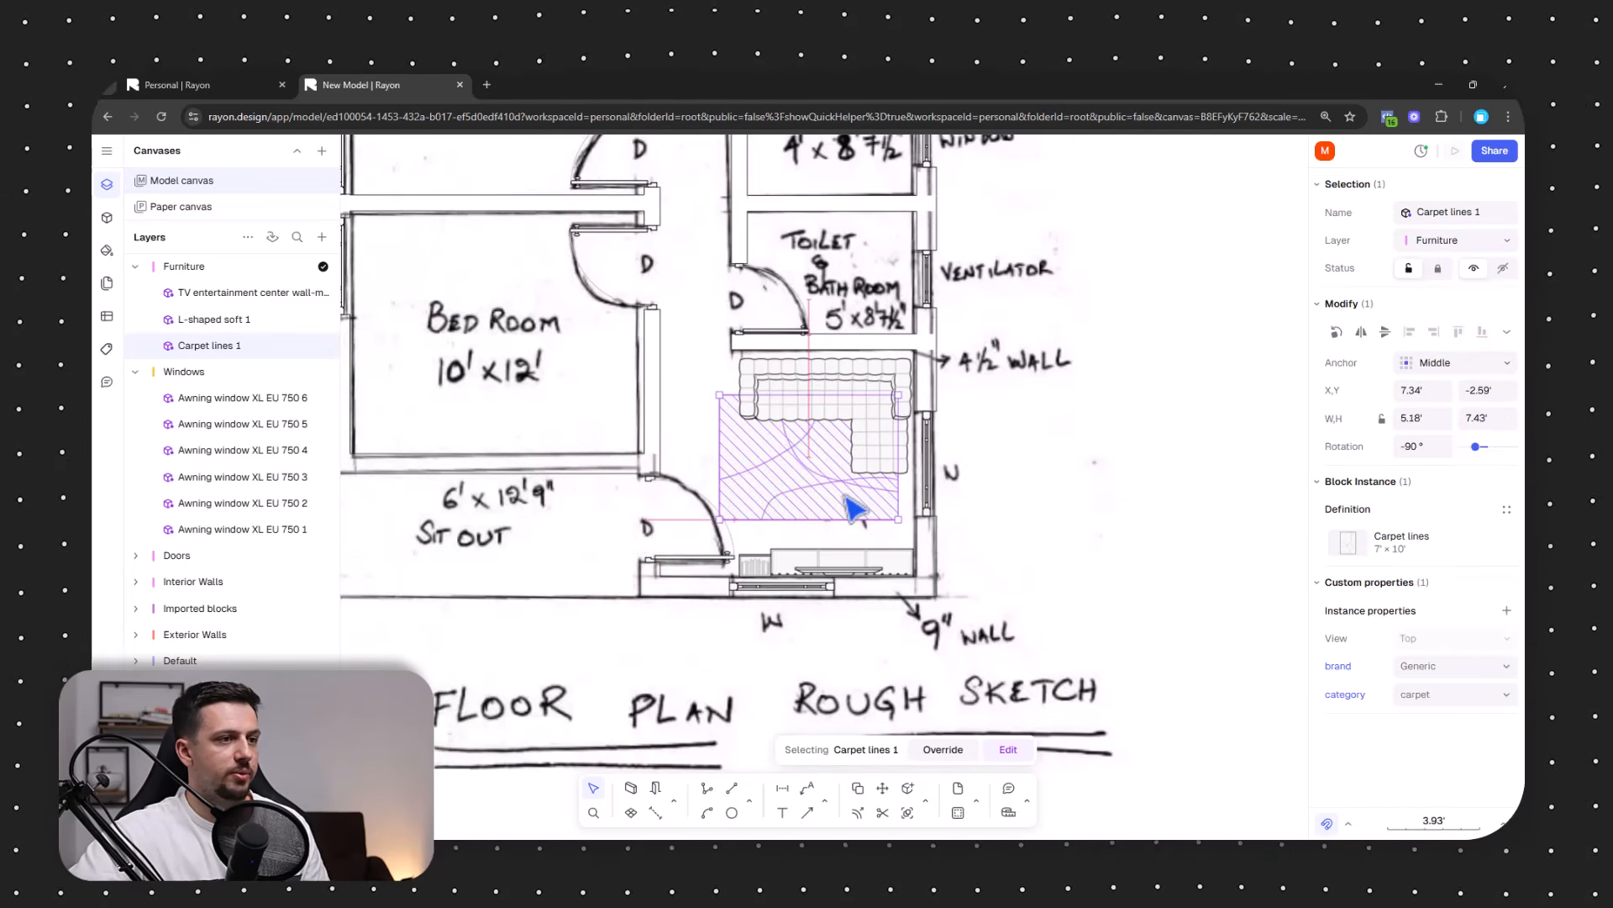
Search the library for a round coffee table, place the HAL table round on the living room carpet and clear the selection.
click(106, 218)
text(rug)
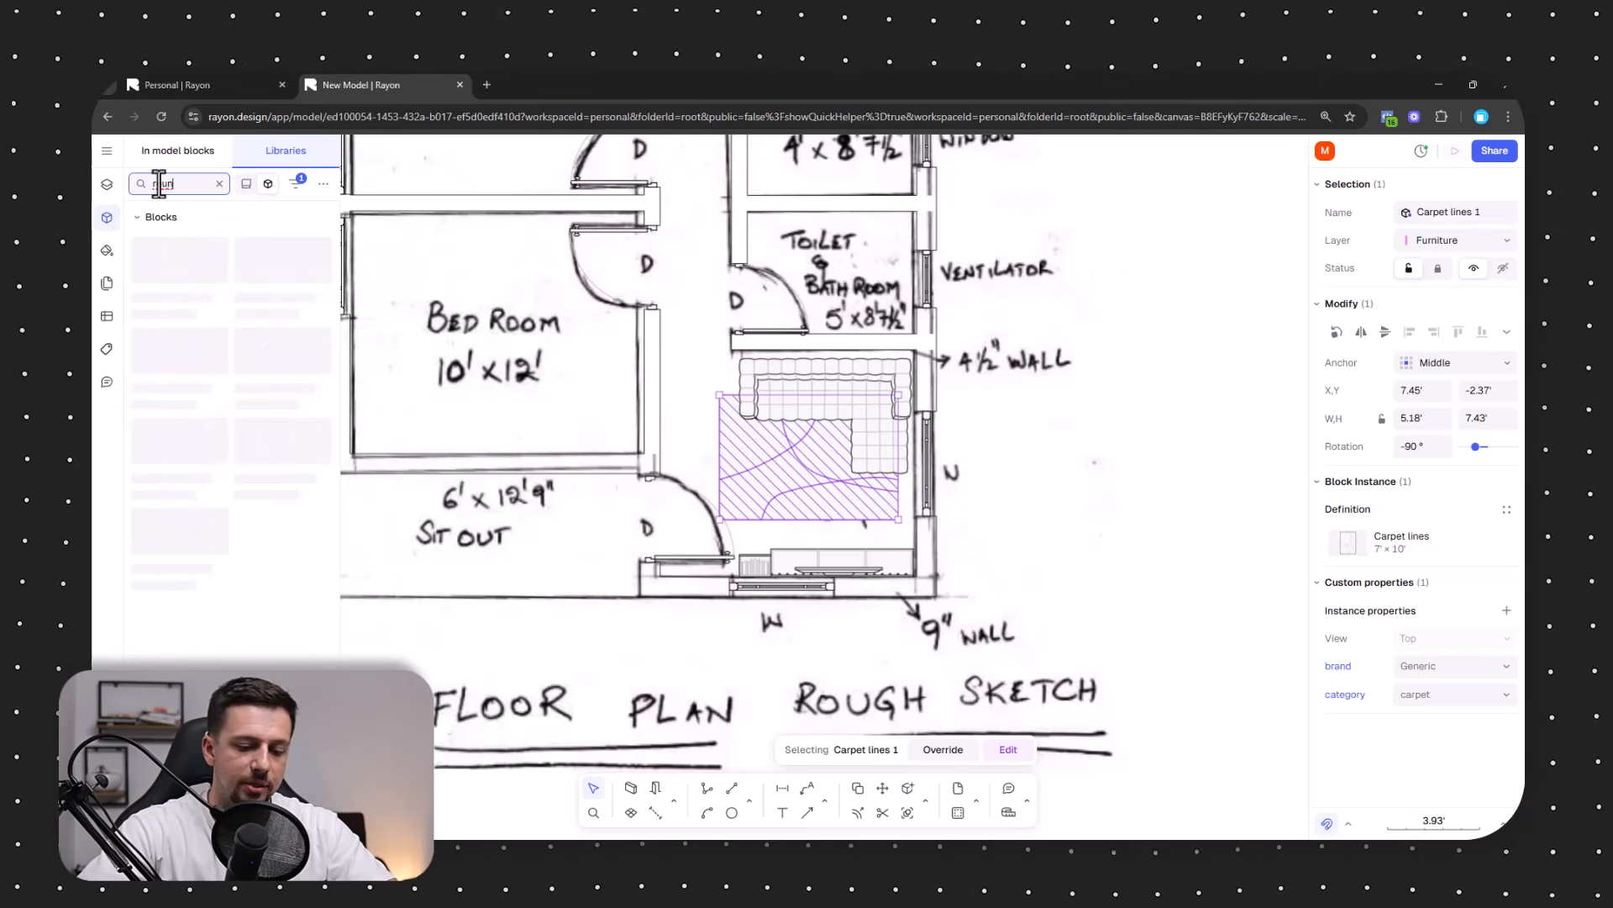
key(BackSpace)
key(BackSpace)
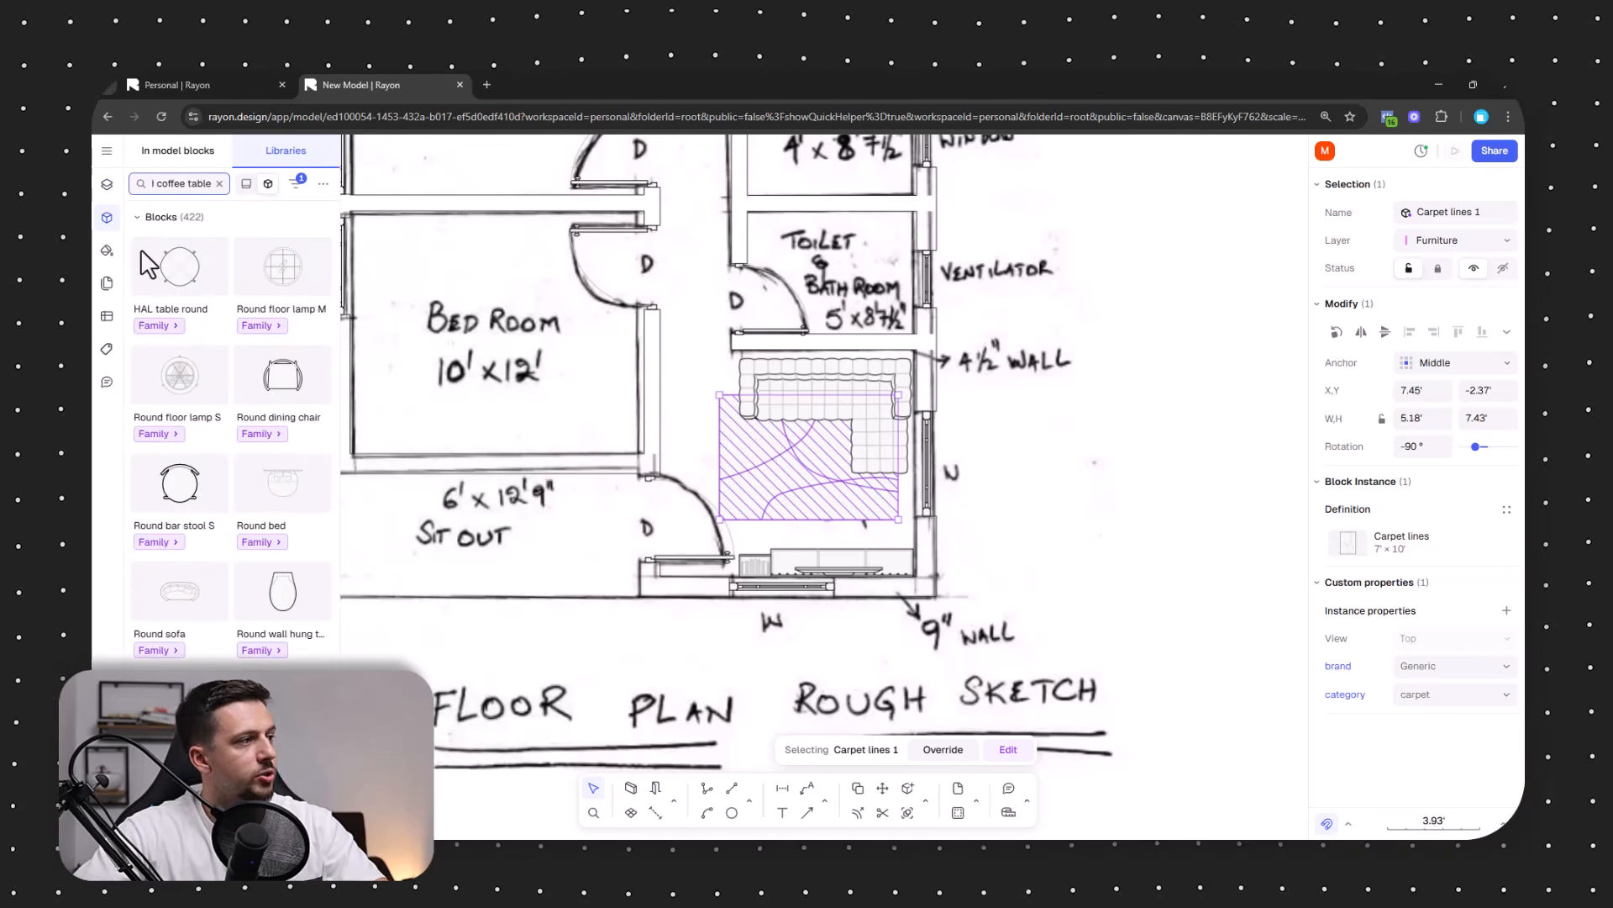
mouse_move(162, 281)
mouse_down()
mouse_move(825, 509)
mouse_move(793, 477)
mouse_up()
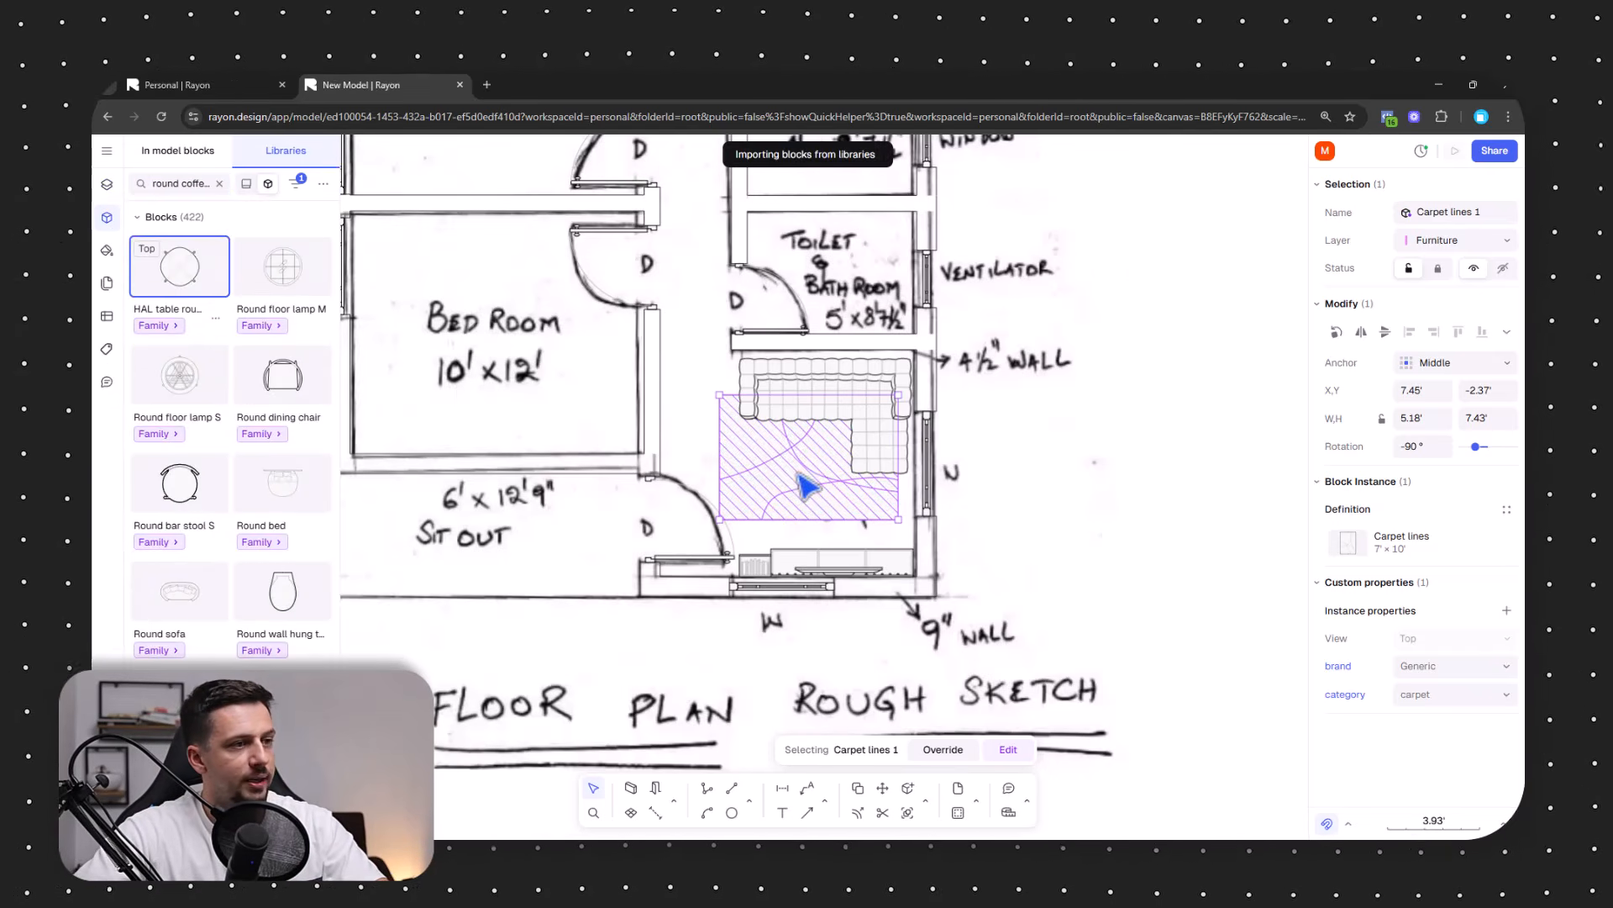
click(1275, 539)
scroll(992, 595, down, 3)
middle_drag(989, 584, 987, 605)
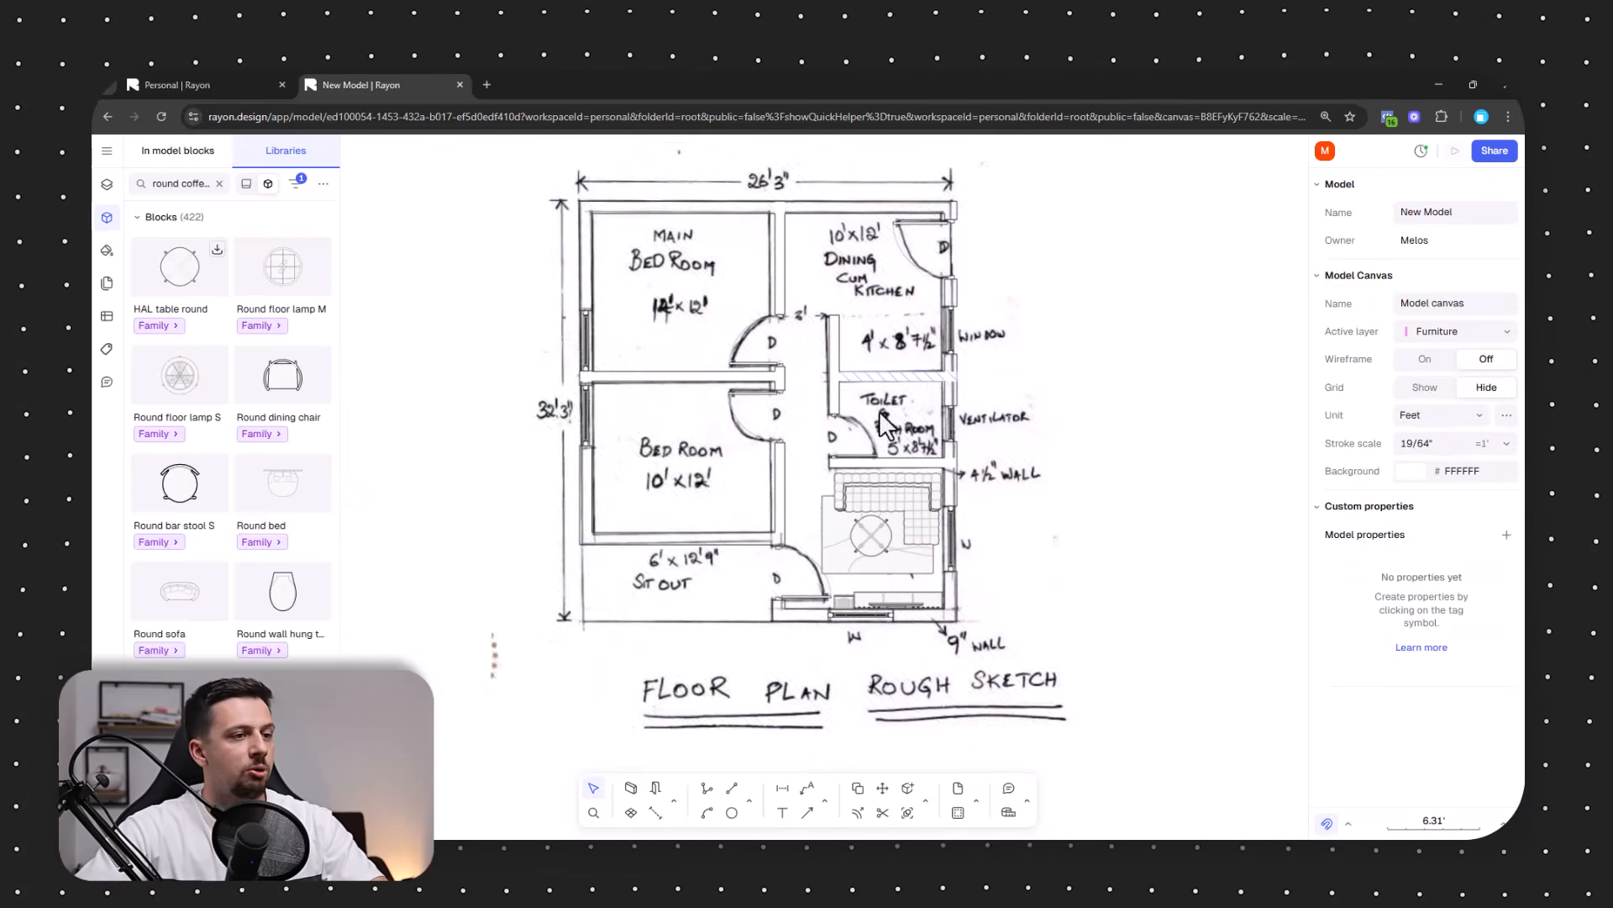
scroll(827, 494, up, 3)
middle_drag(710, 461, 817, 515)
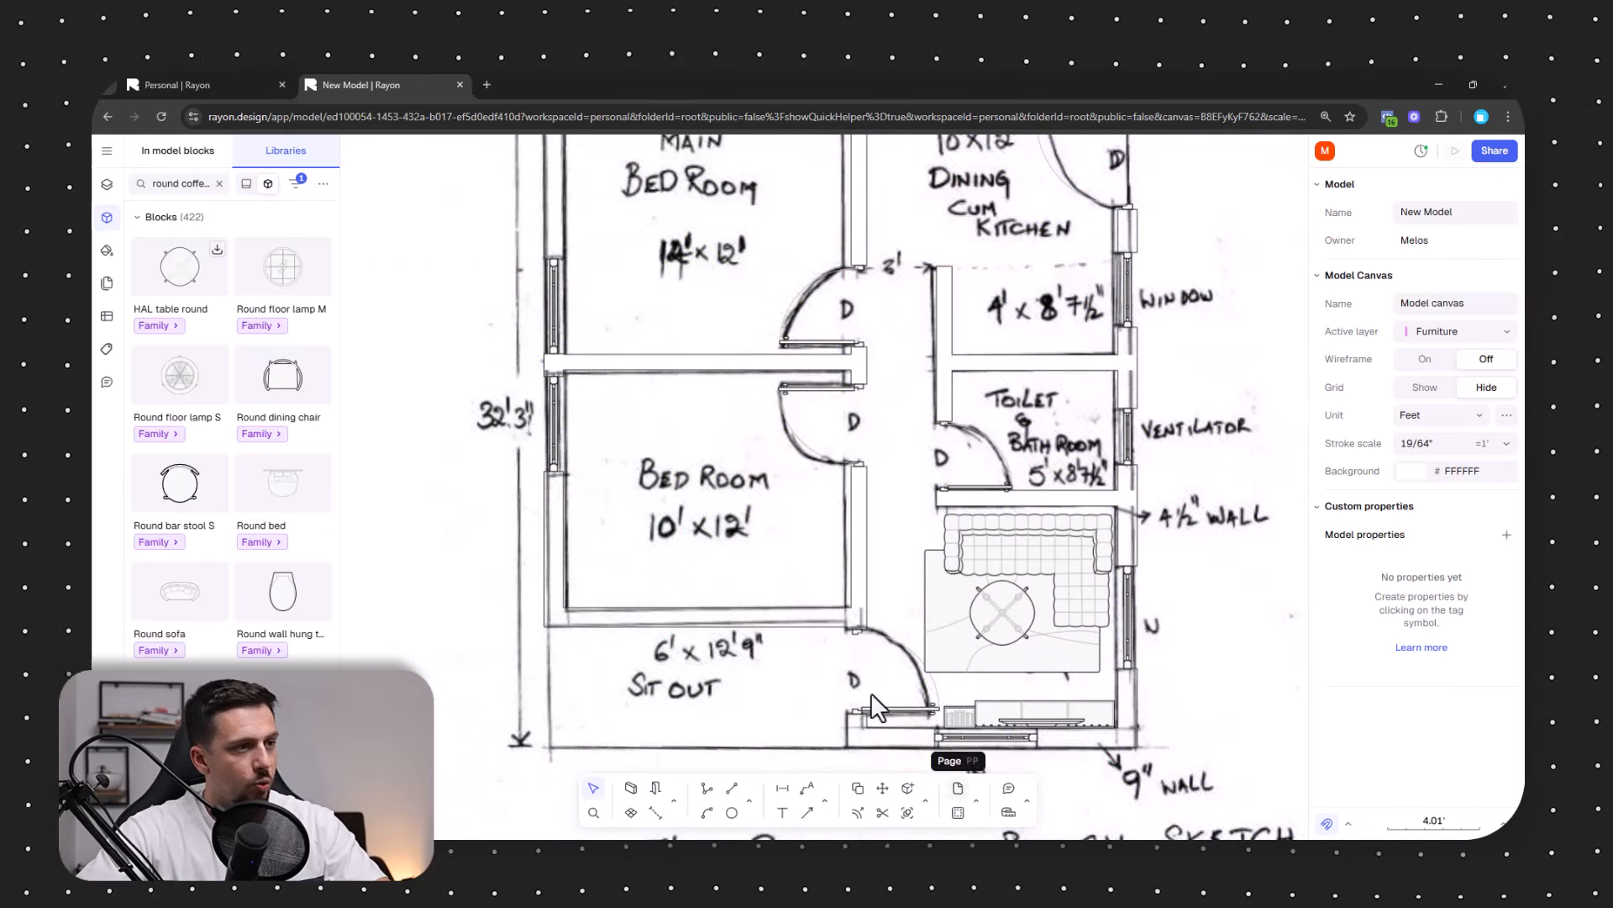
Search the library for a bed and place the Double bed 1.9x2.1 in the lower bedroom, rotated 180° with its head against the lower wall.
text(bed)
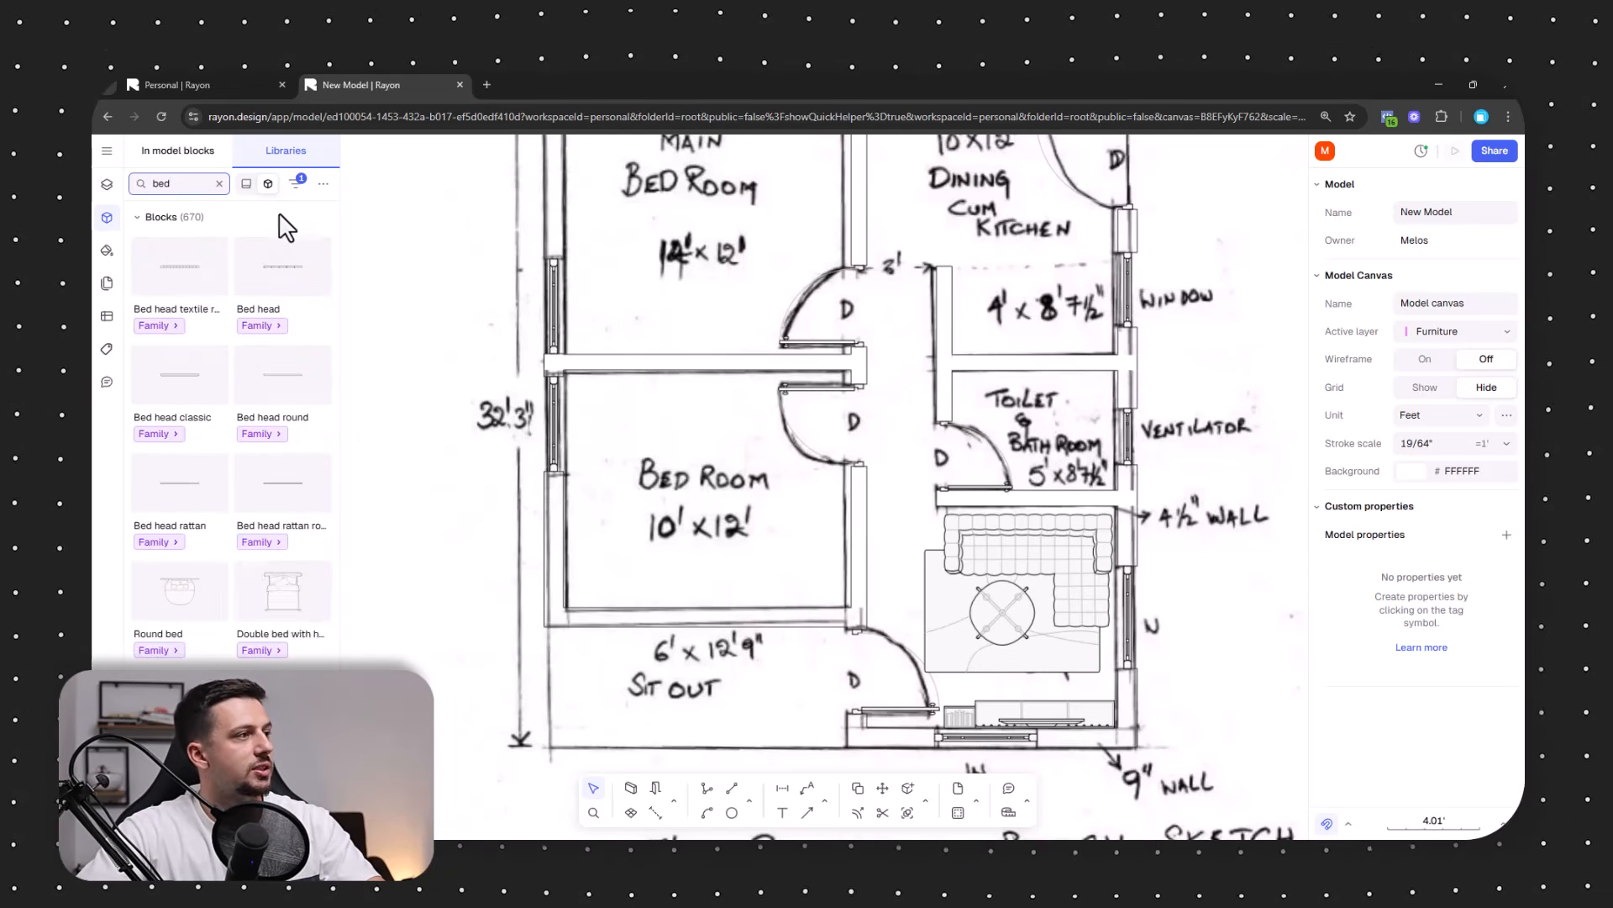
scroll(252, 588, down, 4)
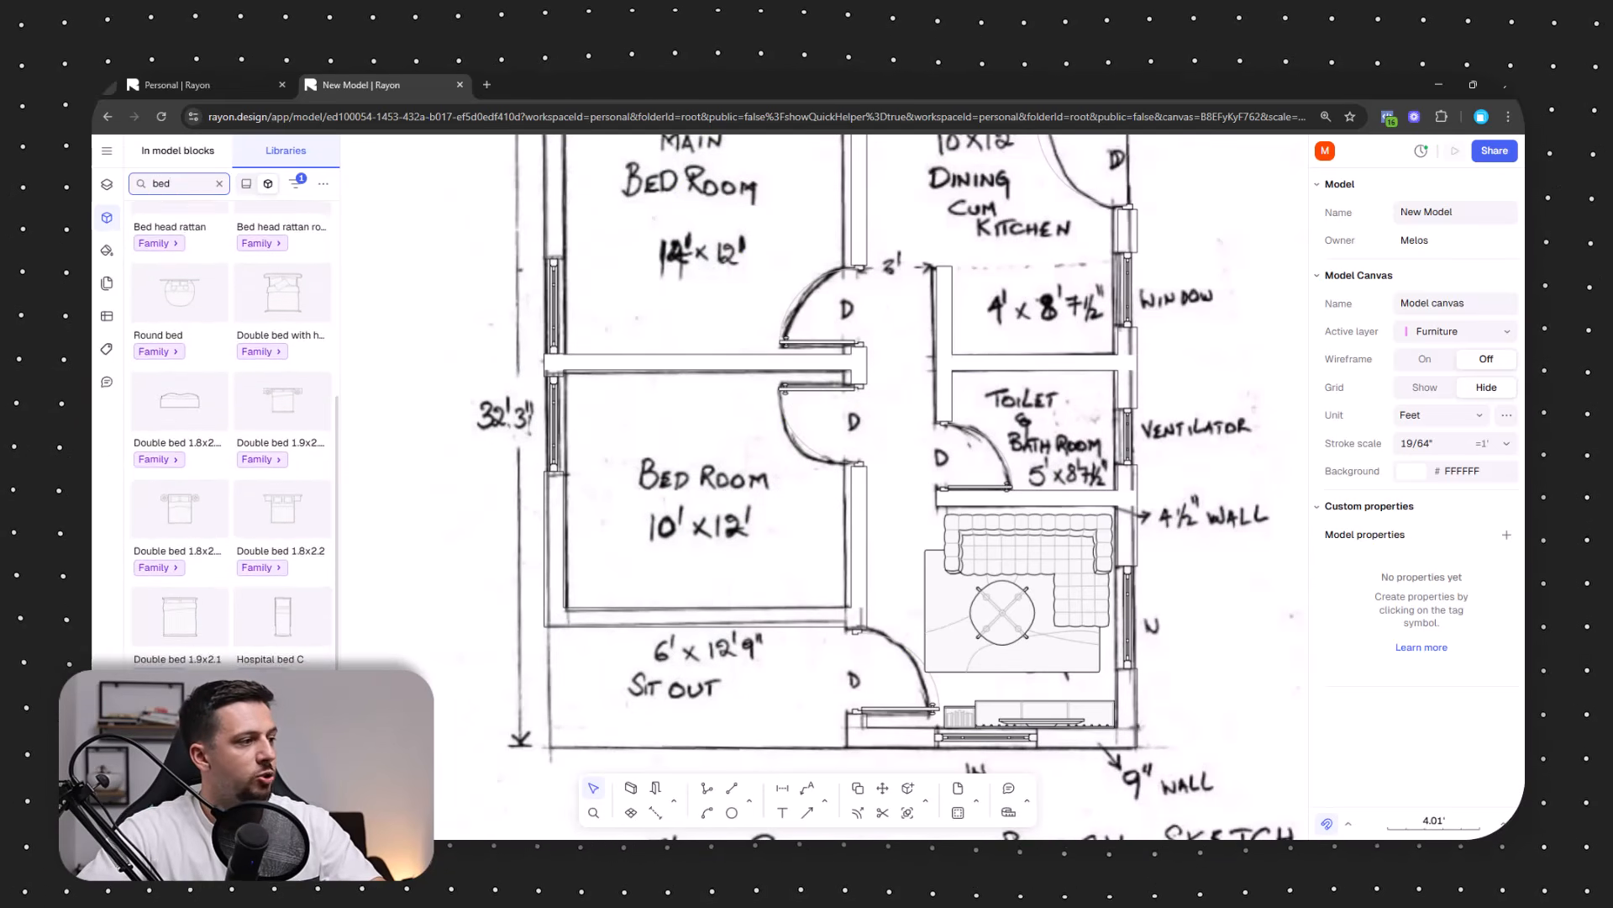
drag(323, 596, 677, 495)
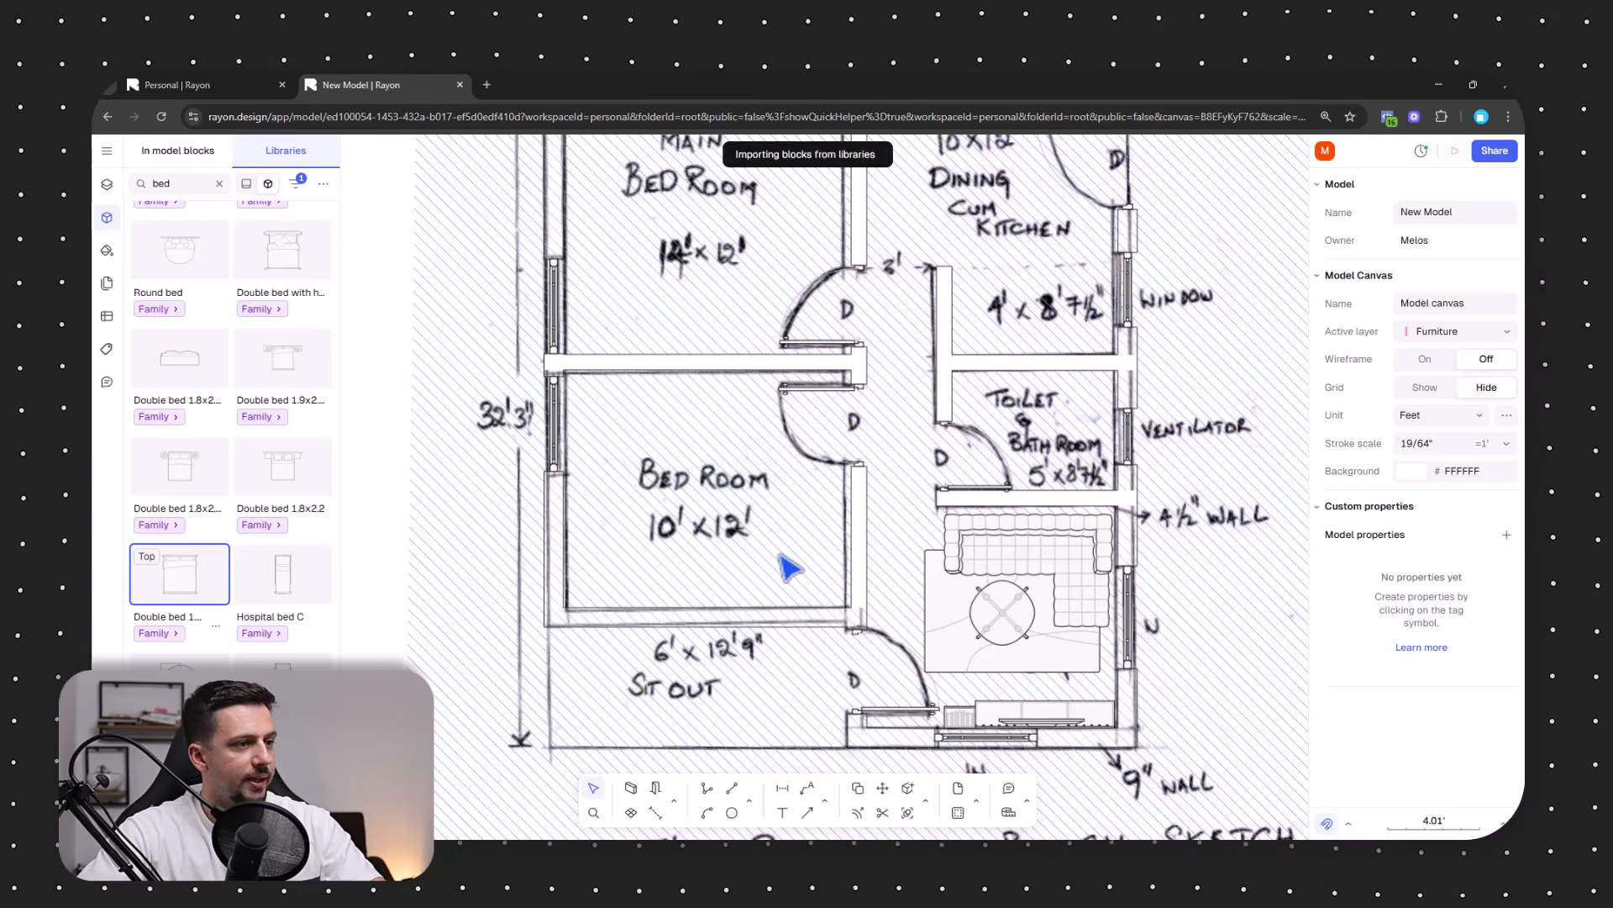
drag(760, 395, 701, 563)
scroll(247, 605, down, 3)
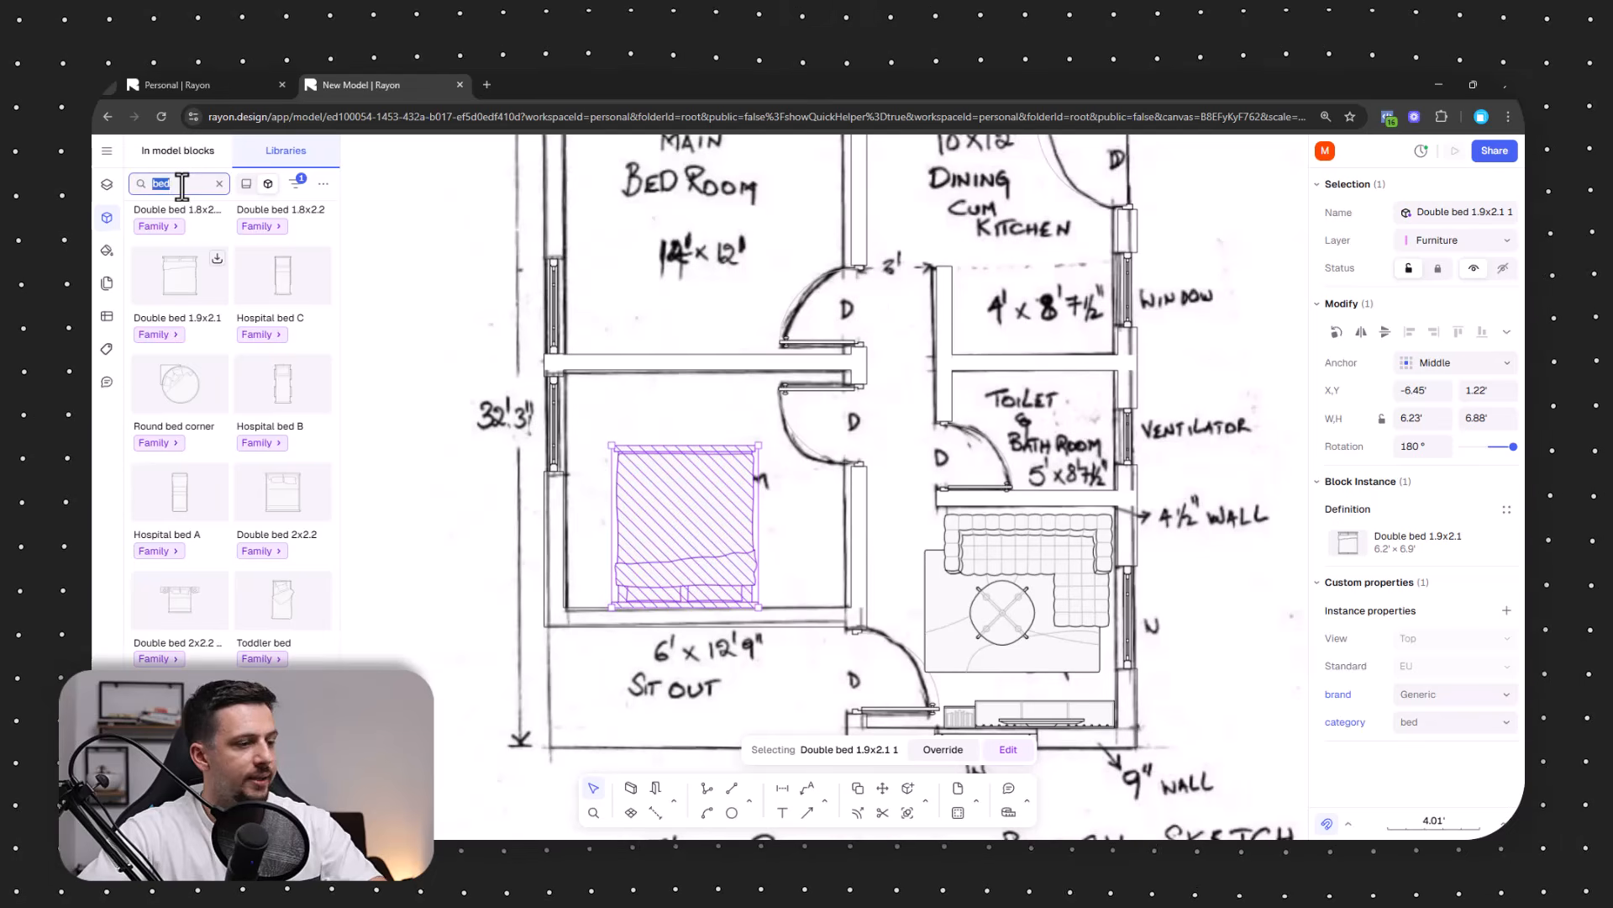
Search for a wardrobe, place Wardrobe L rotated -90° against the lower bedroom's right-hand wall below the door, and shrink it slightly.
text(wardro)
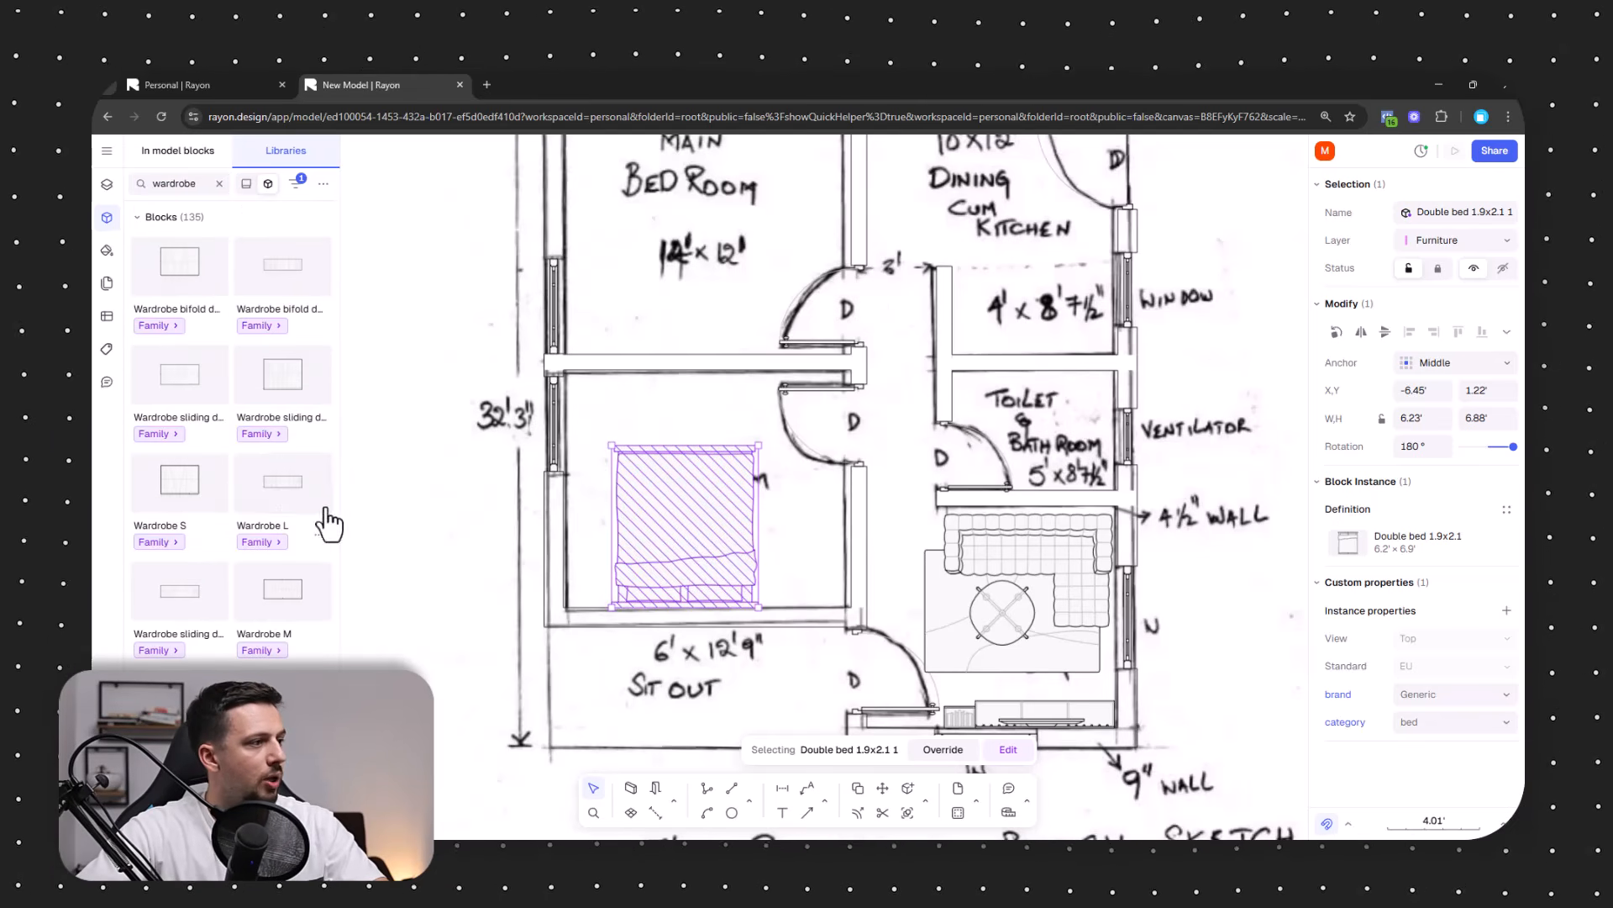
drag(765, 539, 764, 541)
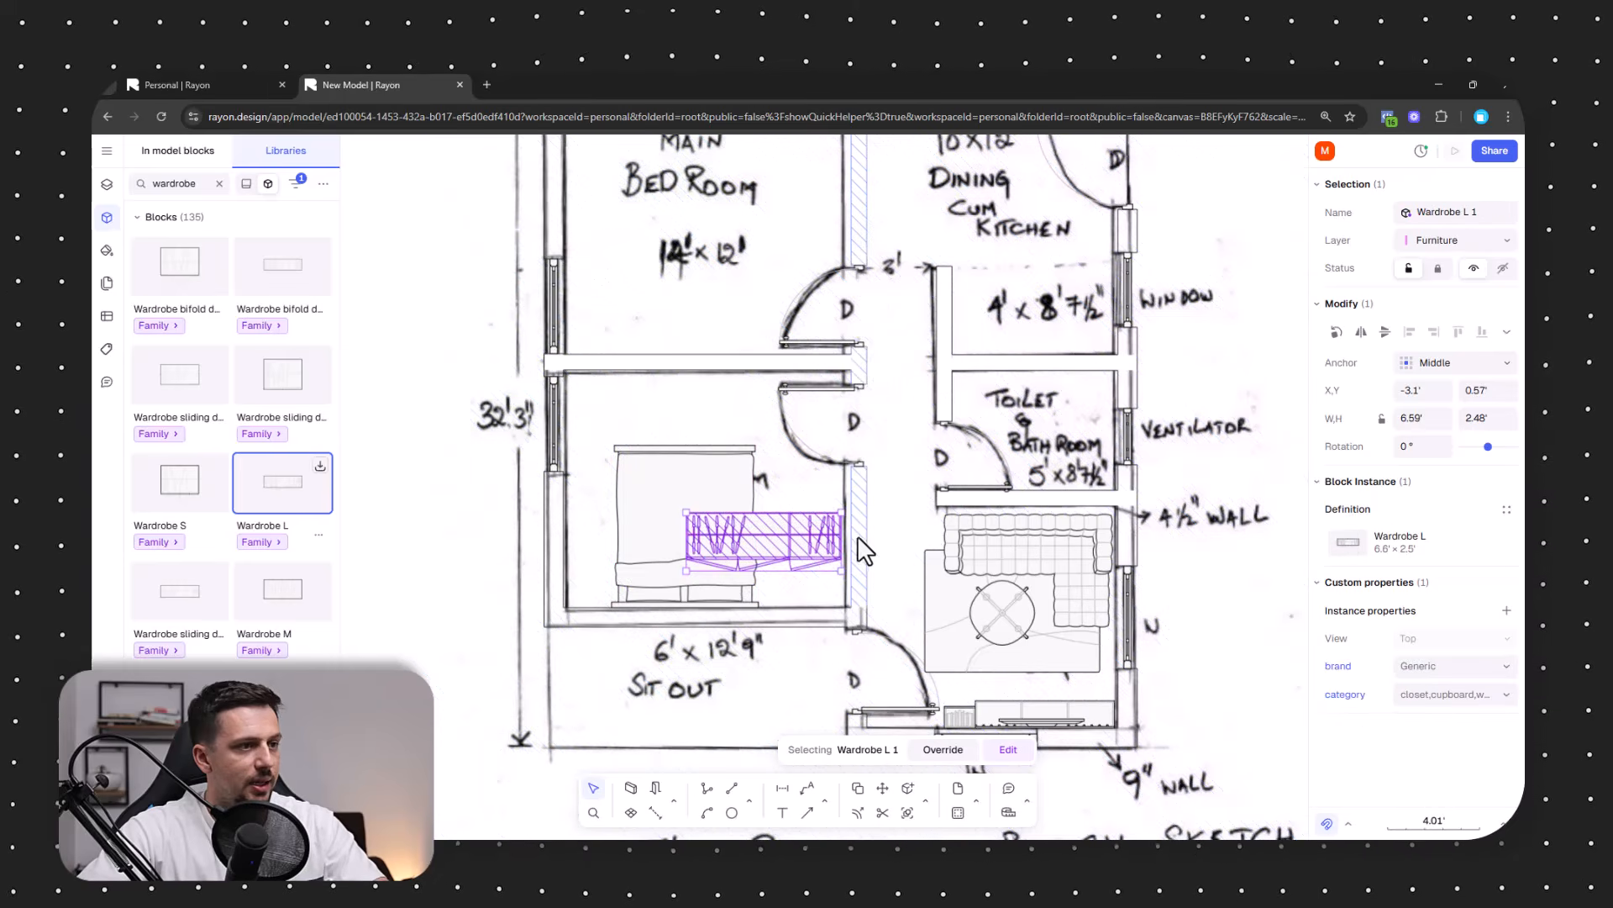
drag(845, 505, 832, 562)
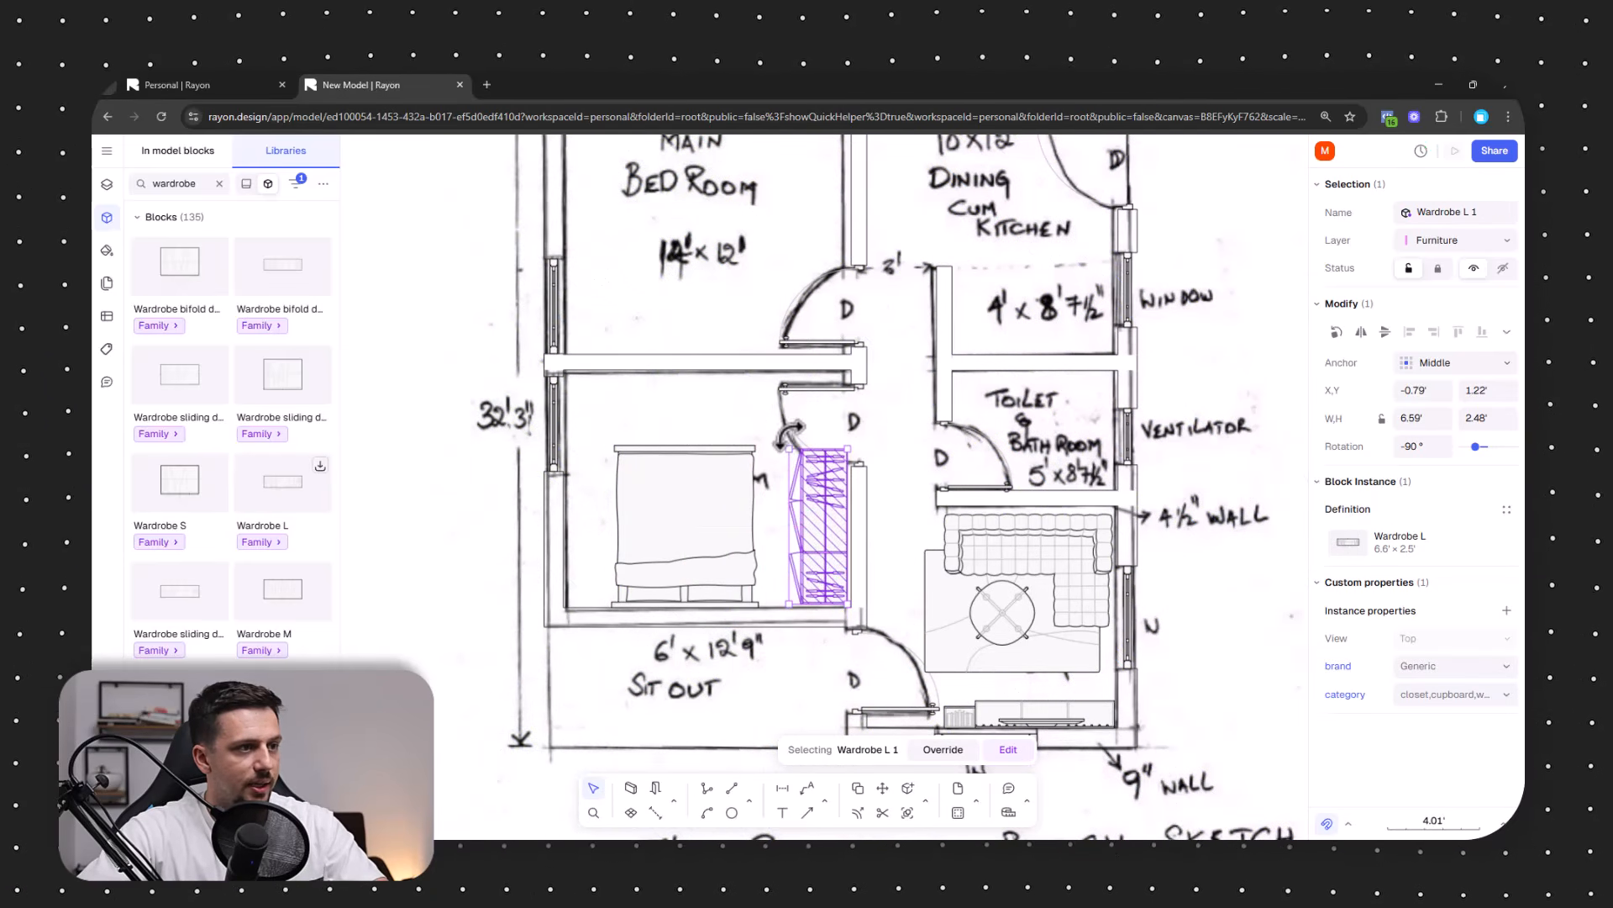
drag(785, 445, 797, 464)
click(1286, 601)
Search for bedroom sets, place Double bedroom with crib in the main bedroom and scale it down to about the room's width.
middle_drag(943, 351, 938, 548)
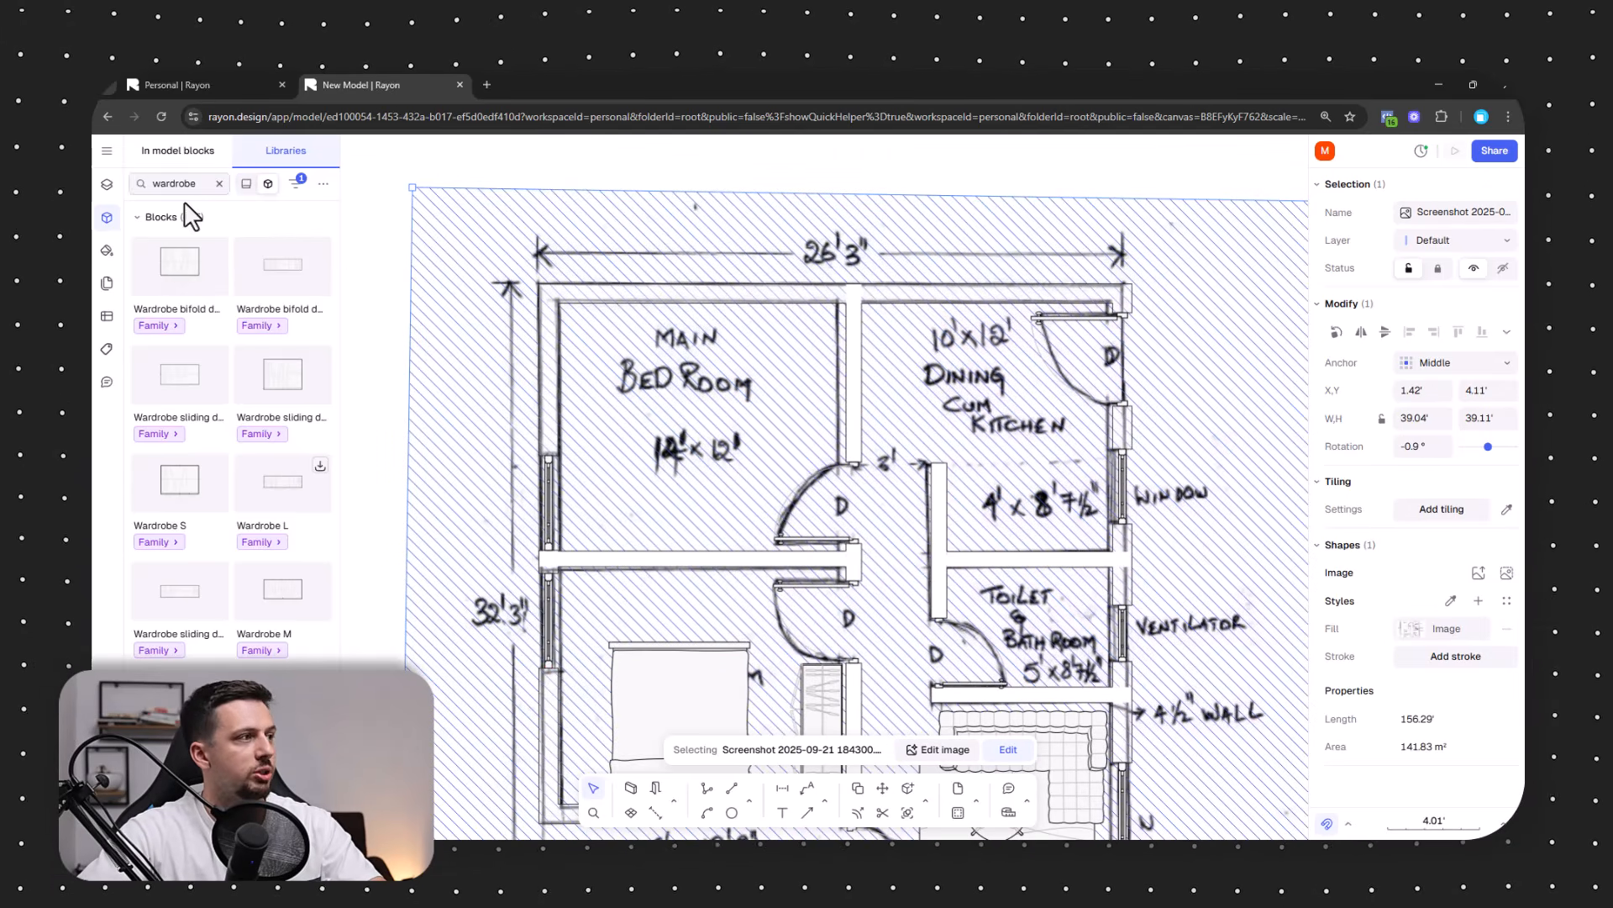
text(edroo)
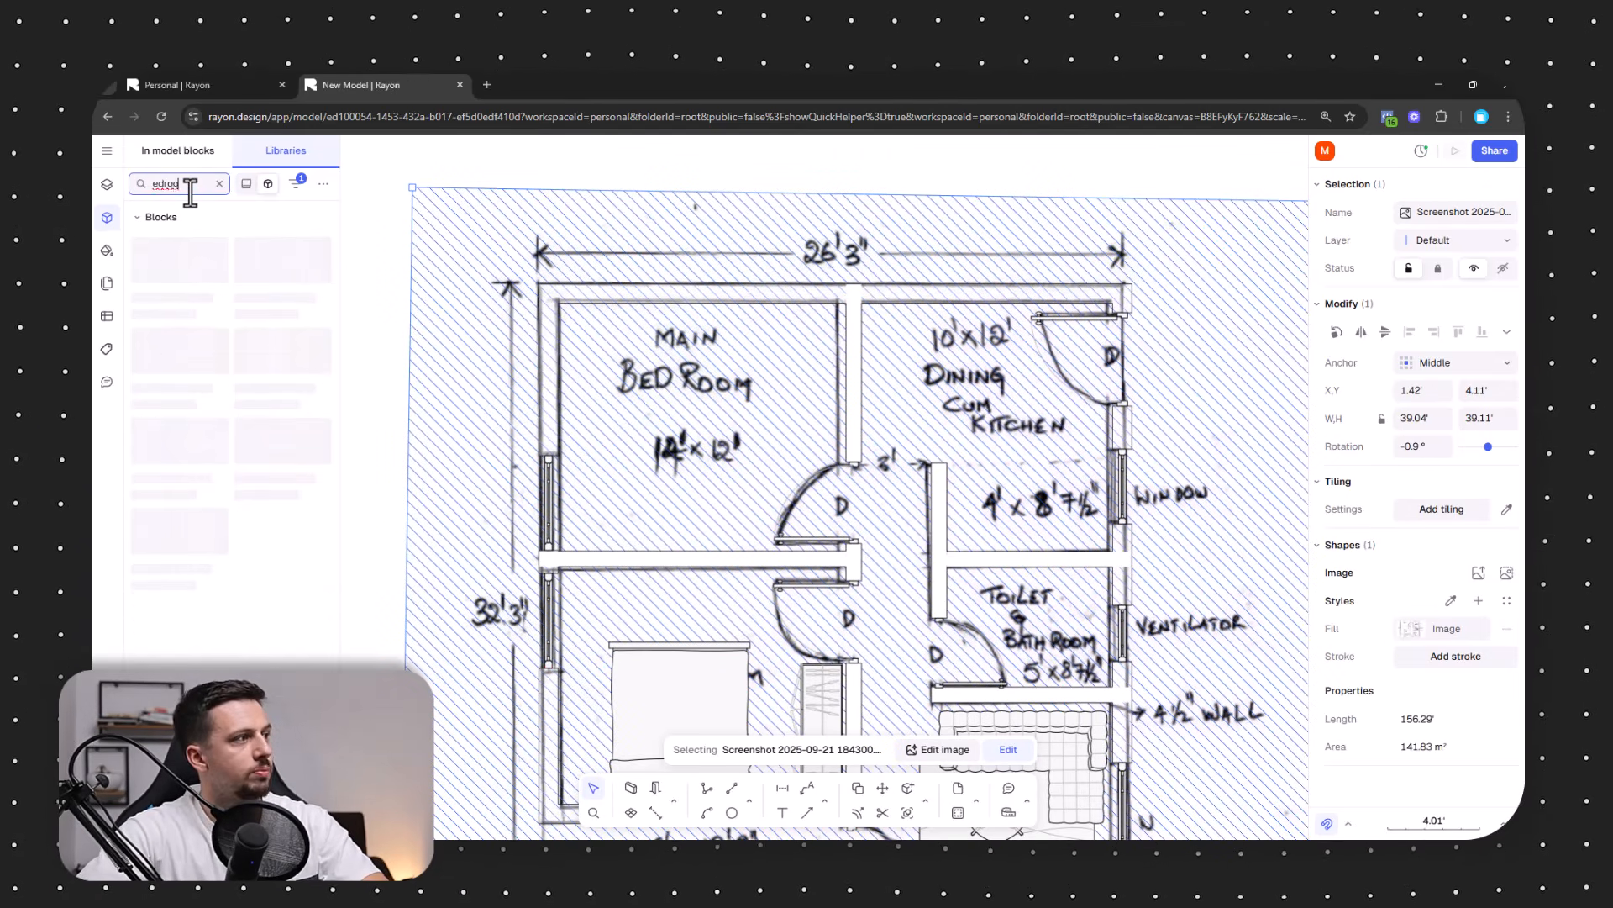
text(ed)
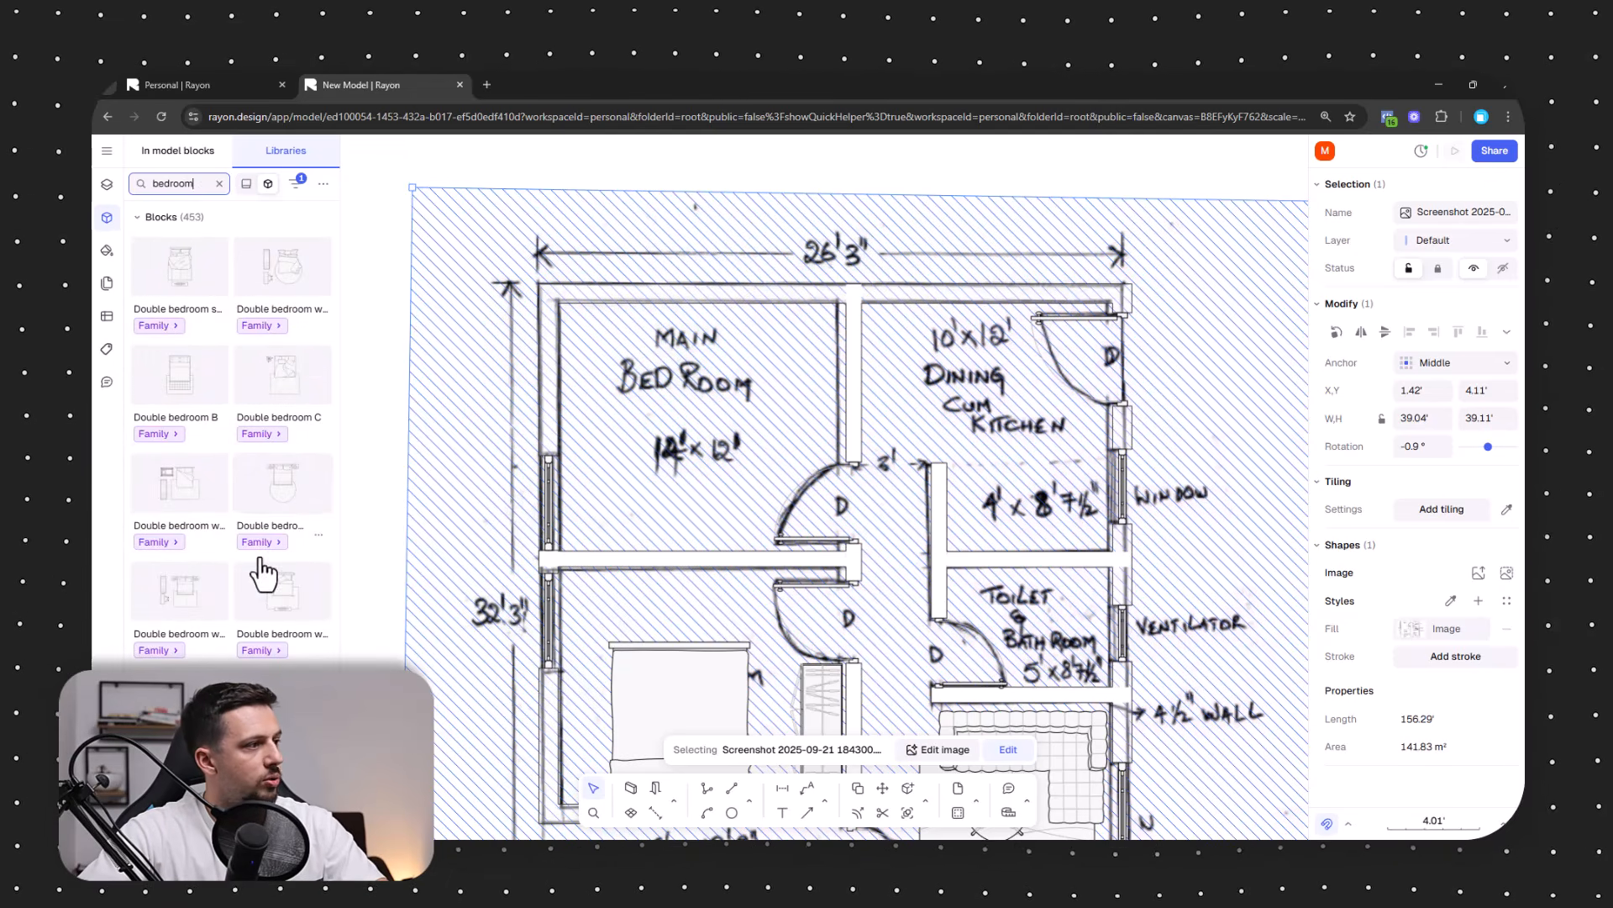
drag(732, 403, 793, 444)
mouse_move(866, 299)
mouse_down()
mouse_move(809, 322)
mouse_move(844, 305)
mouse_up()
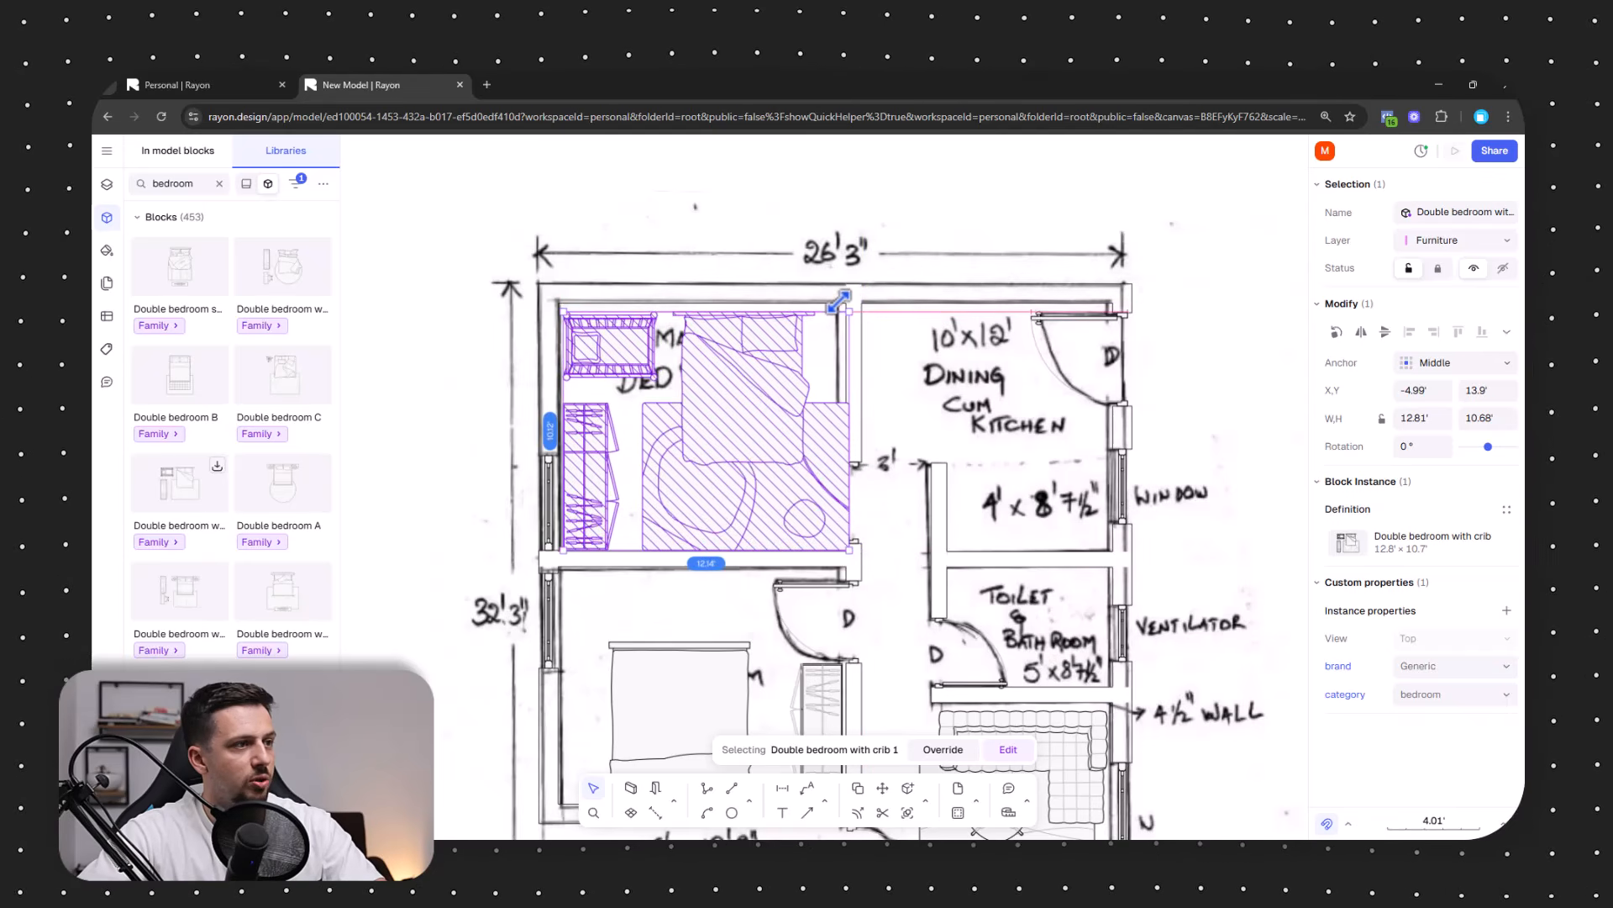
Delete the crib inside the main bedroom's furniture block and finish editing the block.
double_click(626, 351)
key(Delete)
double_click(490, 560)
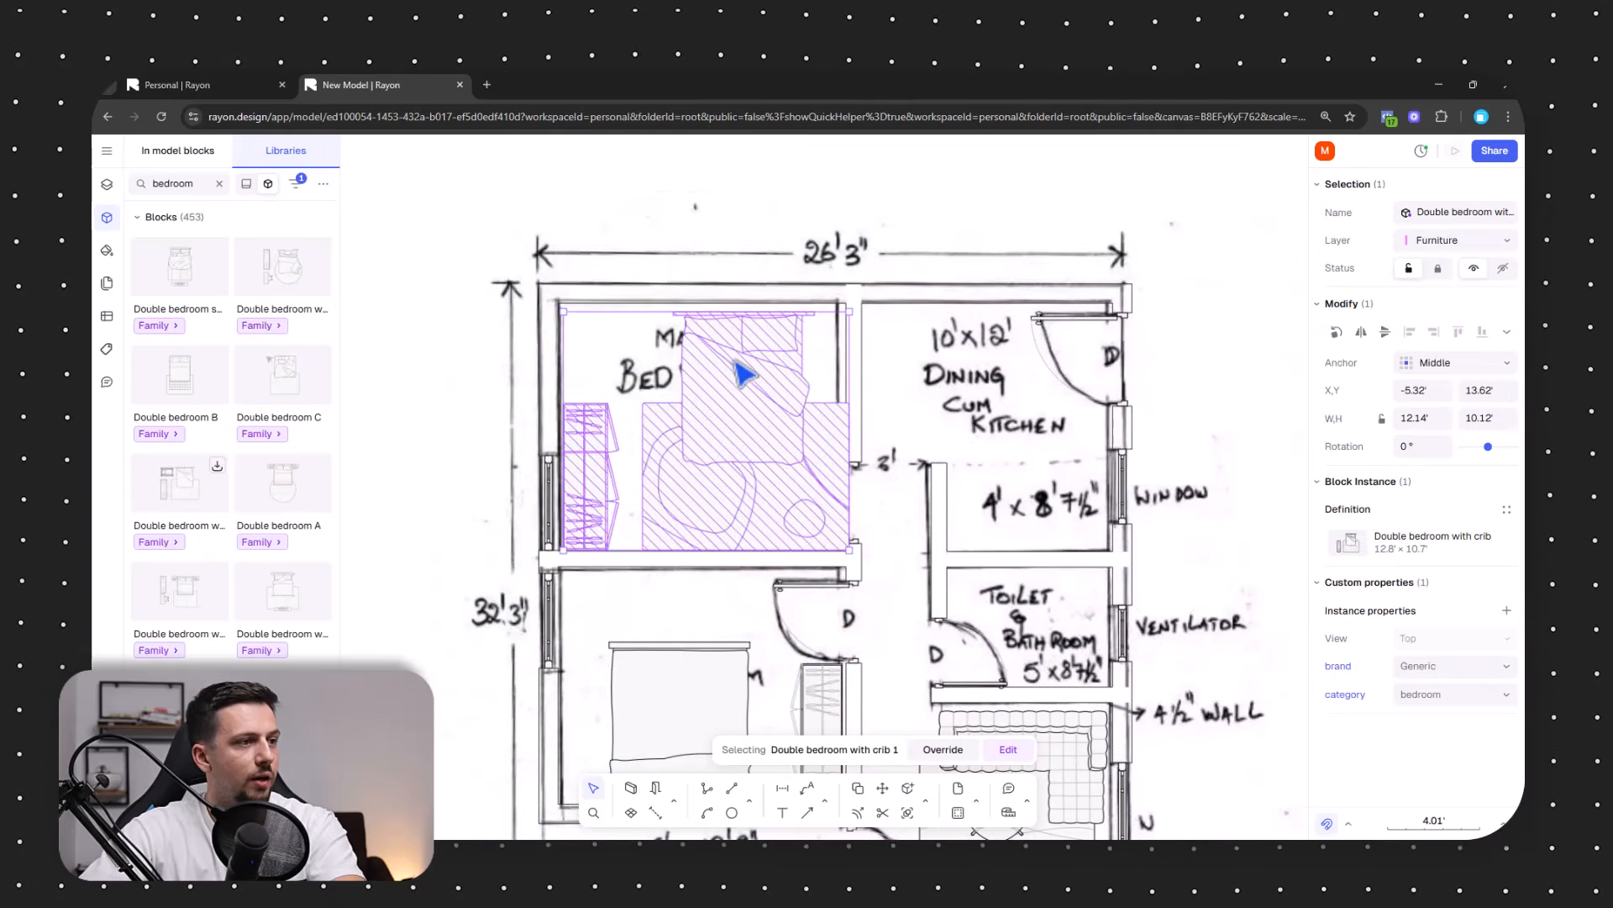
Shift the main bedroom set toward the outer wall, and within the block move its wardrobe to the dining-side wall, rotated to -90°.
drag(765, 443, 706, 426)
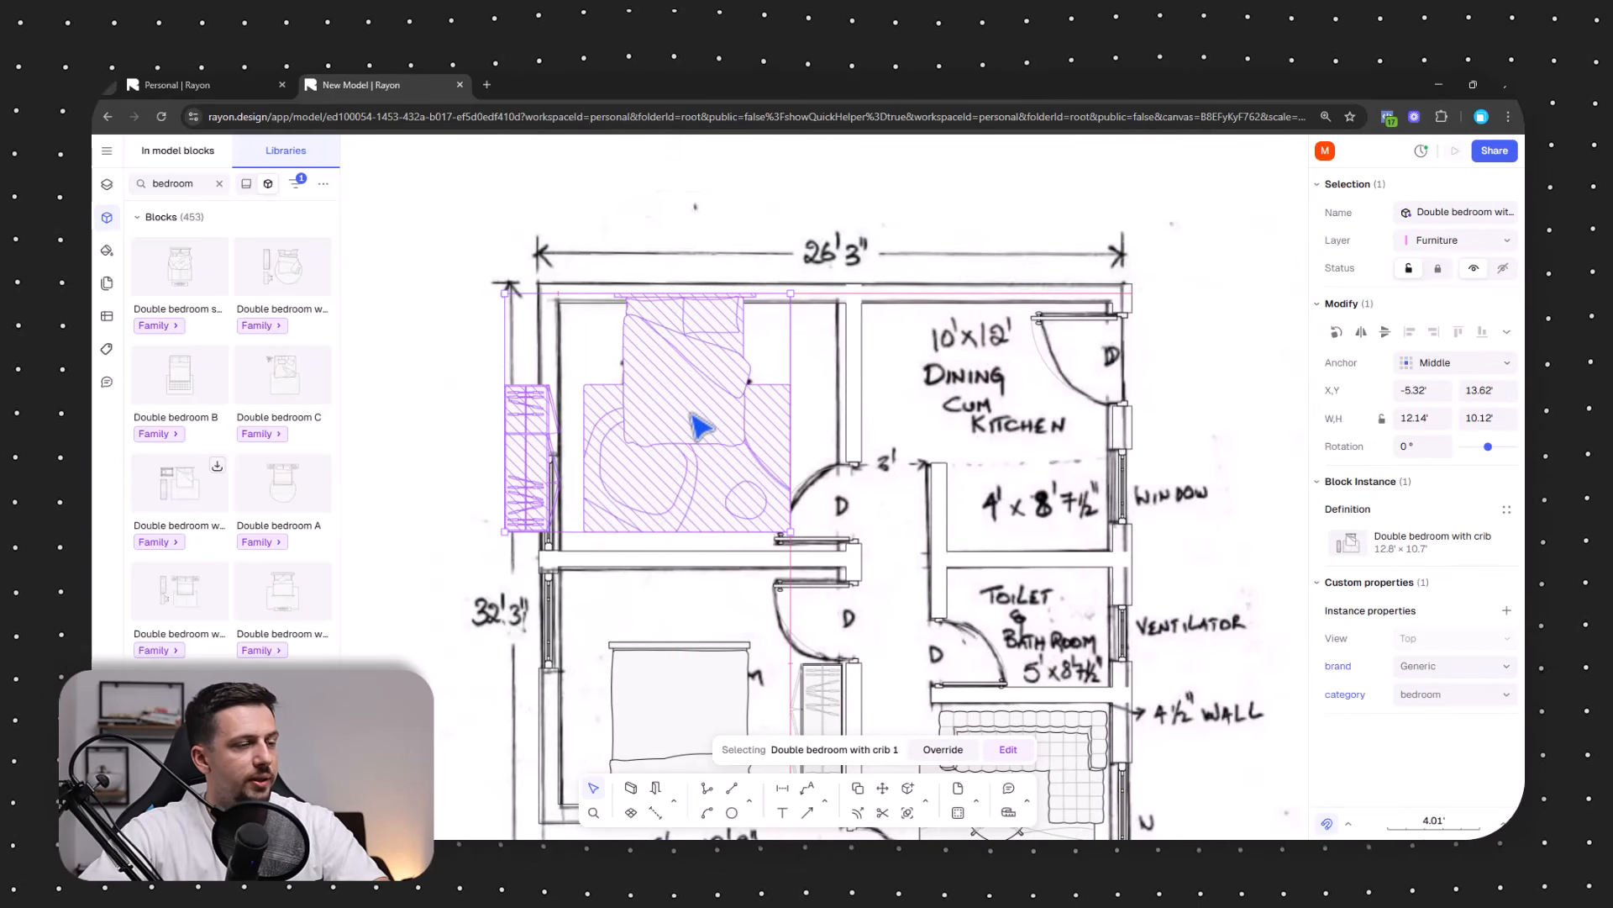
double_click(547, 472)
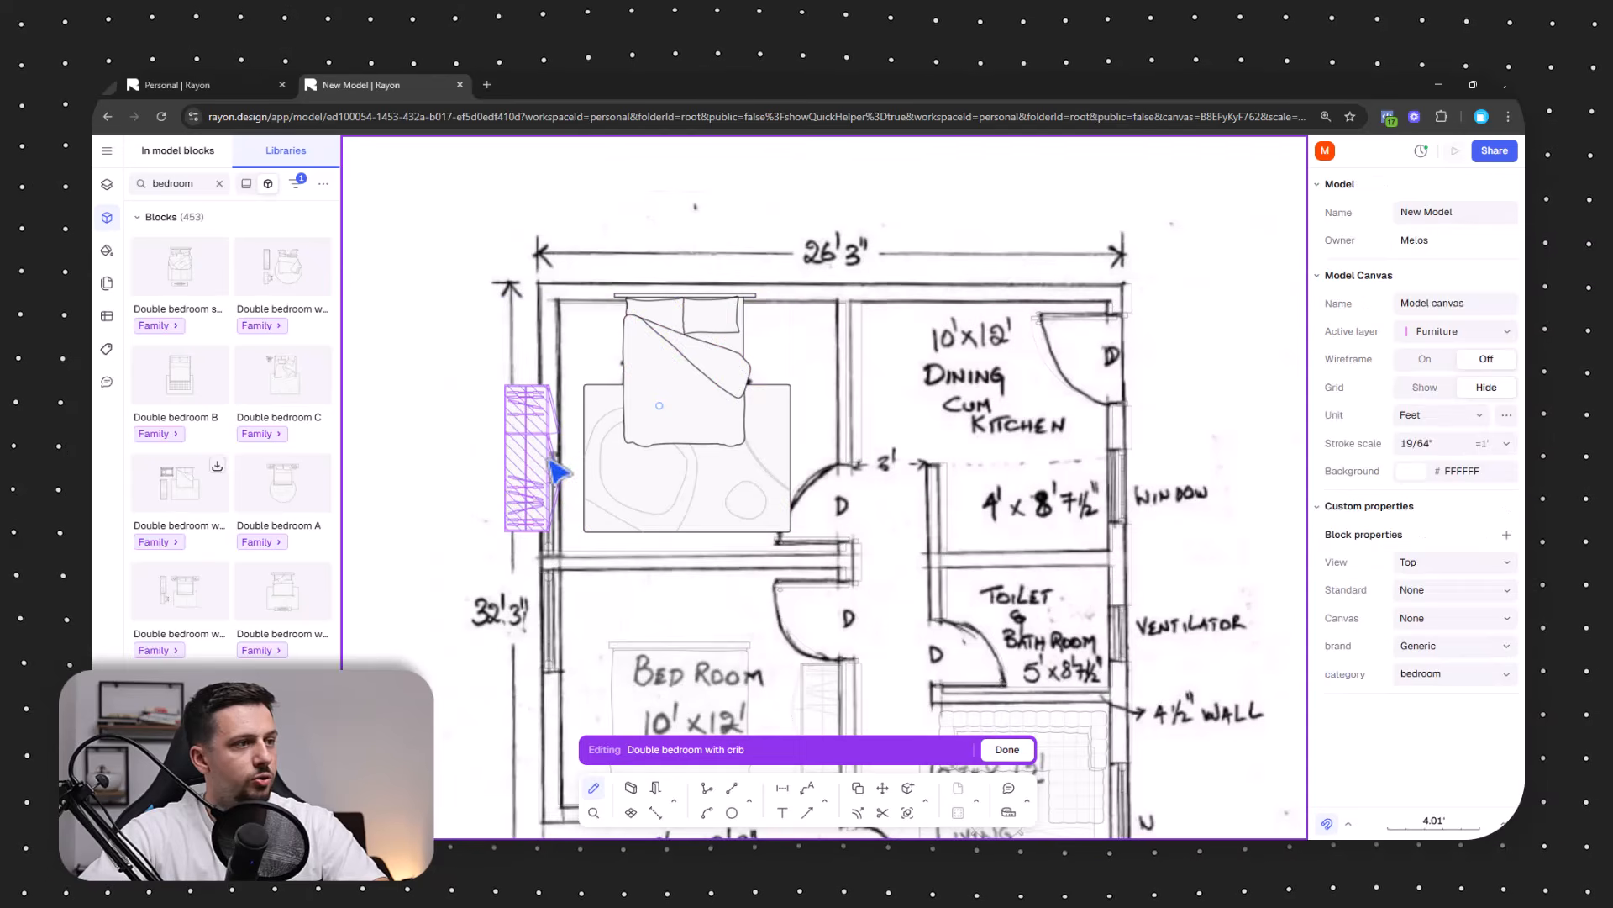
click(524, 467)
drag(524, 467, 862, 366)
drag(906, 276, 842, 451)
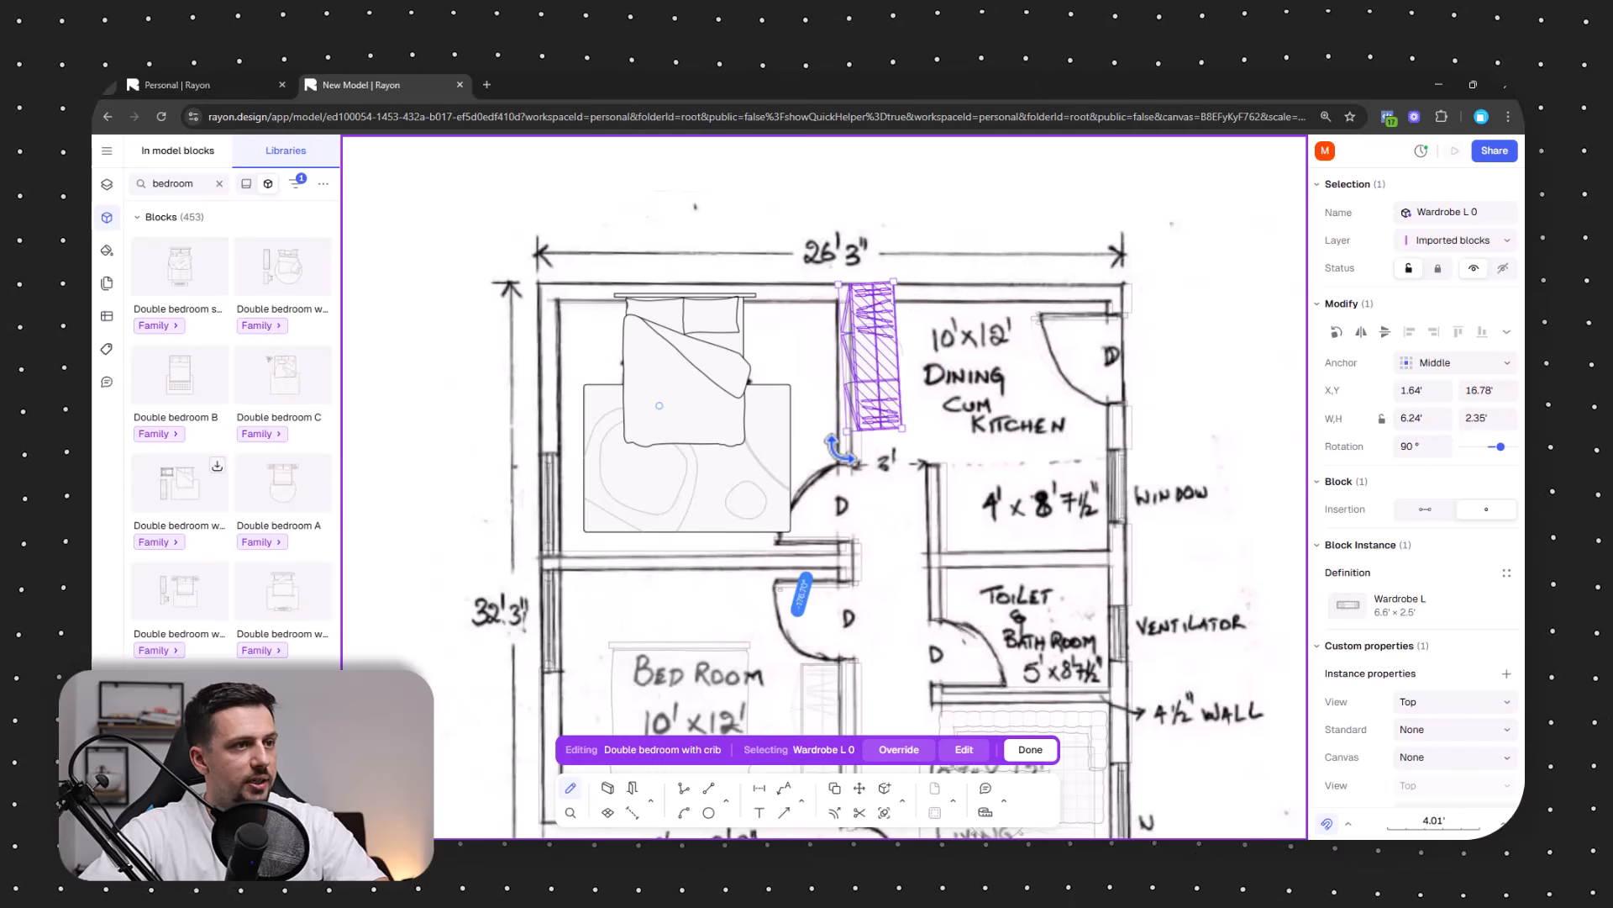
drag(884, 347, 832, 364)
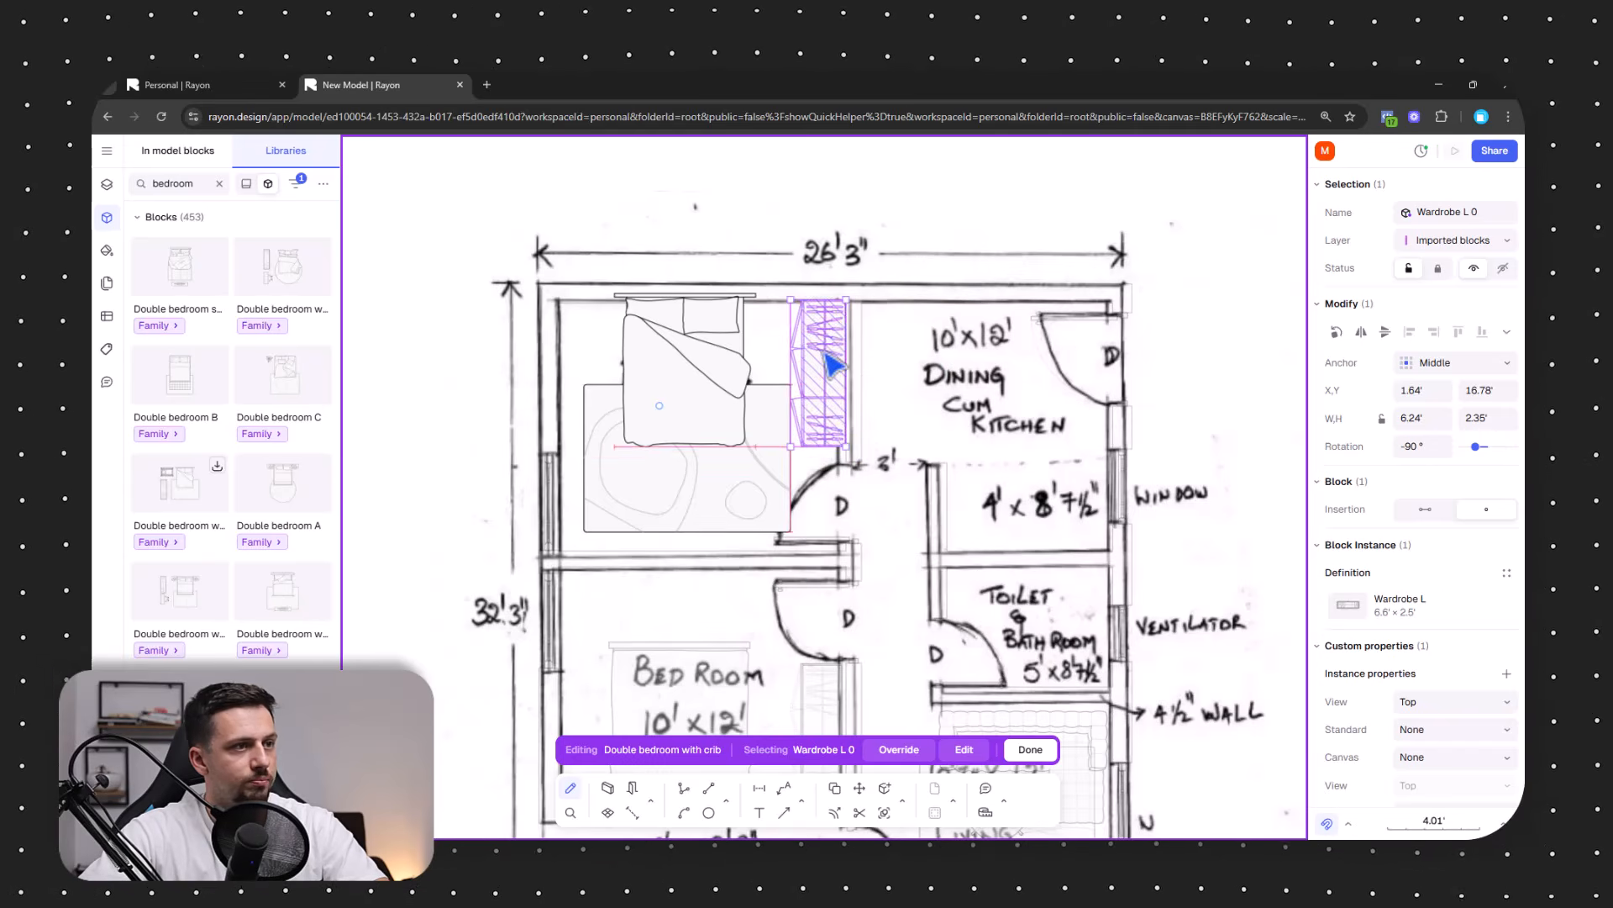
Reposition the bed against the upper wall and shrink the carpet clear of the door swing, then finish editing the bedroom block.
click(695, 385)
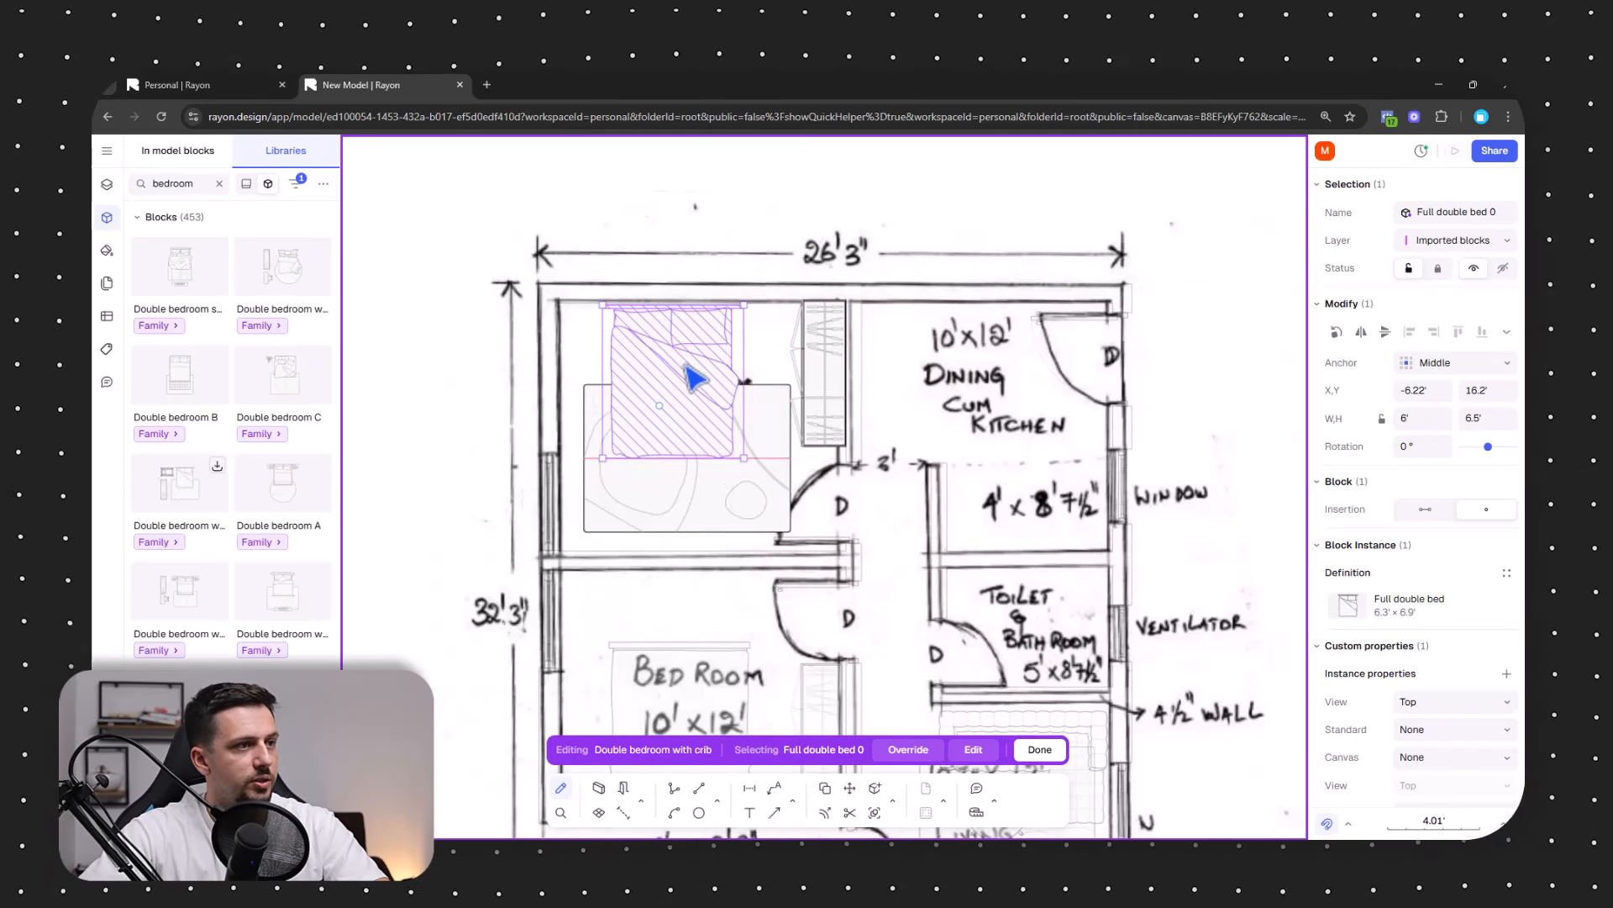
click(787, 535)
drag(788, 531, 768, 504)
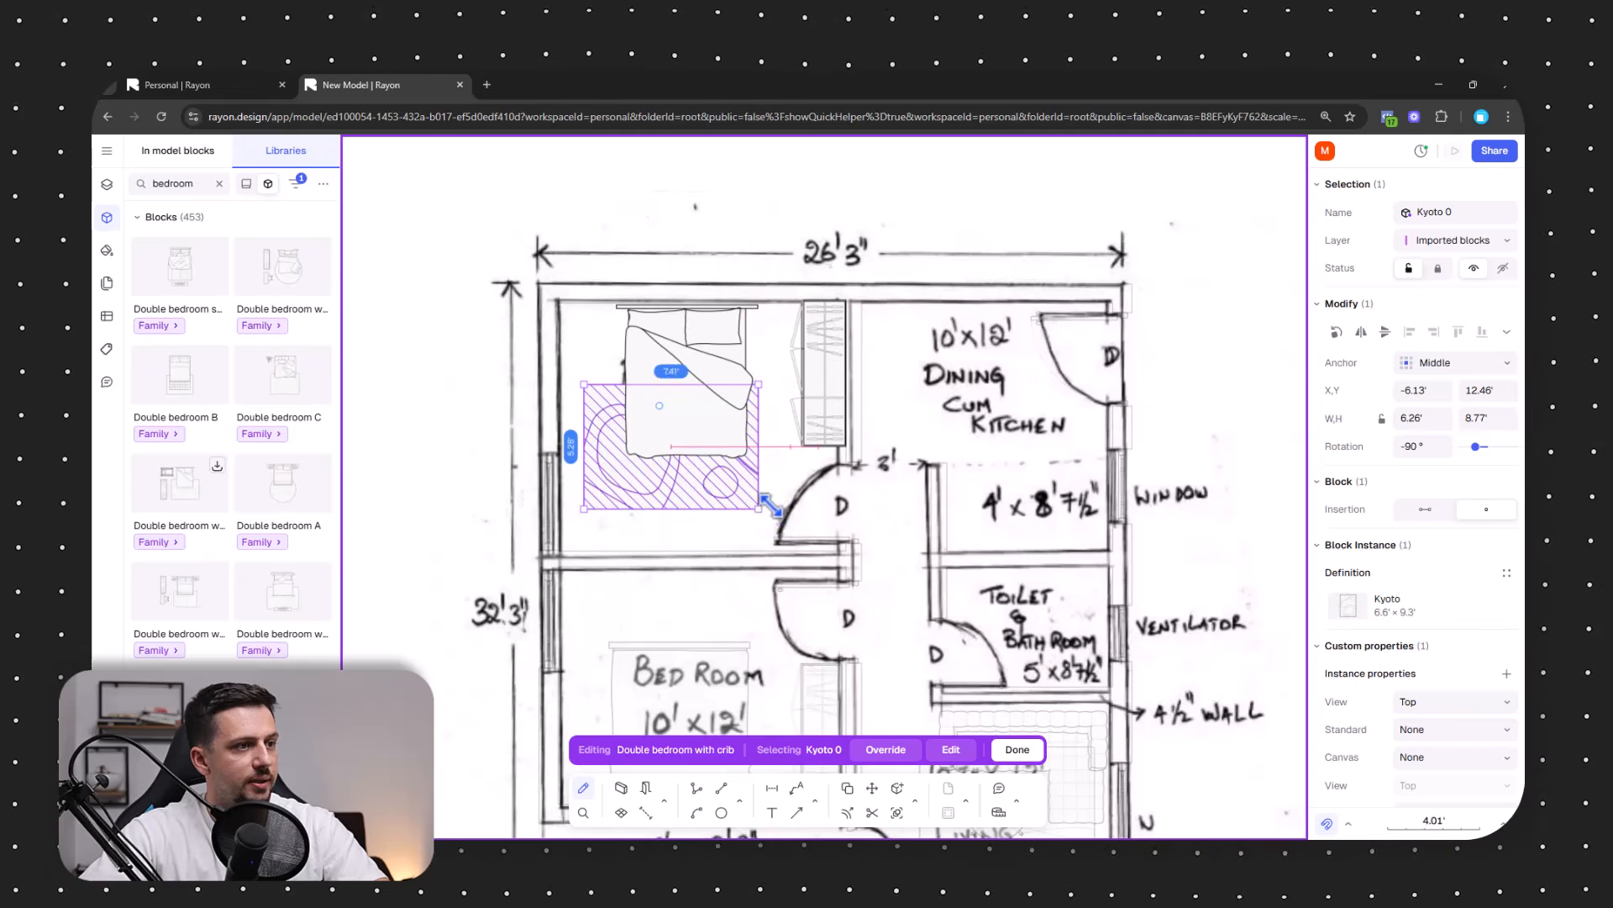
drag(719, 373, 706, 368)
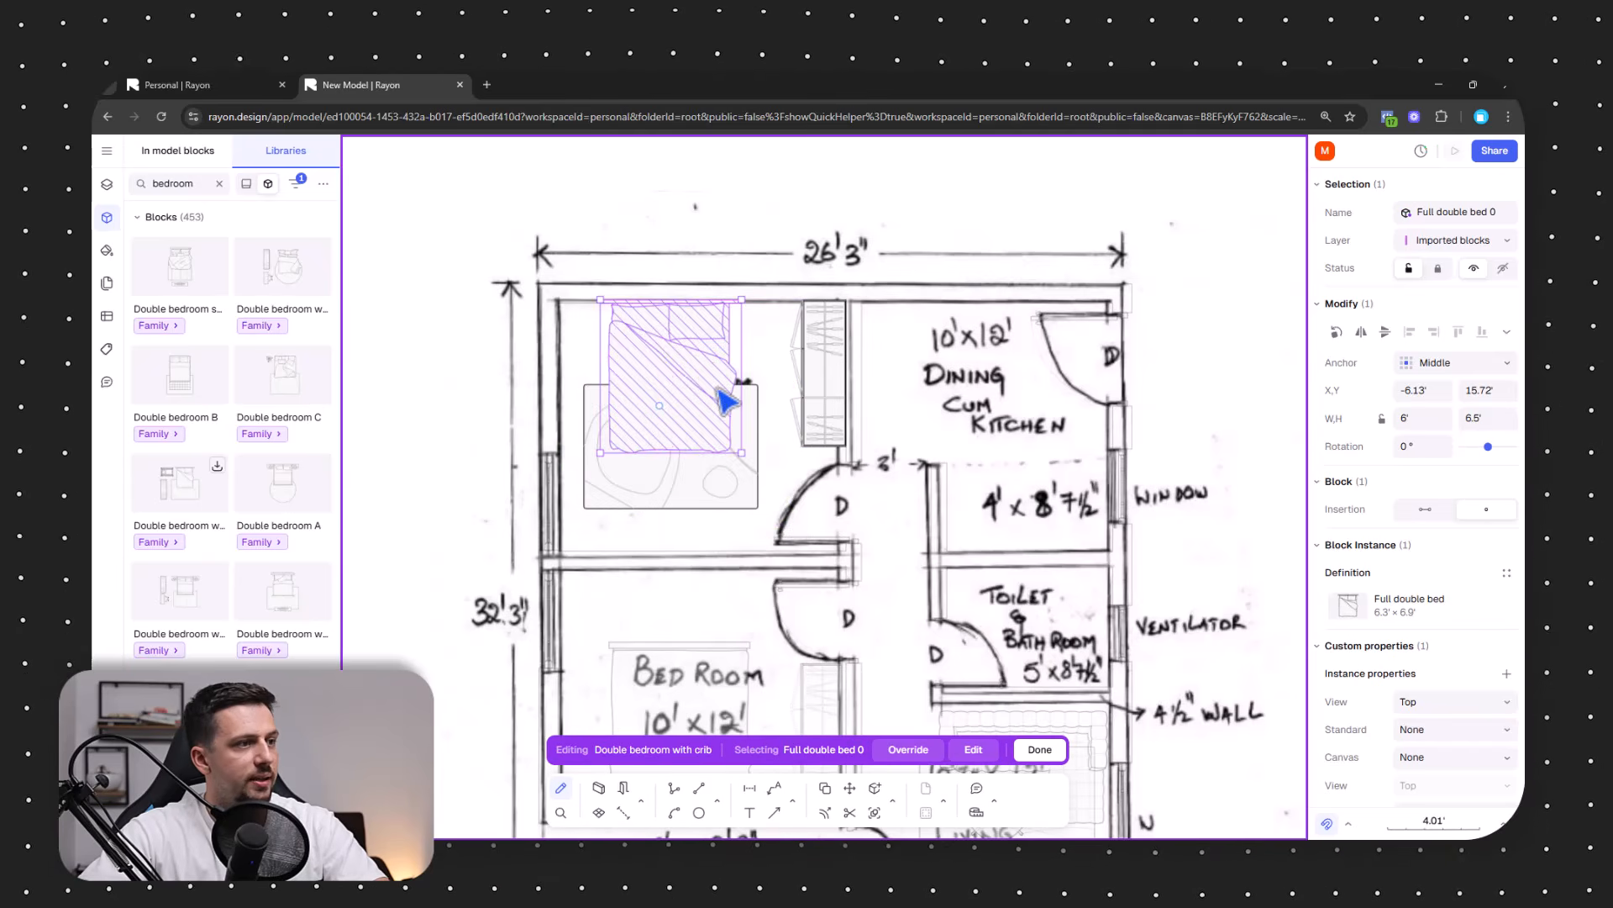
click(1040, 748)
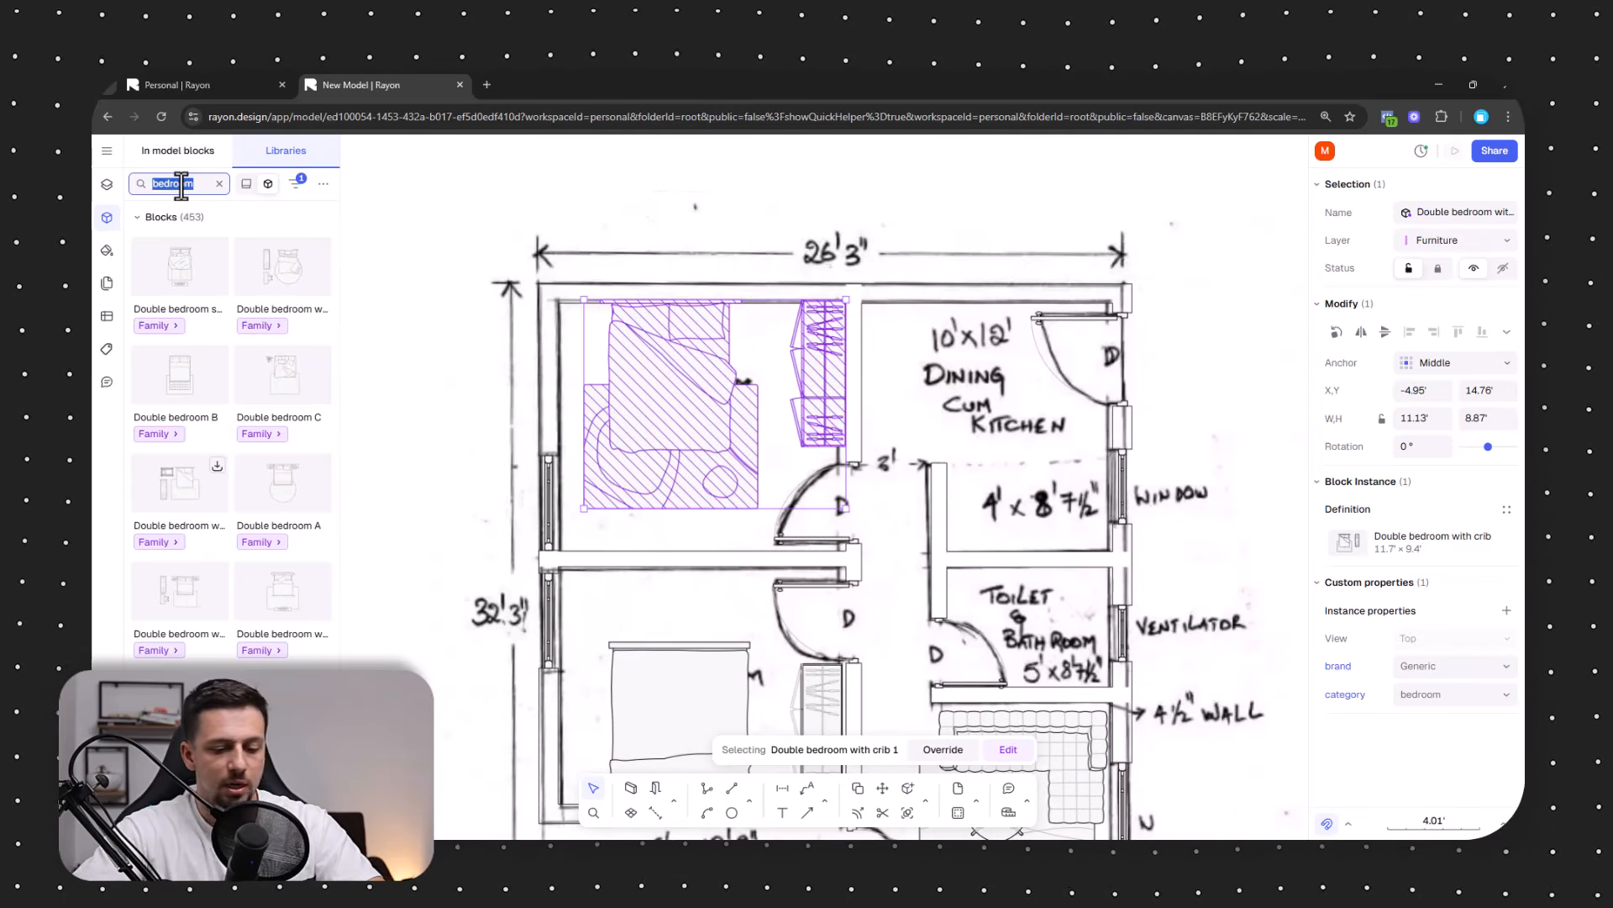
Search for a night stand and place Night stand right between the main bedroom's bed and the outer side wall.
text(night stand)
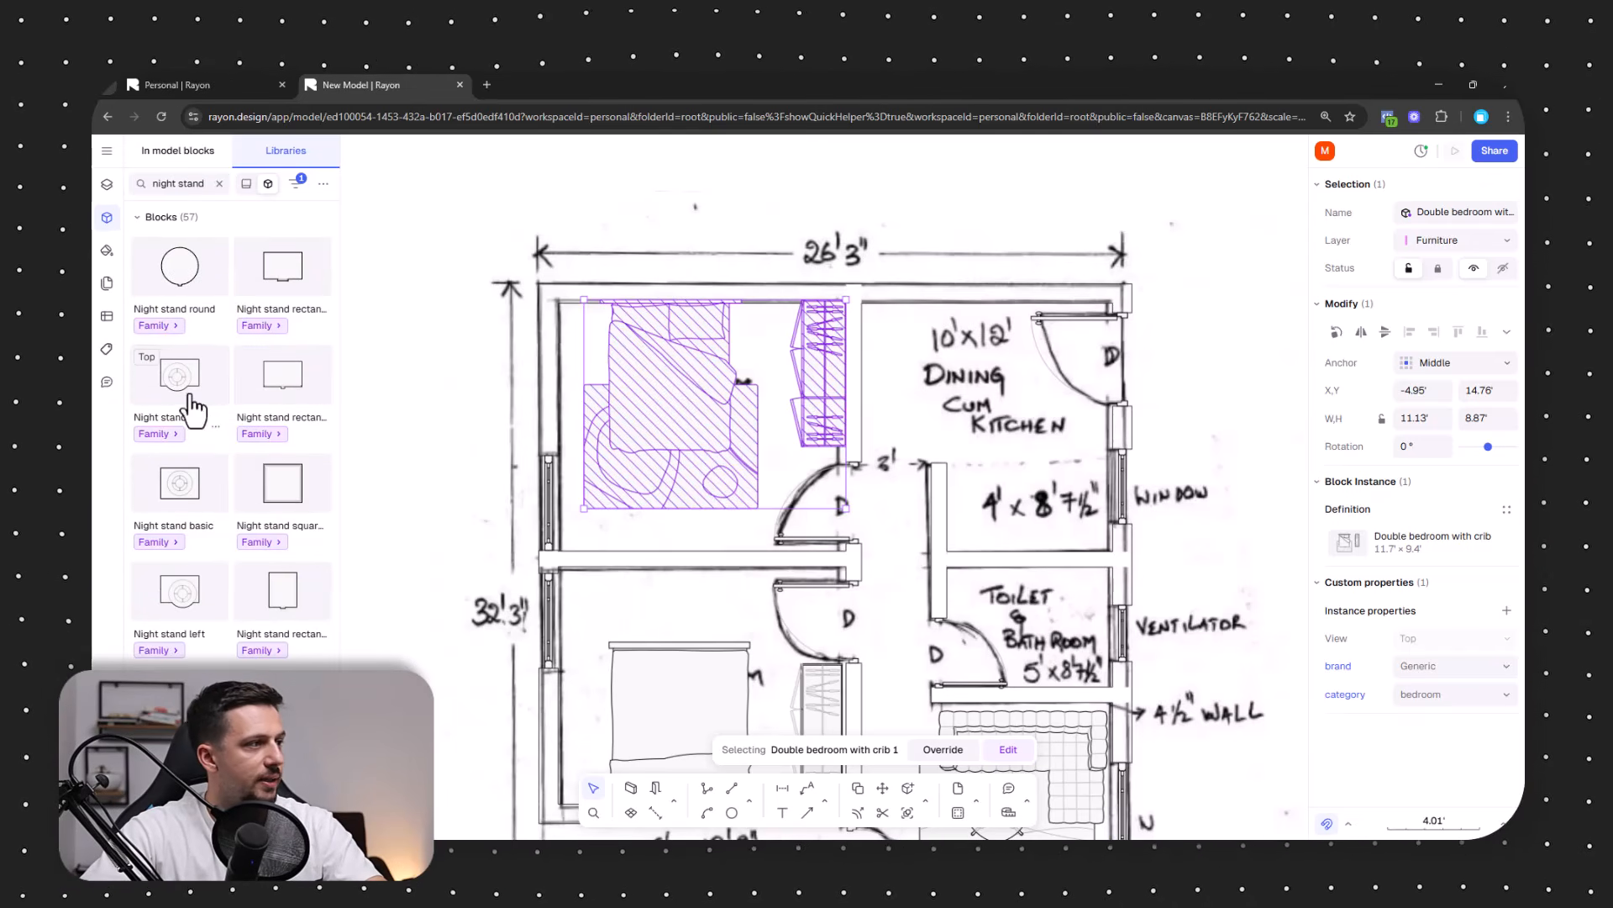
click(193, 410)
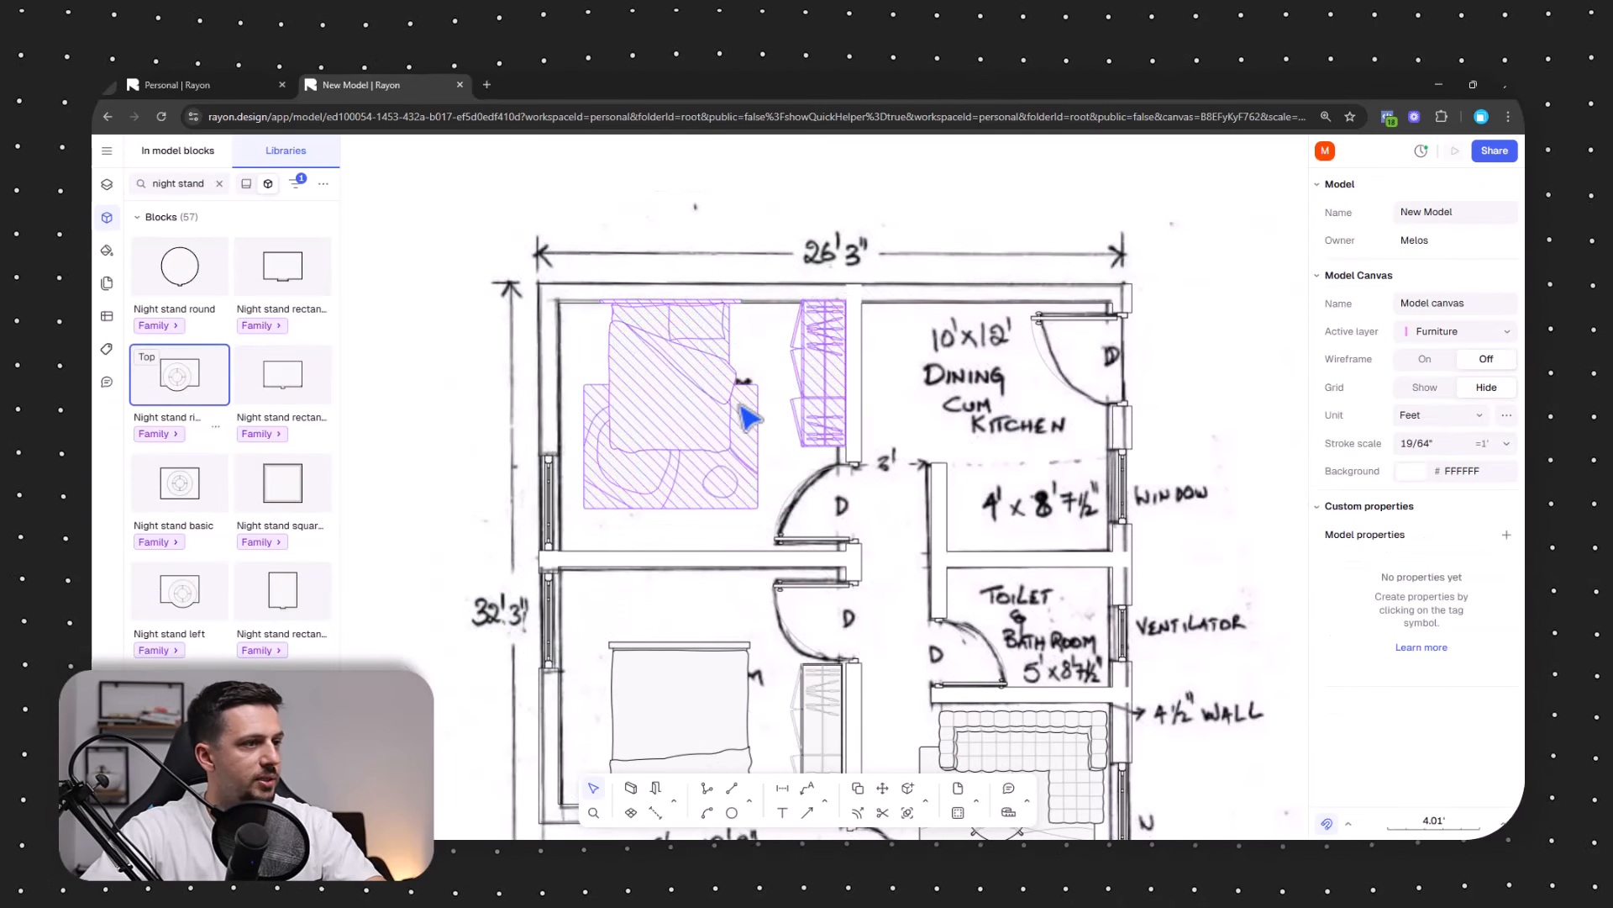
click(597, 304)
scroll(571, 294, up, 5)
scroll(786, 344, down, 1)
drag(731, 370, 724, 407)
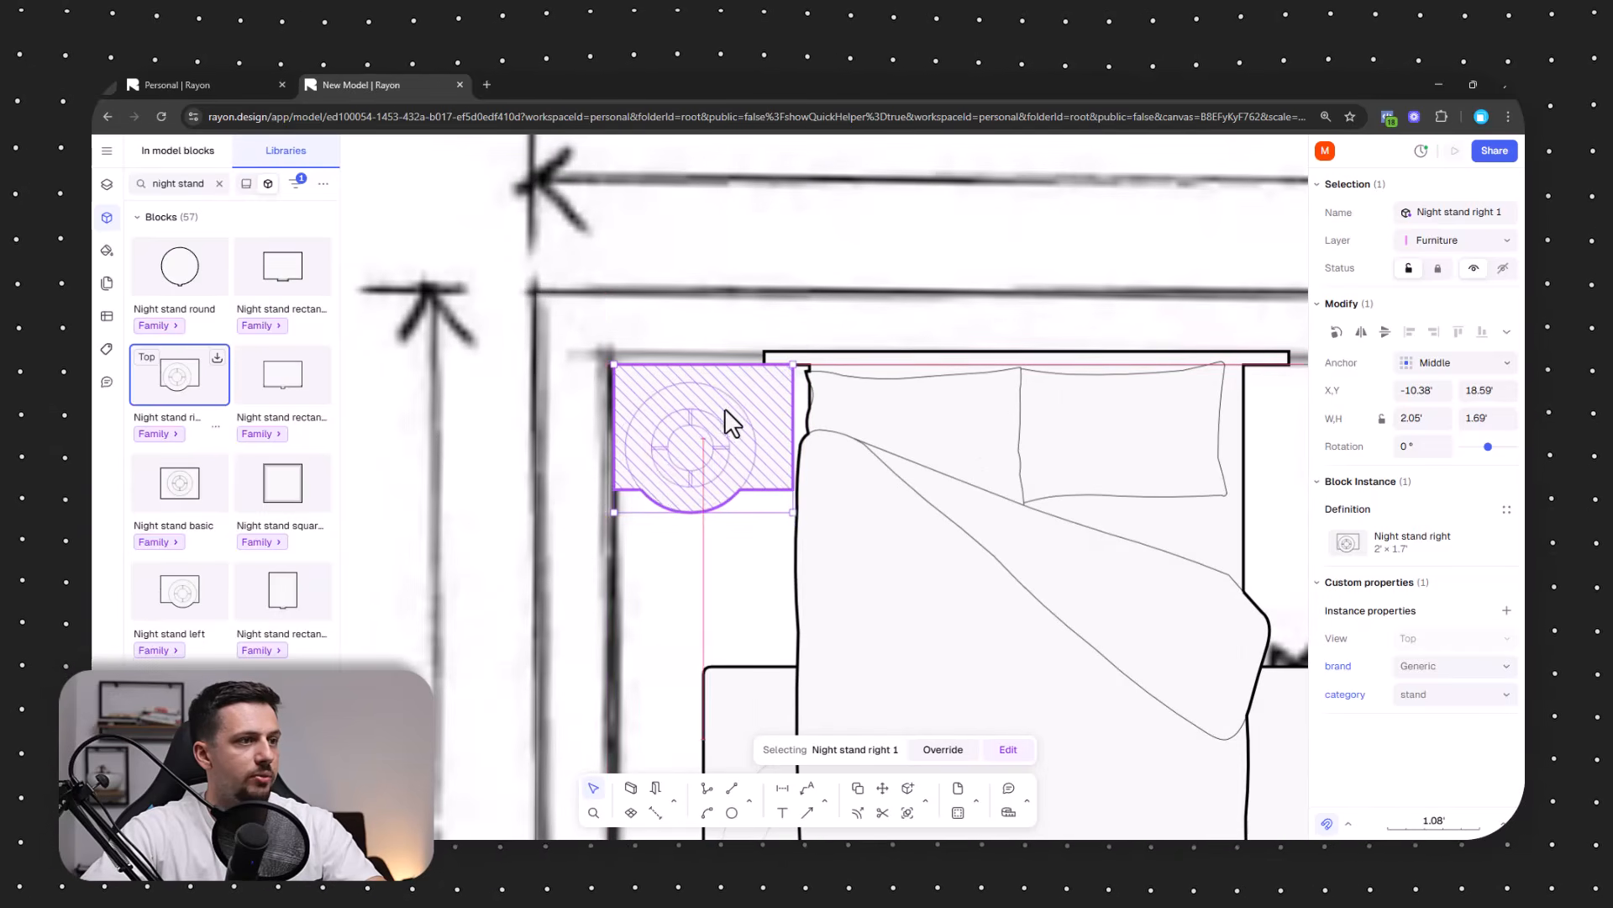
Nudge the main bedroom set and its night stand slightly down so they sit inside the upper wall.
click(1032, 411)
drag(1049, 418, 1026, 407)
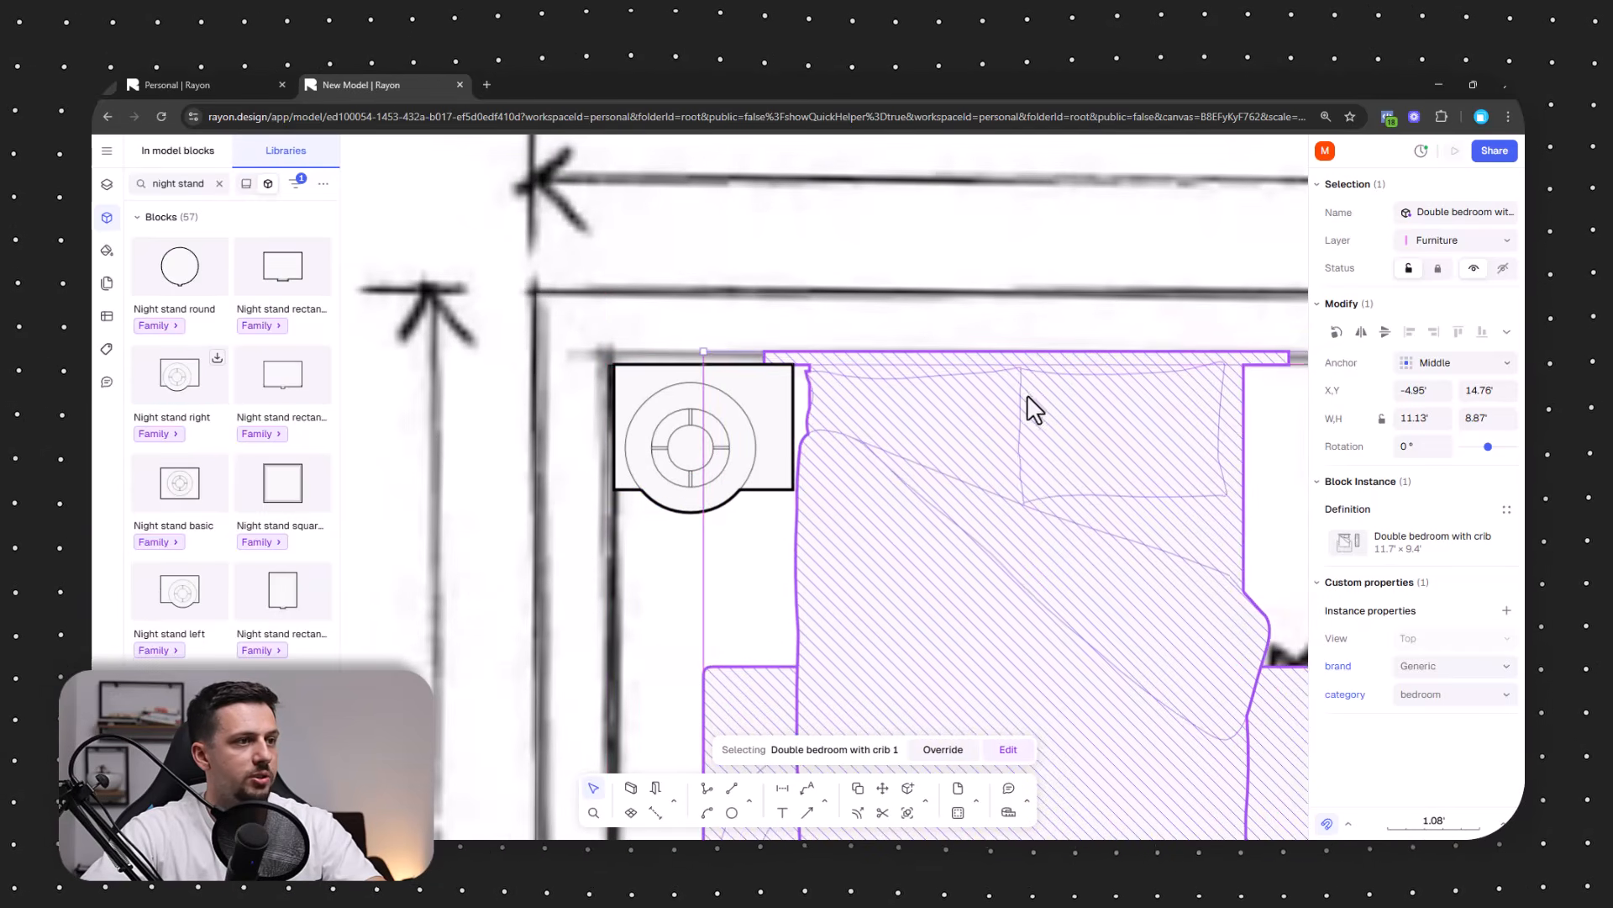
click(735, 418)
drag(734, 417, 735, 438)
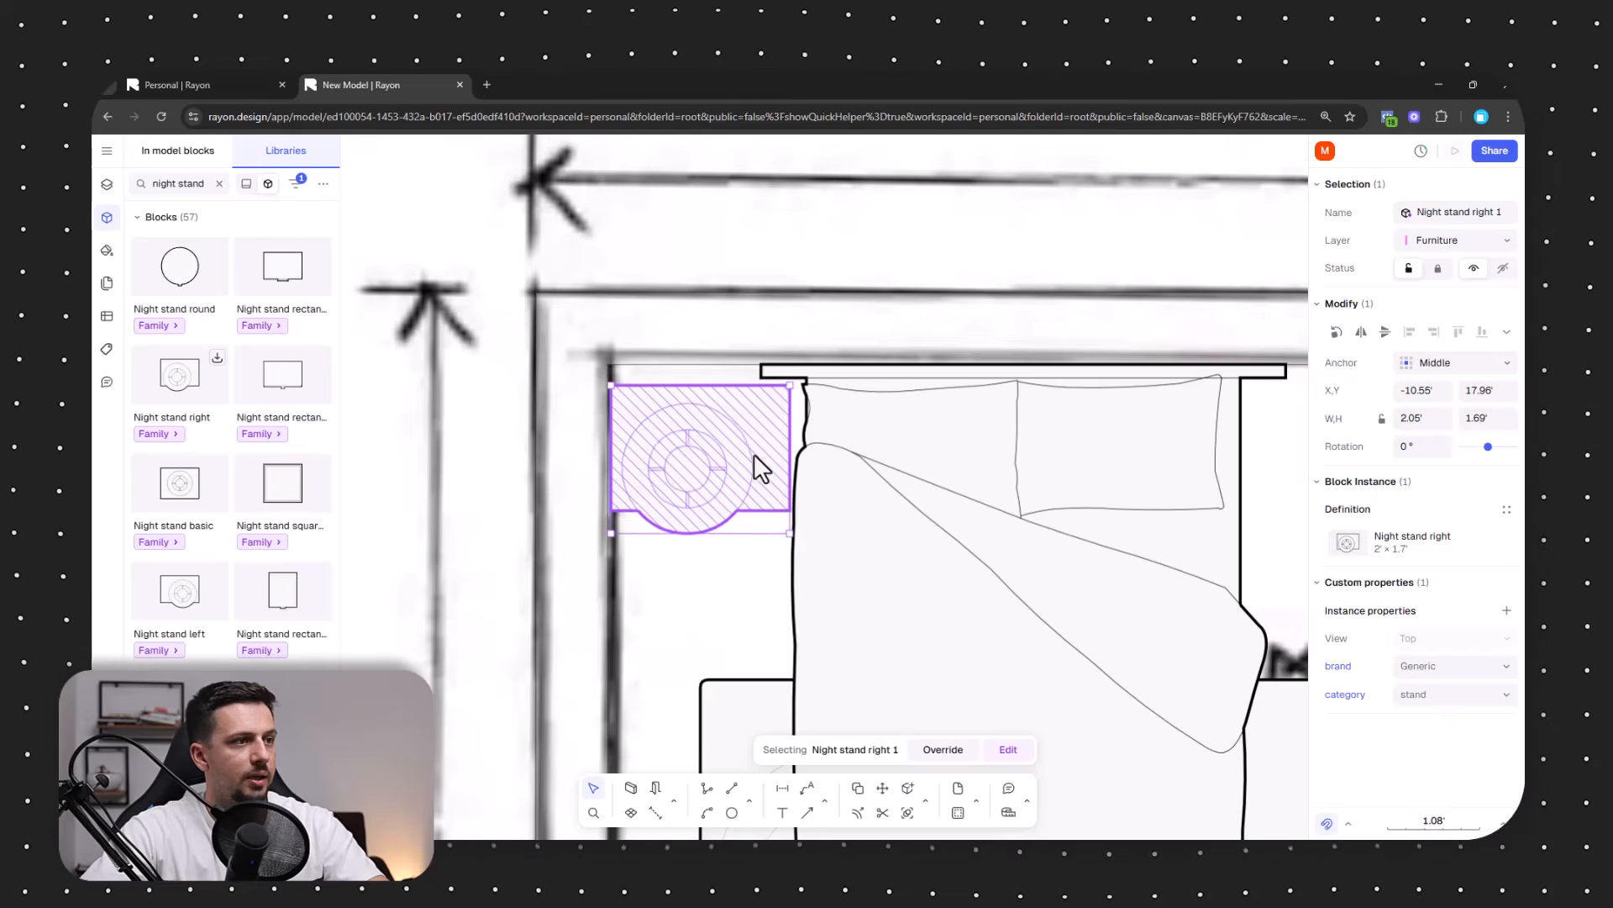
Copy the night stand to the opposite side of the main bedroom's bed.
scroll(753, 454, down, 3)
middle_drag(753, 454, 639, 427)
alt+drag(639, 426, 1026, 425)
scroll(915, 341, down, 5)
middle_drag(955, 458, 951, 292)
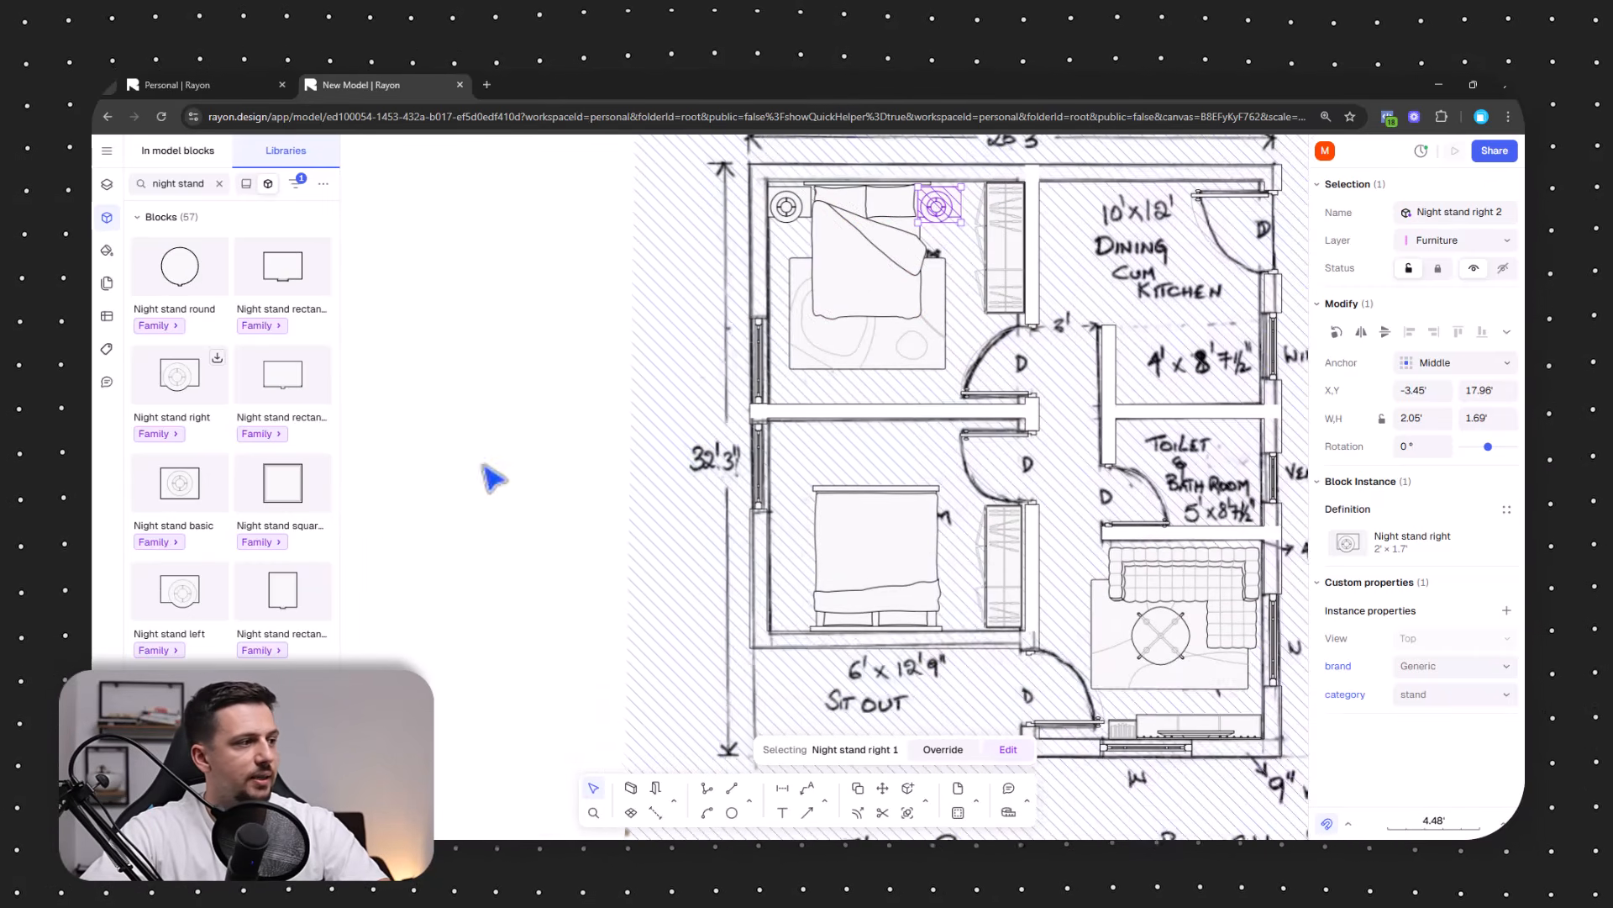
Place Night stand round in the lower bedroom between the bed and the outer wall, rotated to about -170.5°.
scroll(270, 554, down, 1)
scroll(256, 433, up, 1)
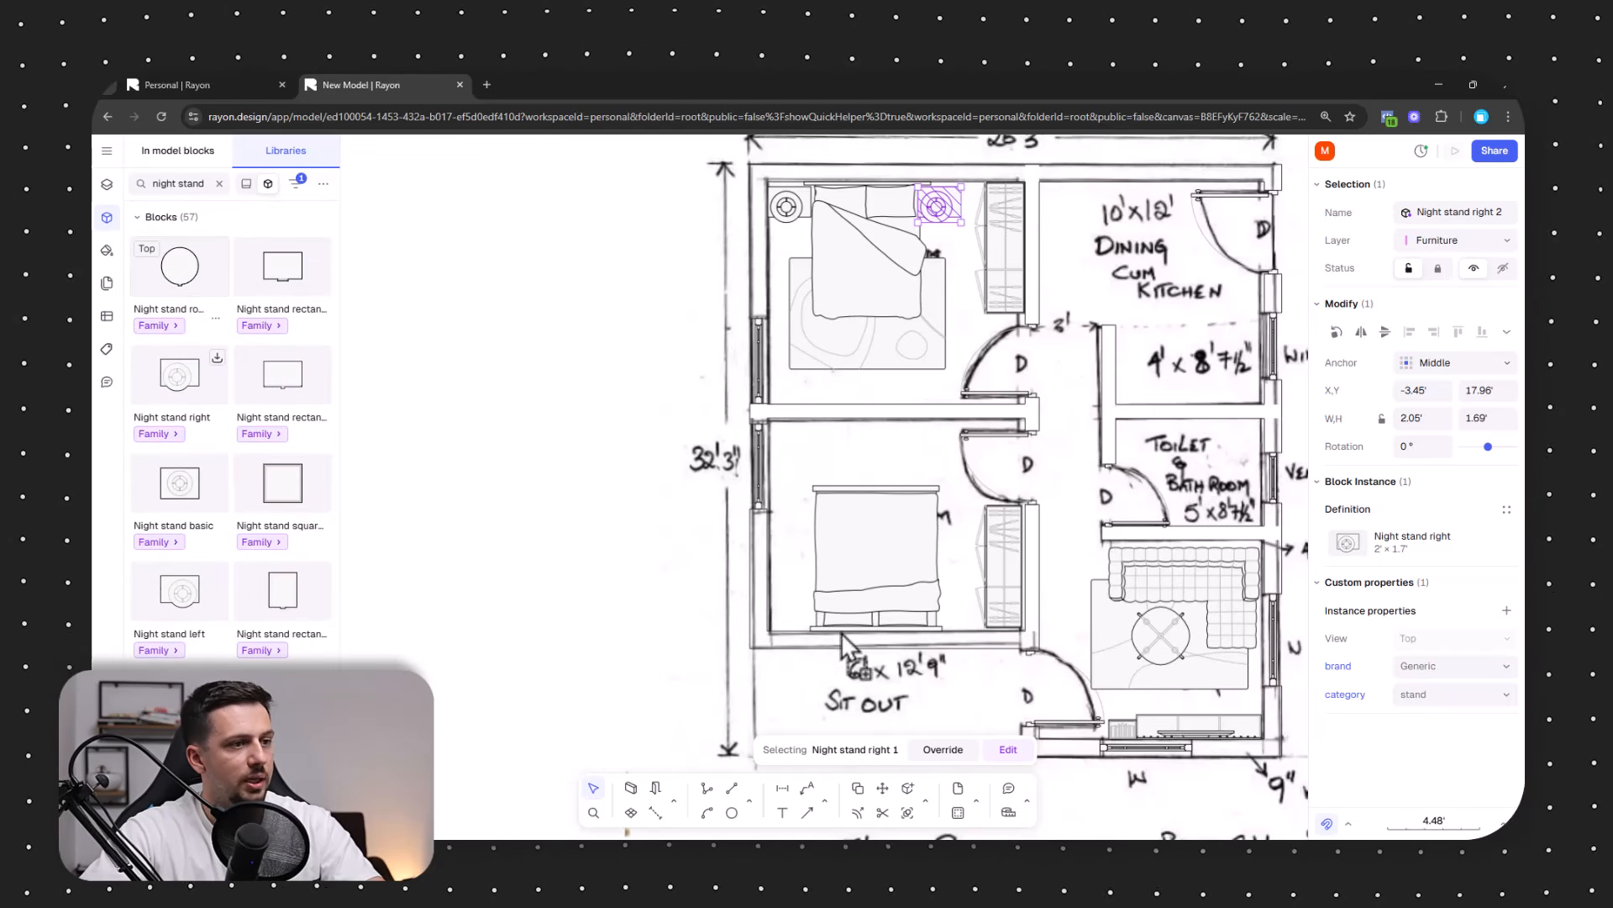
drag(841, 634, 815, 620)
scroll(814, 643, up, 5)
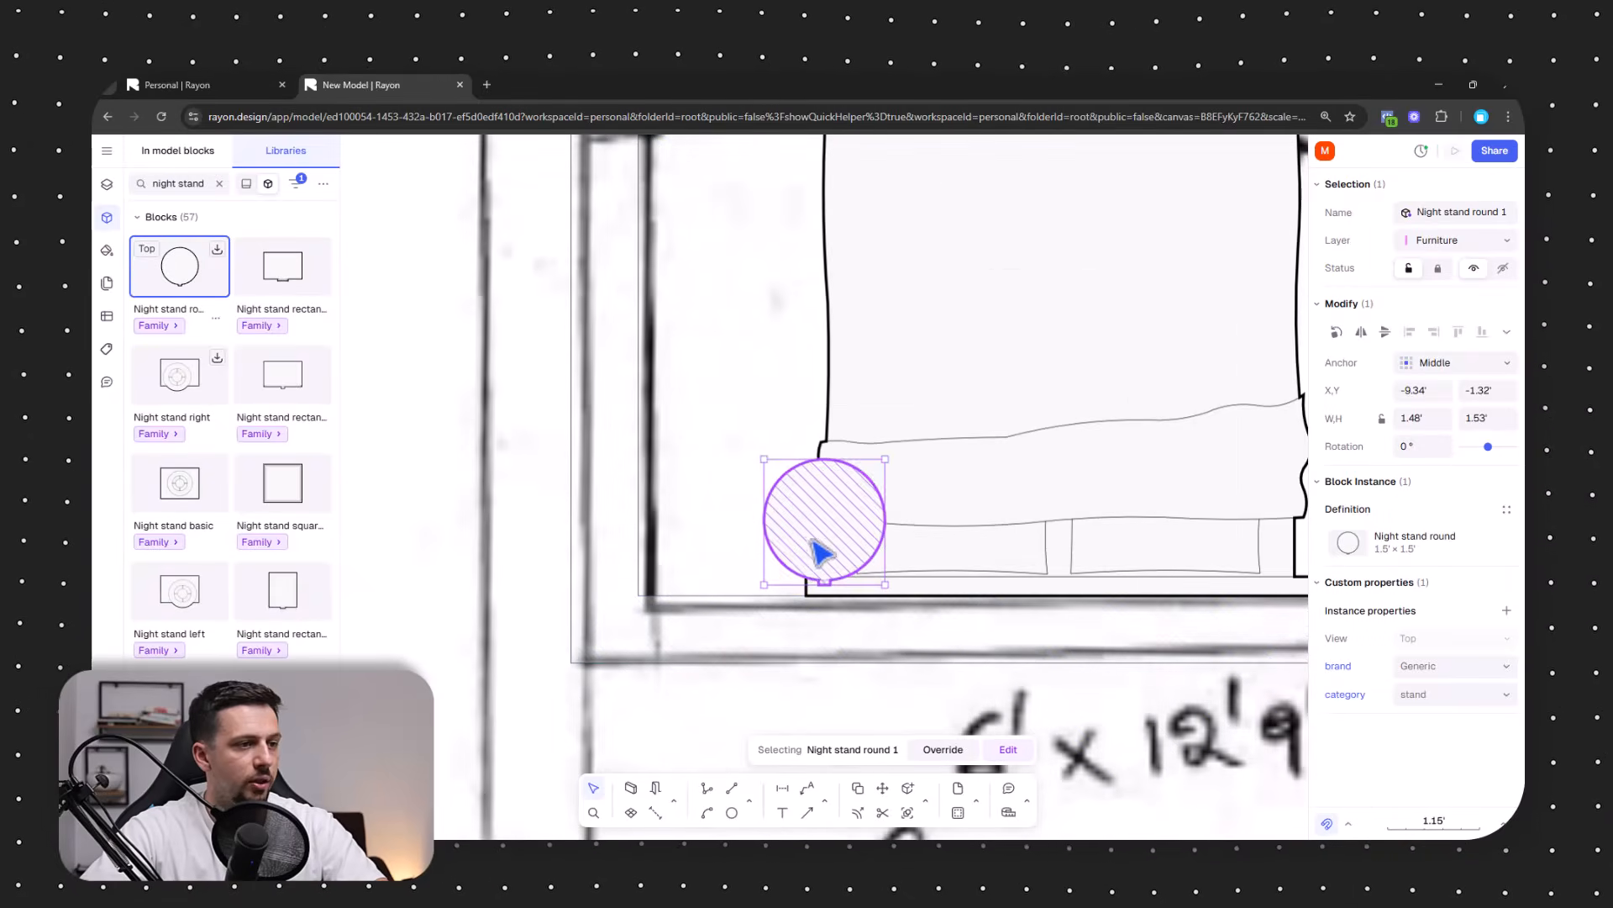
drag(812, 540, 715, 539)
drag(798, 449, 693, 582)
scroll(597, 538, down, 5)
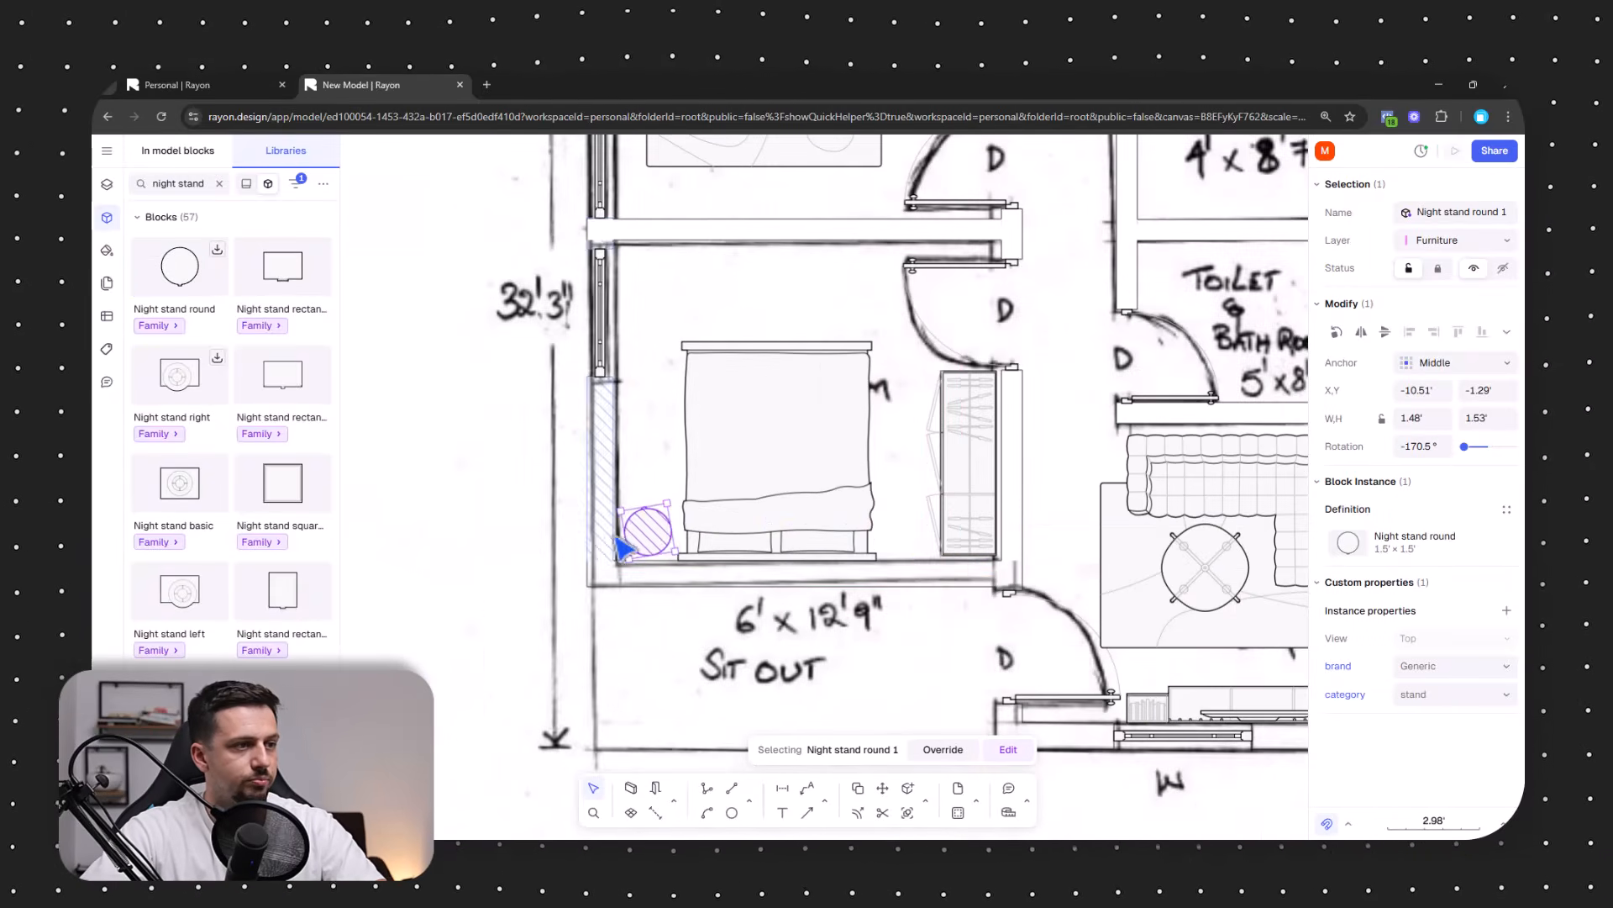
Copy the round night stand to the wardrobe side of the lower bedroom's bed and clear the selection.
alt+drag(636, 535, 938, 520)
scroll(917, 515, up, 3)
scroll(684, 505, down, 6)
click(506, 575)
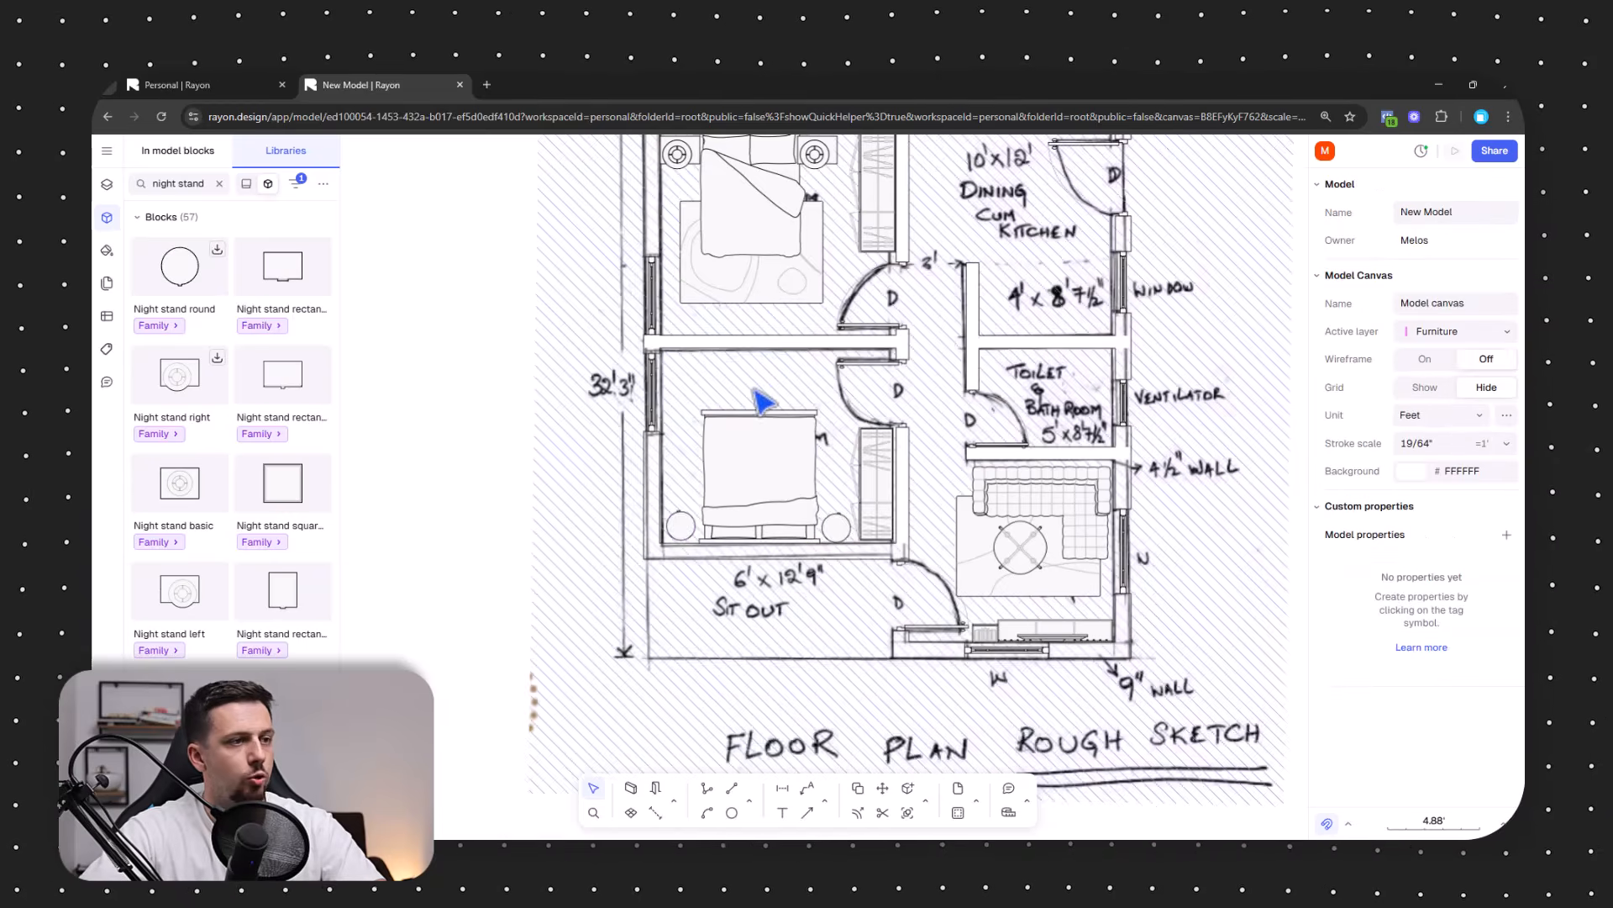
Search the block library for dining and place Dining table basic square in the dining-kitchen room, beside the main bedroom wall.
middle_drag(750, 388, 753, 580)
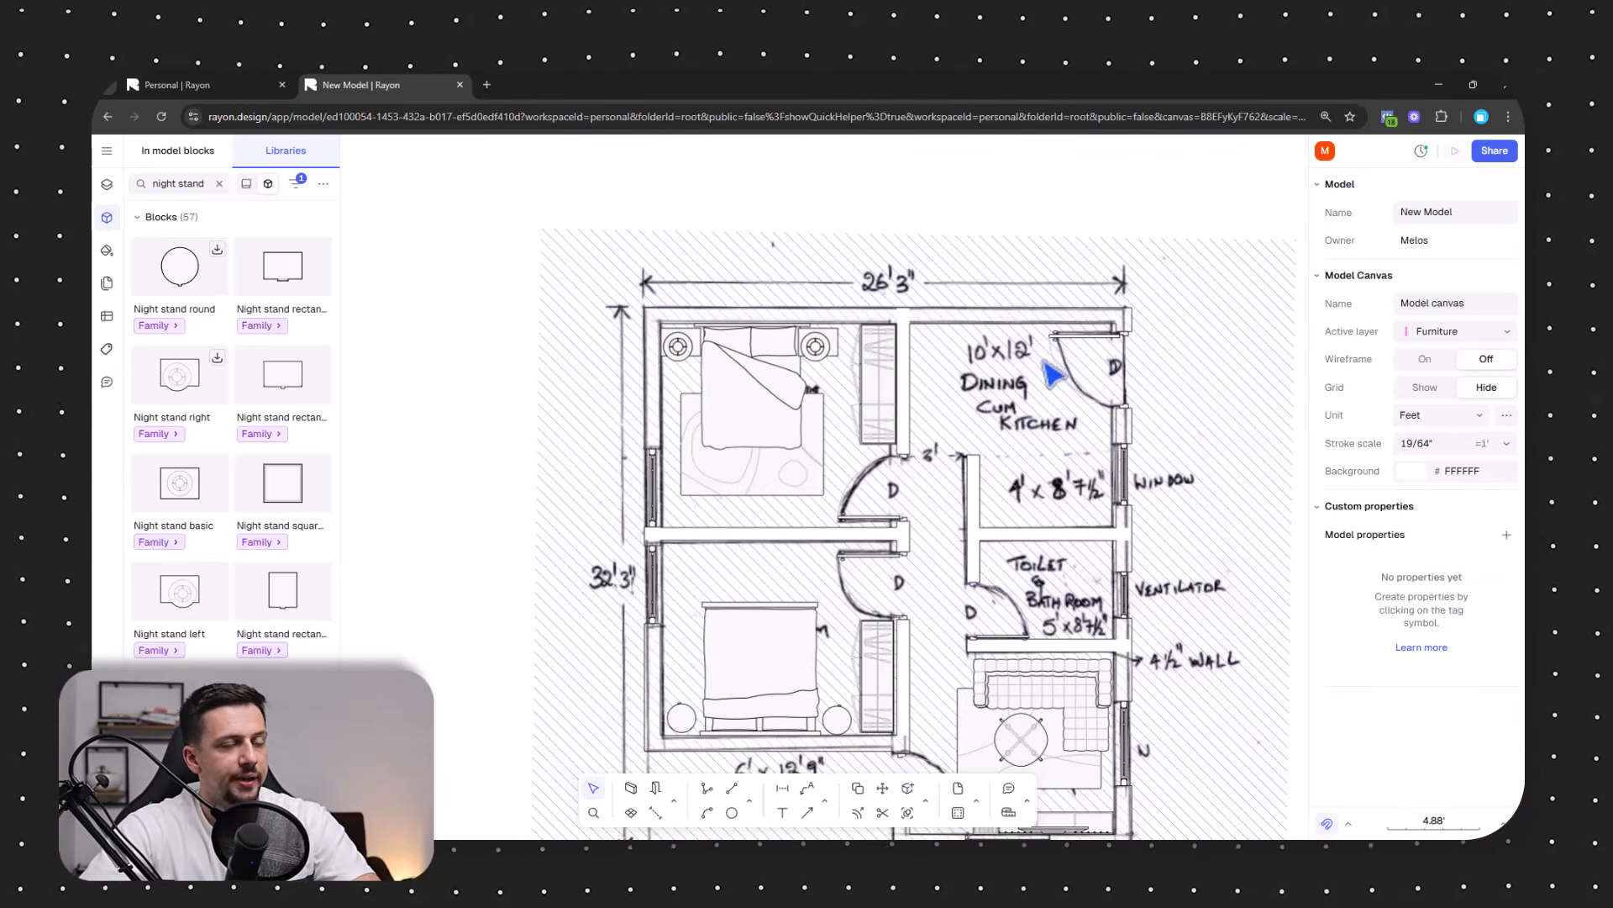
scroll(1076, 491, up, 5)
scroll(1021, 483, down, 3)
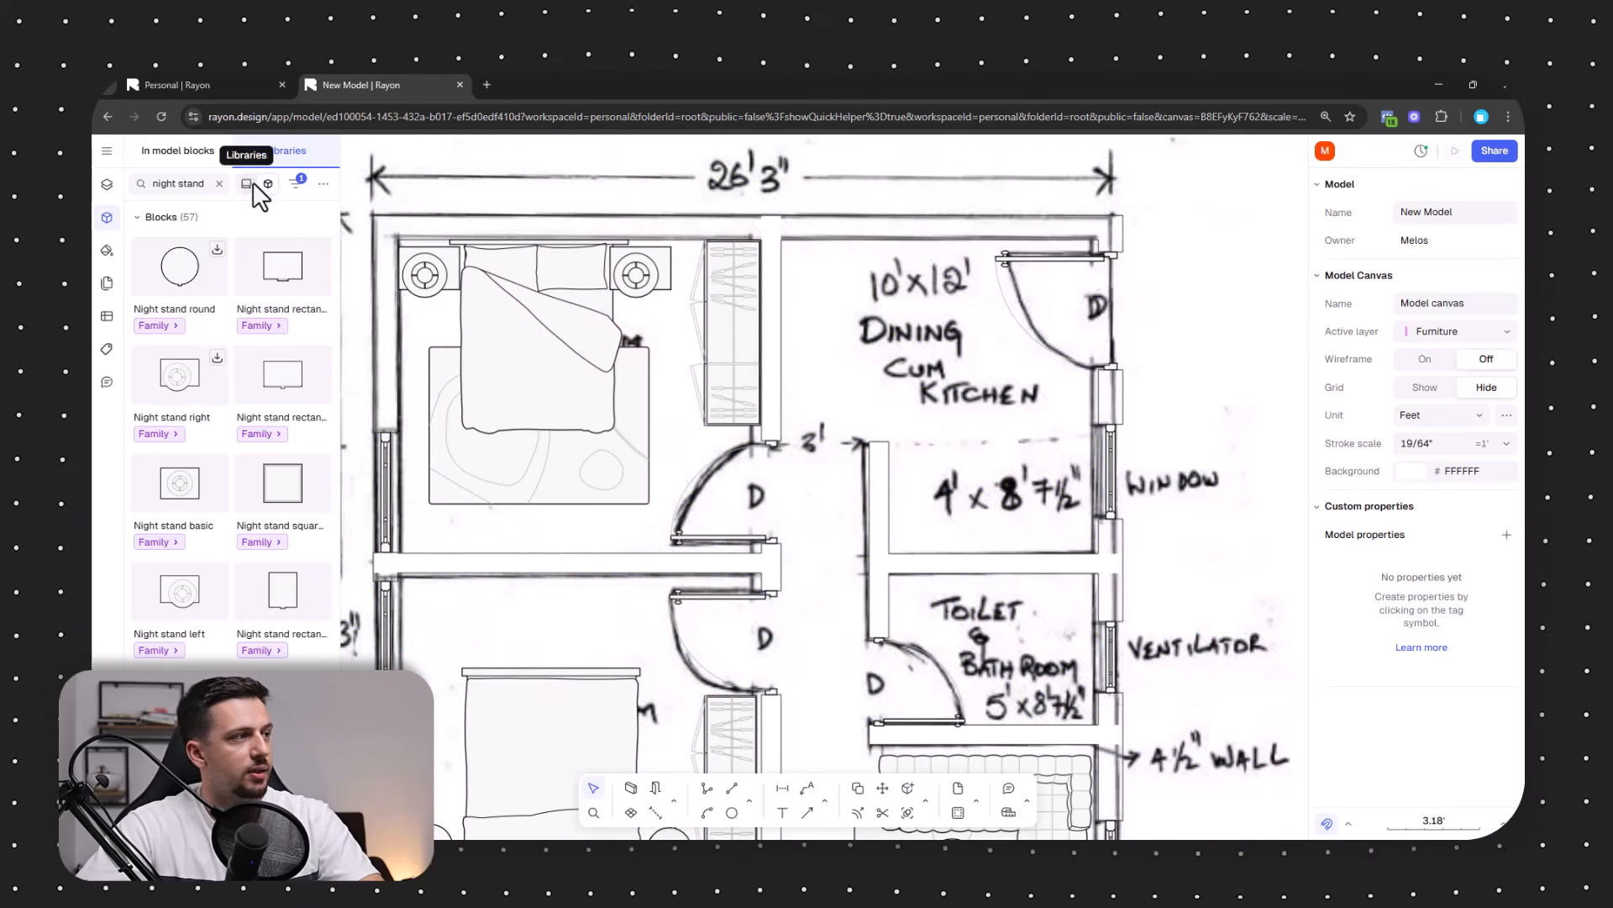
text(ining)
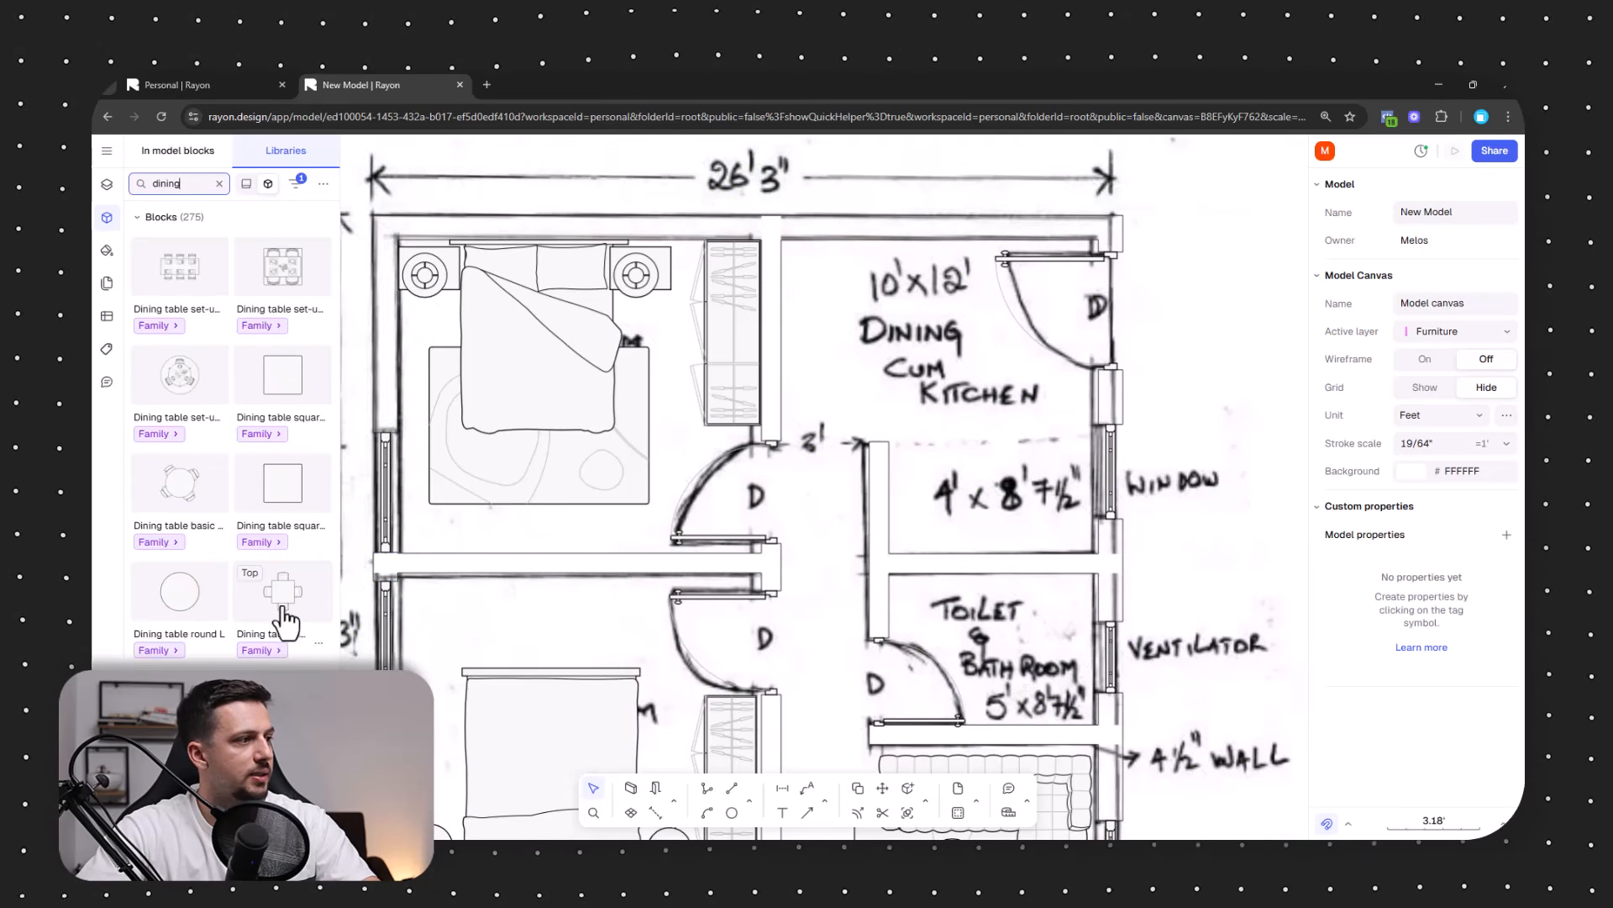
scroll(280, 600, down, 2)
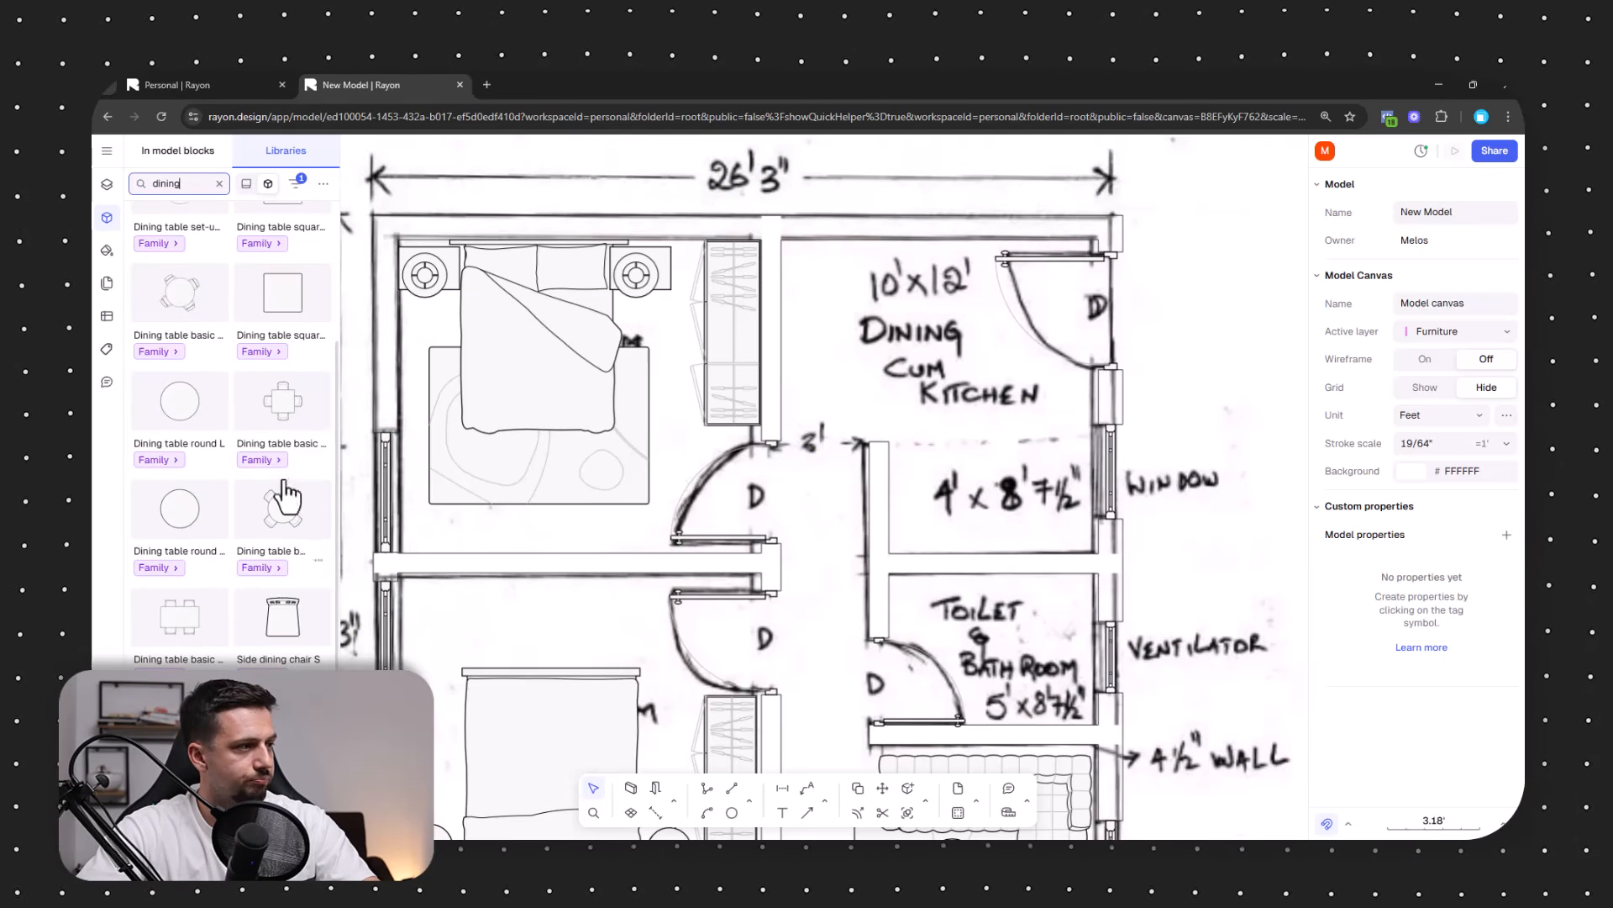
drag(696, 371, 913, 324)
Remove the upper chair from the dining table block and move the table up against the room's upper wall.
double_click(880, 250)
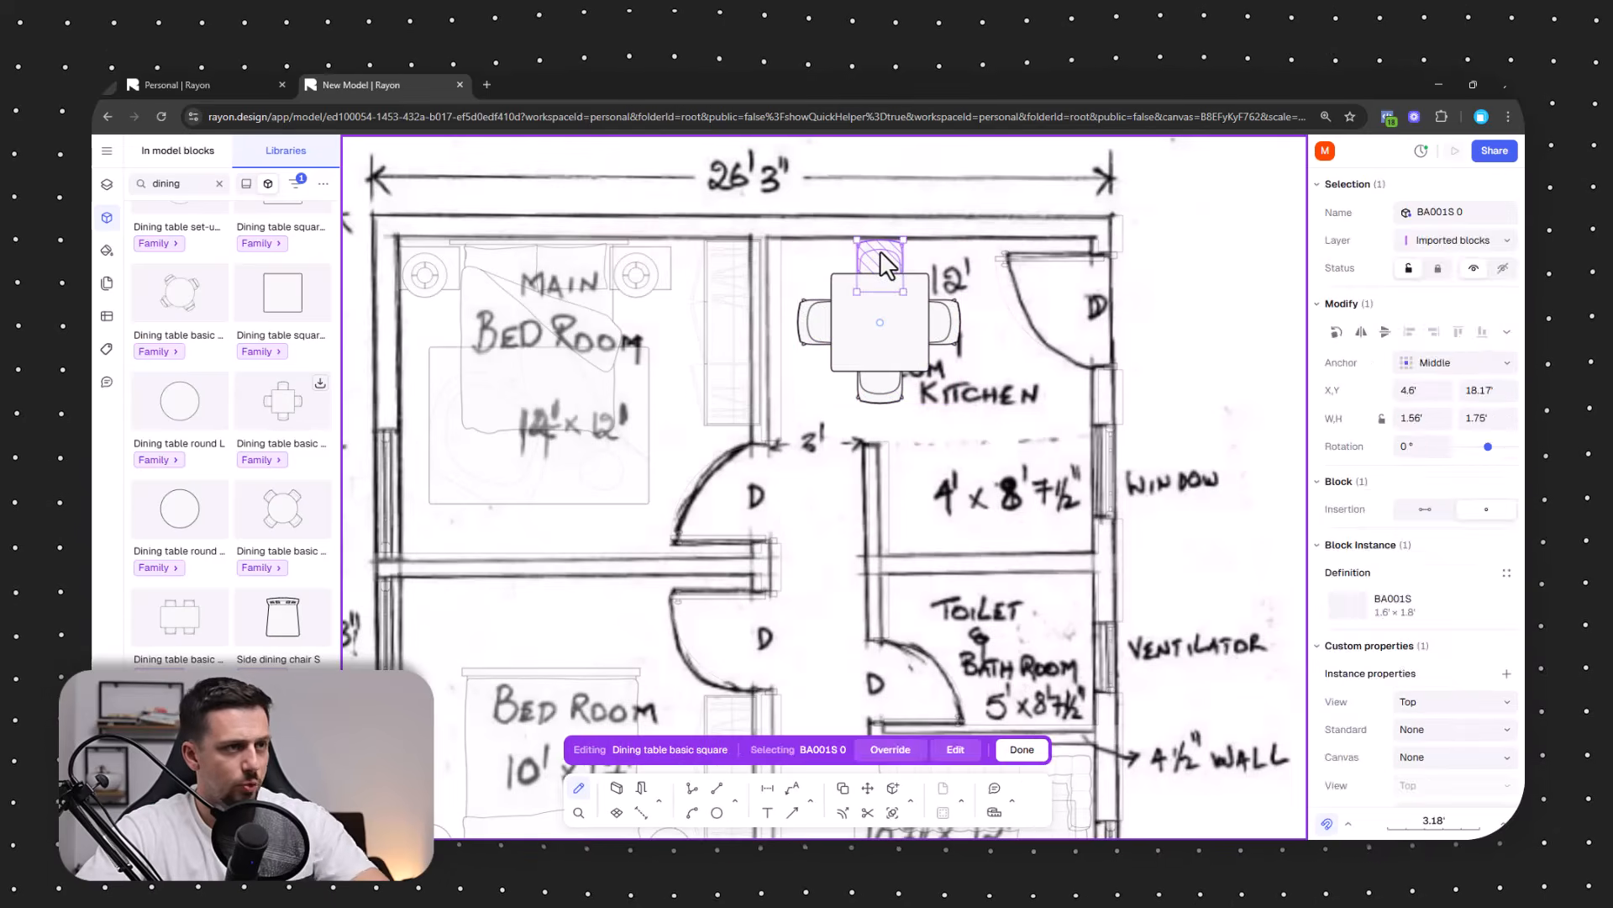
key(Escape)
click(896, 336)
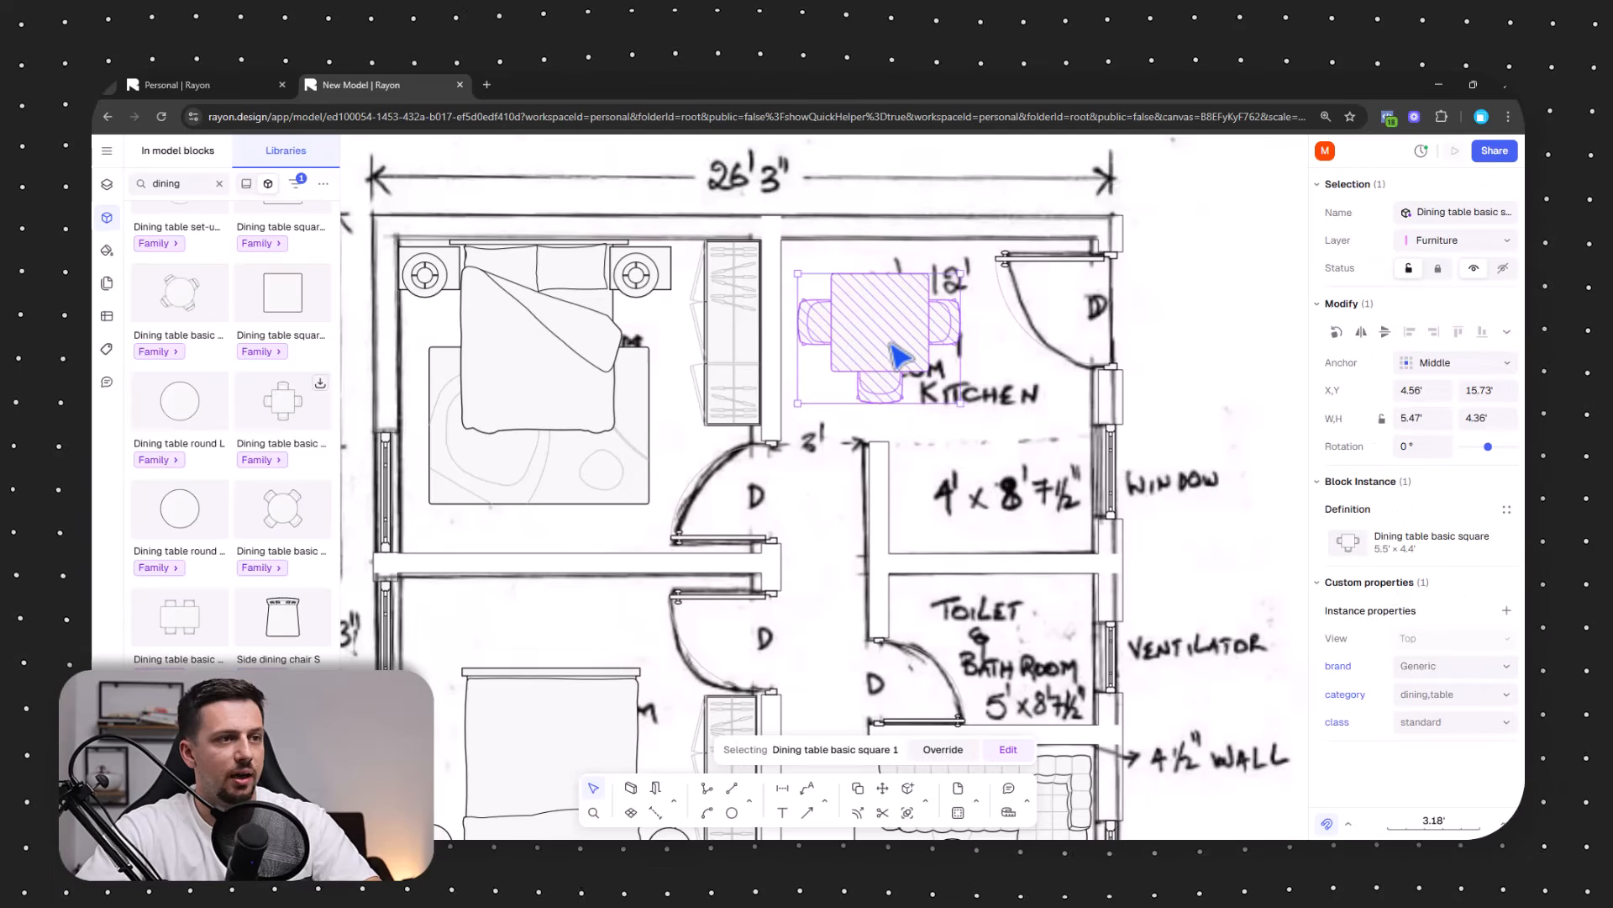
click(1271, 511)
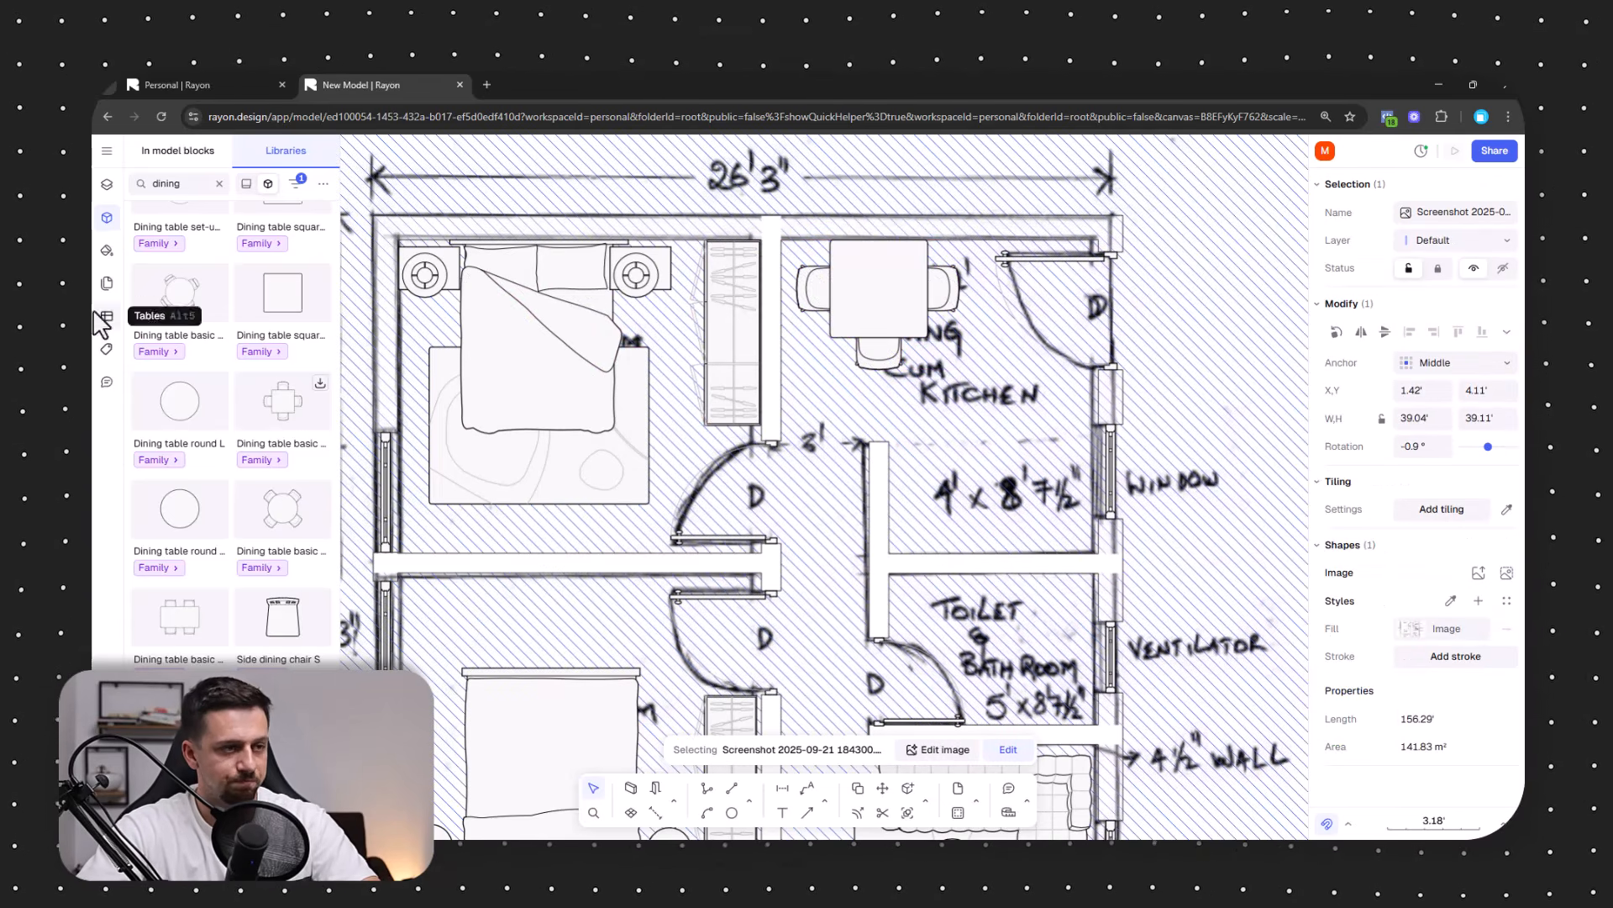
Search the block library for kitchen and browse the blocks for ones to furnish the dining-kitchen area.
double_click(168, 183)
text(kit)
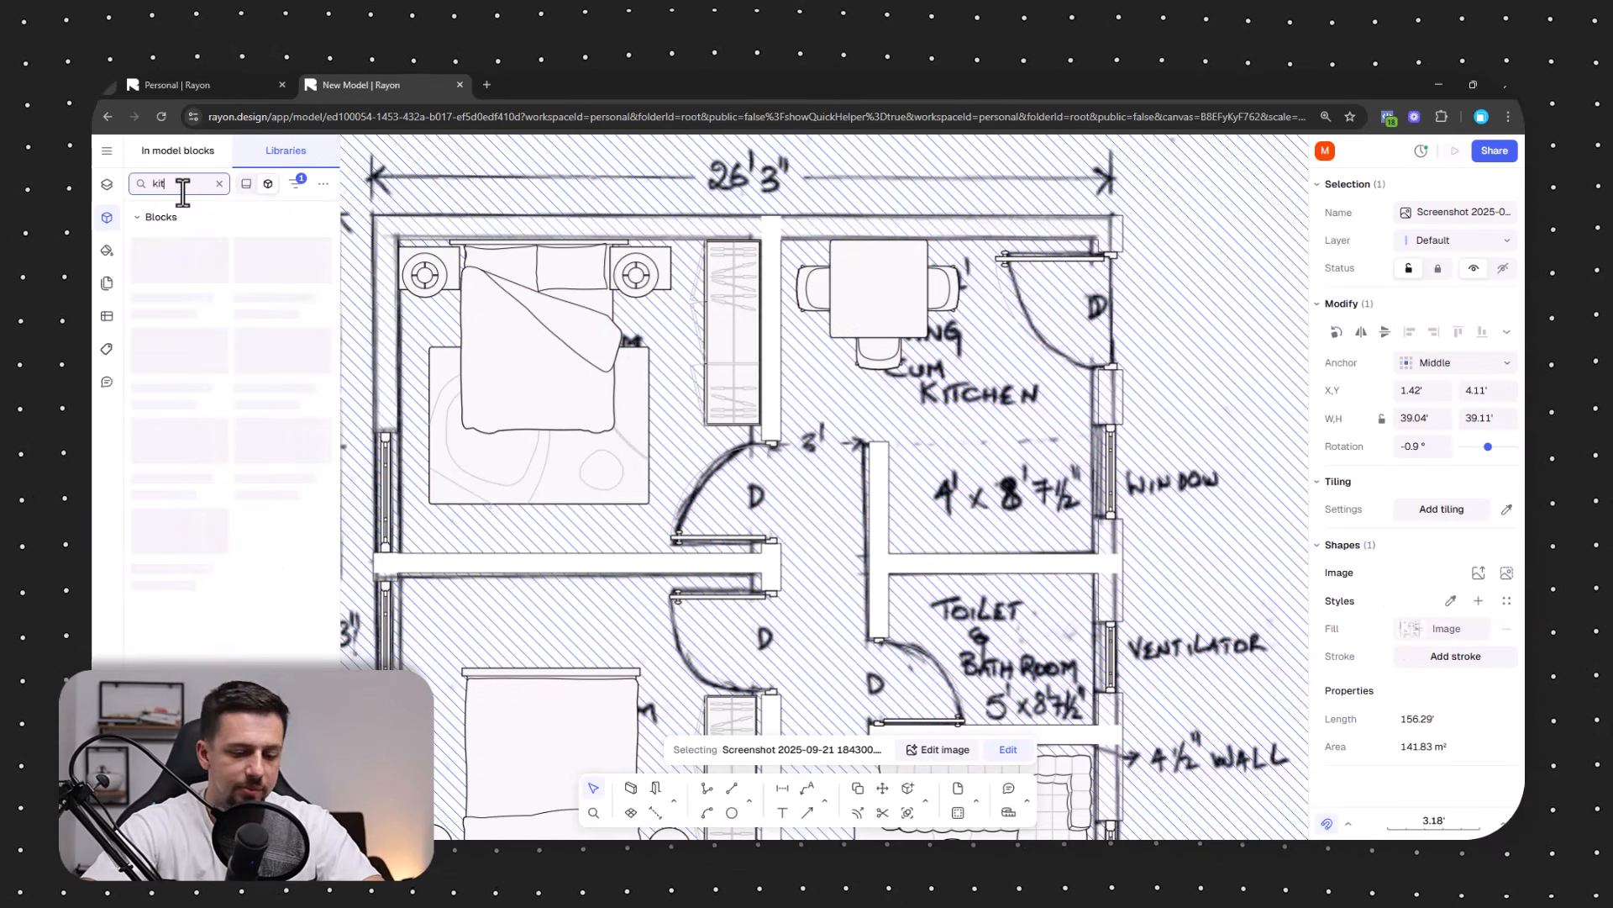
text(chen)
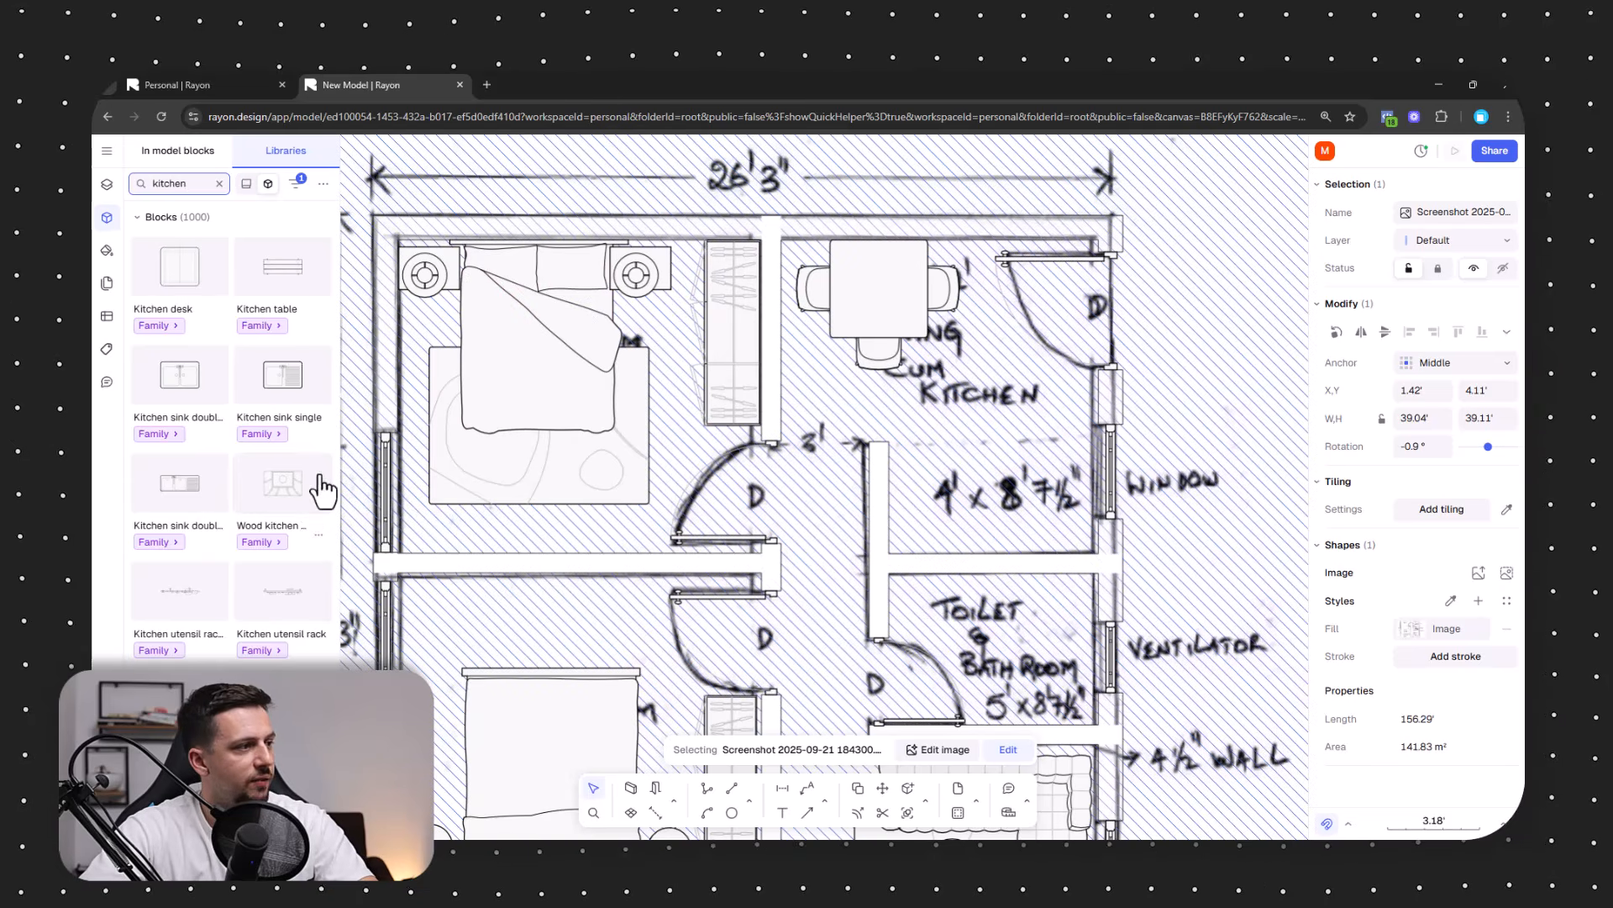
scroll(268, 495, down, 4)
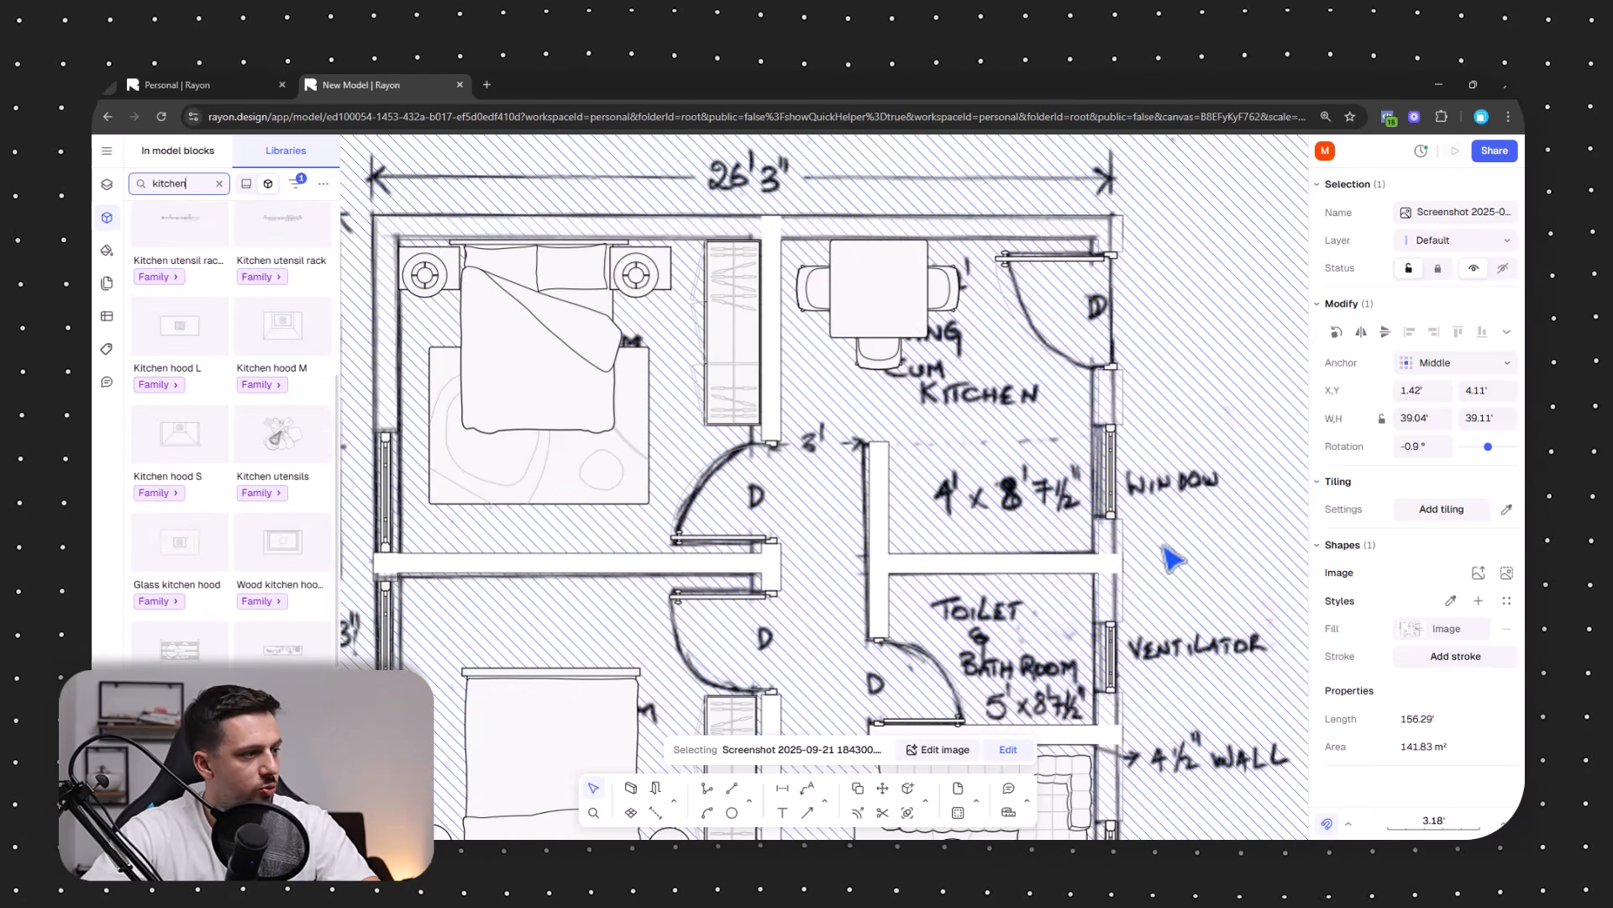
scroll(230, 642, down, 5)
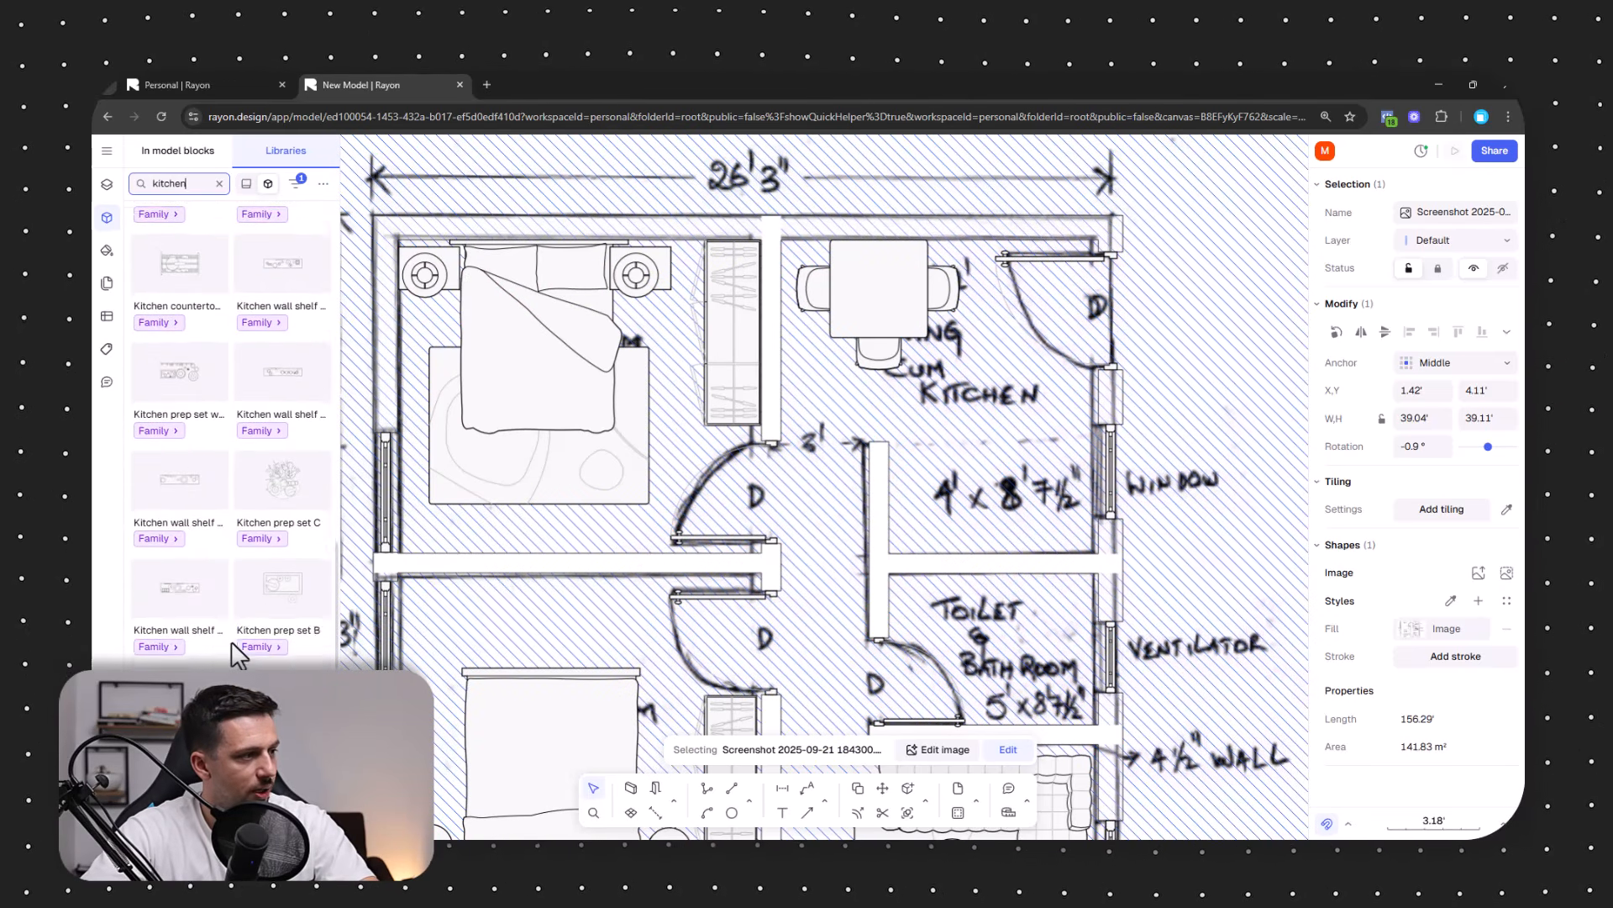
Search the block library for "kitchen L", place the Single row kitchen L block, rotate it 180° and align its counter above the toilet wall.
scroll(230, 642, down, 5)
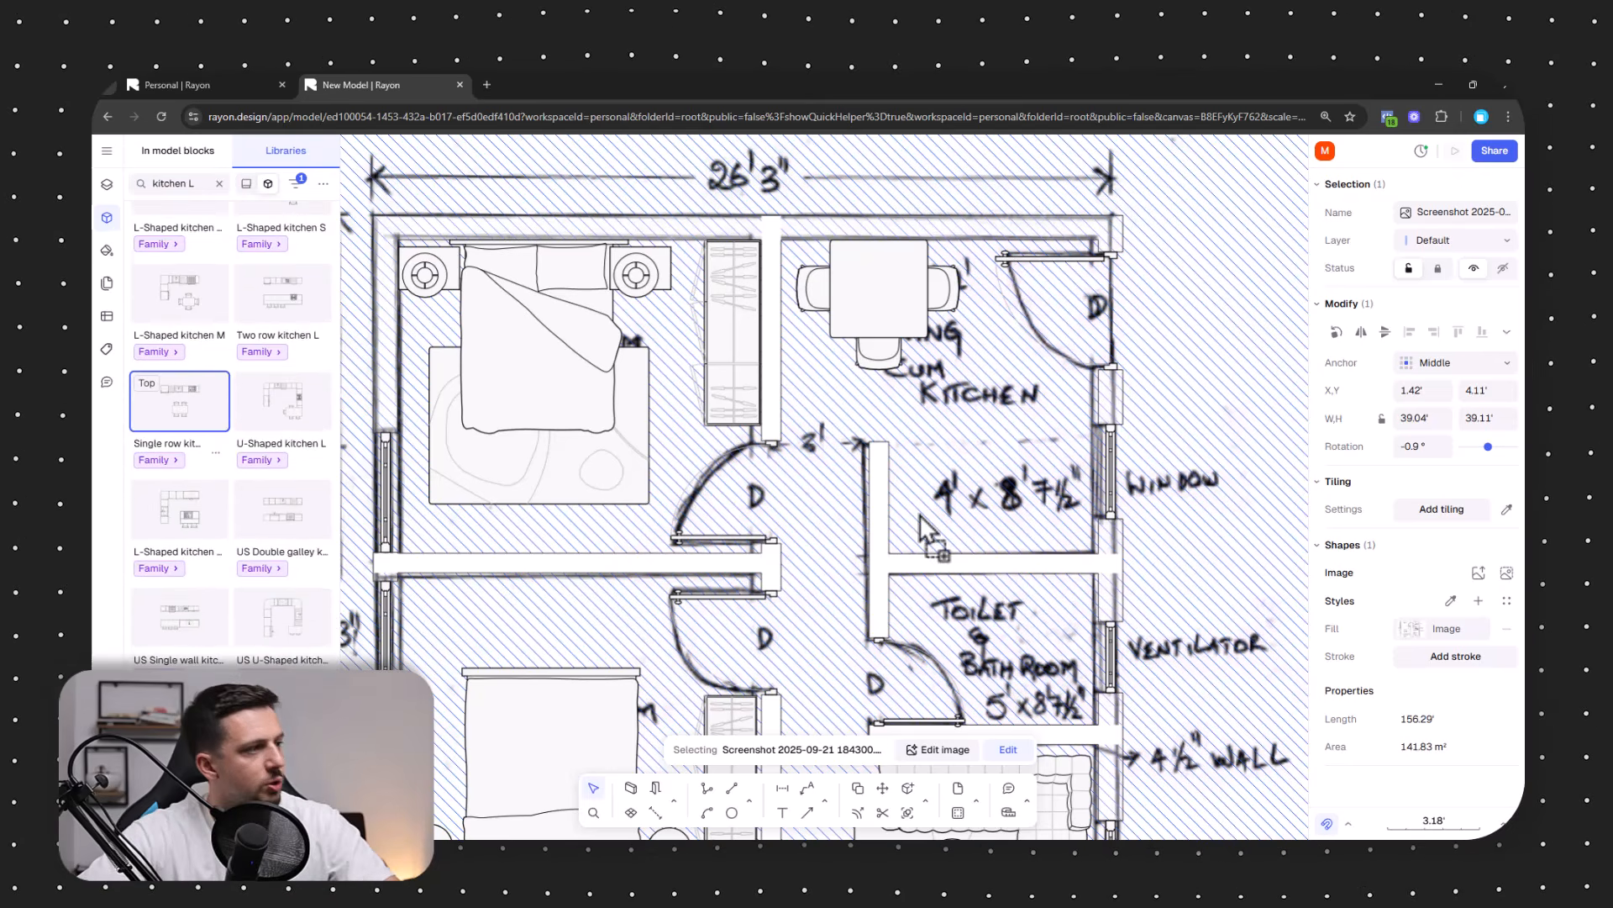
drag(920, 515, 942, 510)
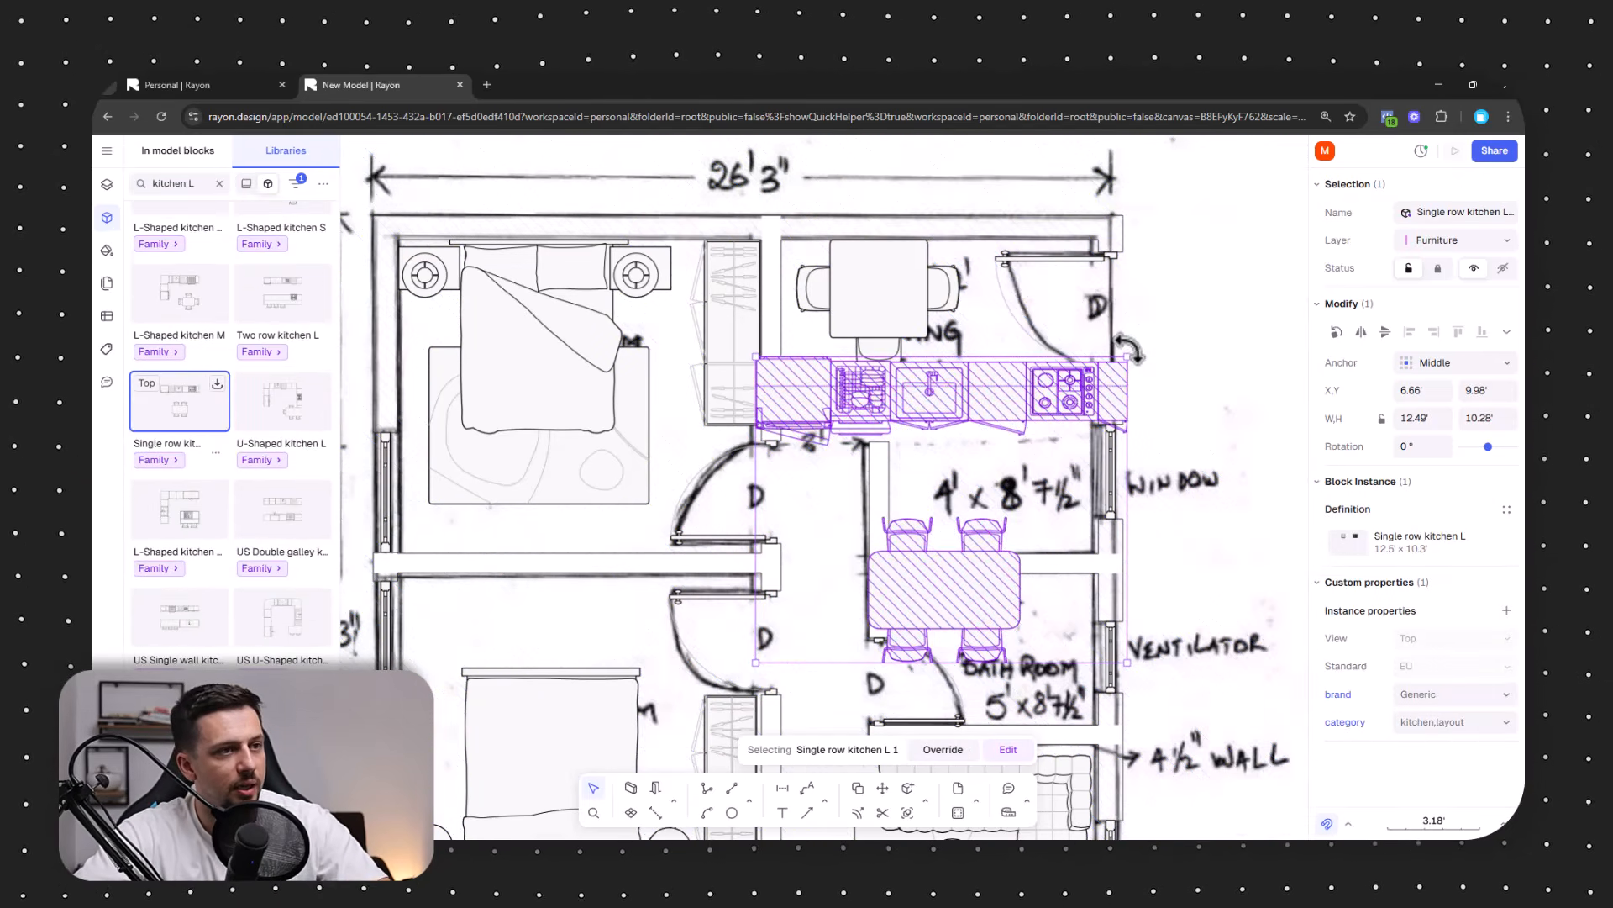
drag(1134, 346, 748, 664)
drag(875, 631, 997, 529)
Open the kitchen block for editing and delete the dining table with its four chairs.
double_click(1092, 294)
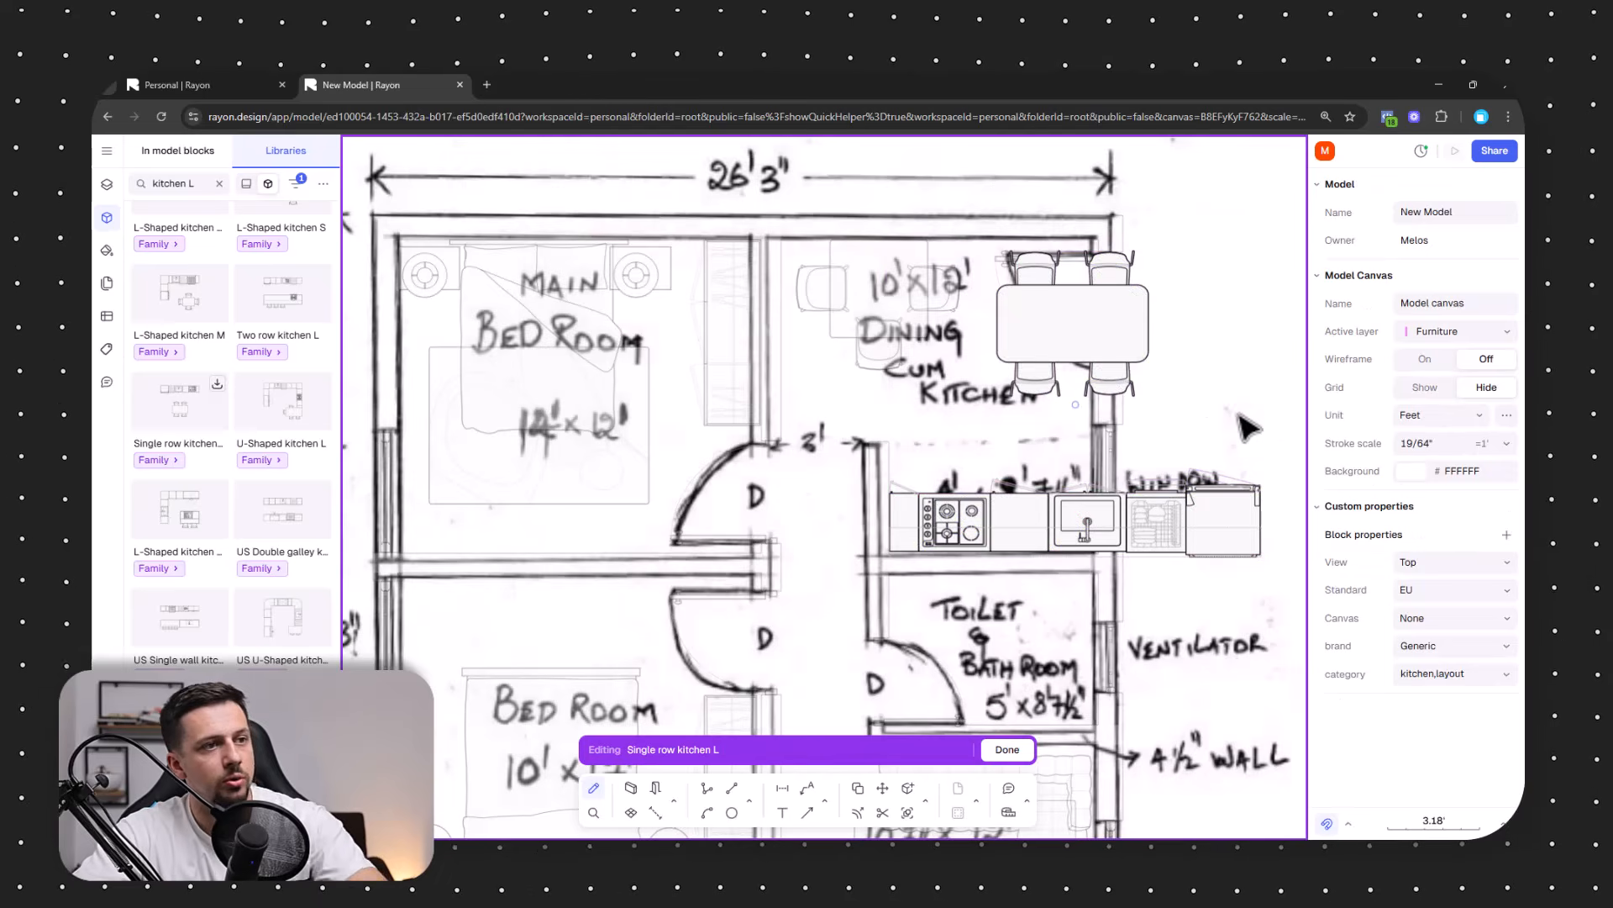
drag(1239, 414, 956, 240)
key(Delete)
Delete the cabinet between the cooktop and the sink and the narrow end cabinet beside the cooktop.
scroll(895, 445, up, 3)
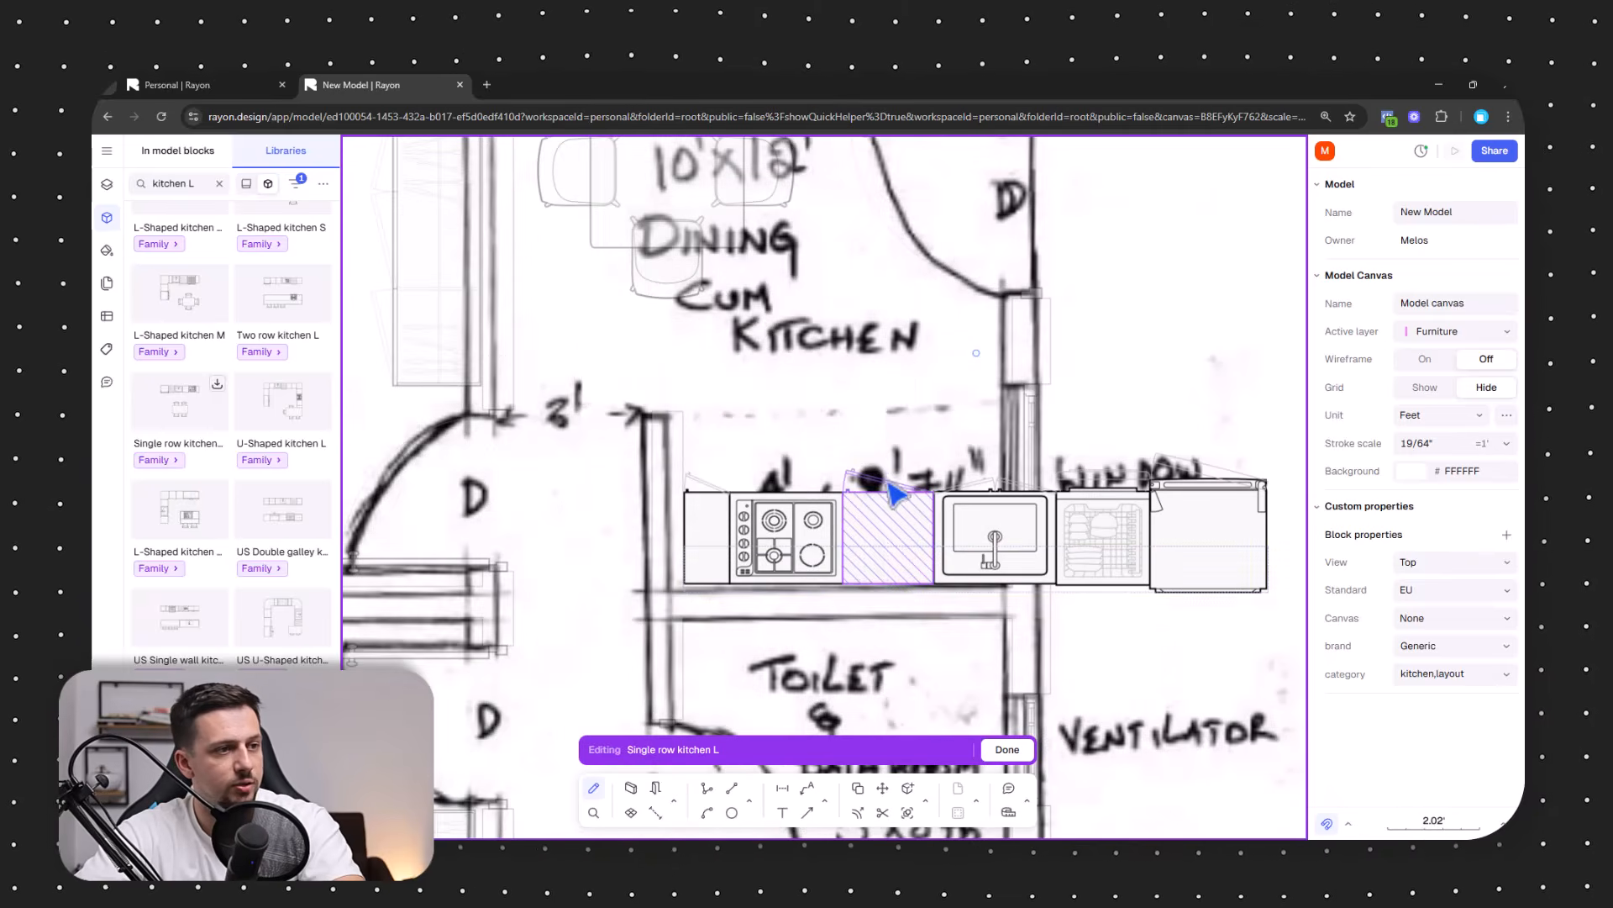
click(856, 522)
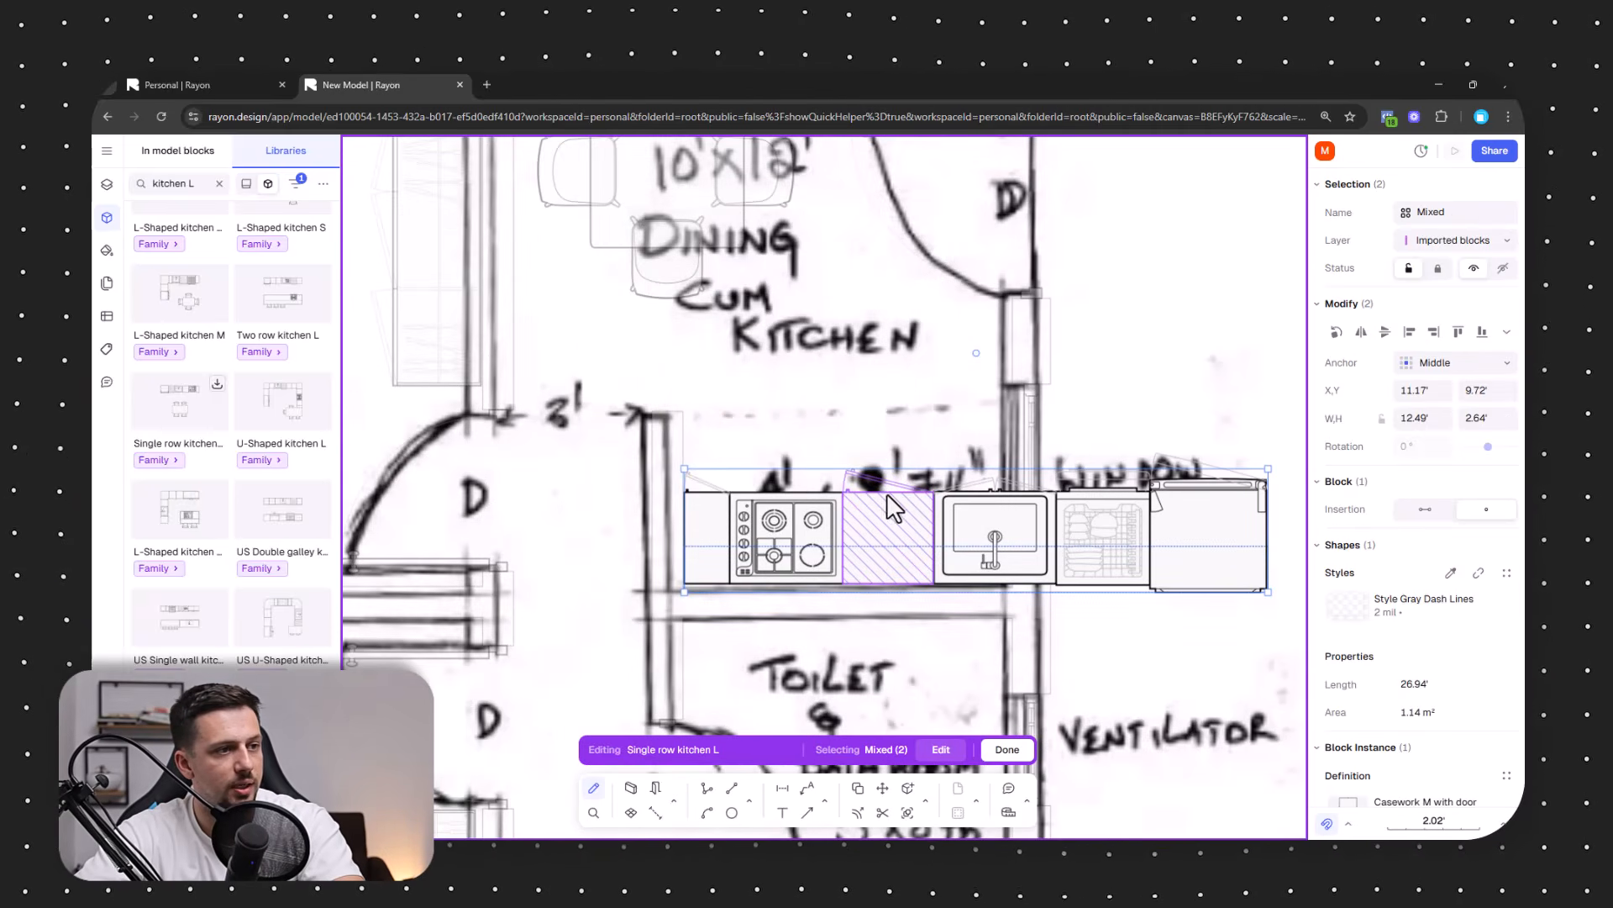
key(Delete)
drag(683, 439, 719, 607)
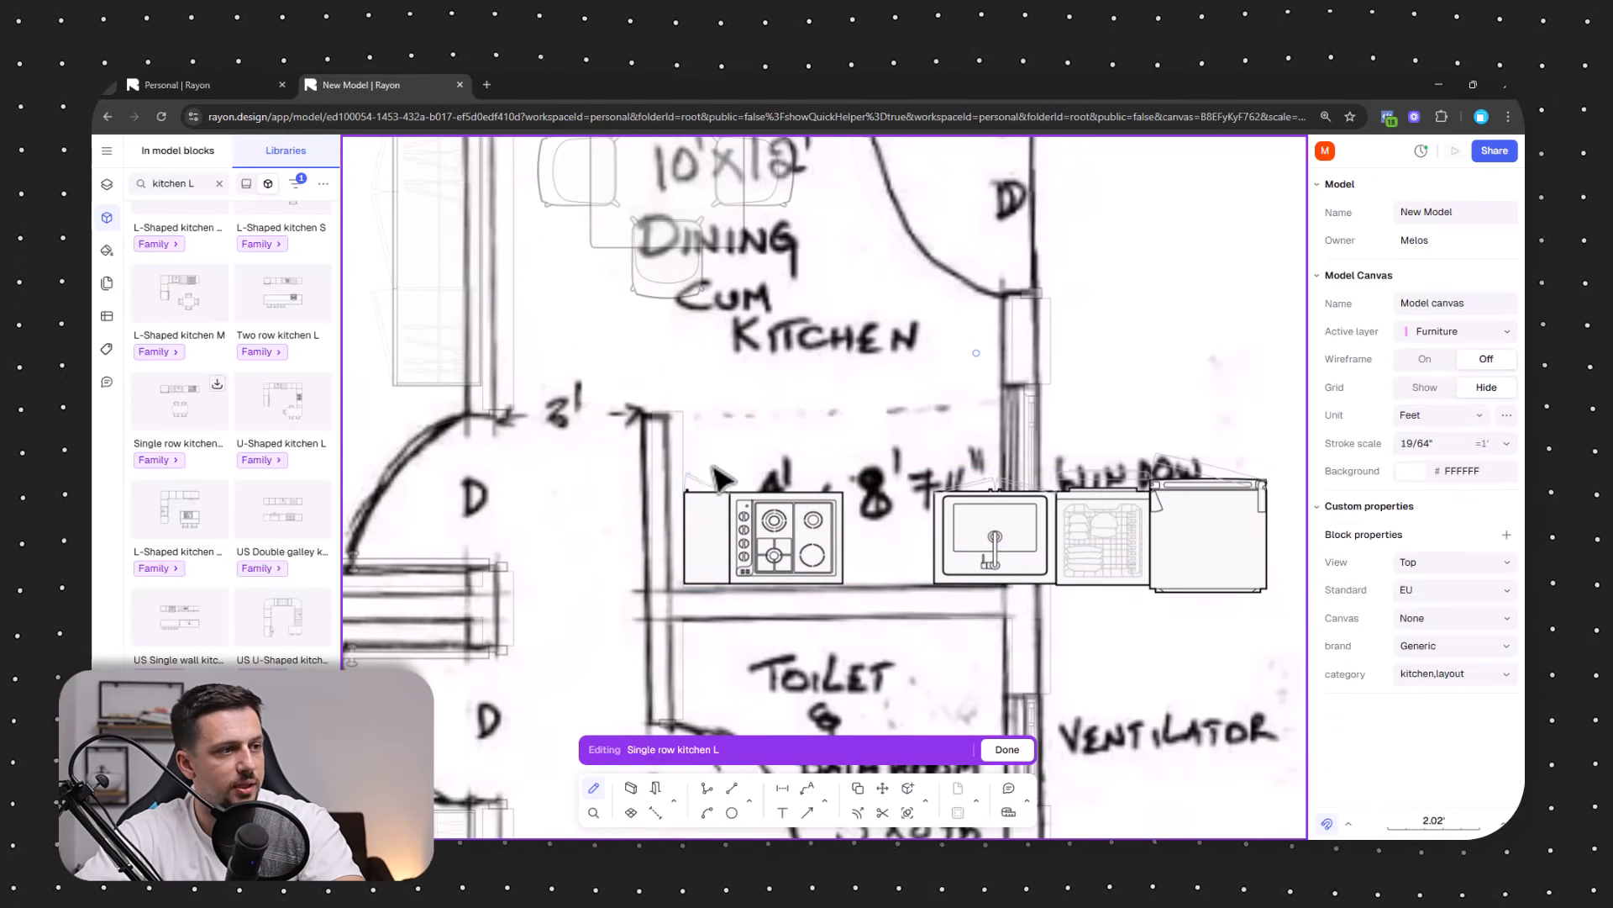
drag(713, 467, 690, 608)
key(Delete)
Move the cooktop against the kitchen's inner wall and the sink with its cabinet directly beside it.
drag(771, 532, 746, 544)
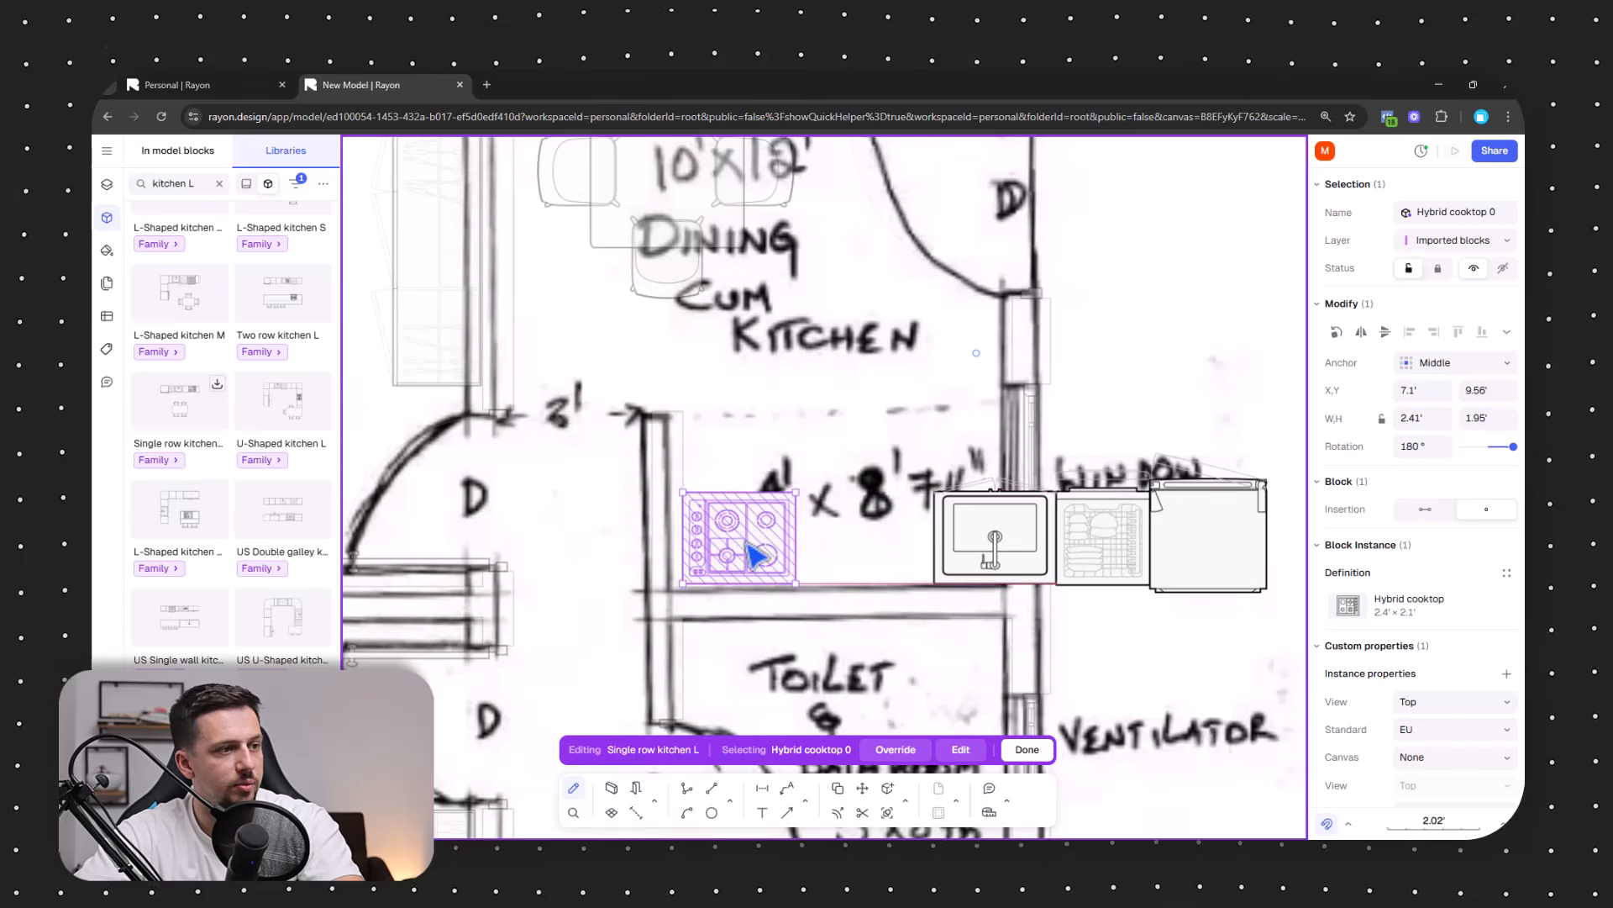
click(992, 538)
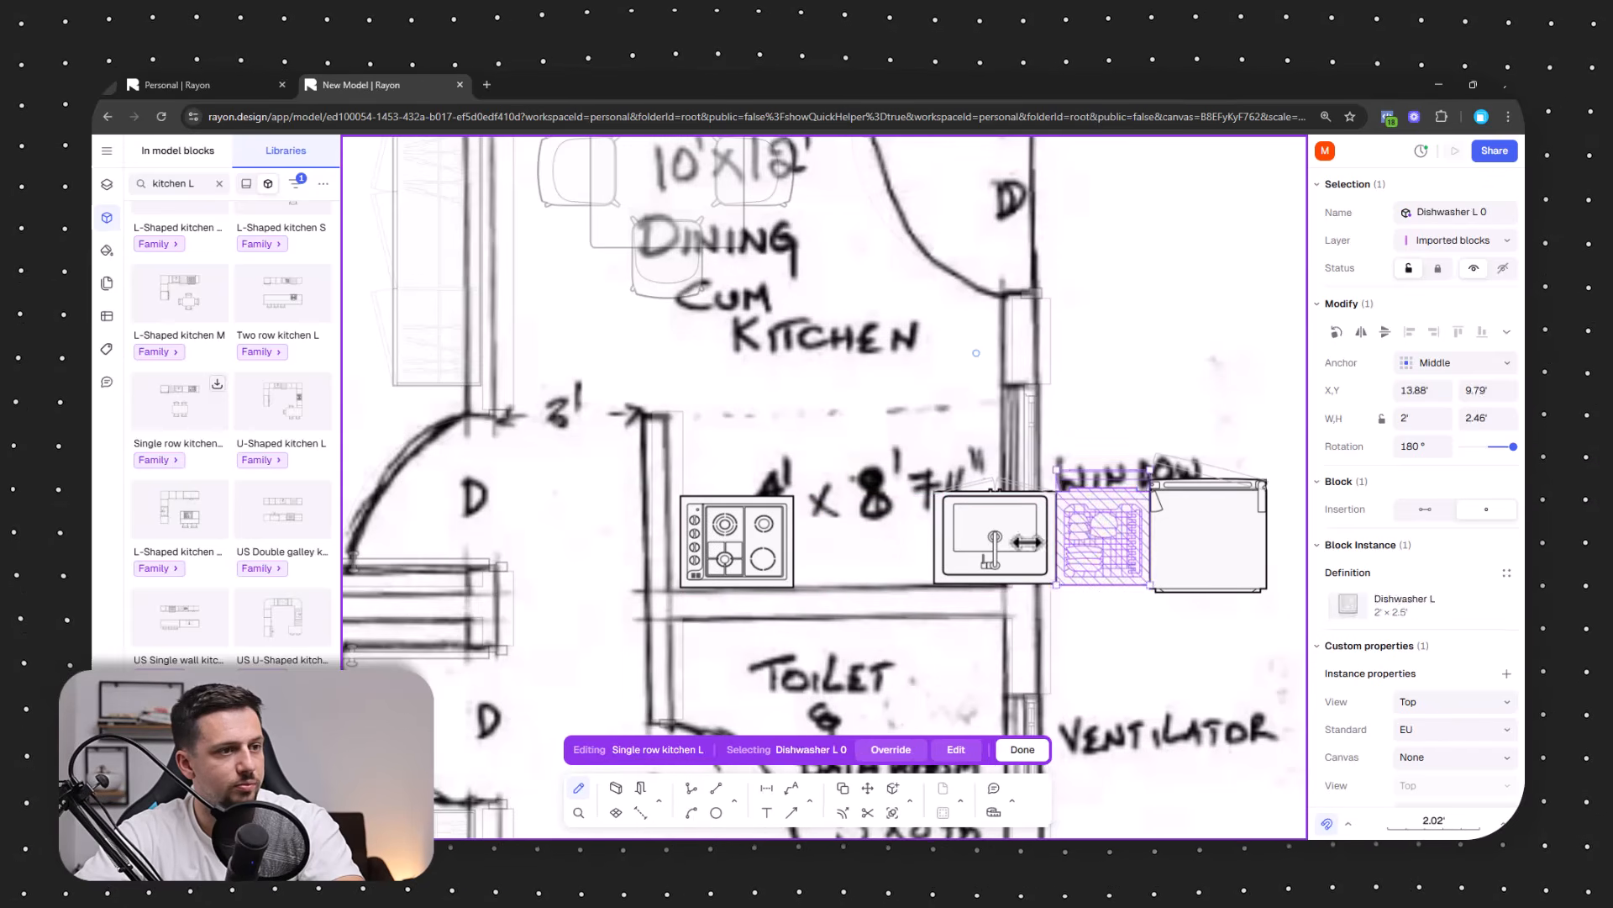
click(924, 436)
drag(1004, 602, 935, 431)
drag(1021, 529, 884, 547)
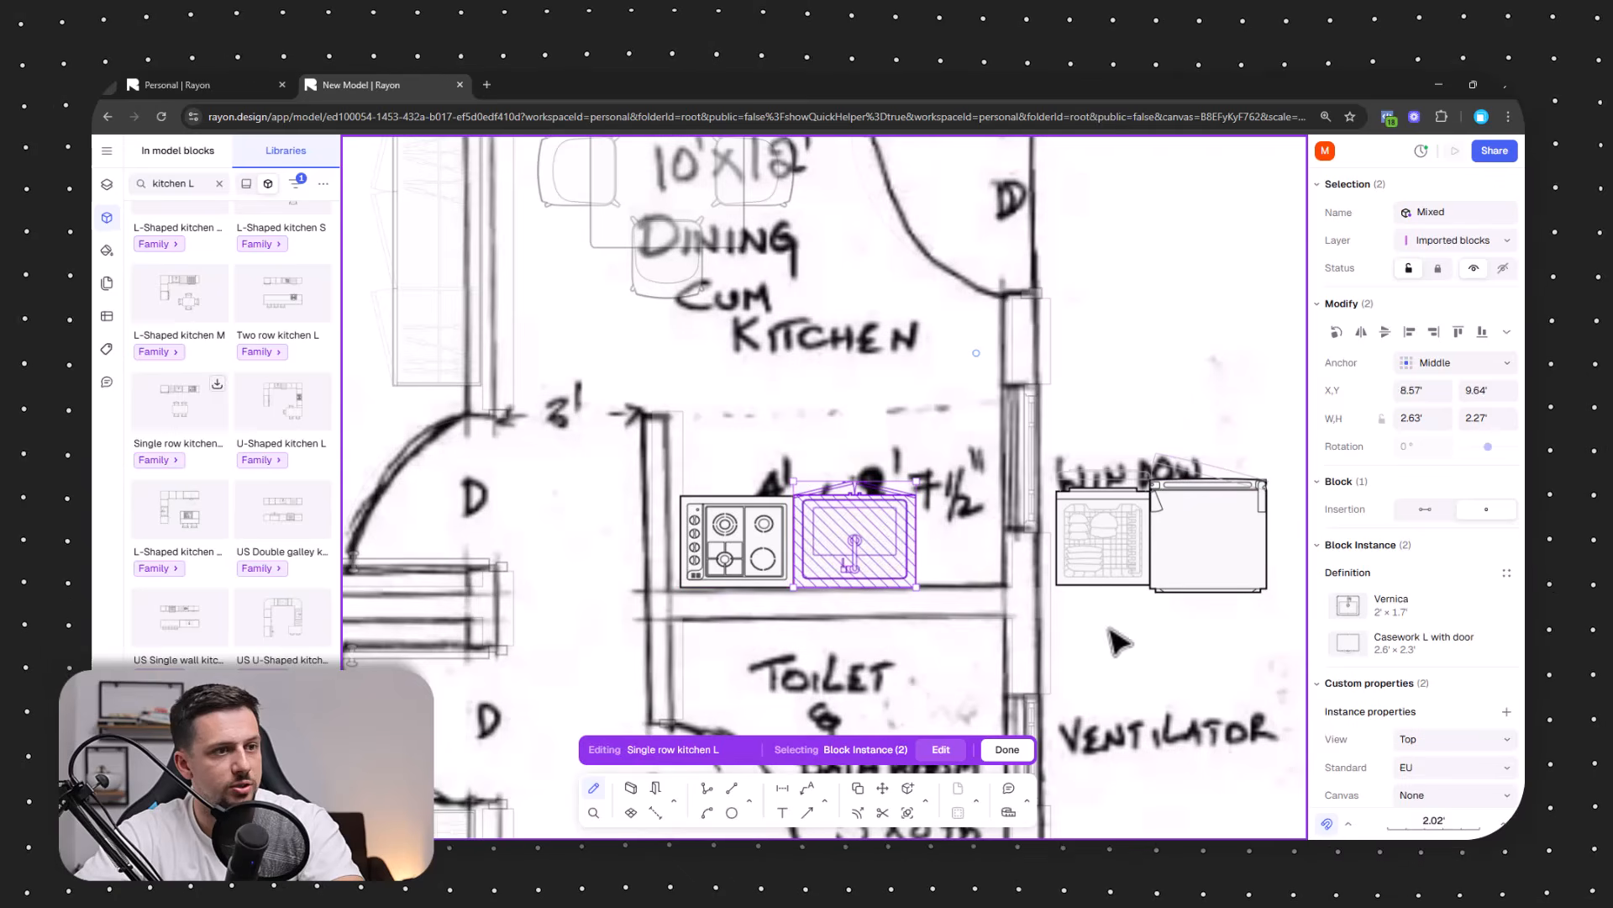
key(Escape)
key(Escape)
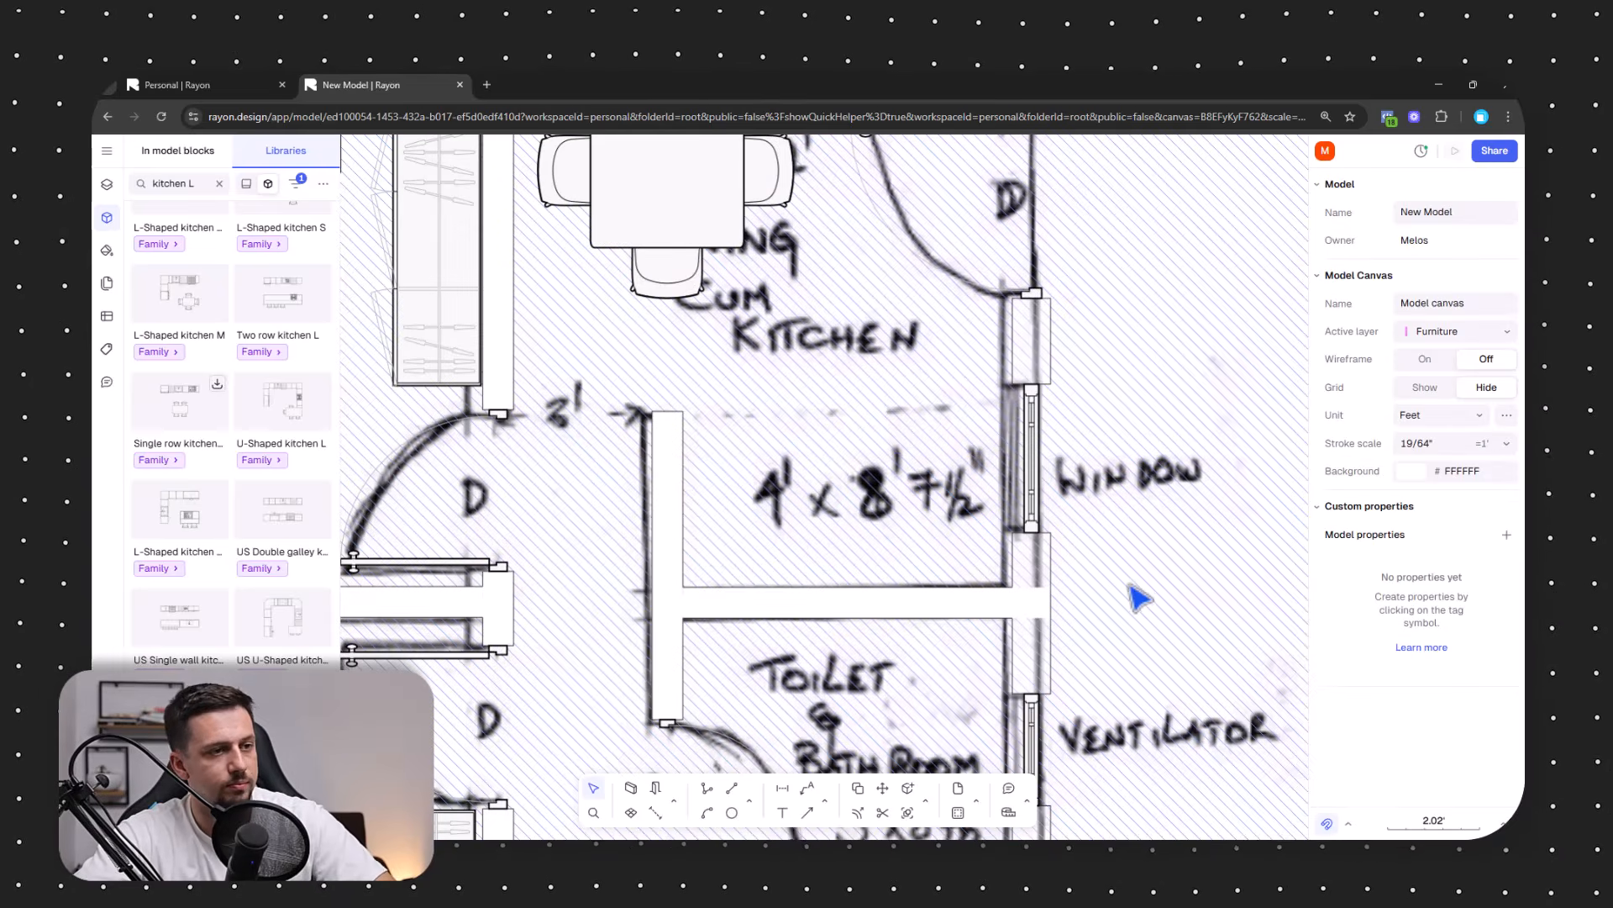
Reopen the kitchen block for editing and delete the dishwasher.
double_click(1113, 551)
click(1074, 467)
key(Delete)
Move the fridge against the window wall, scale it down to about 2.09 by 2.46 ft beside the sink, and finish editing the block.
drag(1200, 558, 979, 571)
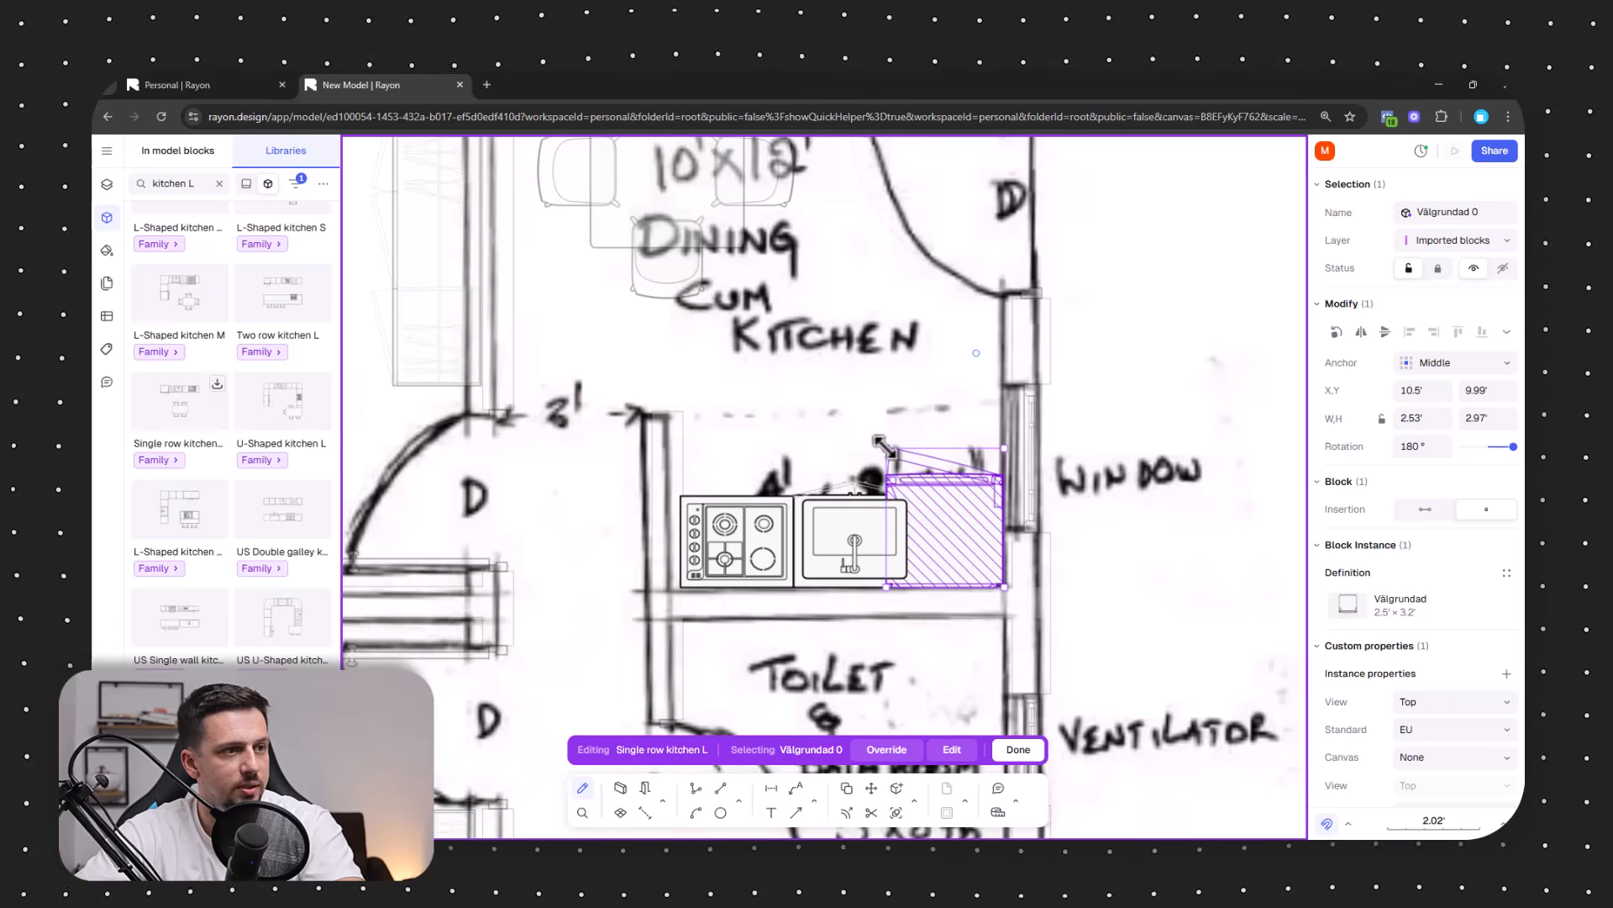
drag(880, 444, 909, 458)
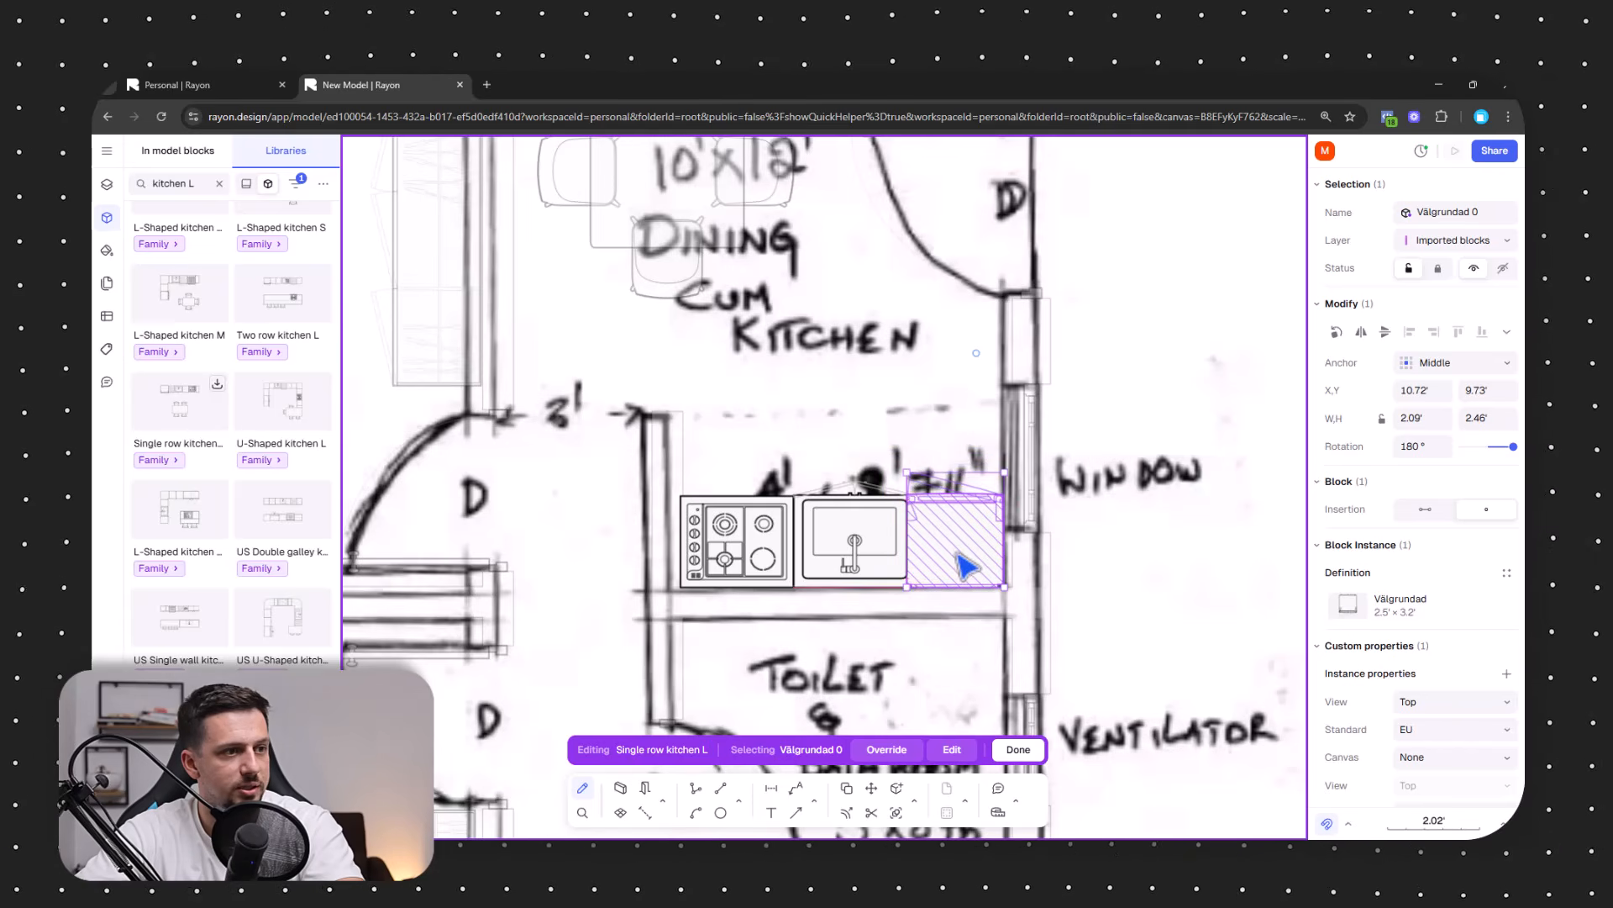
click(881, 534)
double_click(1173, 513)
scroll(774, 571, down, 5)
click(1089, 502)
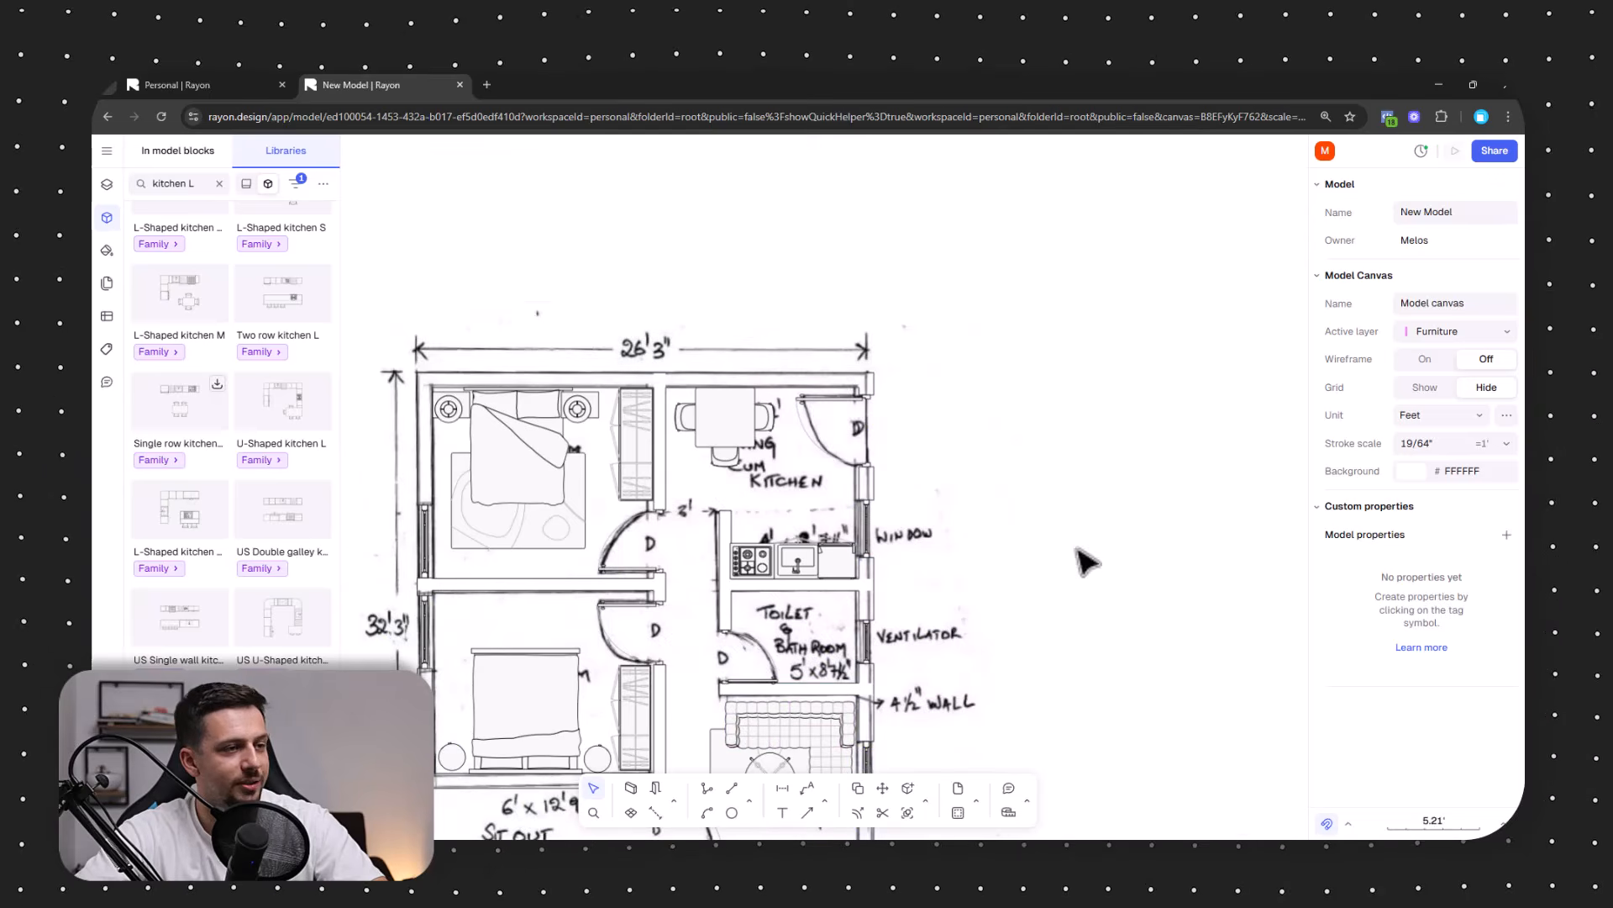
Search the library for "bath tub", place Bathtub round S in the bathroom, rotate it to -90° and set it against the ventilator wall.
scroll(744, 496, up, 3)
scroll(780, 559, down, 5)
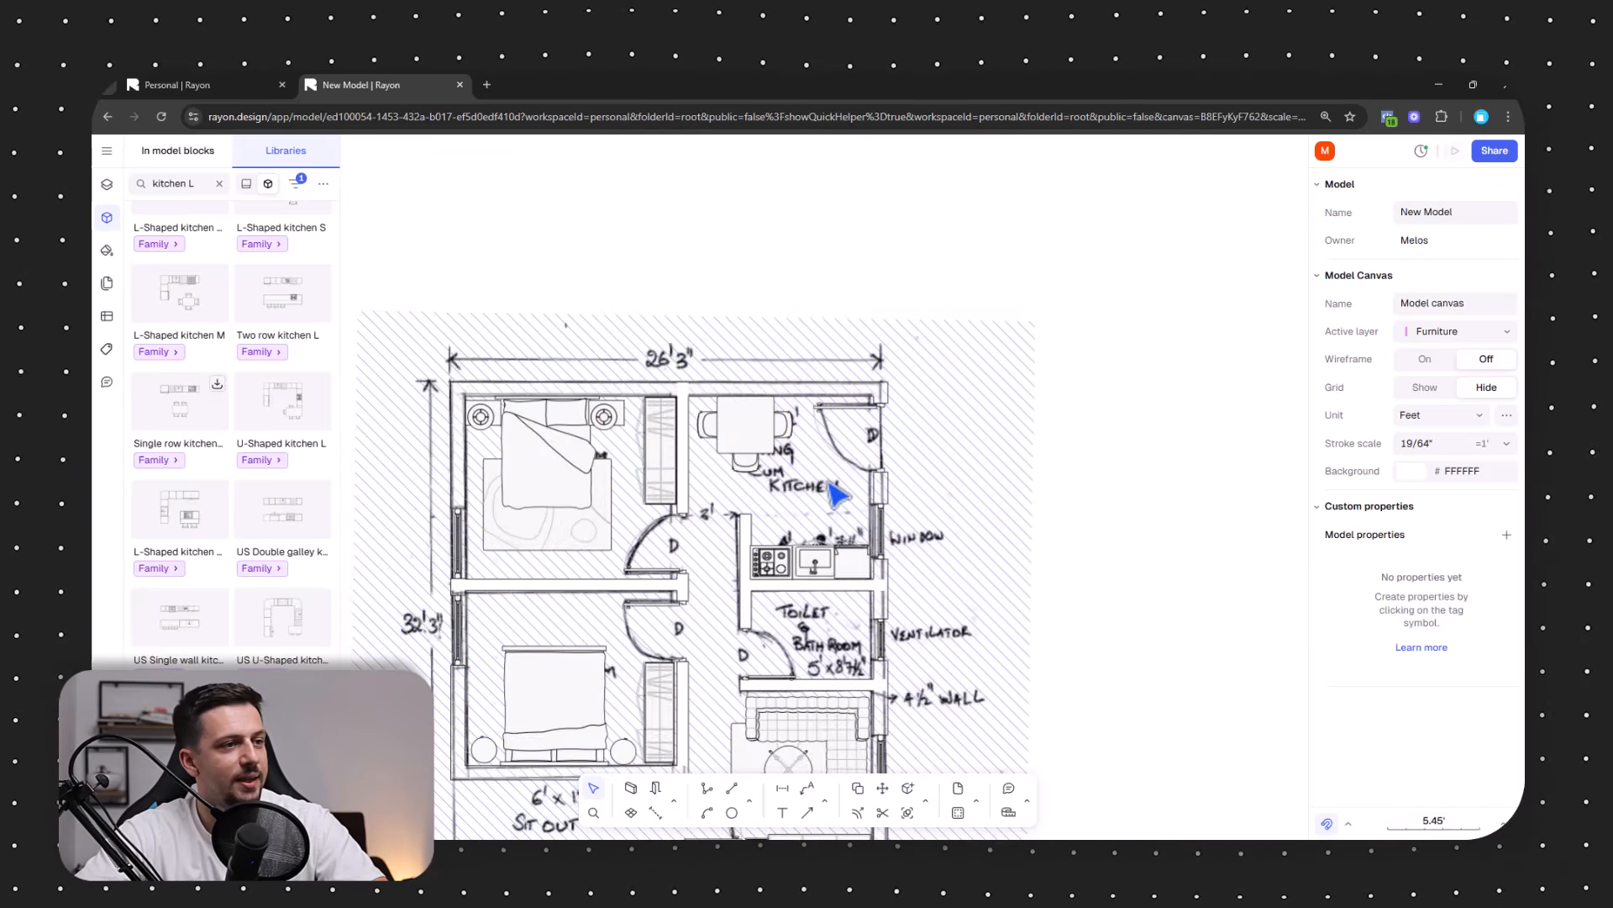
scroll(820, 480, up, 2)
scroll(819, 480, up, 3)
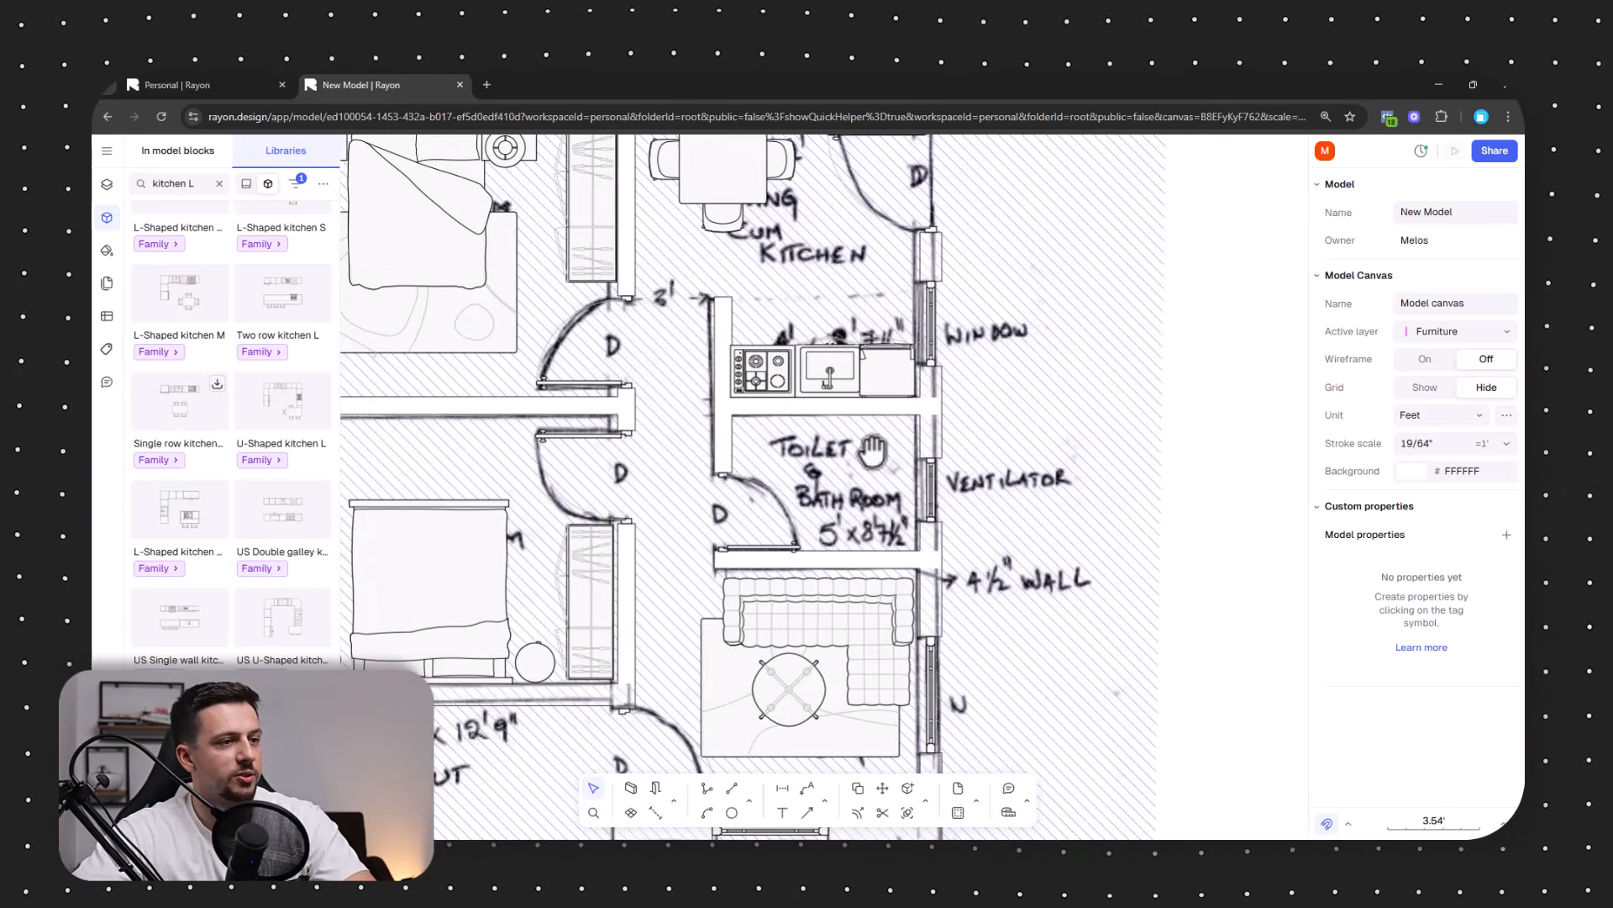
triple_click(168, 183)
text(bath tu)
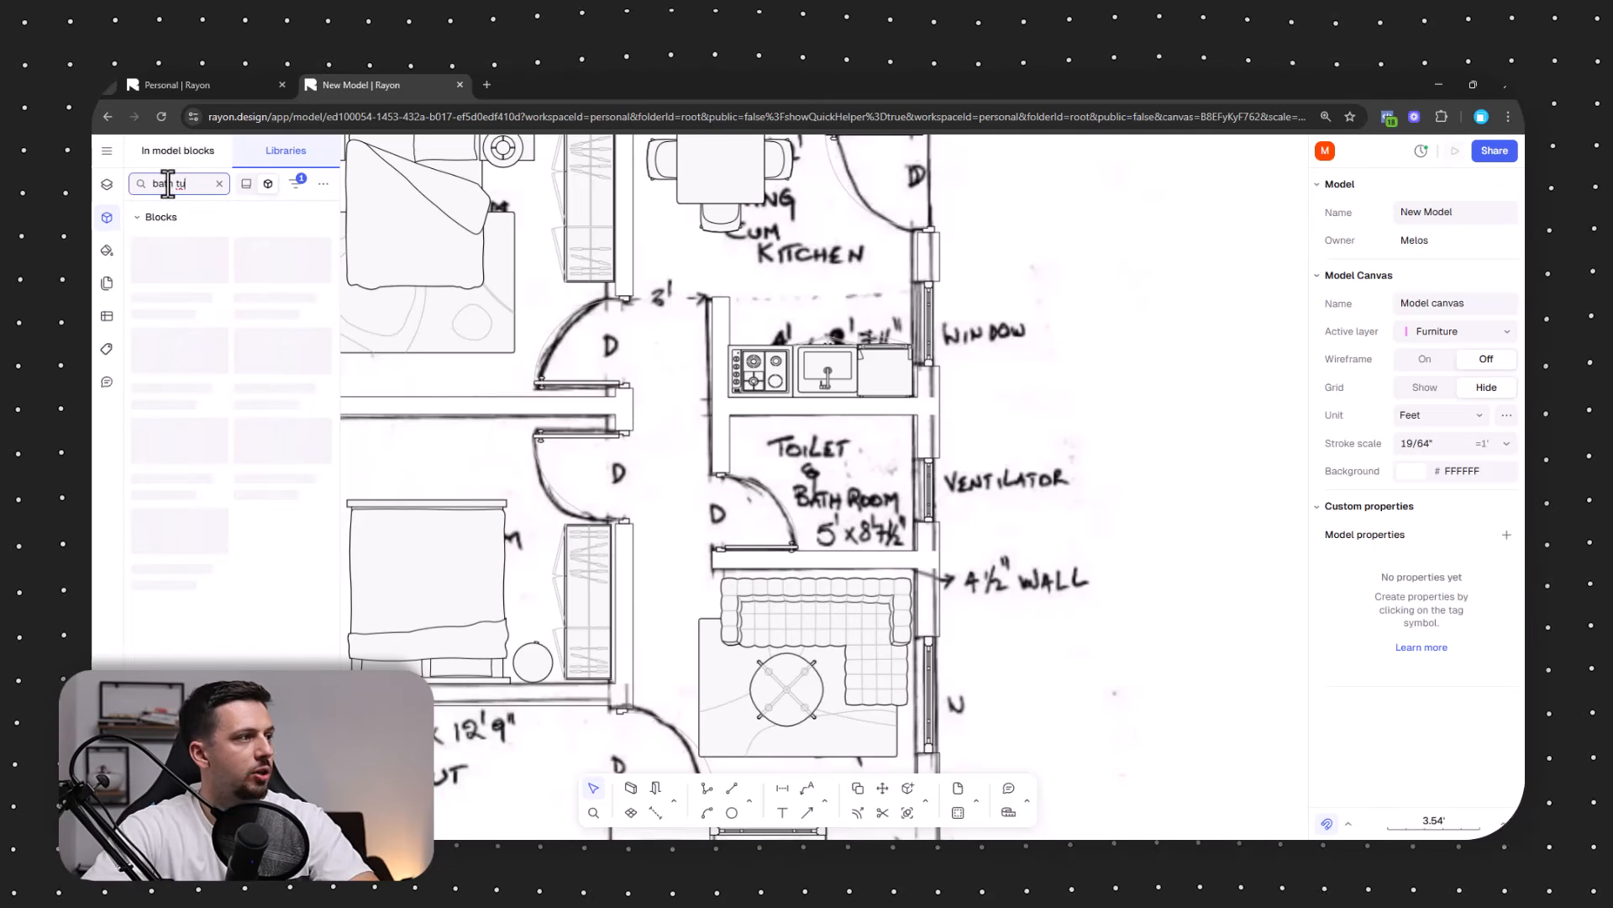
text(b)
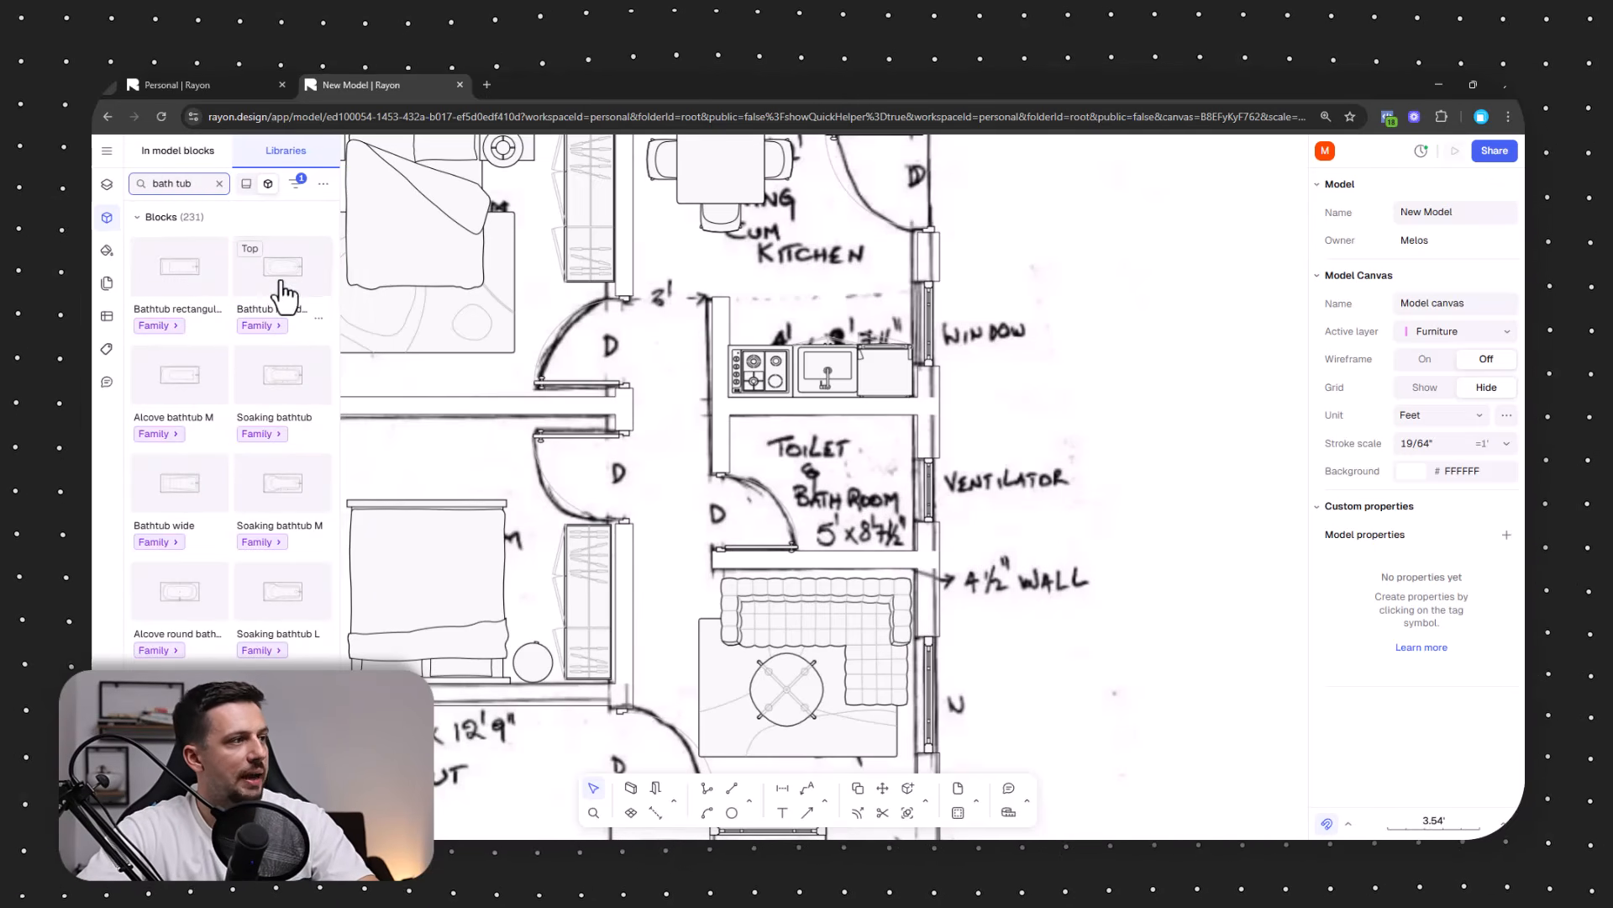
drag(873, 468, 876, 464)
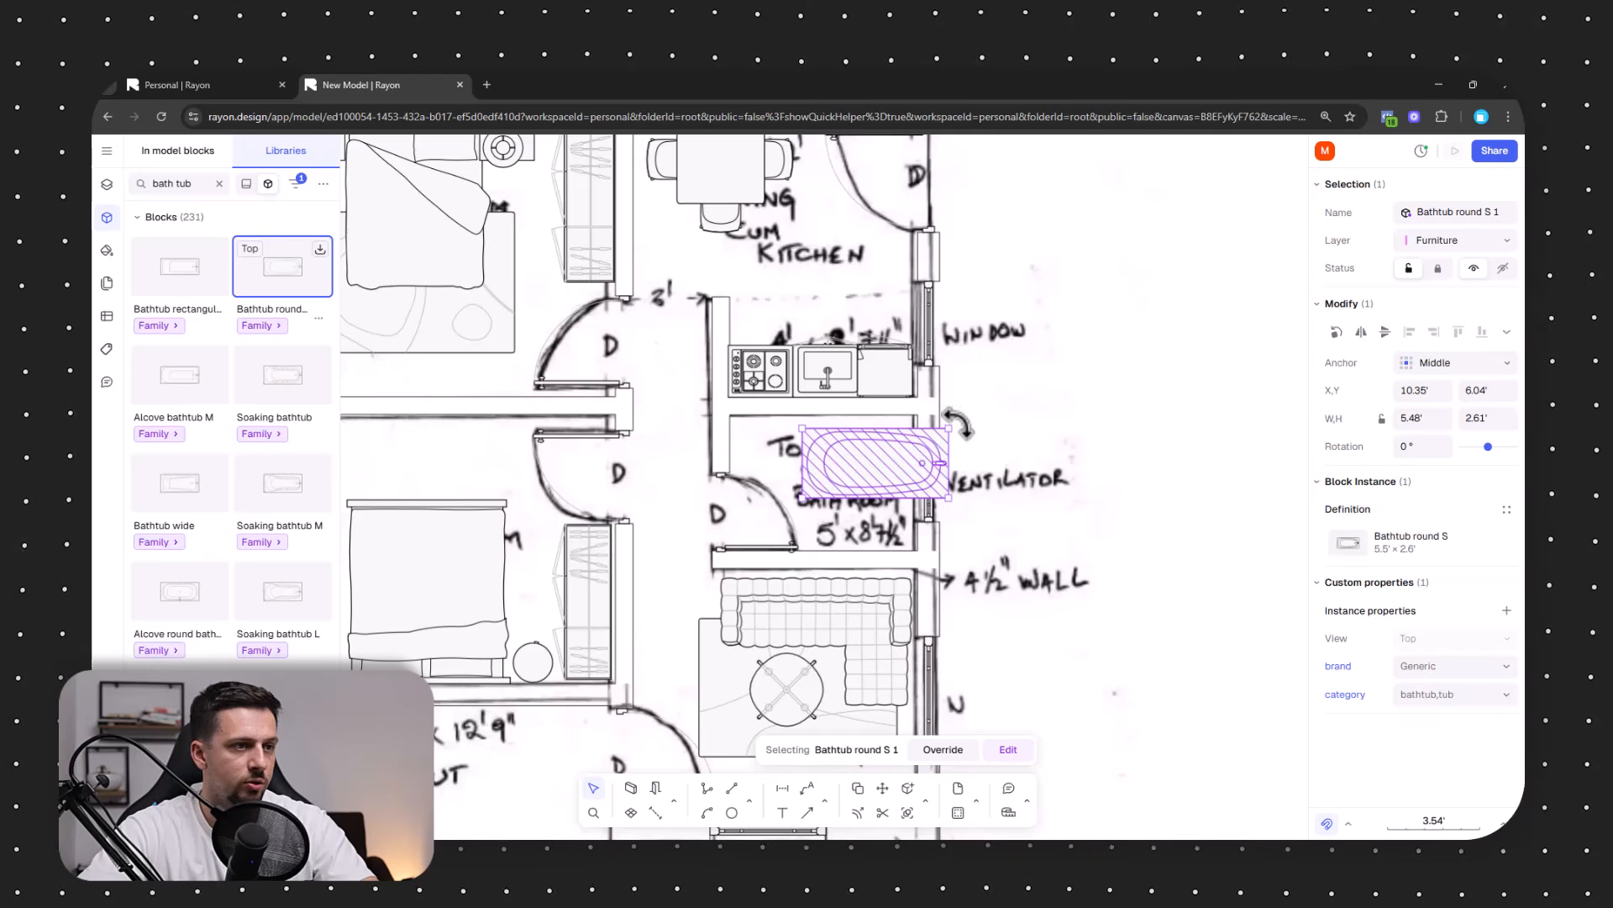
drag(957, 424, 917, 566)
drag(903, 499, 913, 512)
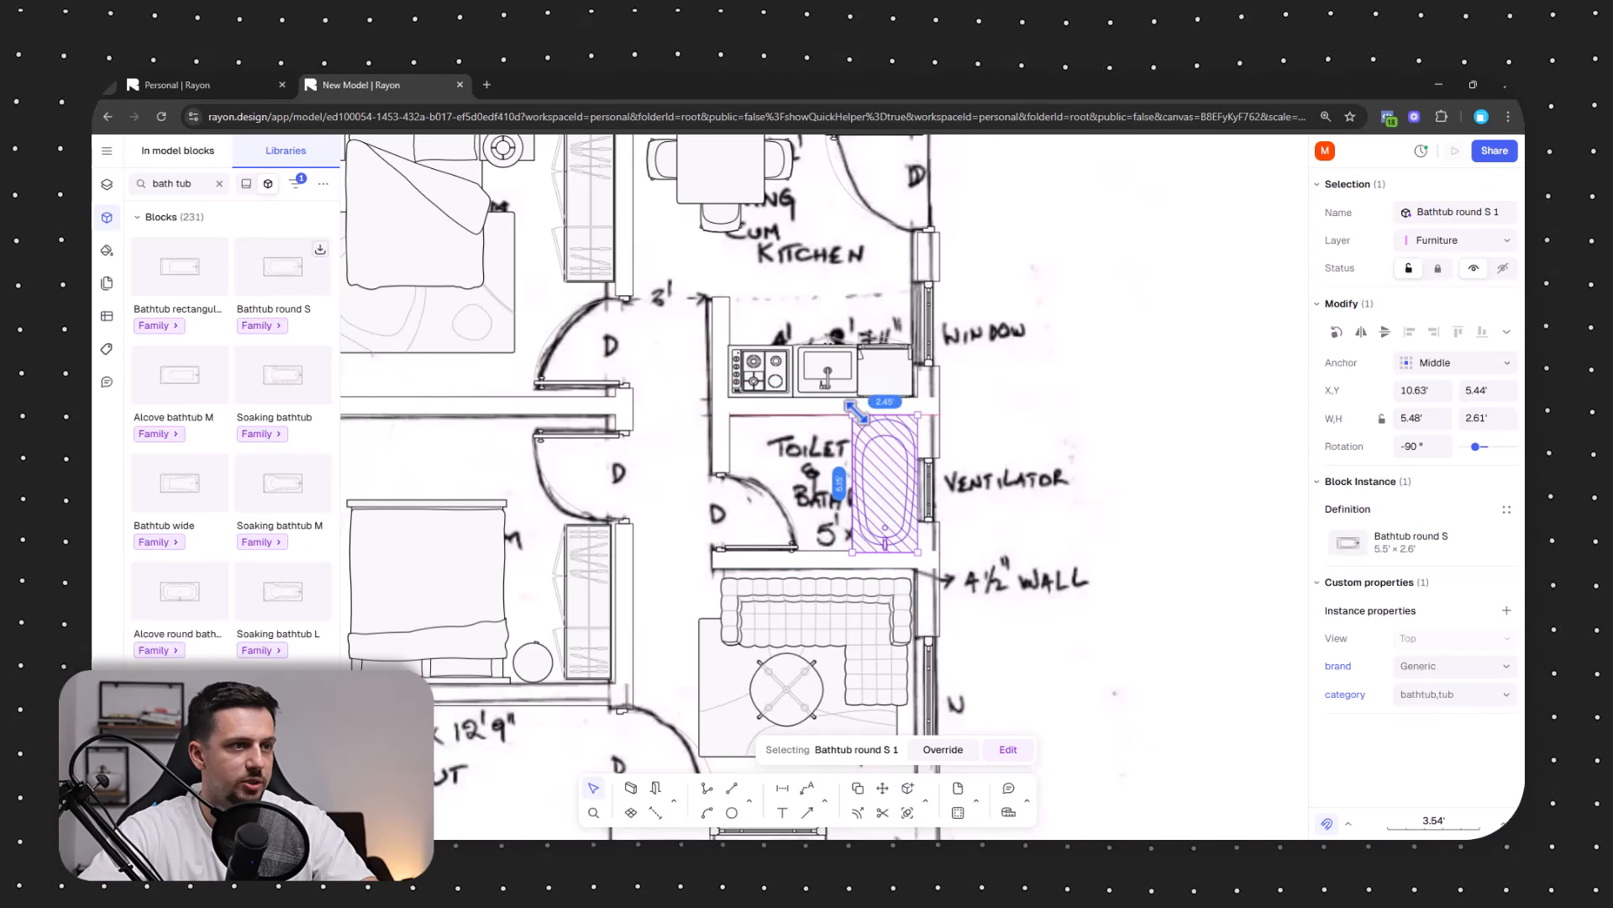
click(1171, 451)
Search the library for "toilet" and place the Toilet basic block against the kitchen-side bathroom wall, beside the bathtub.
triple_click(190, 183)
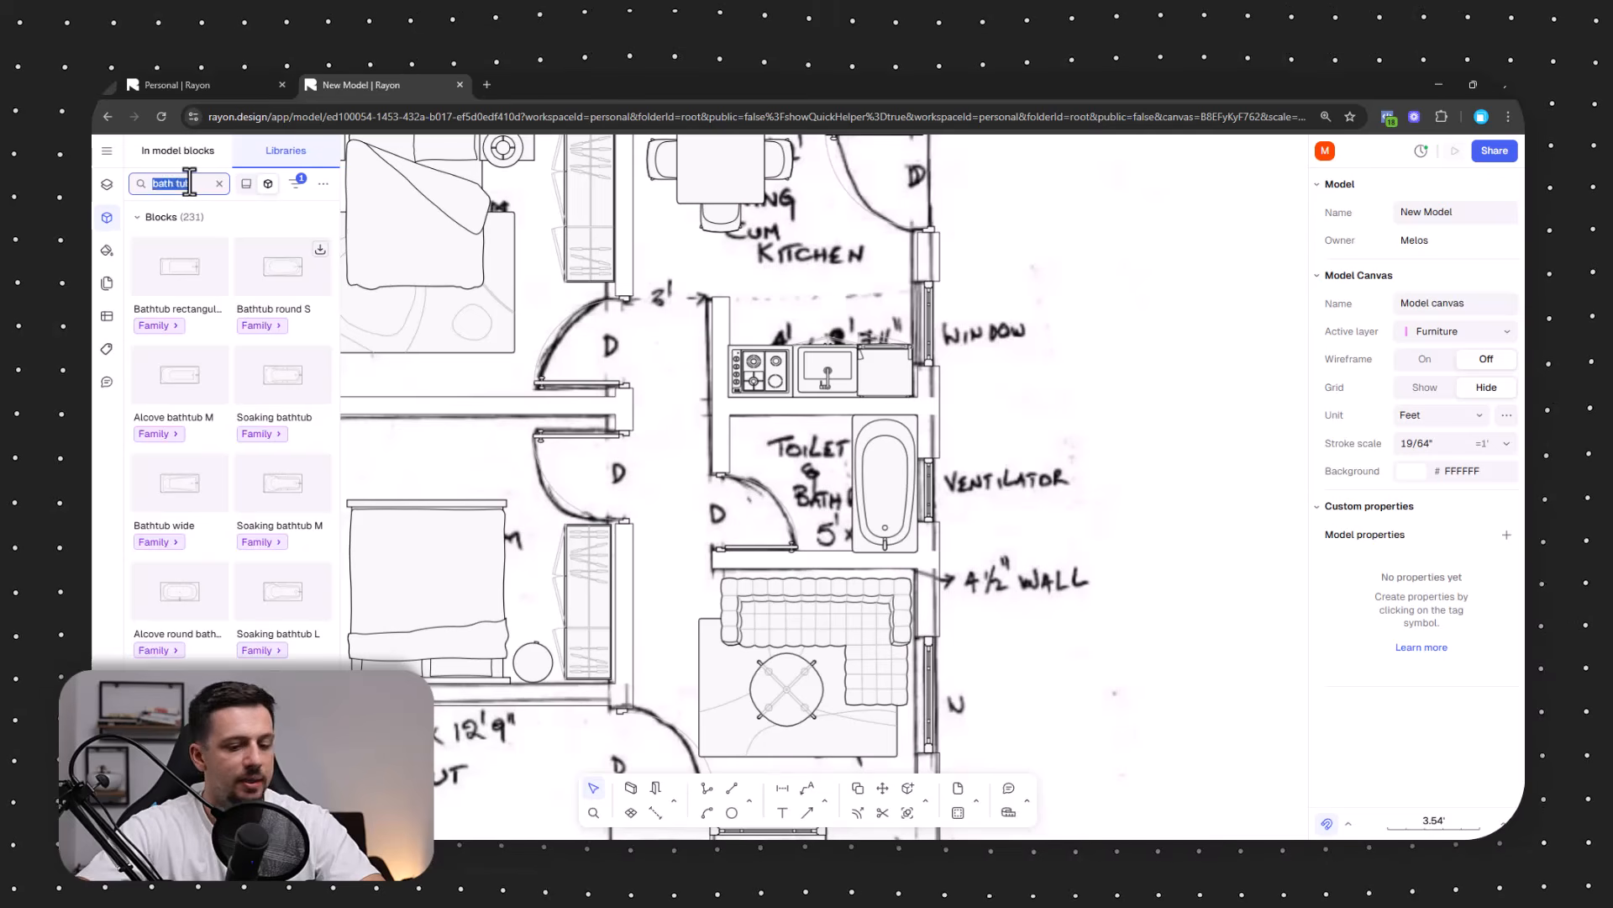
text(toilet)
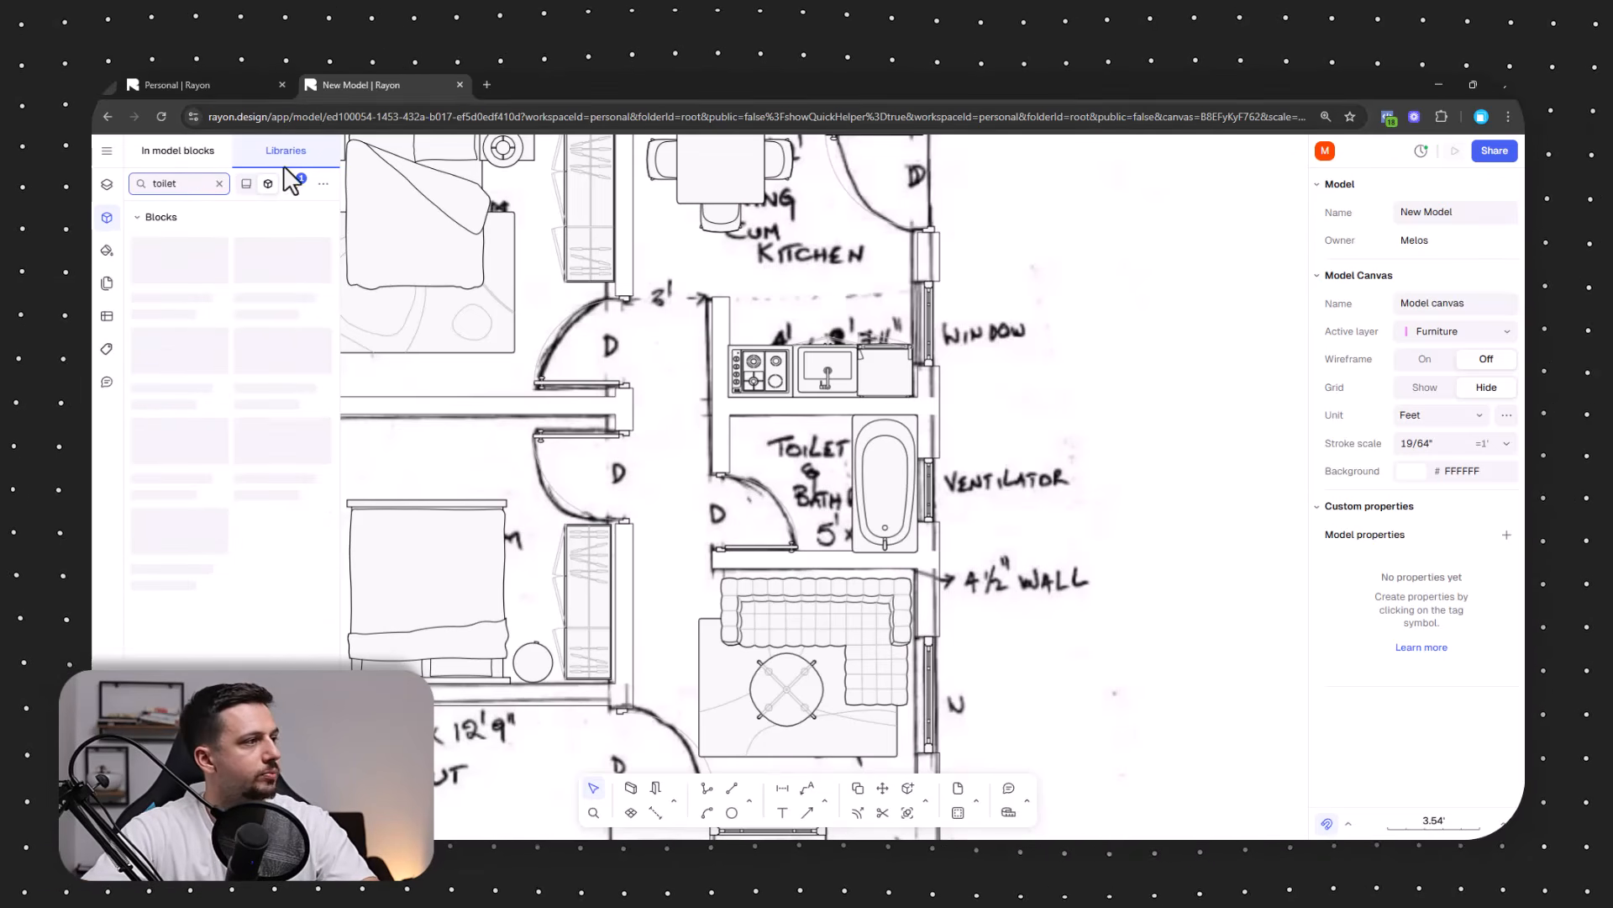
click(179, 267)
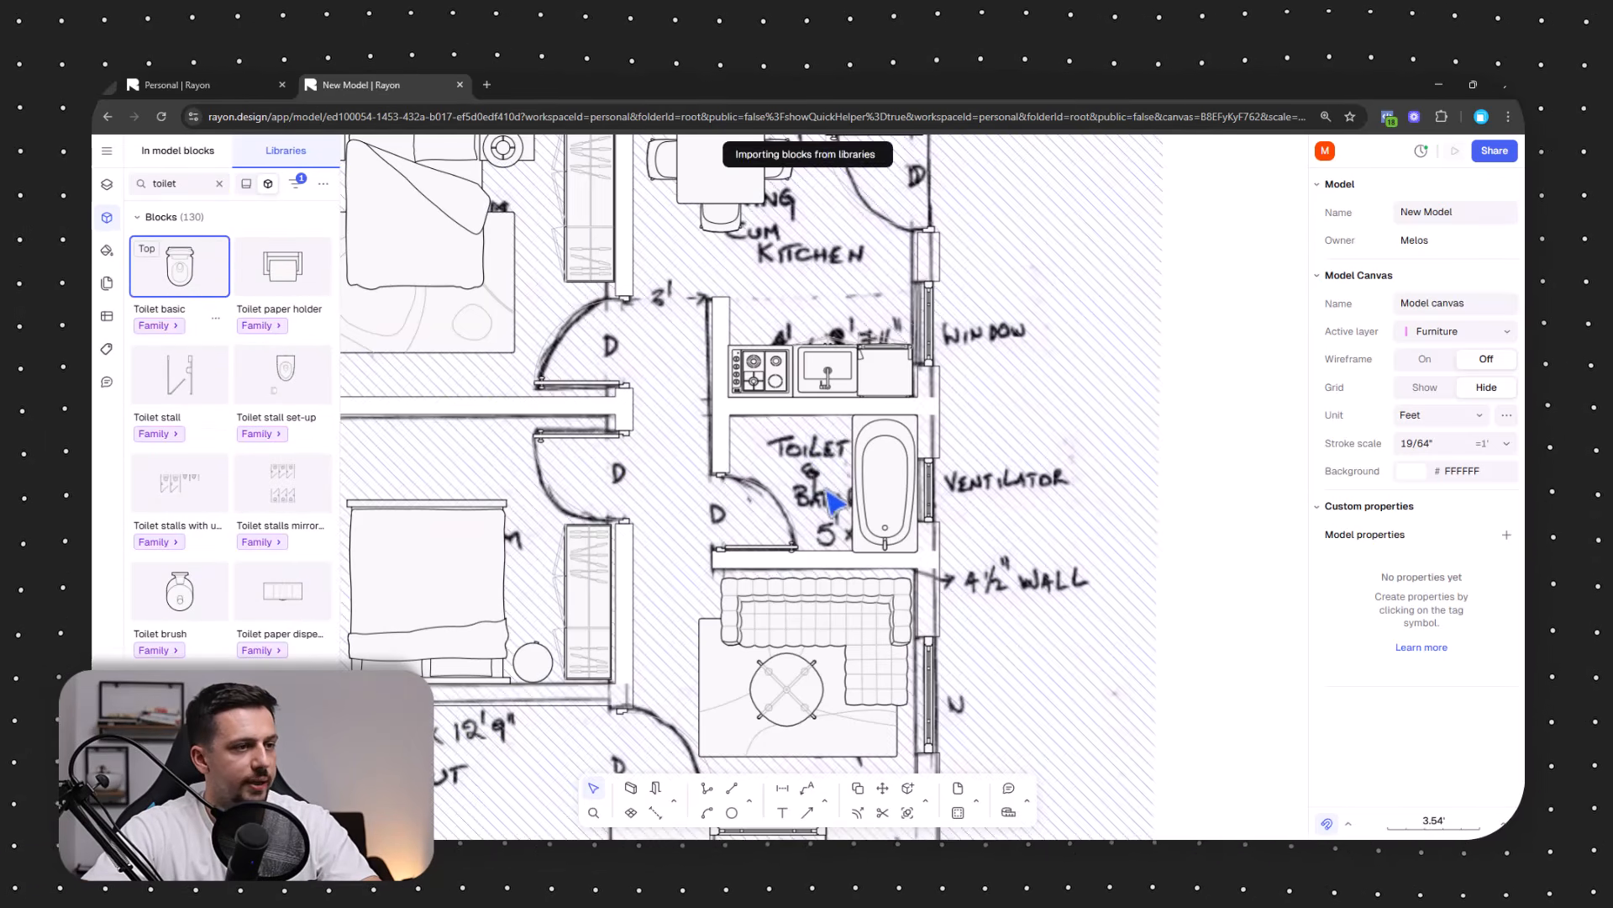
click(806, 424)
scroll(820, 433, up, 5)
drag(814, 424, 865, 458)
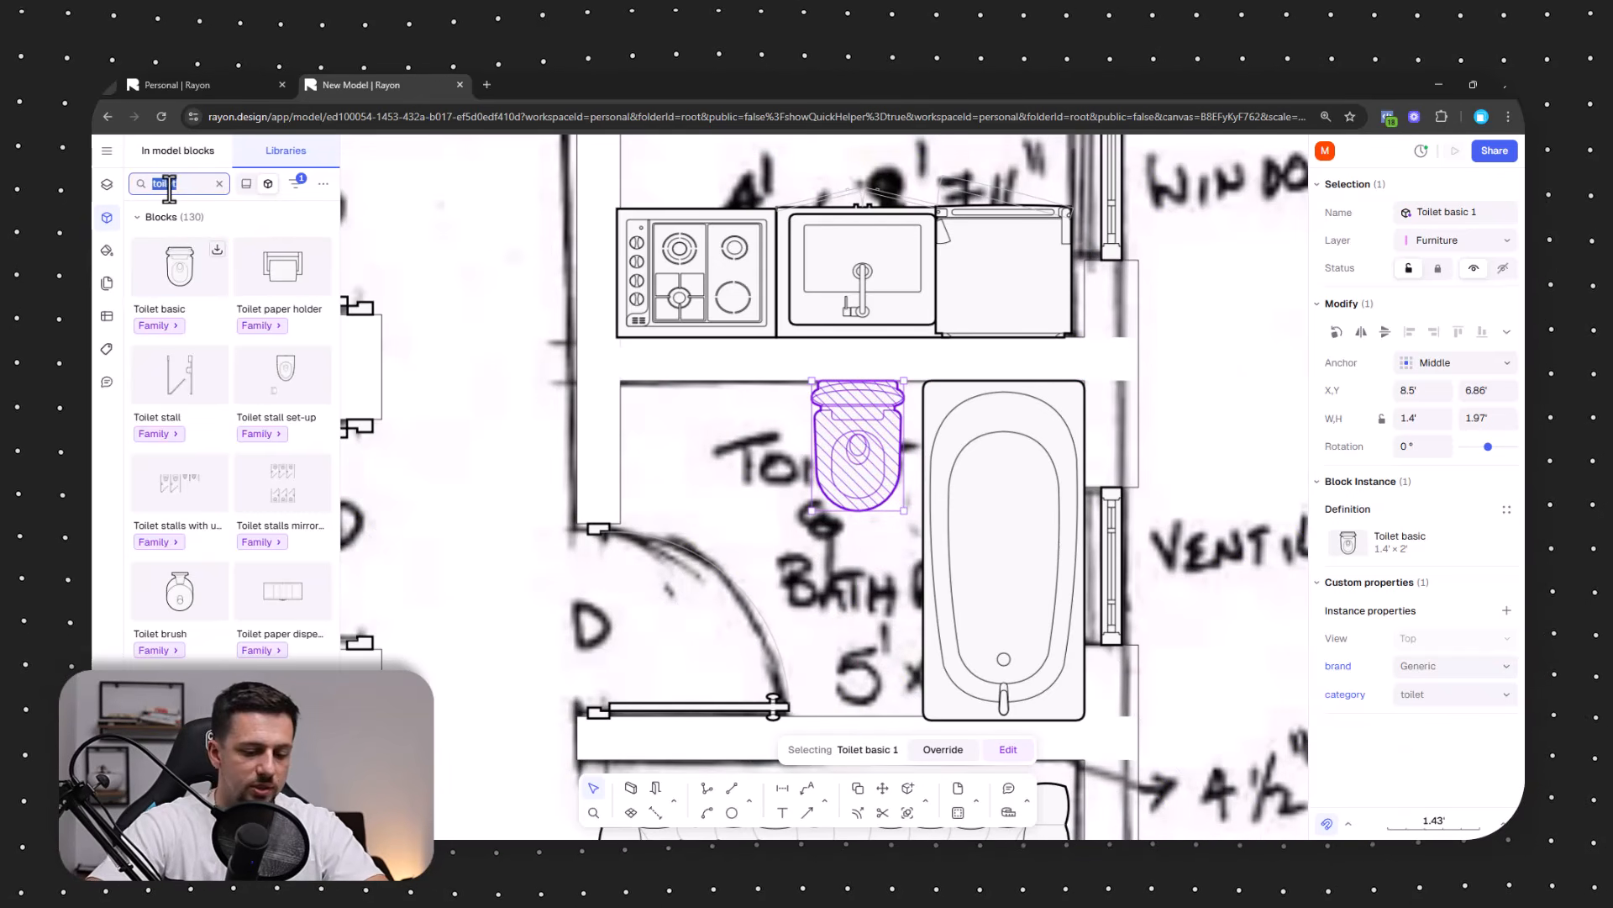
Search the block library for "basin" and look through the results for a bathroom washbasin.
text(basin)
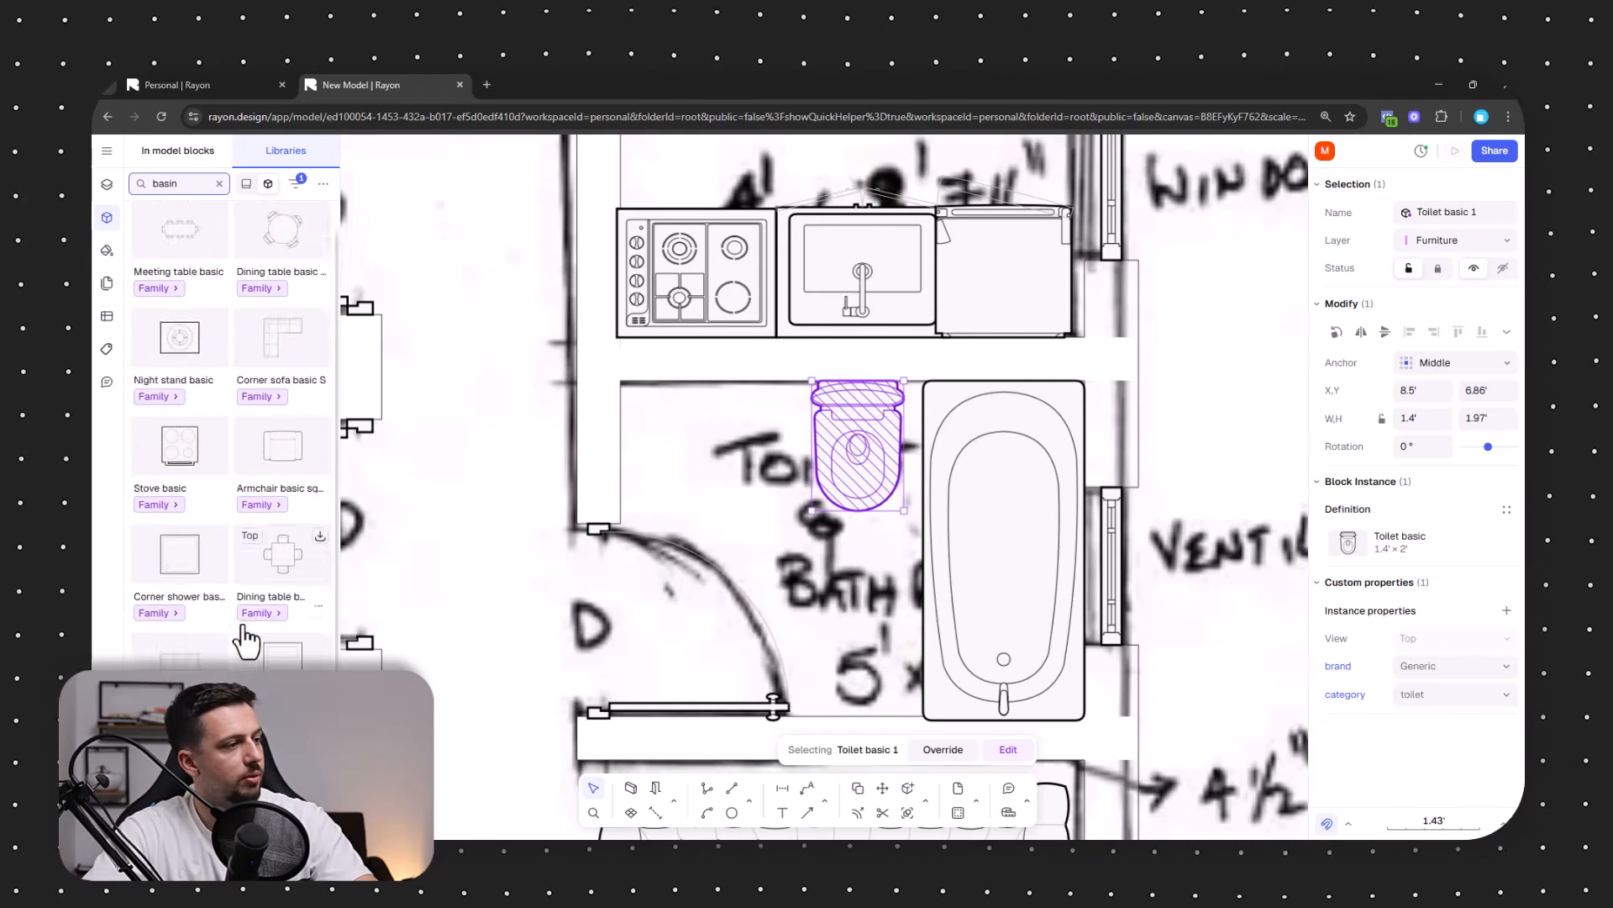
scroll(253, 630, down, 3)
scroll(259, 635, down, 5)
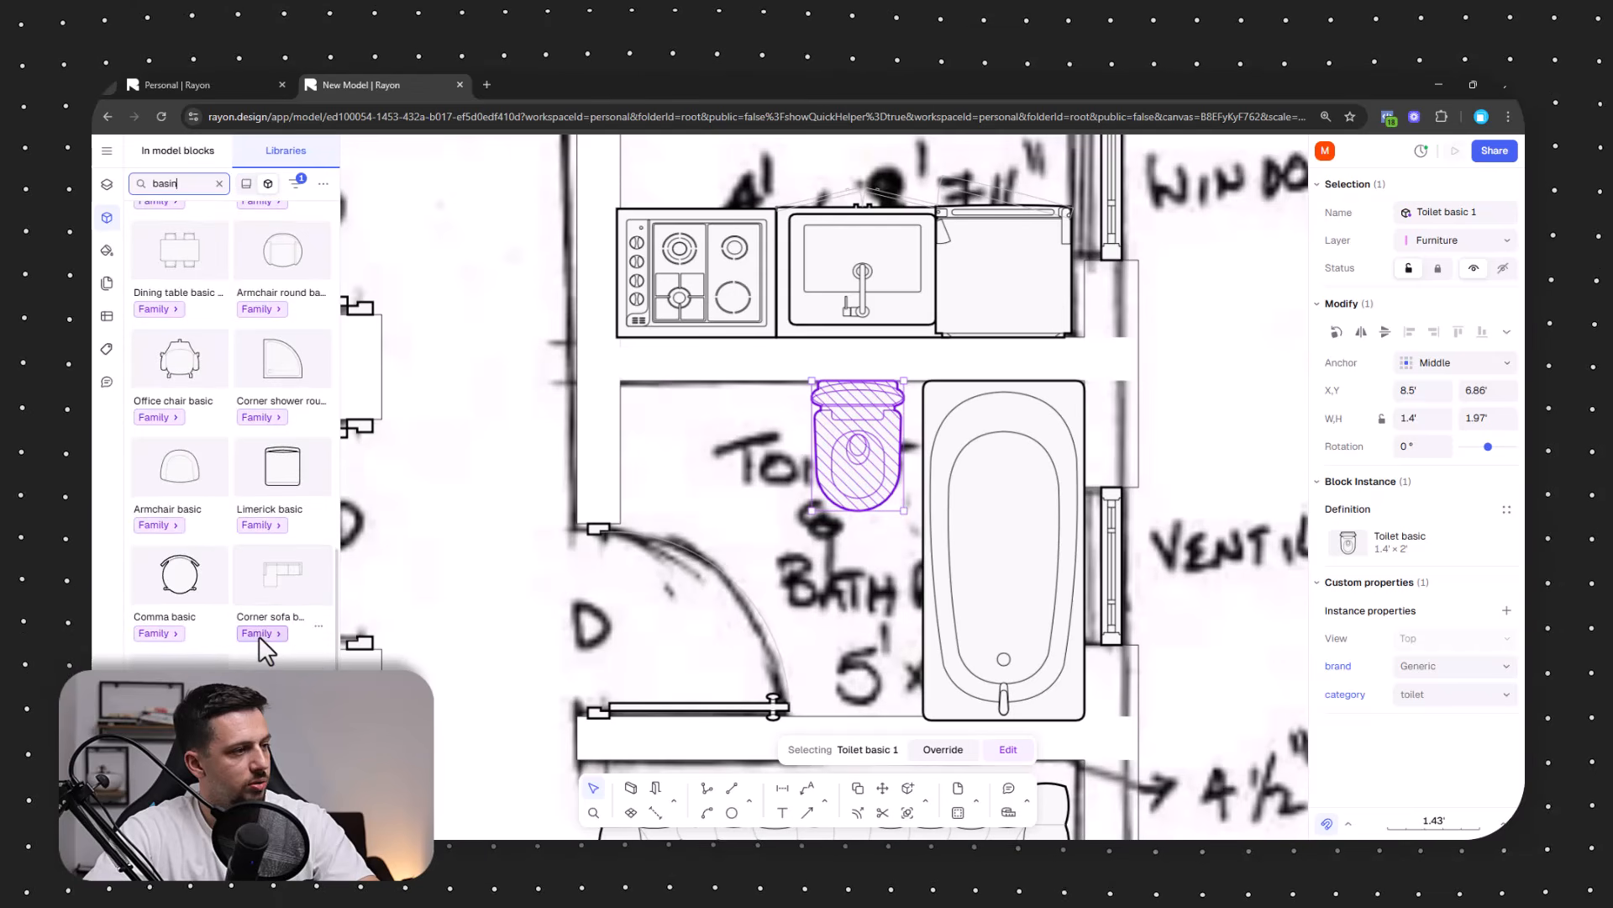
Search the library for "sink" and place the Square sink L block beside the toilet along the kitchen-side bathroom wall.
double_click(181, 184)
text(a)
text(ink)
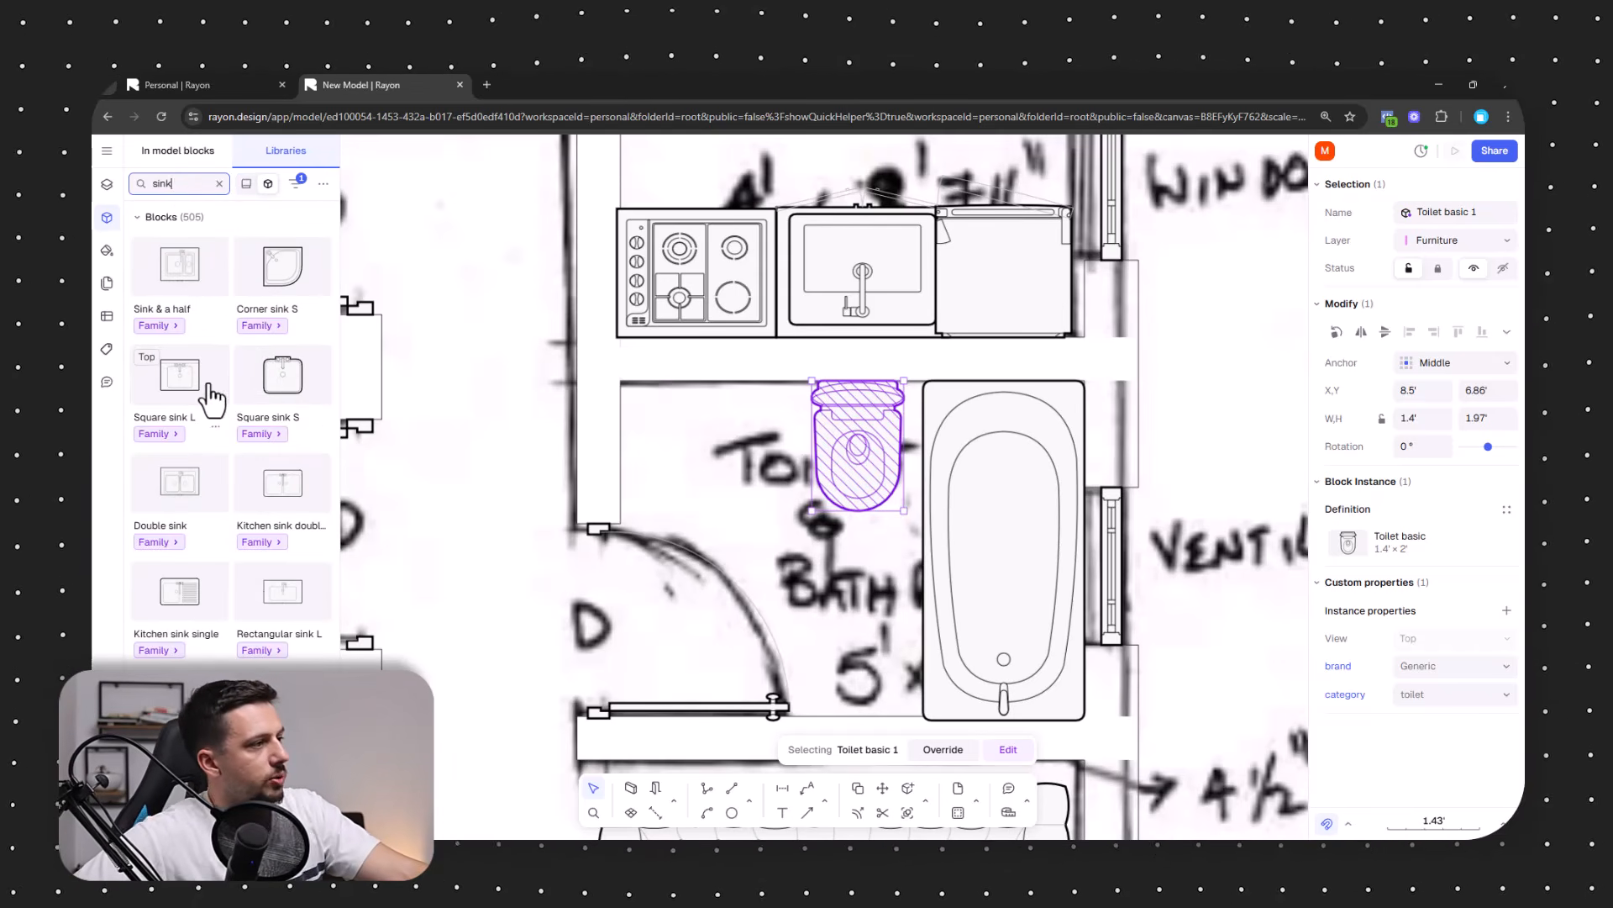
drag(216, 415, 716, 433)
scroll(716, 435, down, 6)
middle_drag(716, 436, 584, 483)
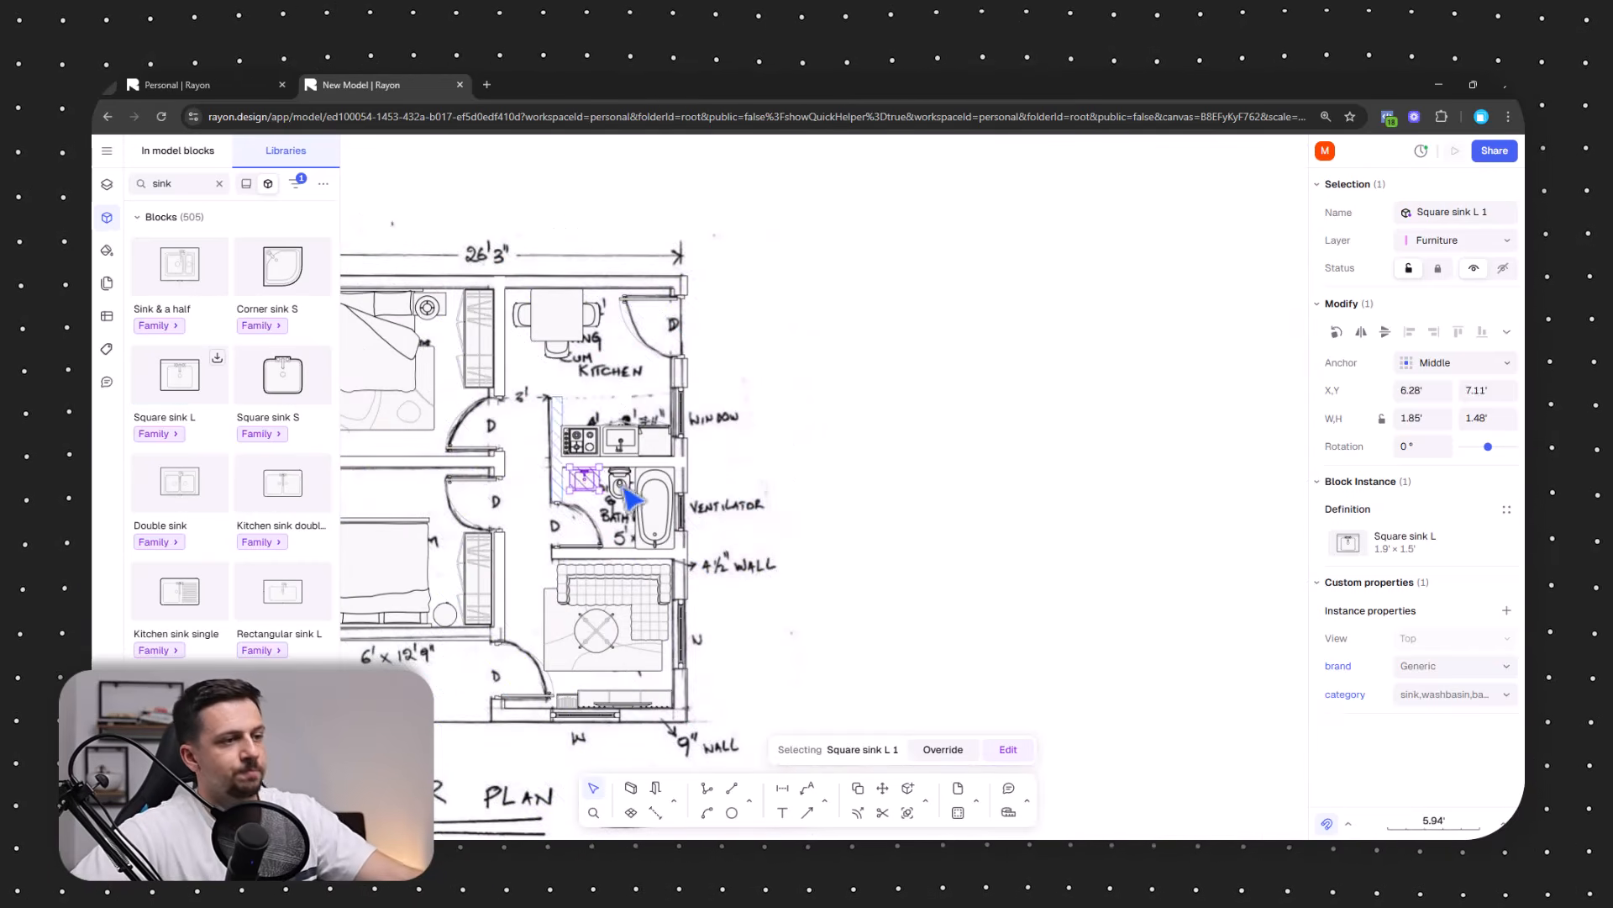
click(747, 530)
middle_drag(729, 524, 931, 496)
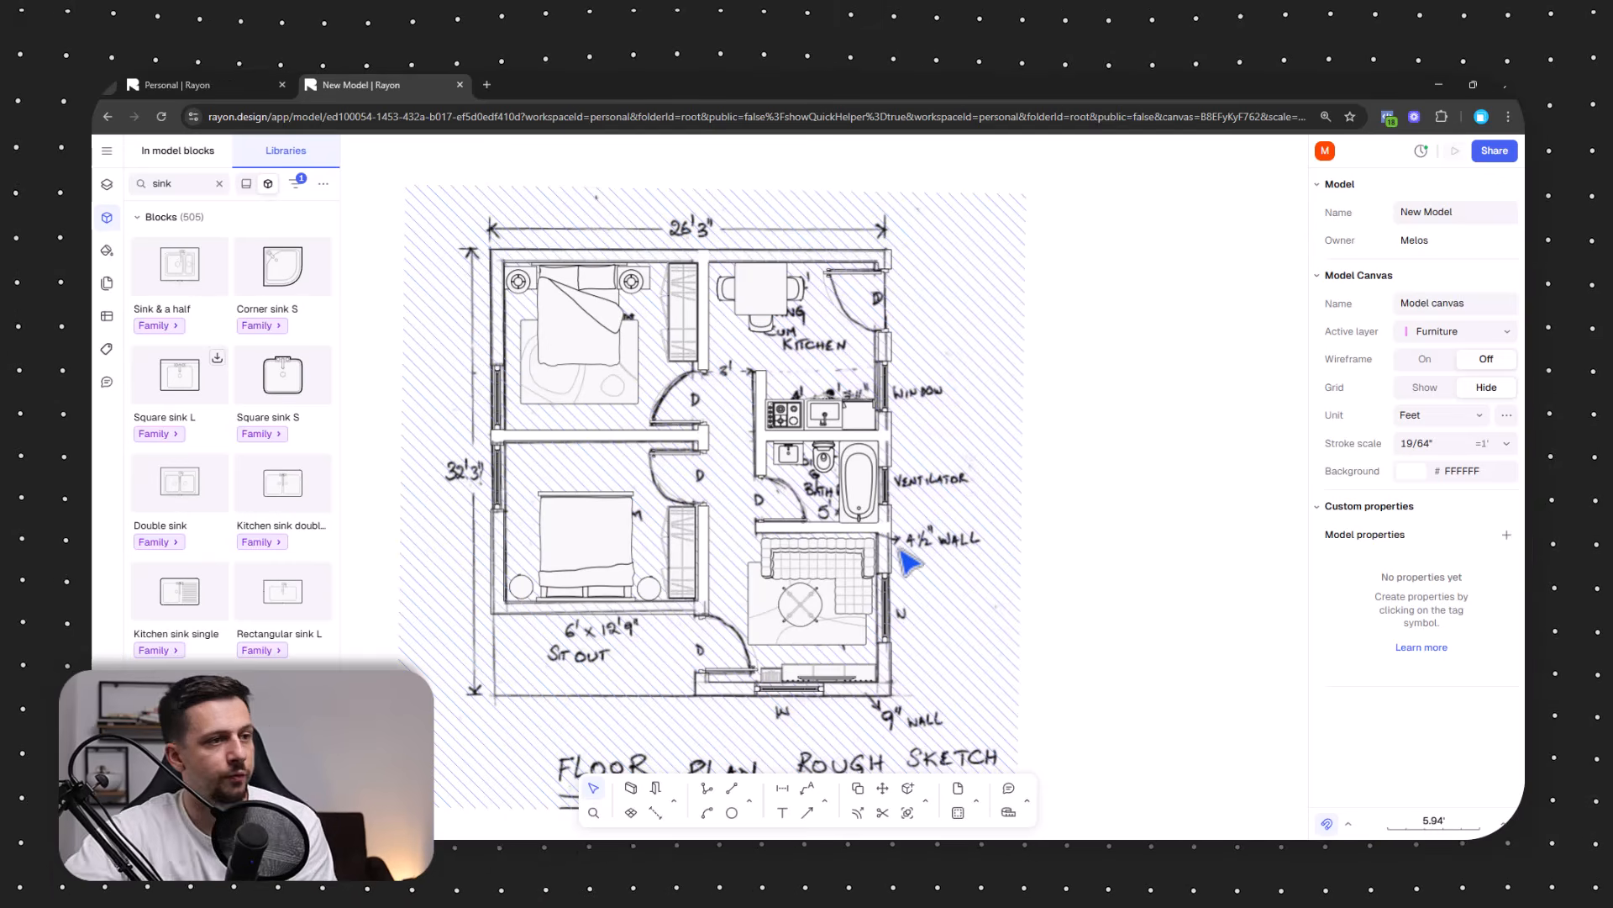
scroll(947, 342, down, 3)
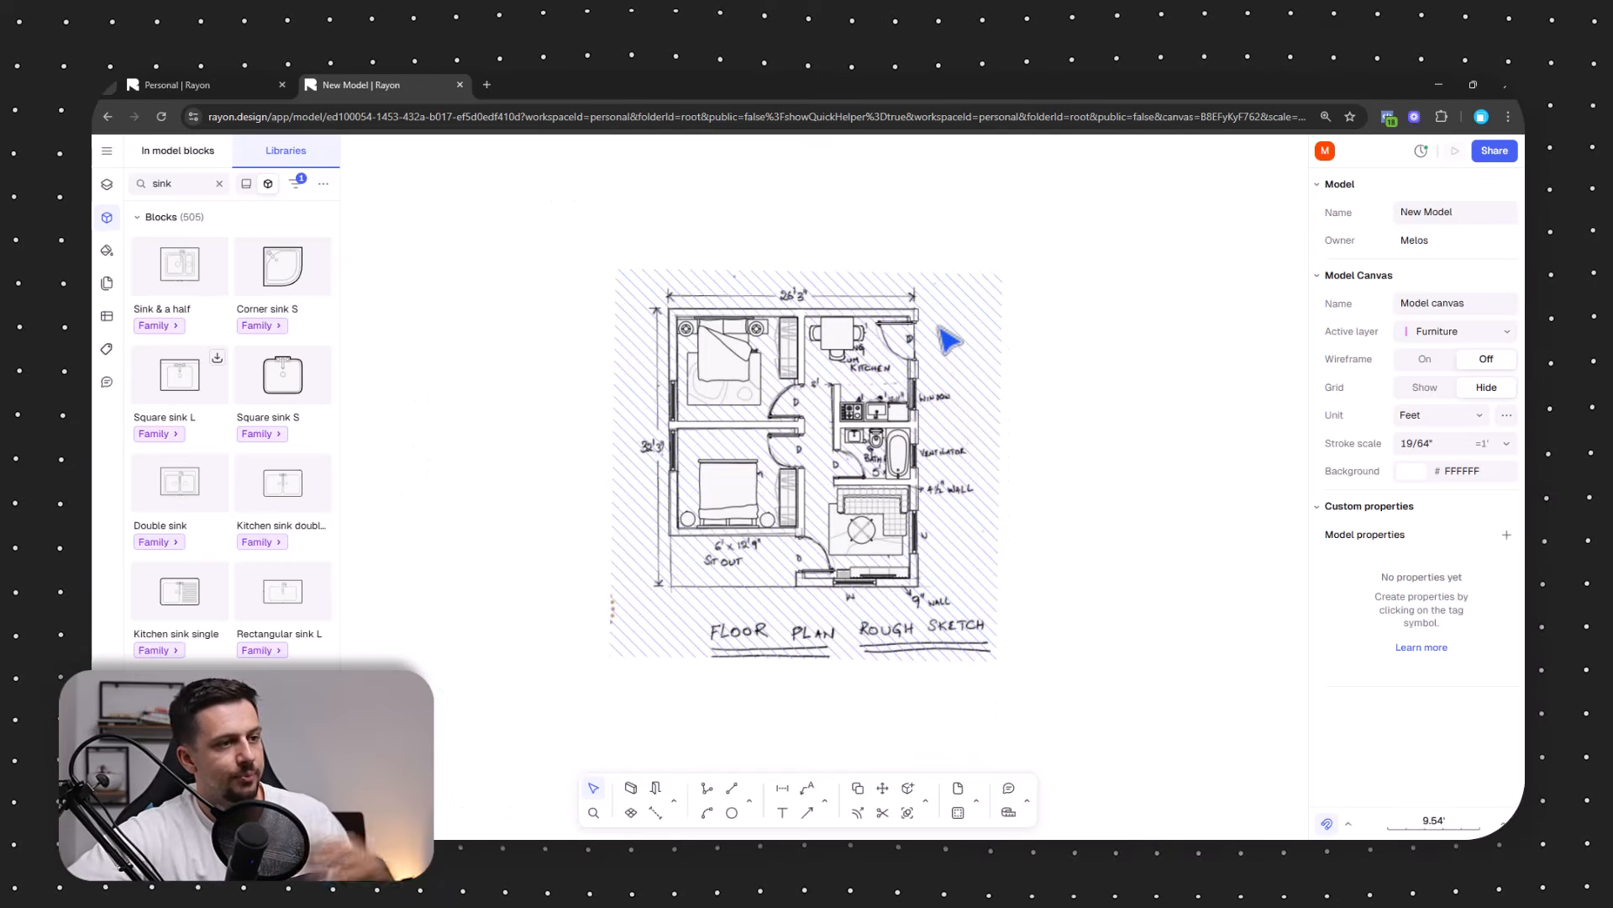
scroll(836, 658, up, 3)
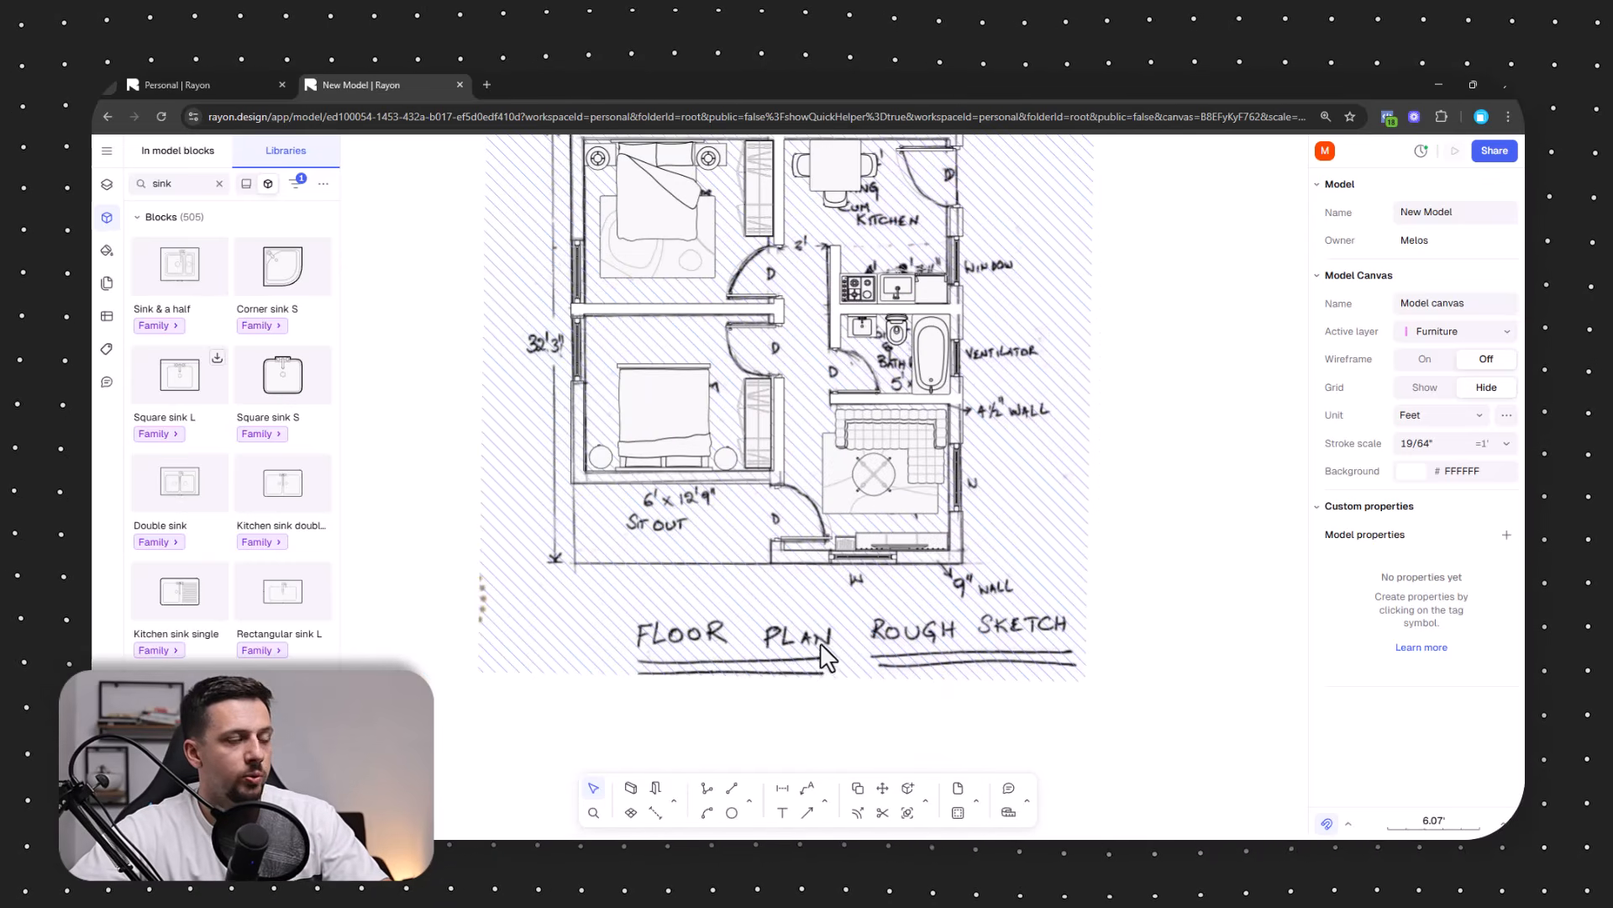
scroll(828, 658, up, 5)
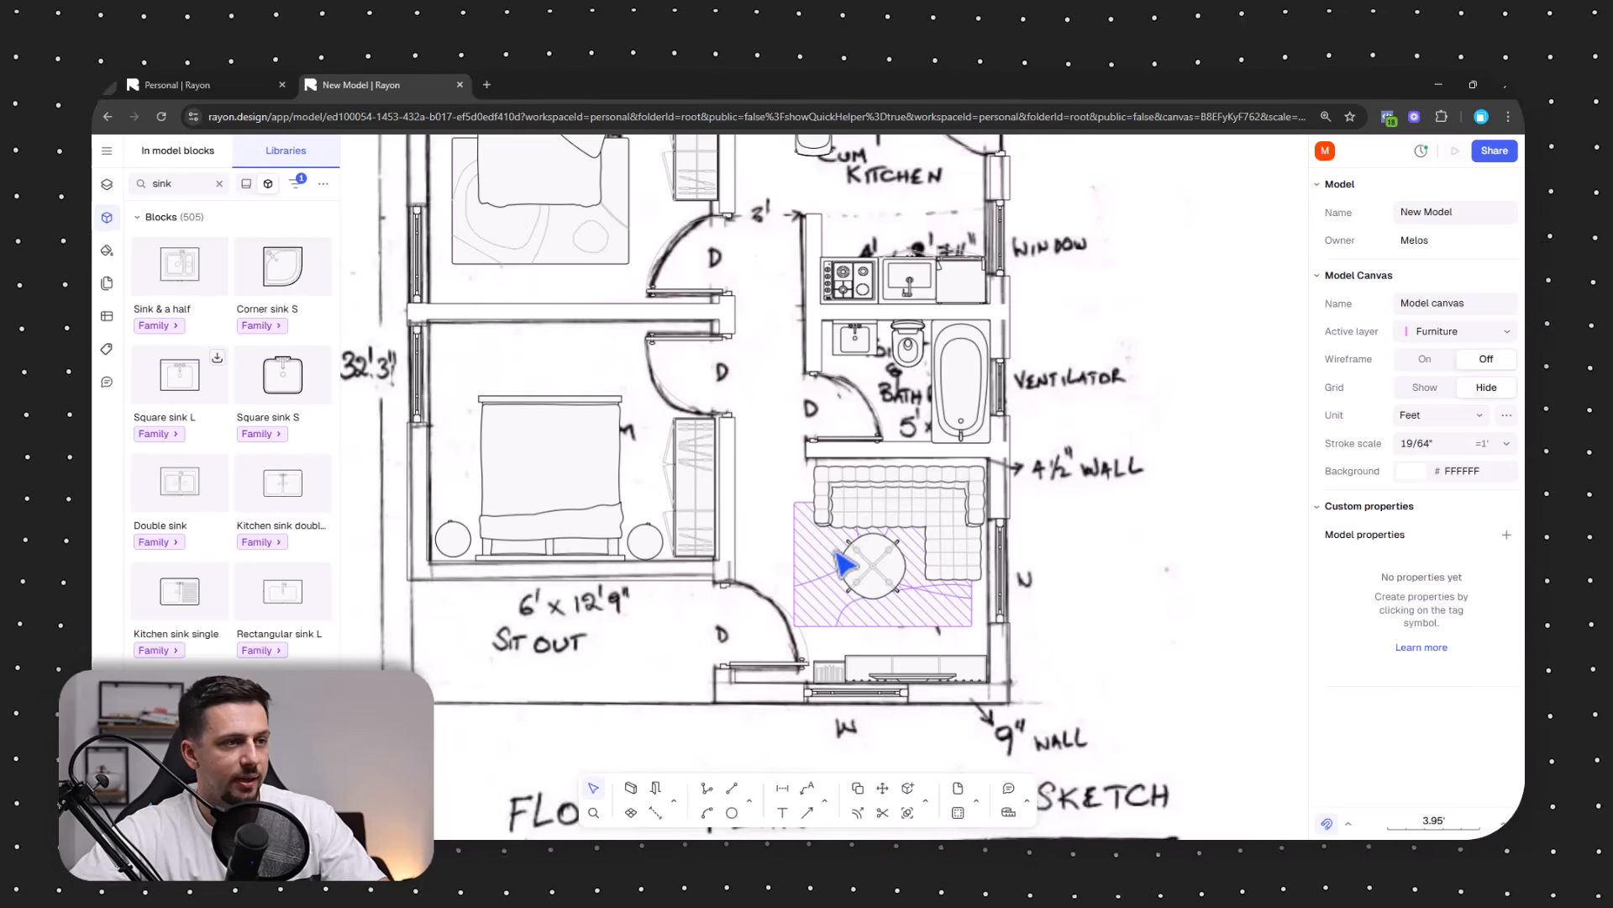
scroll(843, 564, down, 5)
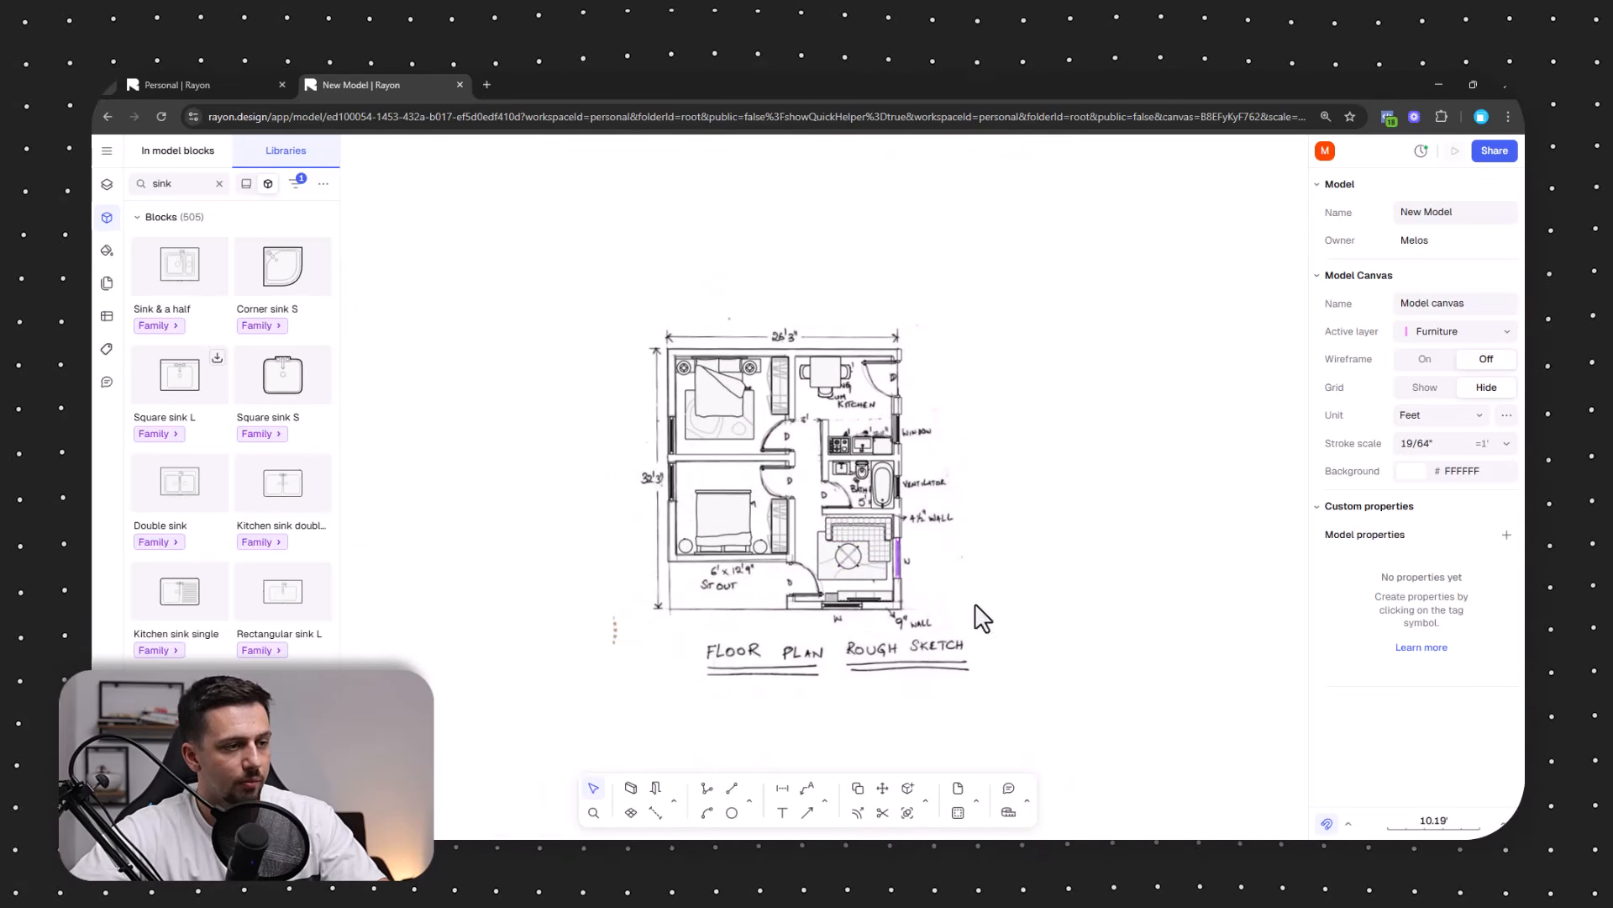
scroll(771, 592, up, 5)
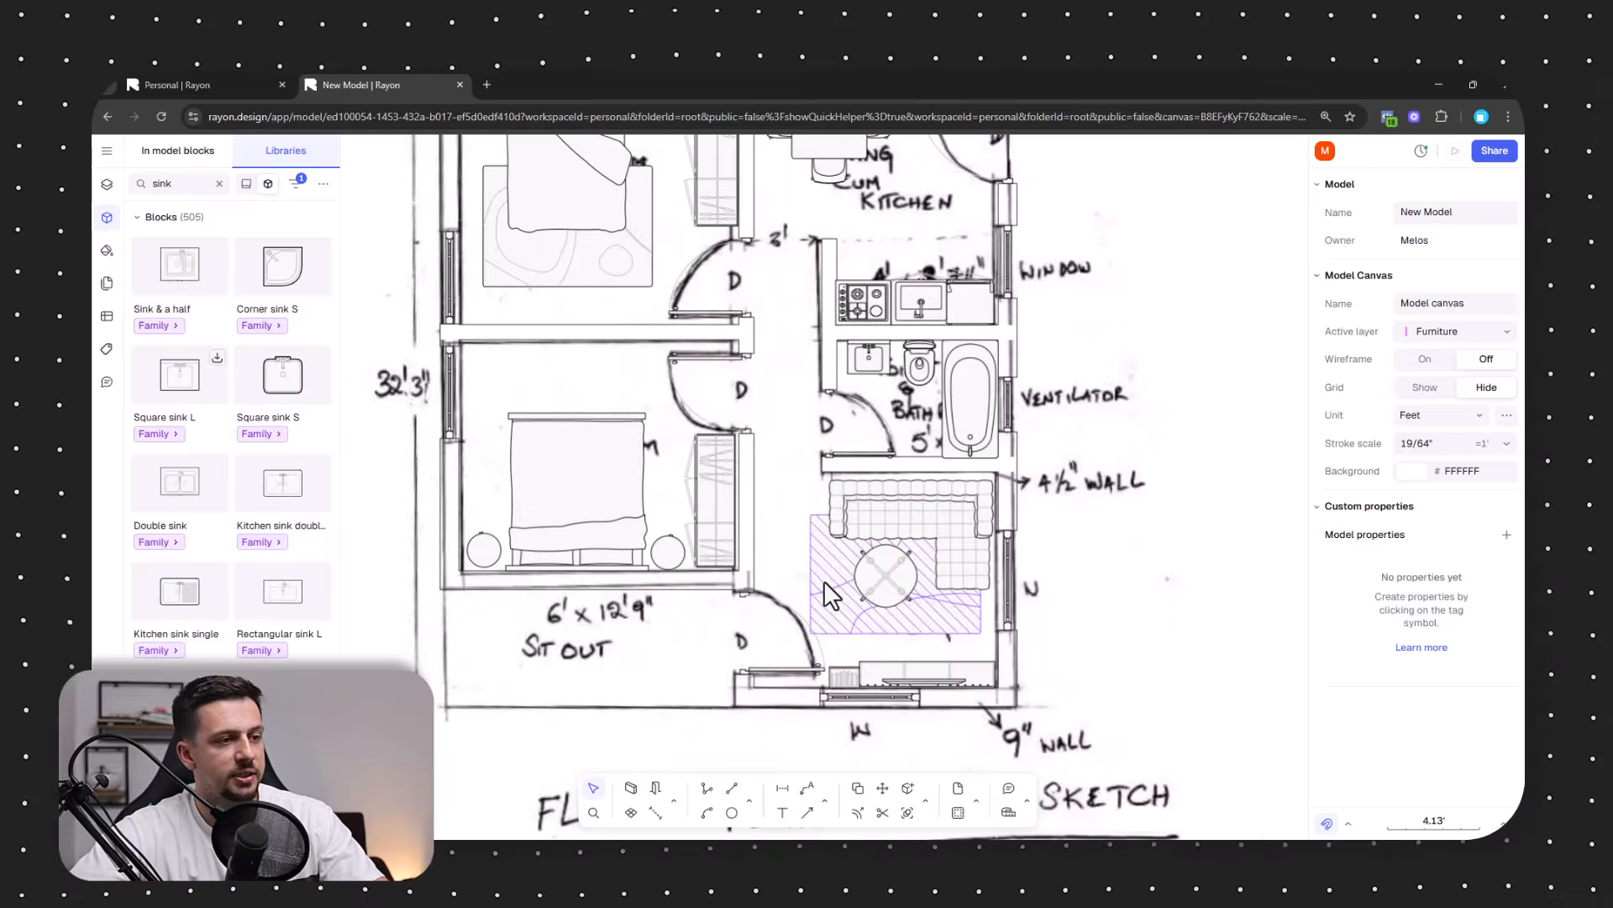
scroll(828, 593, down, 2)
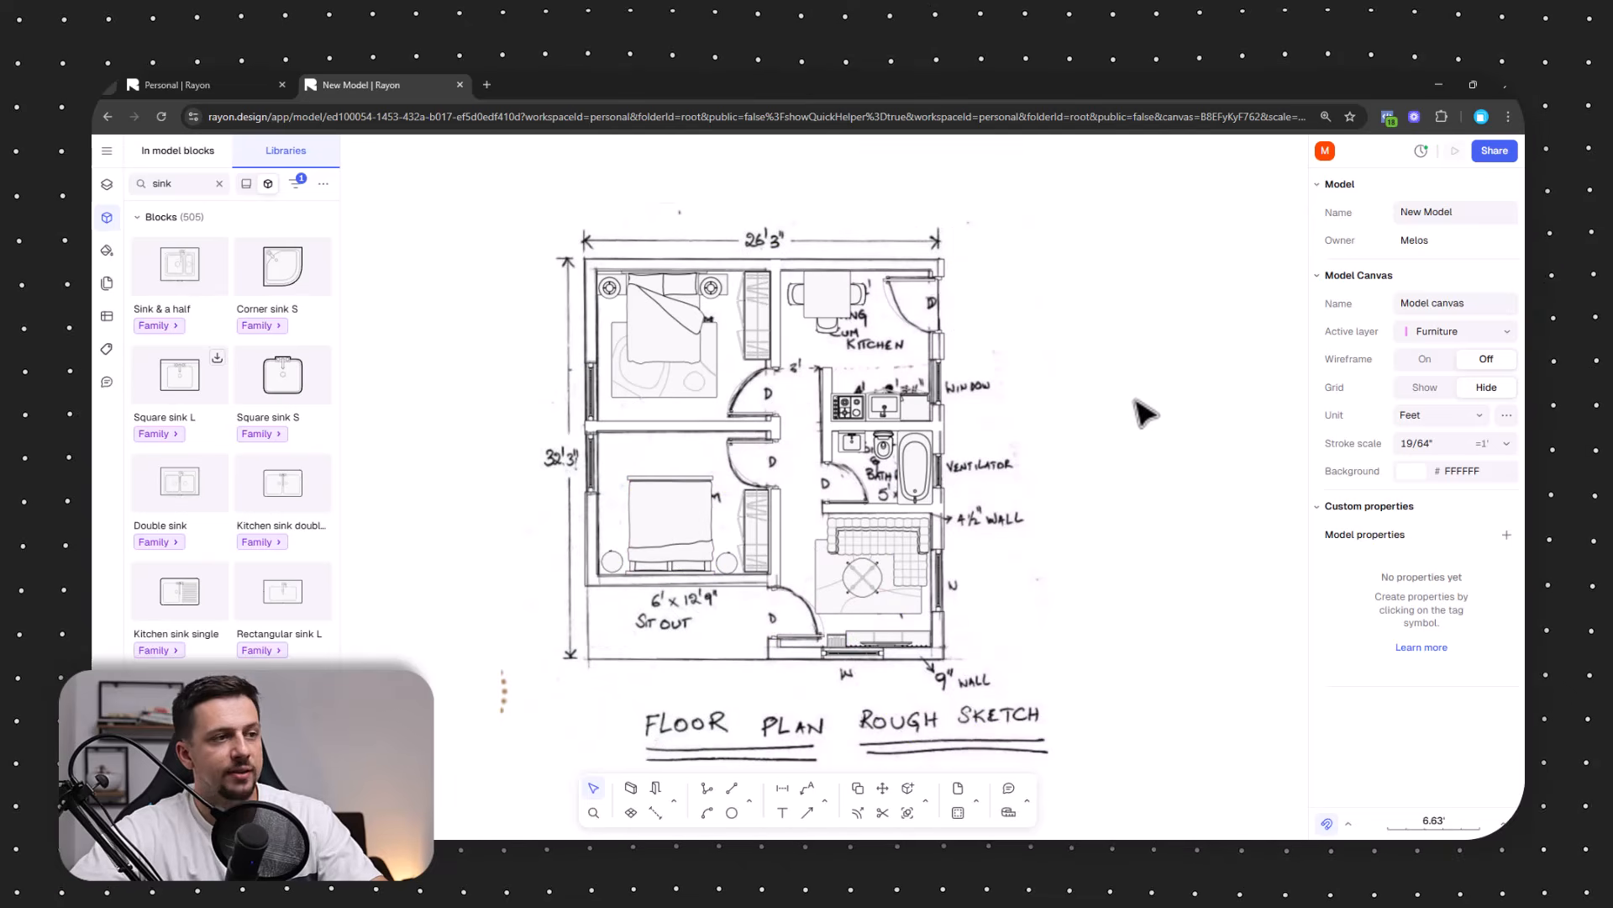
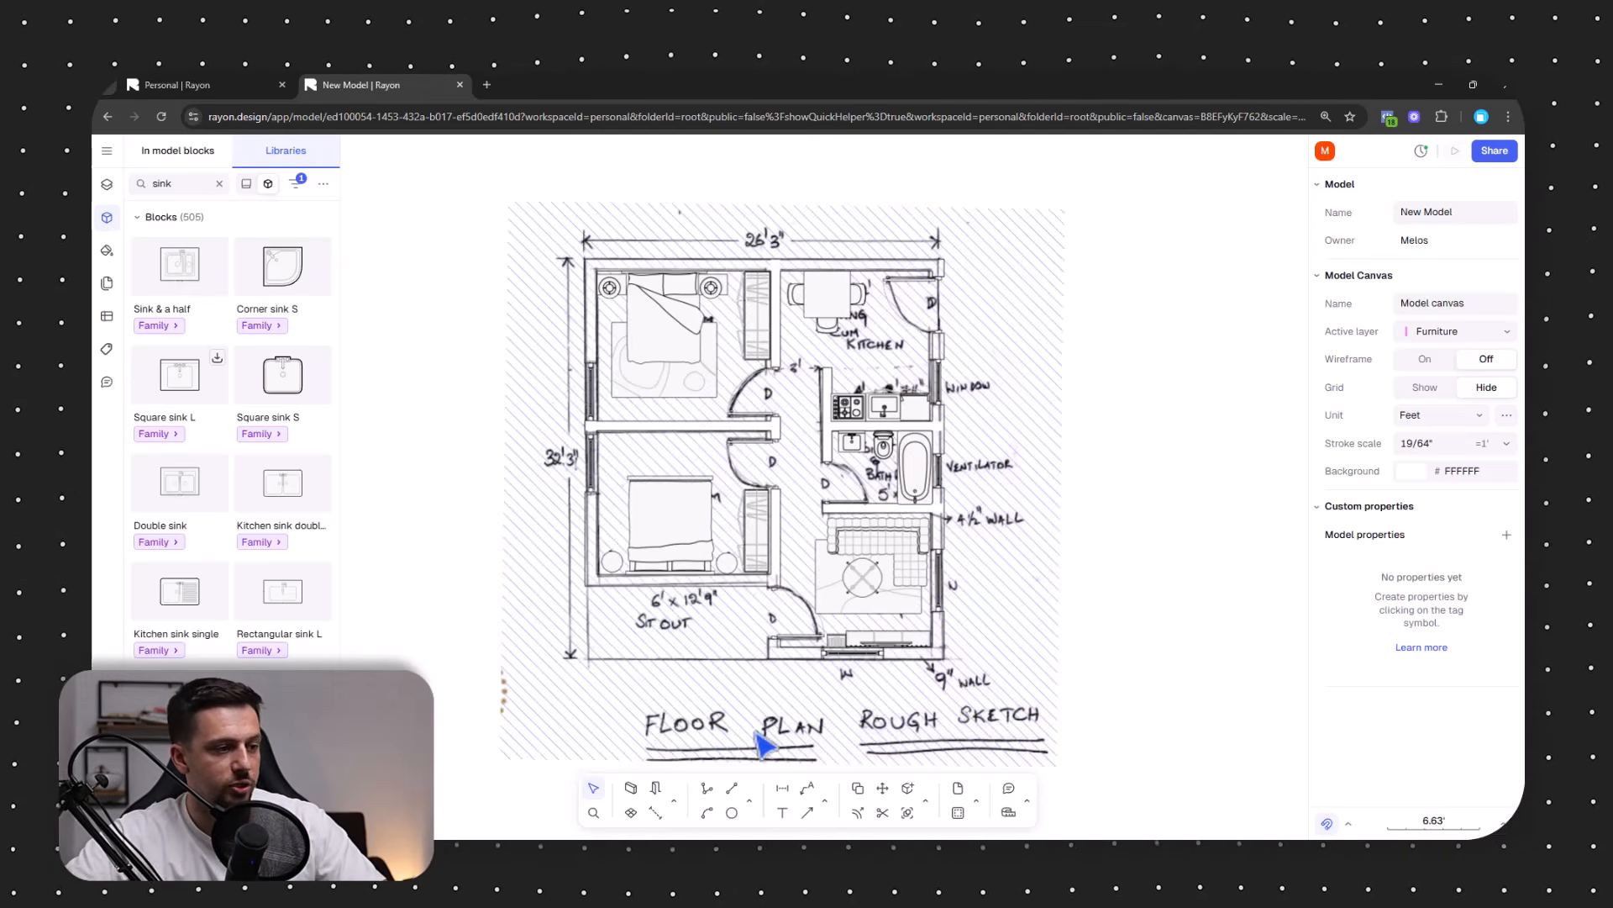
Create a zone in each of the two bedrooms from their enclosing walls.
click(631, 812)
click(730, 482)
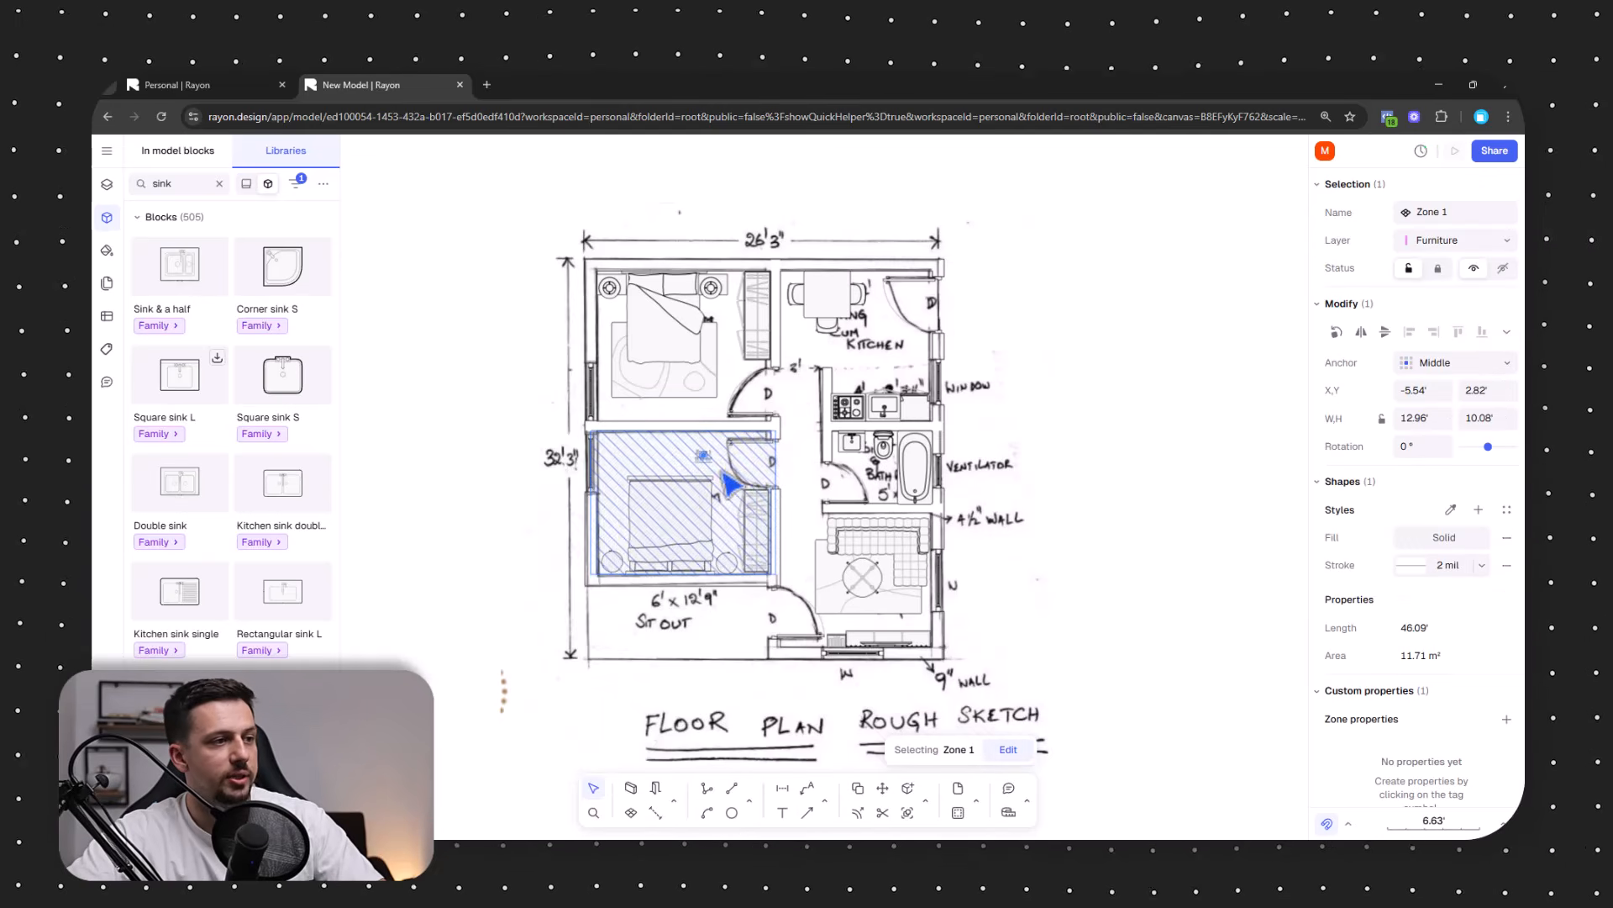
click(656, 812)
click(725, 360)
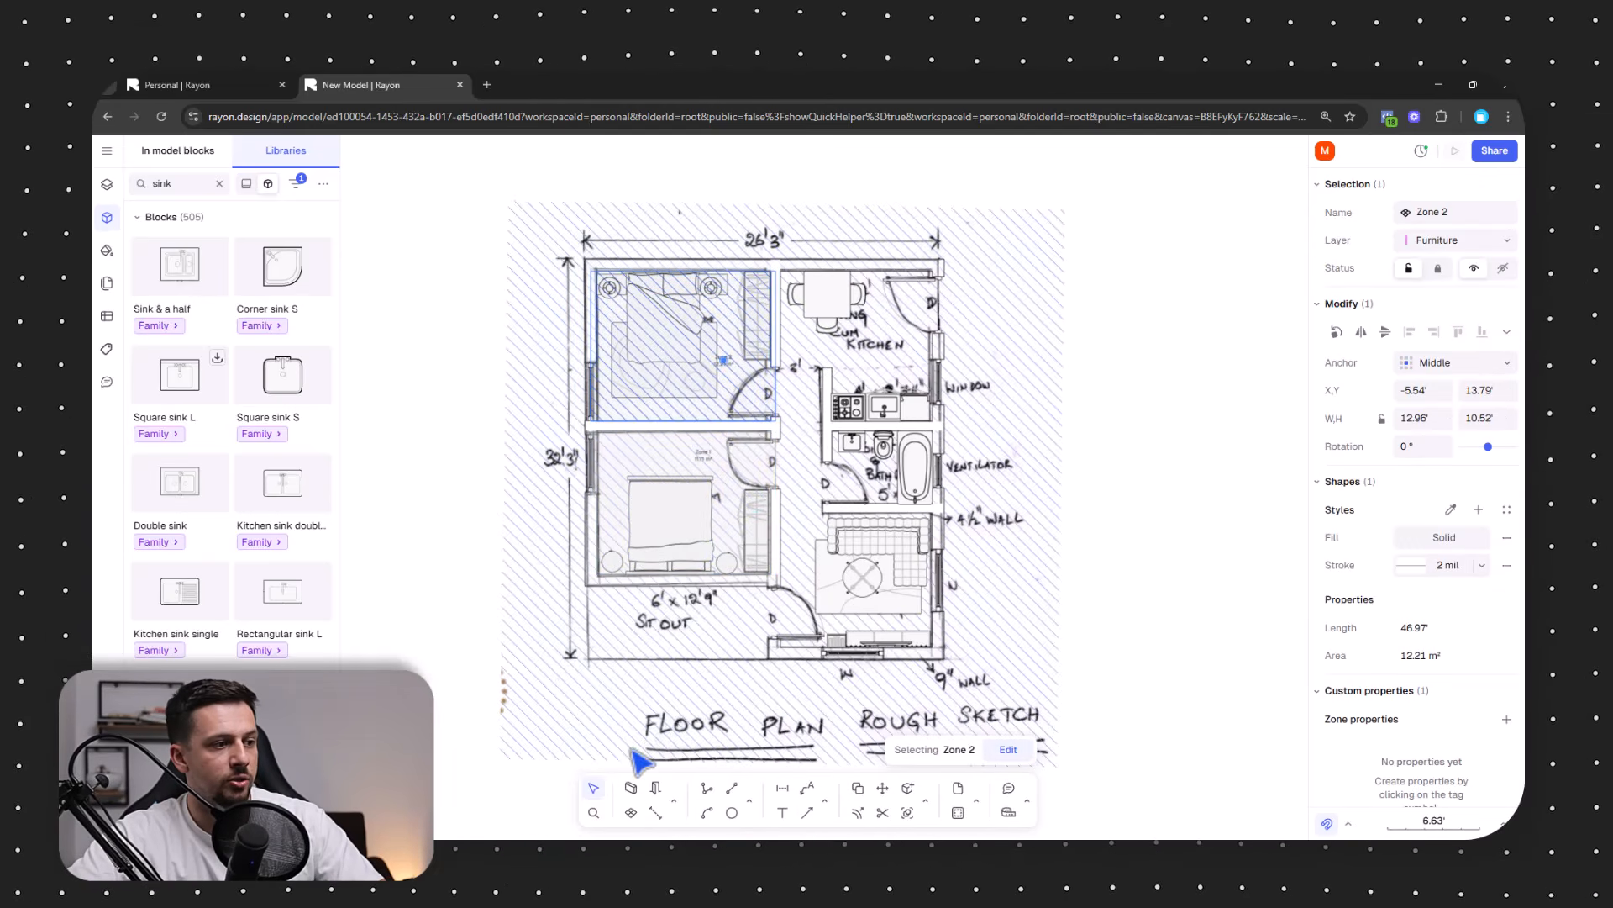
Create a zone in the bathroom from its enclosing walls.
click(635, 817)
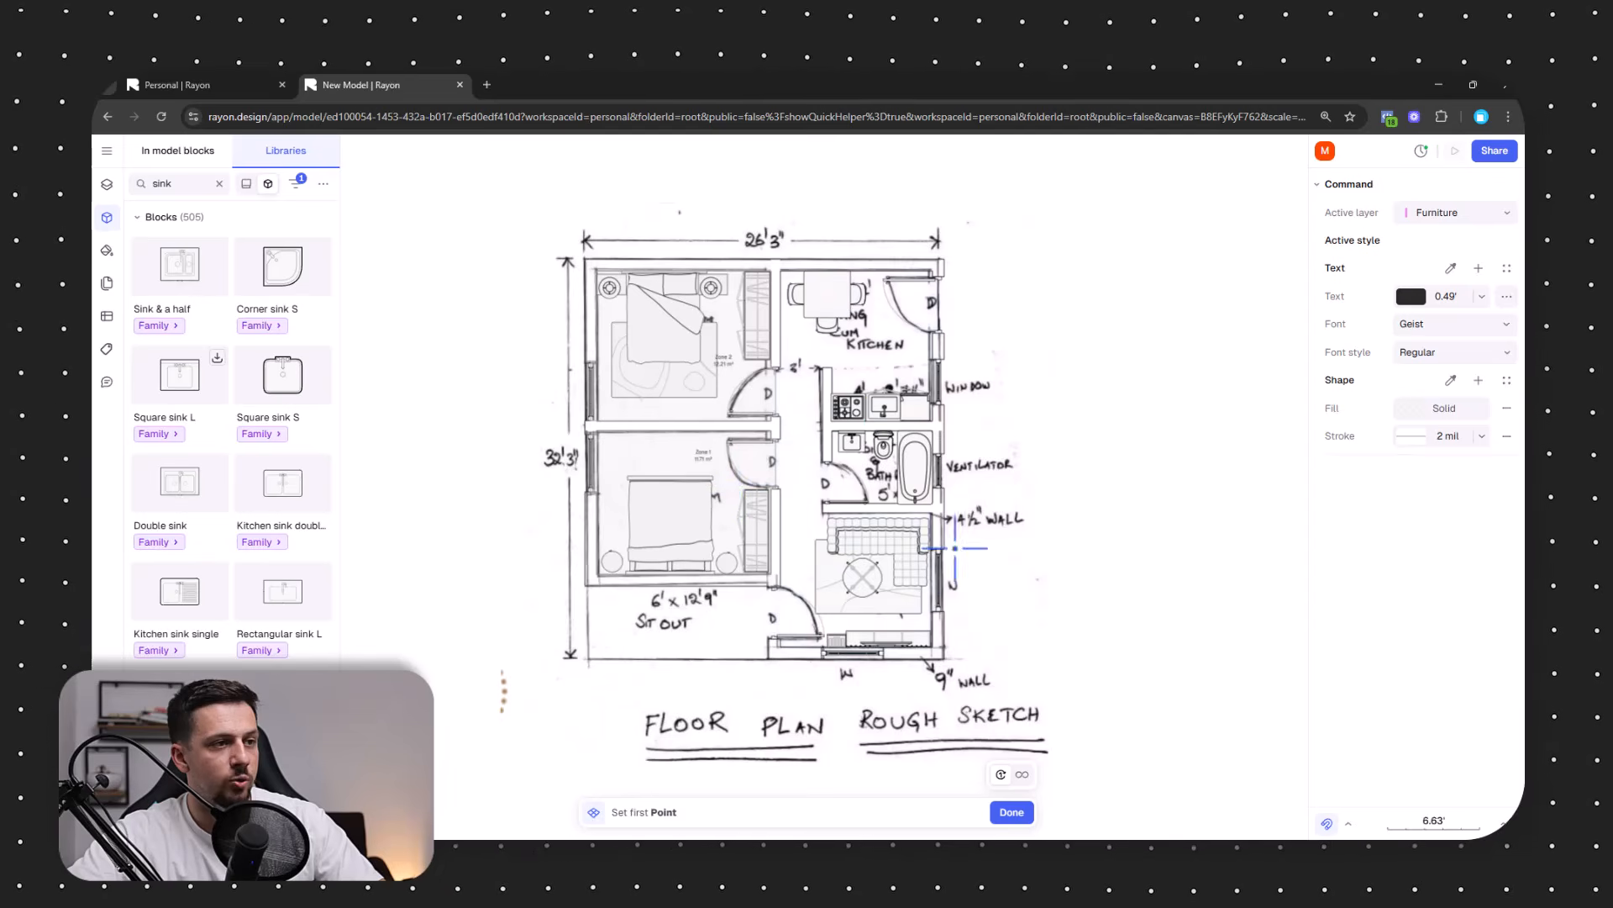
scroll(903, 458, up, 5)
click(906, 443)
scroll(901, 336, down, 6)
scroll(866, 424, up, 2)
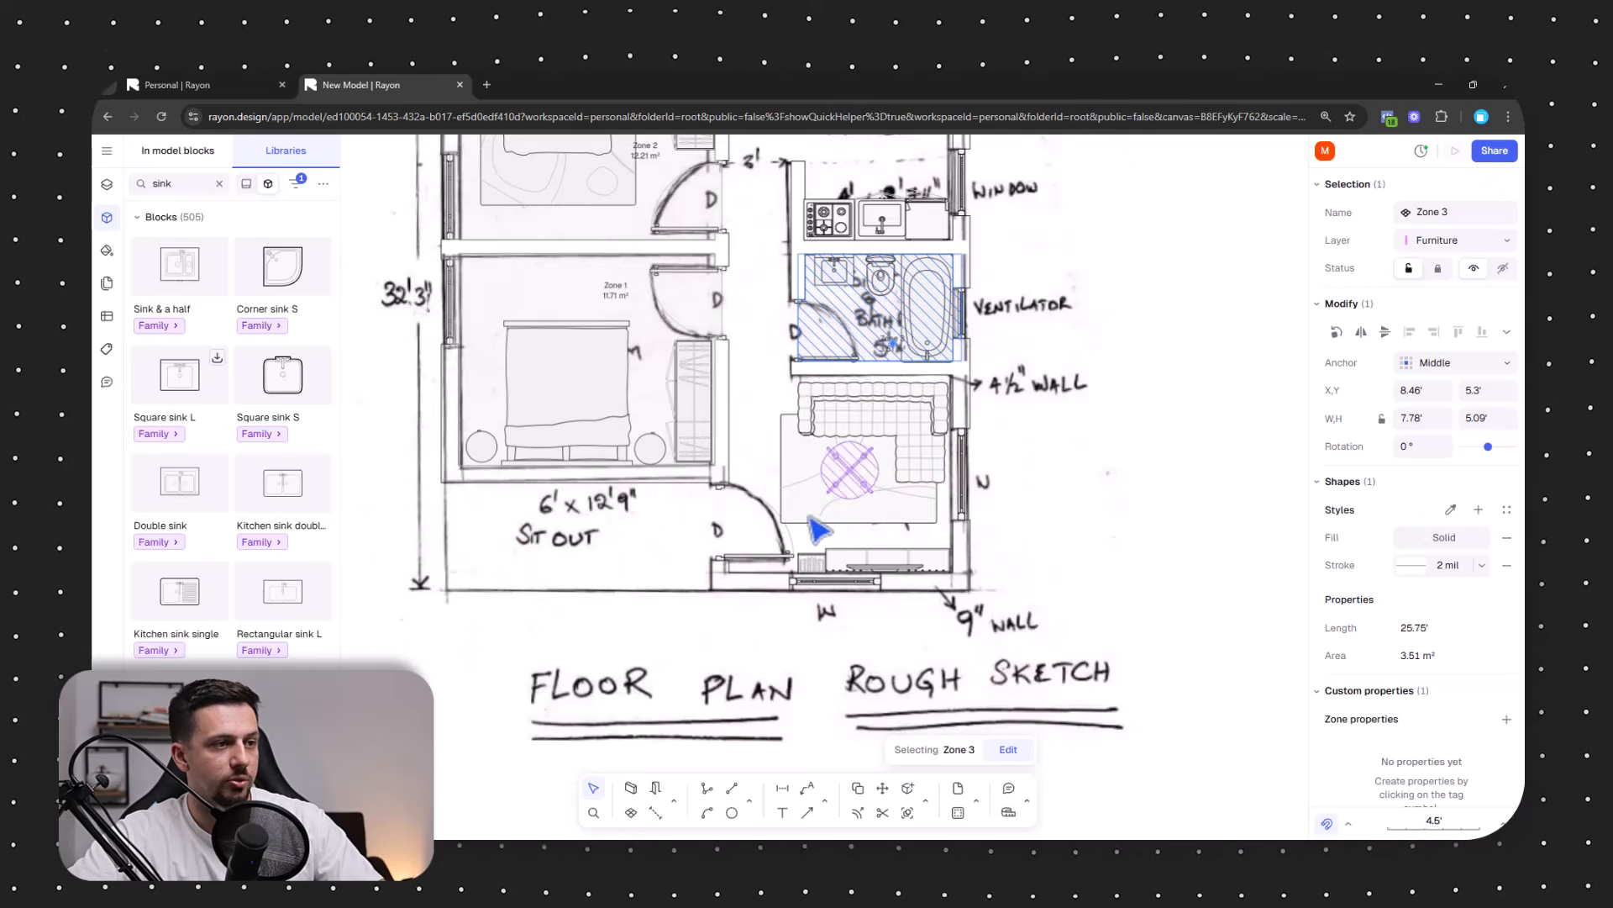
middle_drag(820, 528, 825, 641)
scroll(874, 313, down, 3)
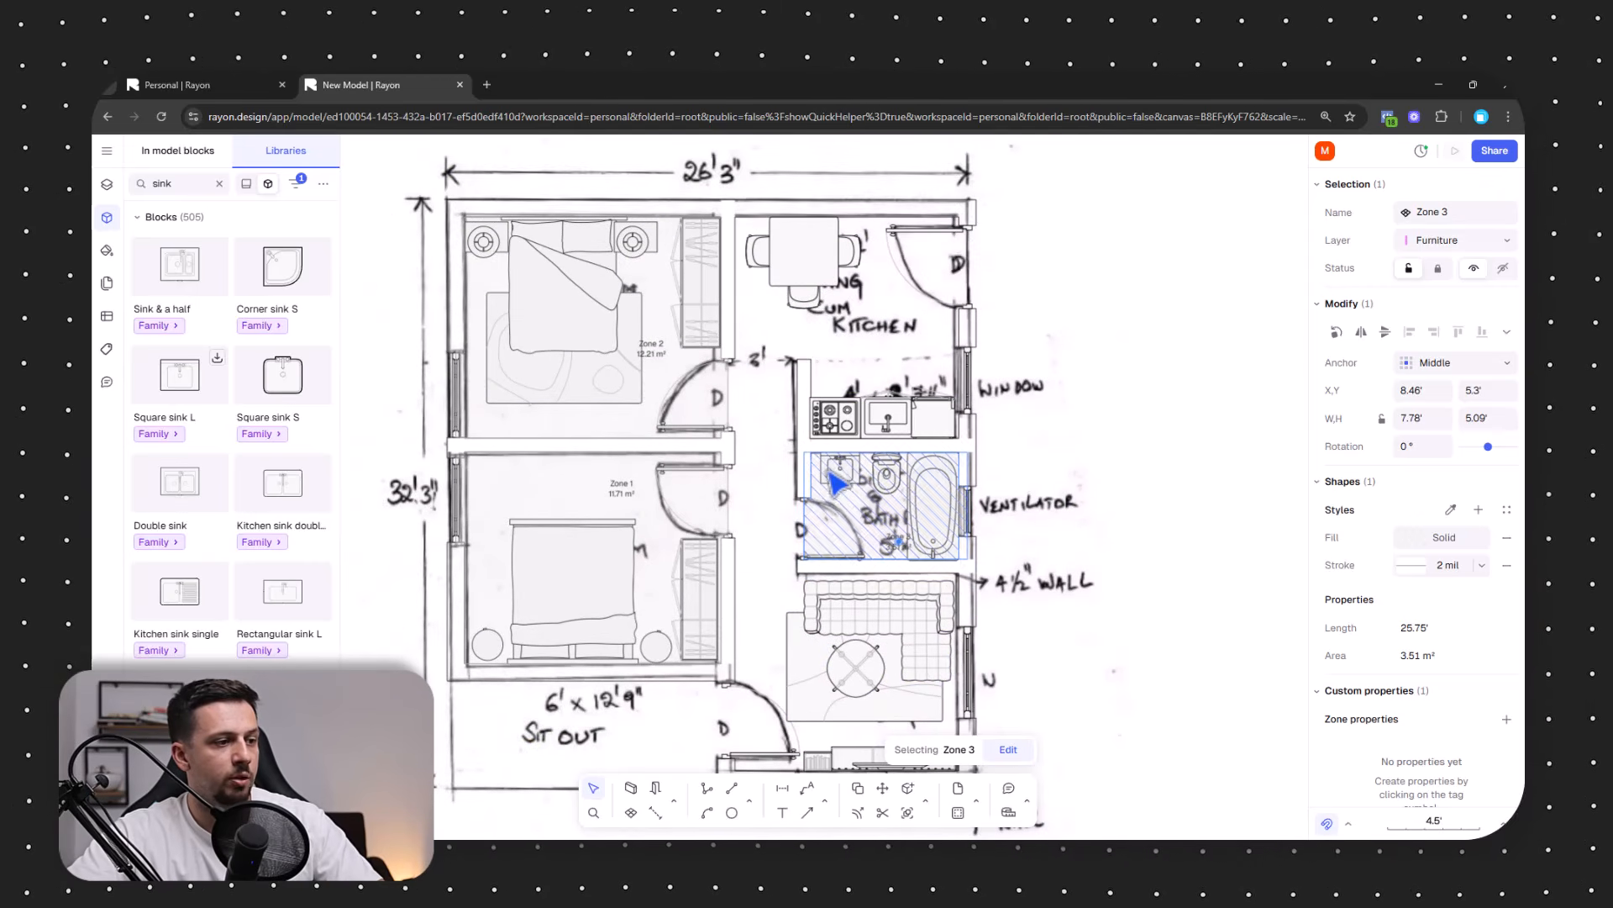
Draw a rectangular zone about 10.67' by 9.42' over the living room, following its inner wall corners.
click(631, 812)
scroll(795, 488, up, 3)
scroll(720, 651, up, 5)
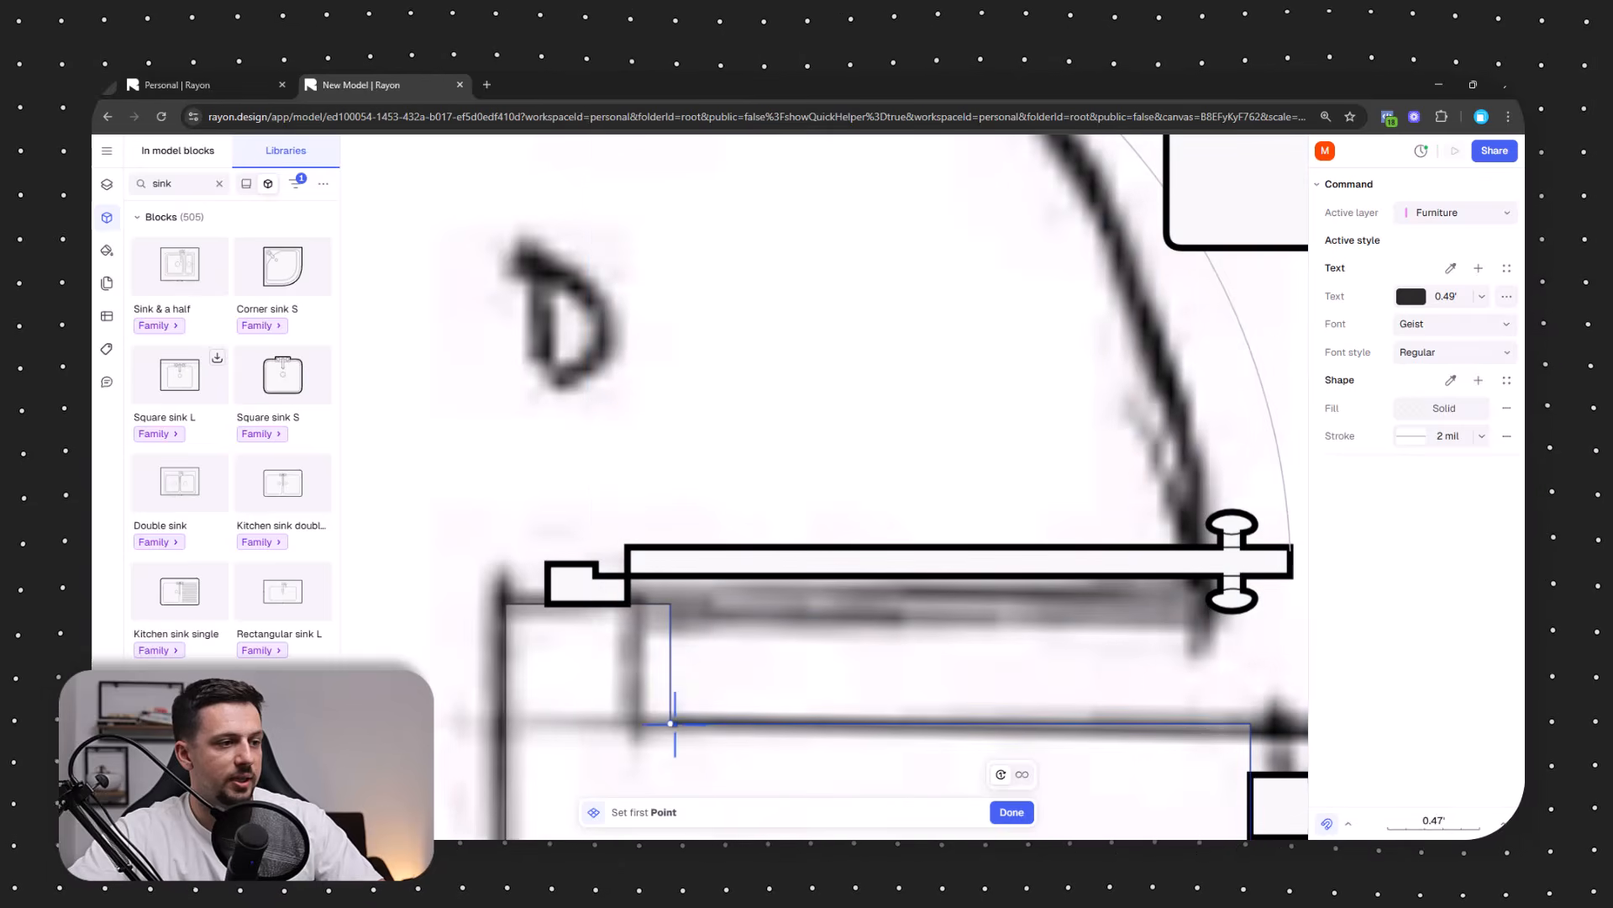
click(668, 720)
scroll(638, 673, down, 5)
scroll(918, 629, up, 5)
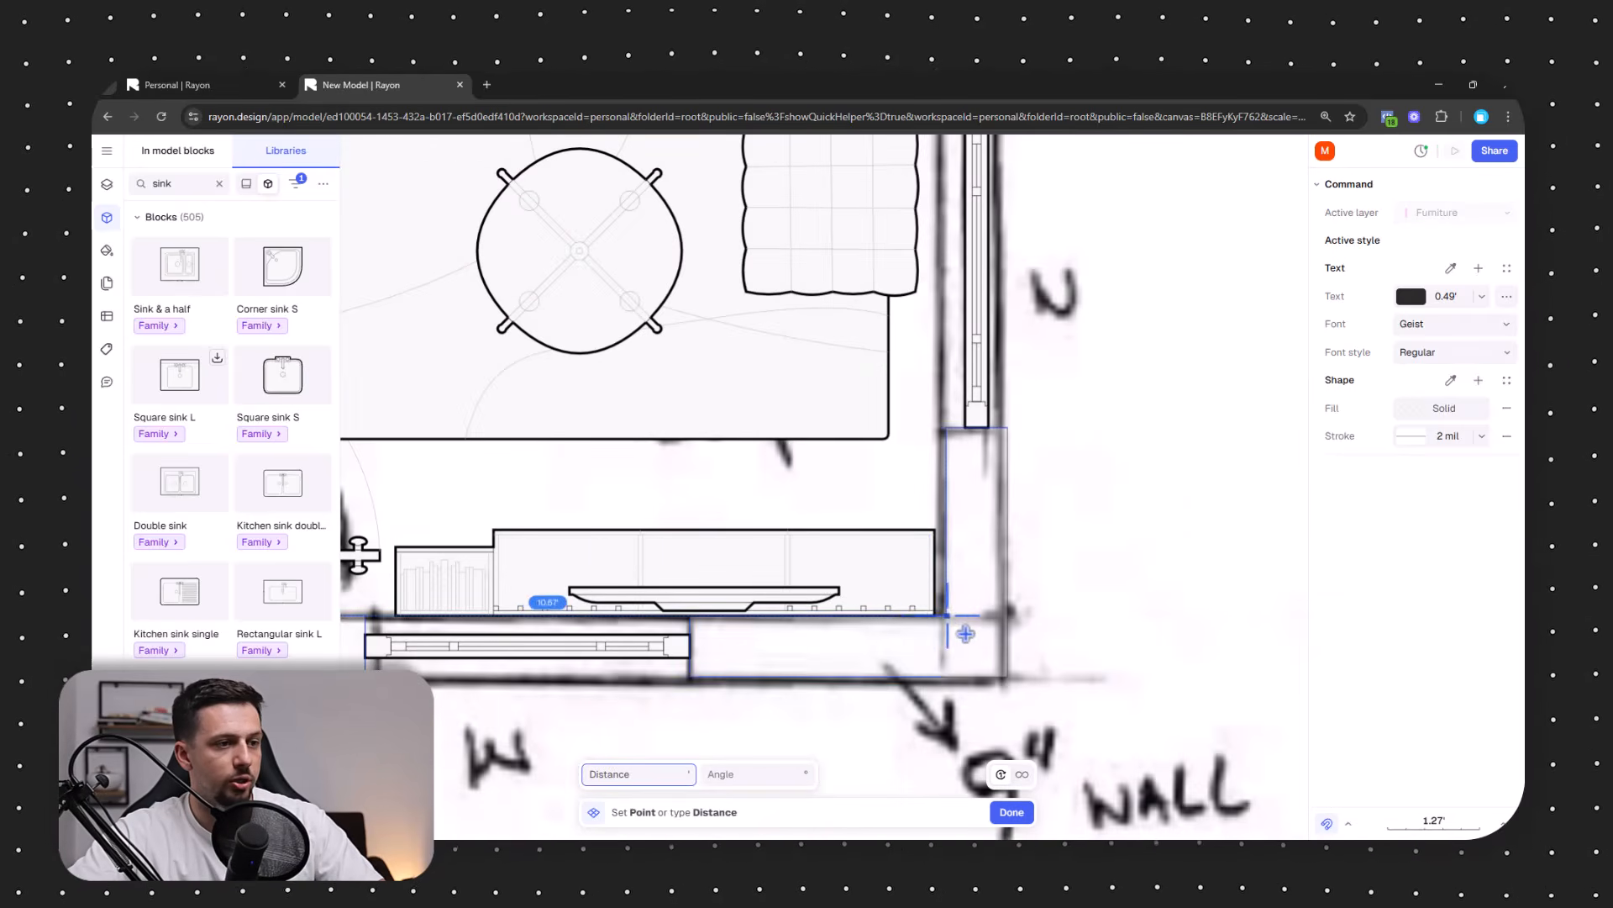
click(943, 614)
middle_drag(1026, 358, 1173, 794)
click(1147, 388)
scroll(1126, 378, down, 5)
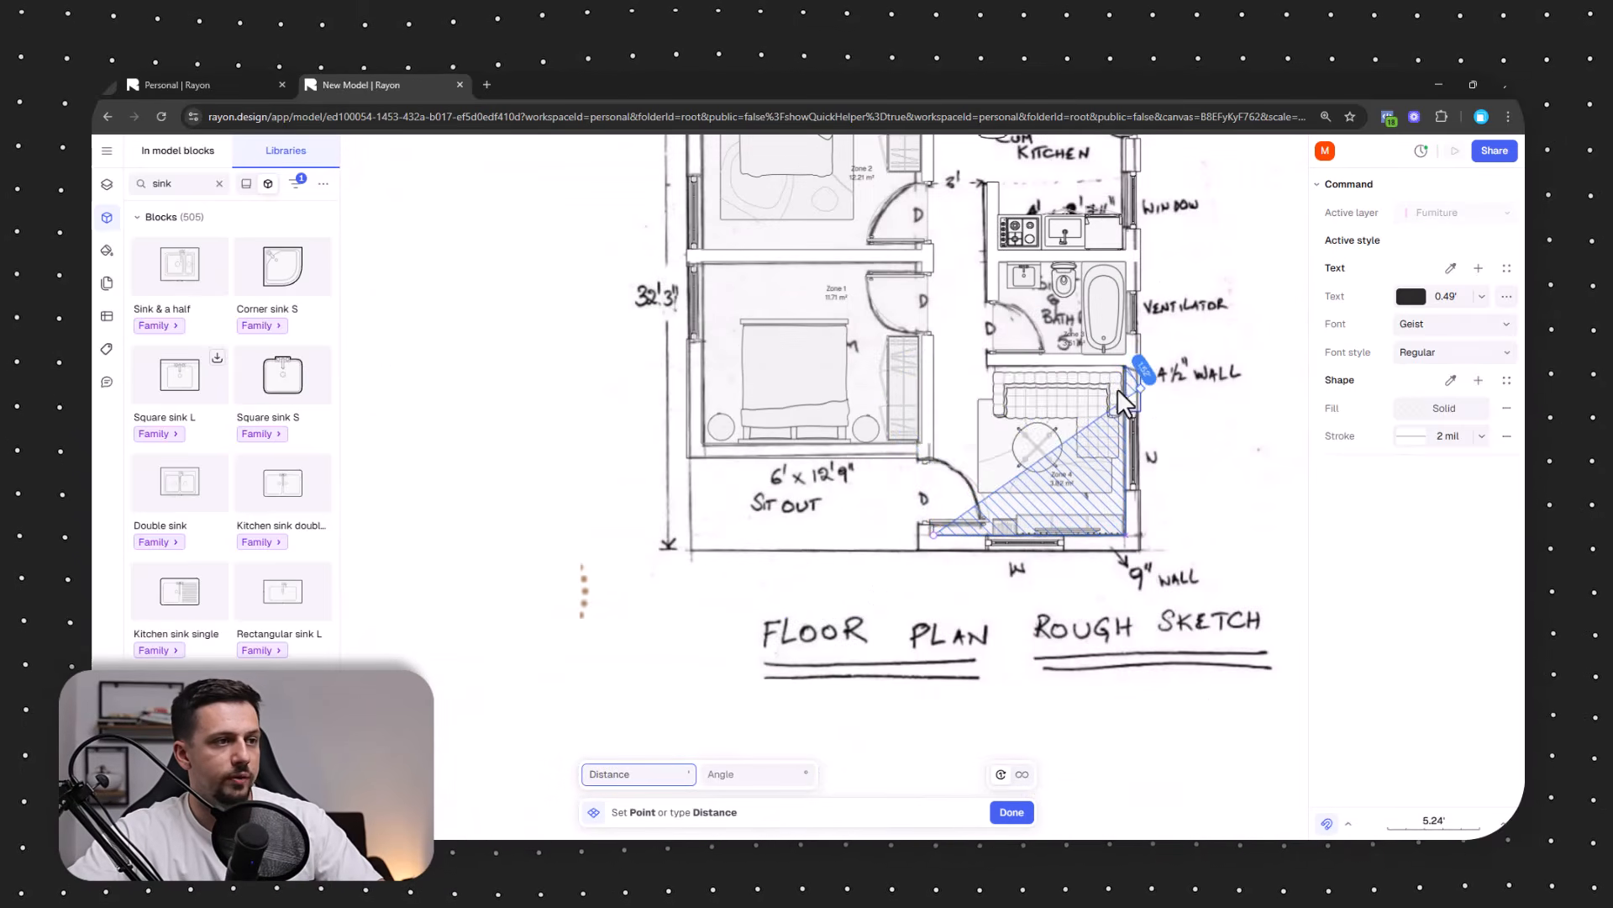
click(935, 368)
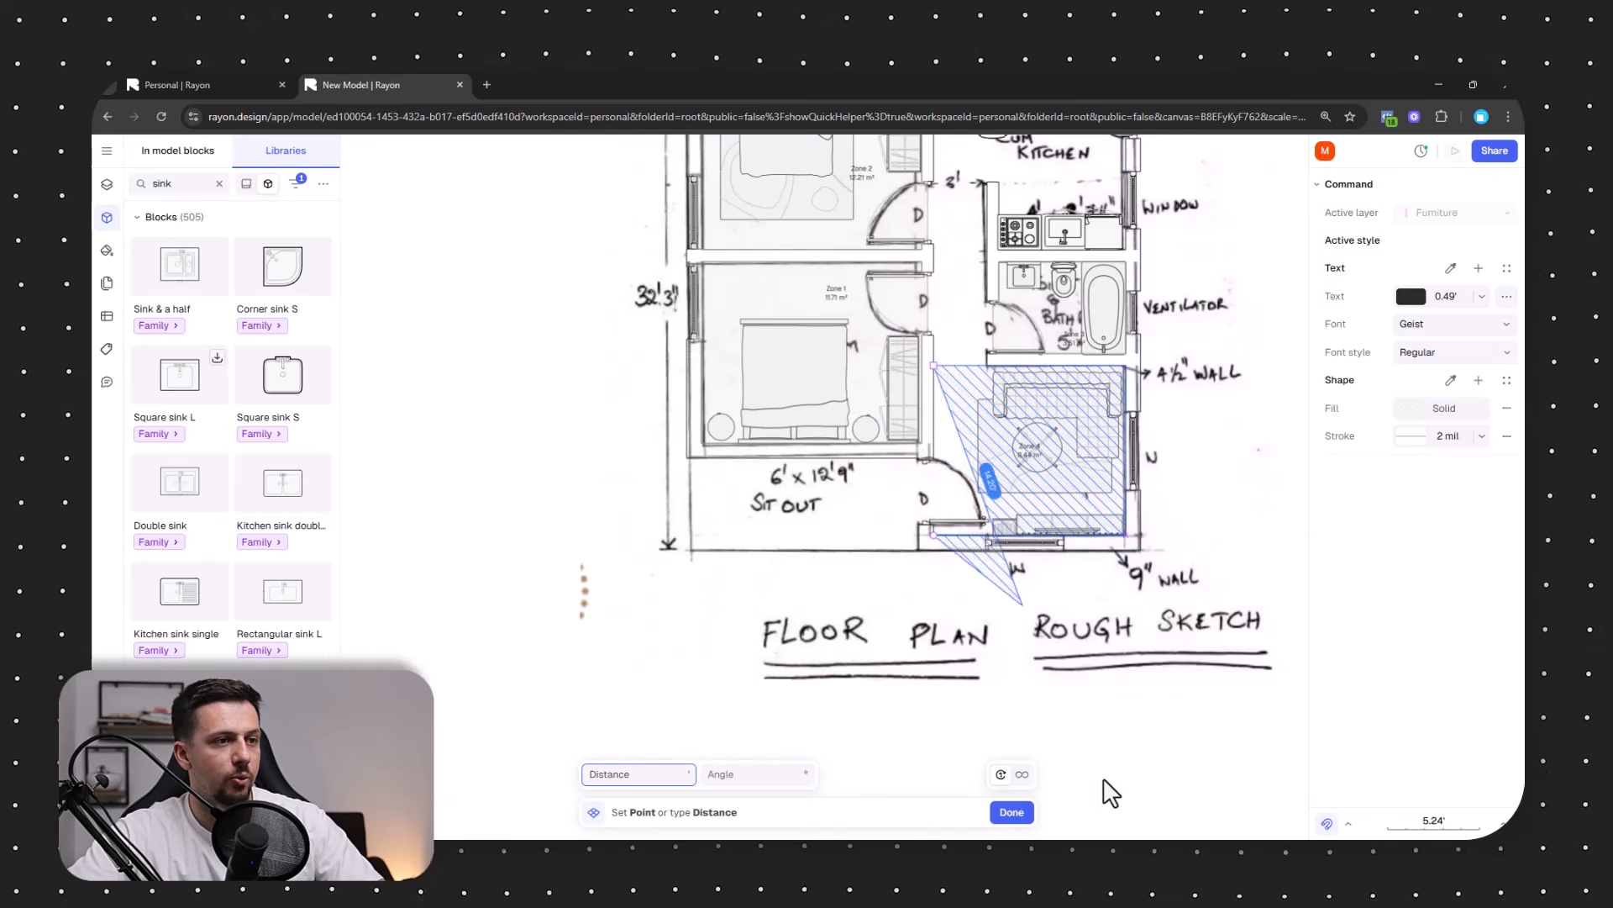
click(1012, 811)
Outline a zone over the hallway between the bedrooms and the bathroom, from the living room zone up to the kitchen opening.
scroll(1006, 281, up, 4)
middle_drag(1002, 265, 958, 517)
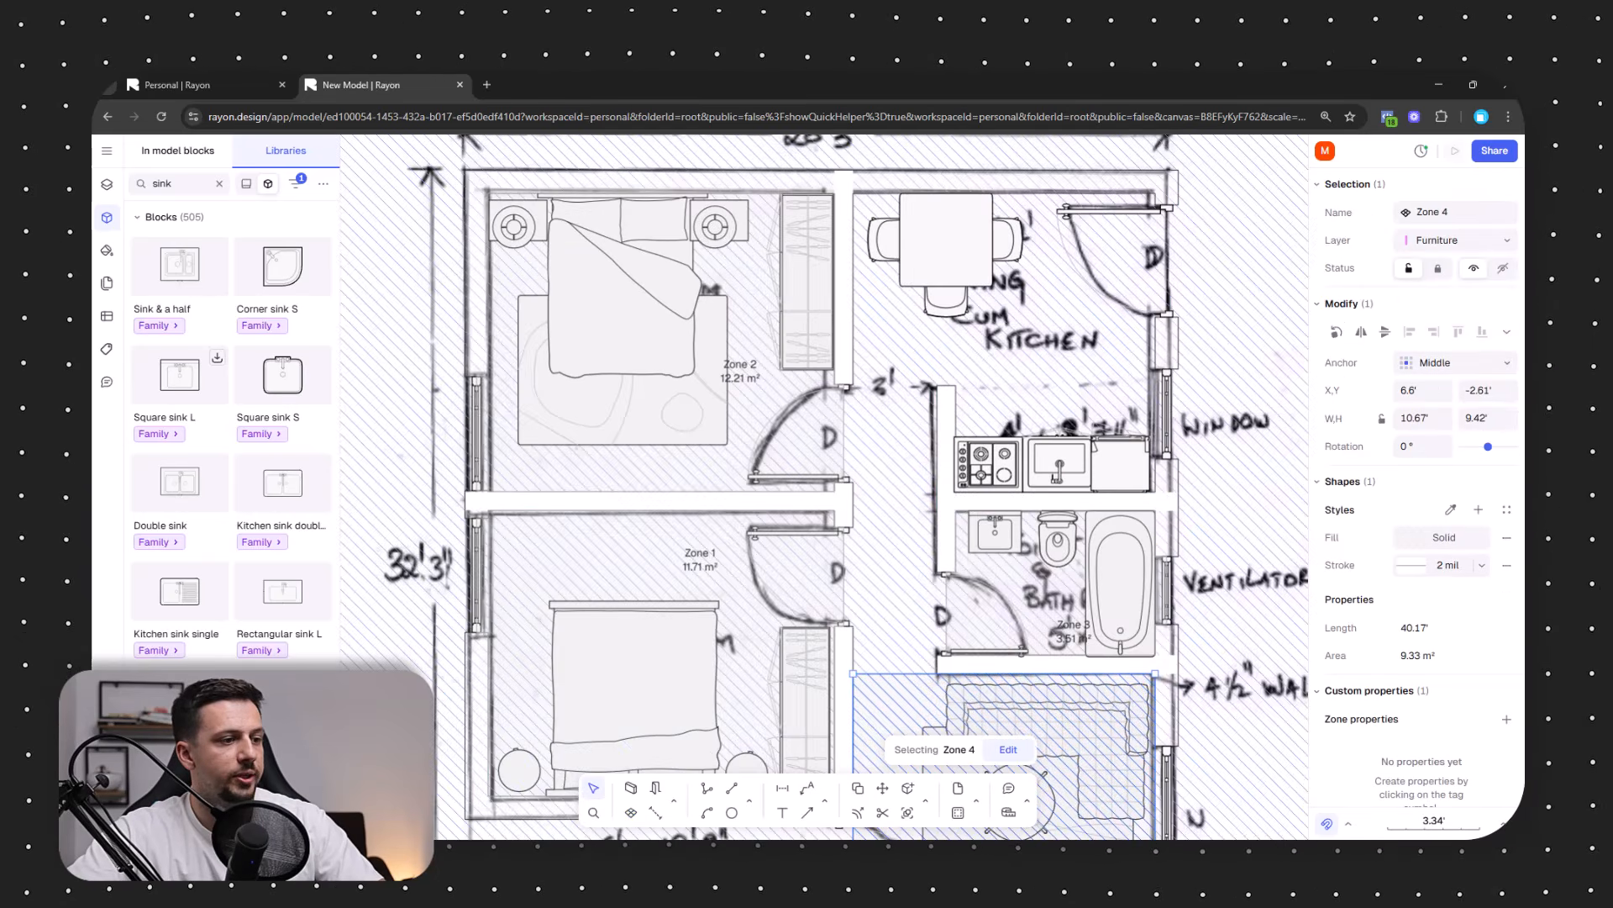
click(634, 814)
scroll(865, 678, up, 4)
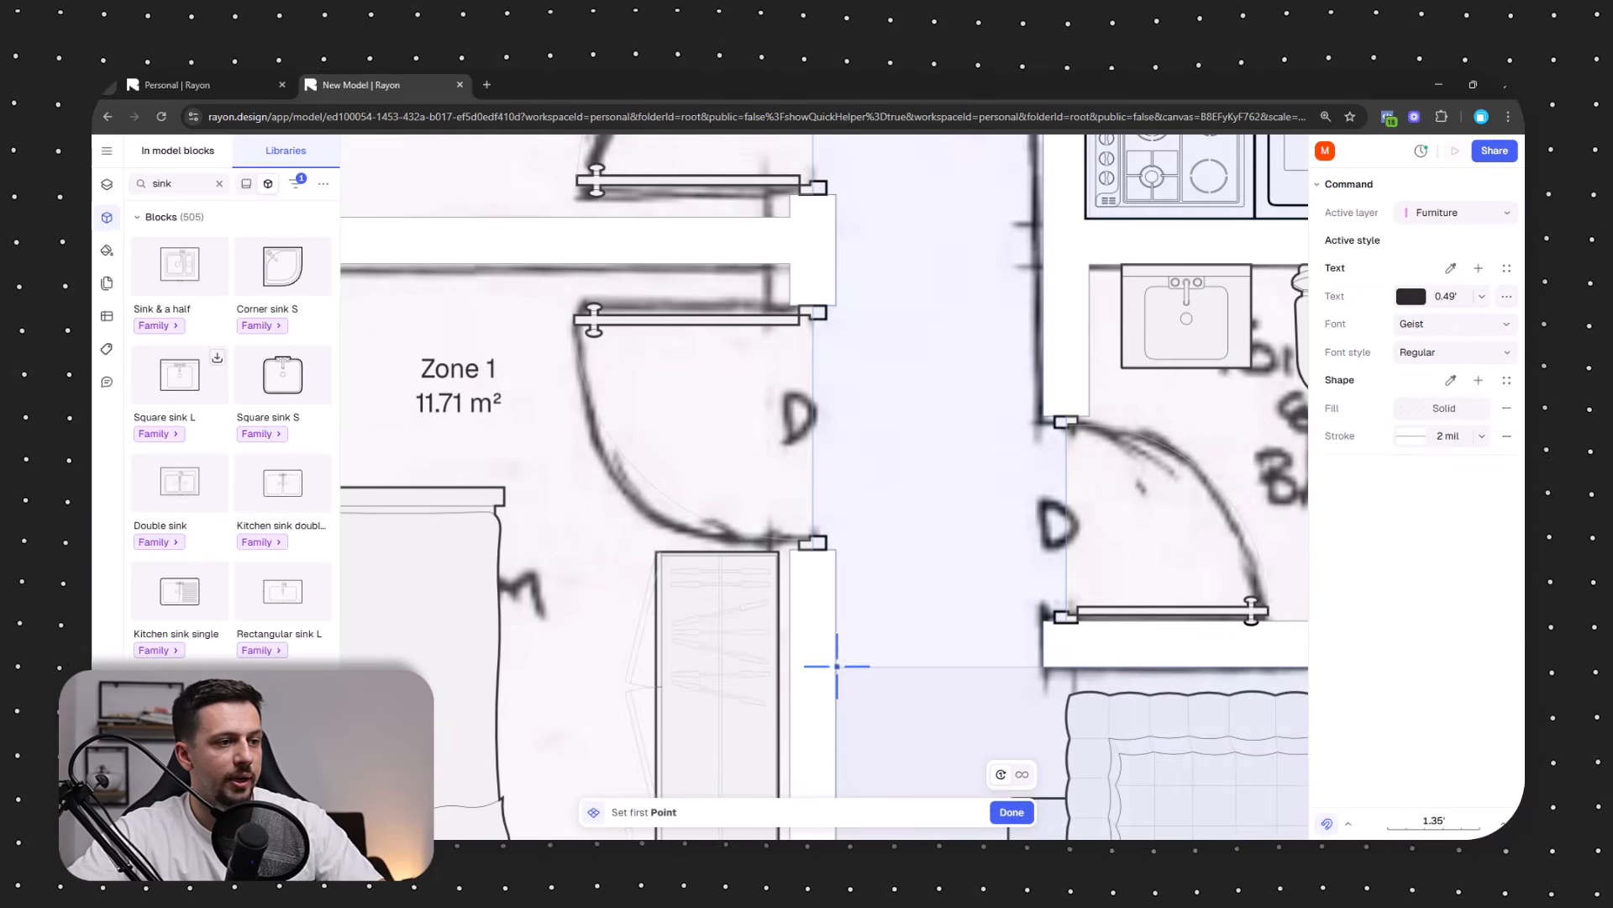
click(836, 666)
click(1042, 666)
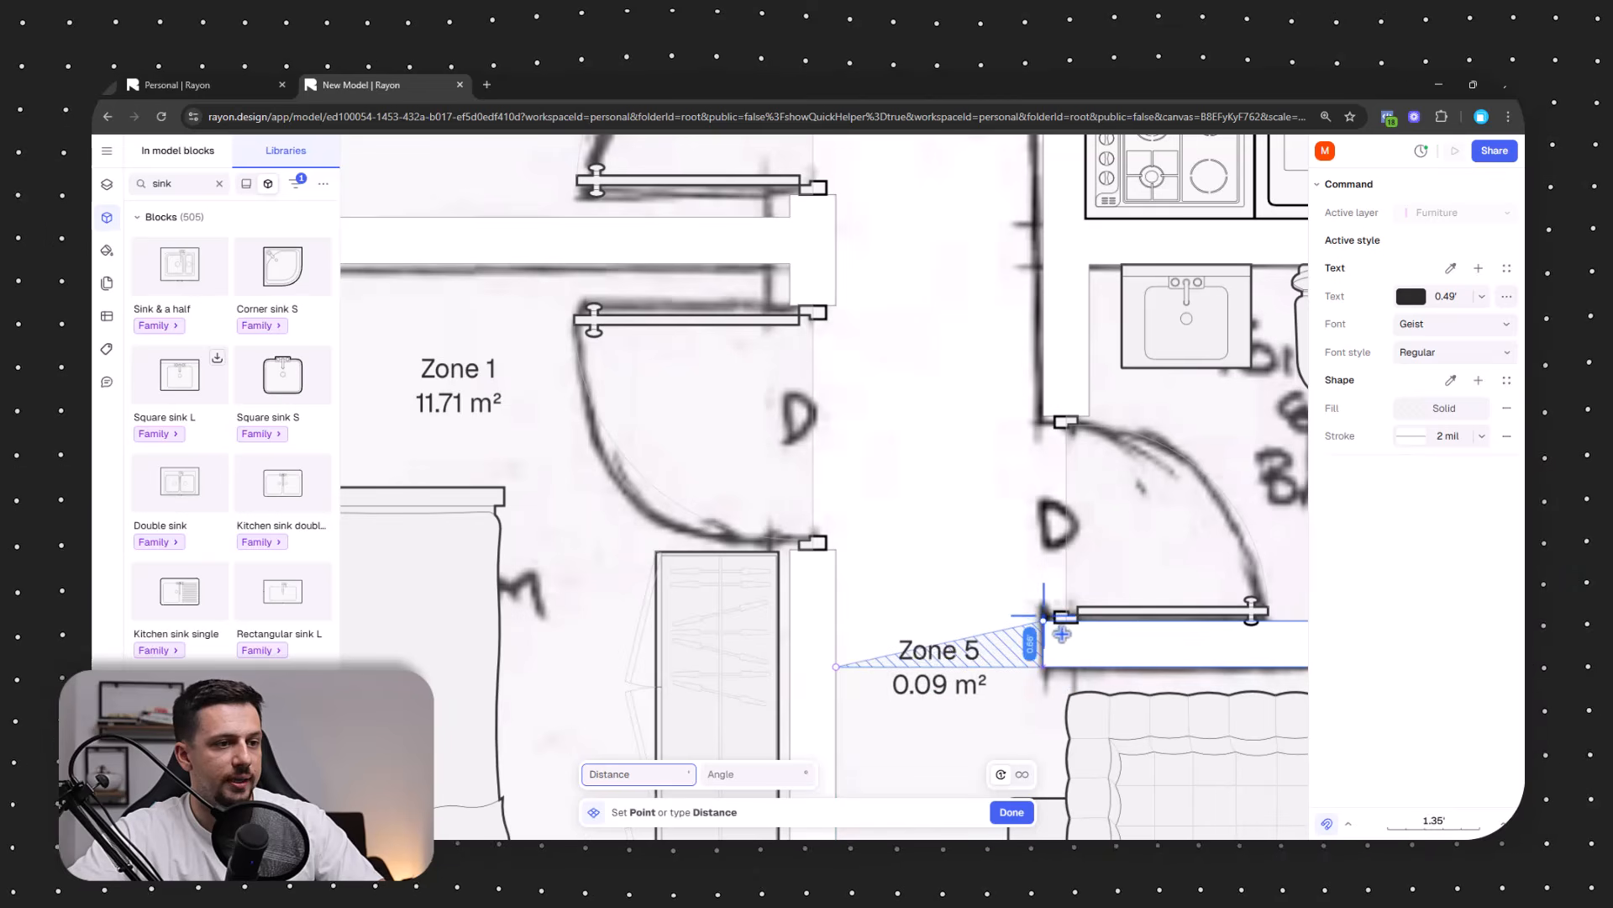
click(1060, 603)
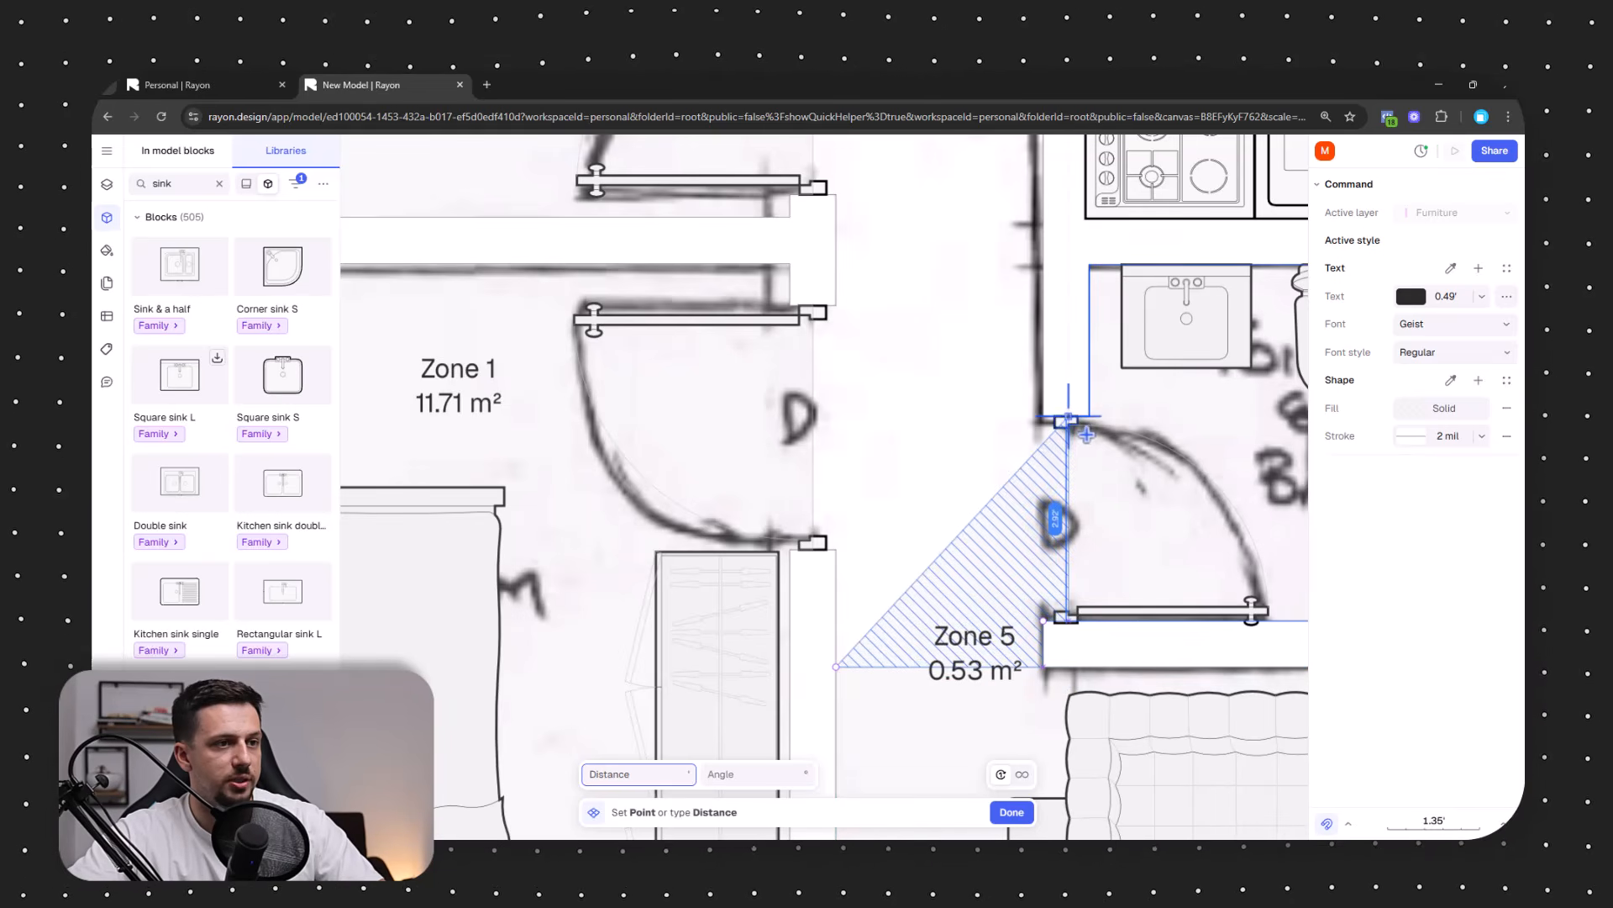
scroll(1084, 412, up, 5)
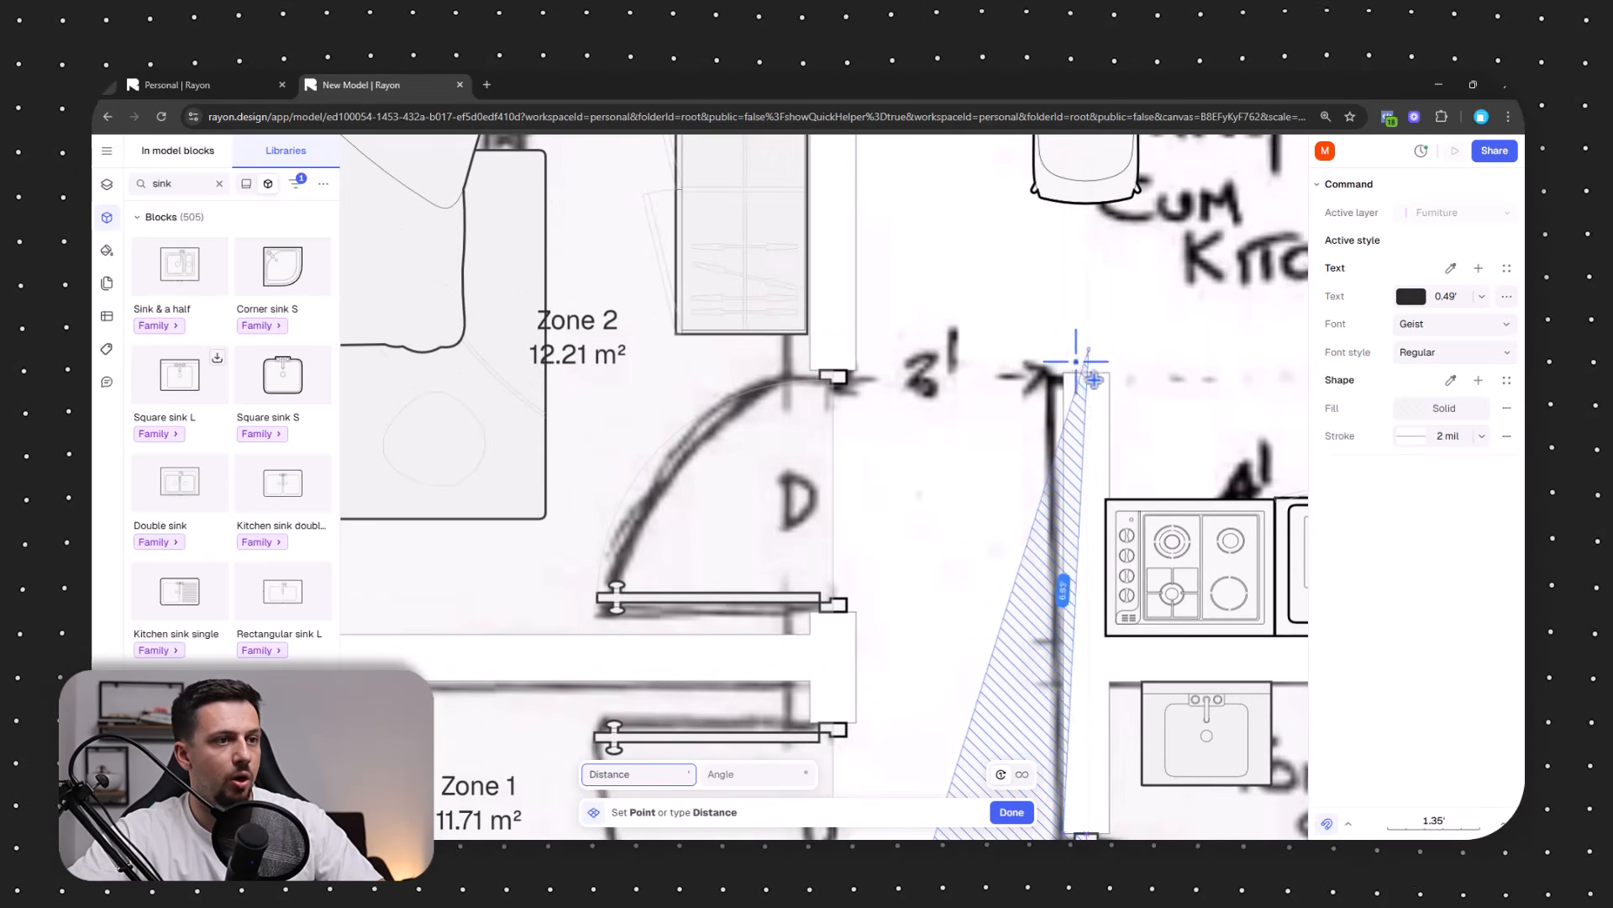
click(1063, 373)
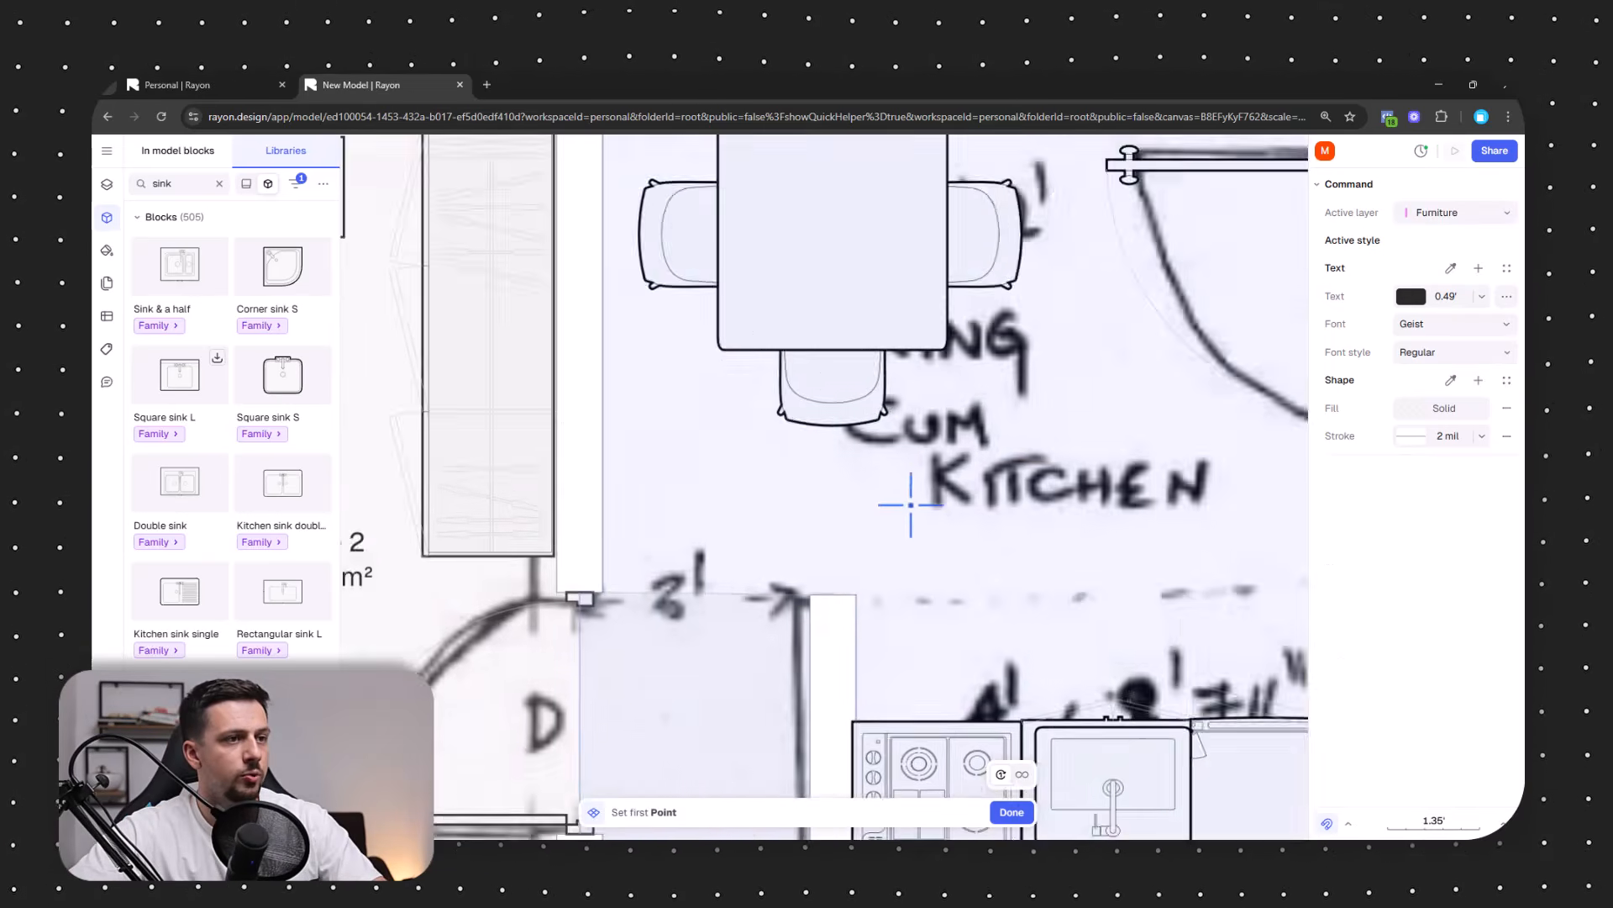
Outline a zone about 10.67' by 10.54' over the kitchen and dining area, ending at the hallway zone.
scroll(911, 505, down, 3)
scroll(835, 371, up, 5)
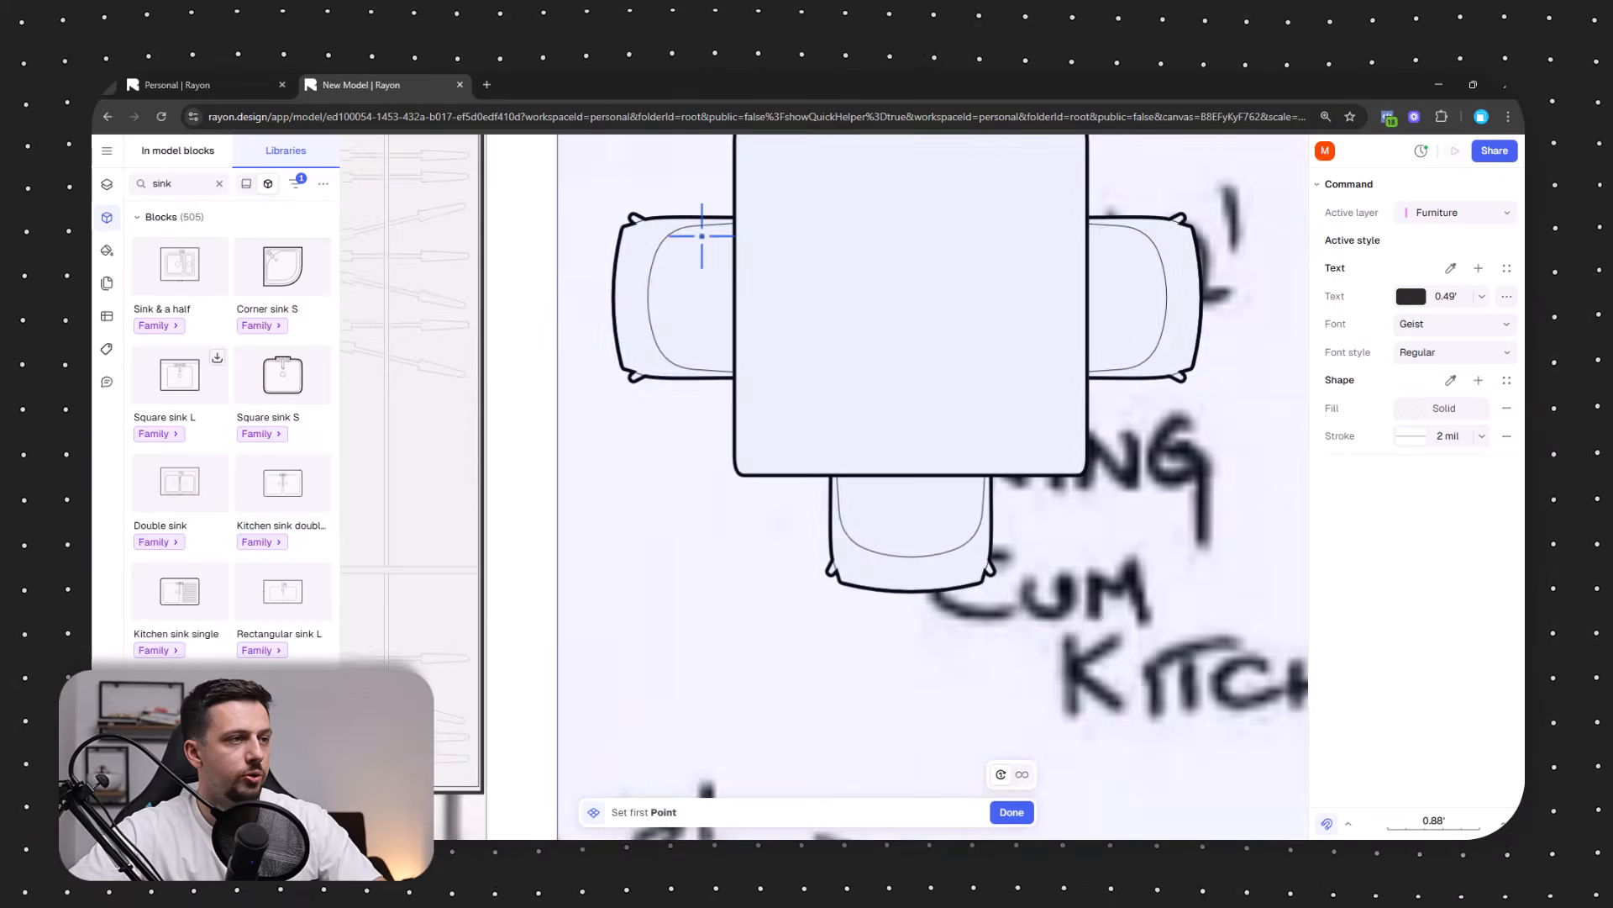
middle_drag(701, 236, 722, 528)
click(578, 409)
scroll(514, 380, down, 5)
scroll(794, 386, up, 2)
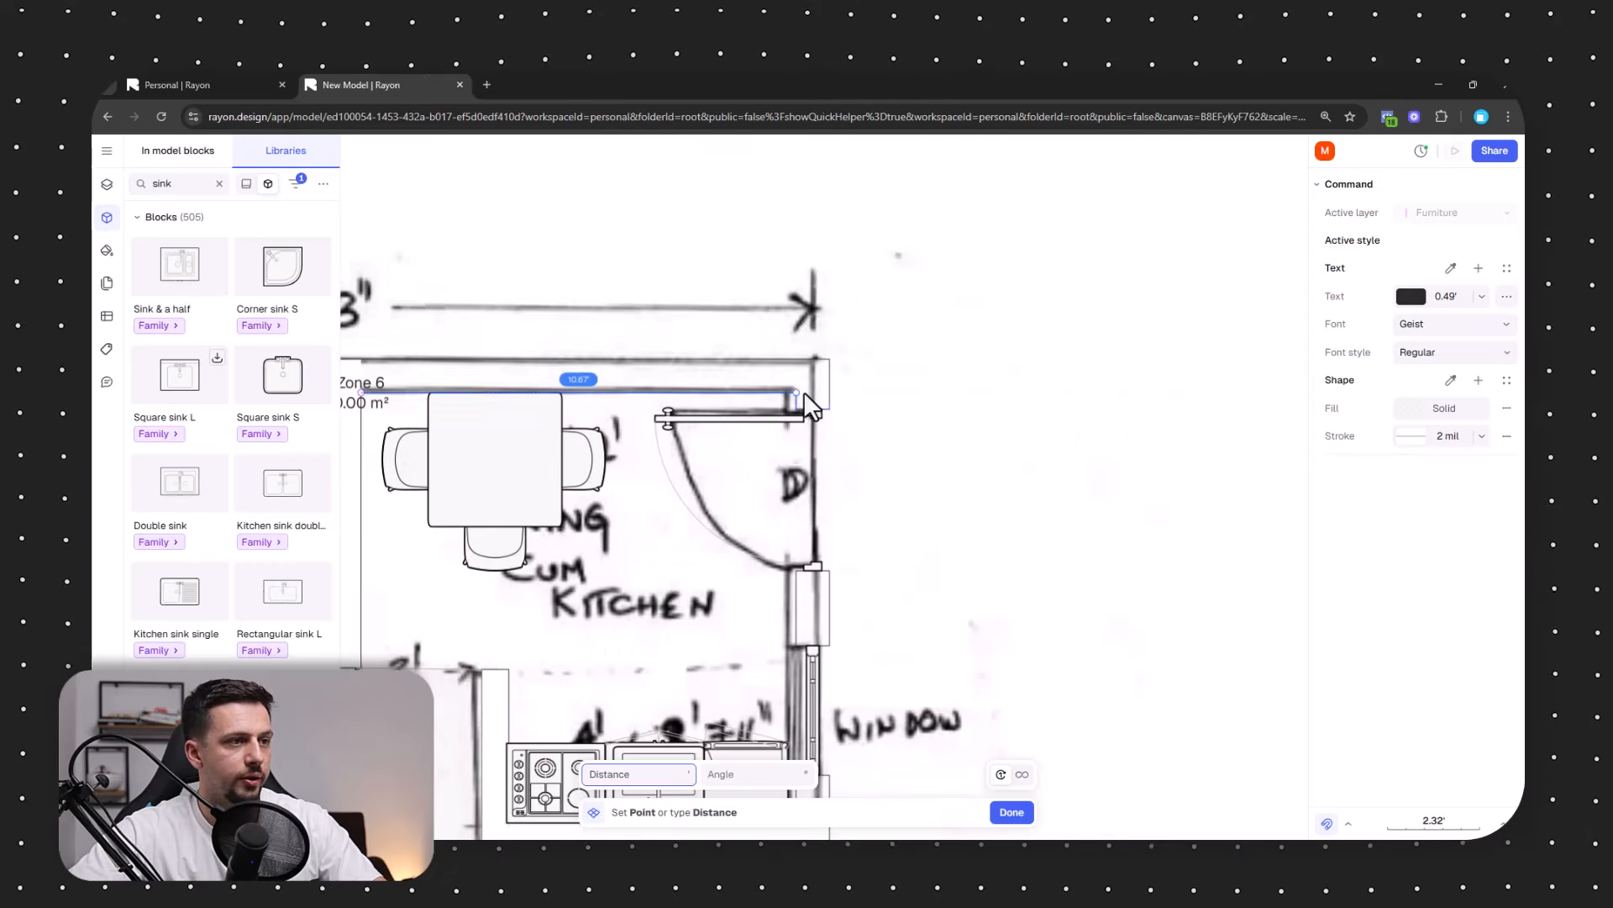
click(804, 394)
middle_drag(764, 745, 911, 461)
scroll(911, 474, up, 5)
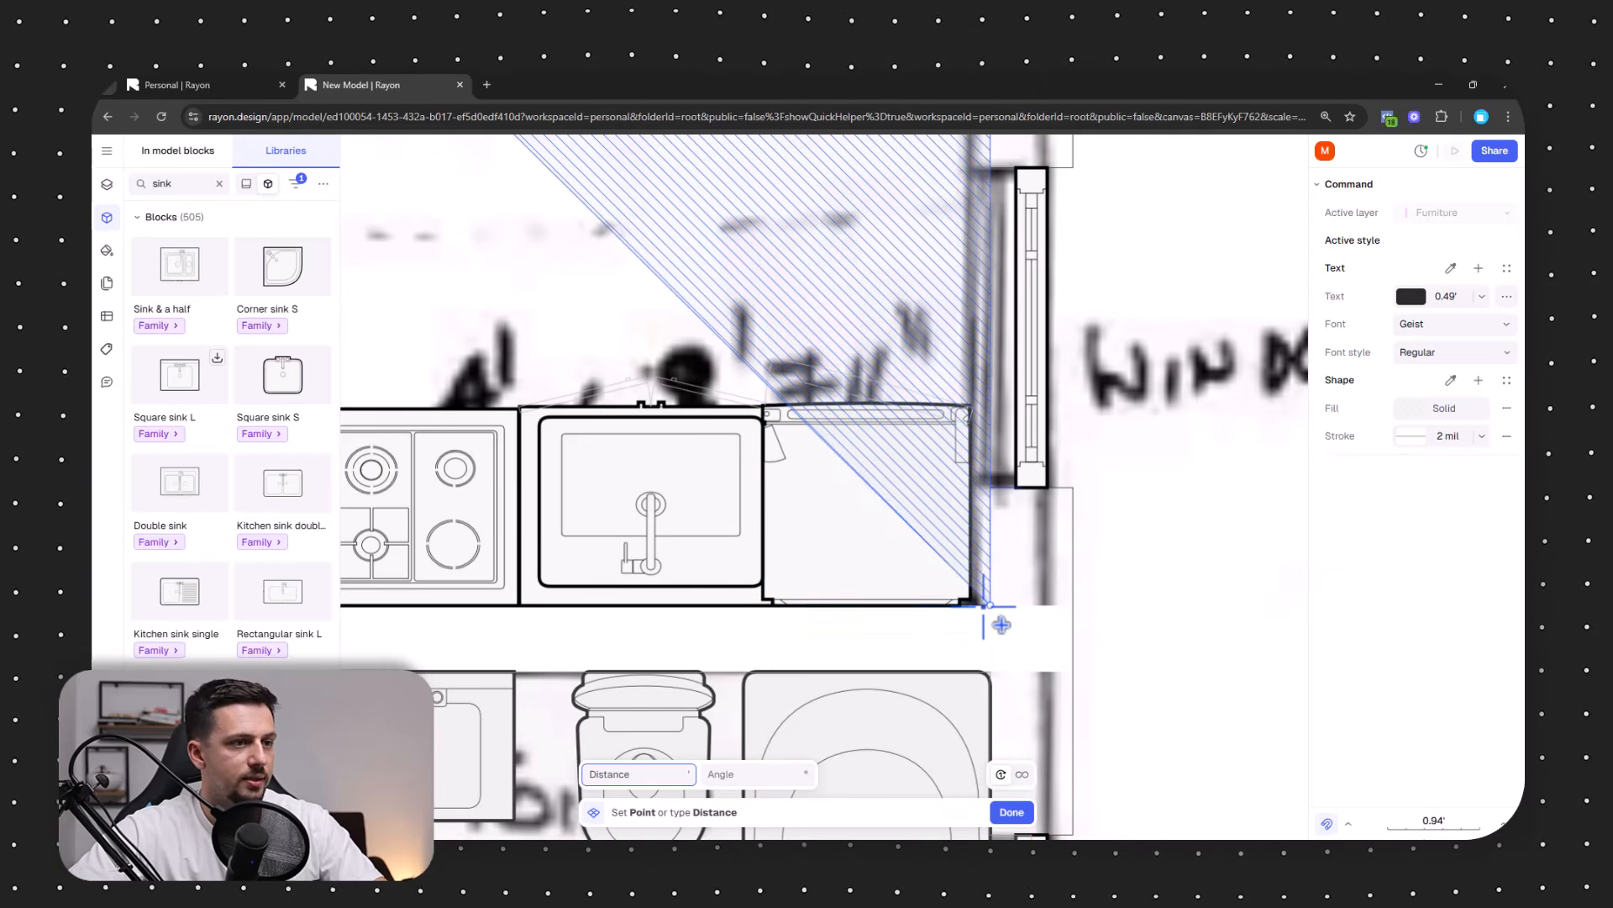
click(984, 606)
scroll(1117, 542, down, 4)
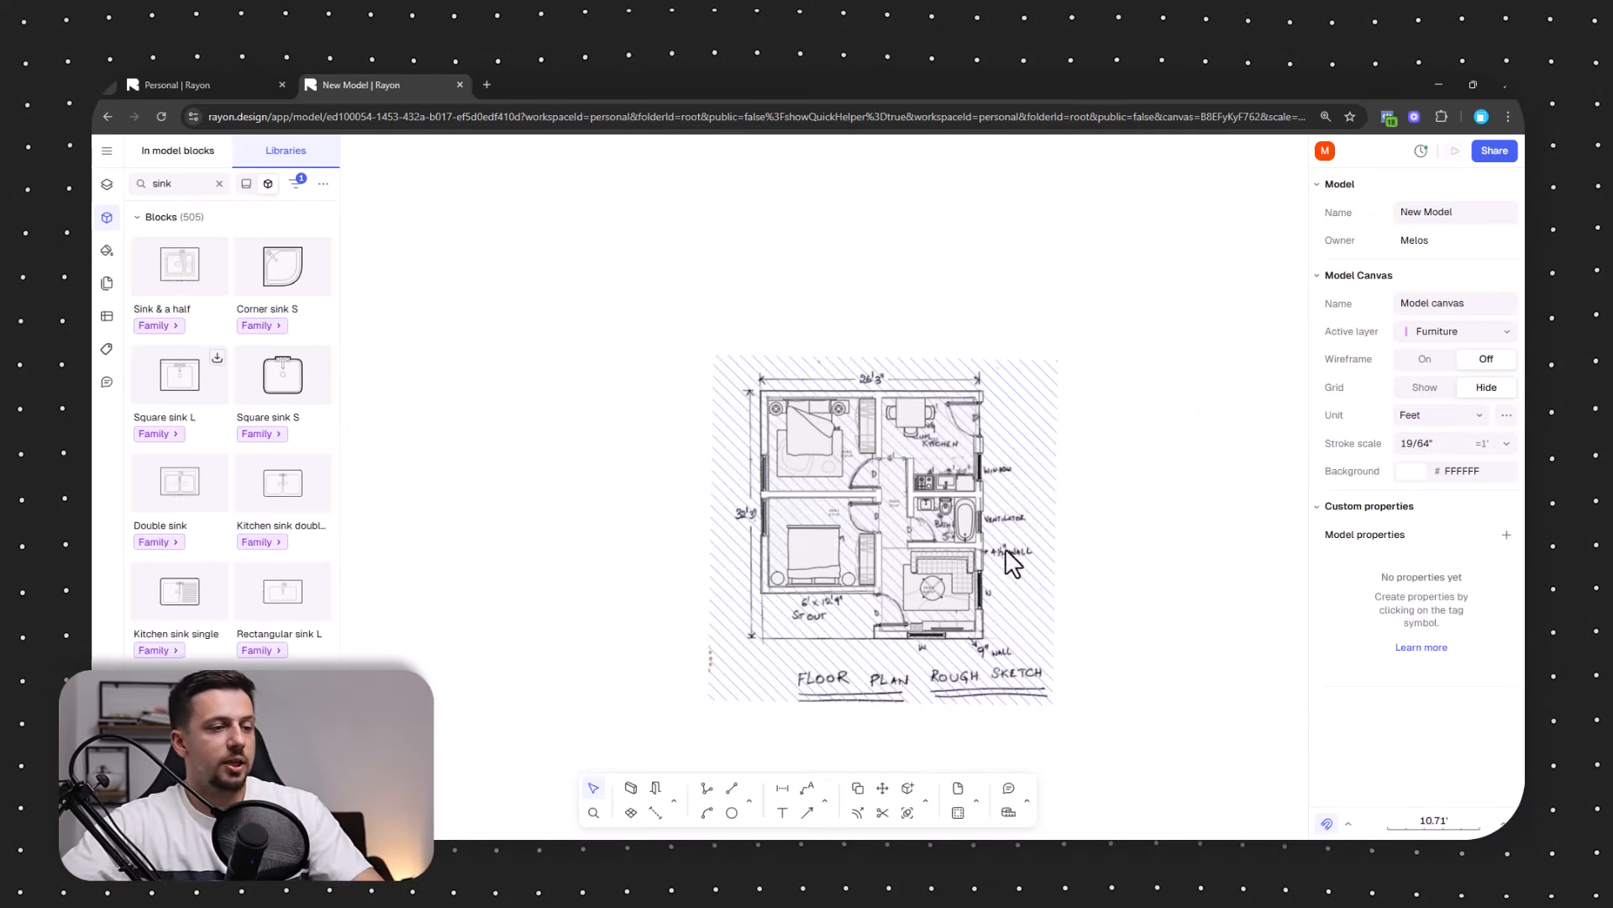
Hide the hand-drawn sketch image on the Default layer.
scroll(1038, 521, up, 4)
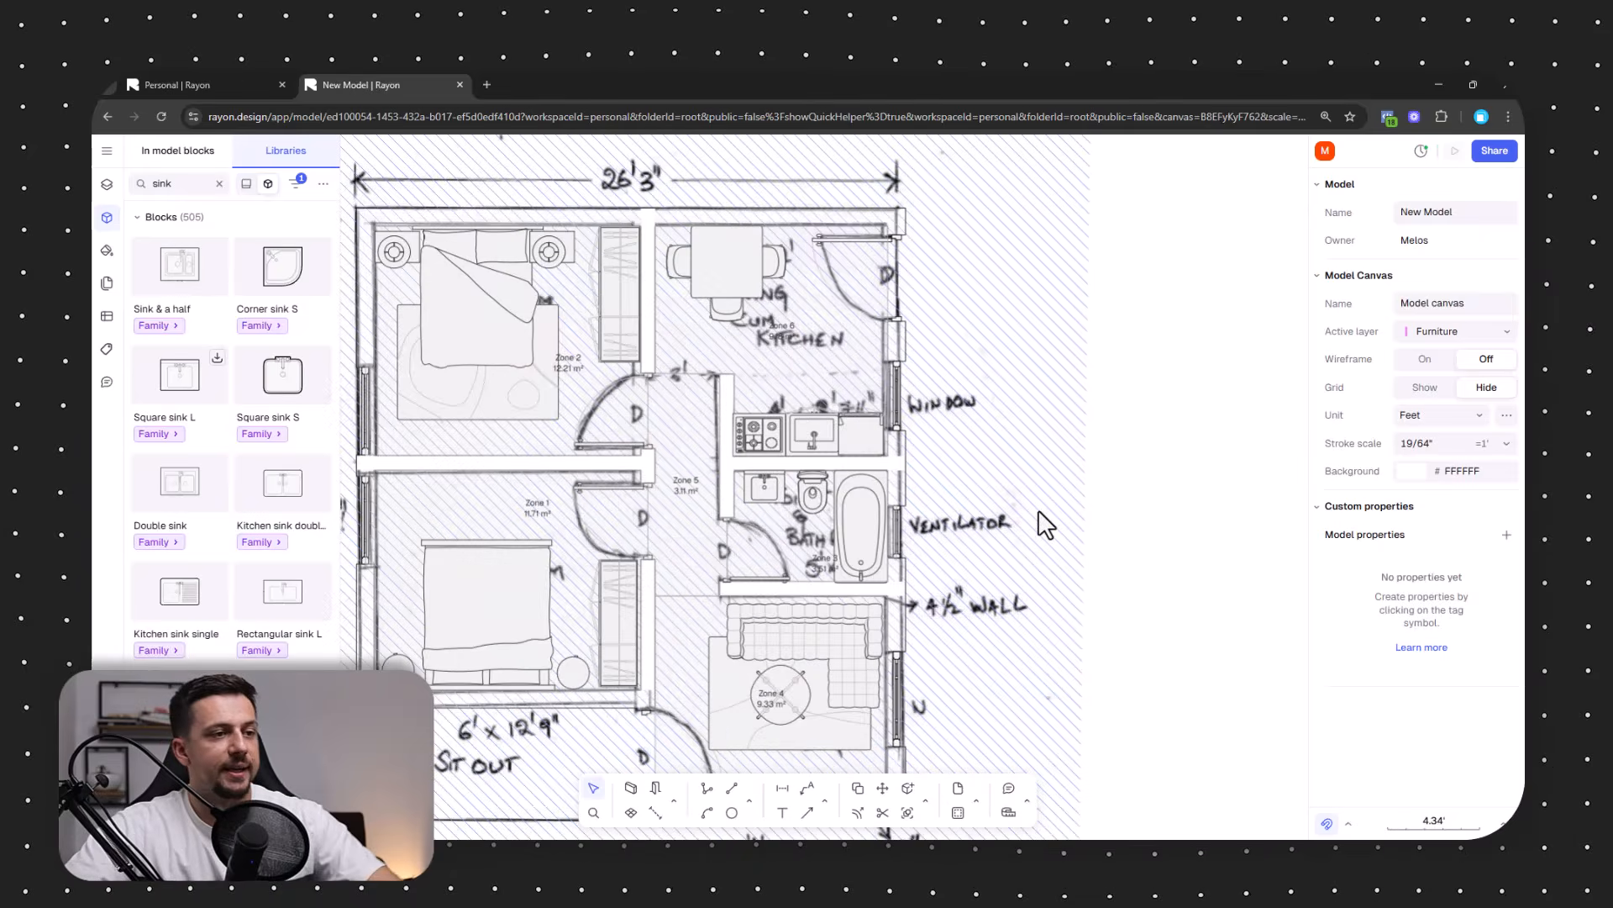
scroll(1047, 524, down, 3)
click(1060, 538)
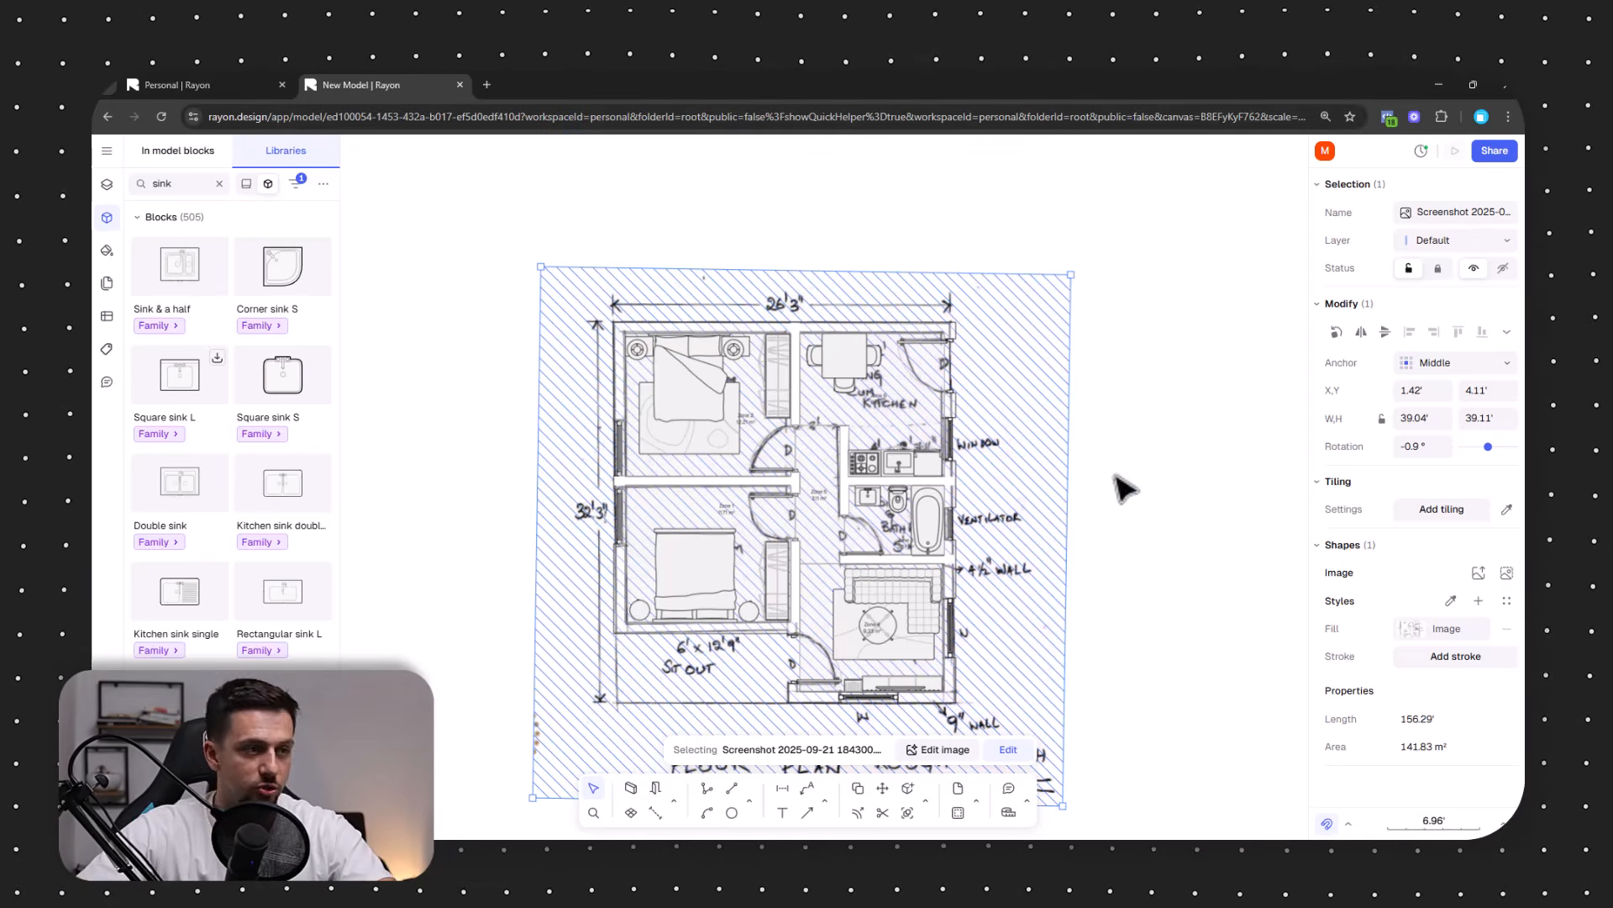
middle_drag(1097, 479, 1123, 338)
click(107, 184)
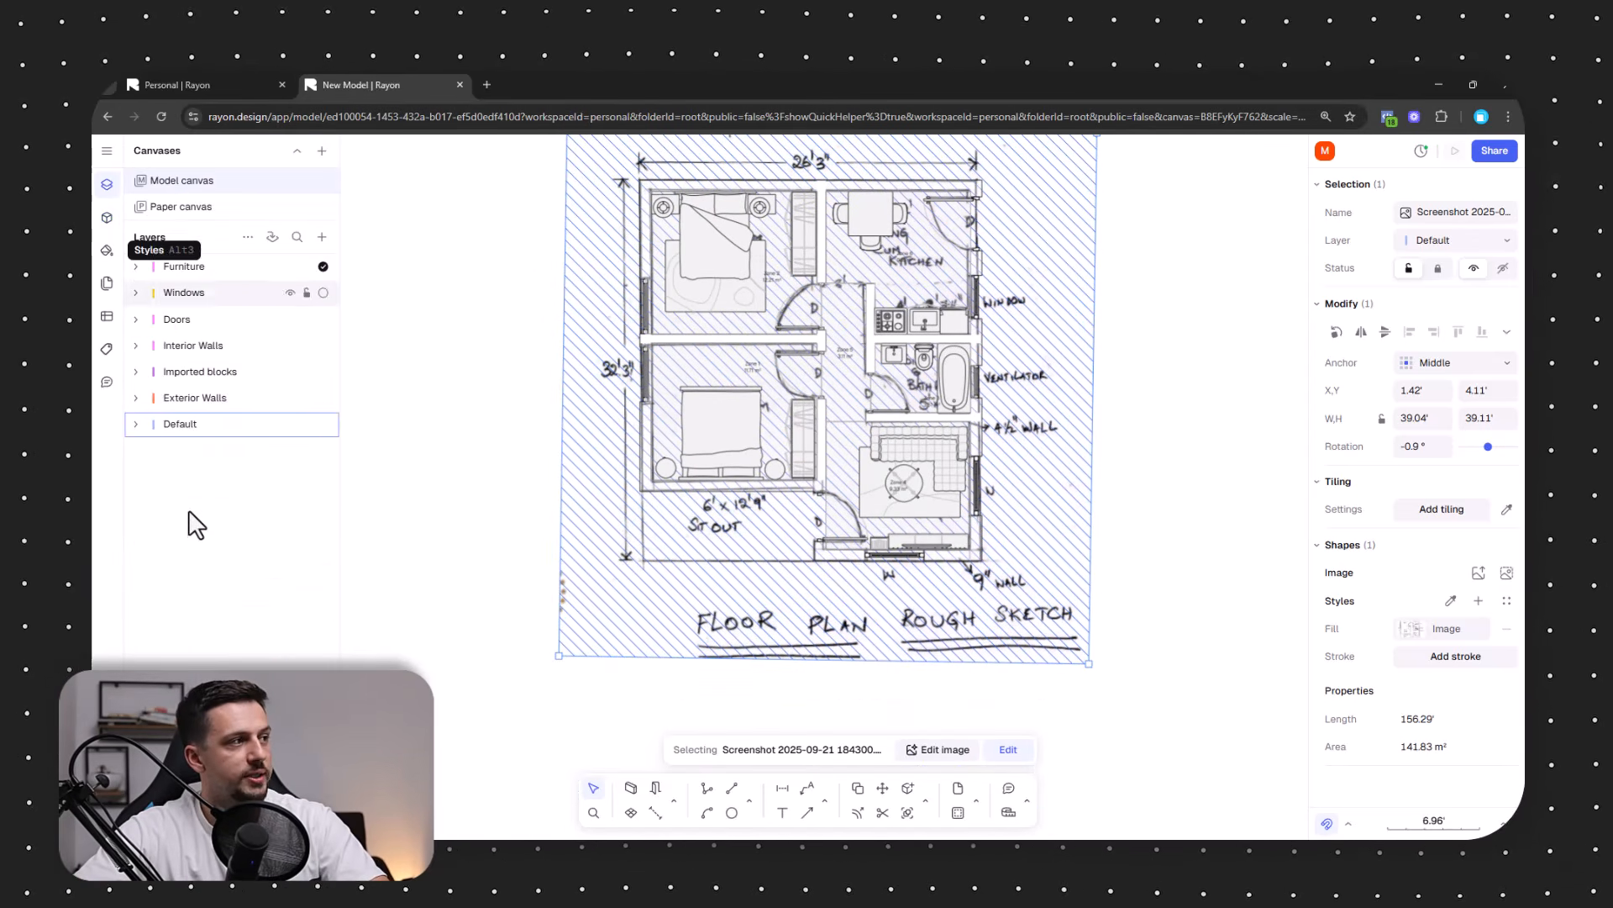
click(136, 424)
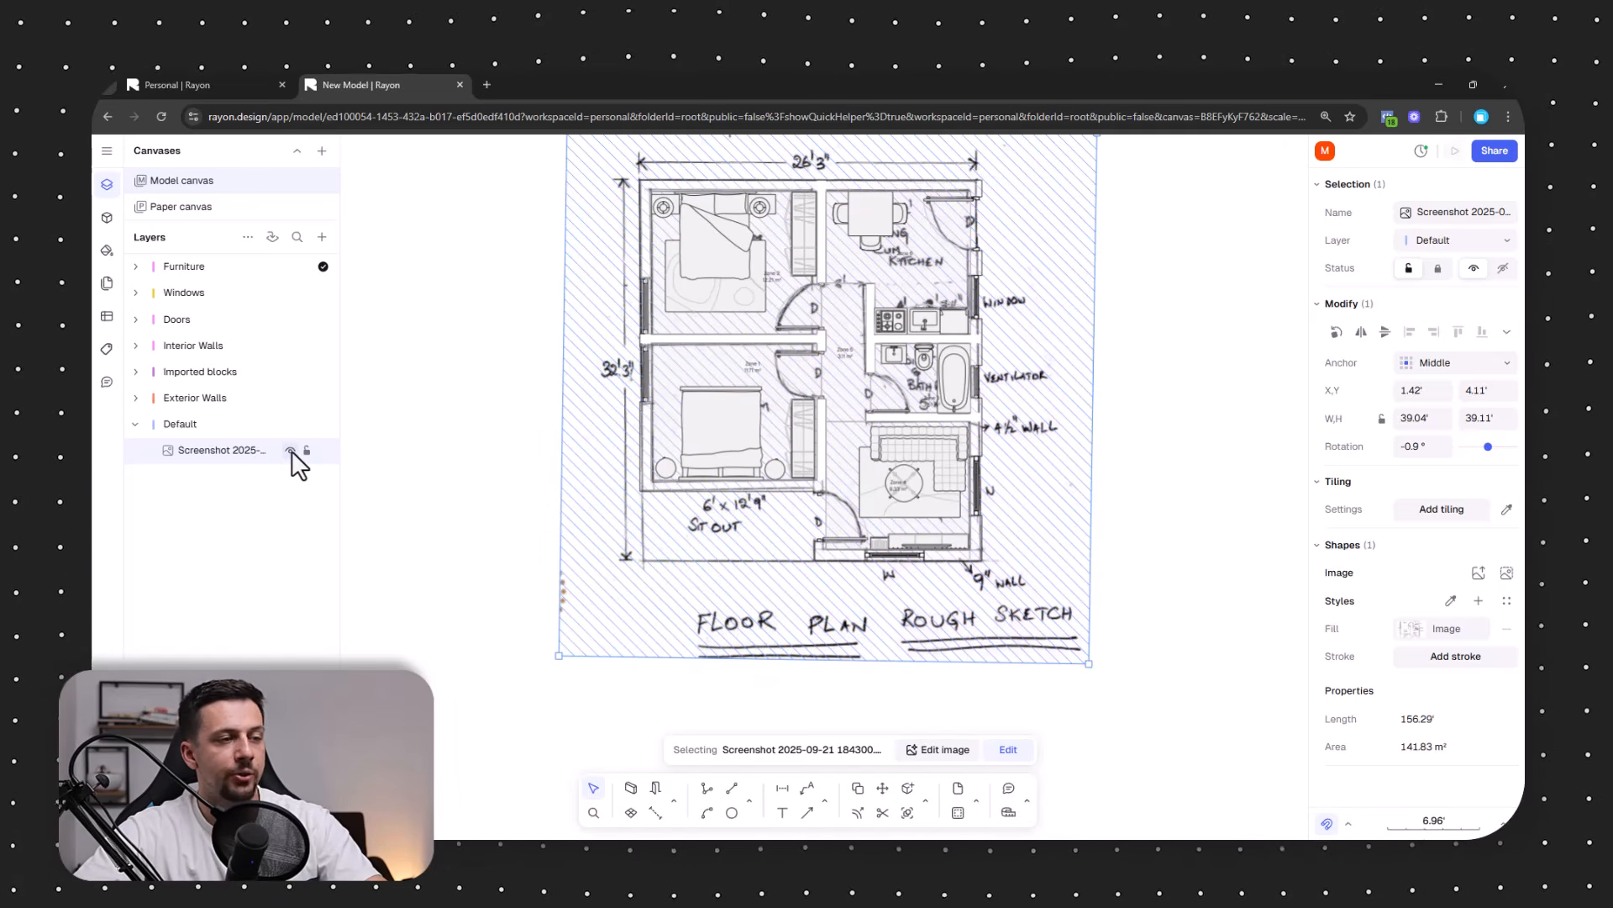
click(290, 450)
scroll(965, 460, down, 1)
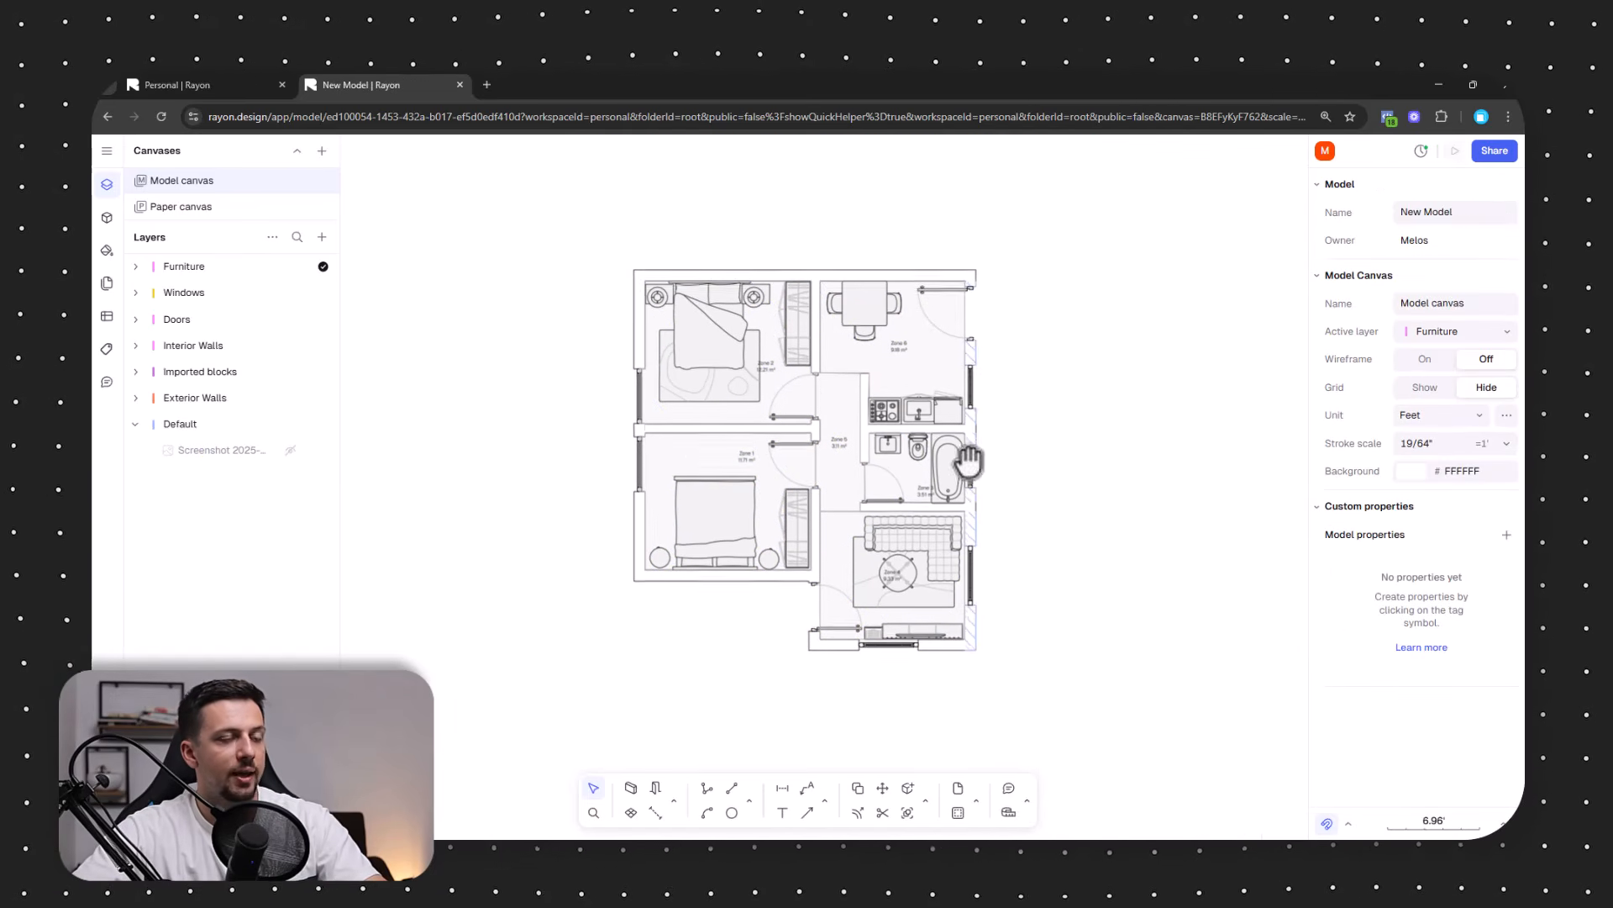
Rename the zone with the sofa and round table as Living Room.
scroll(865, 639, up, 5)
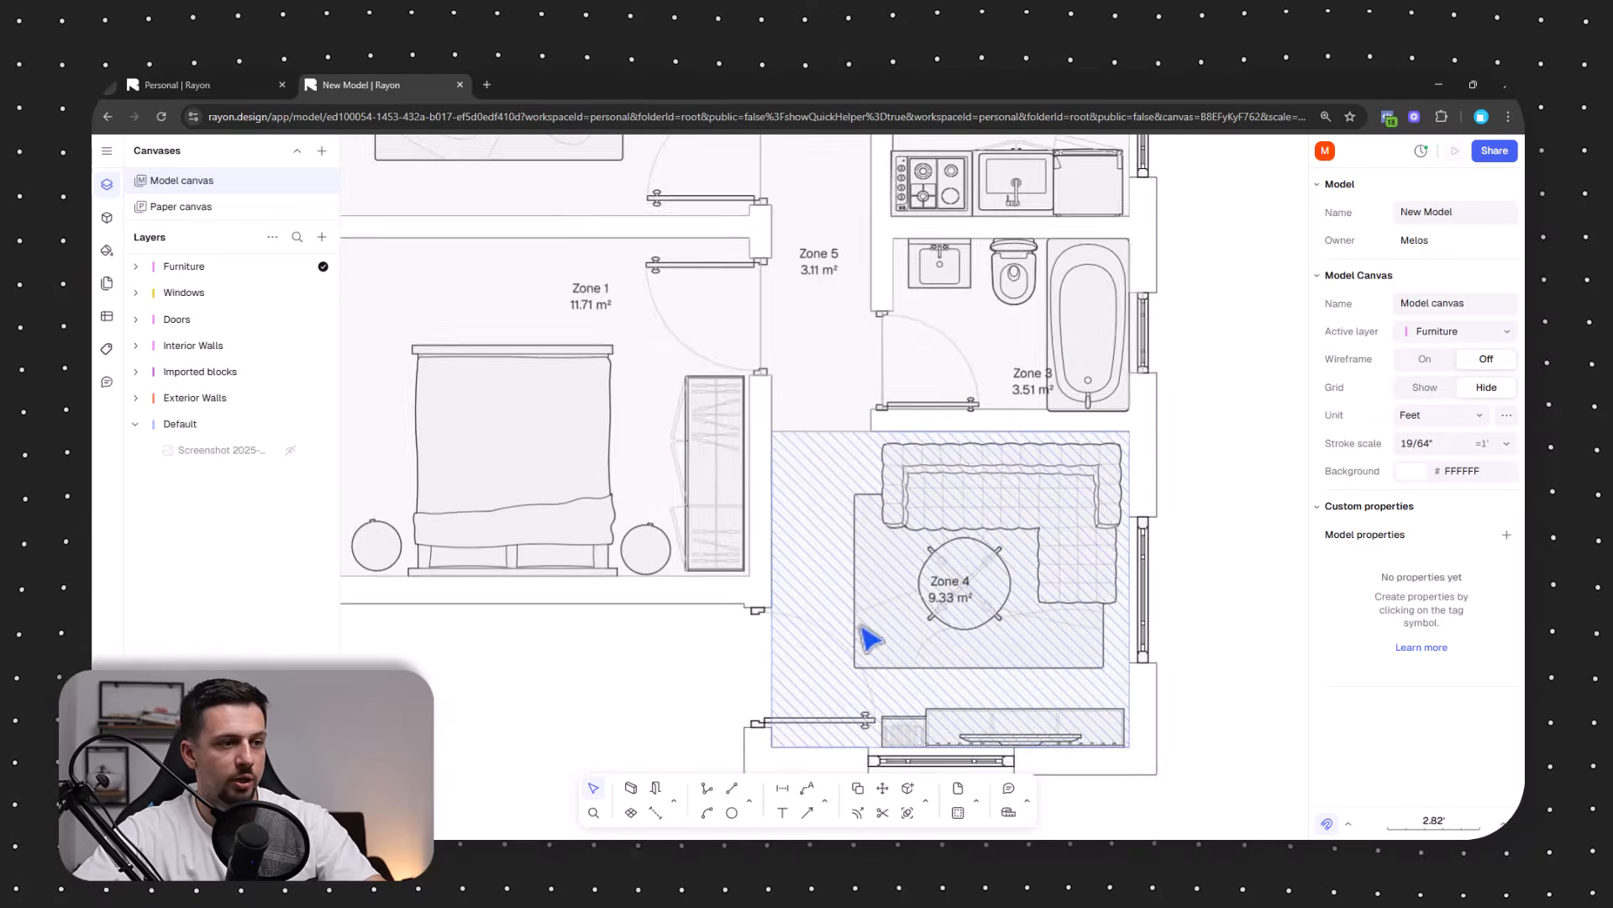
scroll(958, 478, down, 5)
scroll(958, 479, up, 3)
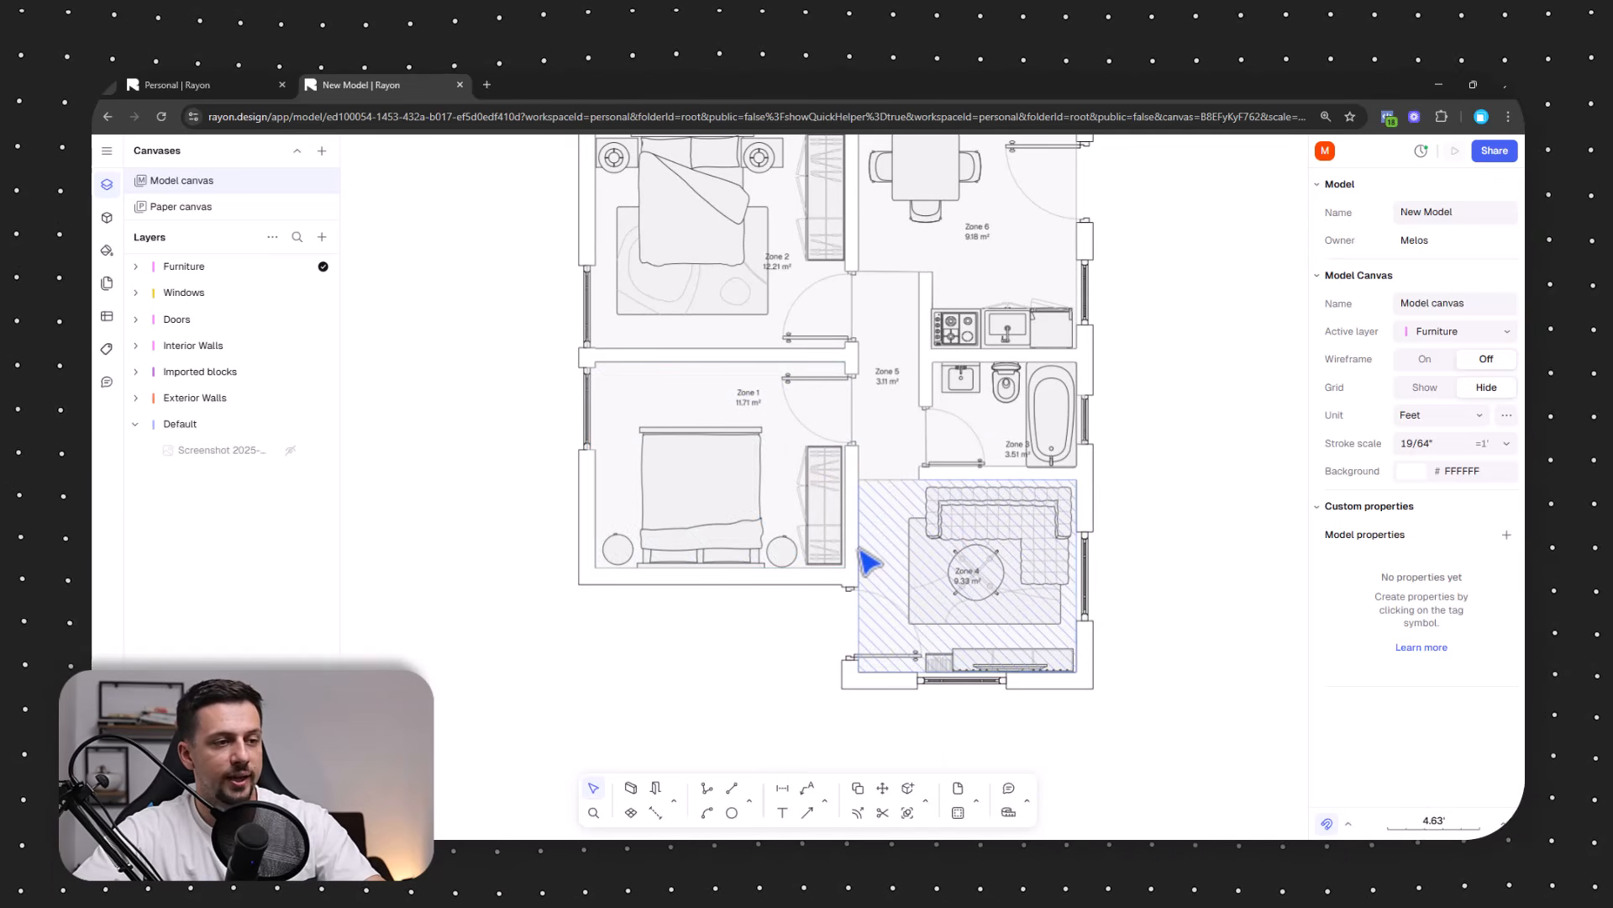
click(921, 558)
scroll(956, 485, up, 2)
click(1487, 212)
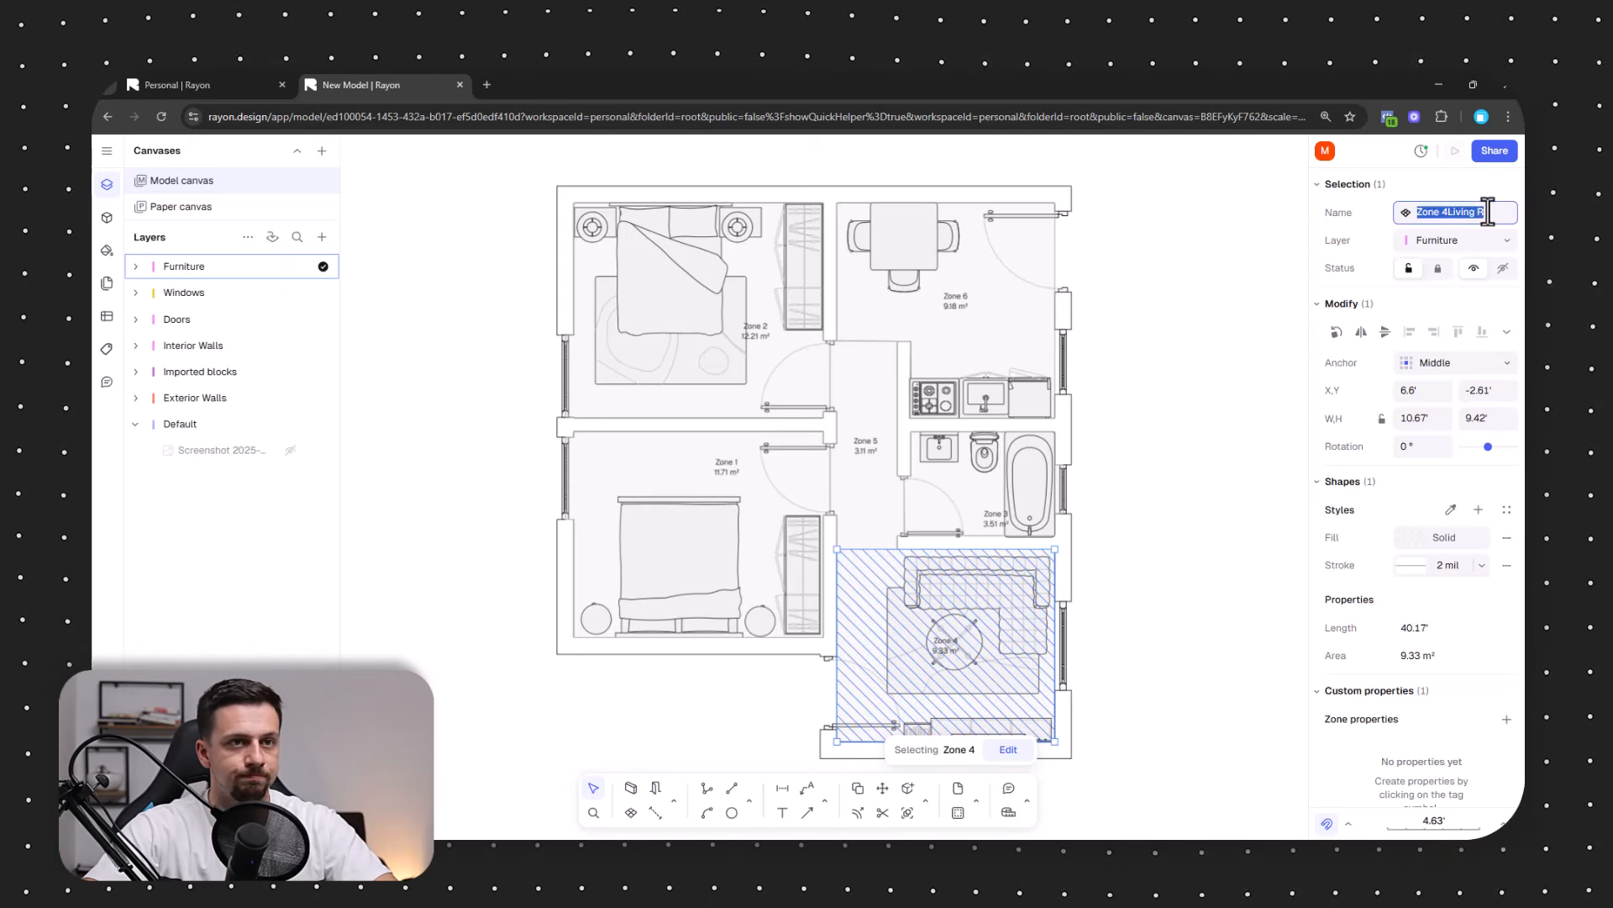
click(1173, 349)
Rename the bathroom's zone as Bathroom and the zone with the dining table and stove as Kitchen & Dining.
click(996, 517)
click(1463, 212)
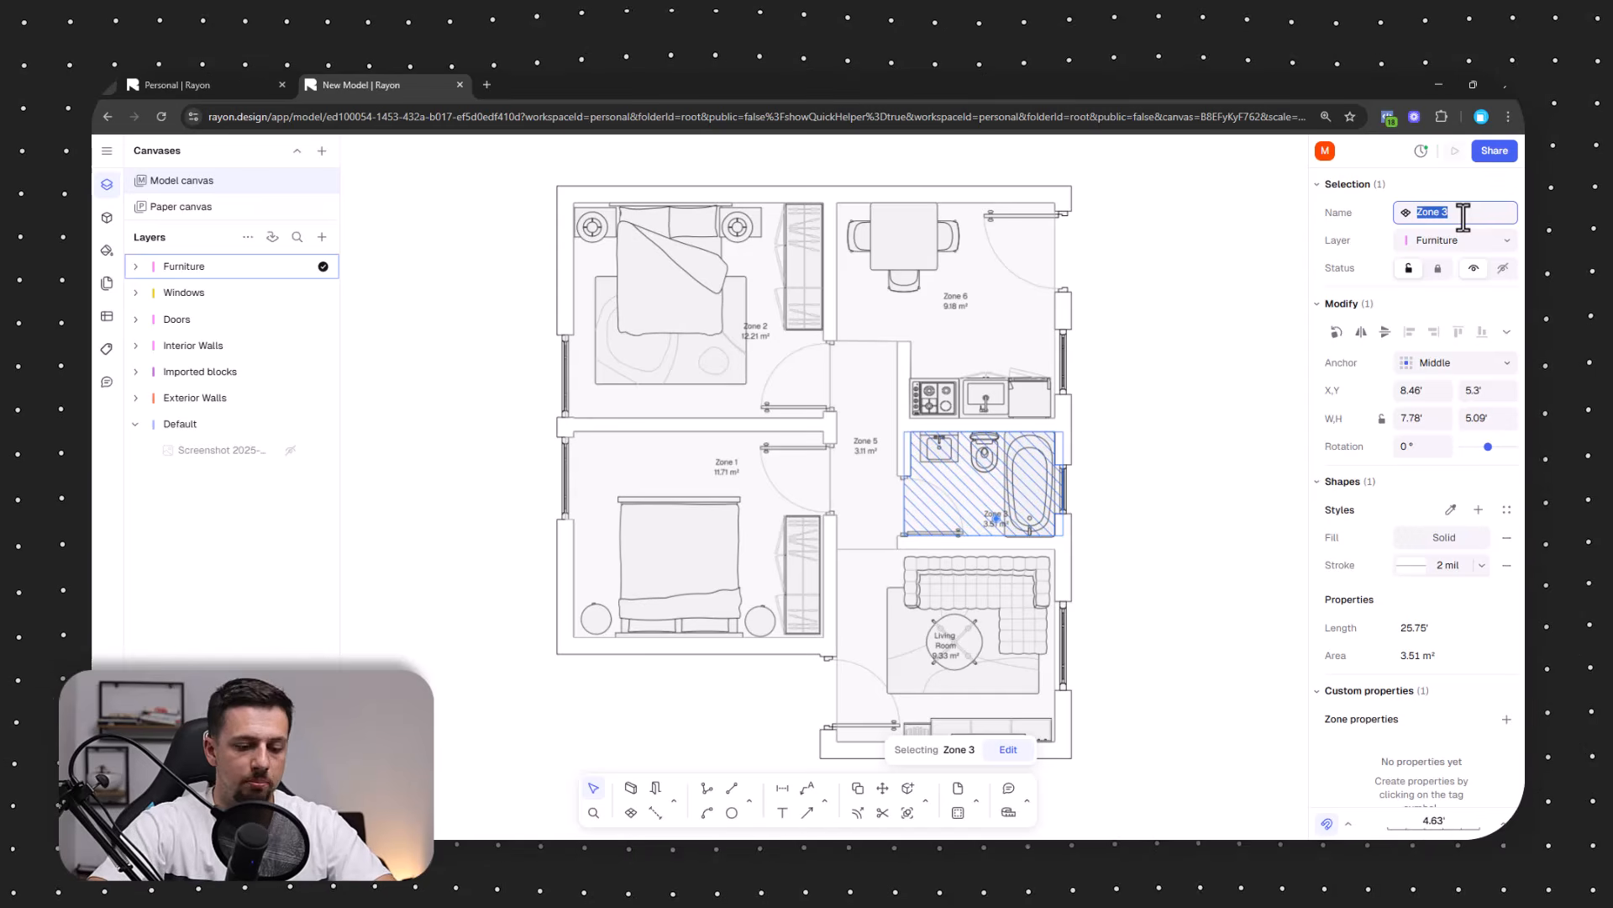
click(1249, 374)
click(987, 311)
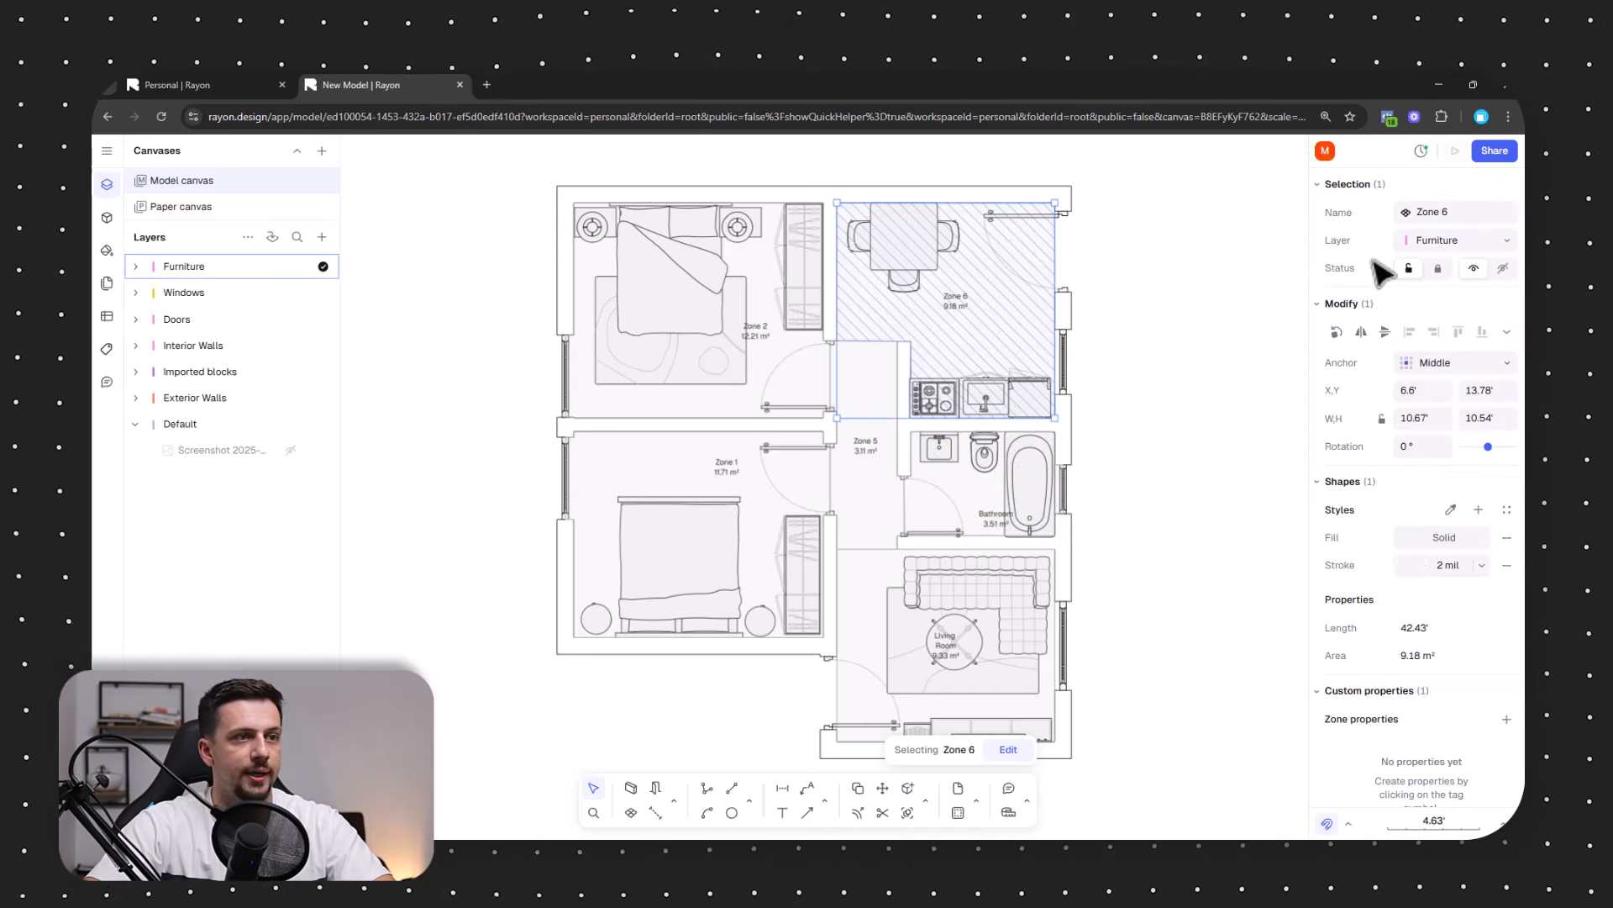
click(1473, 212)
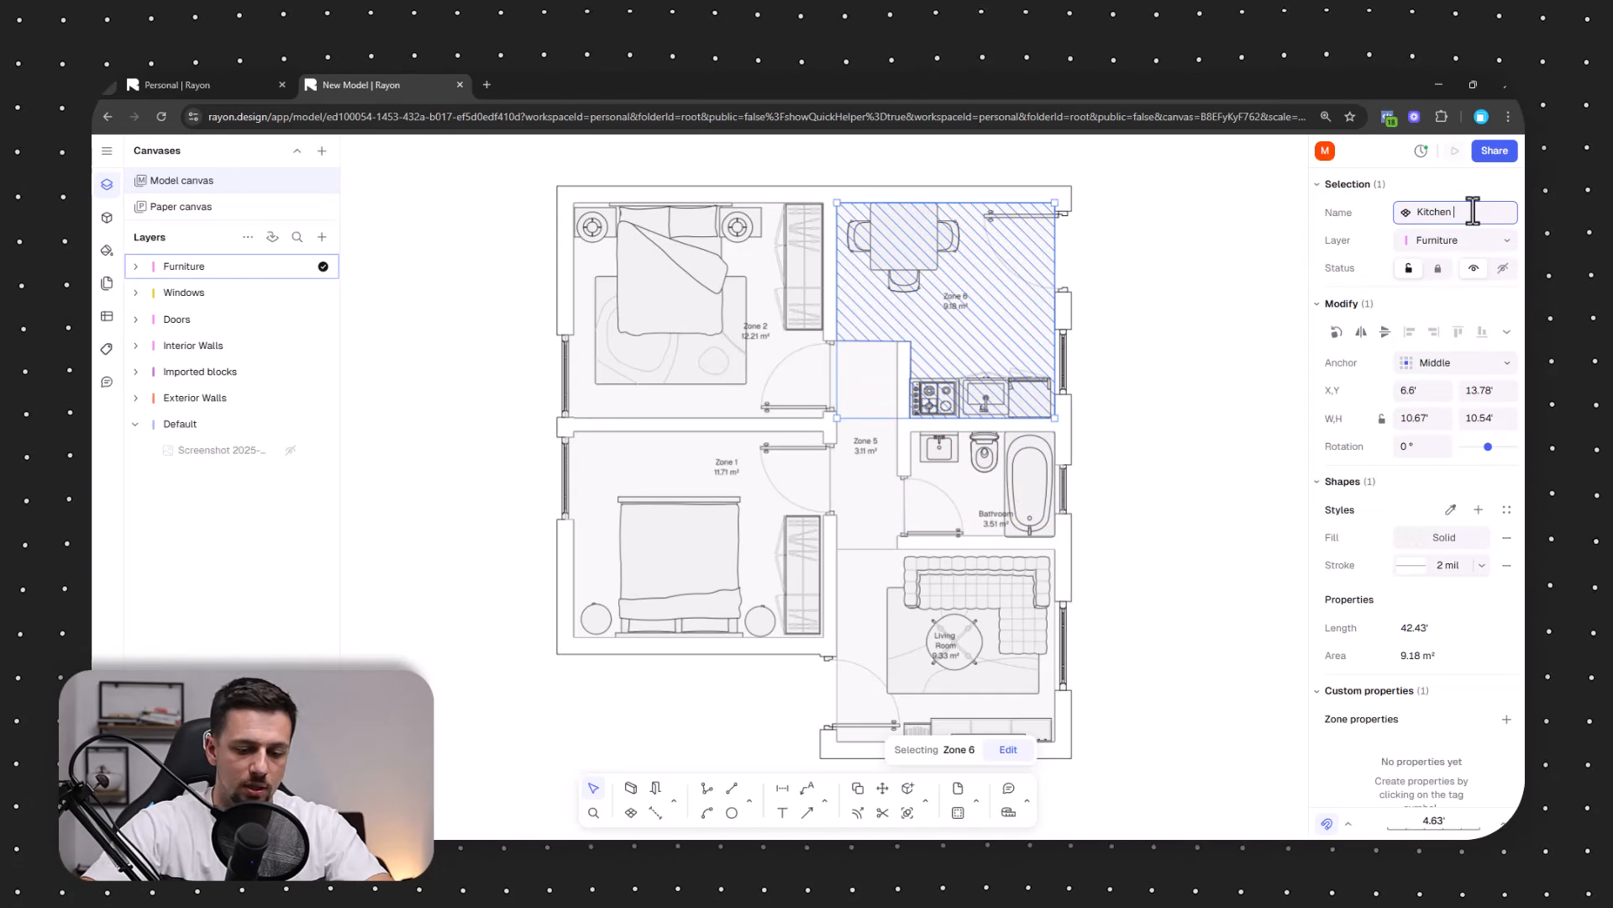
click(1248, 376)
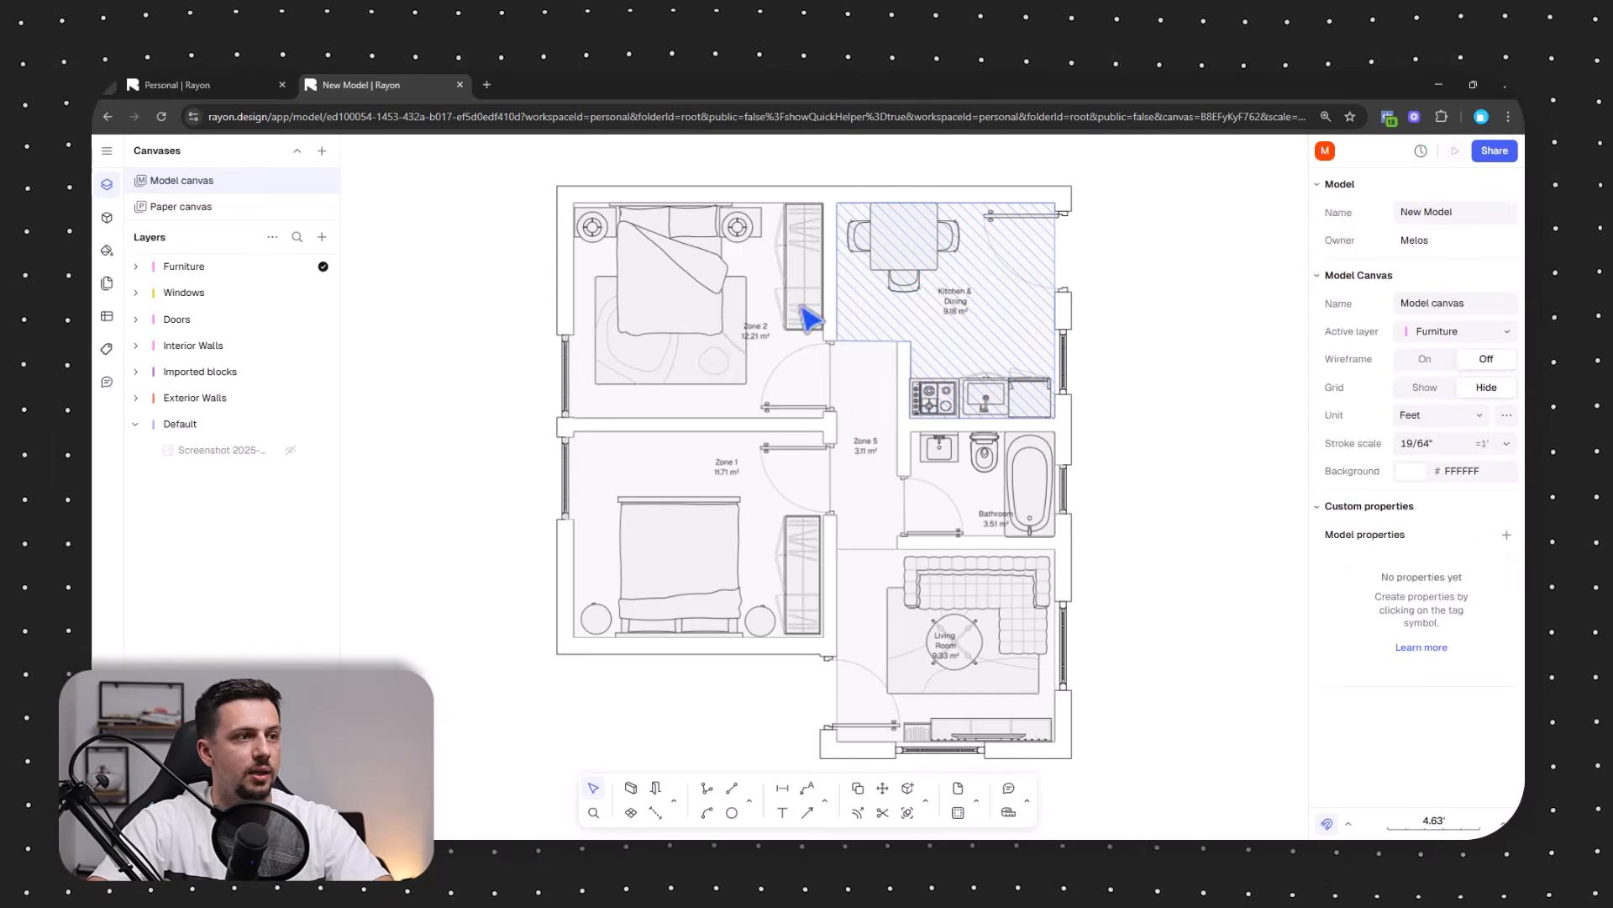
Rename the upper bedroom's zone as Bedroom 1 and the lower bedroom's zone as Bedroom 2.
click(805, 311)
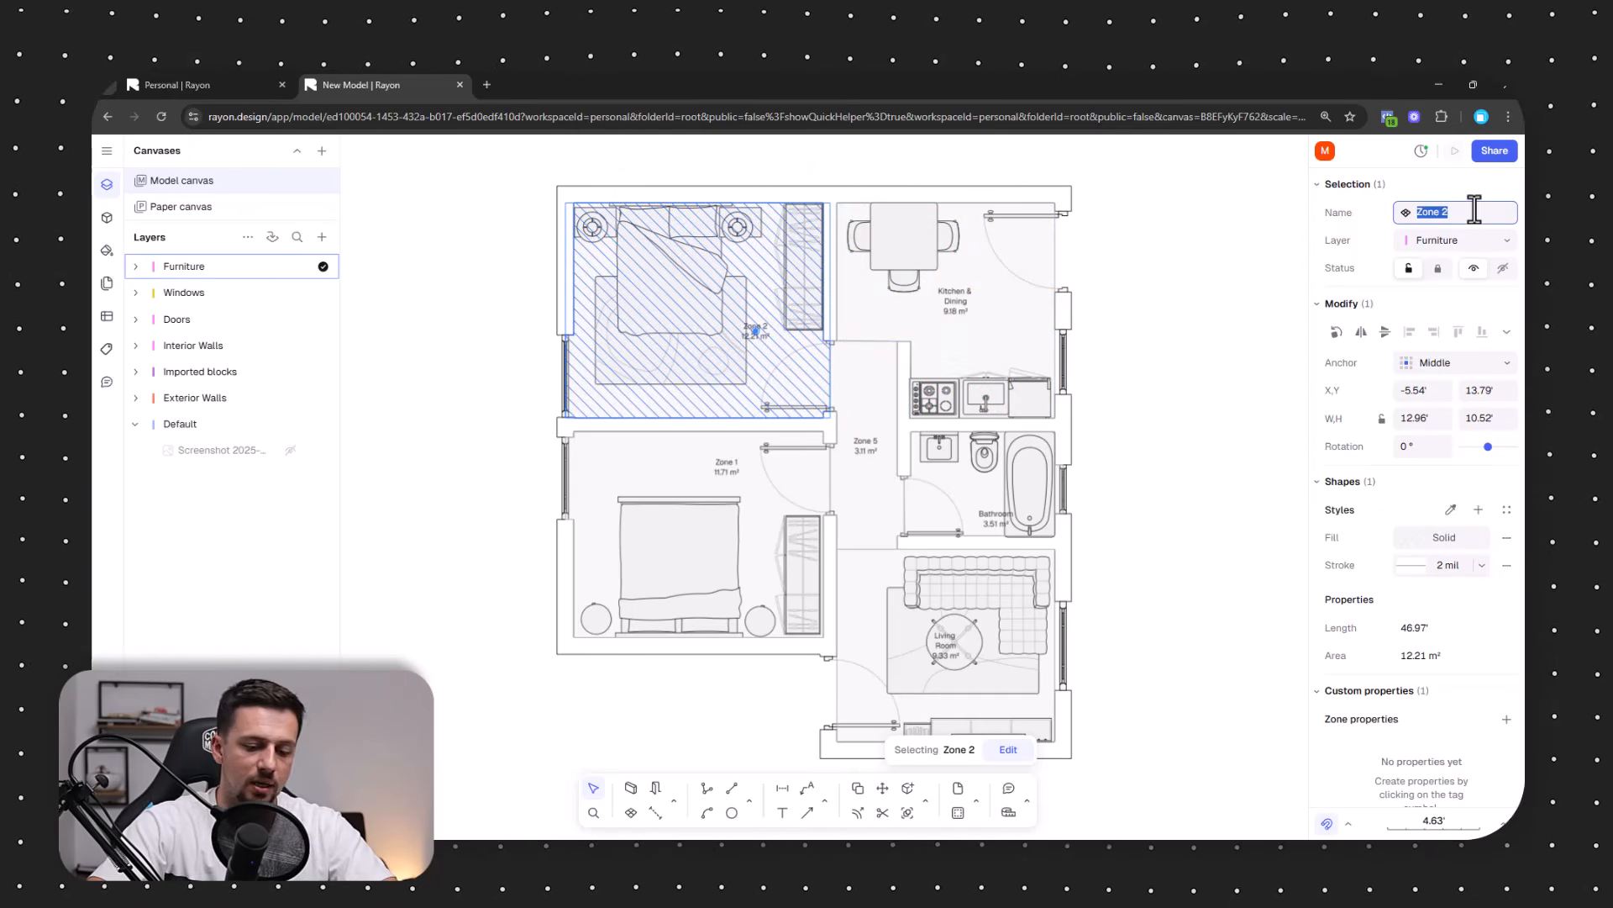
click(1248, 420)
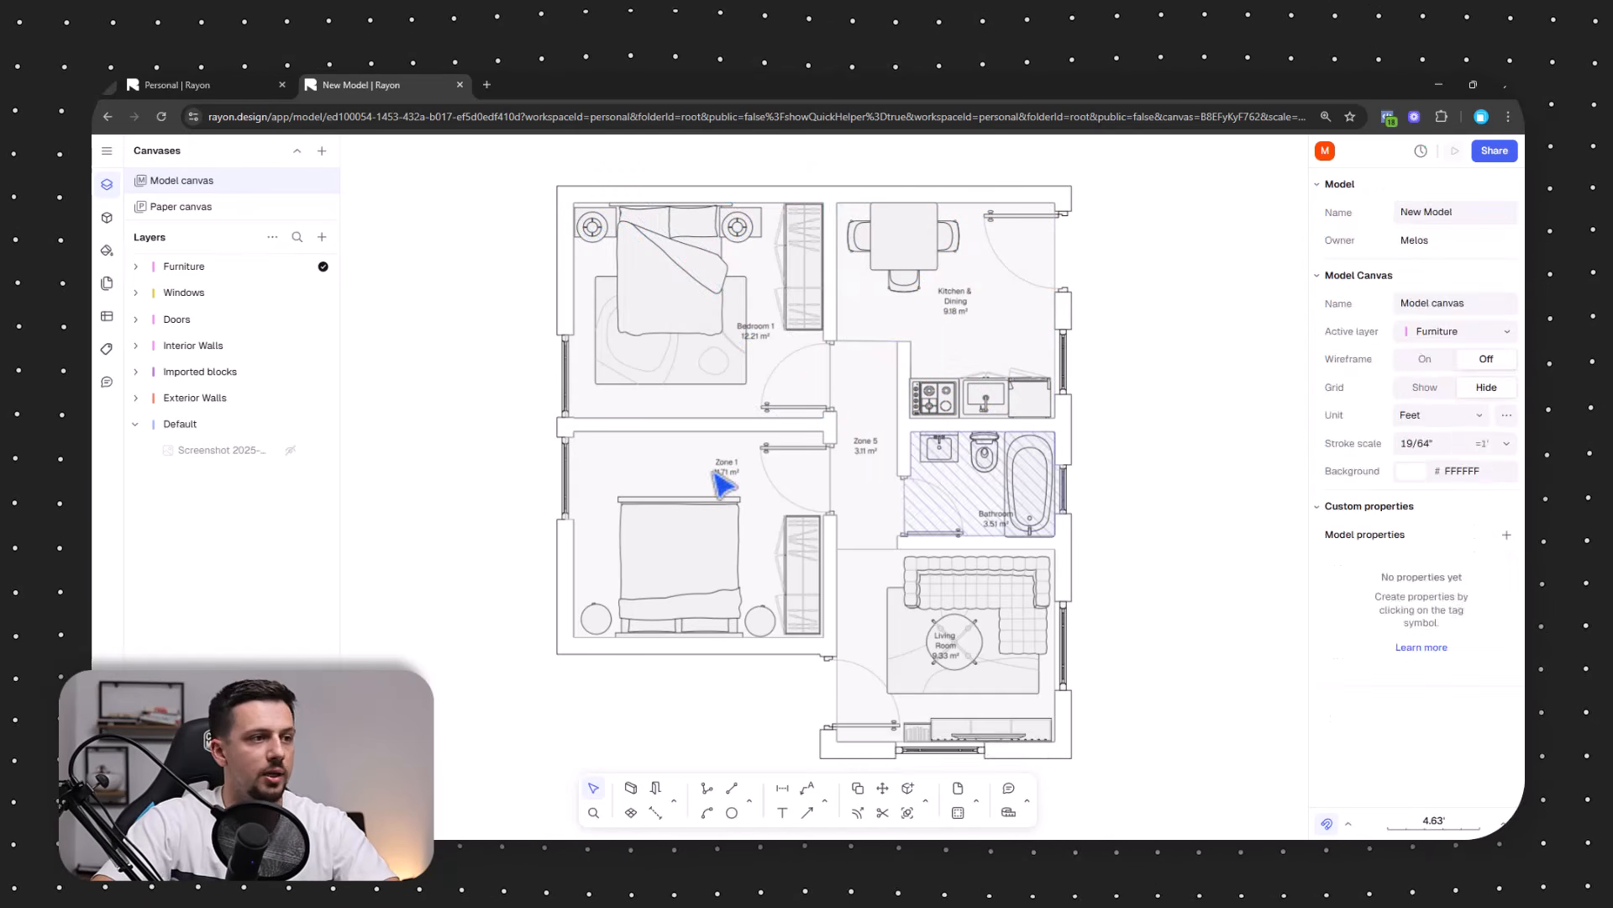
click(721, 467)
click(1420, 212)
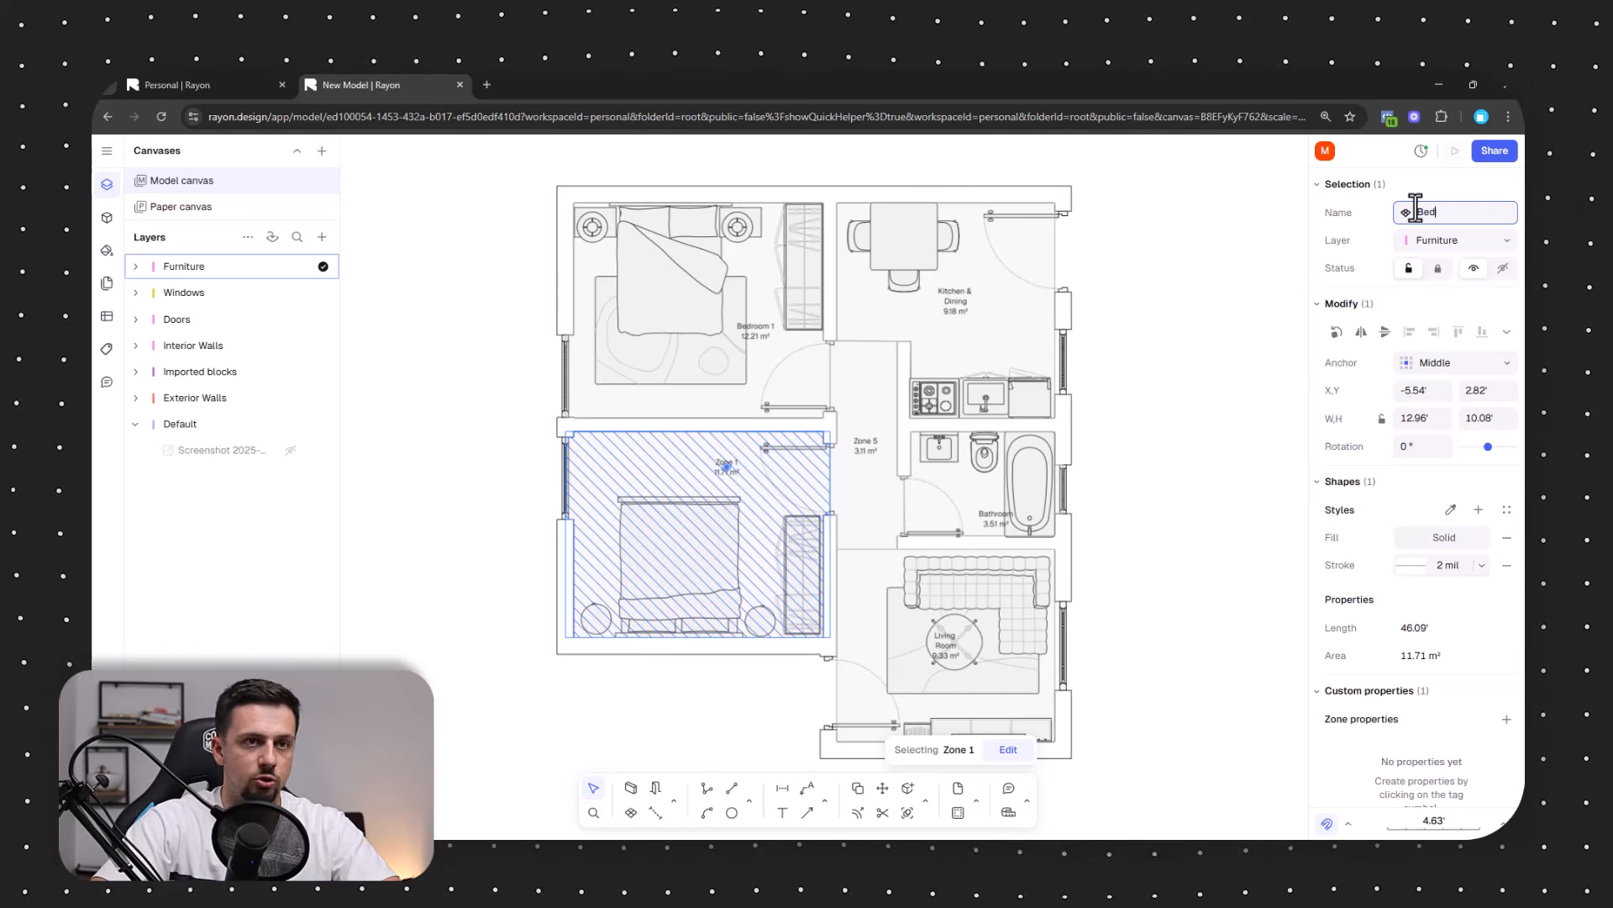
click(1170, 576)
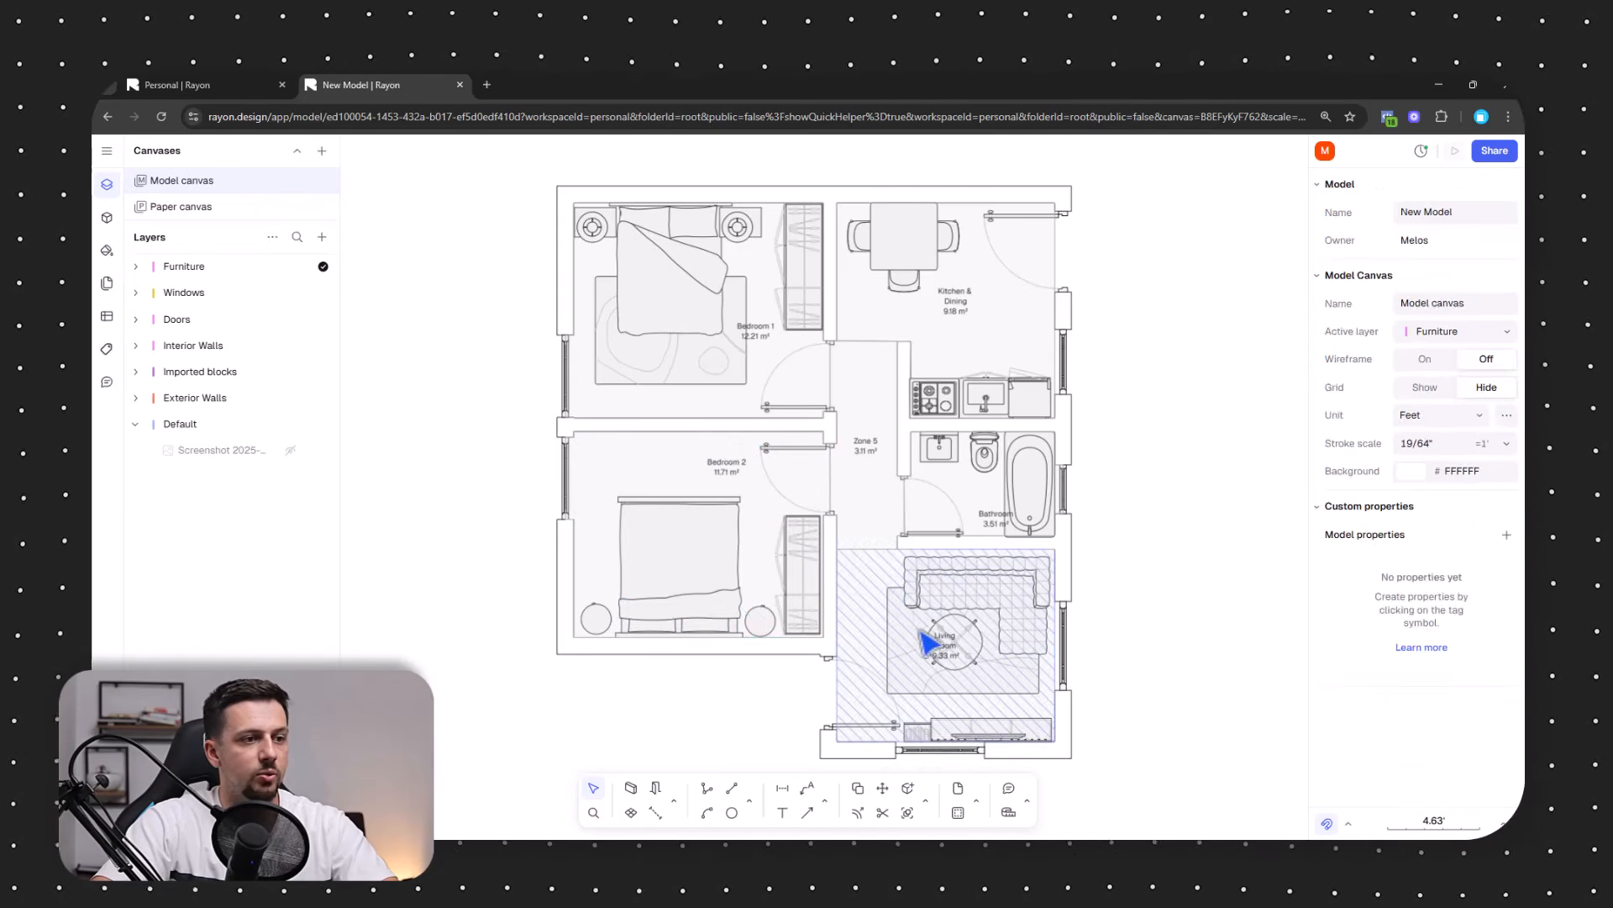
Set the text size of all six room tags to 0.67'.
click(931, 642)
shift+click(739, 471)
shift+click(755, 330)
shift+click(865, 445)
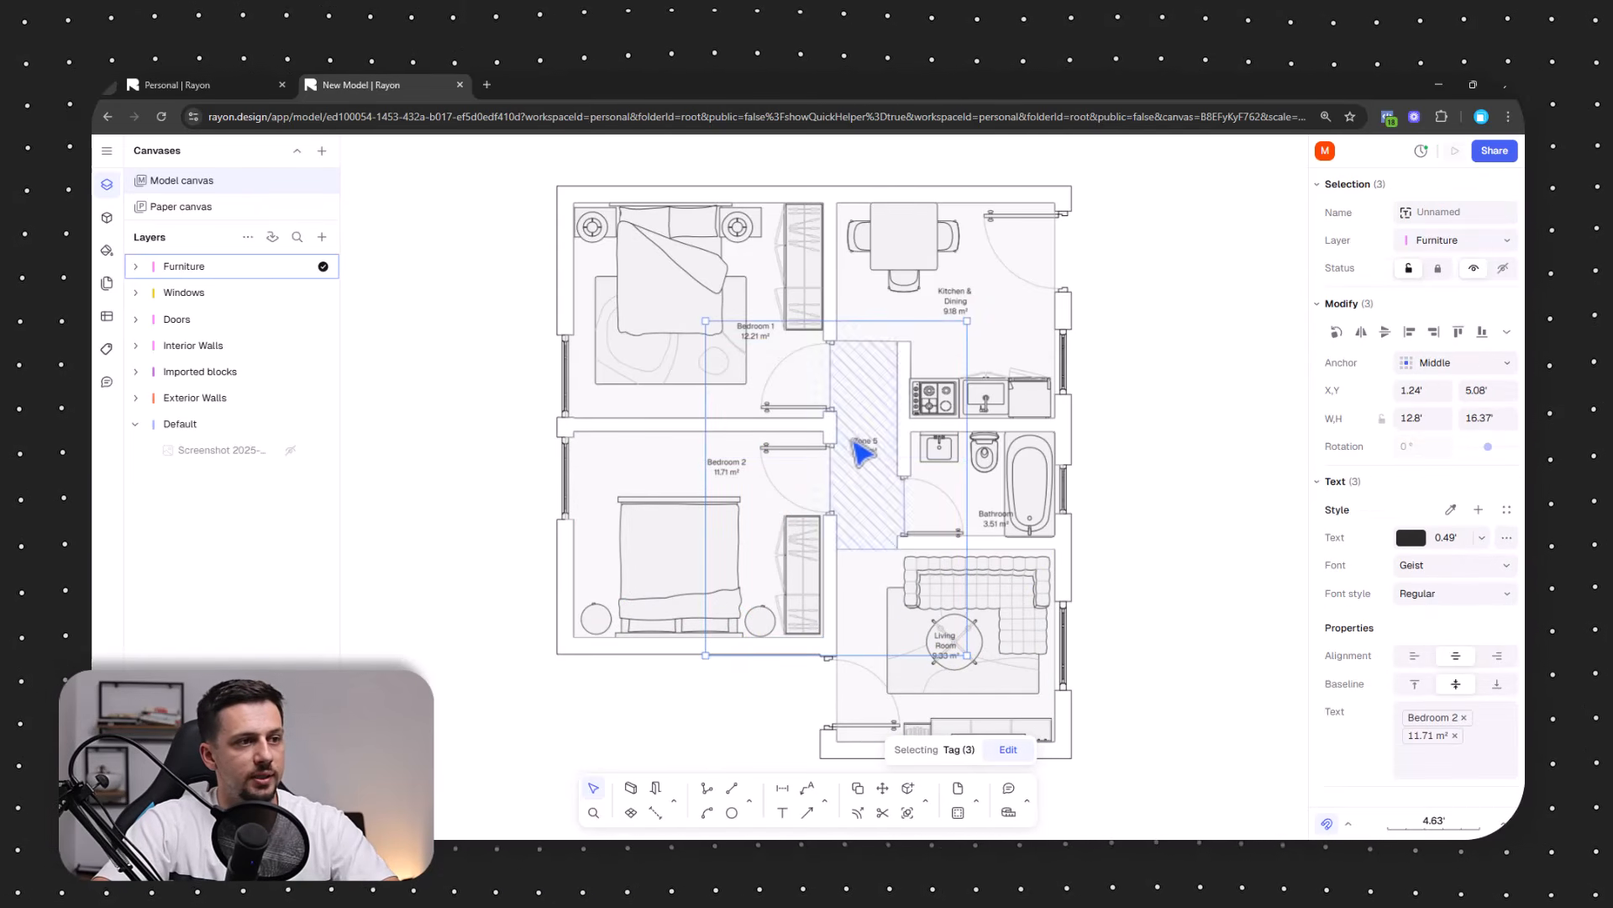
shift+click(994, 514)
shift+click(955, 301)
click(1482, 538)
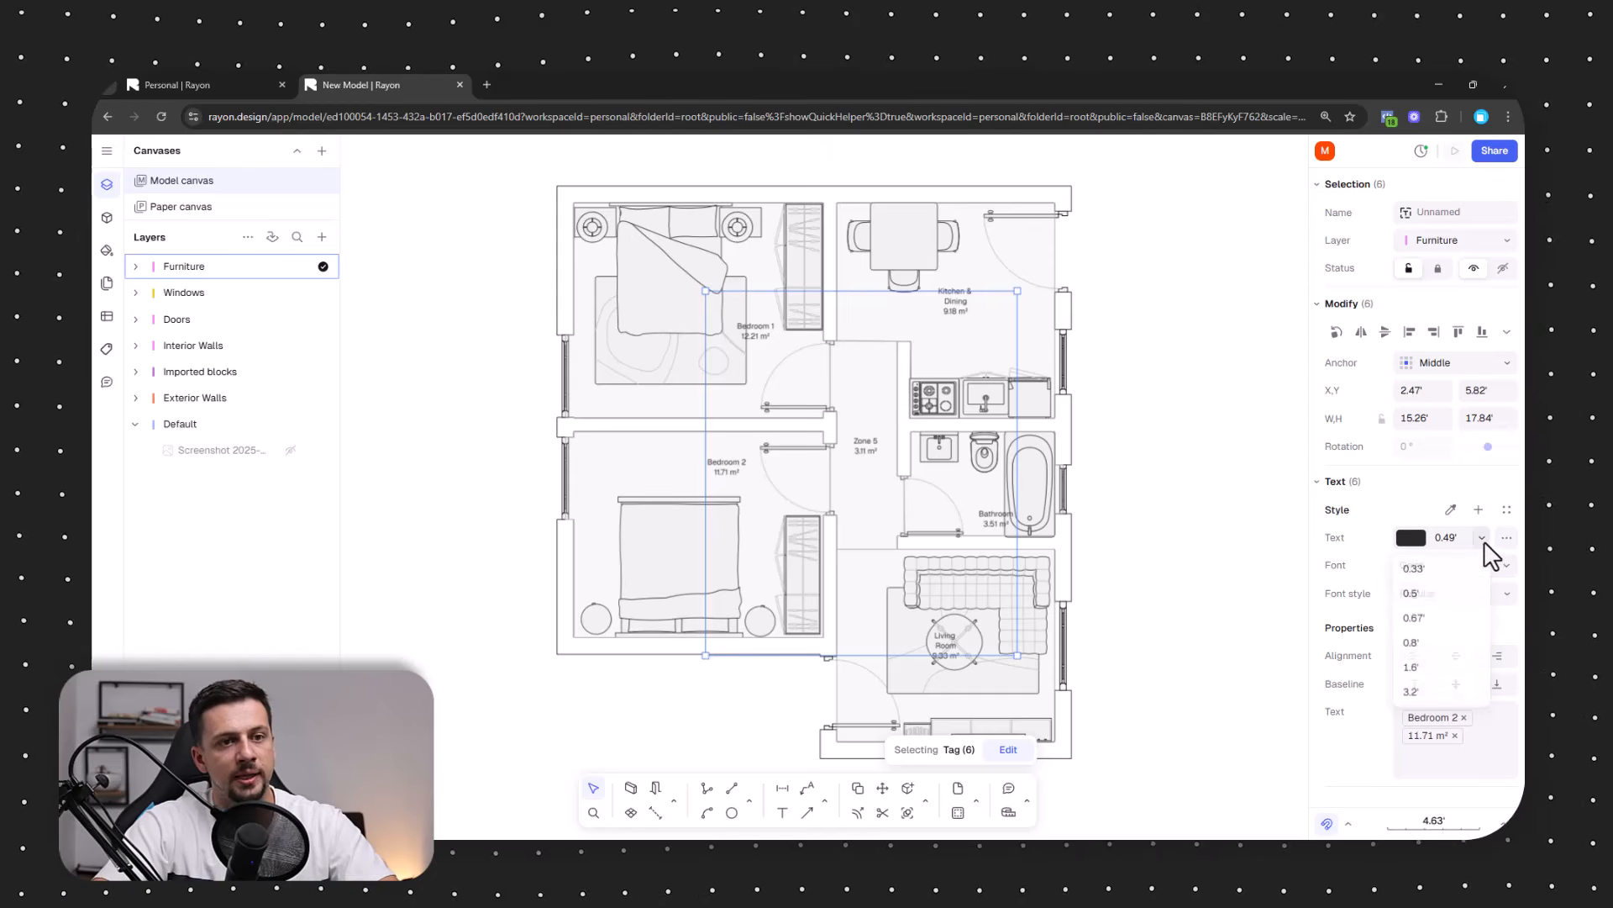
click(1412, 642)
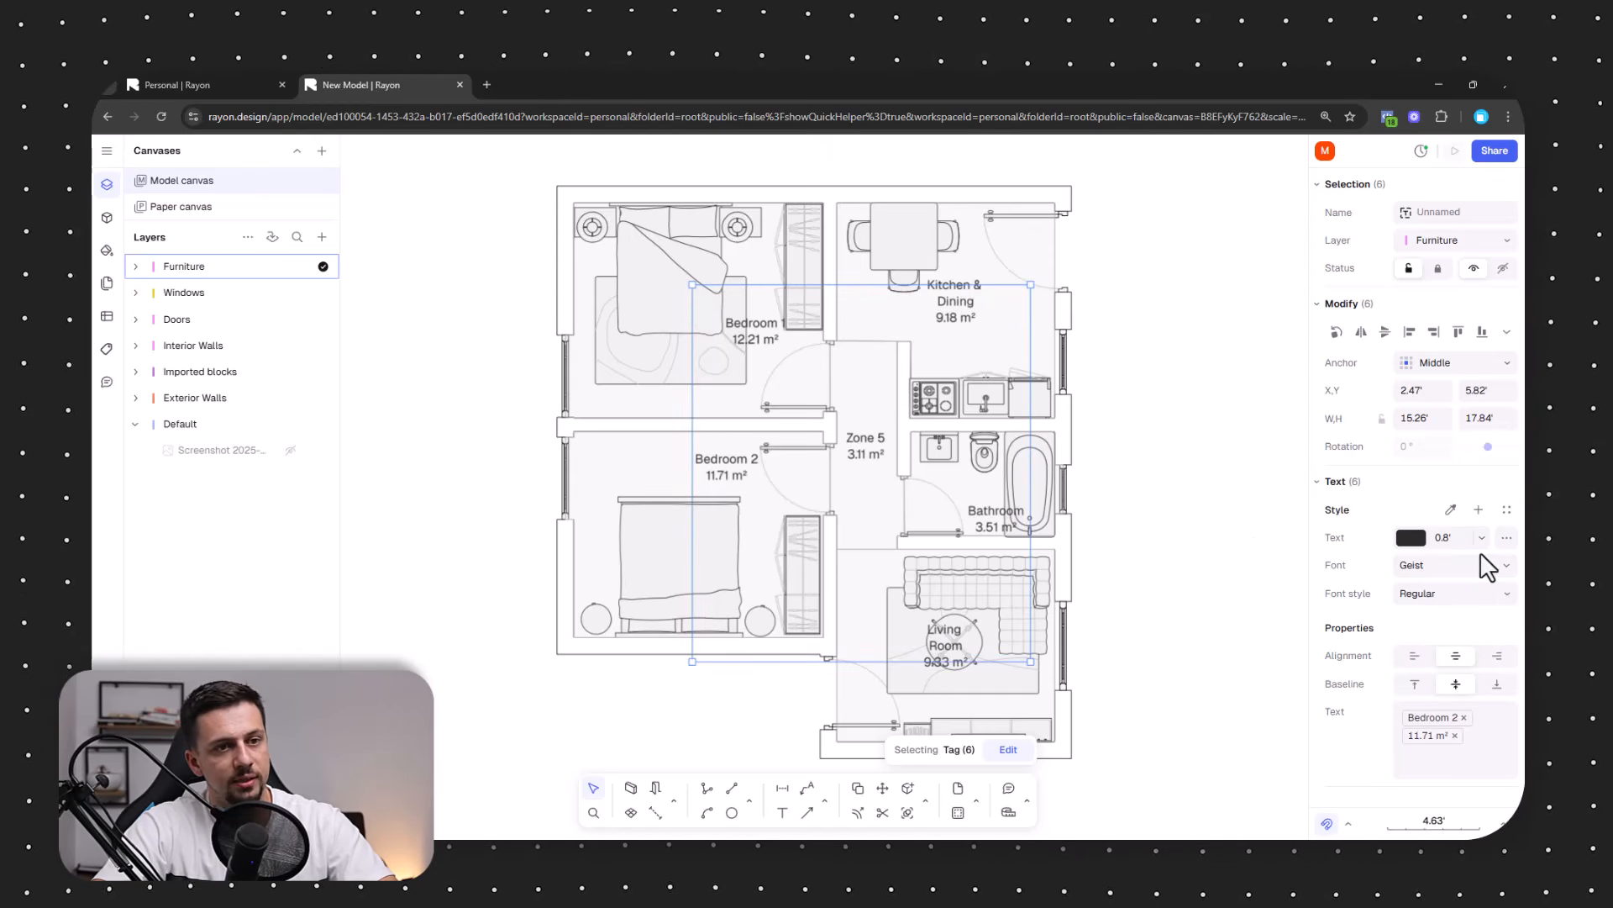
click(1482, 539)
click(1431, 622)
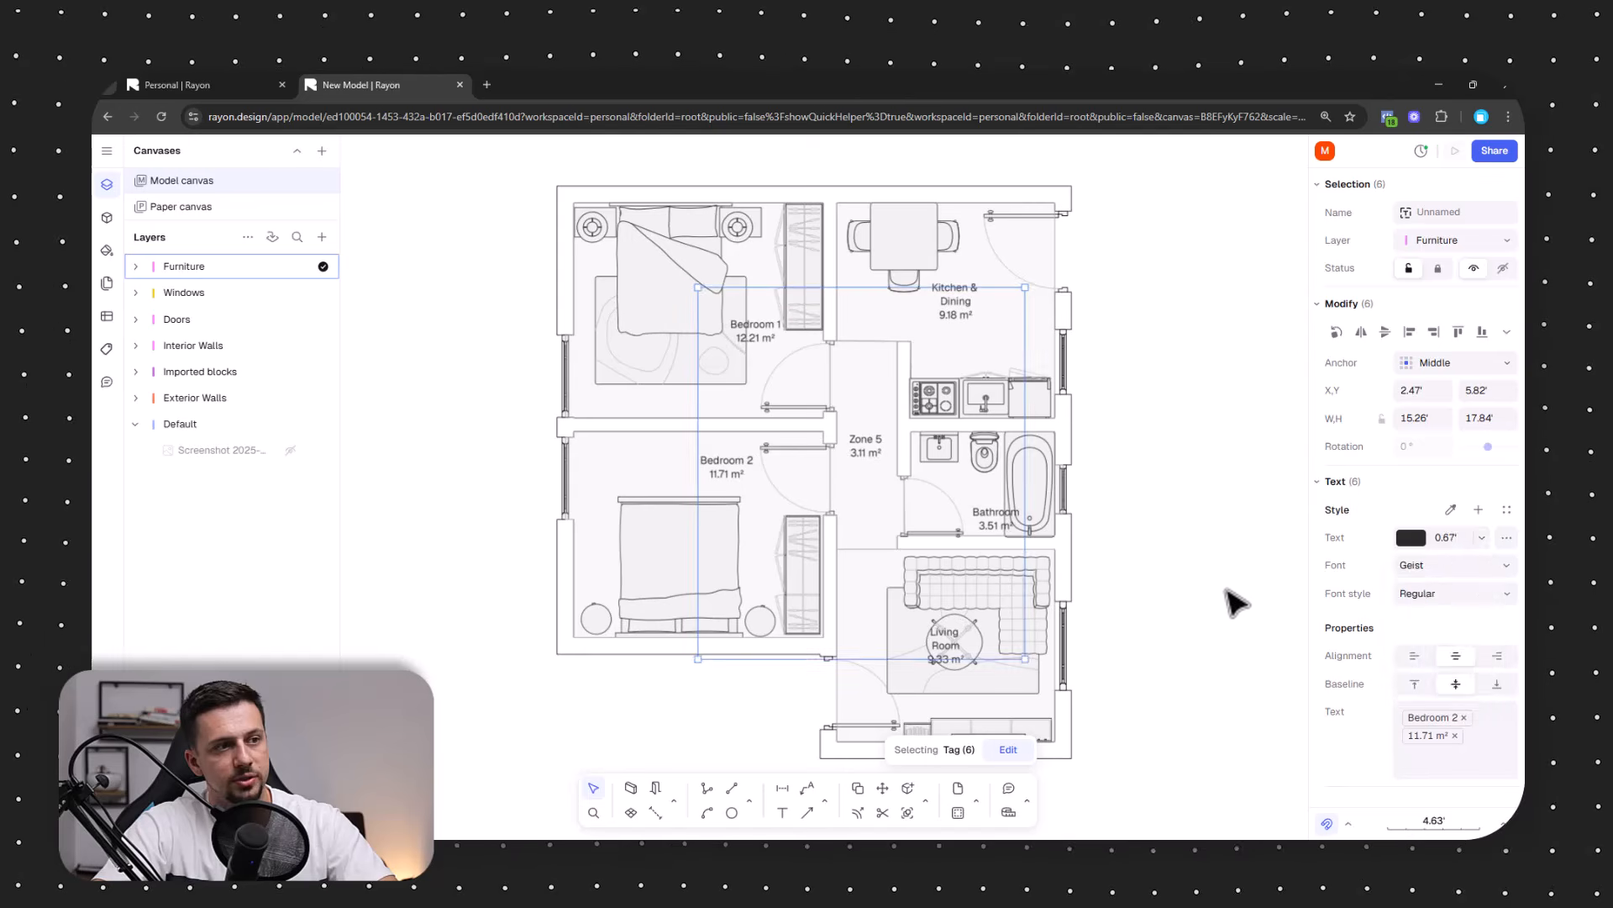
click(1221, 584)
Rename the corridor's zone between the bedrooms and the bathroom as Hall.
click(878, 414)
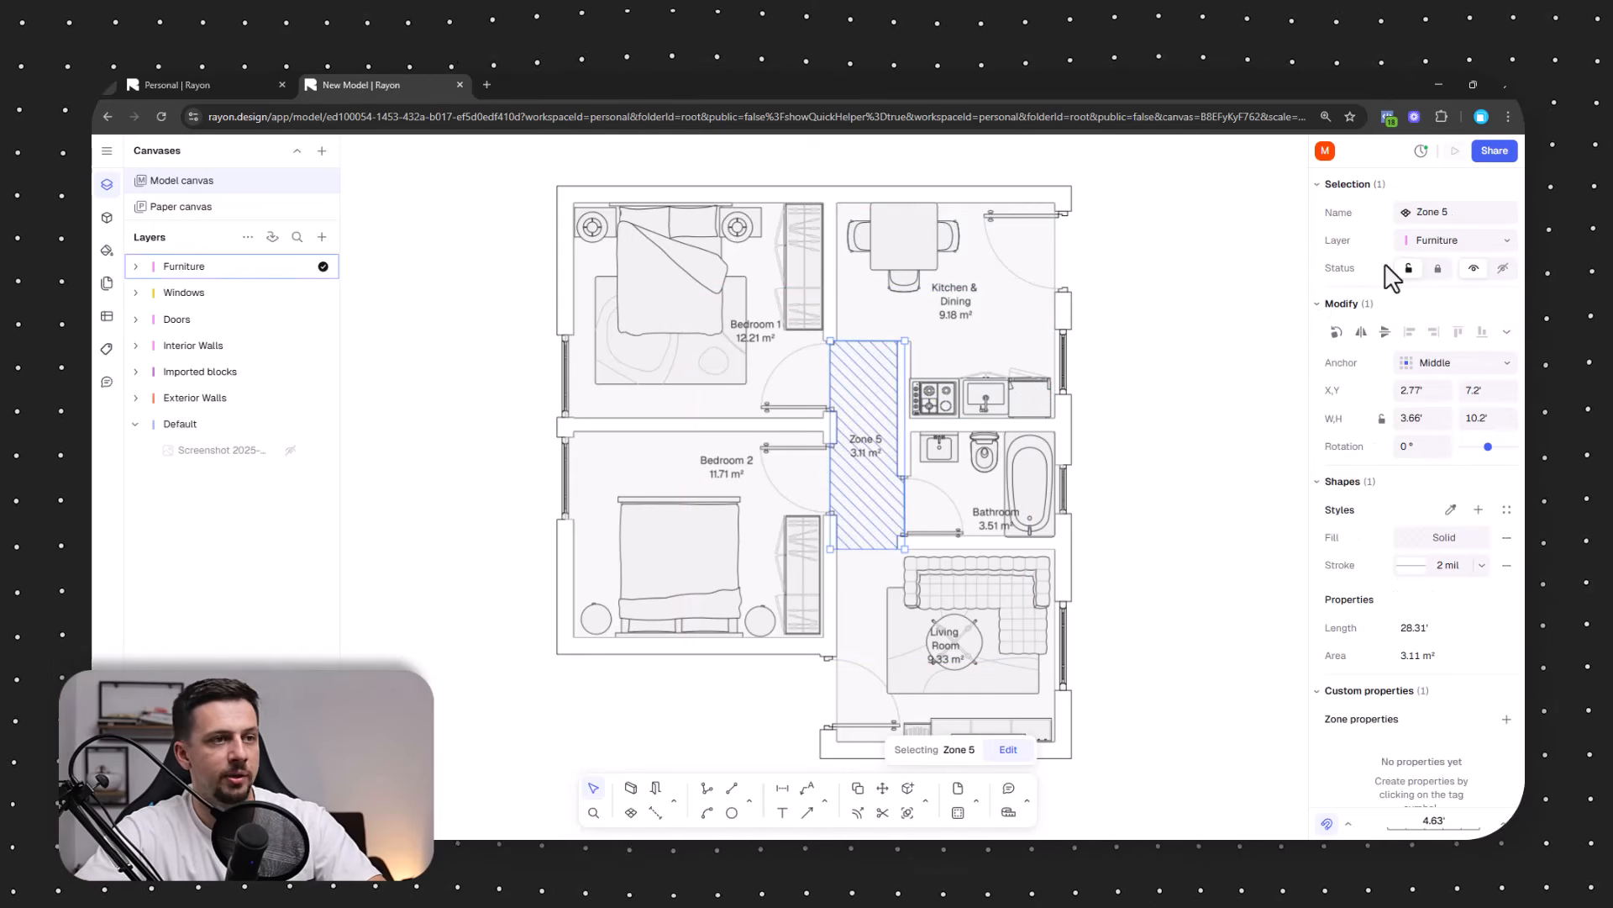
click(1455, 213)
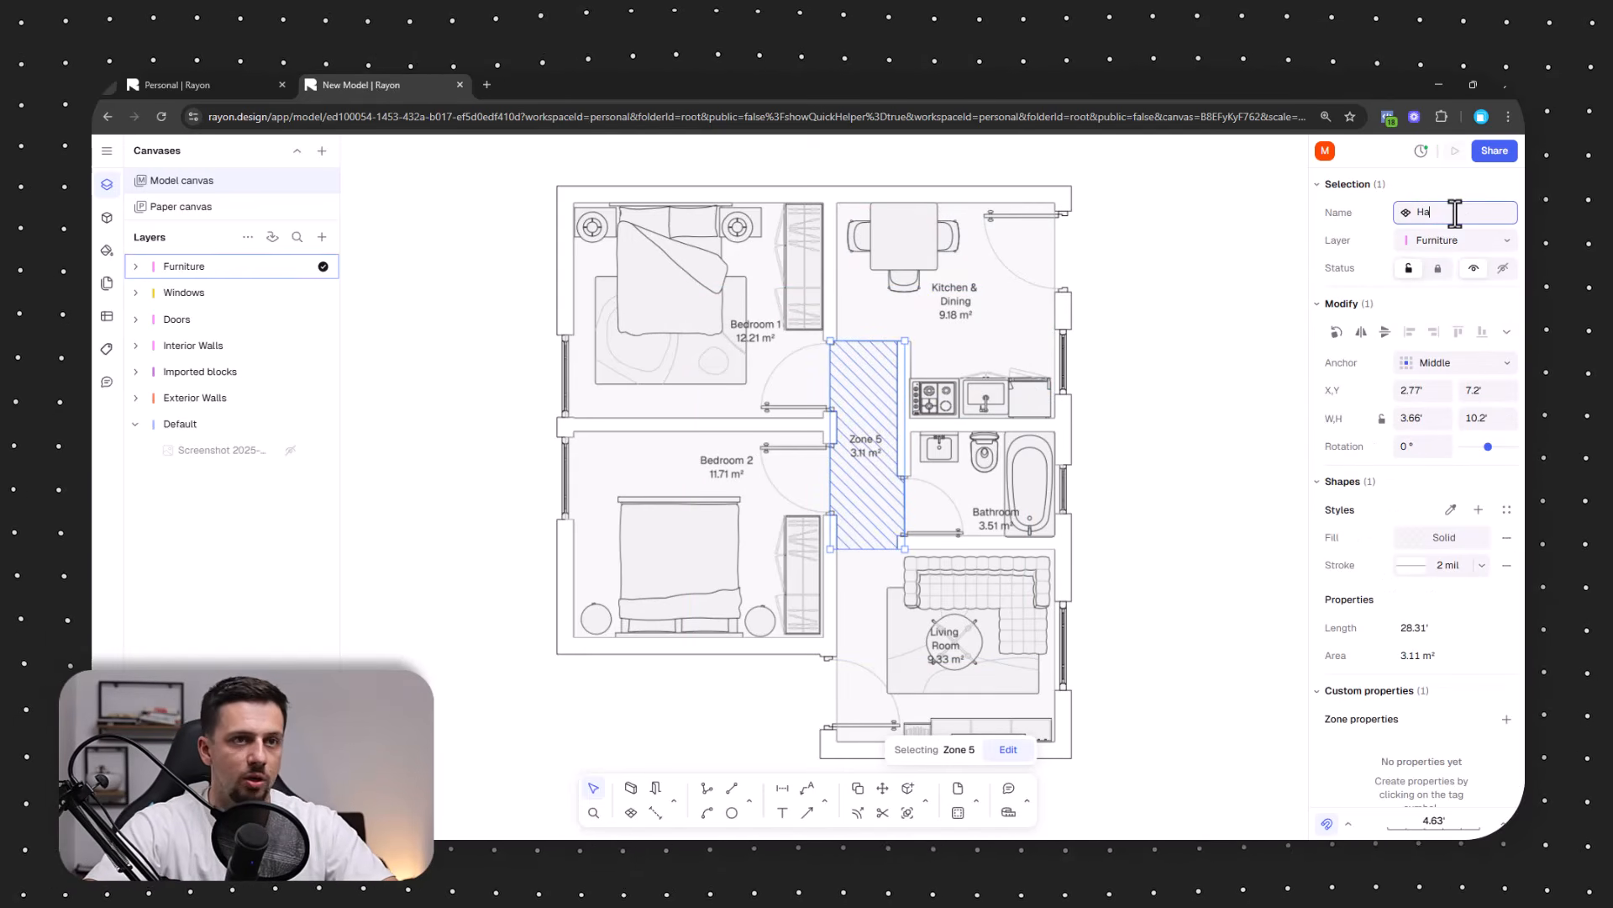
click(1232, 438)
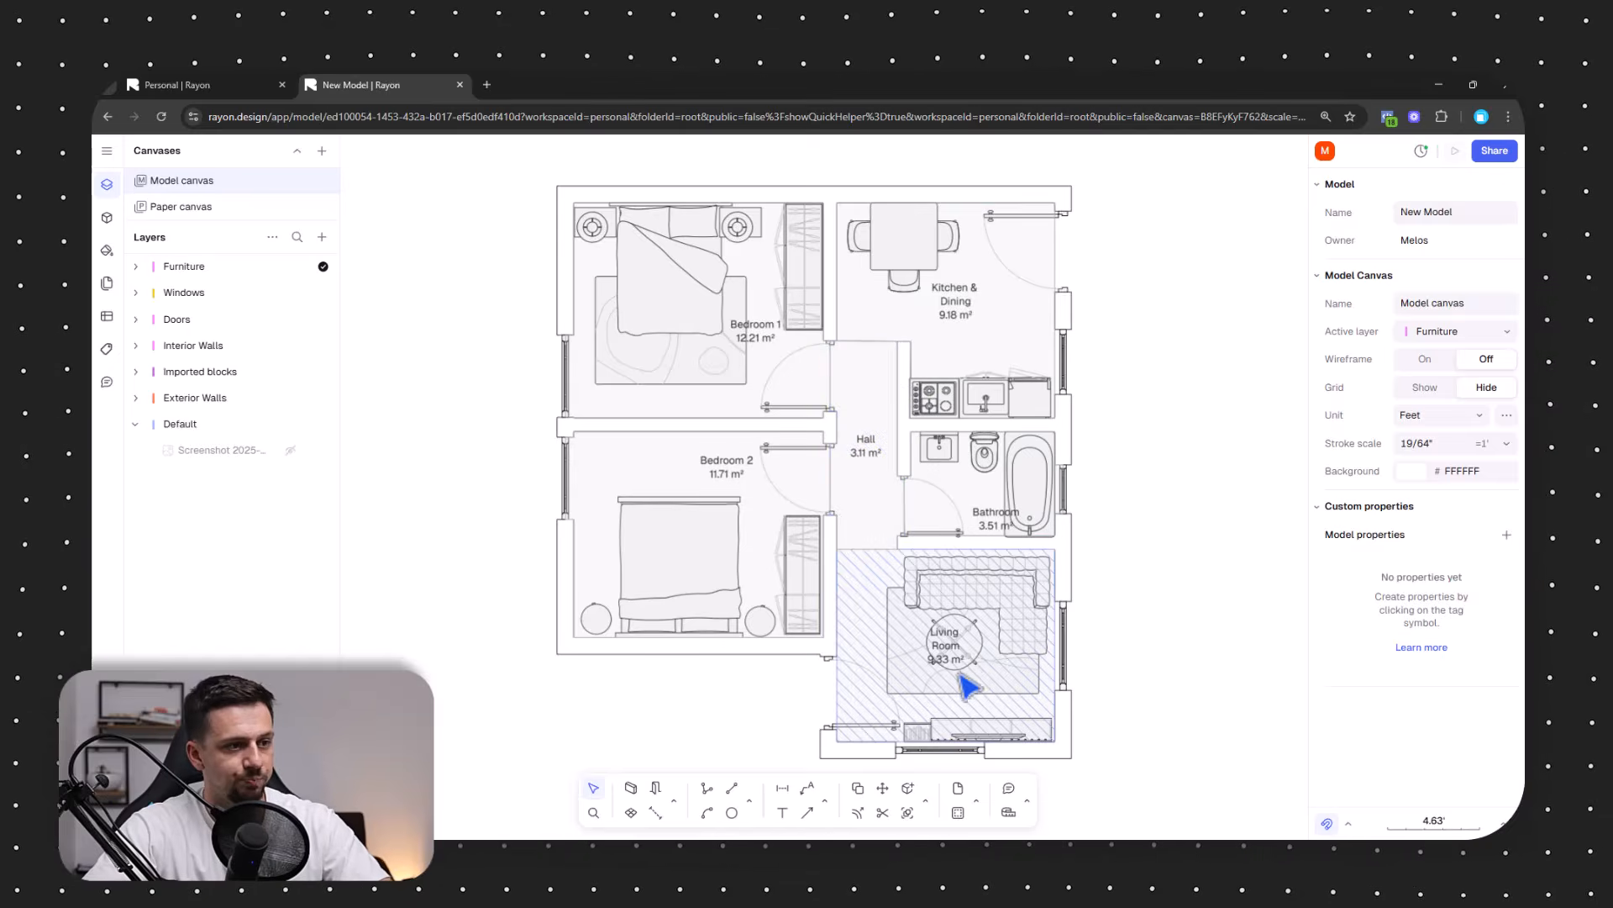
Fill the Living Room, Hall, Bedroom 1, Bedroom 2 and Kitchen & Dining zones with the Herringbone wood hatch pattern.
scroll(893, 706, up, 5)
scroll(895, 621, down, 5)
click(901, 569)
scroll(865, 497, up, 1)
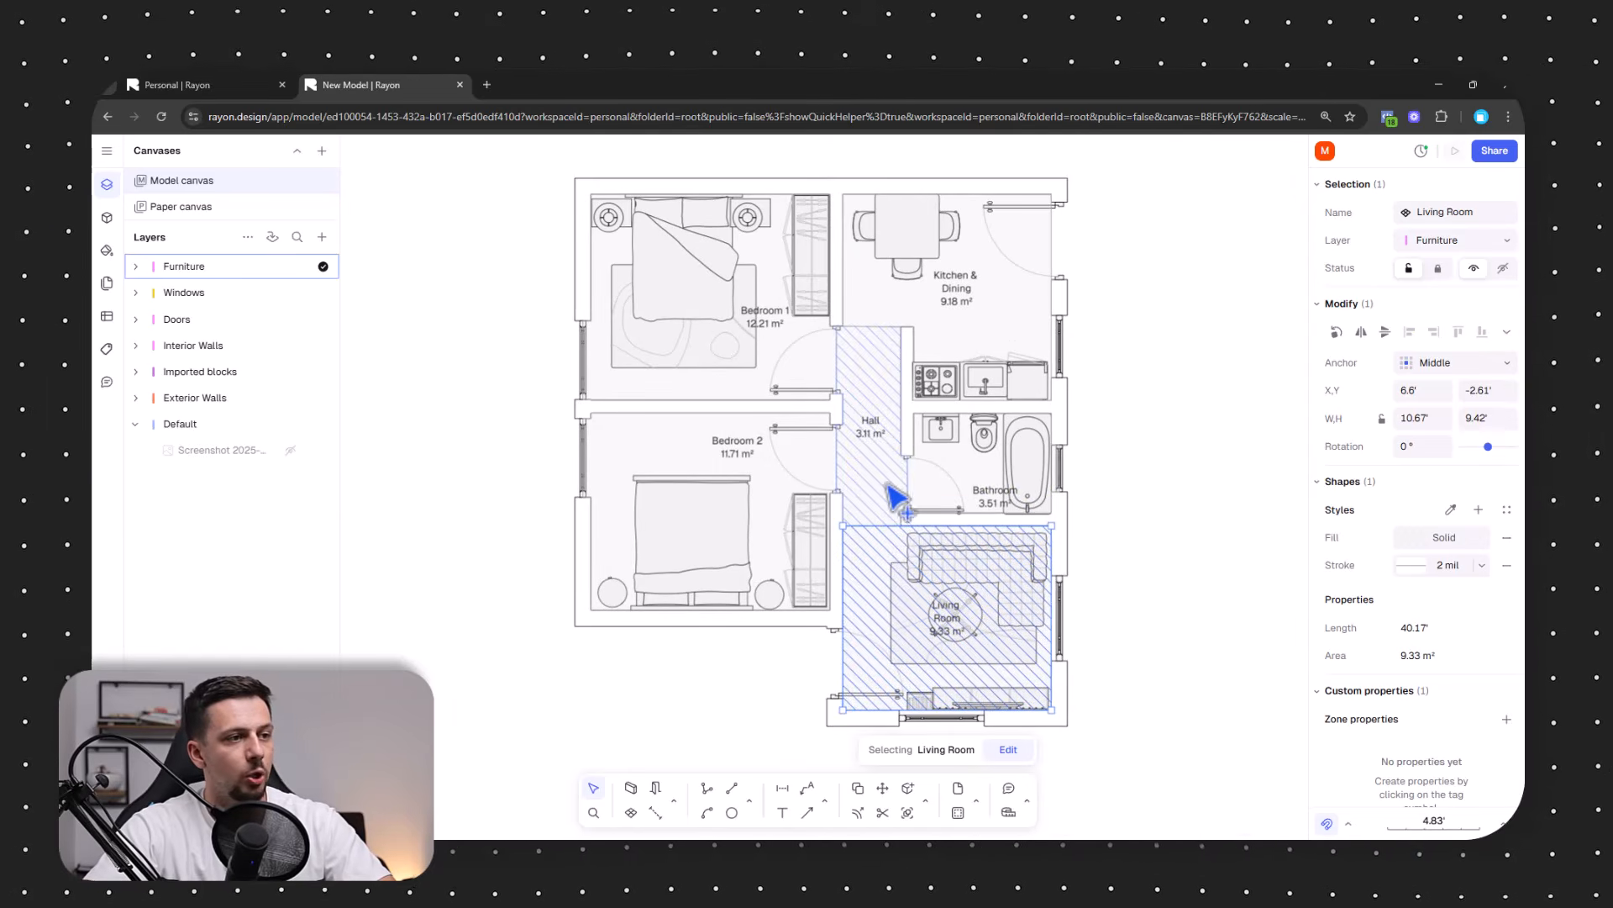
shift+click(893, 497)
shift+click(720, 451)
shift+click(790, 374)
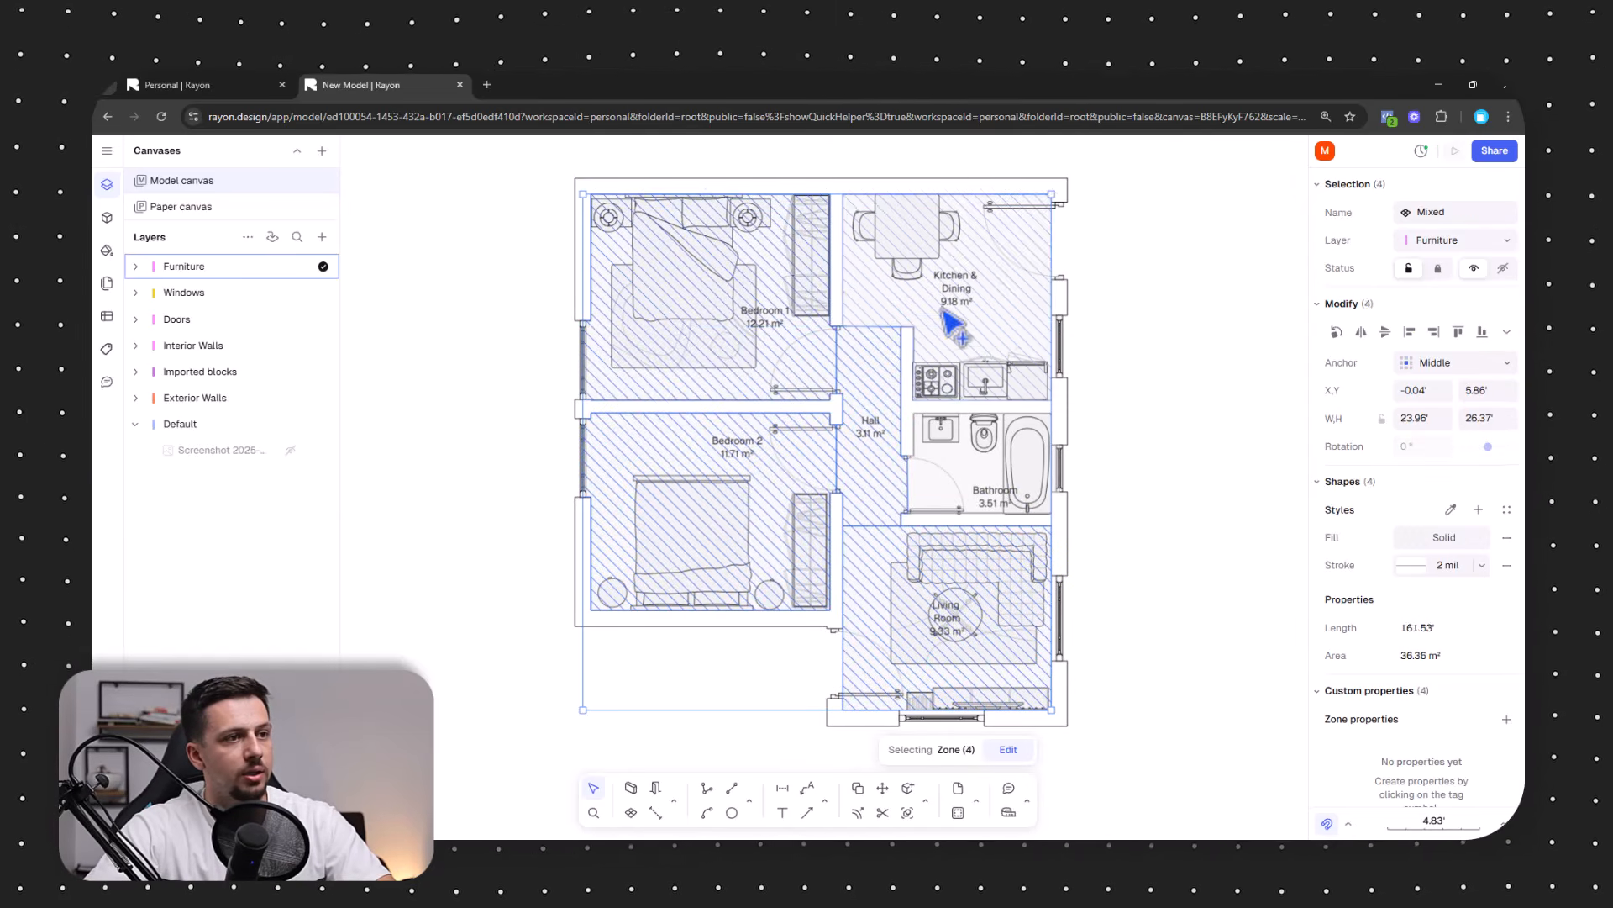
shift+click(952, 319)
scroll(1101, 630, right, 1)
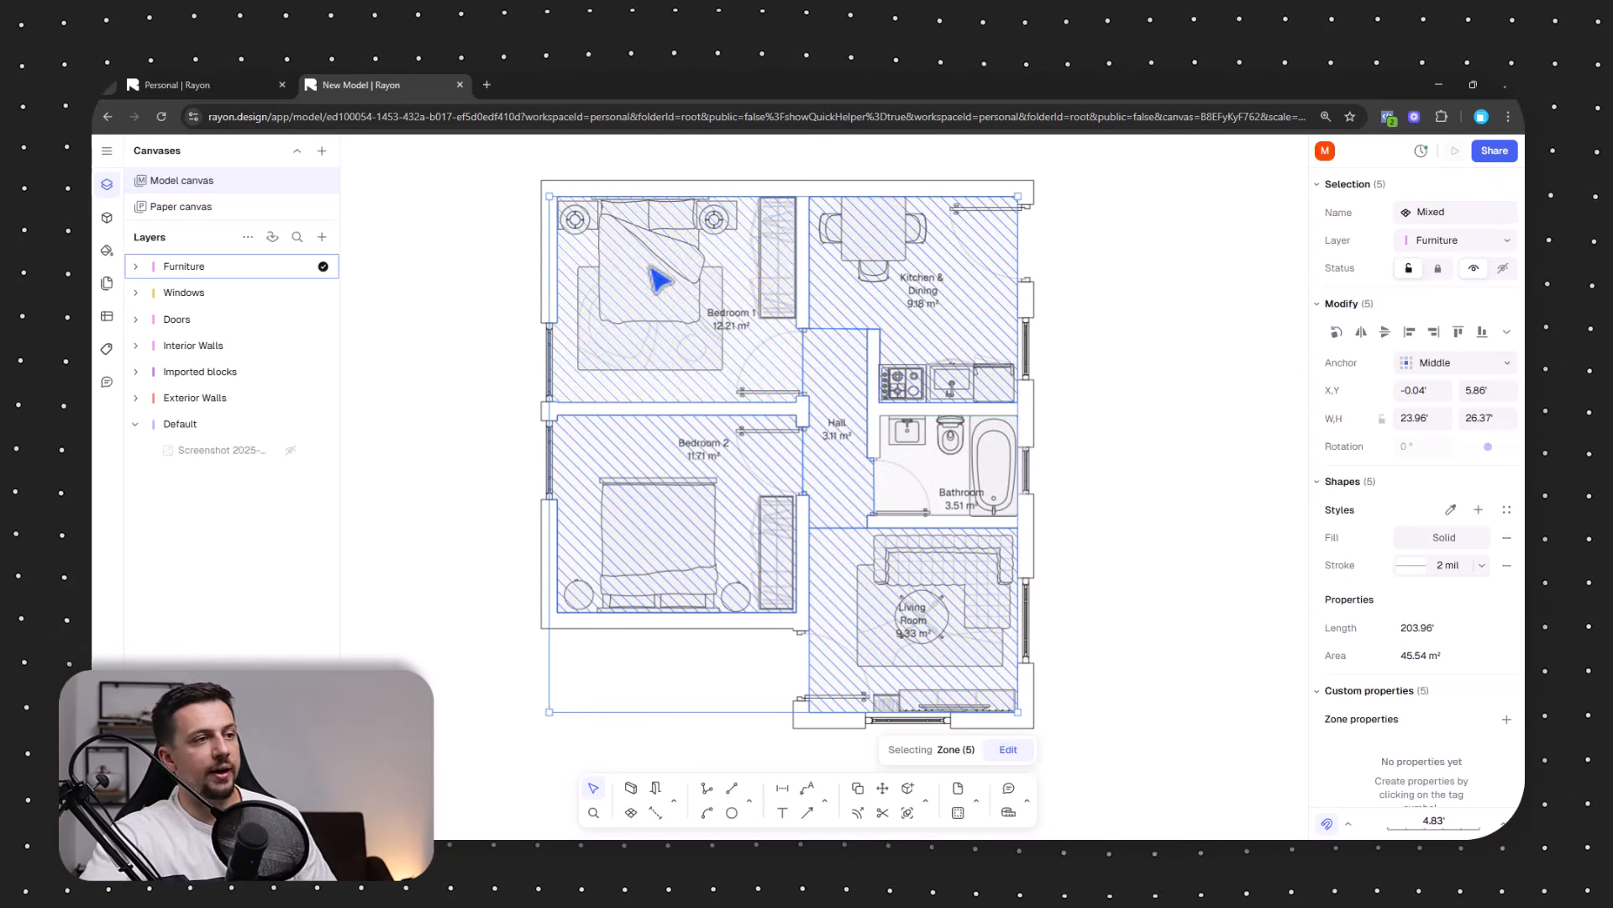
click(1428, 538)
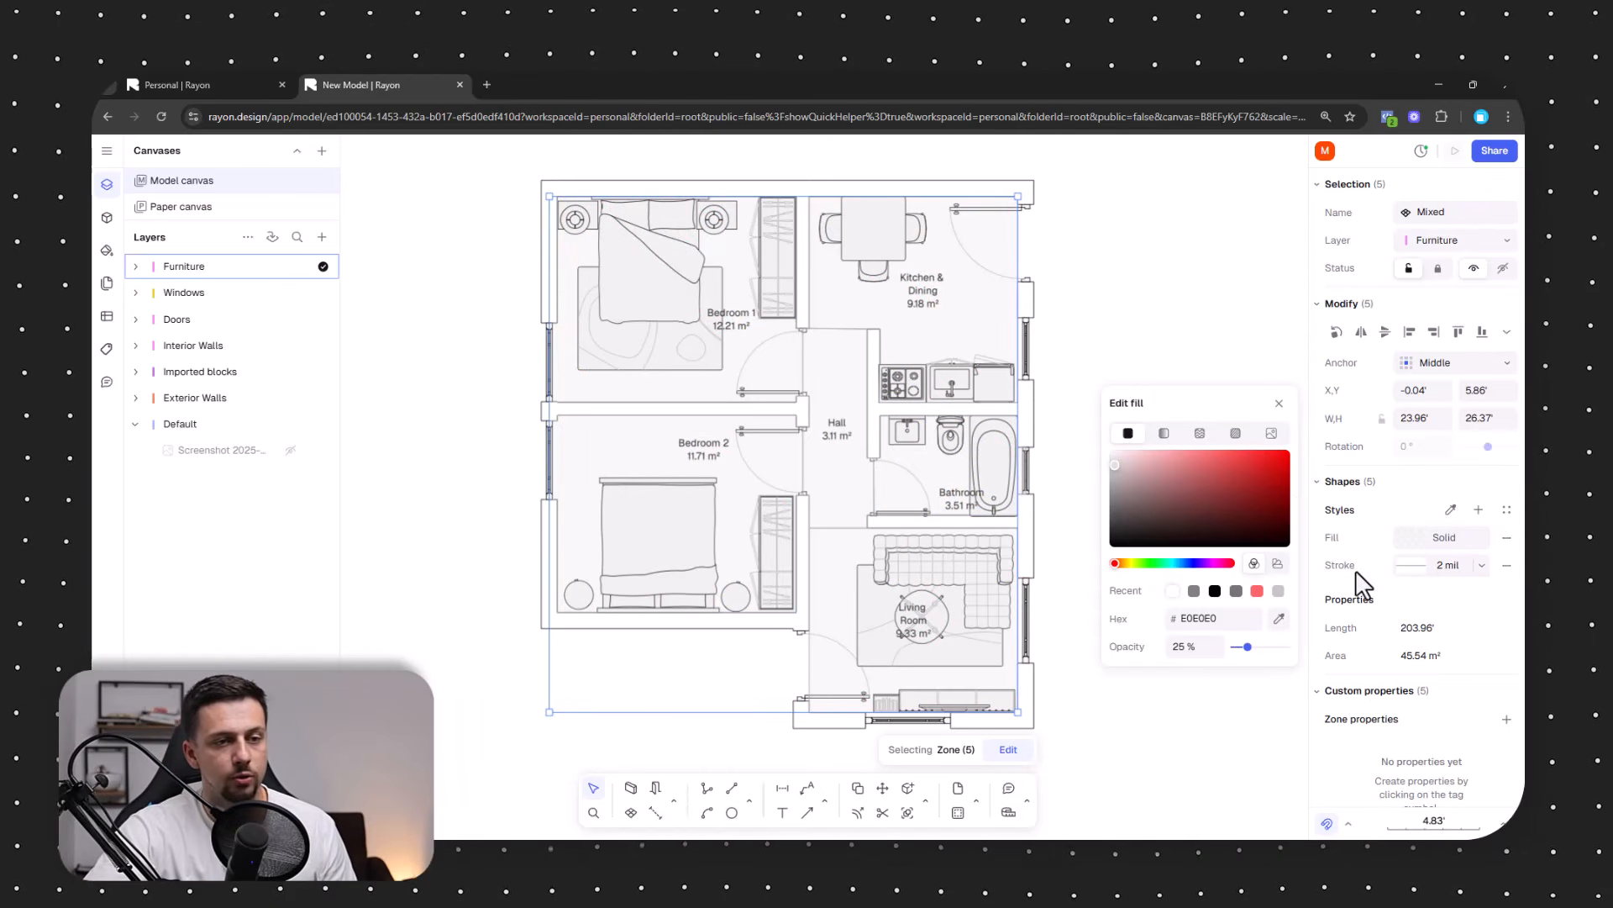
click(1402, 474)
click(1400, 490)
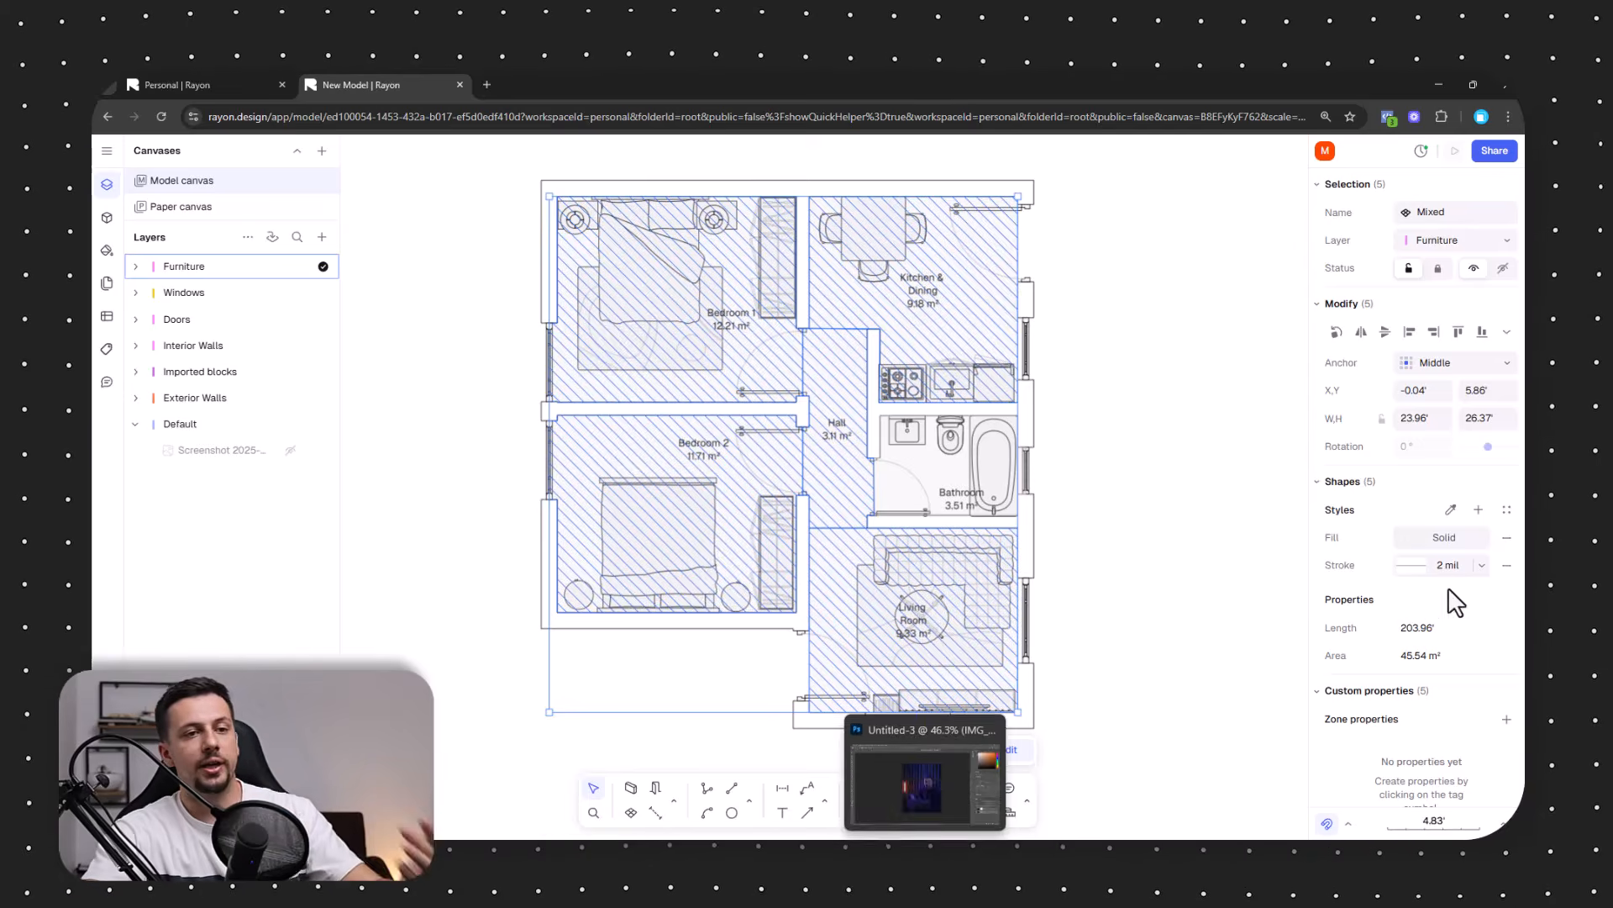
click(1421, 542)
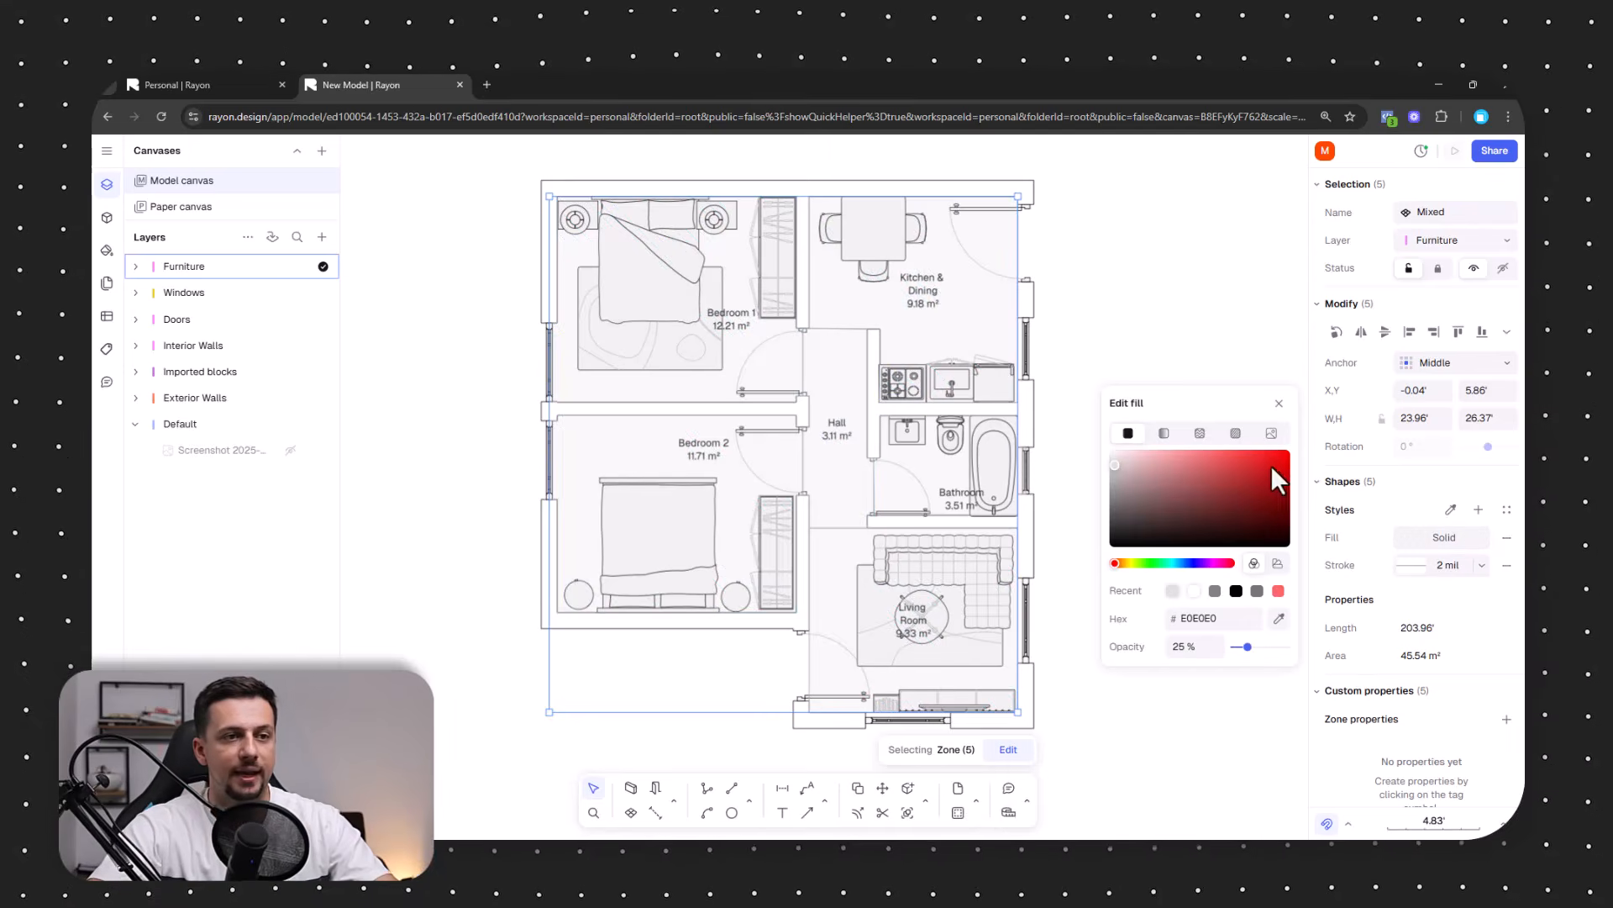
click(1235, 432)
click(1232, 609)
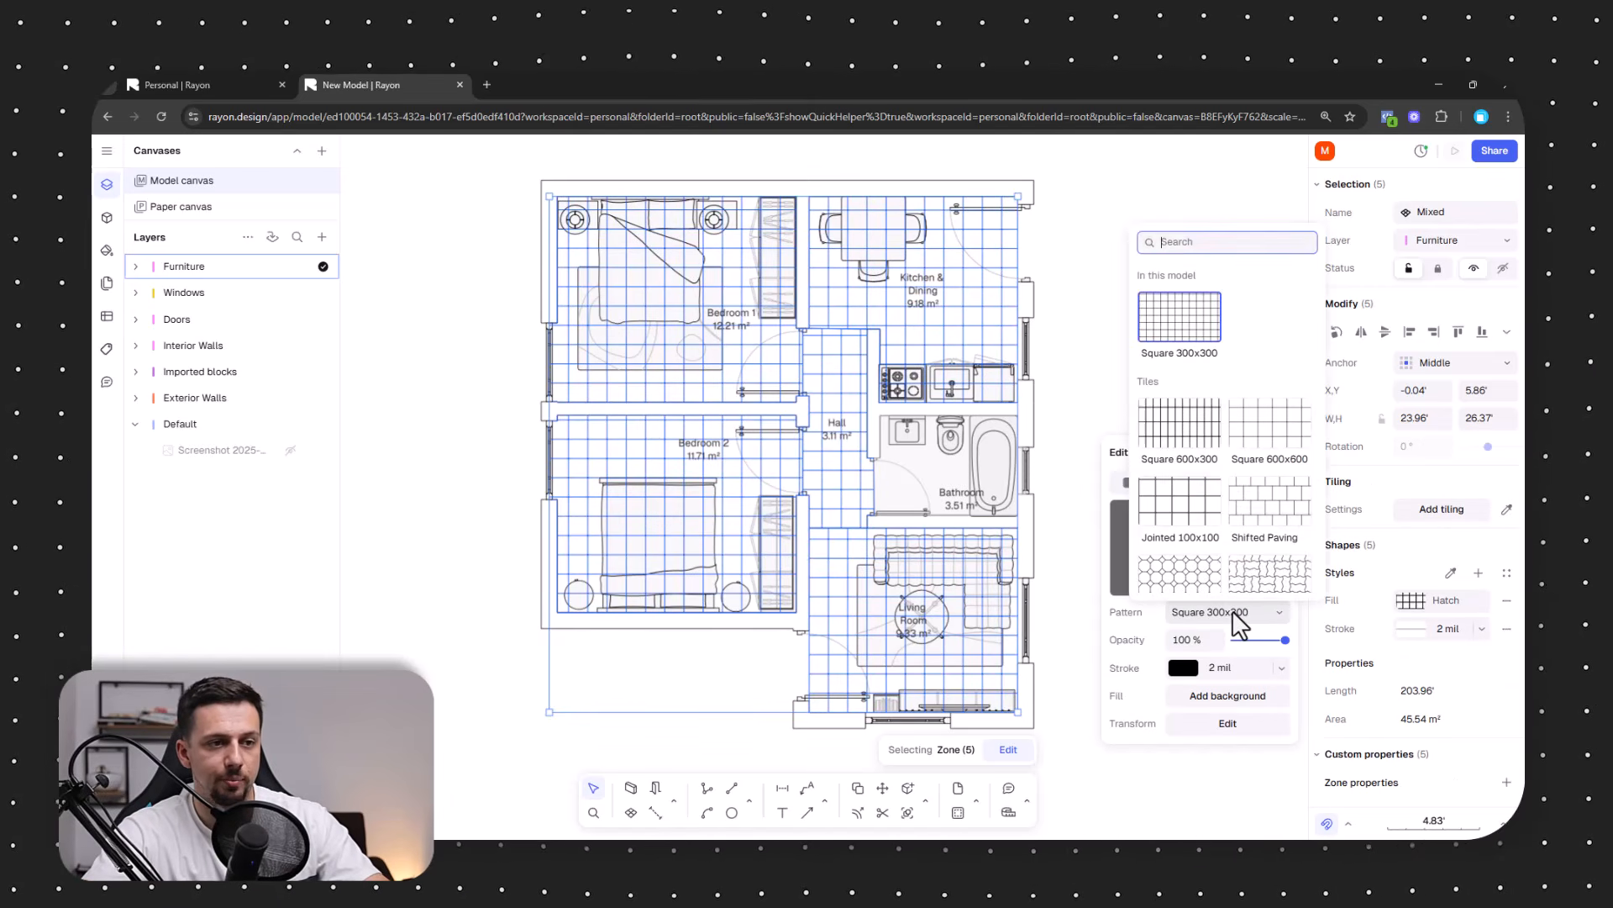
scroll(1238, 393, down, 5)
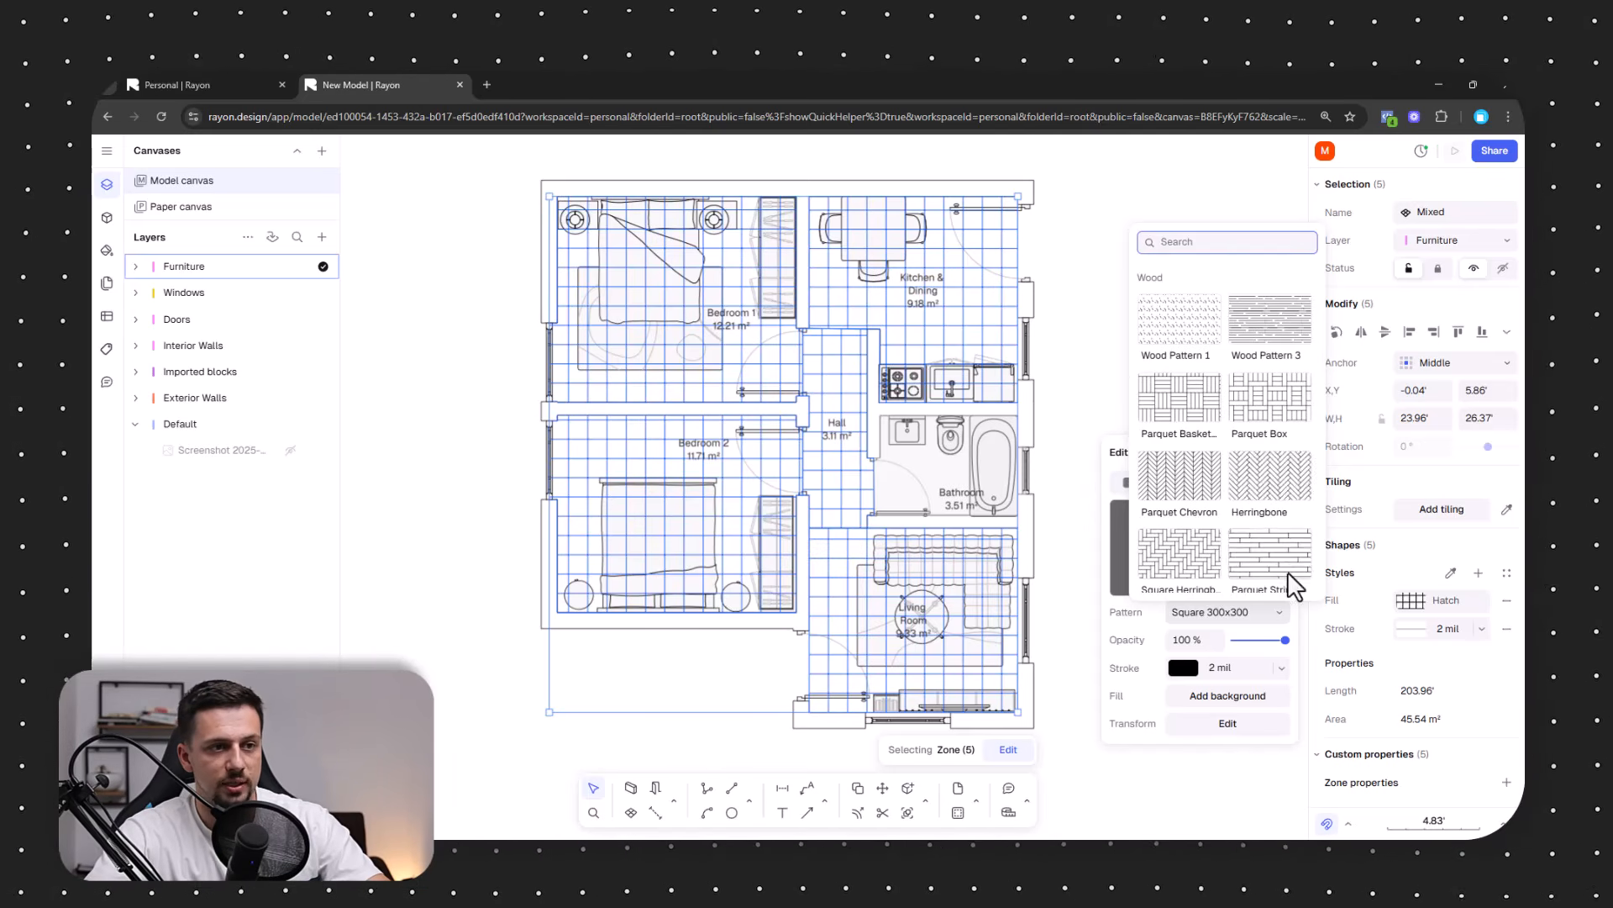
click(1285, 494)
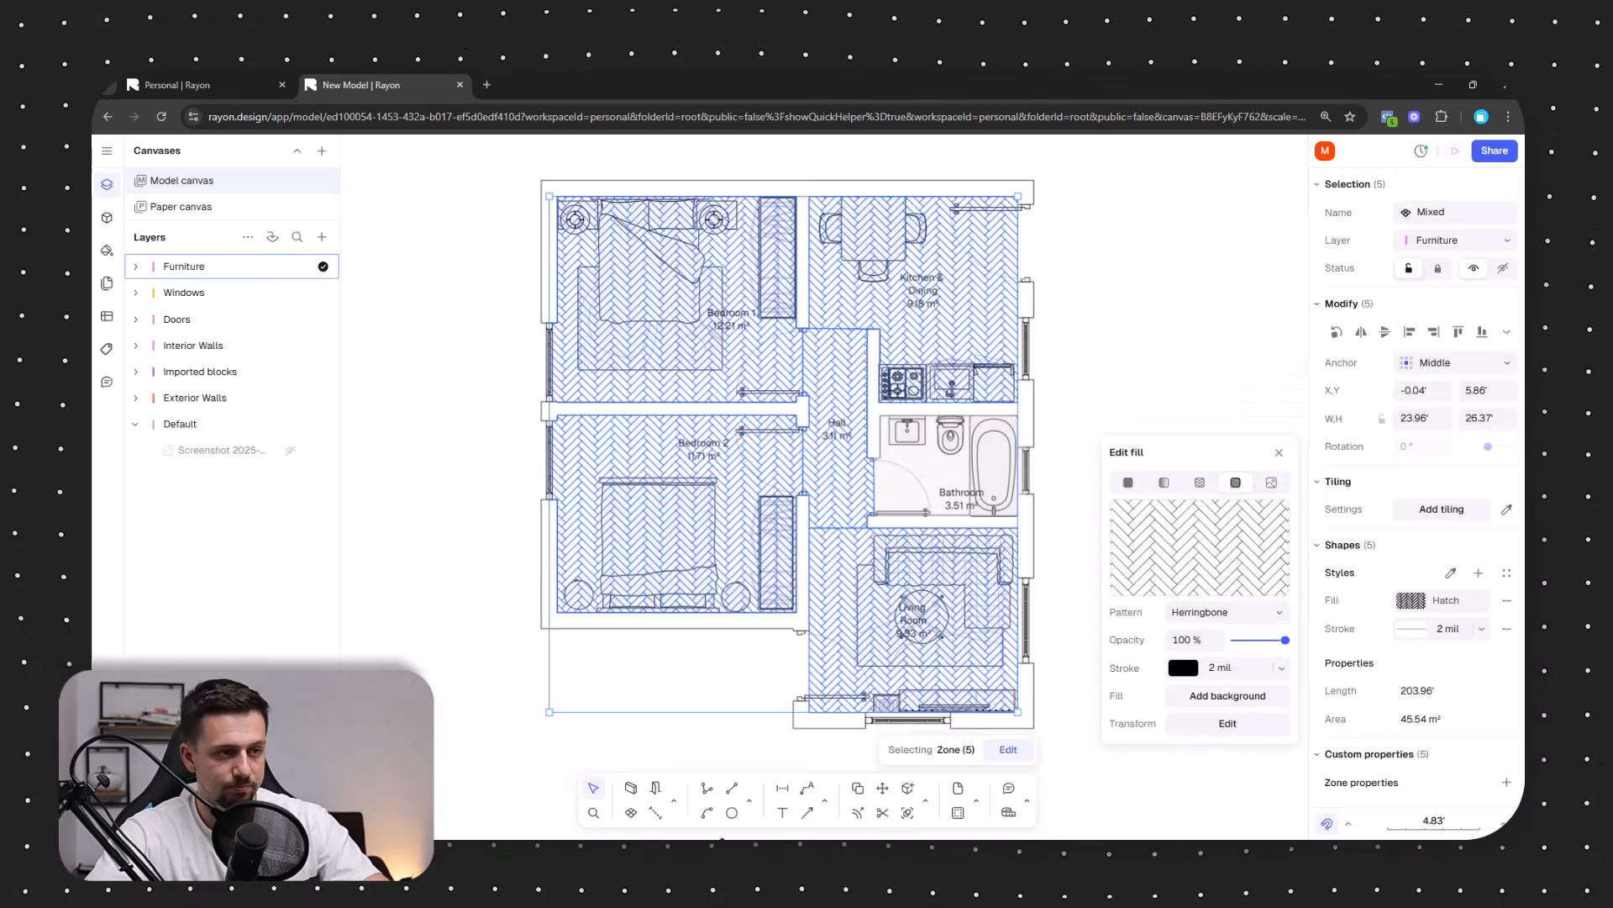
Add a background to the herringbone hatch and set its colour to the grey-brown 80776B.
click(1197, 695)
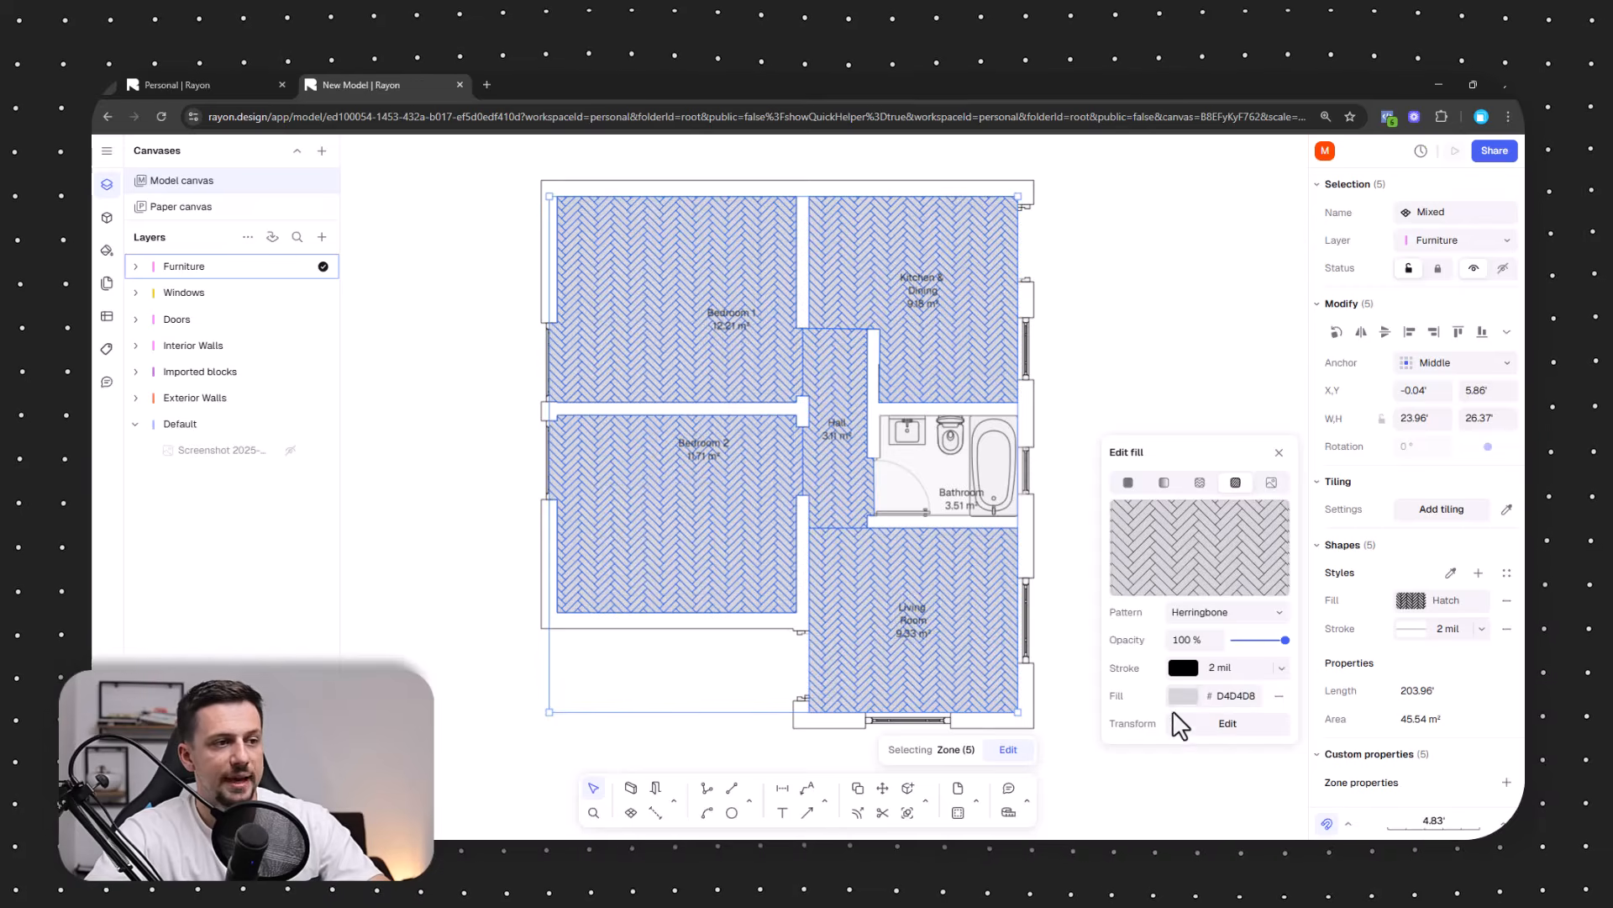
click(1180, 695)
click(1124, 668)
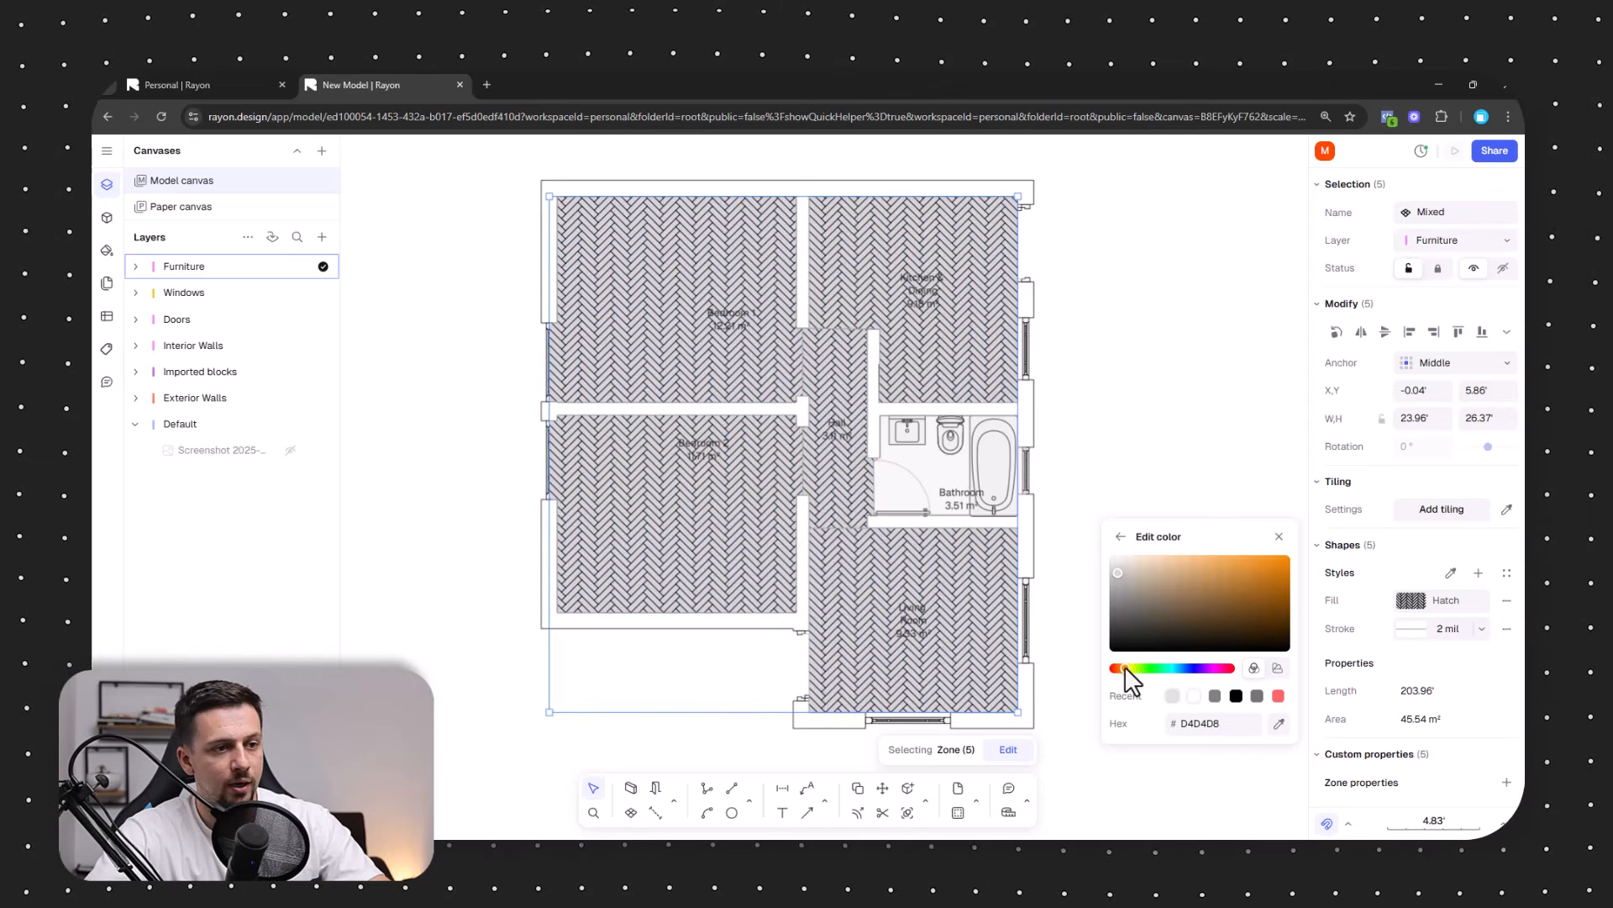
mouse_move(1125, 635)
mouse_down()
mouse_move(1122, 594)
mouse_move(1142, 602)
mouse_up()
click(1120, 536)
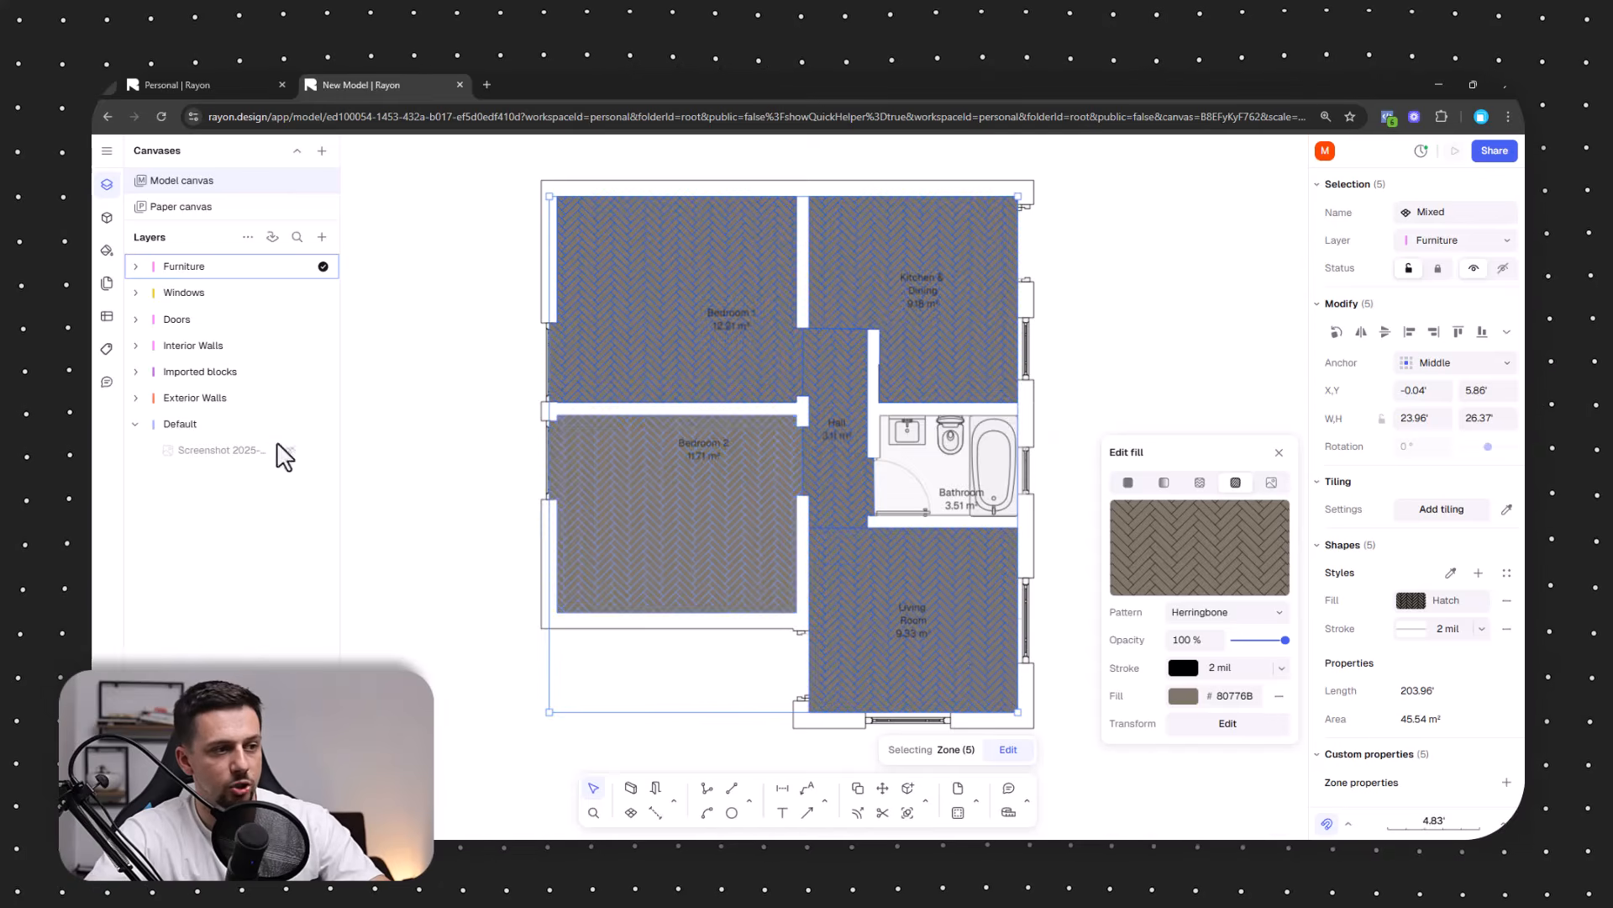
Set the herringbone pattern's stroke colour to the darker brown 6B5C49.
ctrl+scroll(818, 557, up, 5)
ctrl+scroll(818, 538, down, 5)
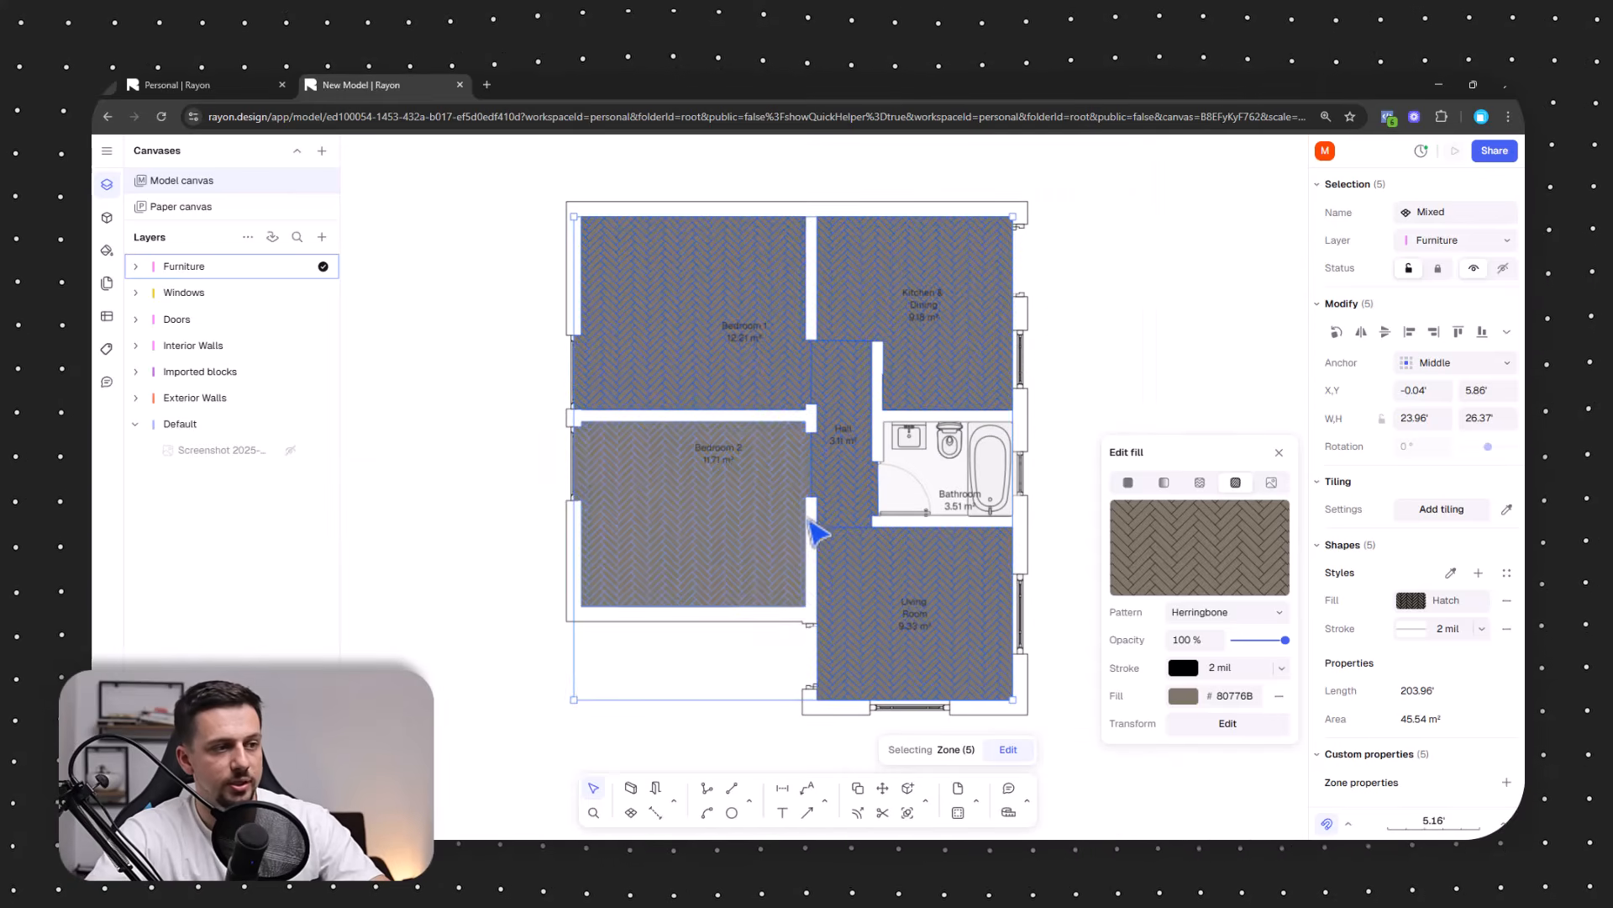
click(1172, 668)
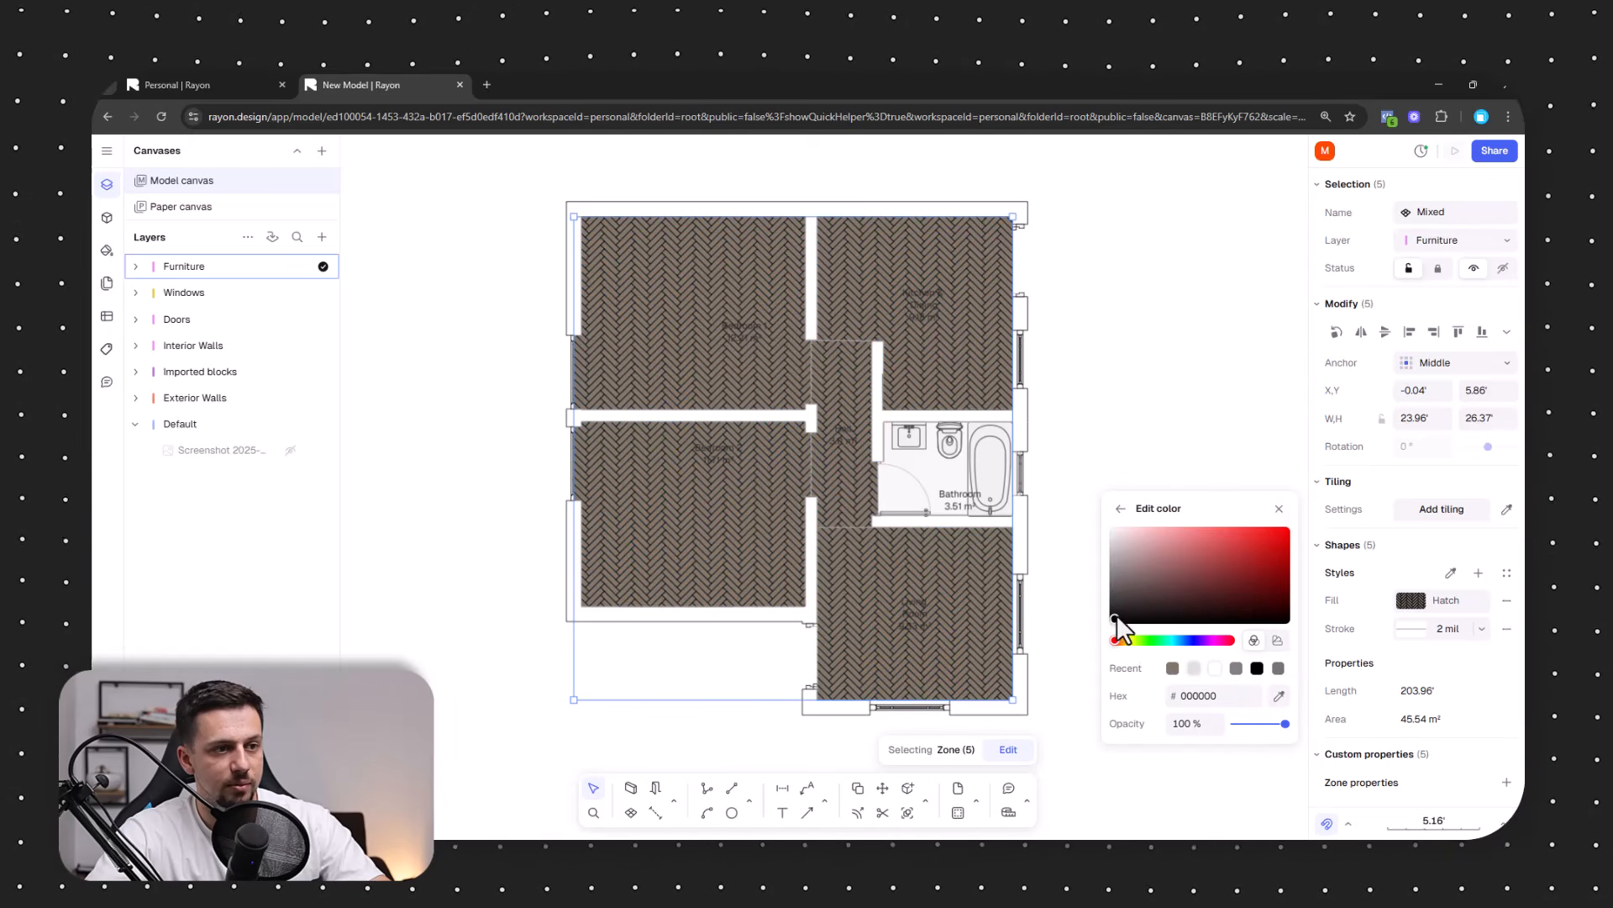
click(1114, 571)
click(1172, 668)
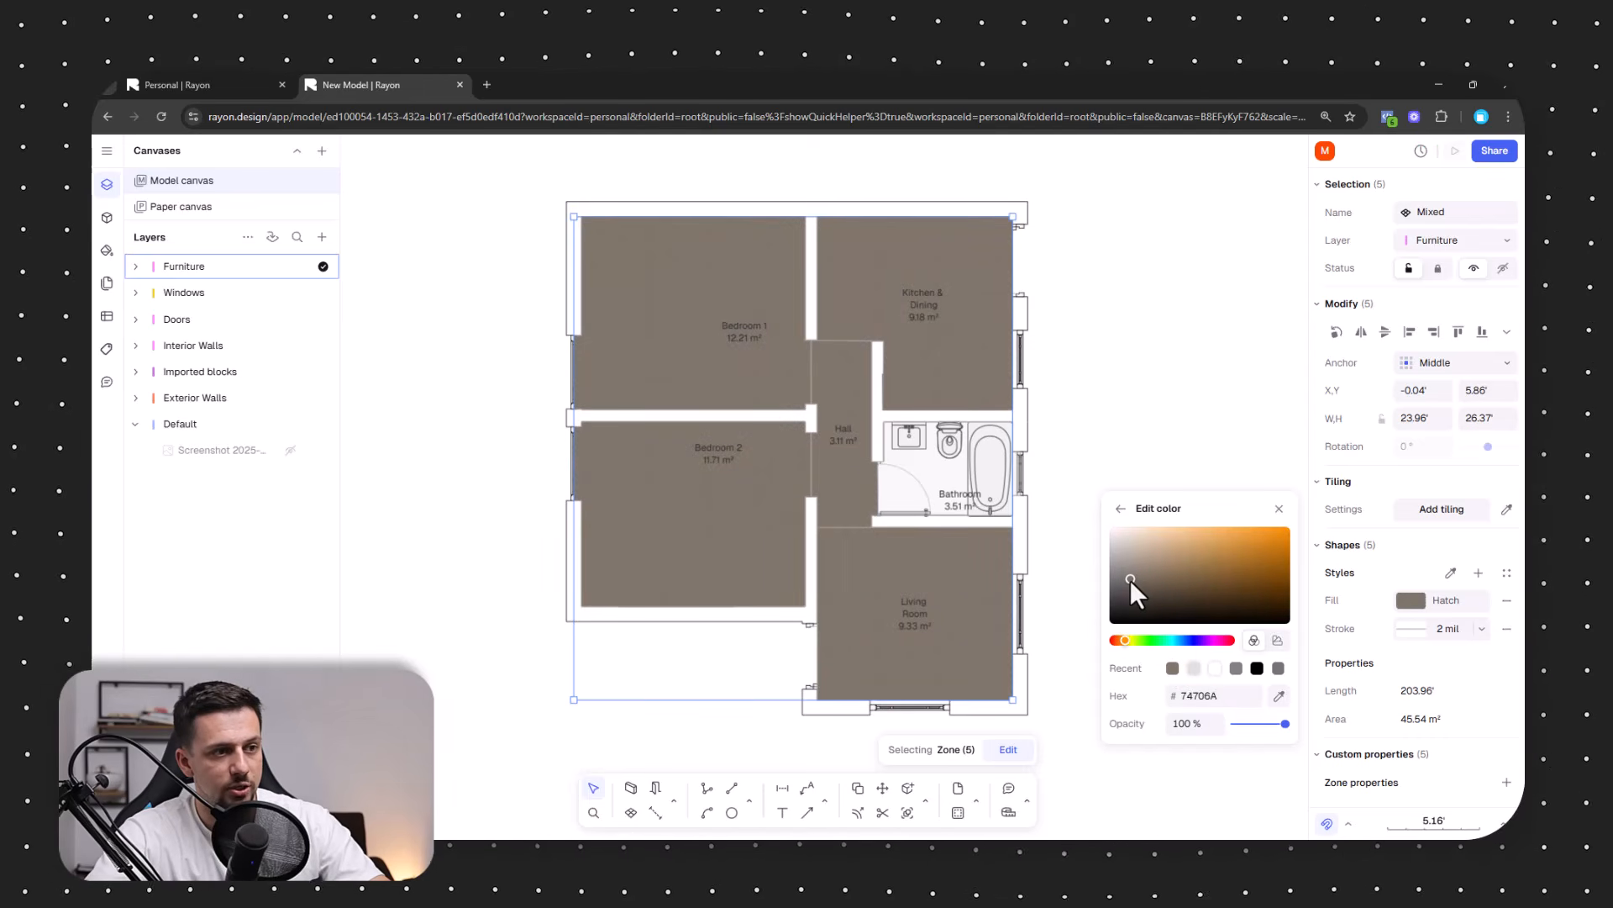
drag(1130, 579, 1168, 582)
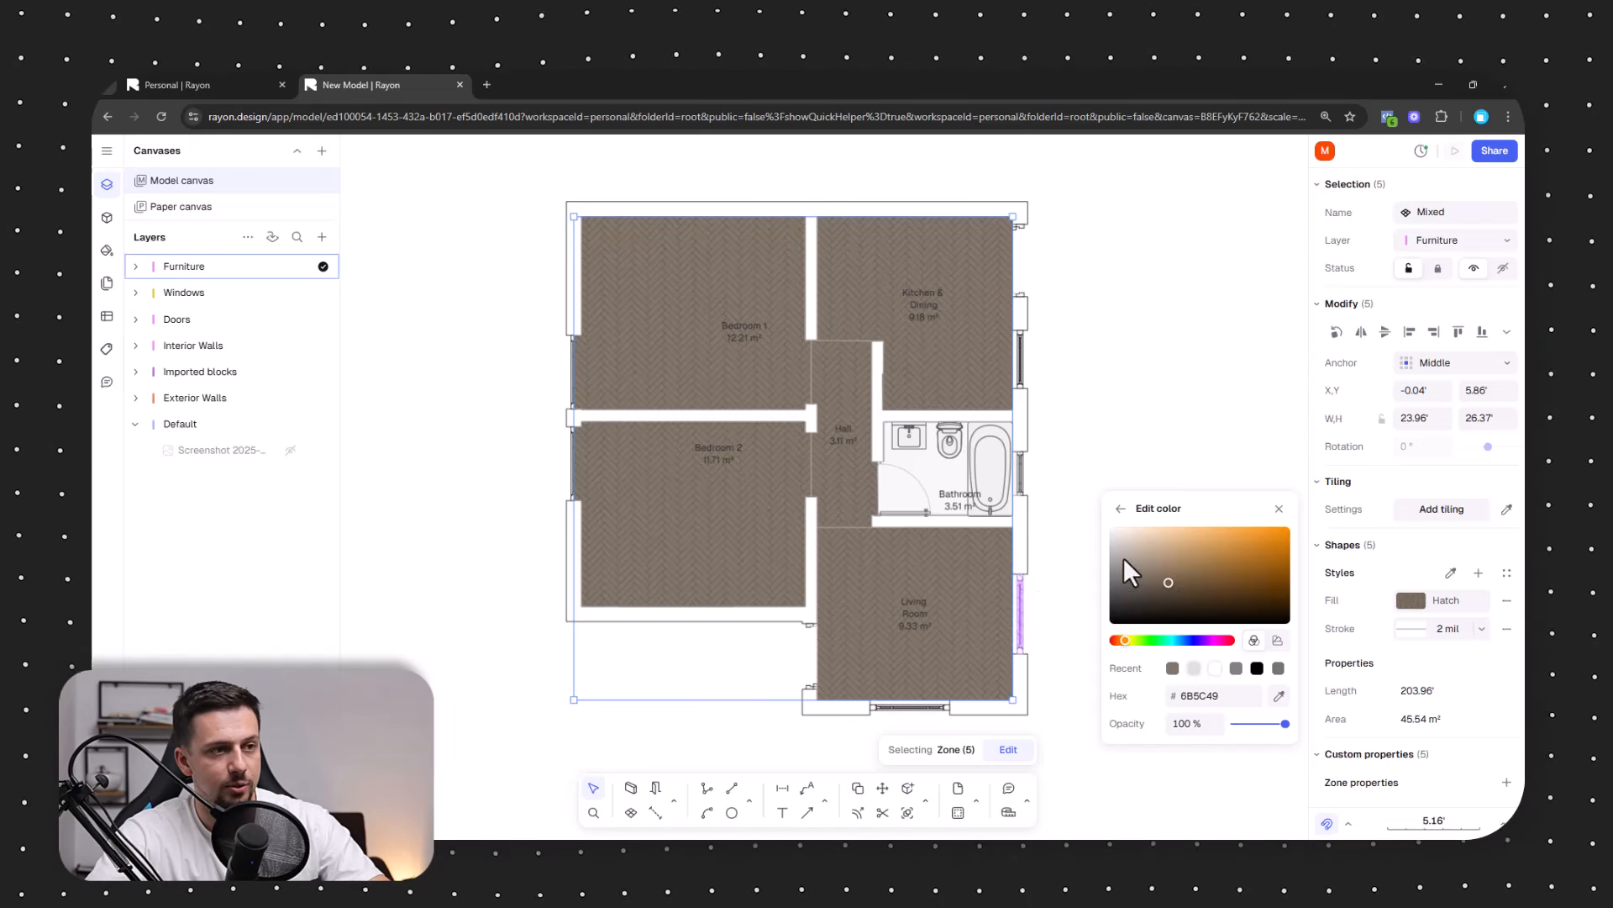
click(1074, 452)
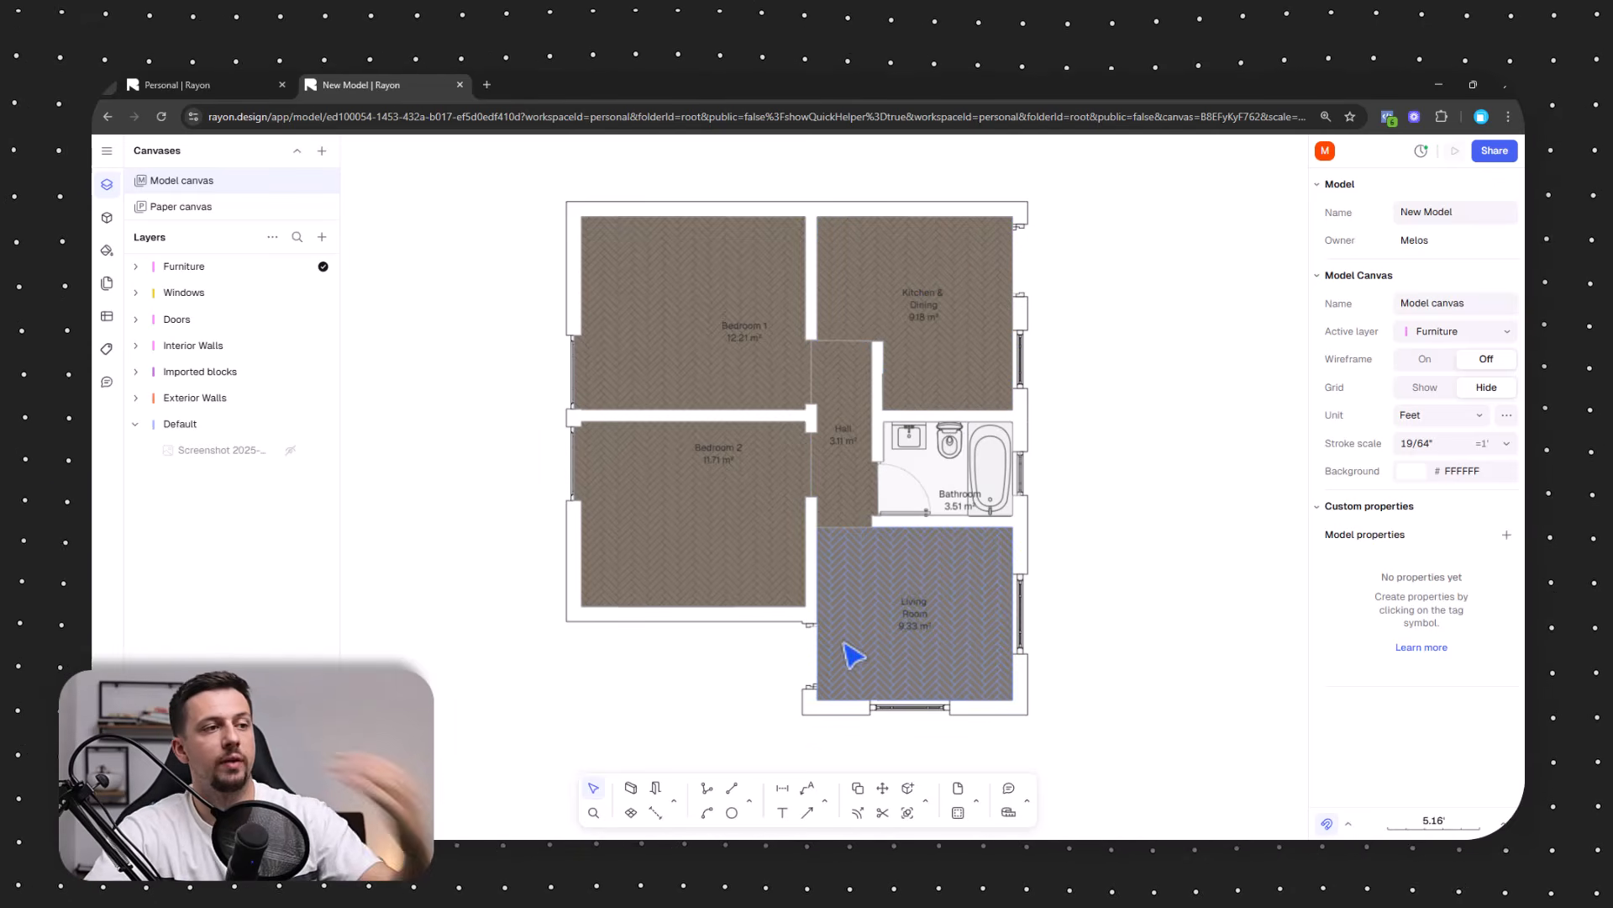
Create a new layer named Zones.
click(322, 237)
click(333, 267)
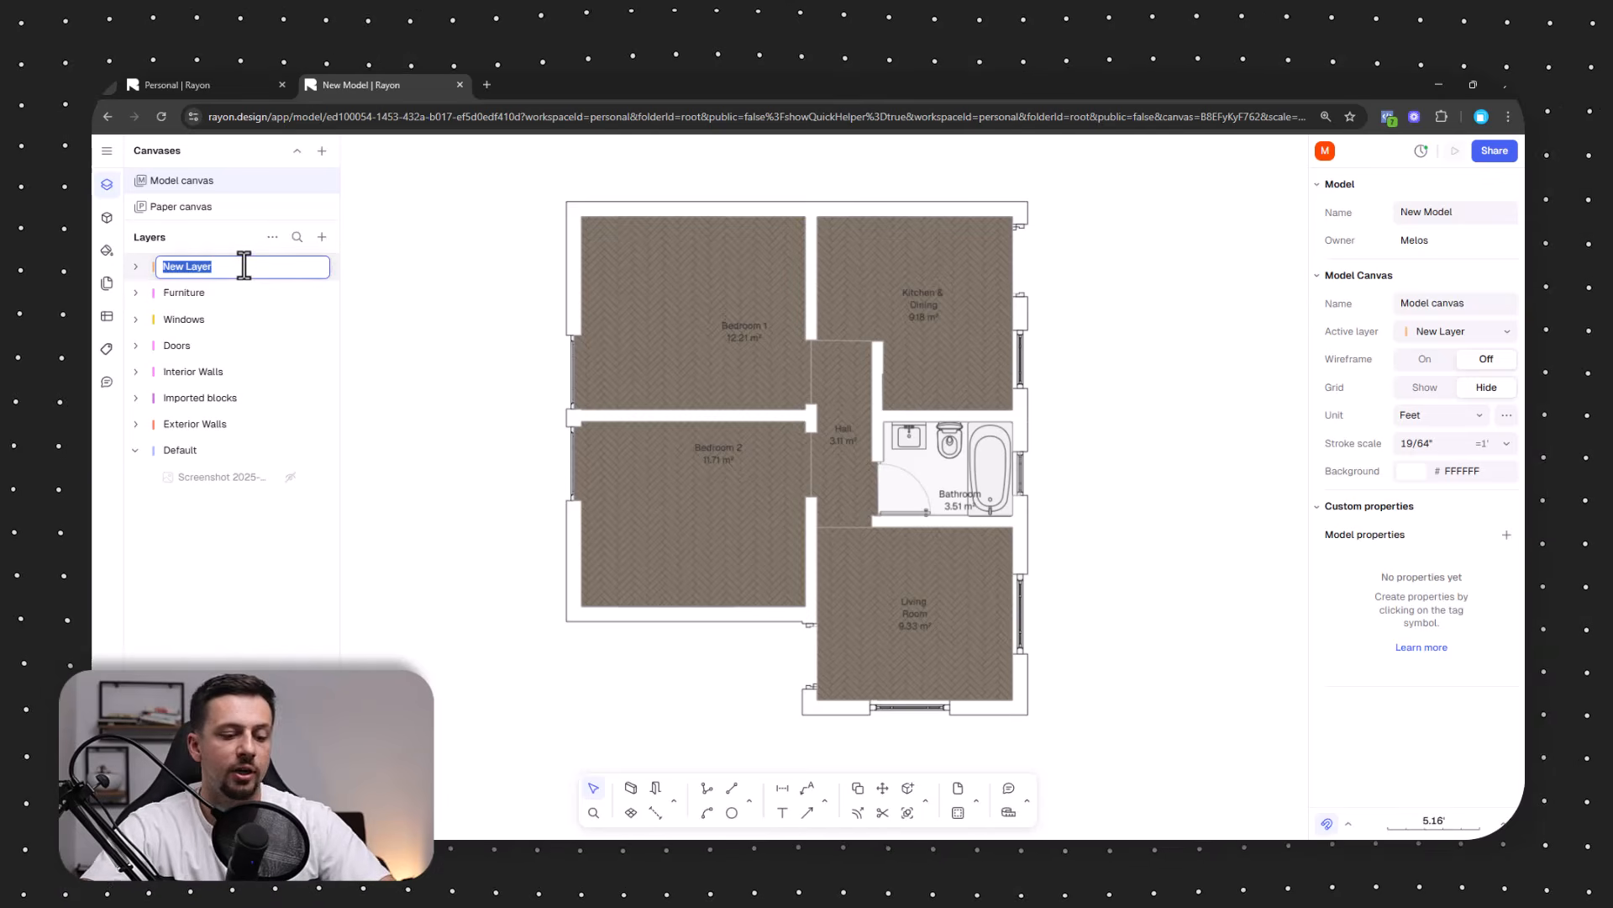
text(Zones)
key(Return)
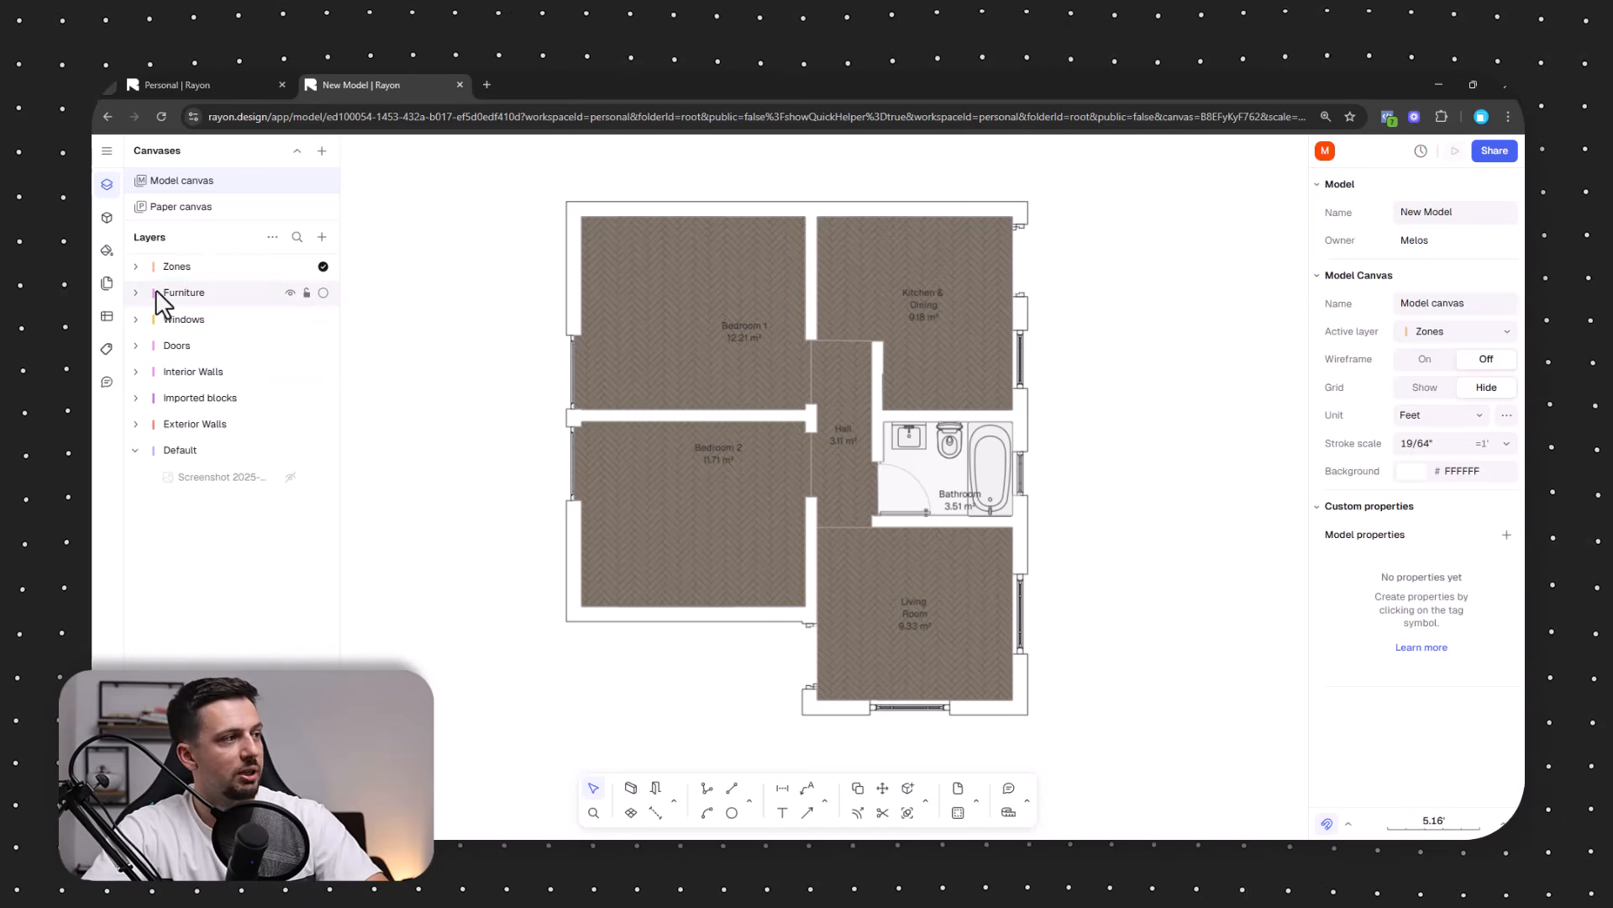
Move all room zones and their tags from the Furniture layer into the Zones layer.
click(145, 294)
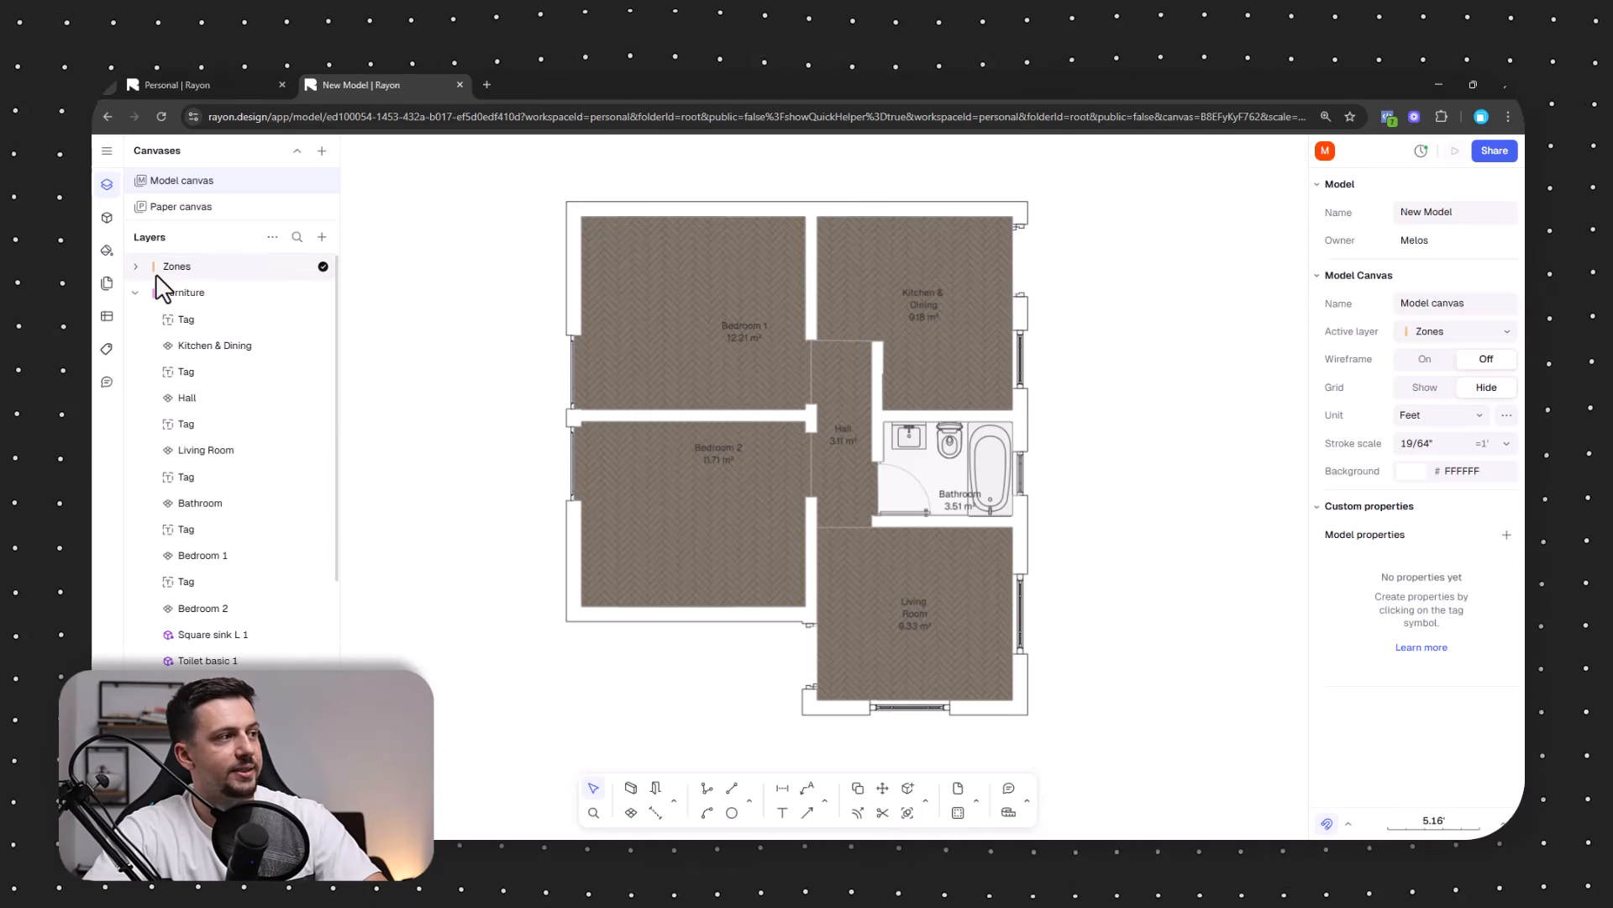
click(225, 608)
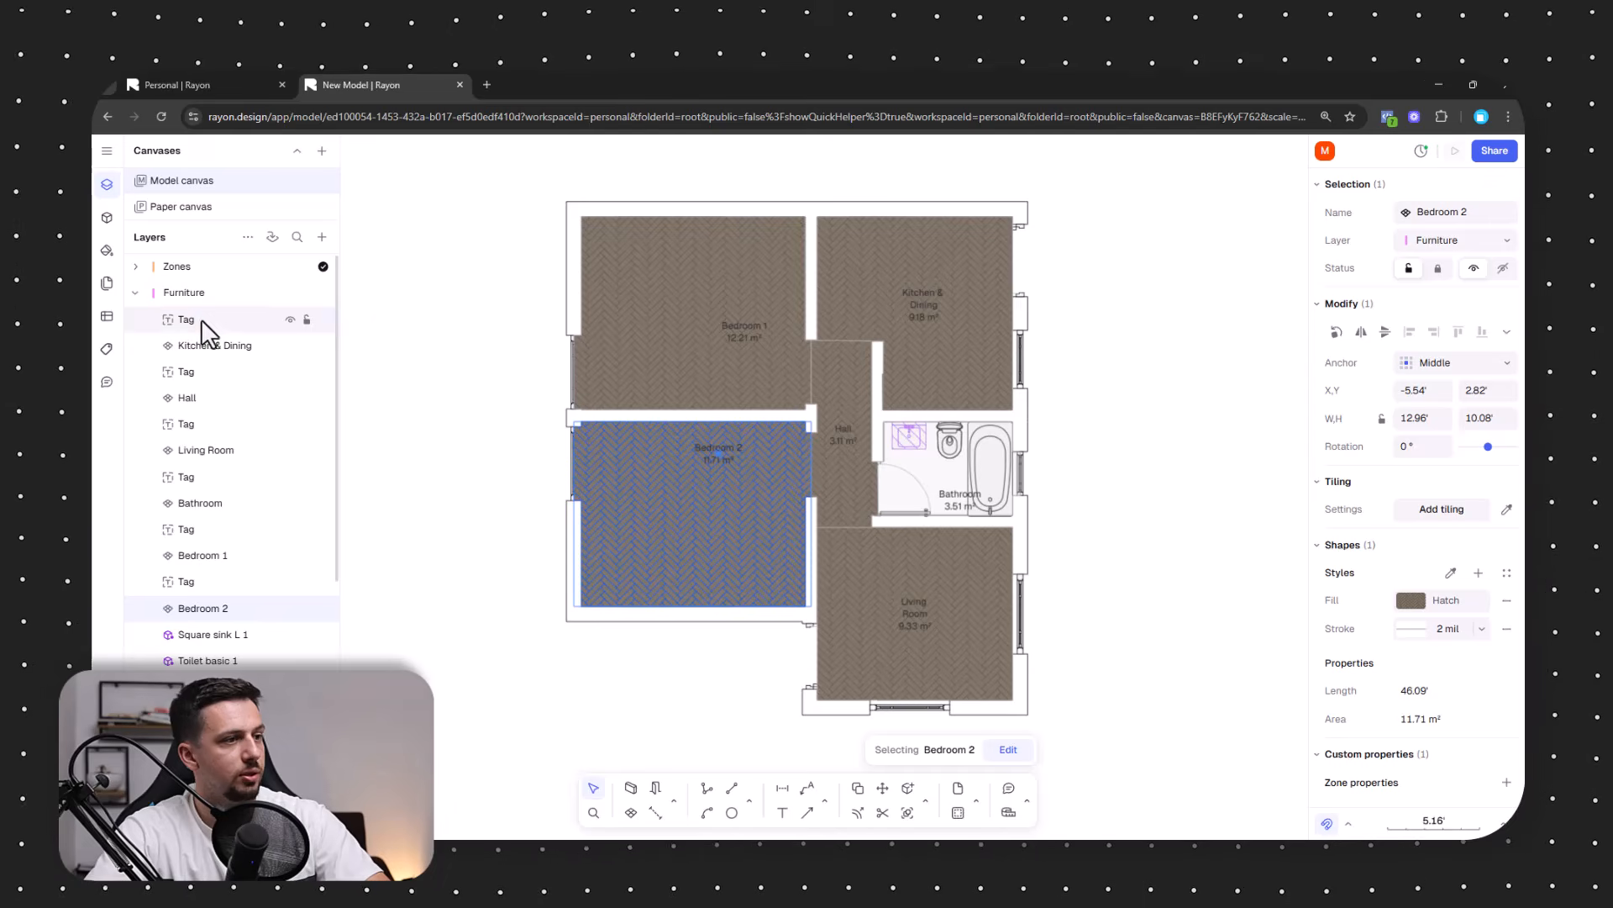
shift+click(200, 319)
drag(195, 314, 212, 270)
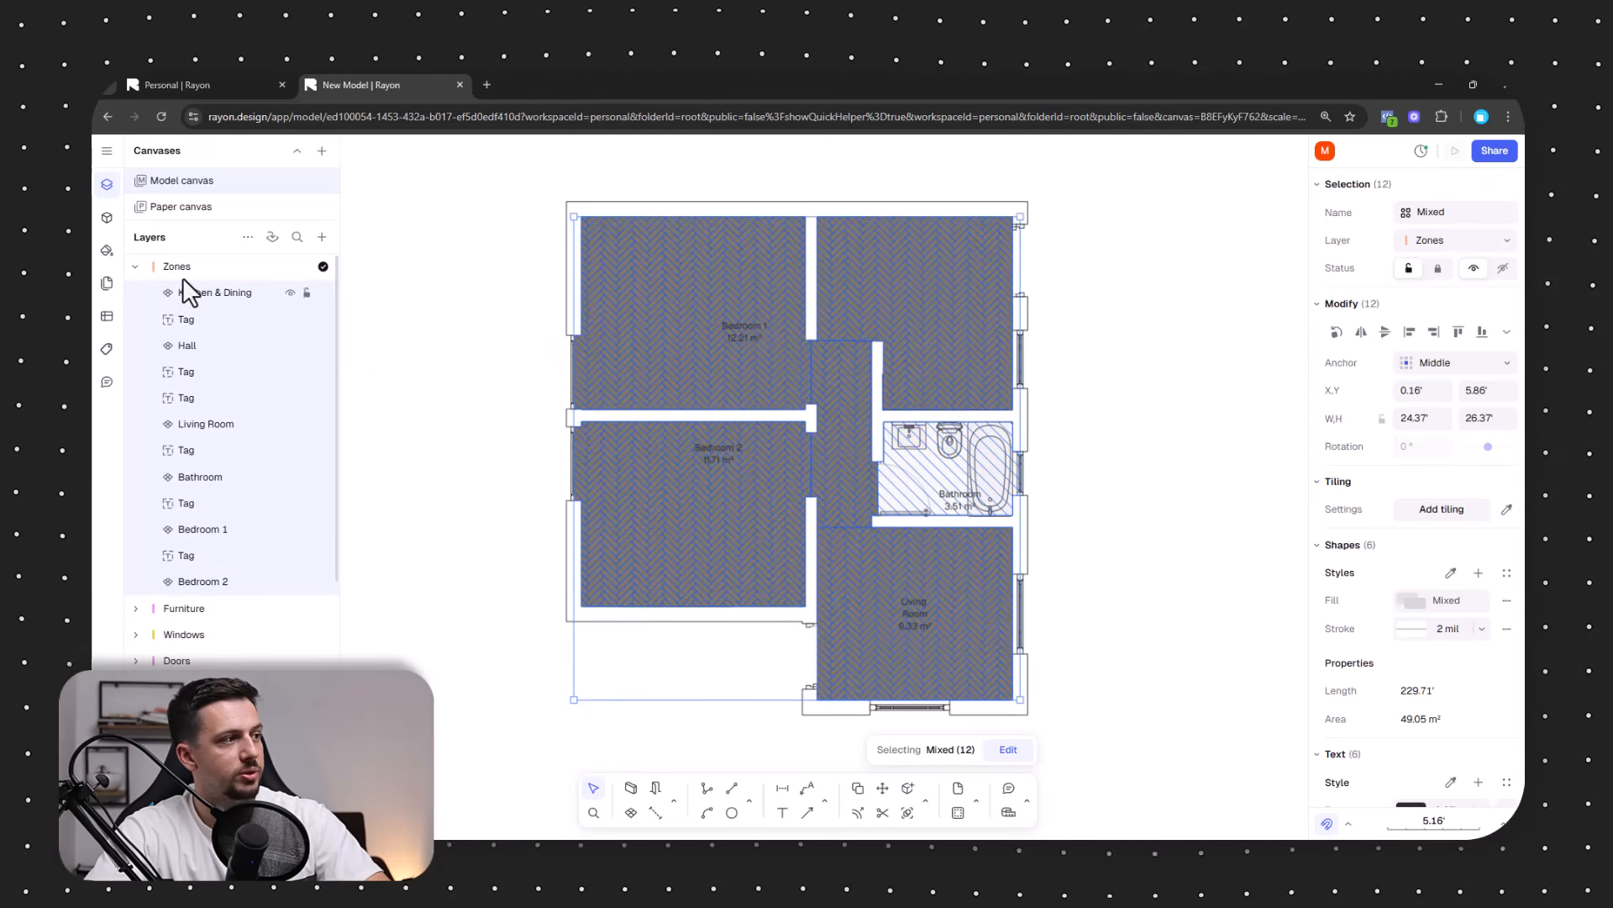
Reorder the Zones layer to sit directly below the Exterior Walls layer.
click(185, 264)
drag(181, 266, 193, 751)
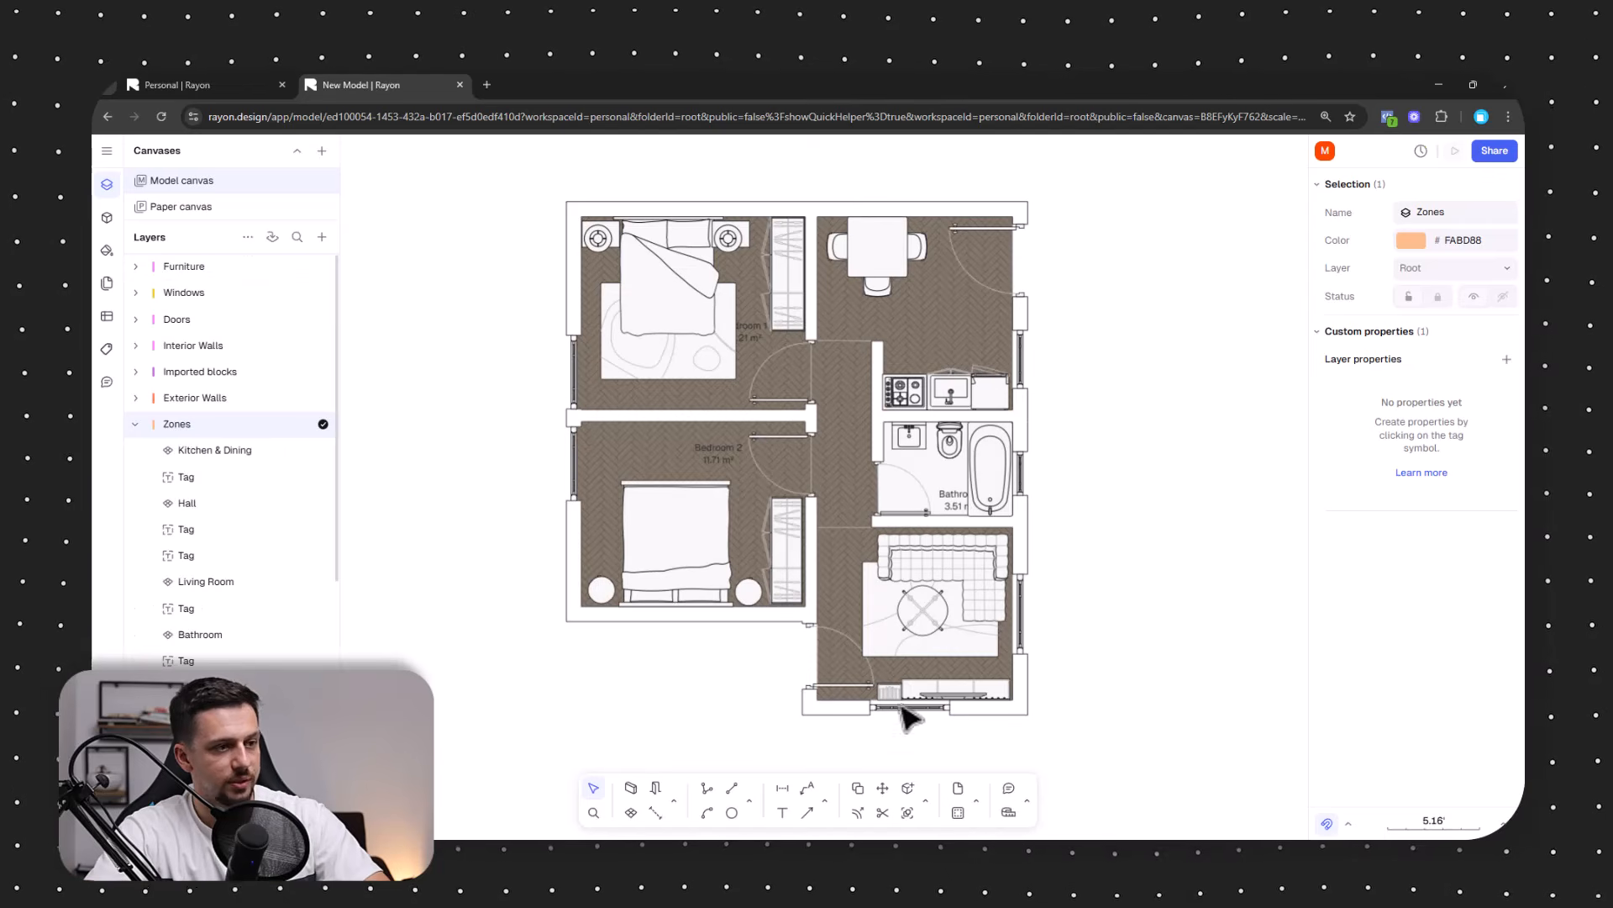
click(1140, 630)
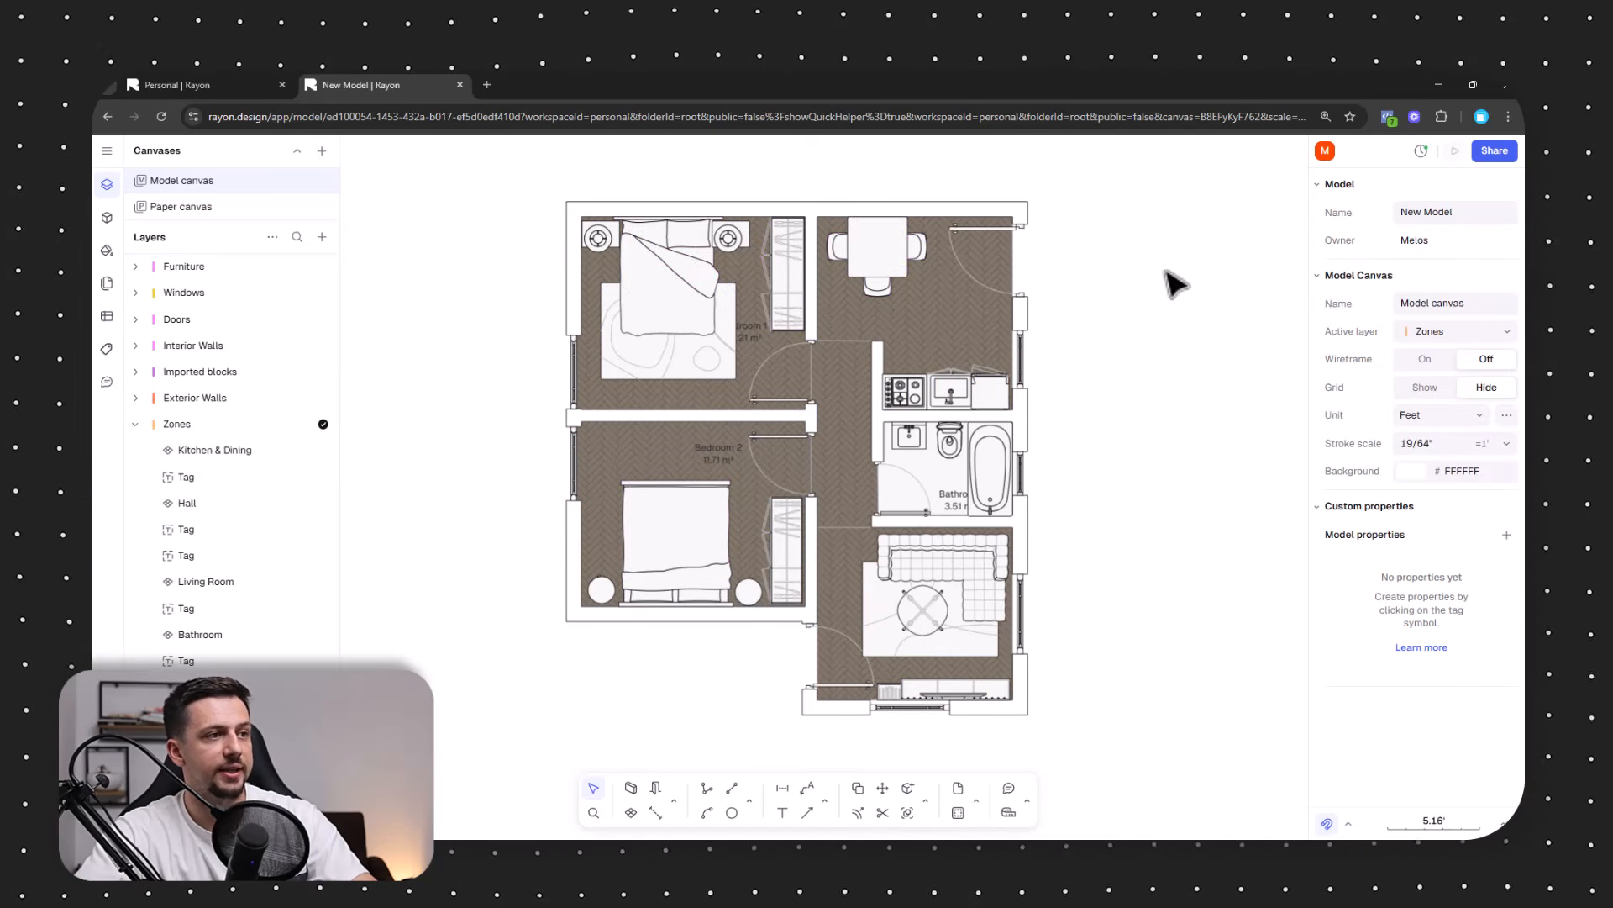
Remove the outline stroke from the five herringbone zones: Hall, Living Room, both bedrooms and Kitchen & Dining.
click(855, 484)
shift+click(865, 566)
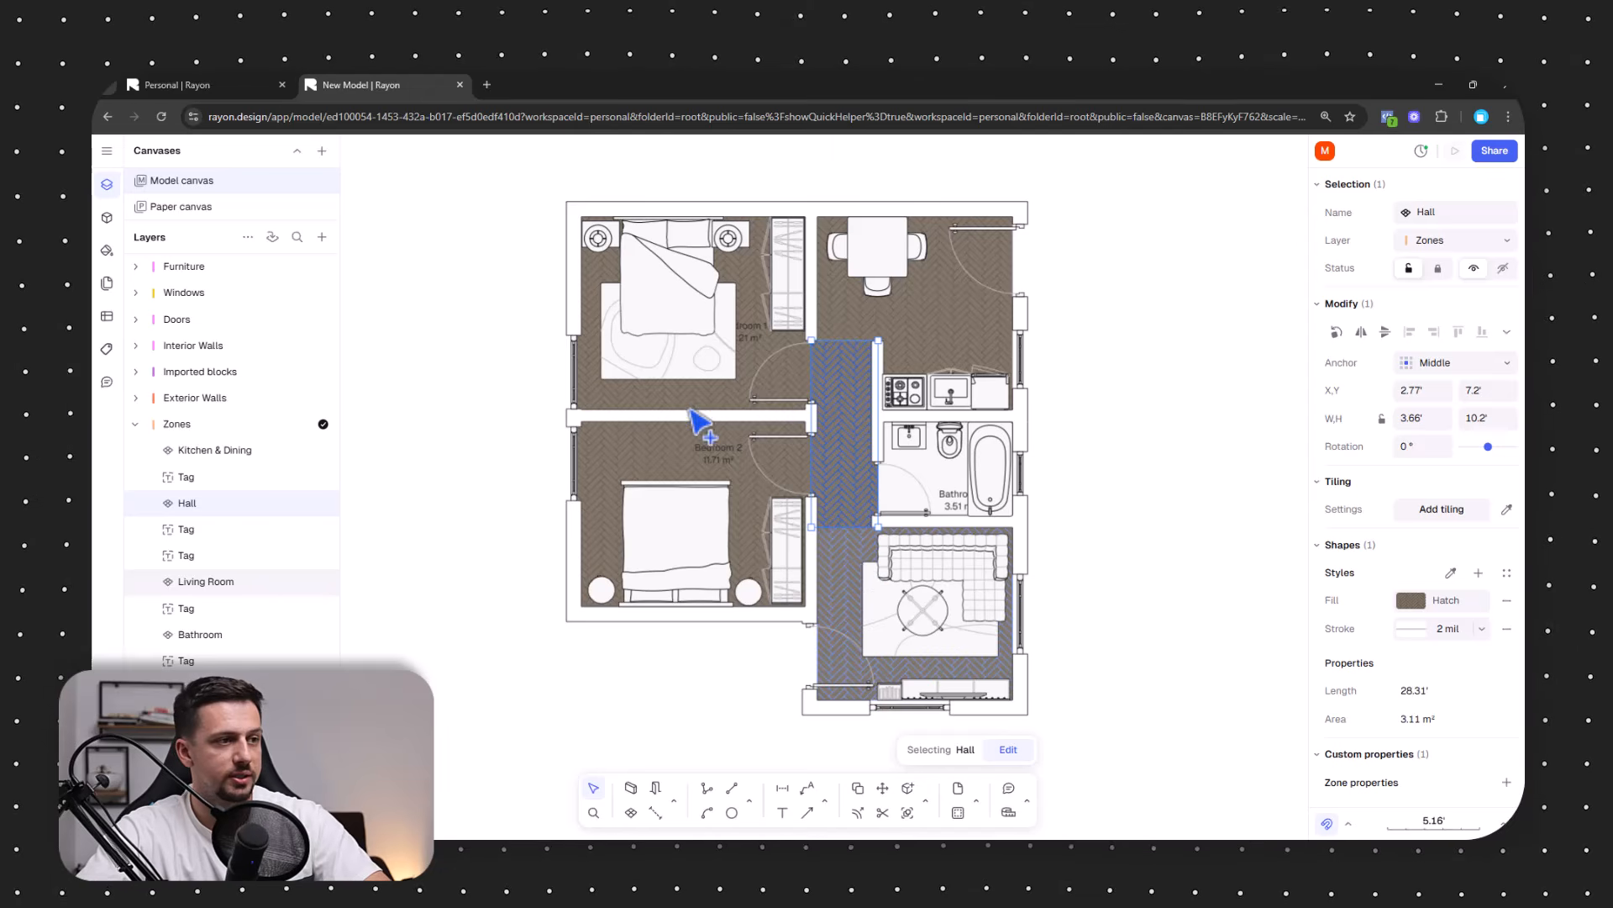
shift+click(684, 464)
shift+click(711, 404)
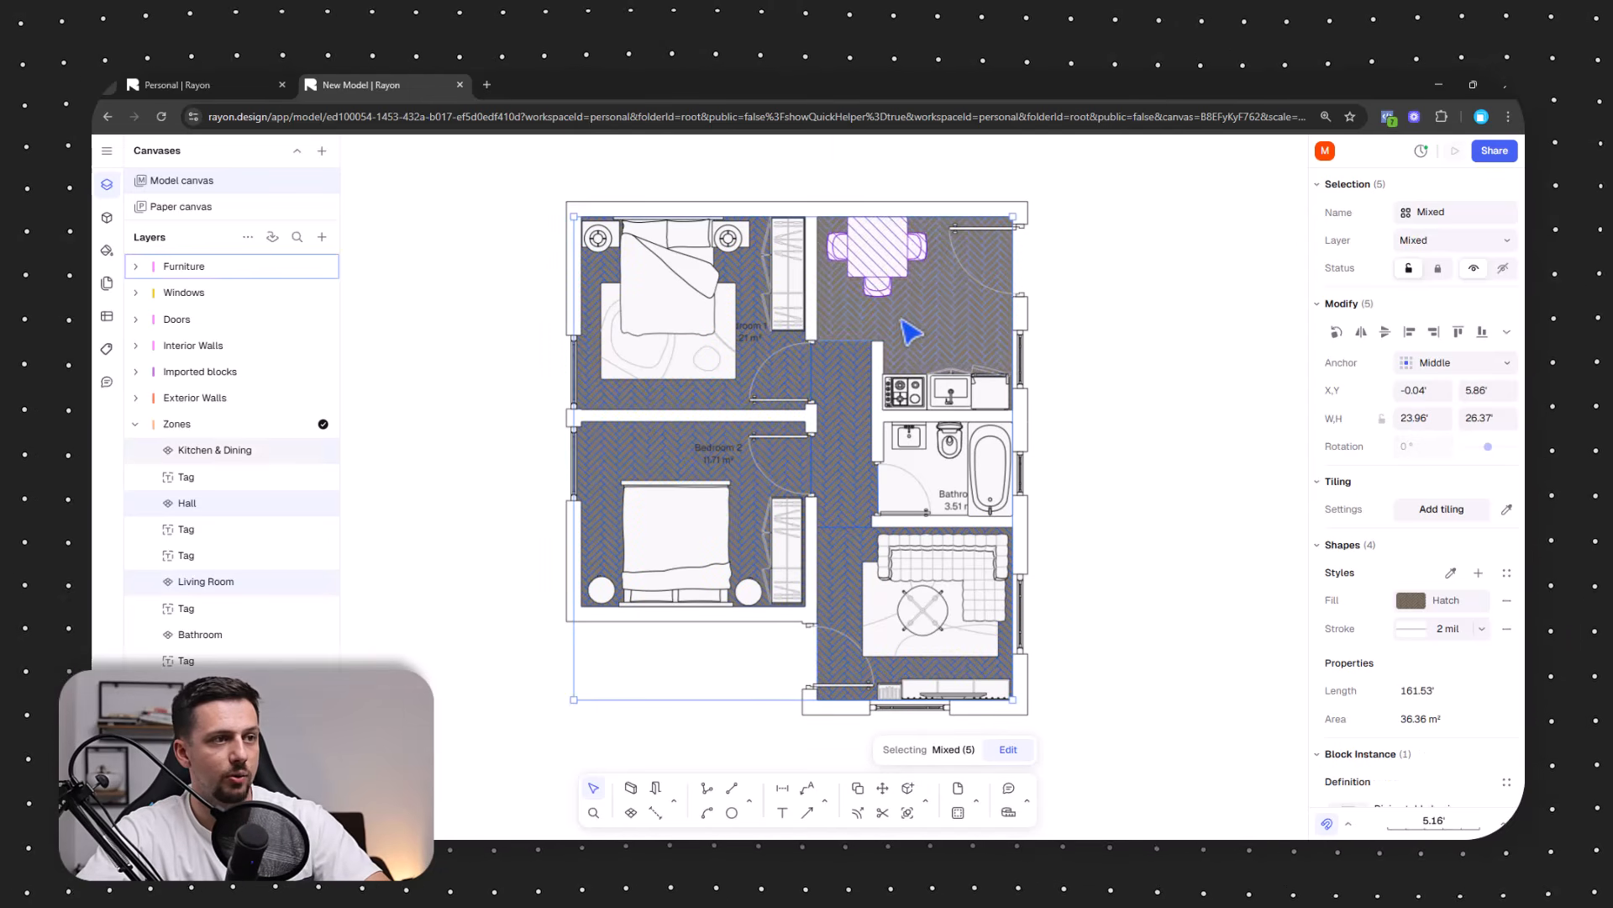
shift+click(963, 356)
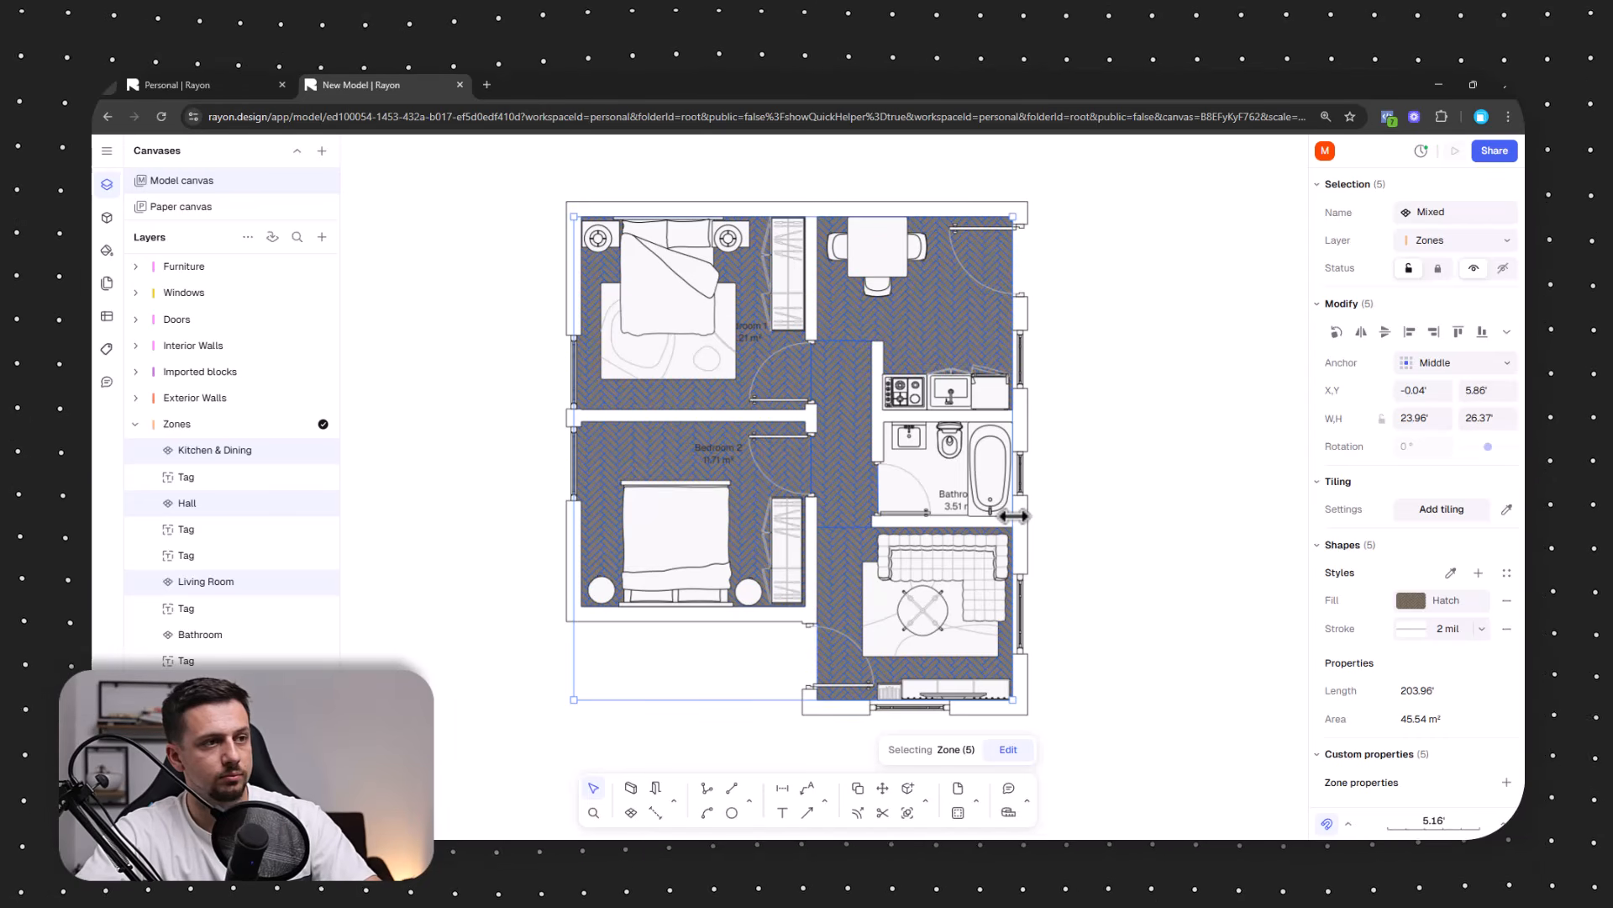
click(1507, 629)
click(1061, 794)
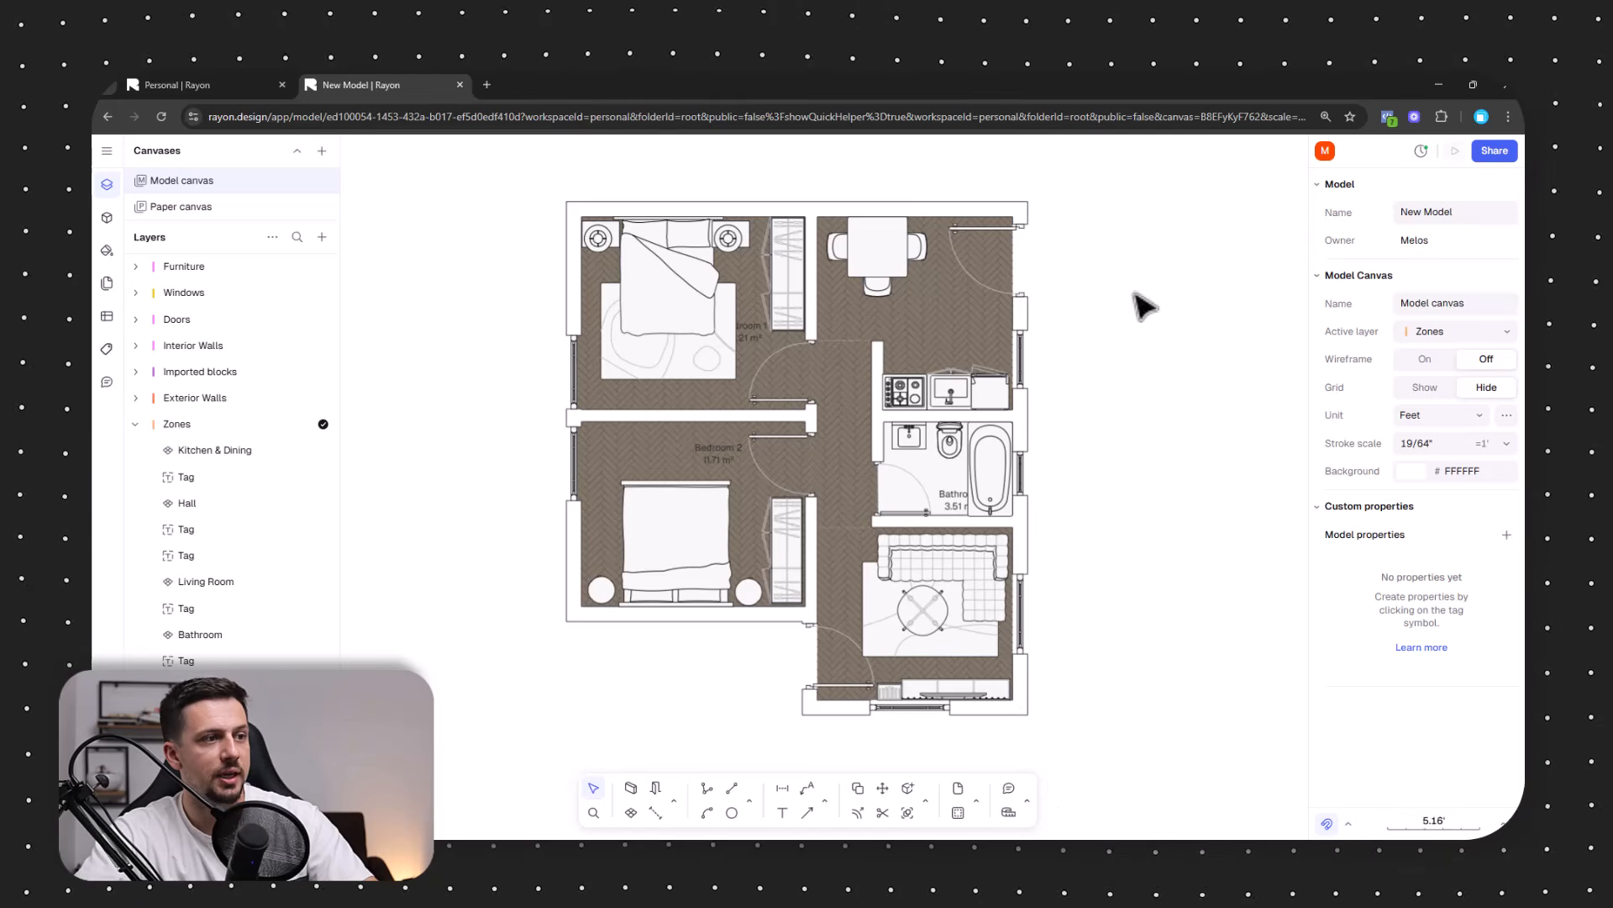
Move the Bathroom tag clear of the bathtub and the Bedroom 1 tag onto the open floor between the rug and the door.
scroll(1092, 529, up, 1)
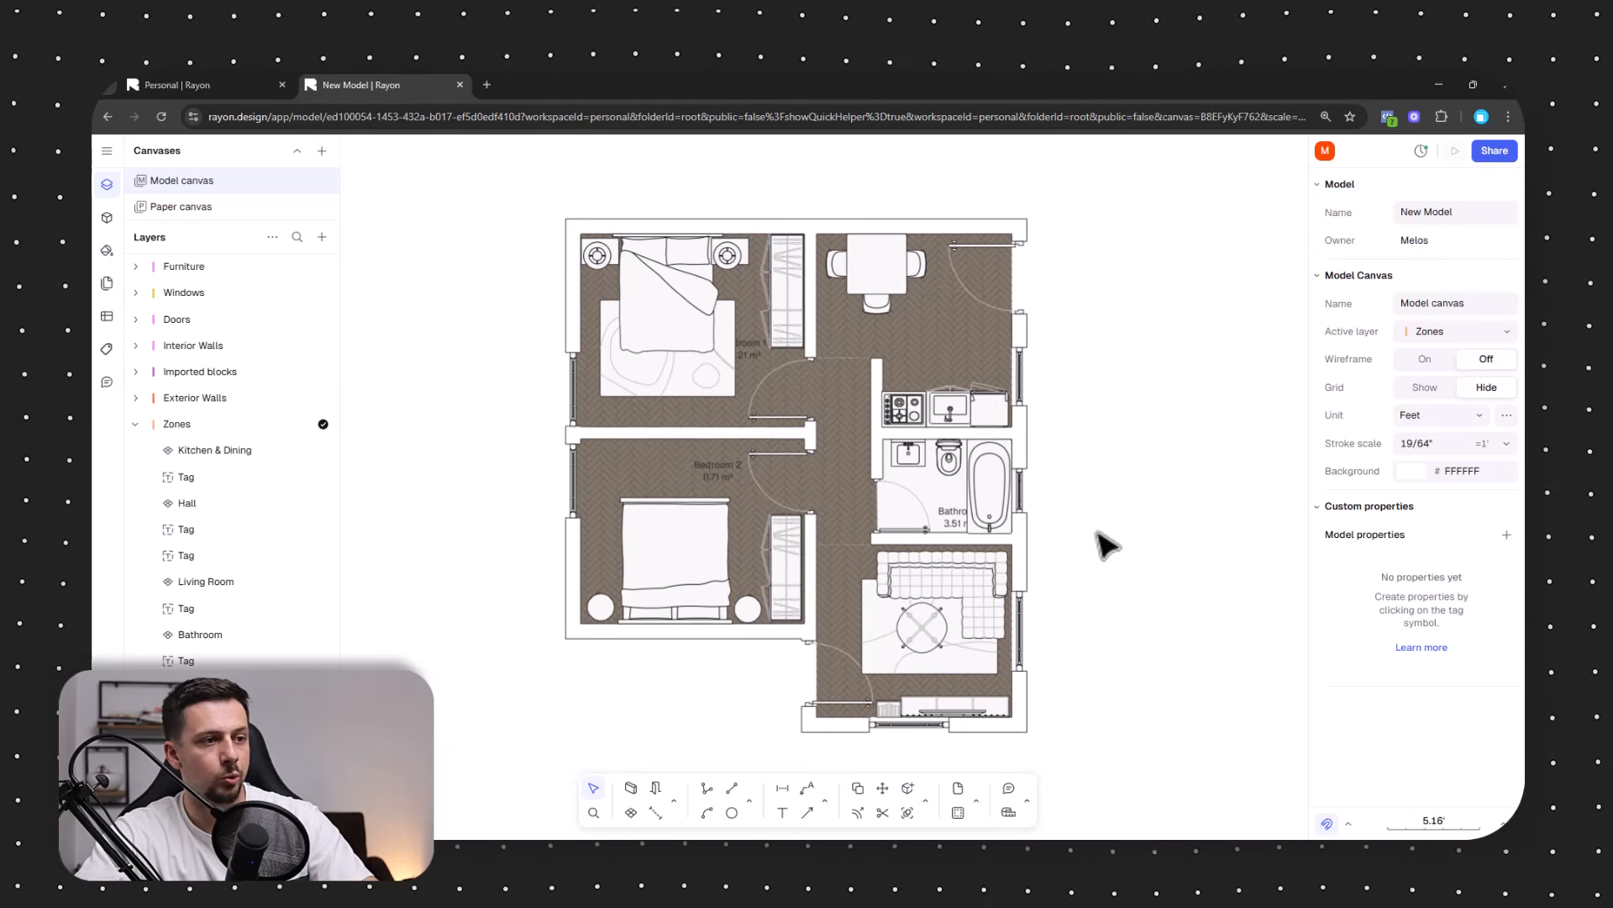
ctrl+scroll(987, 427, up, 3)
click(943, 572)
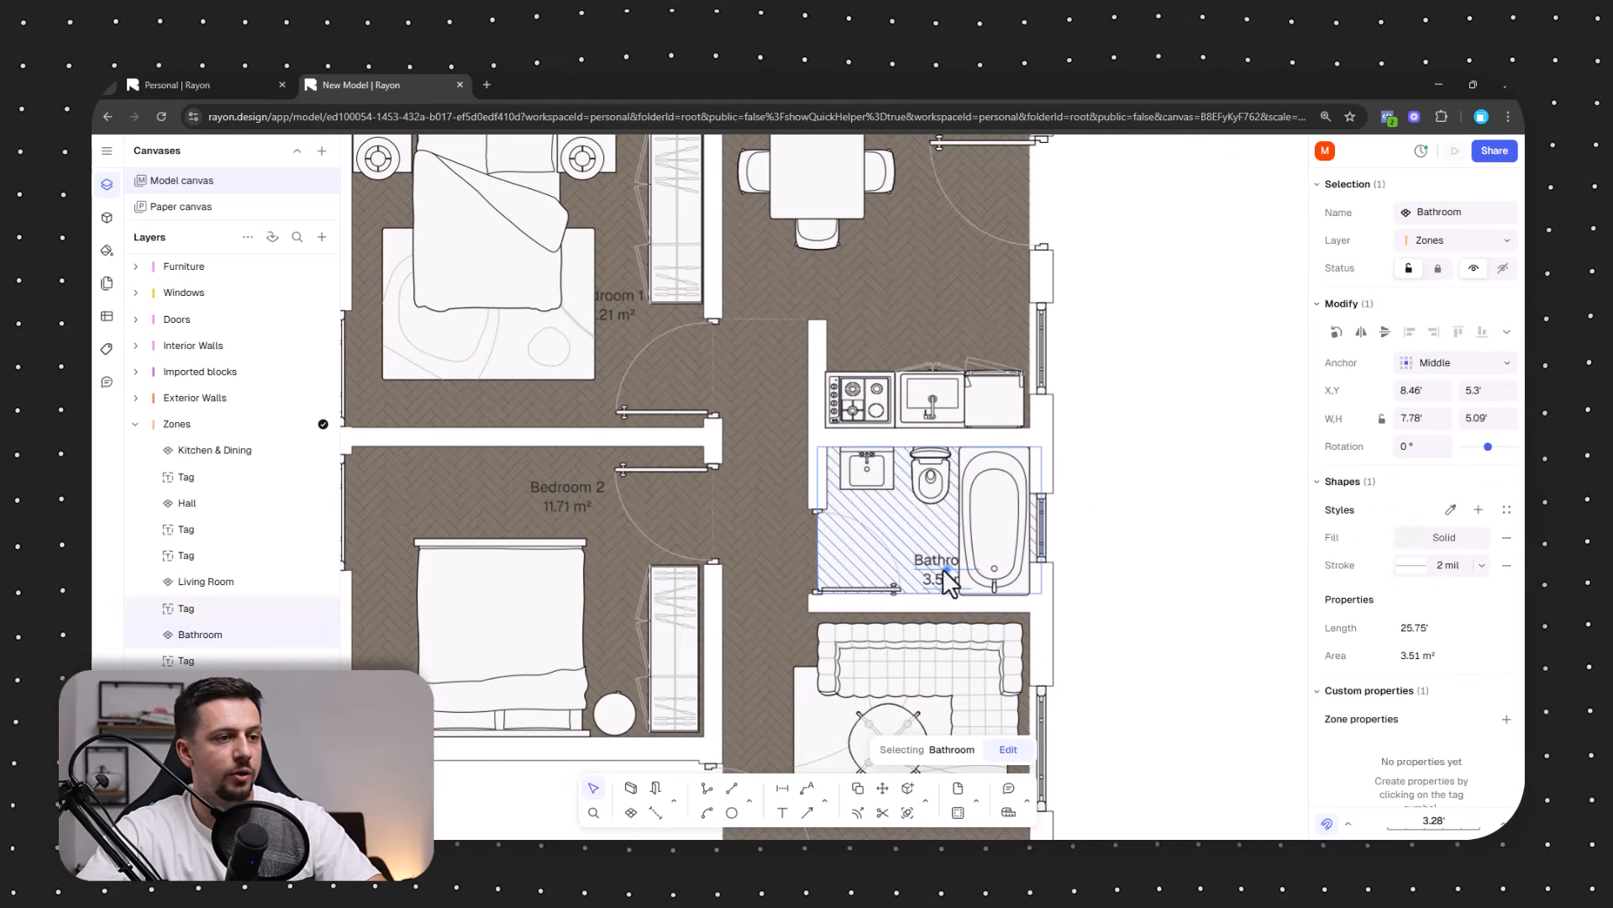
click(945, 579)
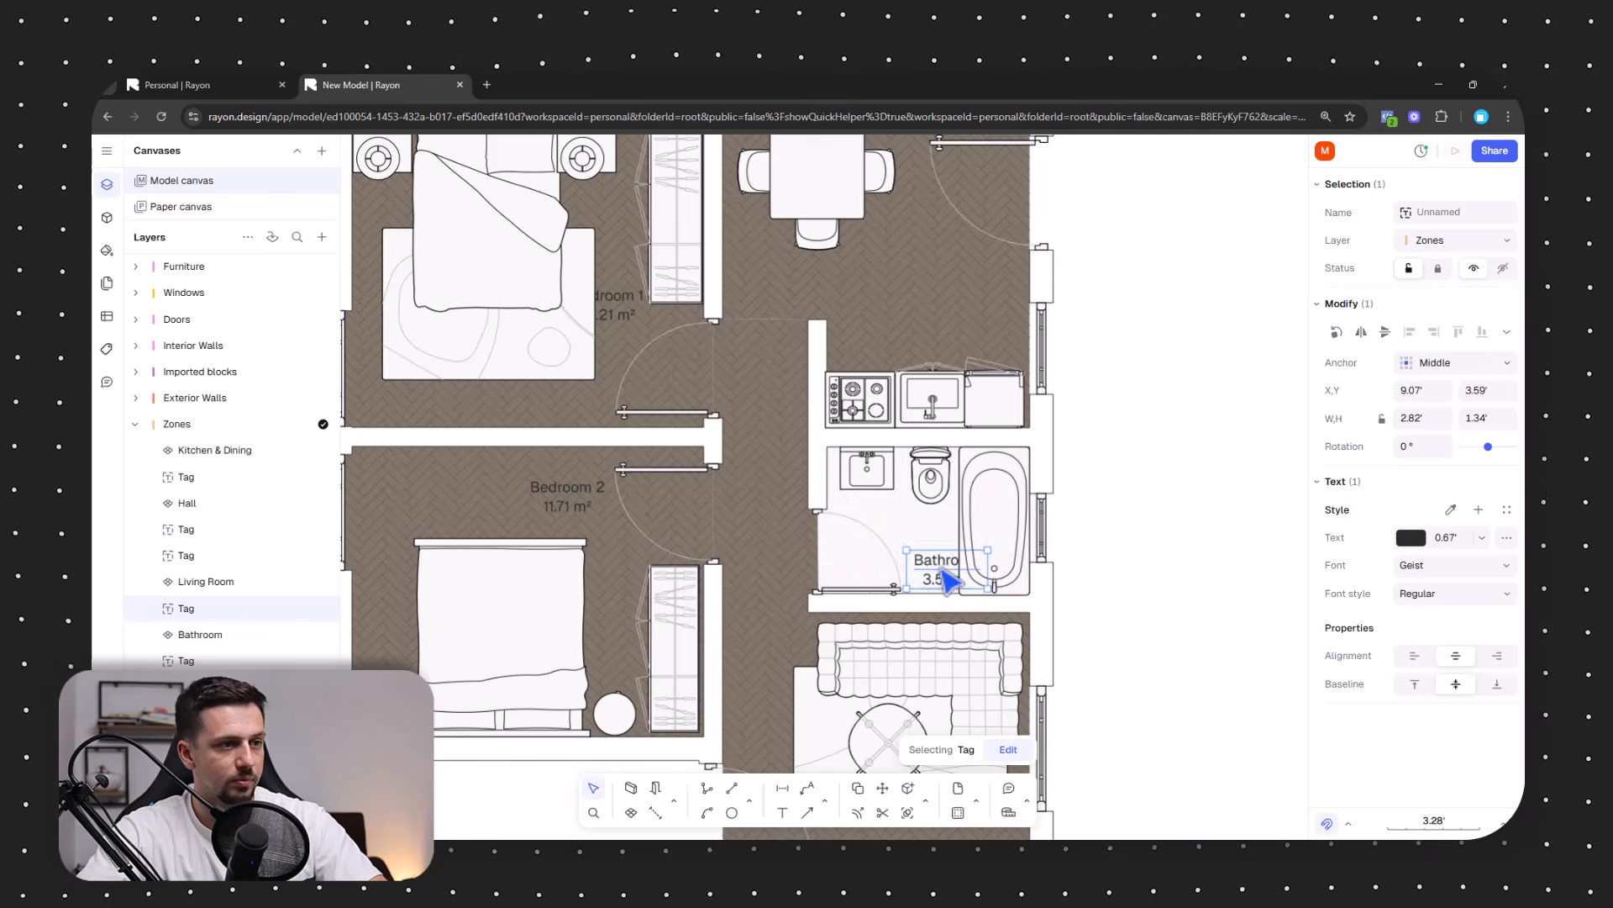
drag(948, 578, 911, 551)
drag(607, 328, 658, 361)
Move the Living Room tag out from under the rug onto the open floor beside the sofa.
ctrl+scroll(634, 504, down, 3)
ctrl+scroll(771, 684, up, 3)
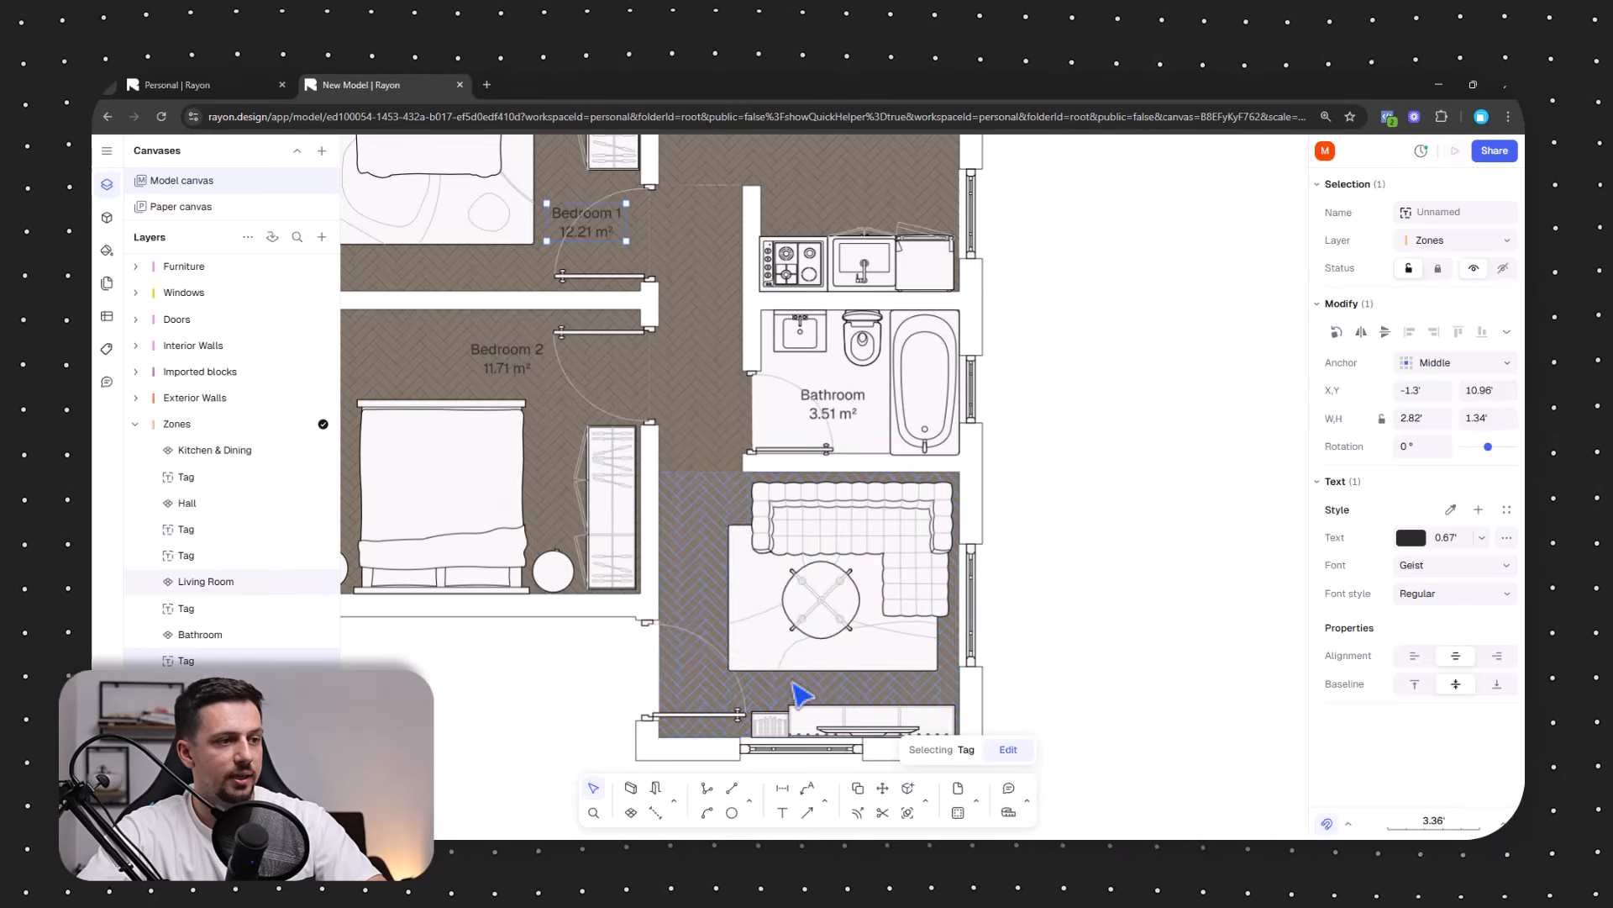
click(801, 693)
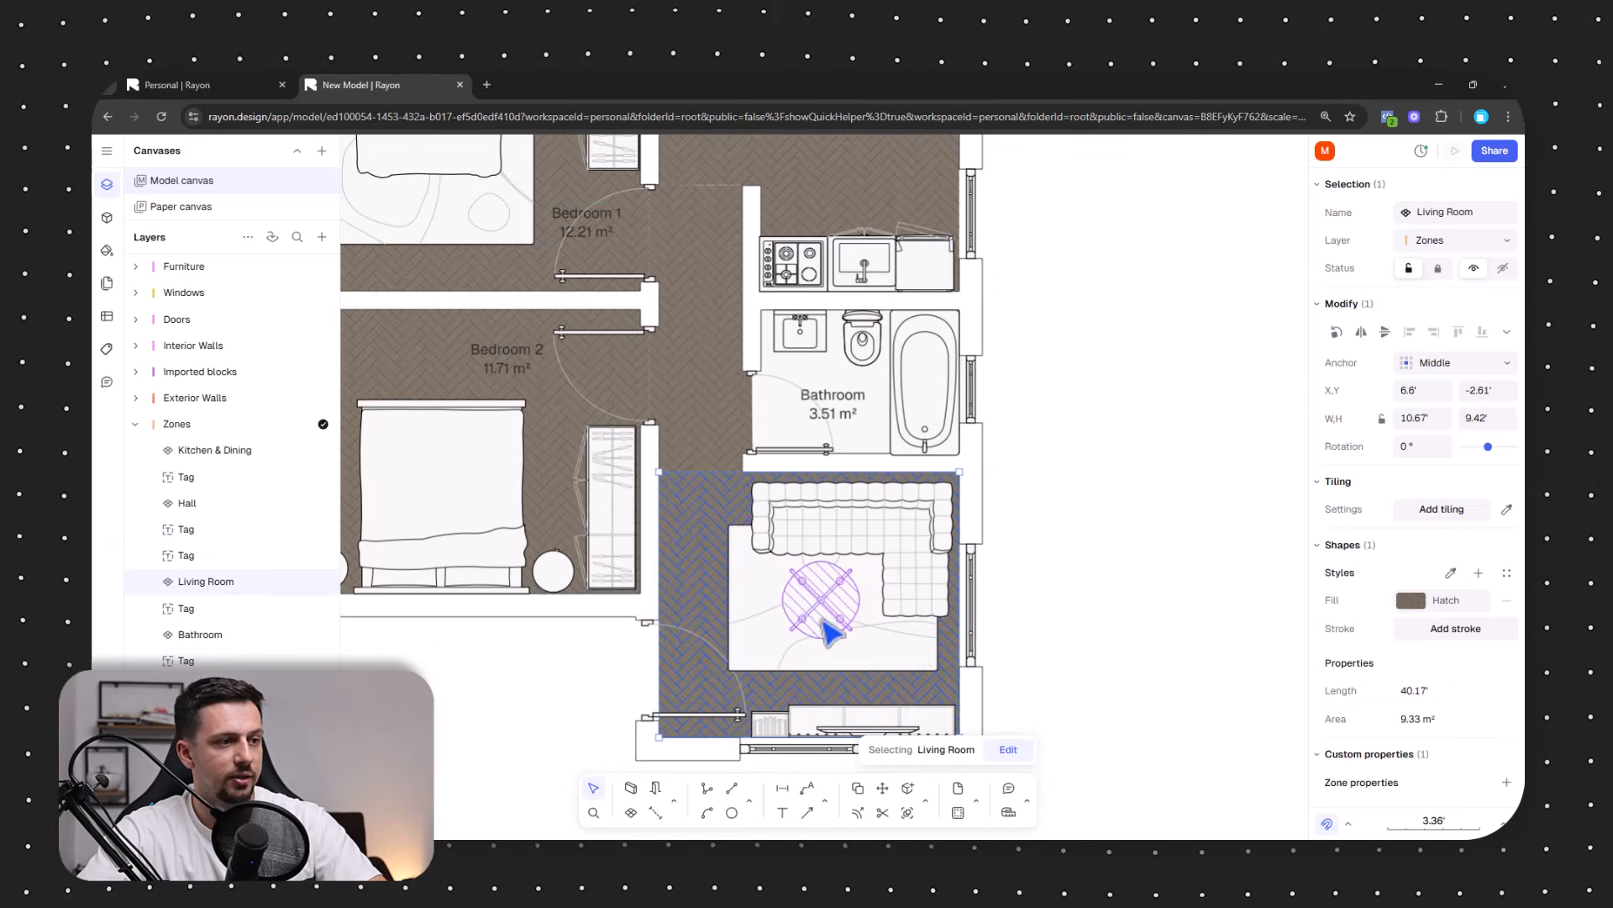
click(199, 557)
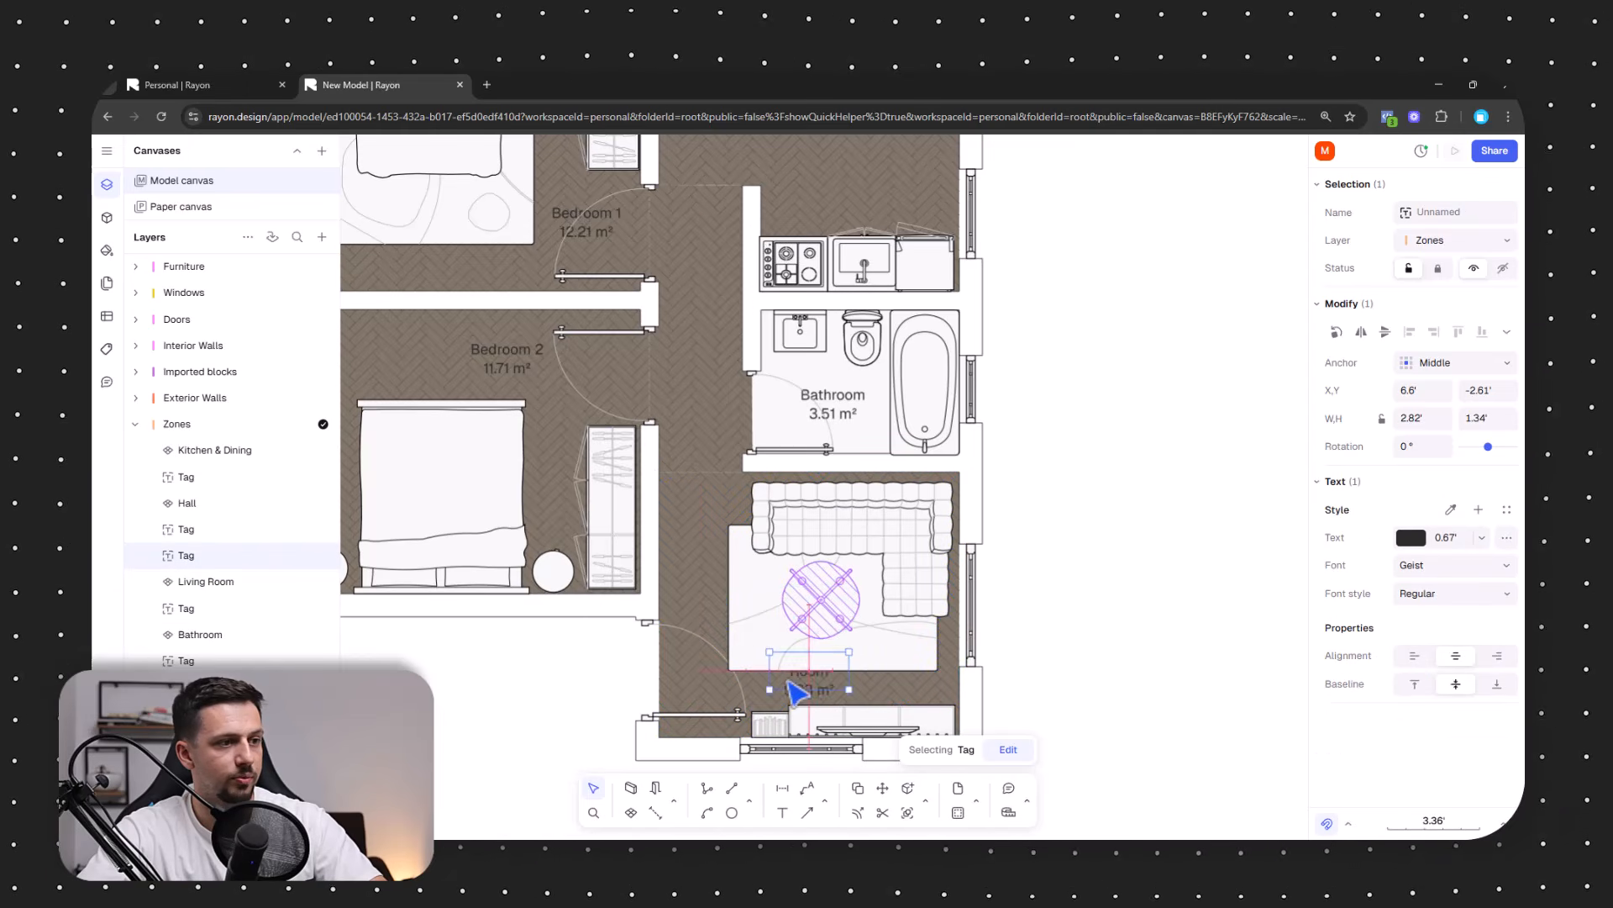
drag(795, 692, 684, 542)
Place the Kitchen & Dining tag on the open floor between the dining table and the kitchen counter.
scroll(994, 370, up, 1)
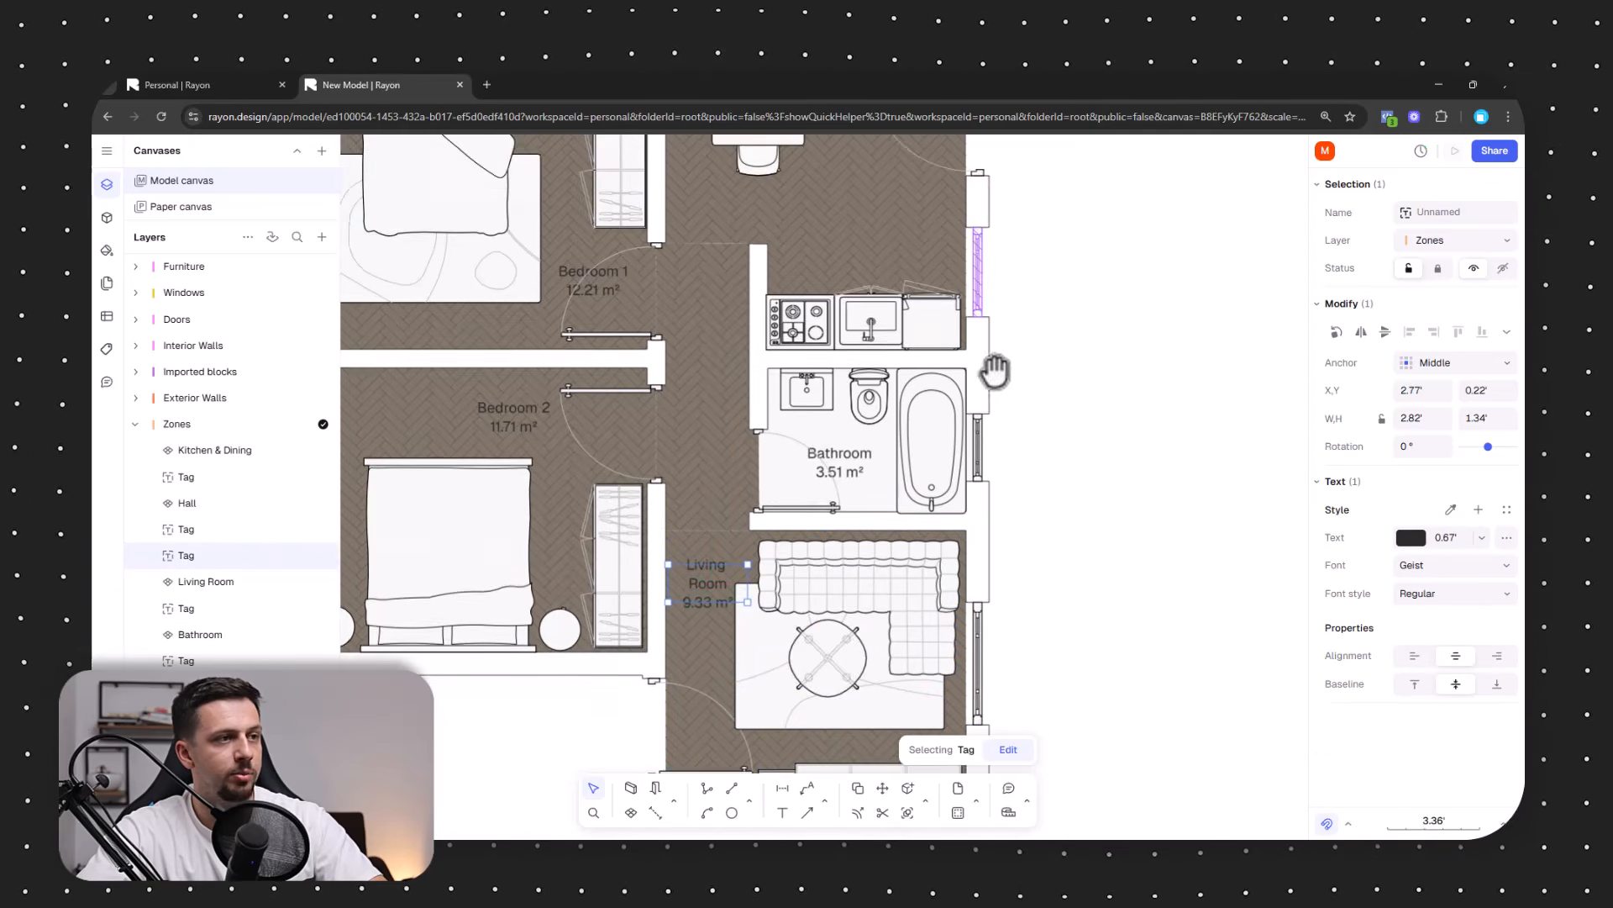
scroll(994, 369, up, 3)
click(955, 457)
click(874, 386)
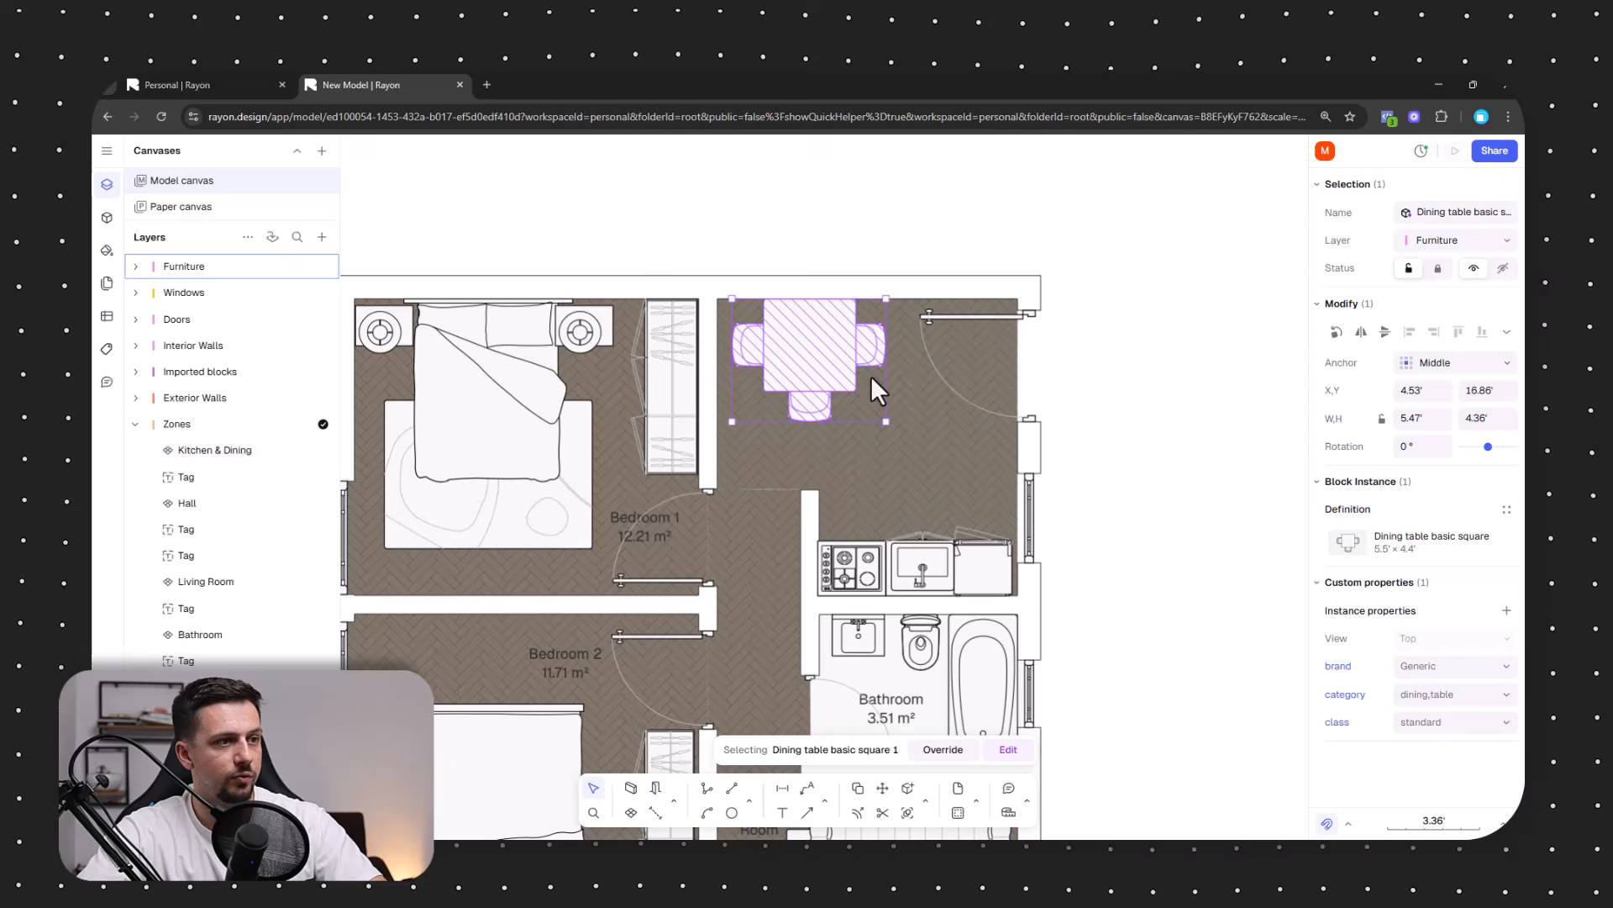
click(876, 446)
Change the Bathroom zone's fill to a Square 300x300 hatch with a D4D4D8 background.
click(874, 438)
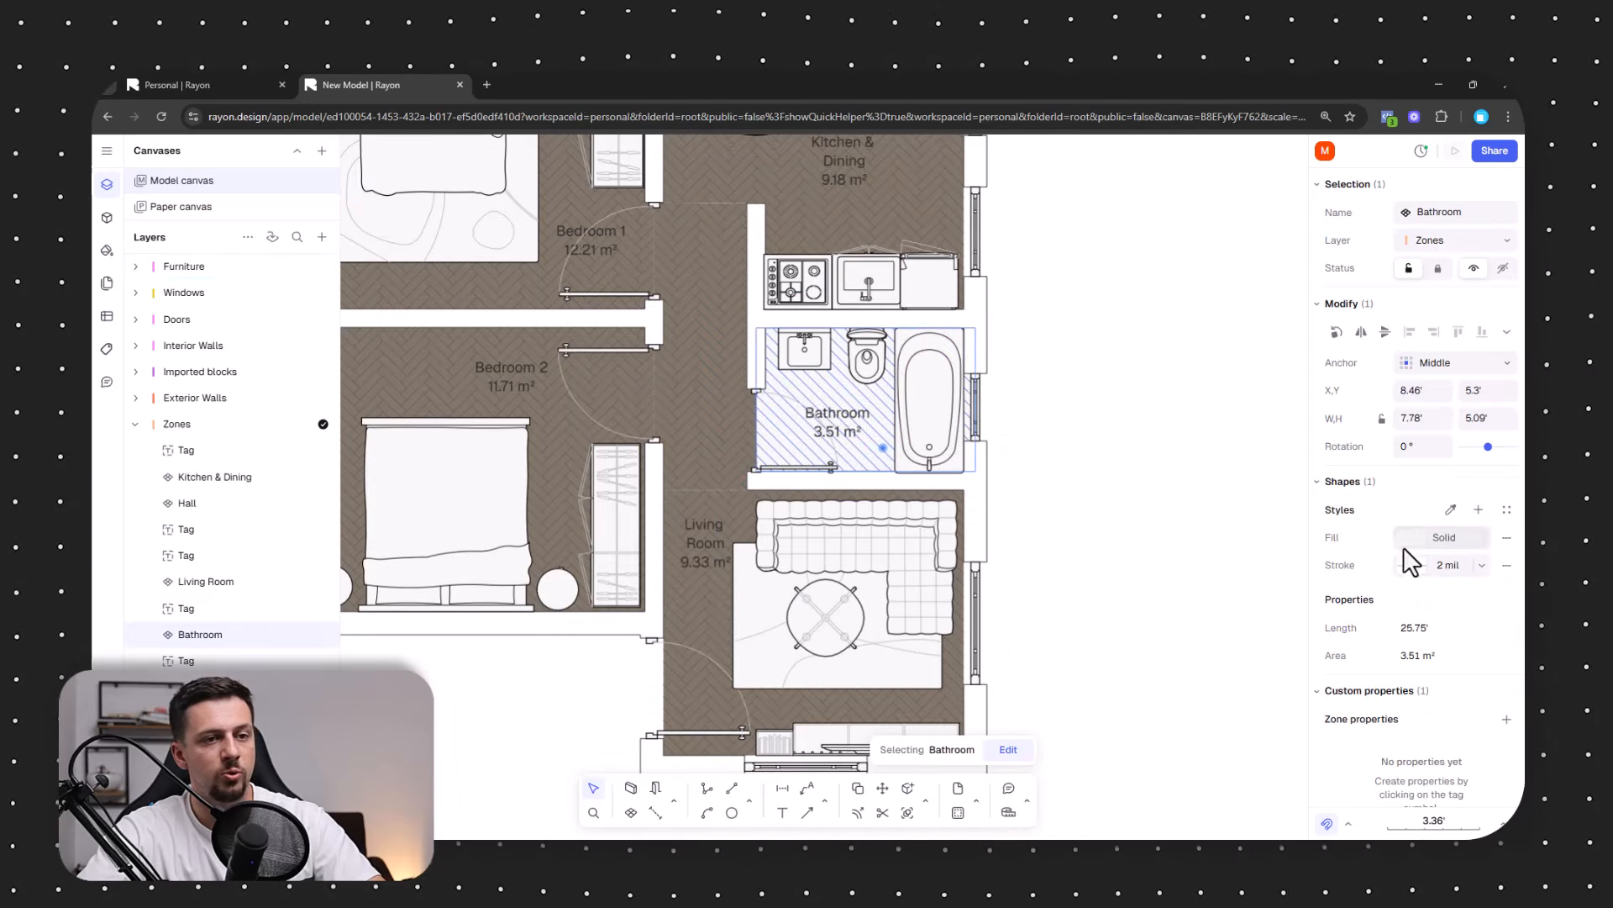
click(1404, 543)
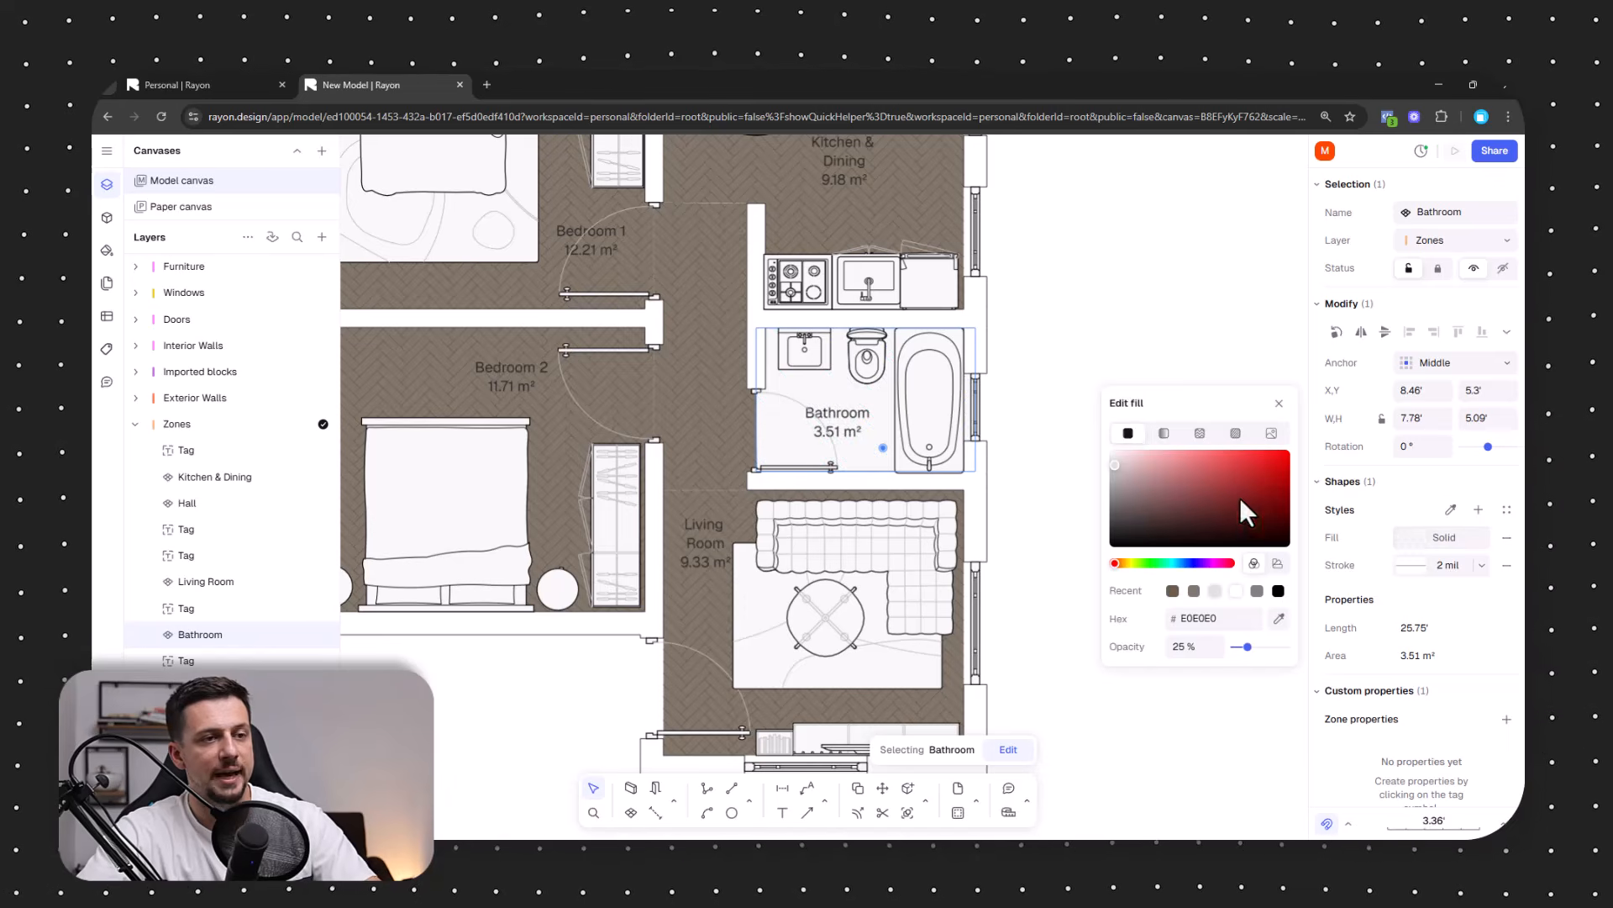
click(1234, 434)
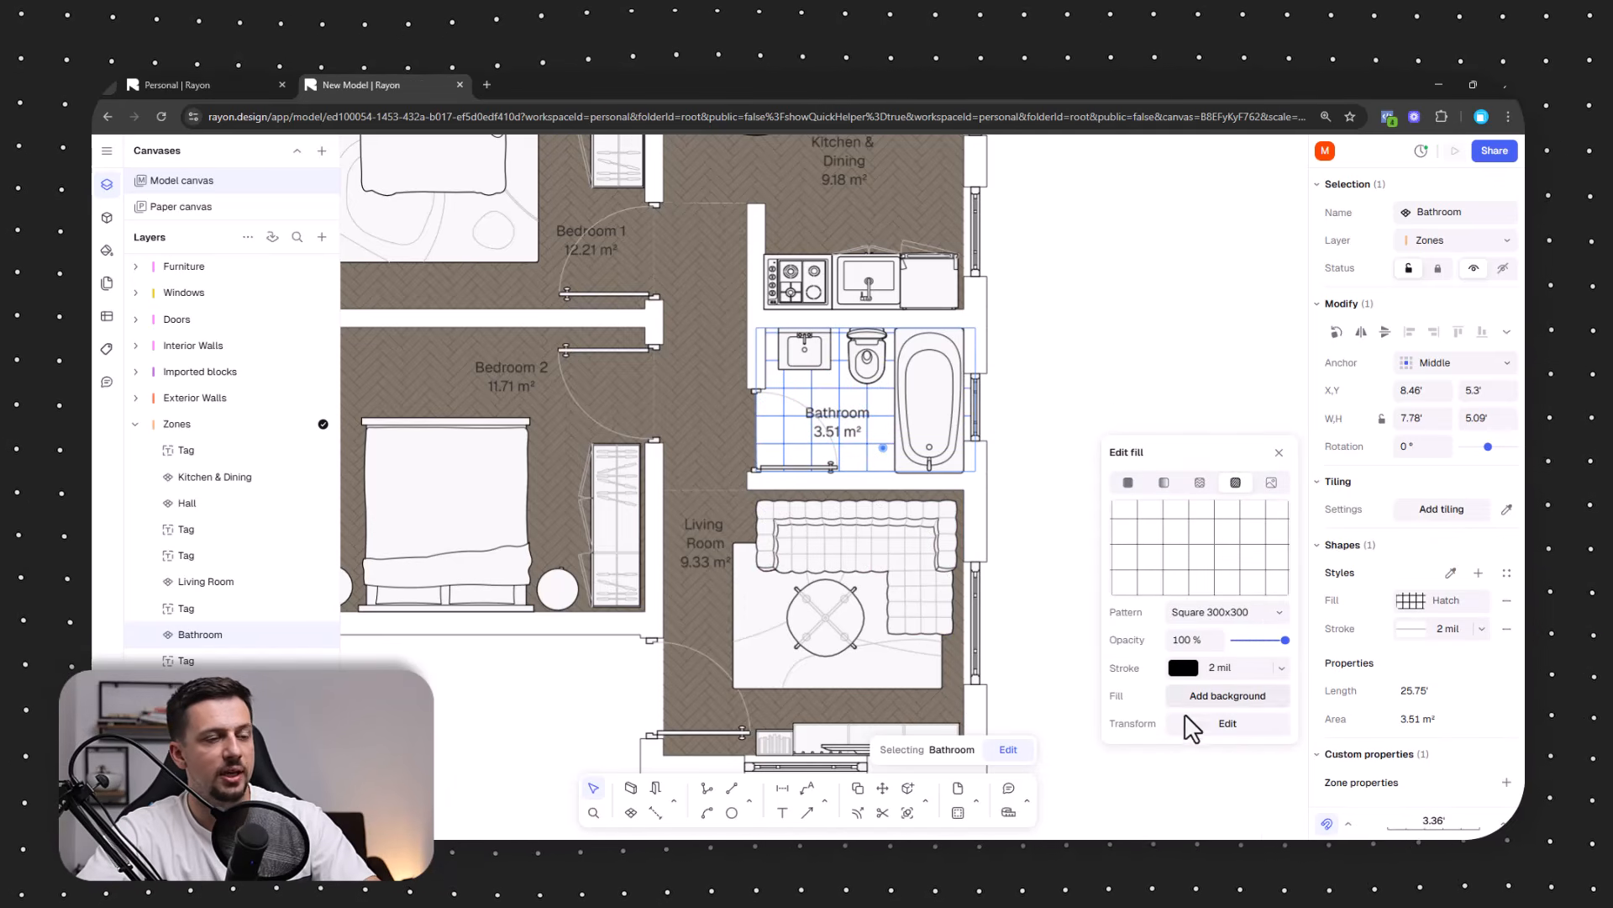
click(1206, 702)
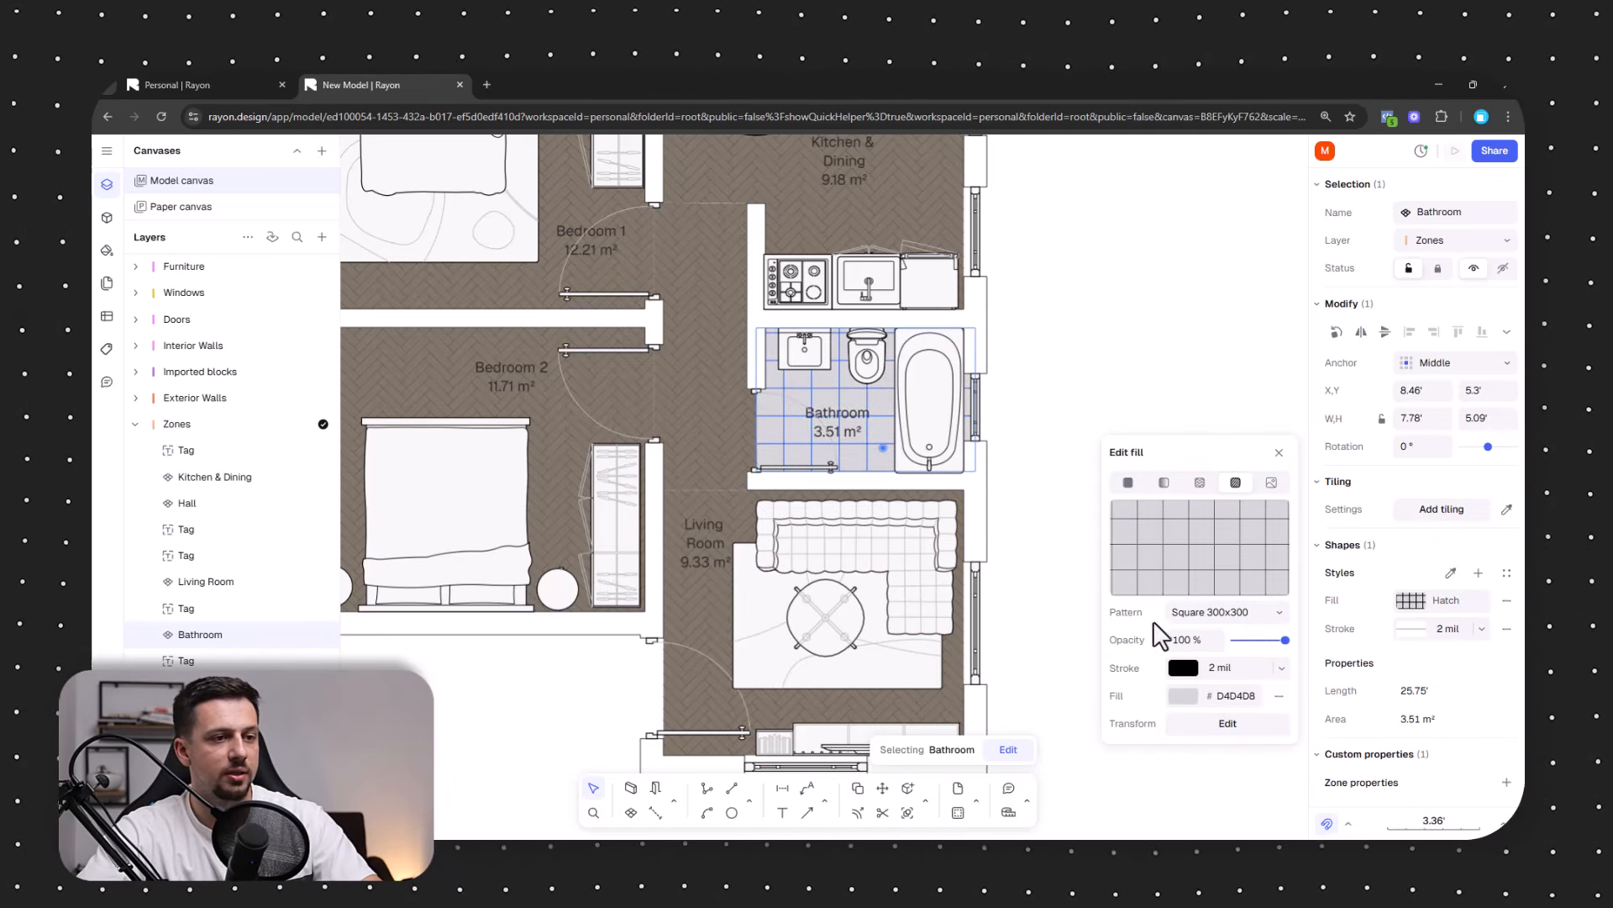
Soften the Bathroom tile hatch by setting its line colour to grey 6D6C6C.
click(1184, 695)
click(1117, 565)
click(1116, 580)
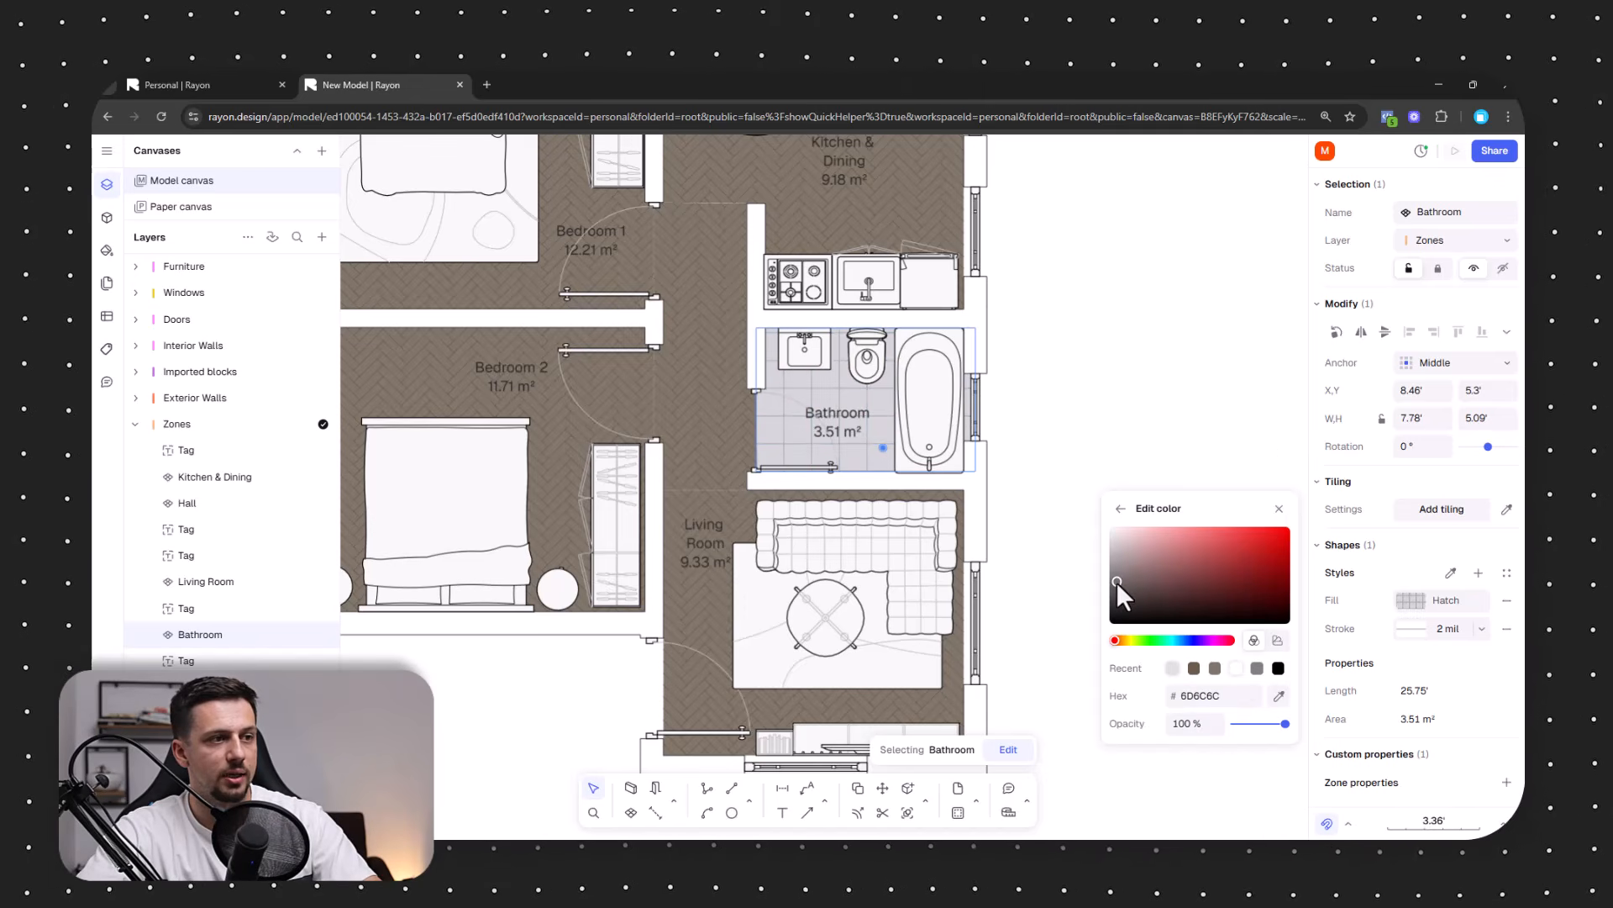
click(1127, 357)
middle_drag(1126, 545, 1121, 593)
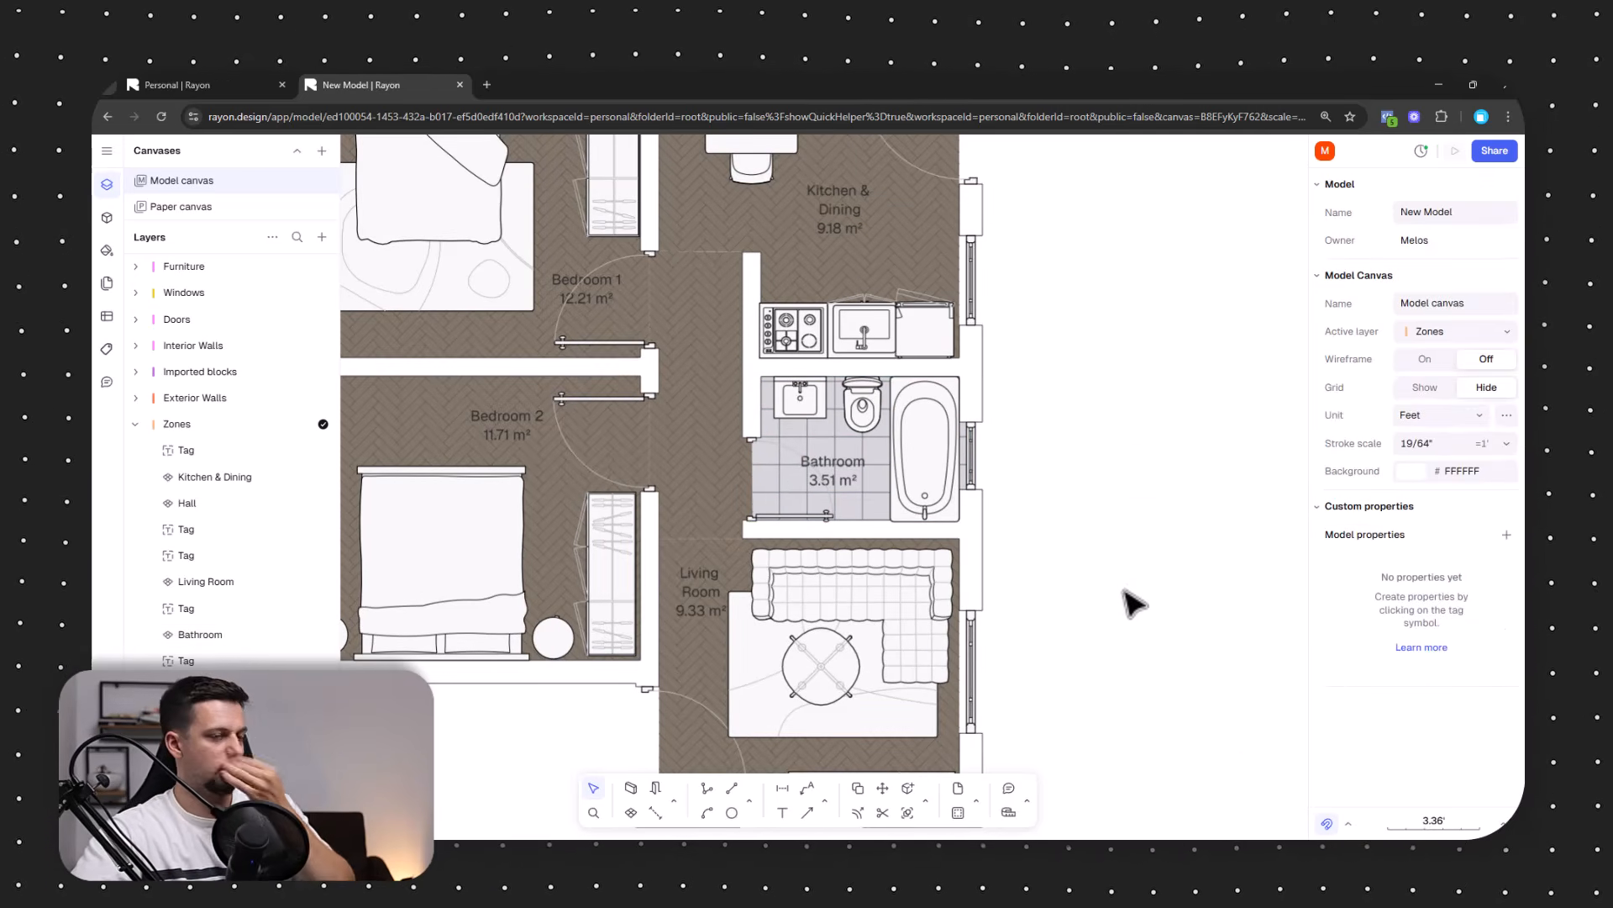
scroll(1117, 589, down, 3)
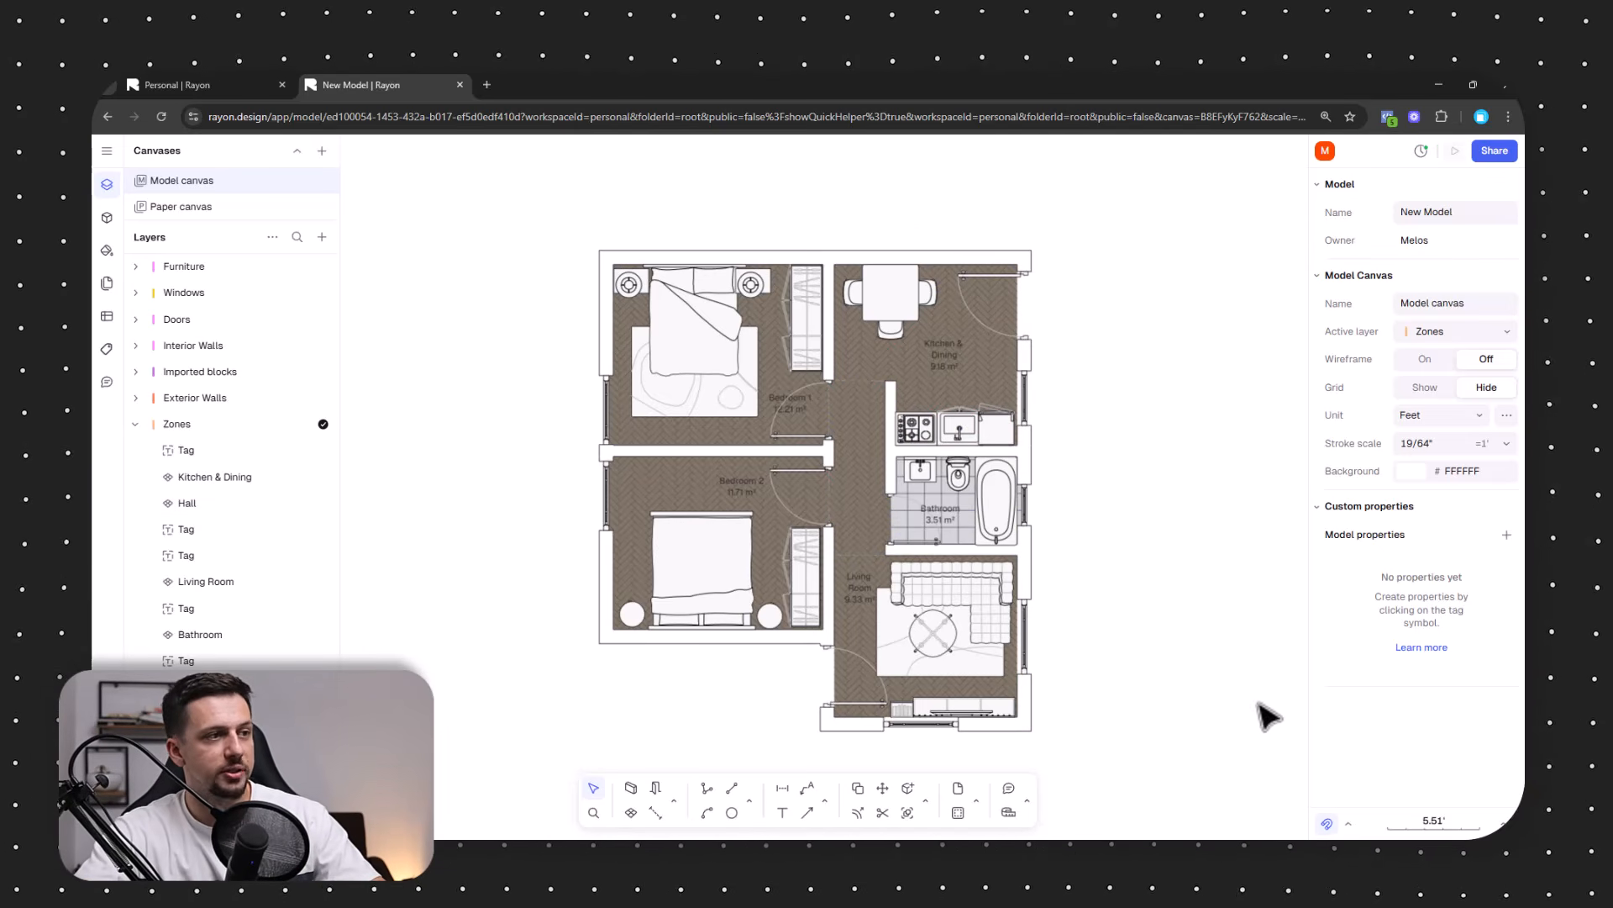
middle_drag(1212, 645, 1209, 593)
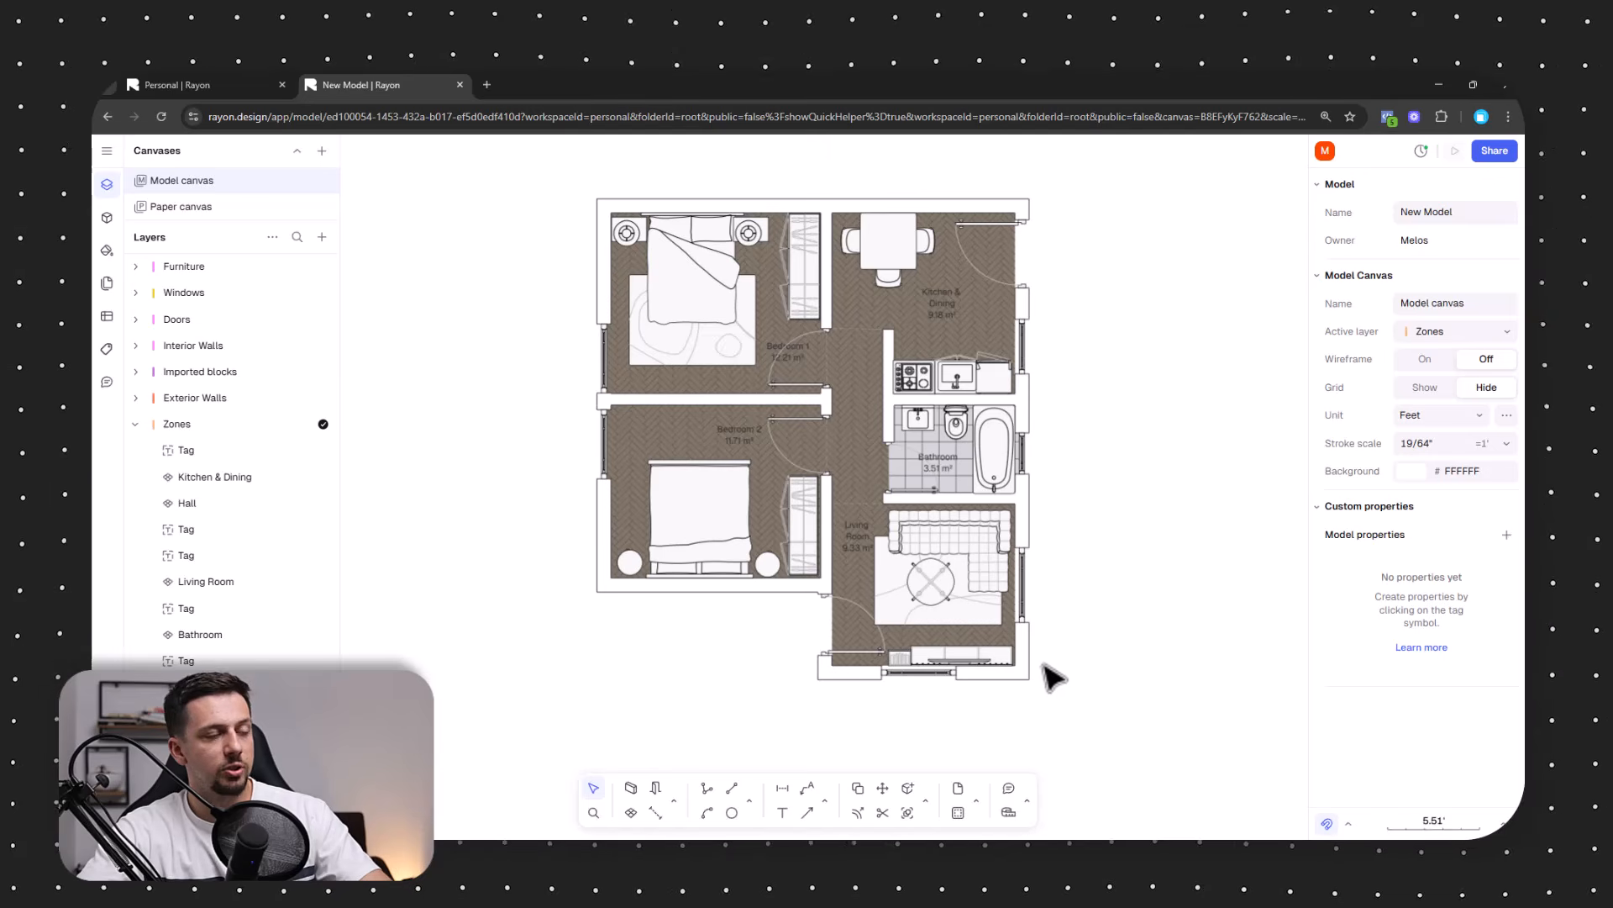
scroll(958, 583, up, 1)
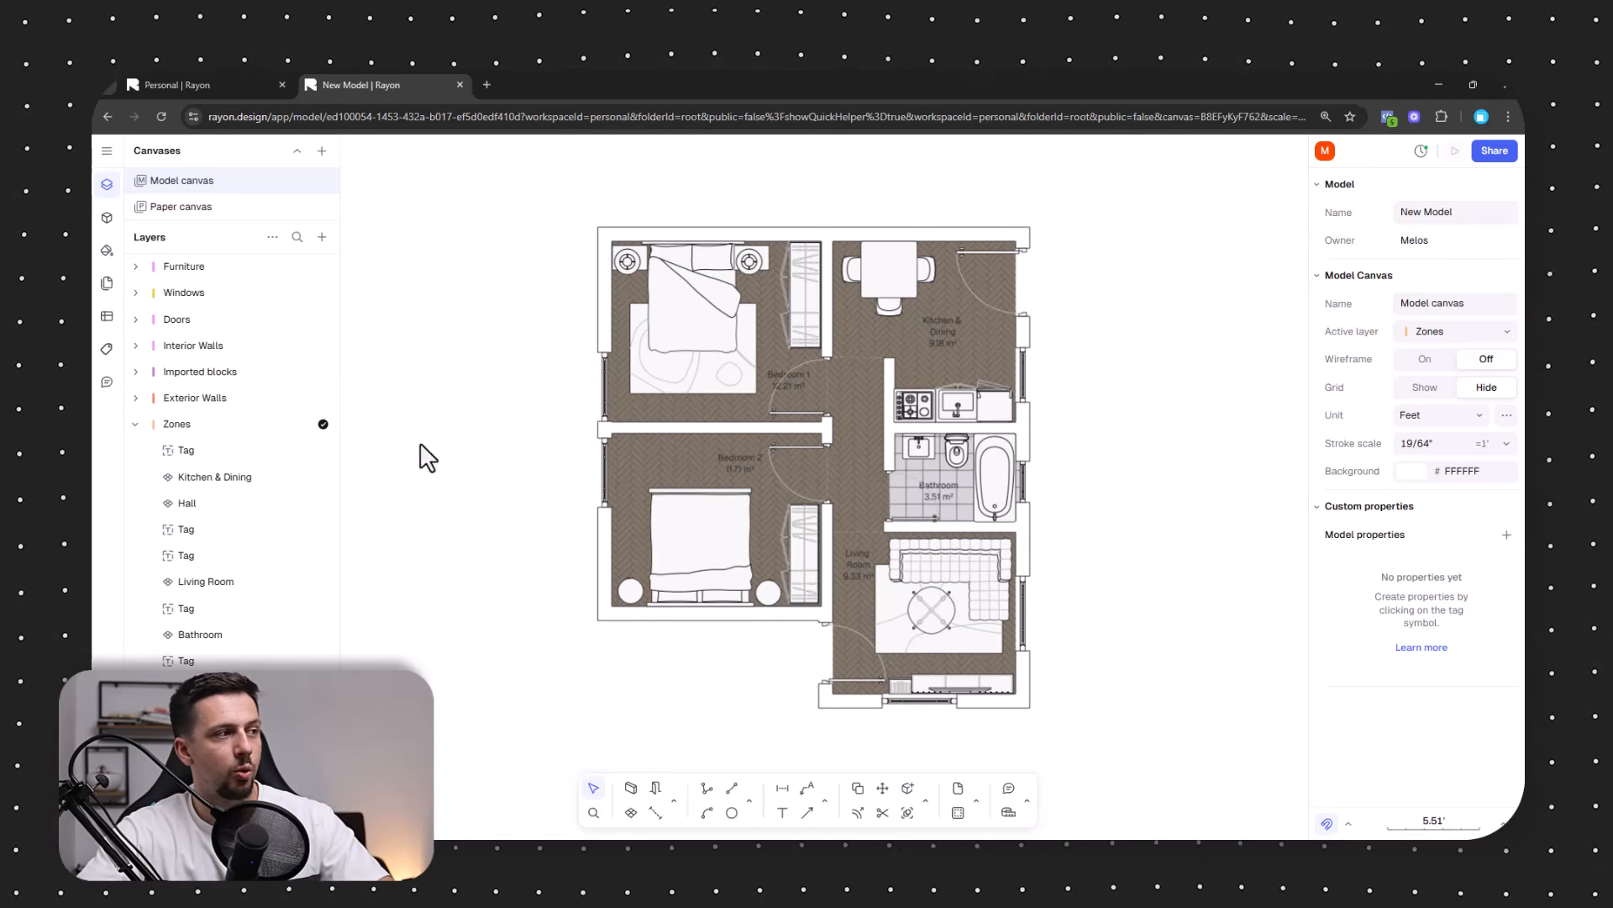
Select all walls of the Exterior Walls and Interior Walls layers together, Wall 1 through Wall 11.
click(135, 423)
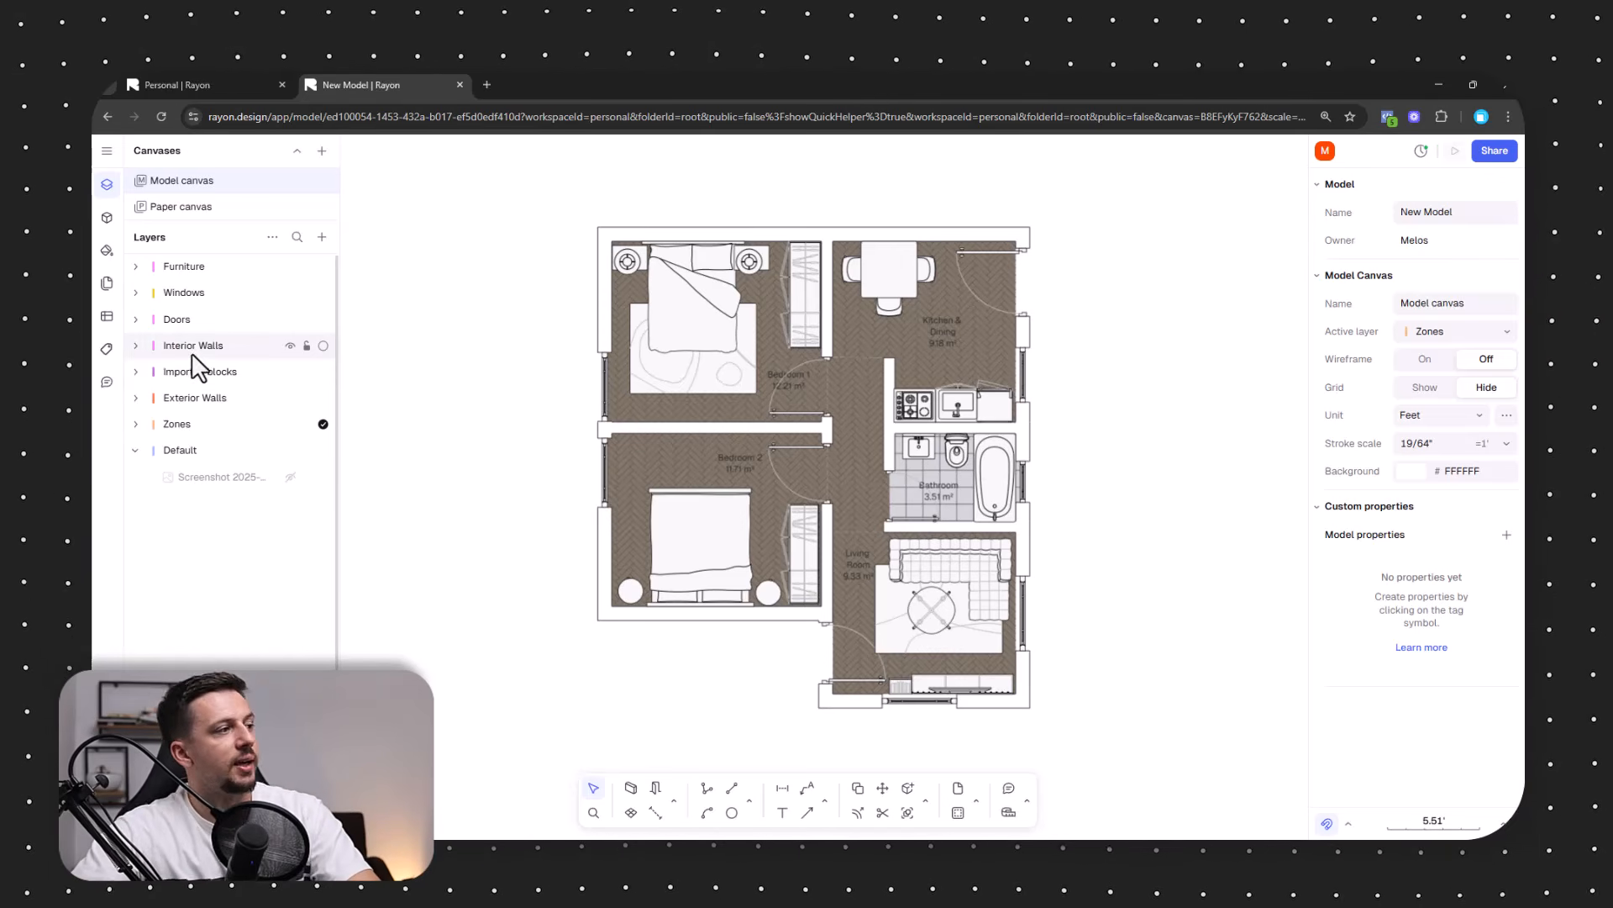
click(136, 397)
click(186, 422)
shift+click(223, 556)
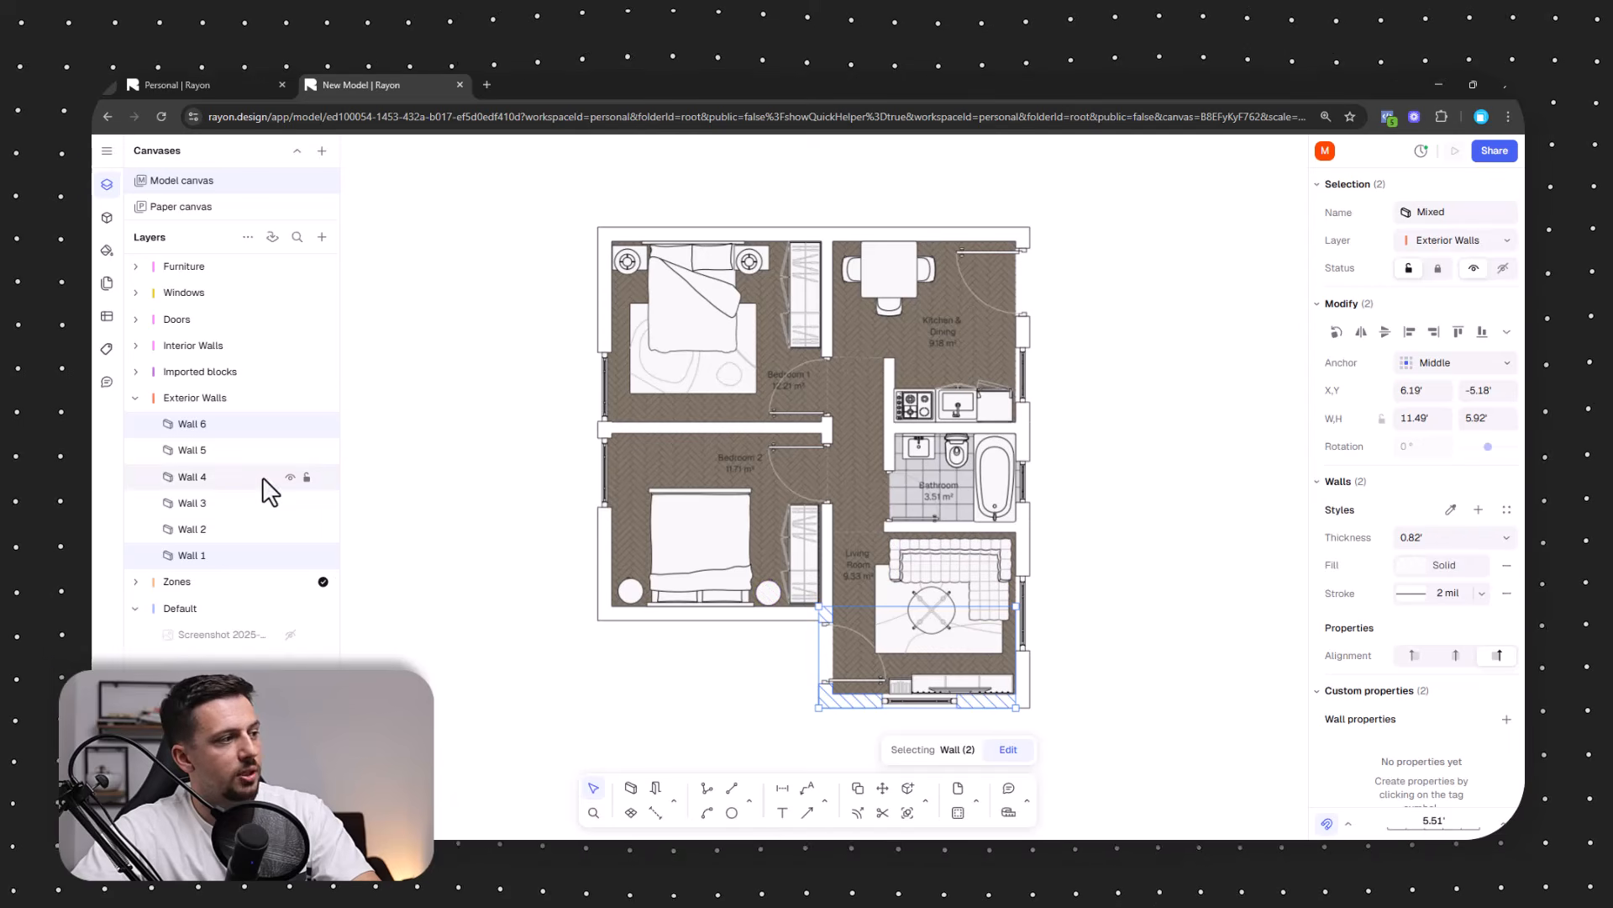
click(229, 427)
shift+click(229, 556)
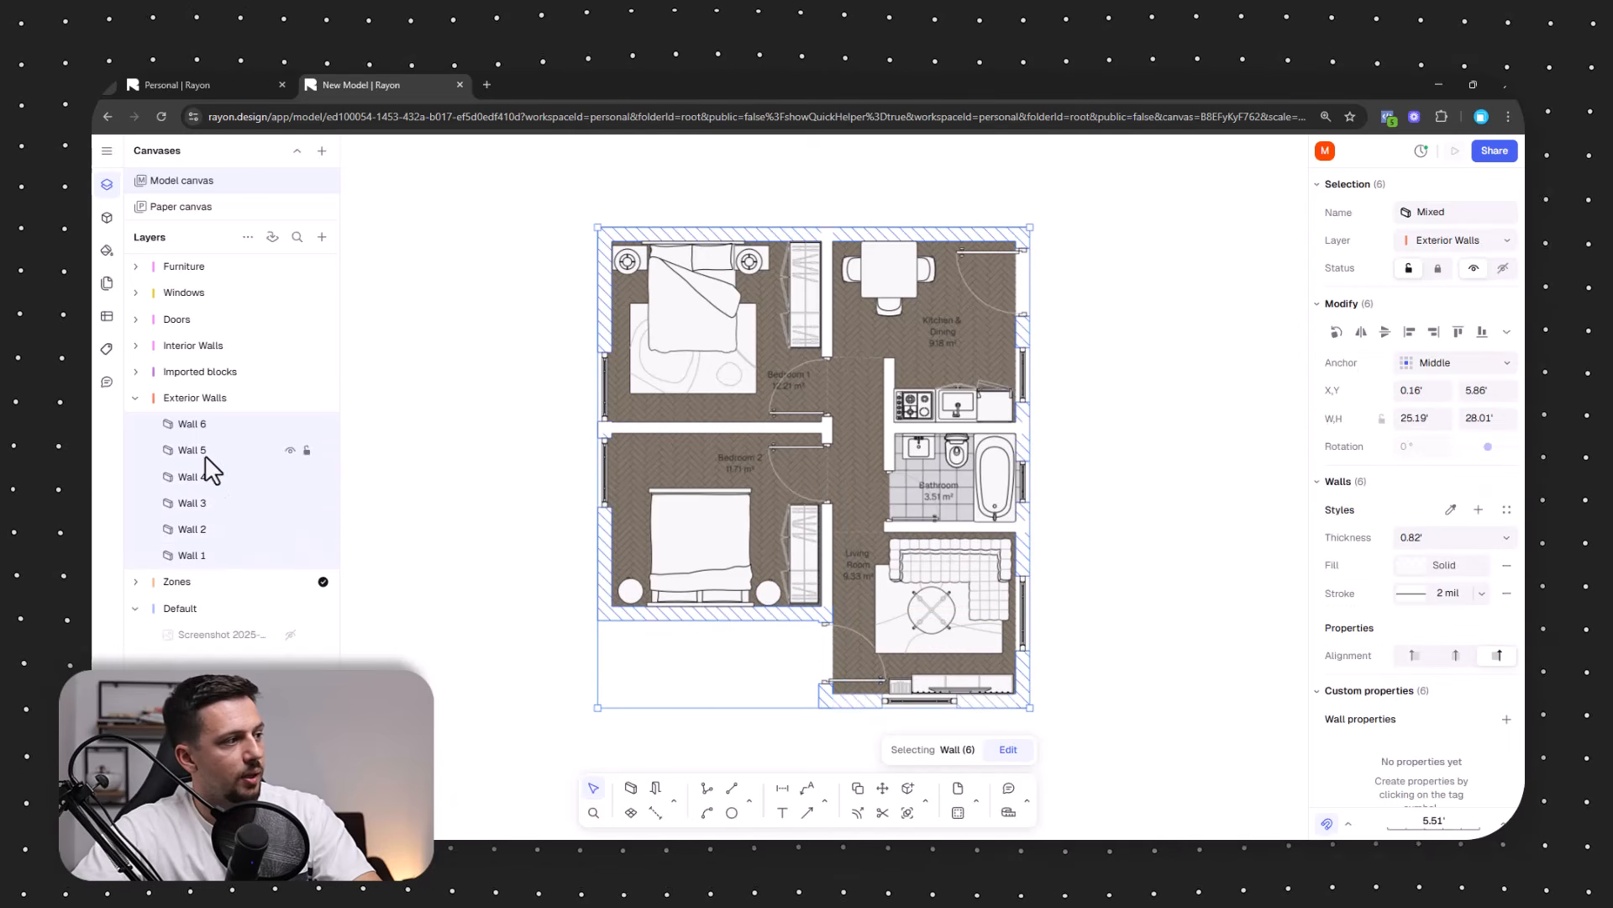
click(136, 345)
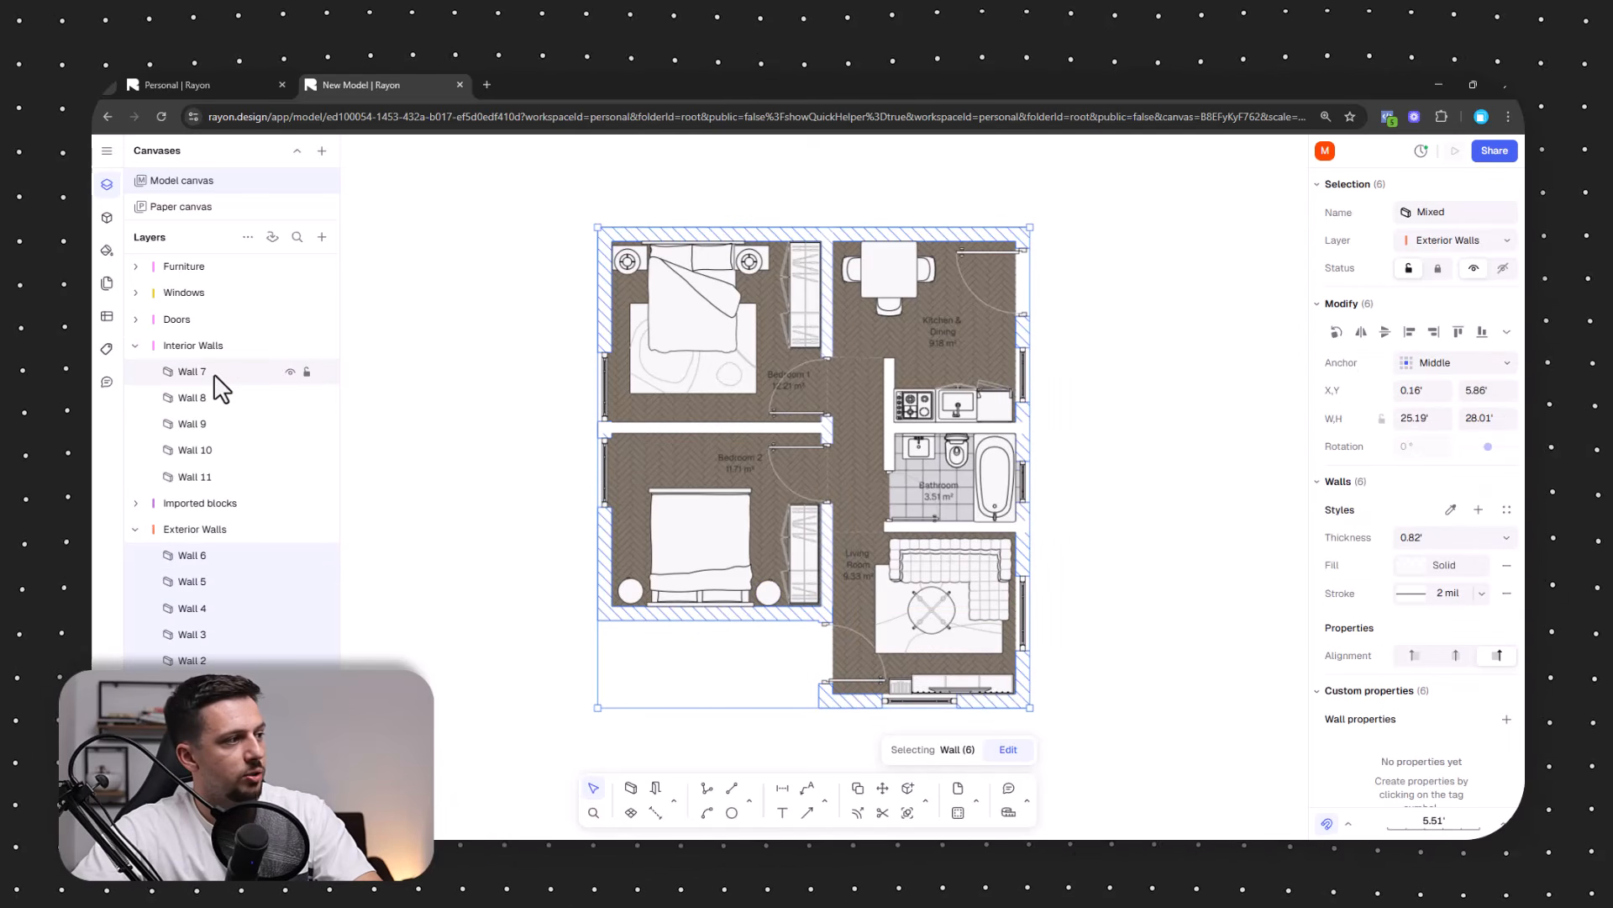
ctrl+click(215, 375)
ctrl+click(209, 404)
ctrl+click(211, 426)
ctrl+click(214, 451)
ctrl+click(218, 478)
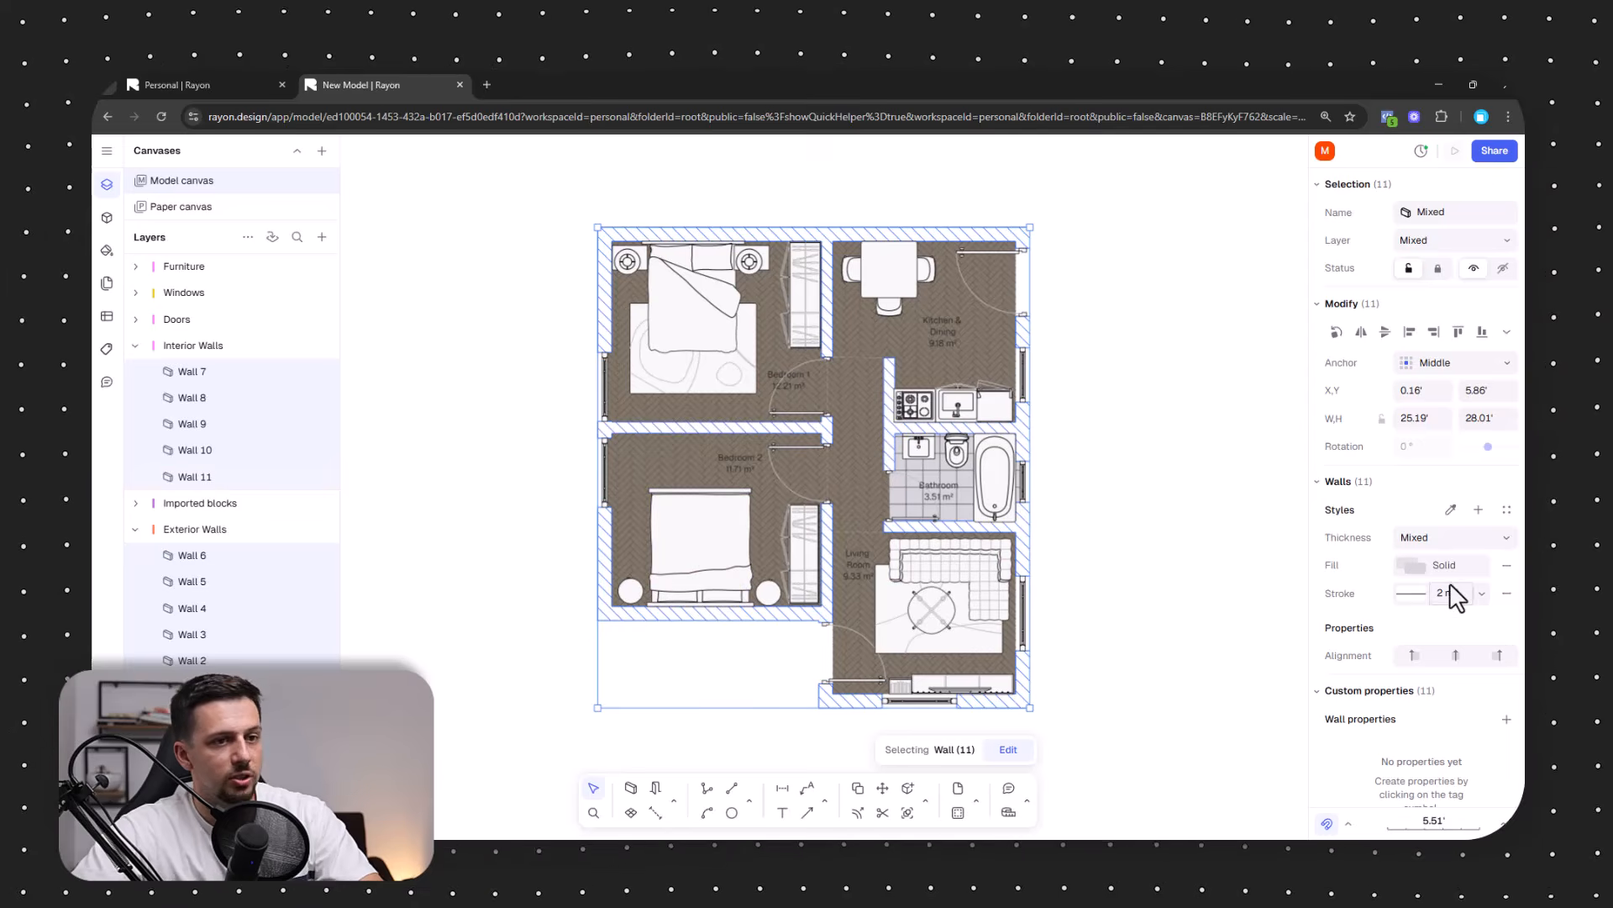
Give all selected walls a solid grey 898989 fill at 100% opacity.
click(1407, 565)
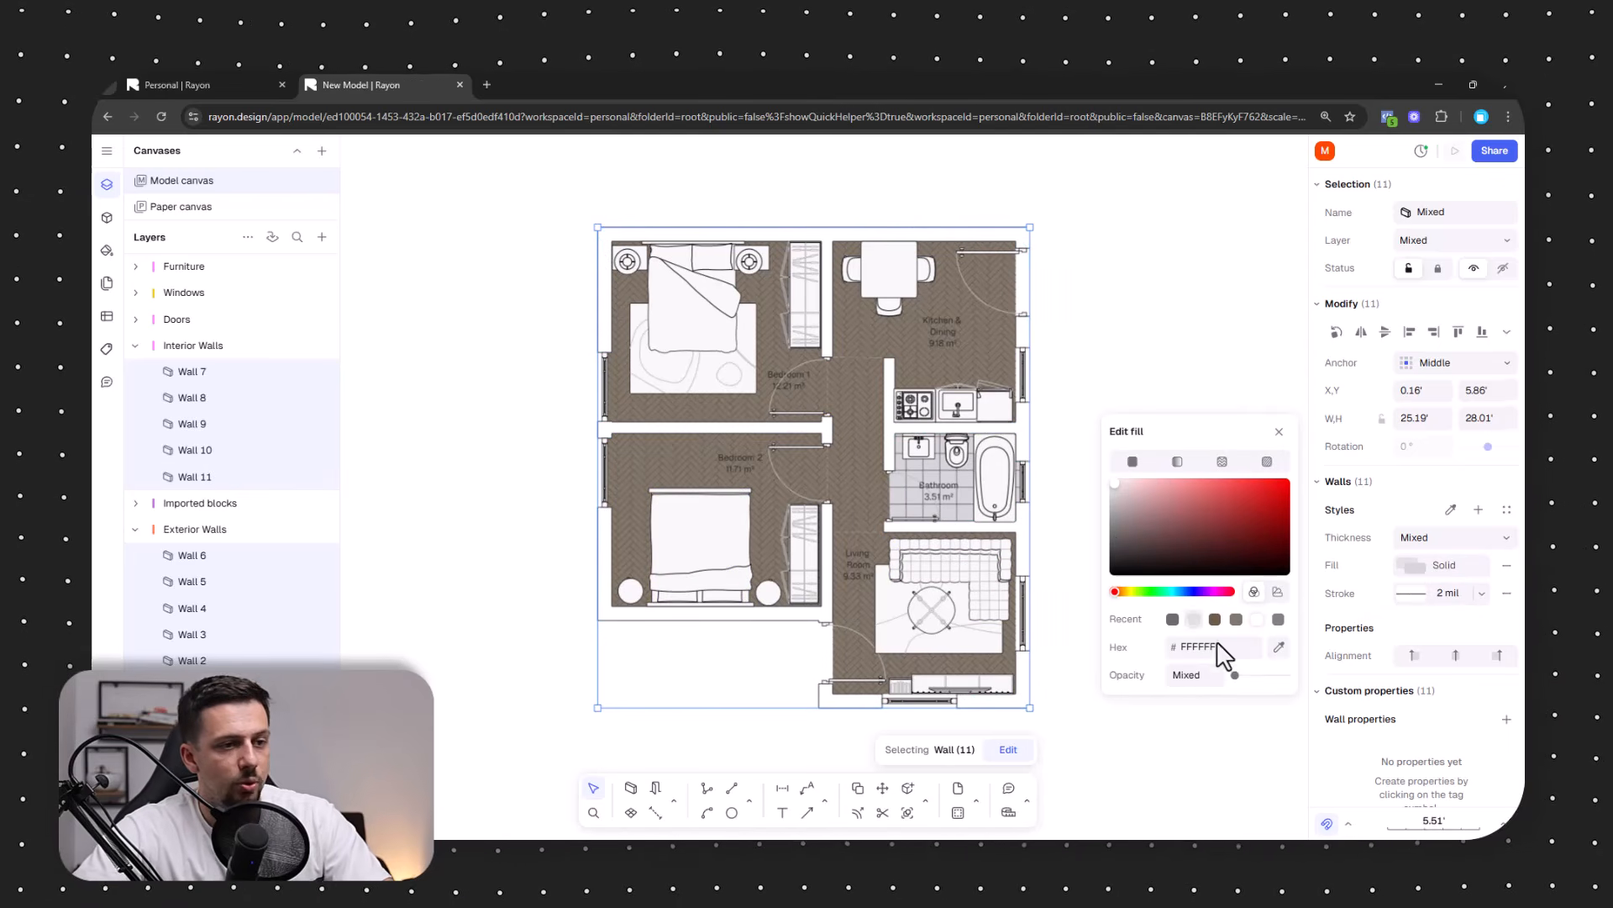
drag(1233, 672, 1440, 691)
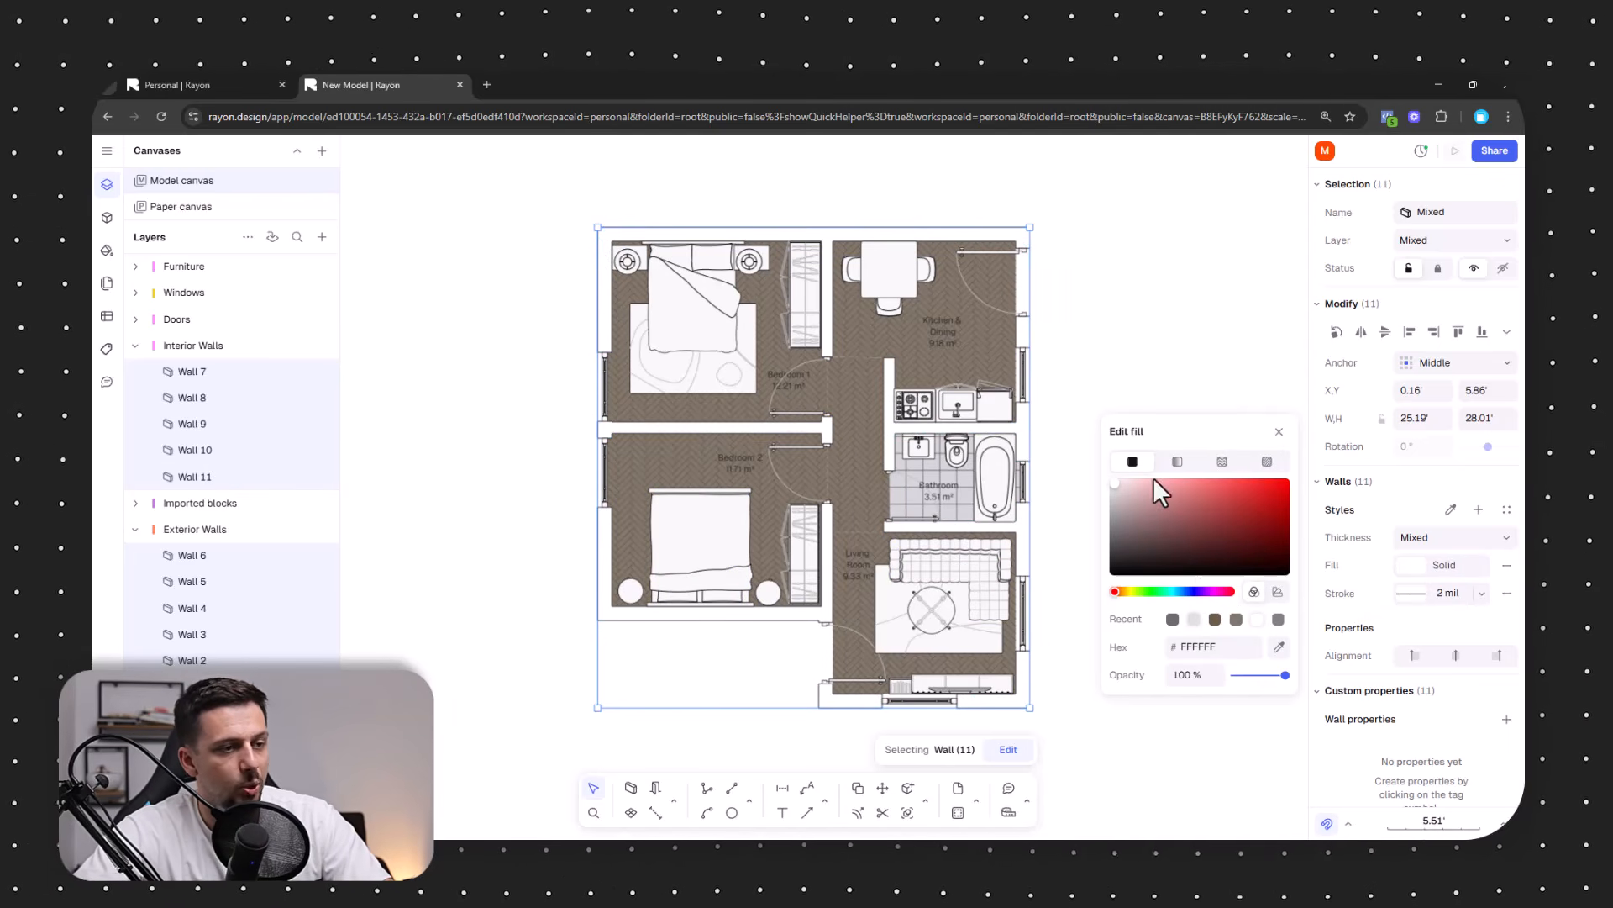
mouse_move(1123, 524)
mouse_down()
mouse_move(1117, 508)
mouse_move(1112, 533)
mouse_up()
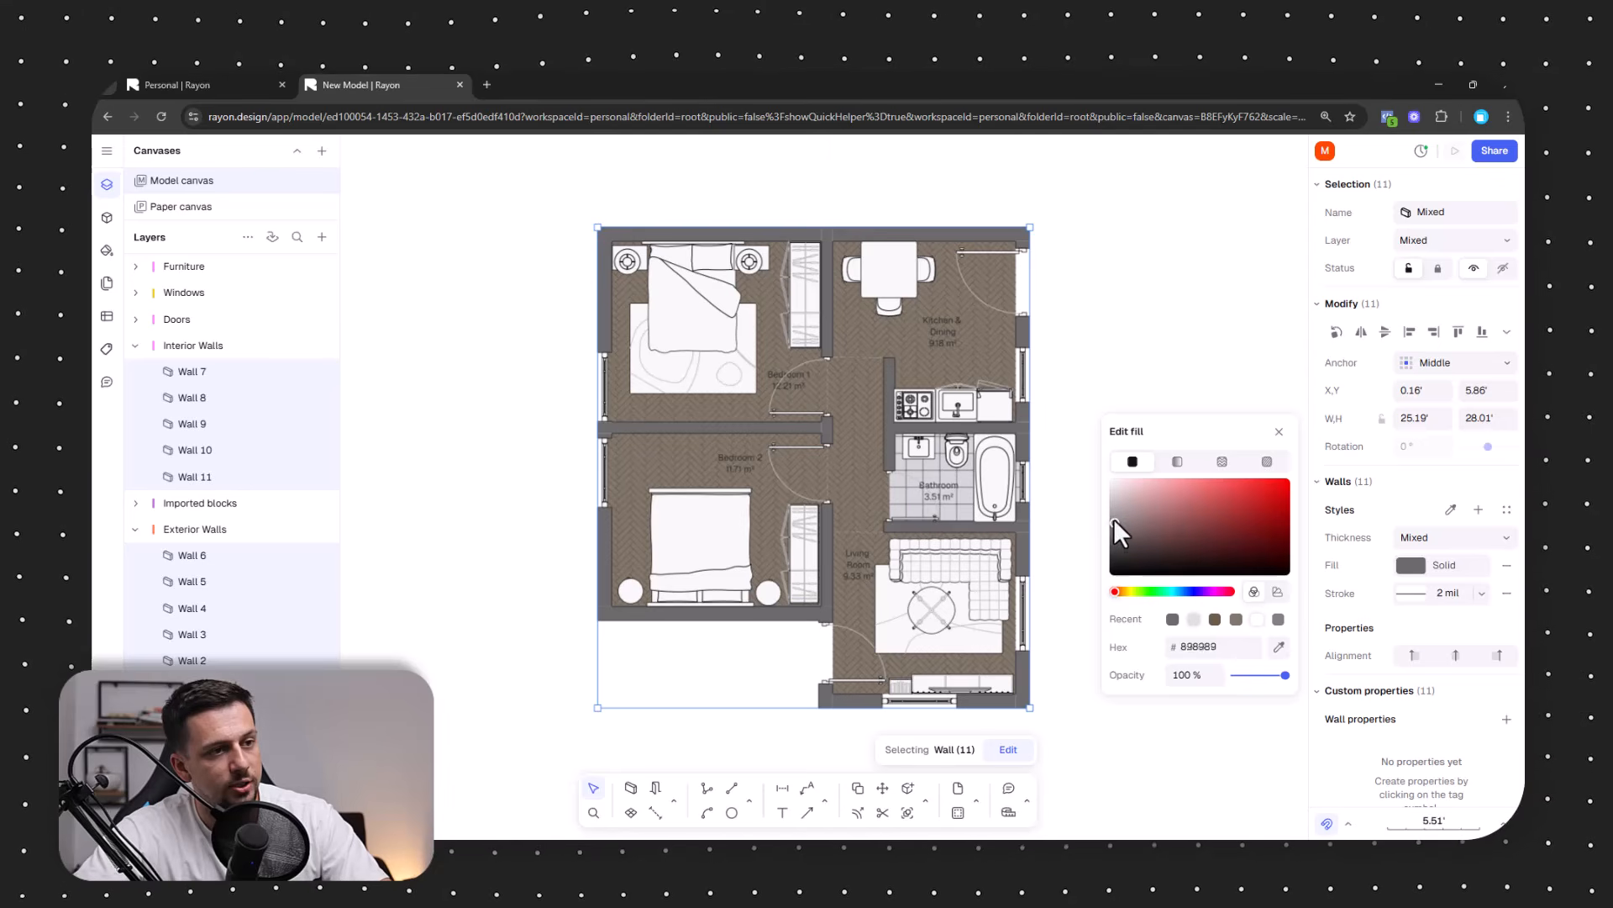
Try several blue-grey and darker blue fill colours on the selected walls.
drag(1113, 518, 1166, 517)
click(1177, 591)
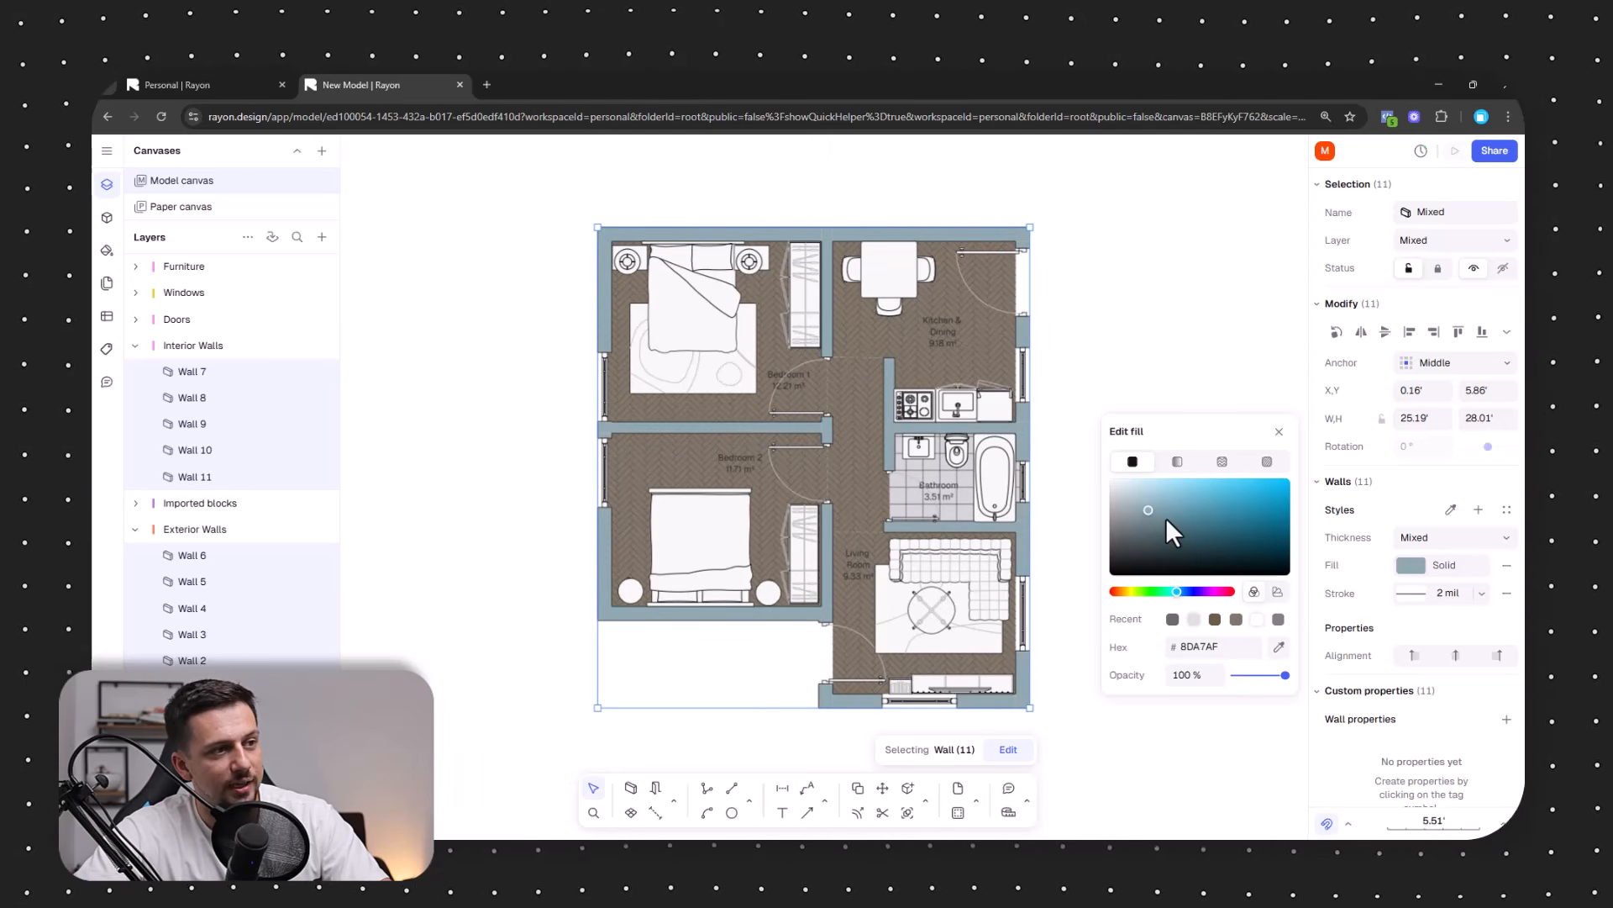
click(1167, 517)
drag(1177, 592, 1183, 592)
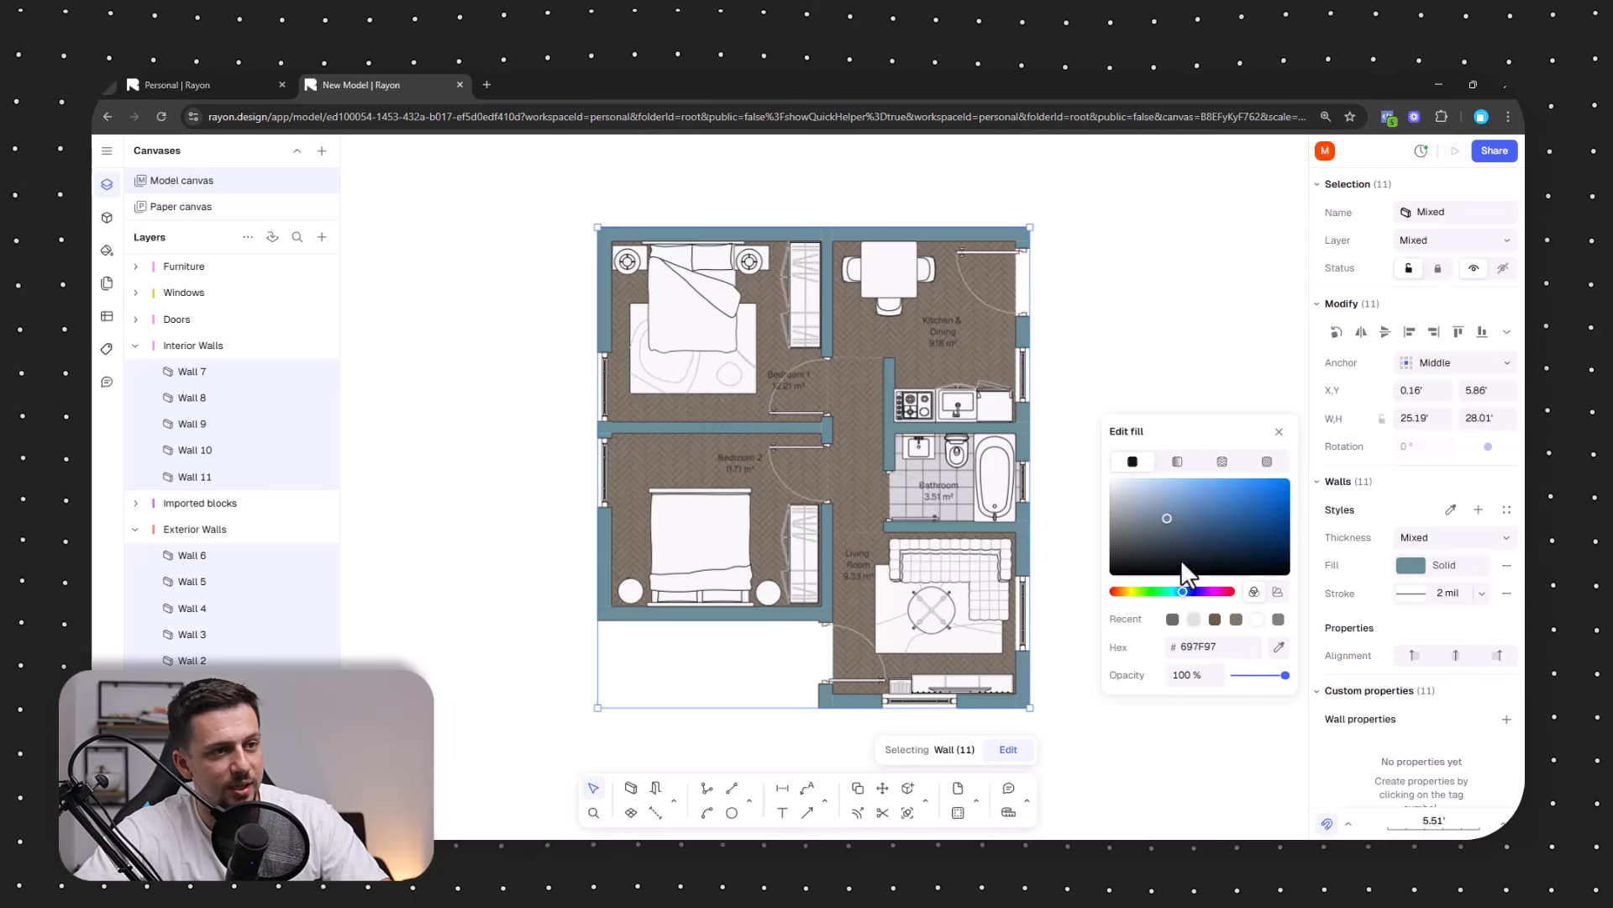
click(1159, 496)
drag(1160, 496, 1208, 543)
Try dark brown and dark green fill colours on the selected walls.
click(1124, 591)
click(1224, 544)
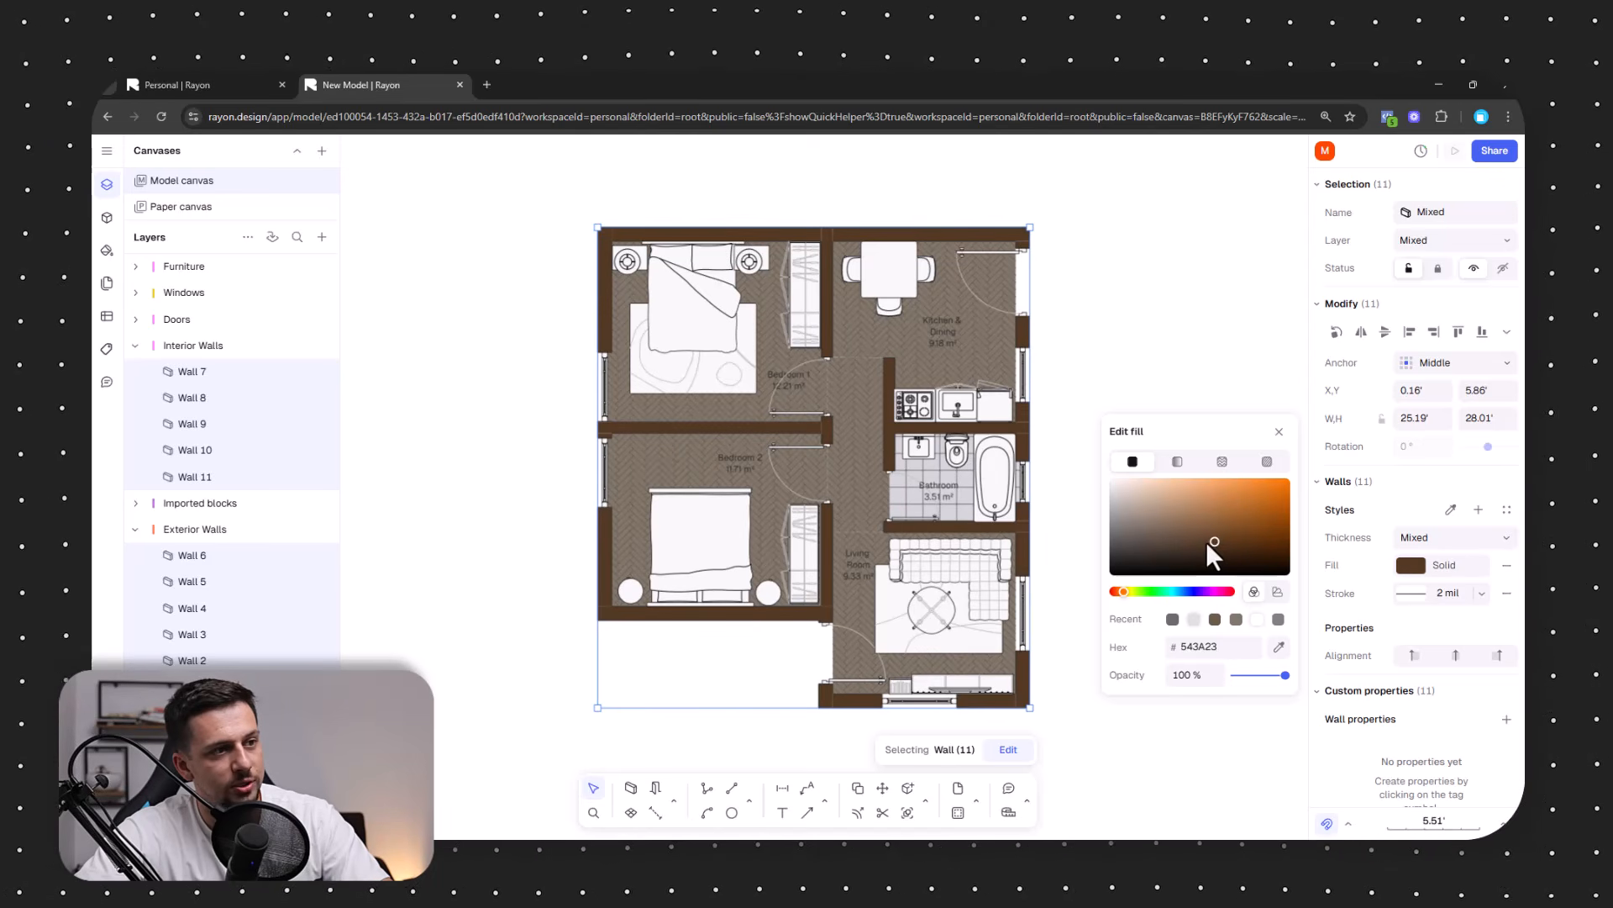
click(1153, 592)
drag(1223, 551, 1249, 547)
click(1178, 592)
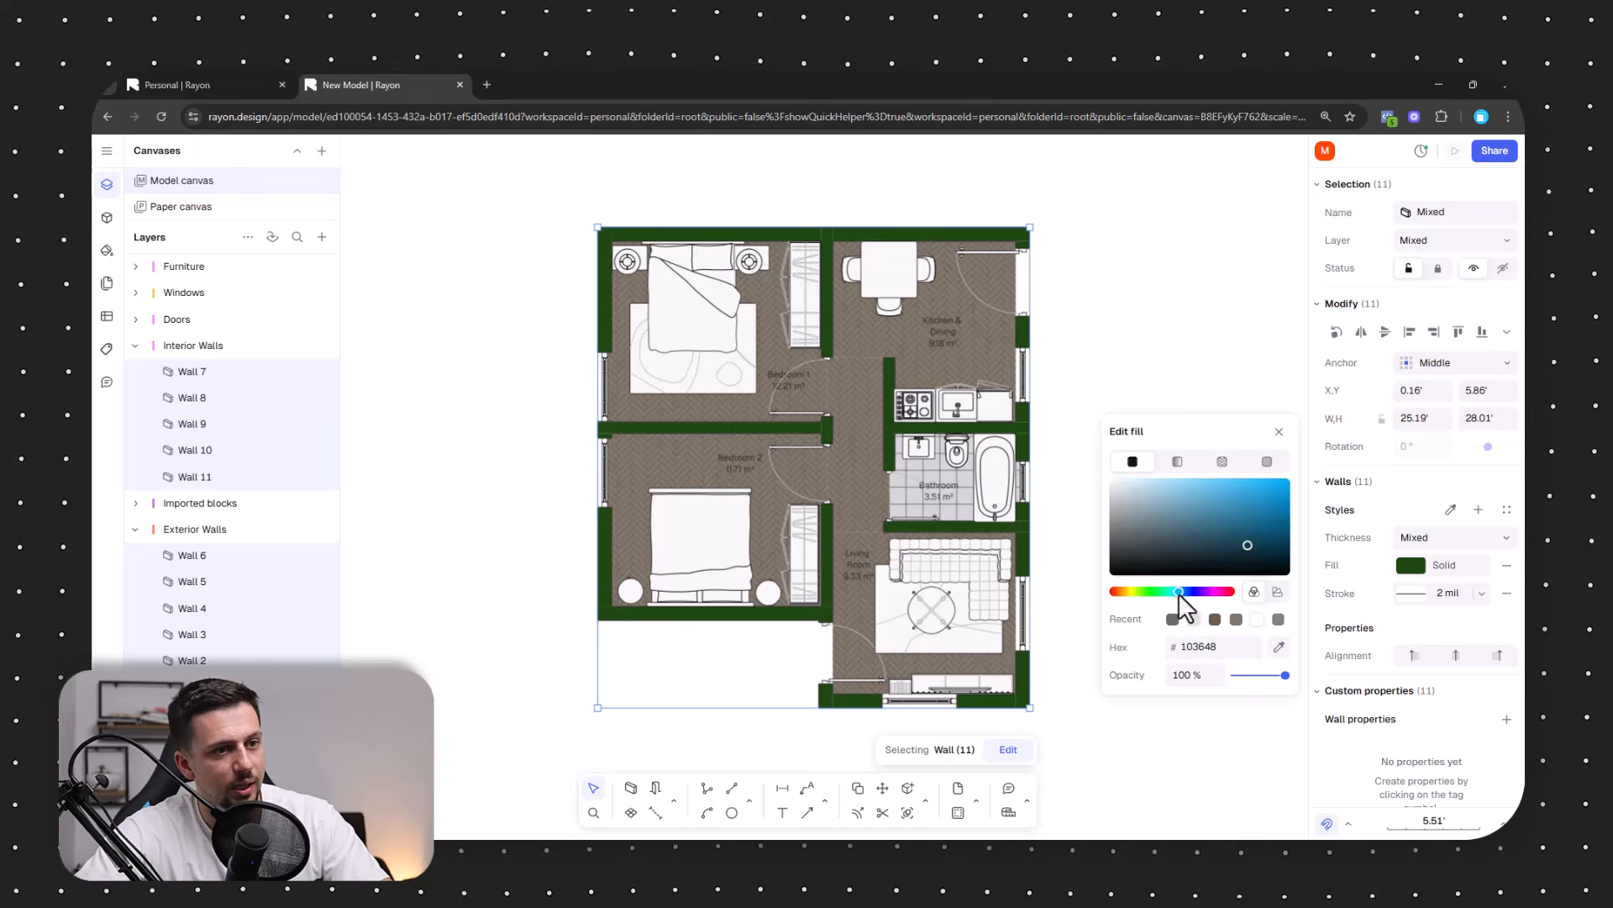
Try light blue, bright blue and purple fill colours on the selected walls.
click(1173, 530)
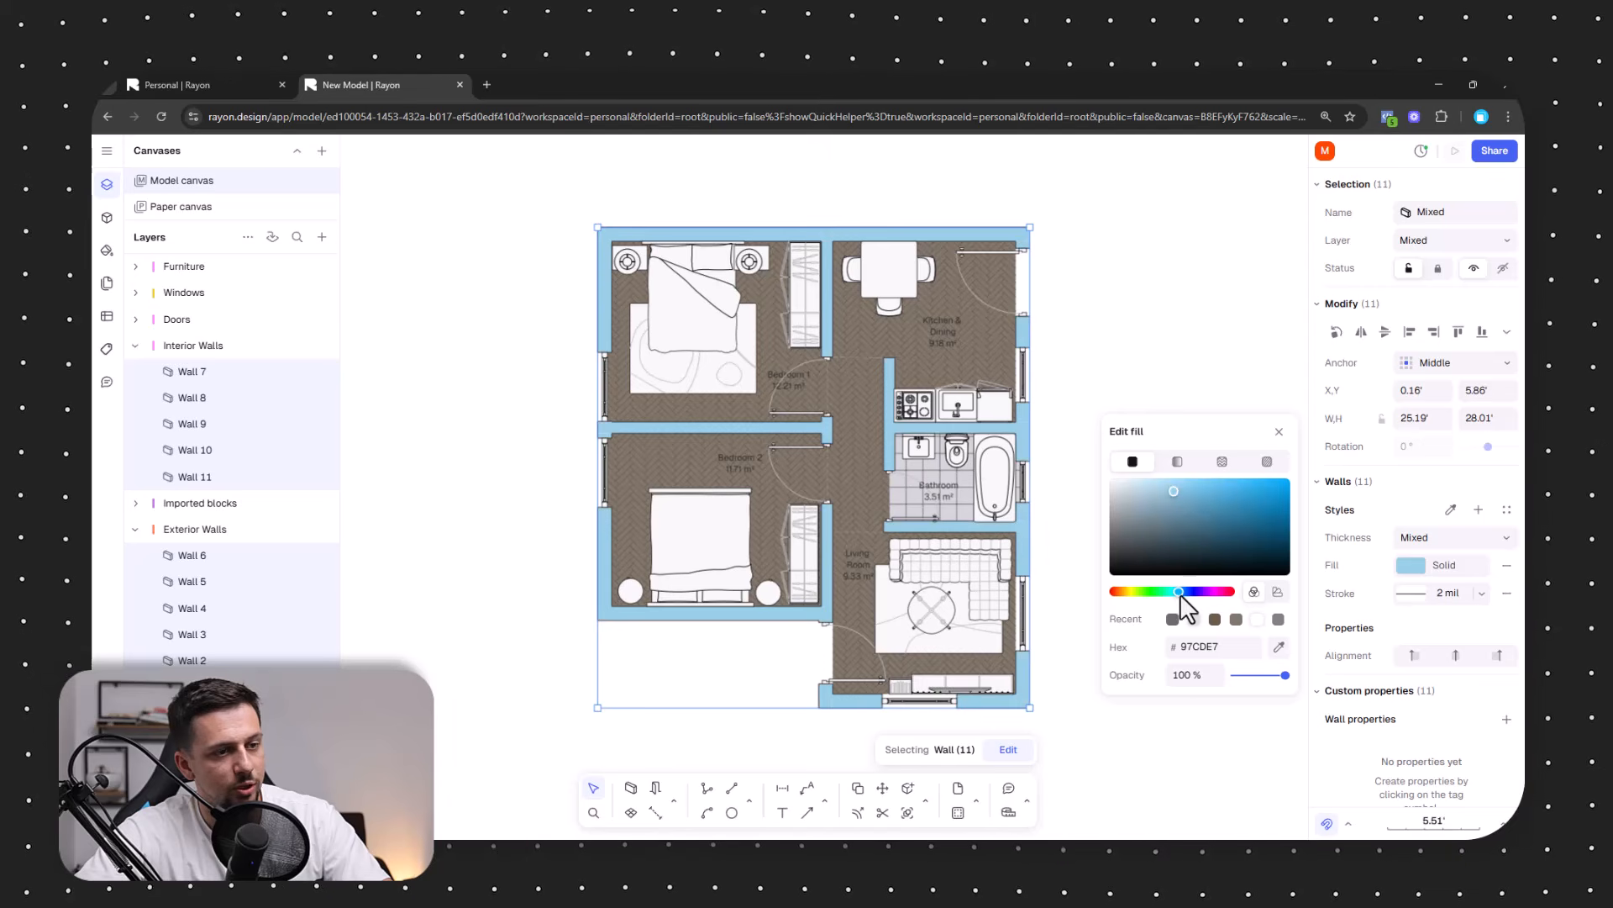
click(1188, 592)
click(1205, 484)
click(1217, 484)
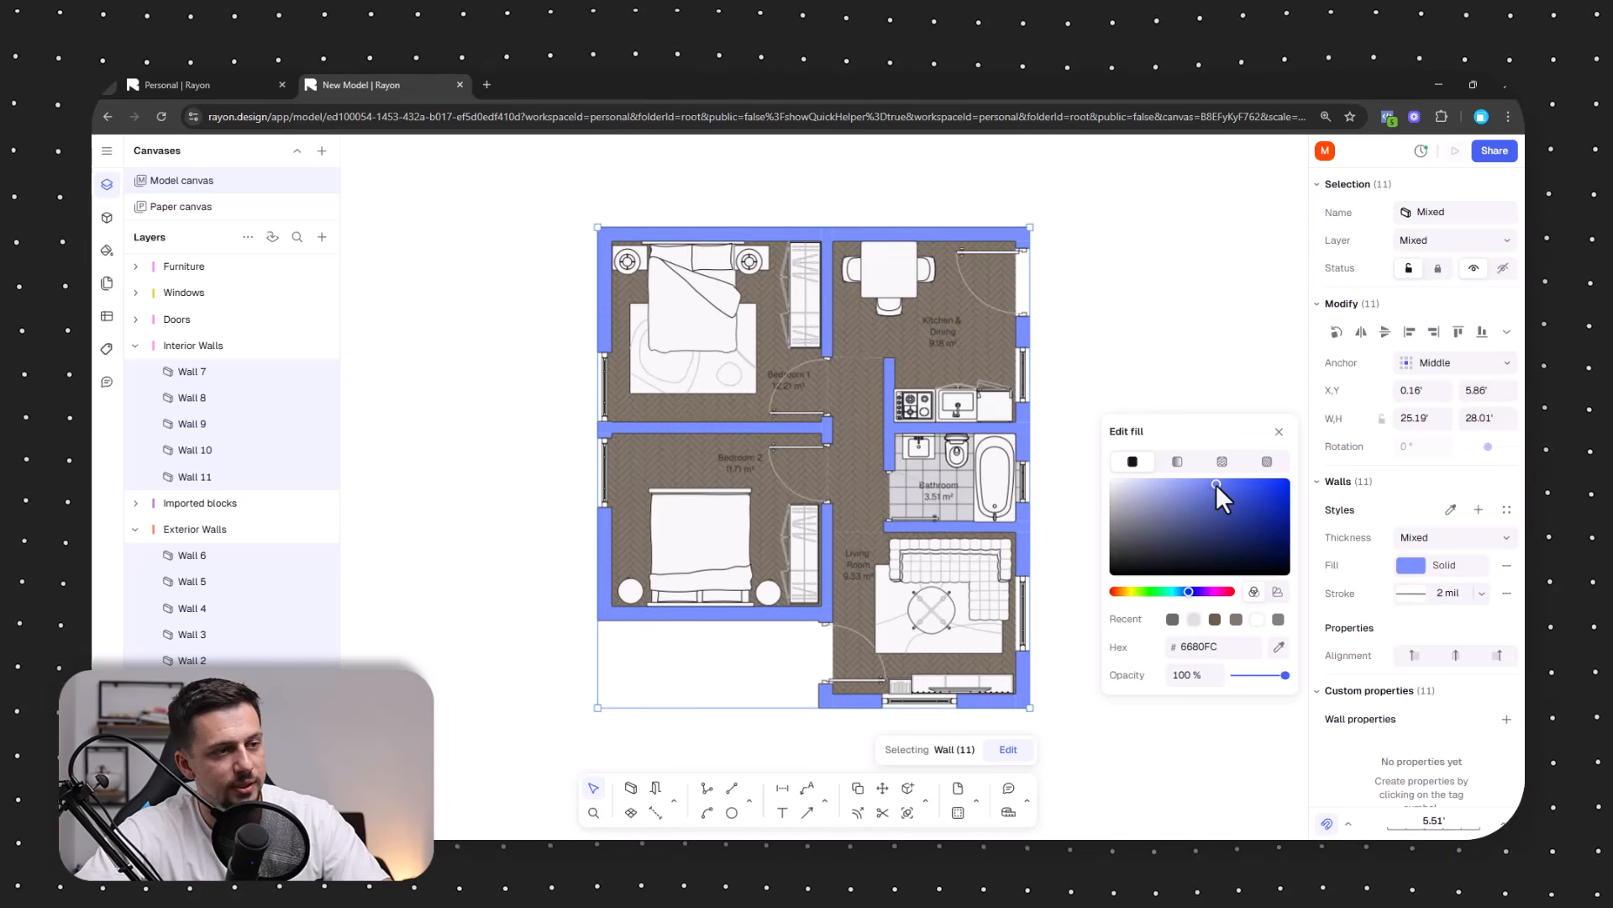
click(1194, 591)
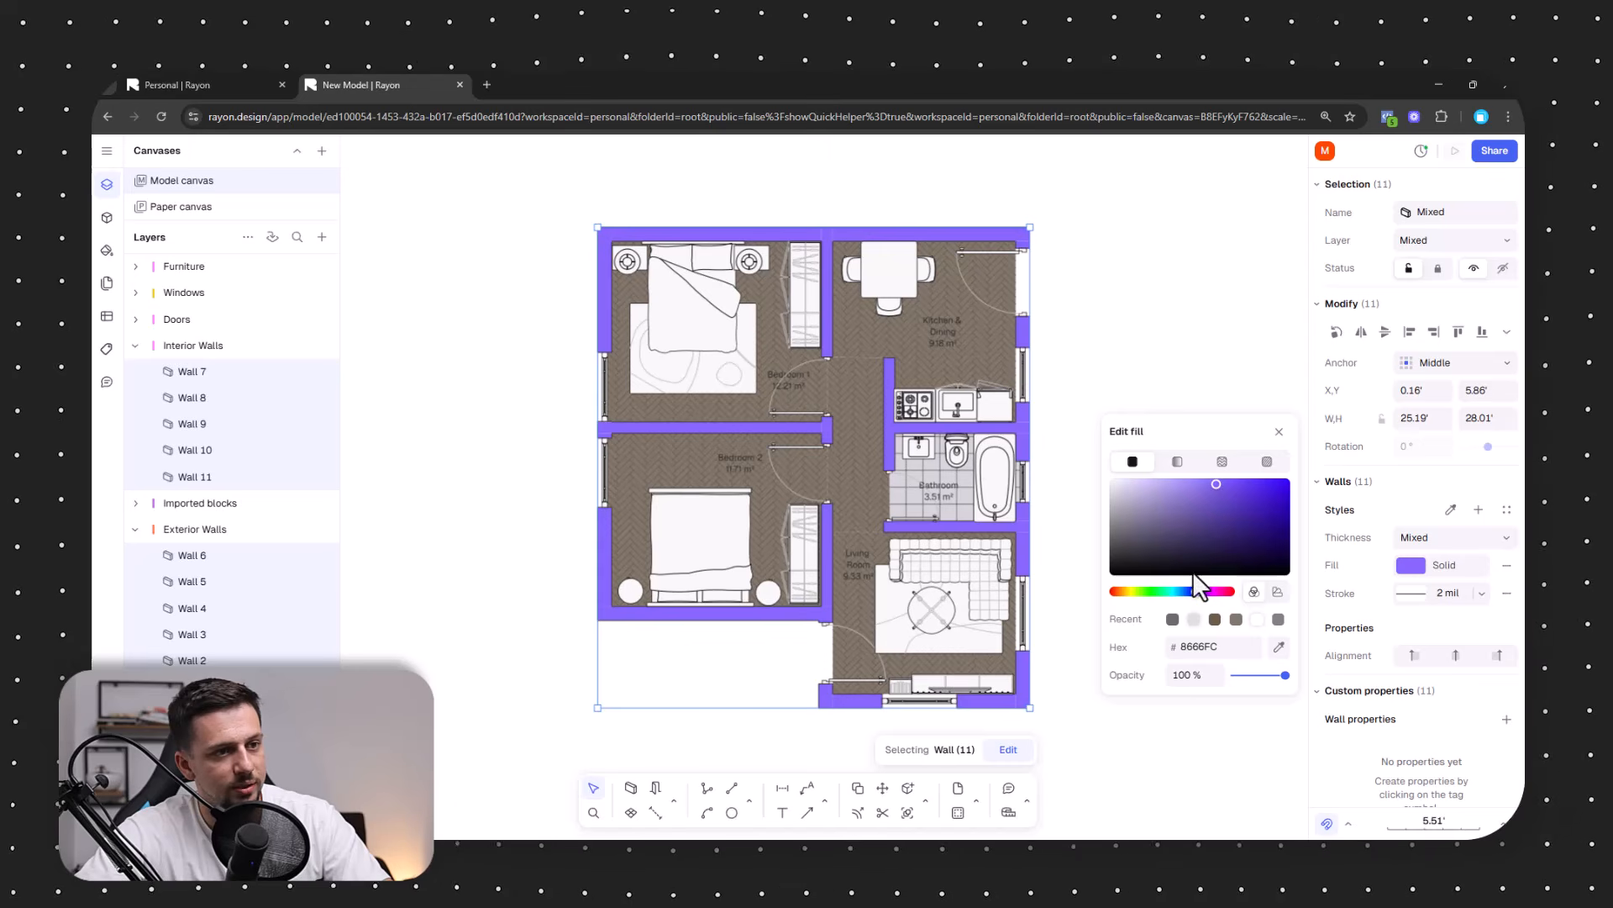
click(1187, 591)
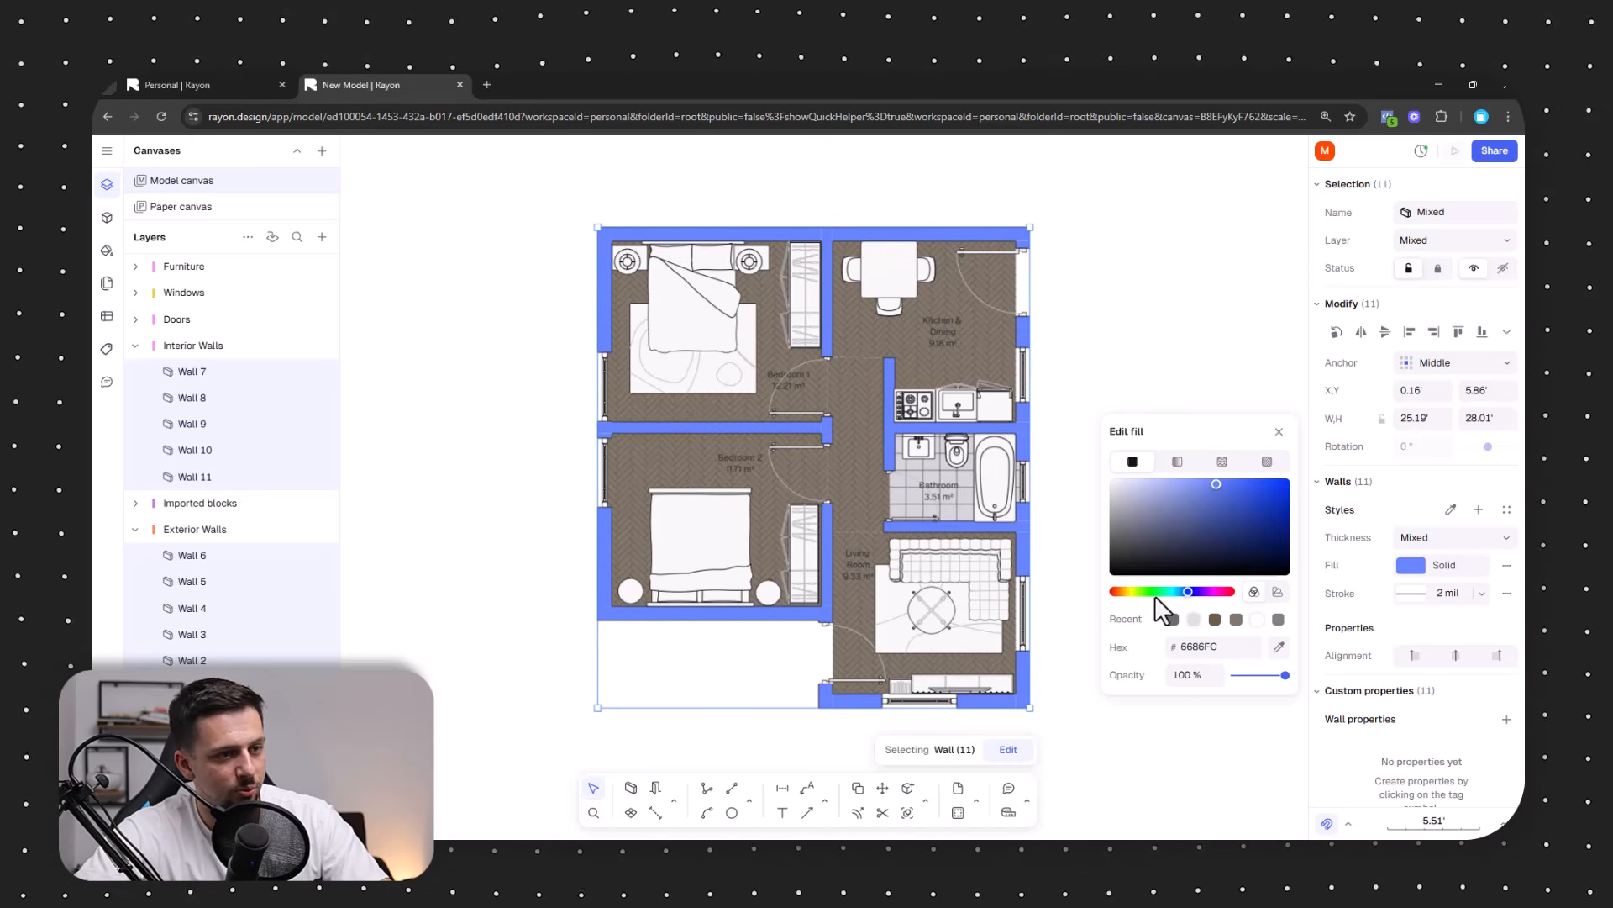
Try a red wall fill, and settle on a neutral grey 8E8A8A for all selected walls.
drag(1154, 592, 1114, 592)
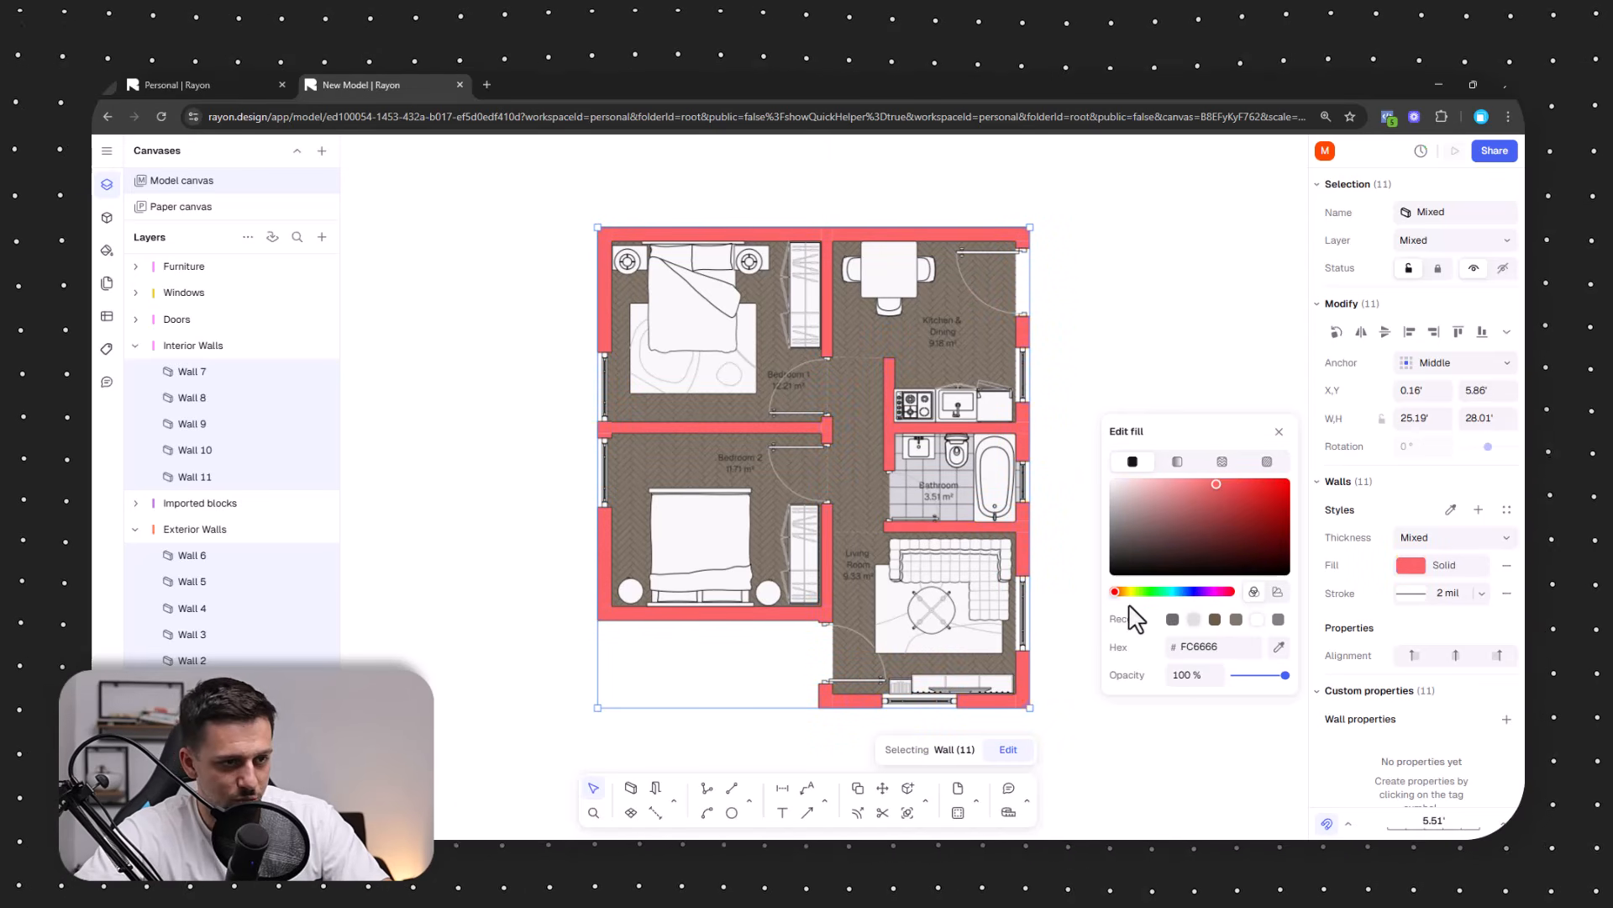
click(1172, 619)
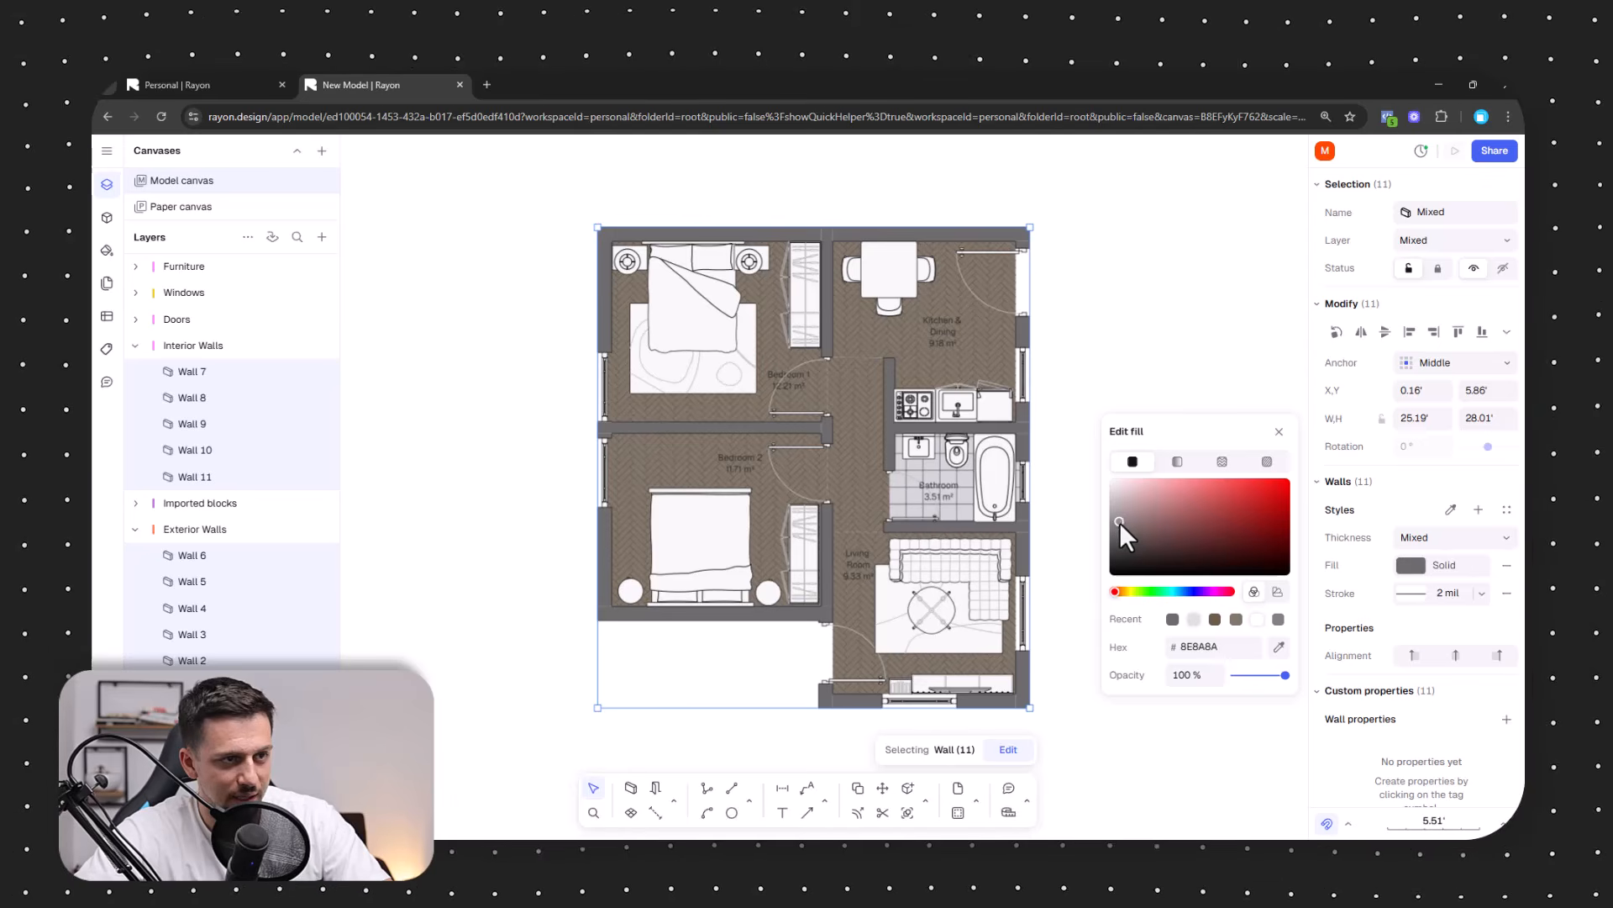
Fine-tune the solid fill of all selected walls to a light neutral grey.
drag(1116, 521, 1121, 522)
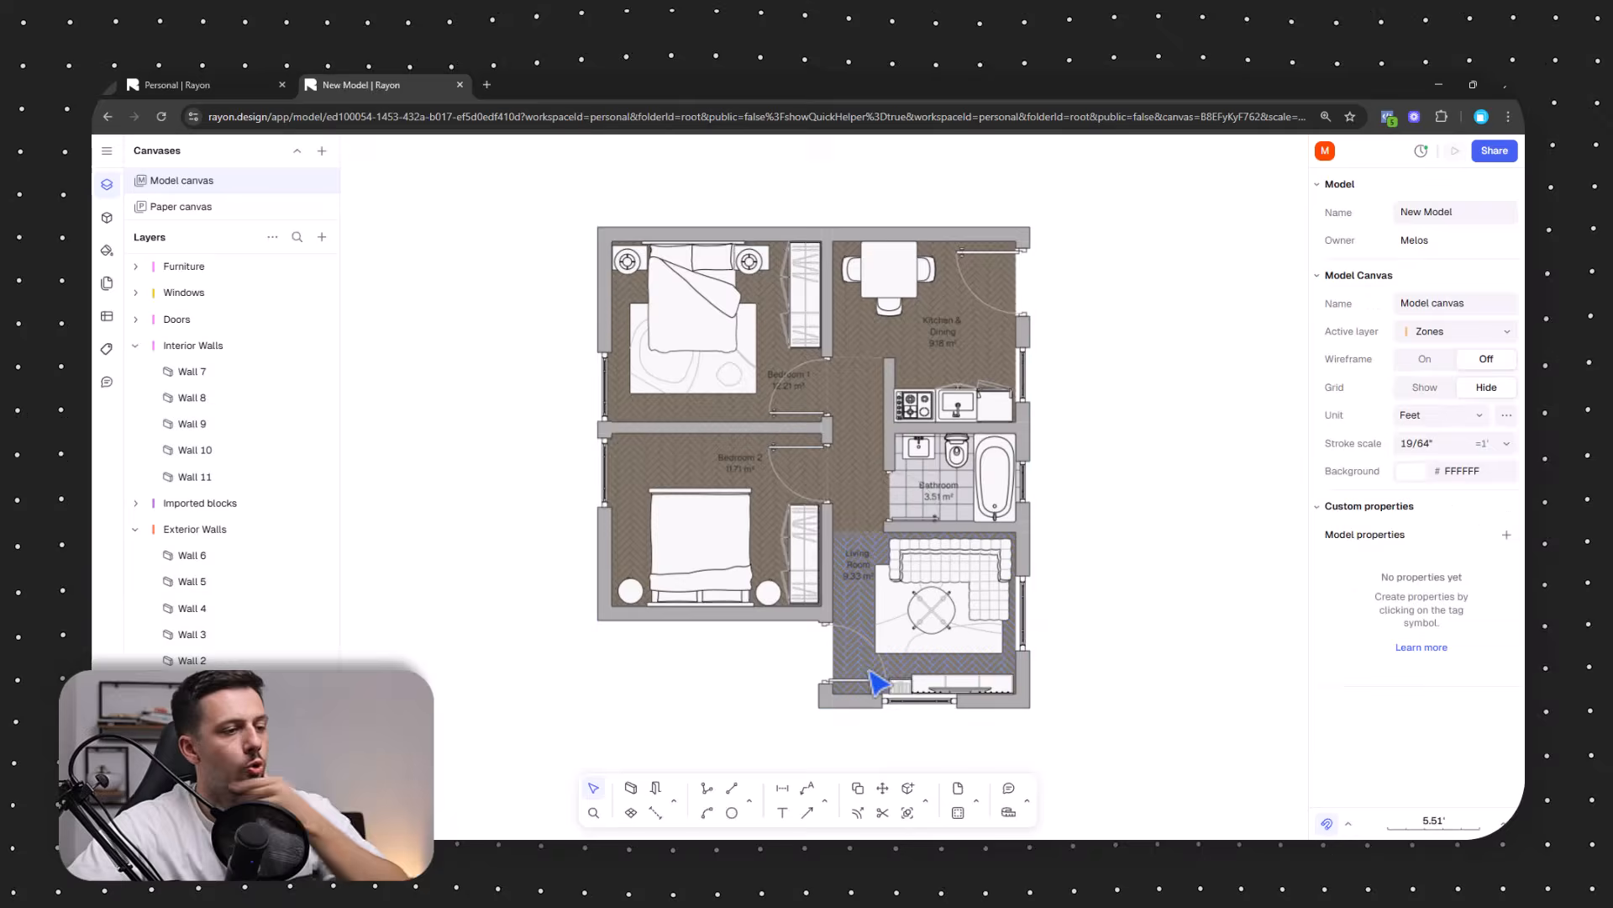
Inside the Door EU 80 block, set the stroke of the swing arc's Style Grey Lines to 14 mil.
scroll(870, 672, up, 4)
click(893, 694)
scroll(895, 696, up, 5)
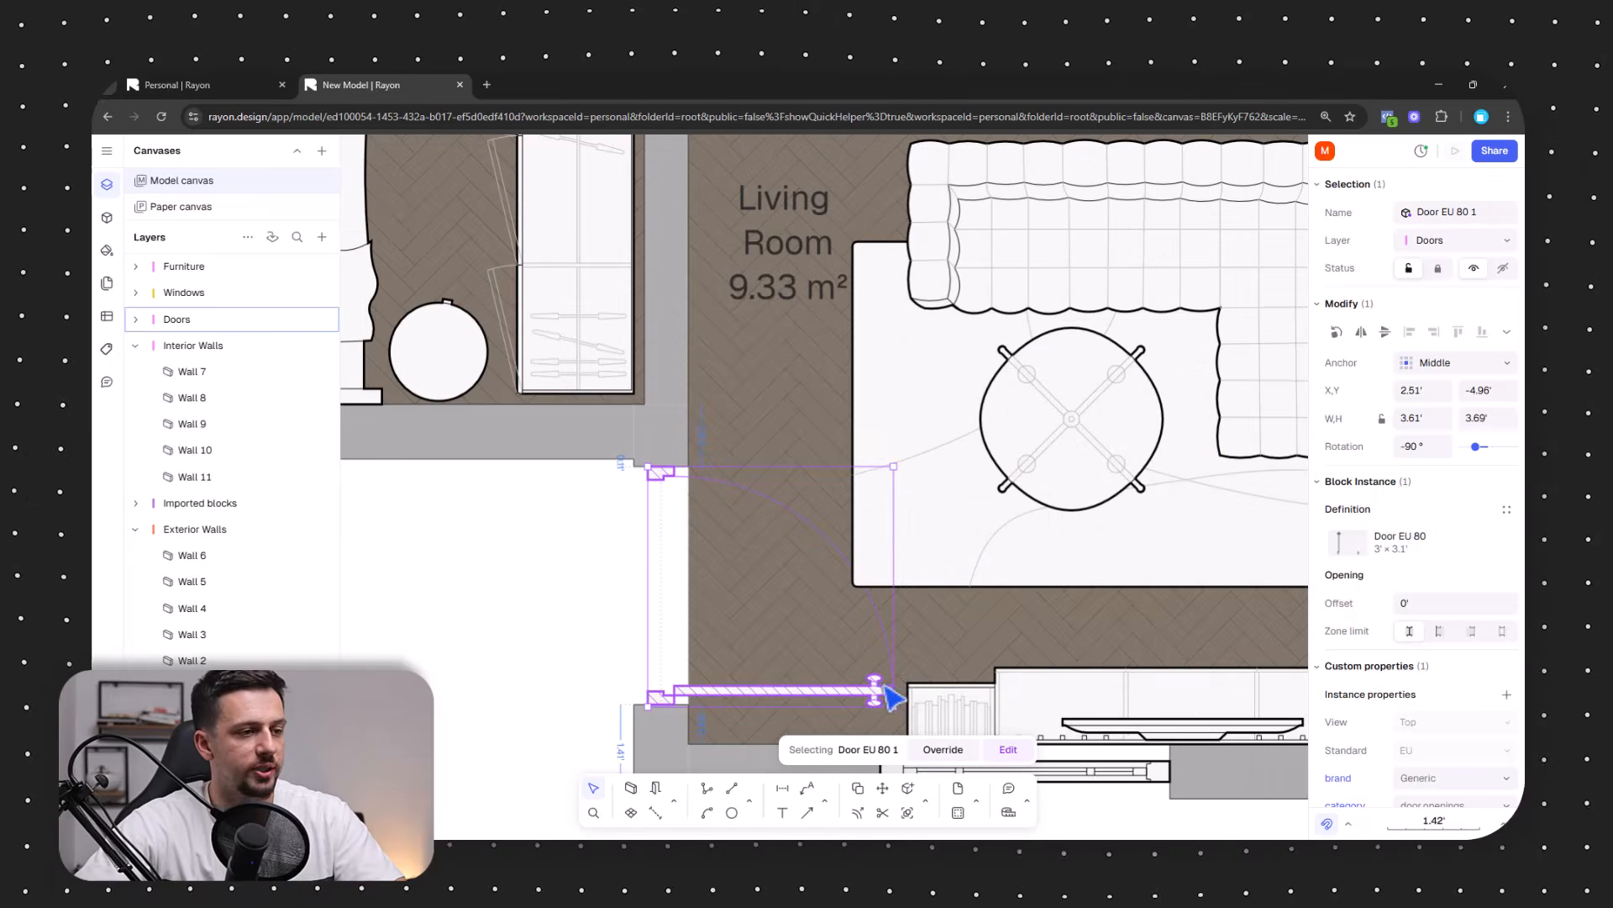
double_click(873, 696)
click(892, 653)
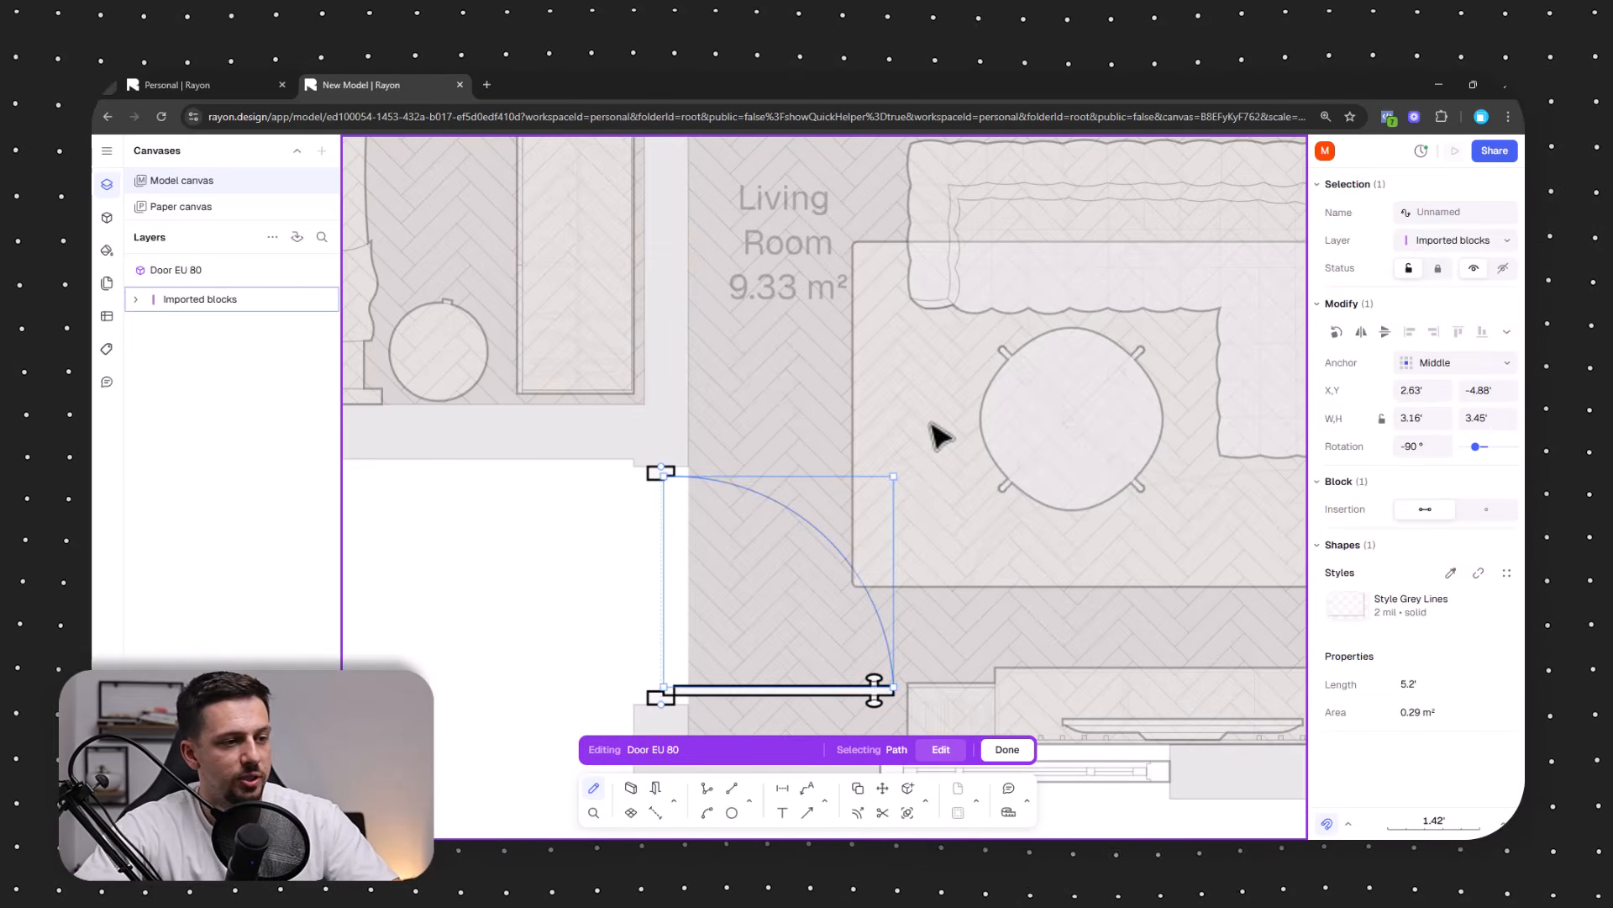
click(1506, 606)
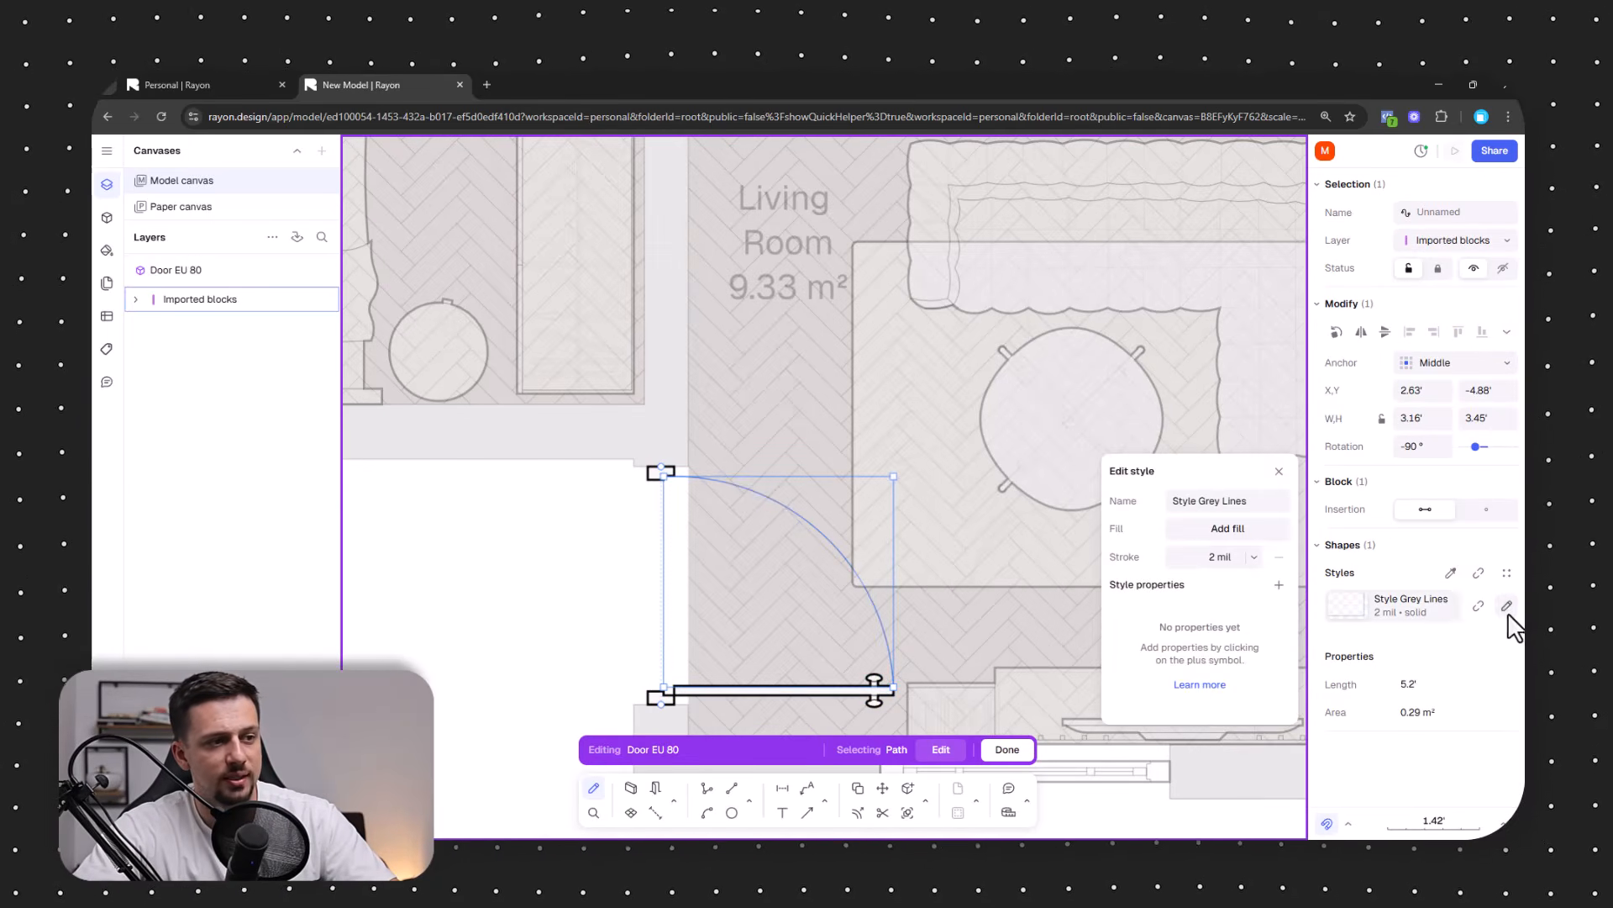
click(1254, 558)
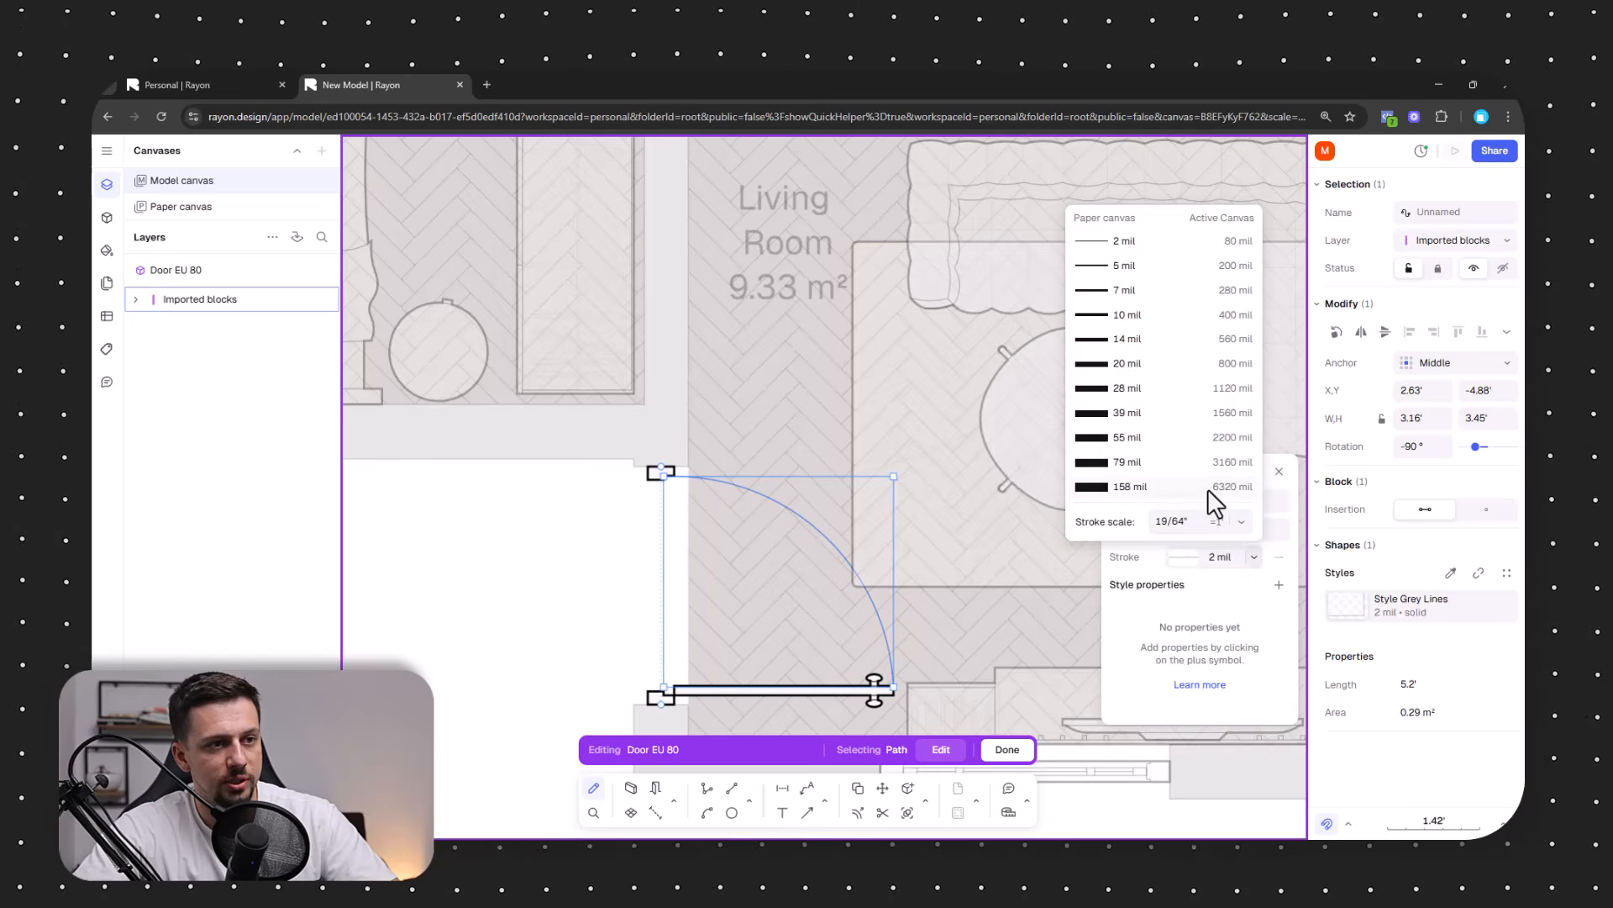
click(1143, 339)
double_click(547, 663)
scroll(735, 575, down, 5)
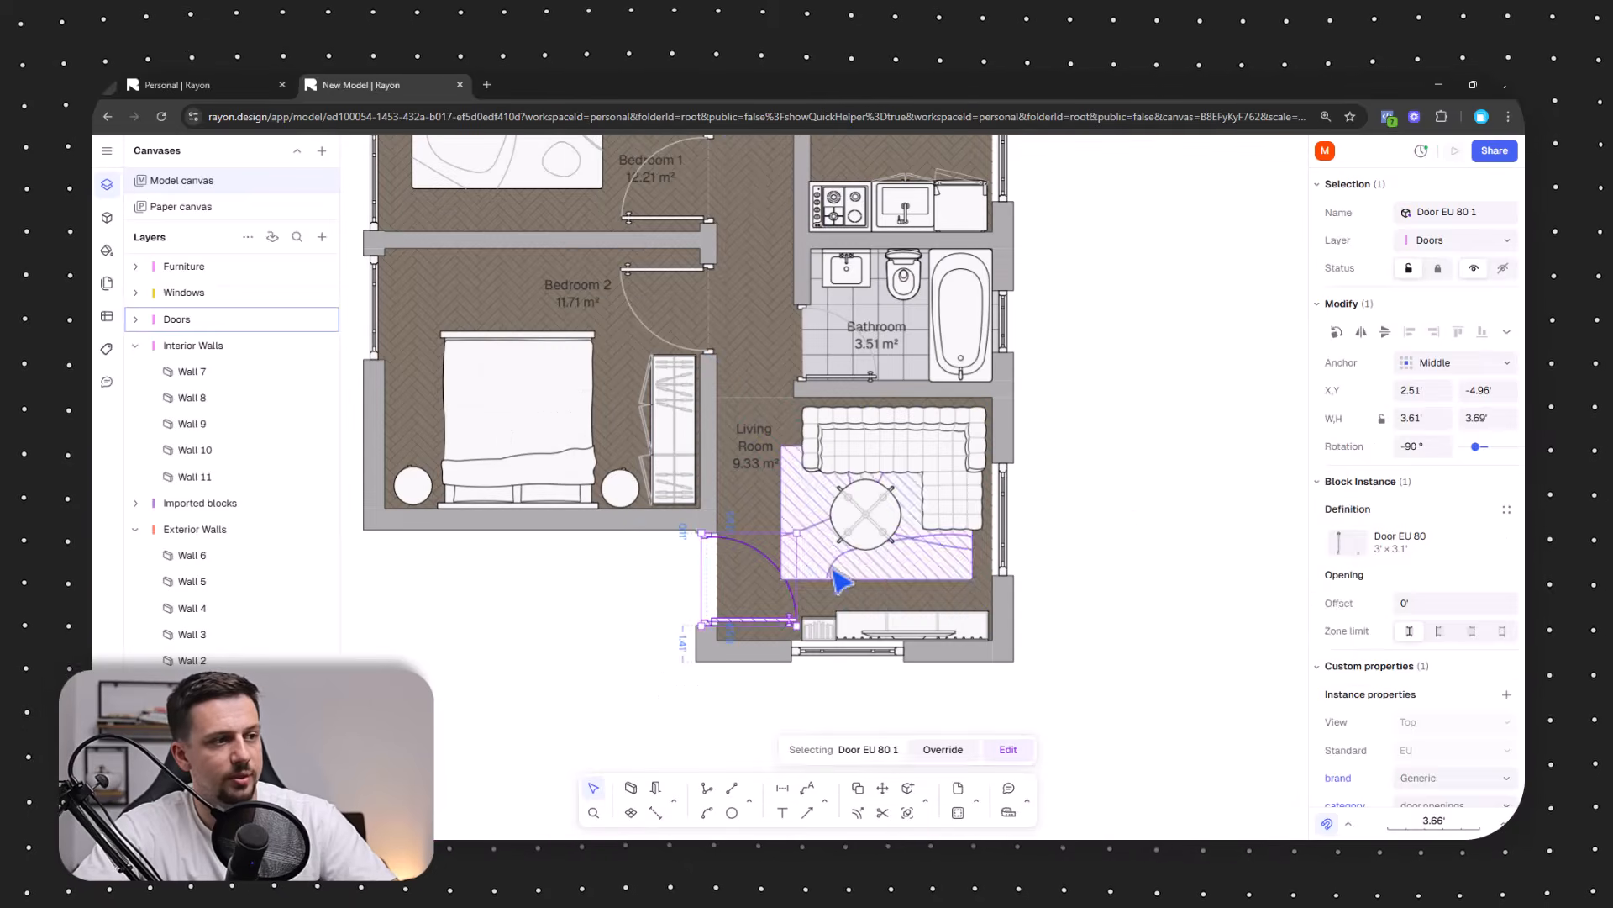
click(1188, 546)
Draw the shadow's outer edge as a polyline from the plan's upper-left corner, offset along the upper and right sides, to the lower-right corner.
middle_drag(1077, 411, 1145, 546)
scroll(1166, 395, down, 5)
middle_drag(1167, 400, 1096, 435)
middle_drag(898, 344, 875, 363)
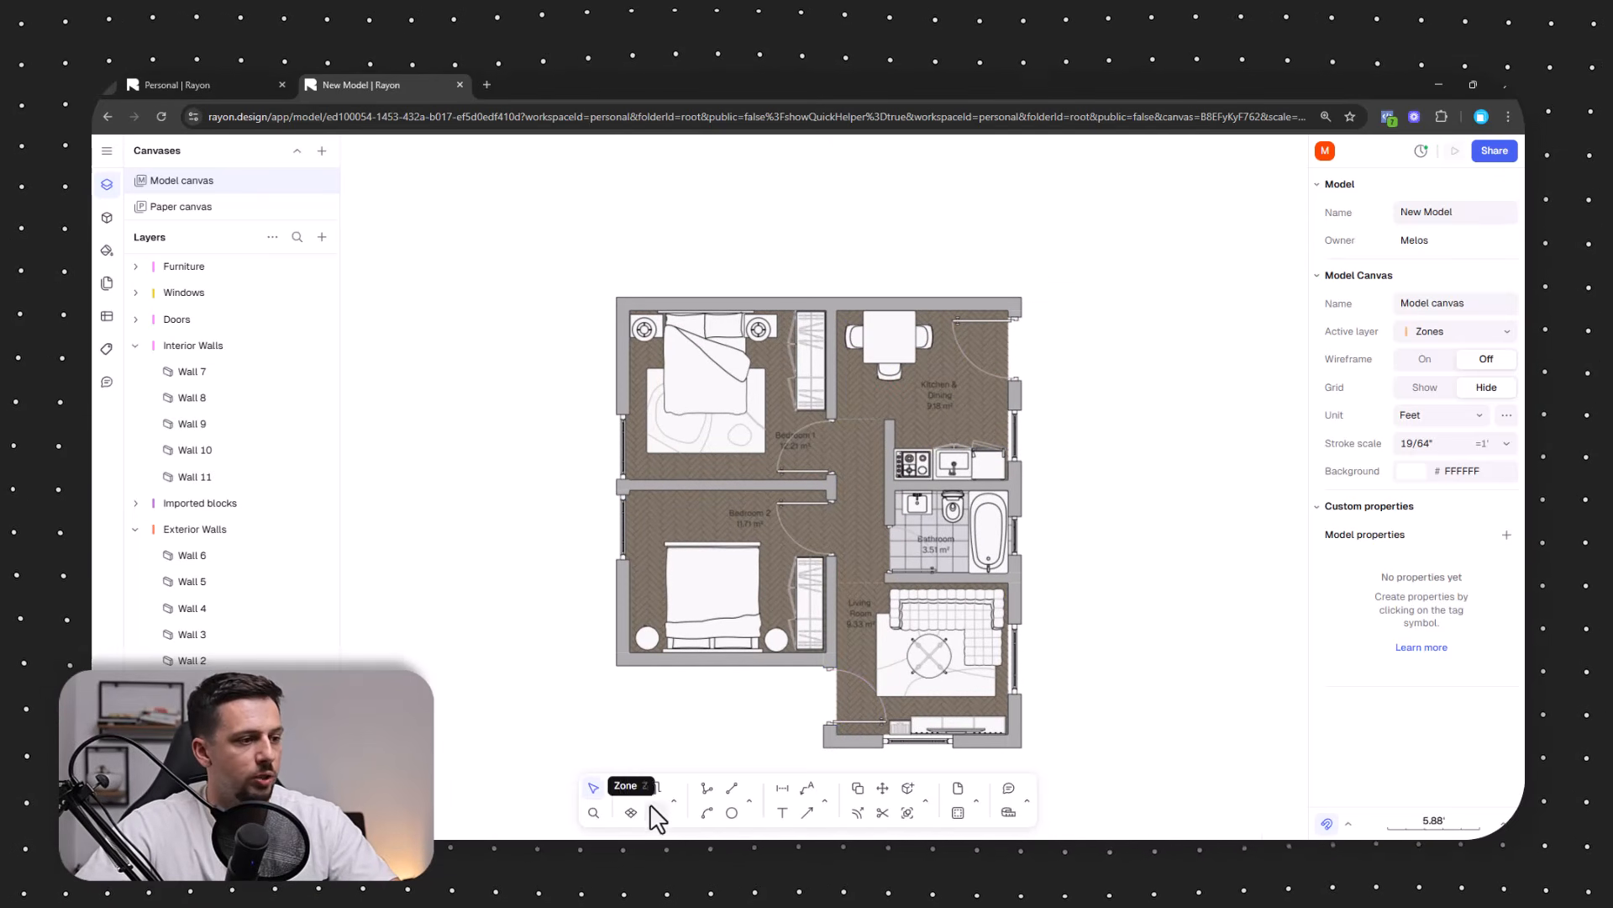
click(749, 801)
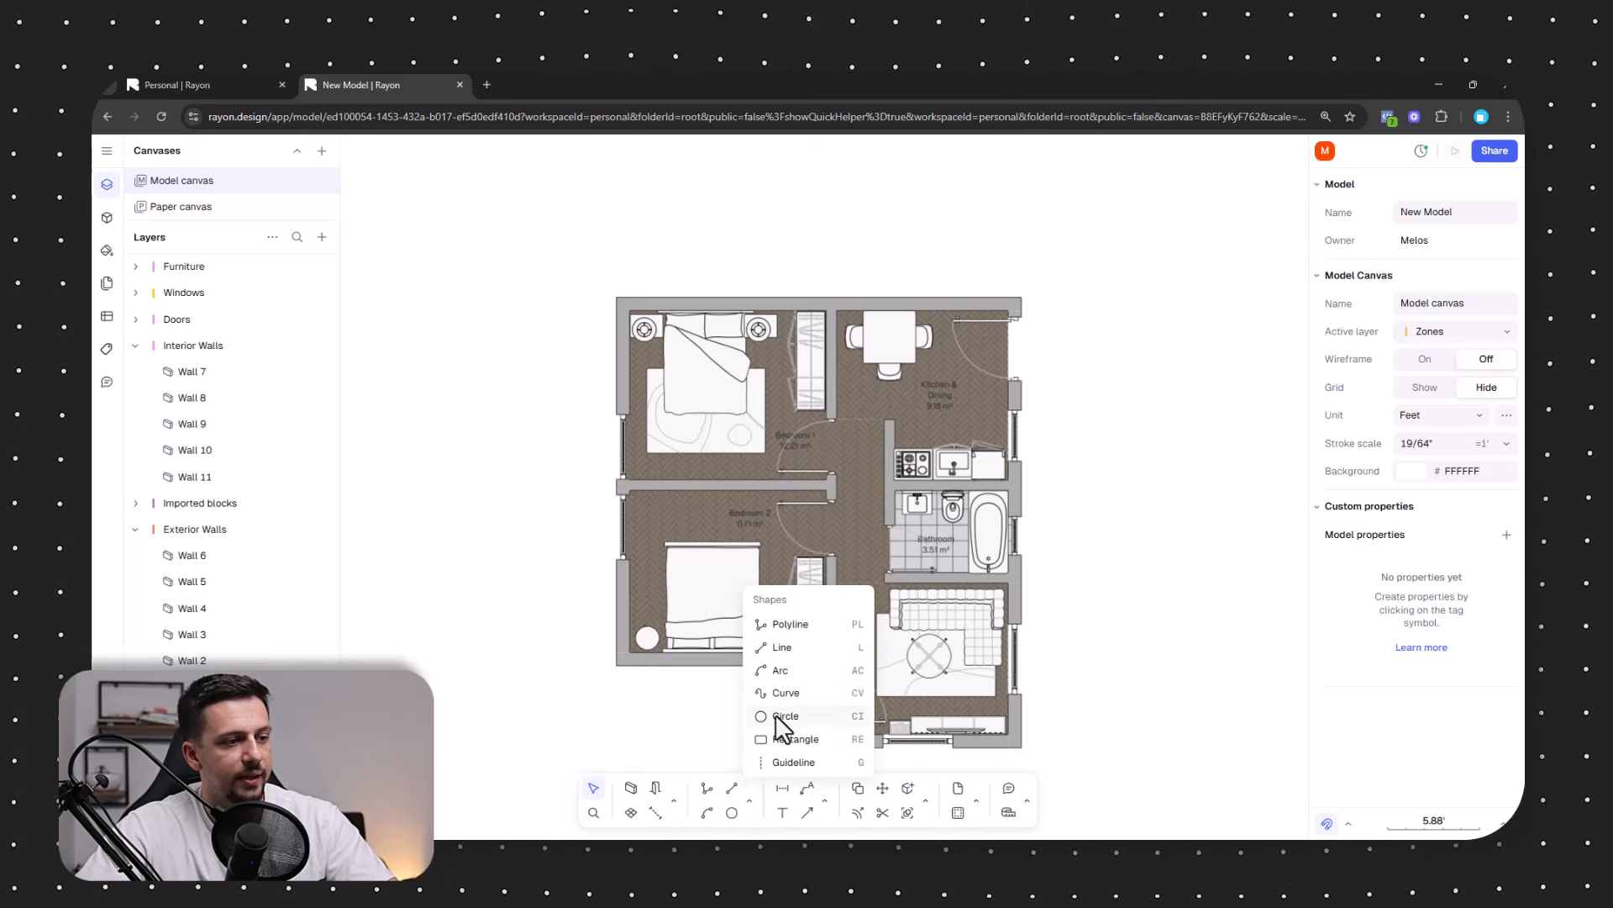
click(789, 624)
click(617, 297)
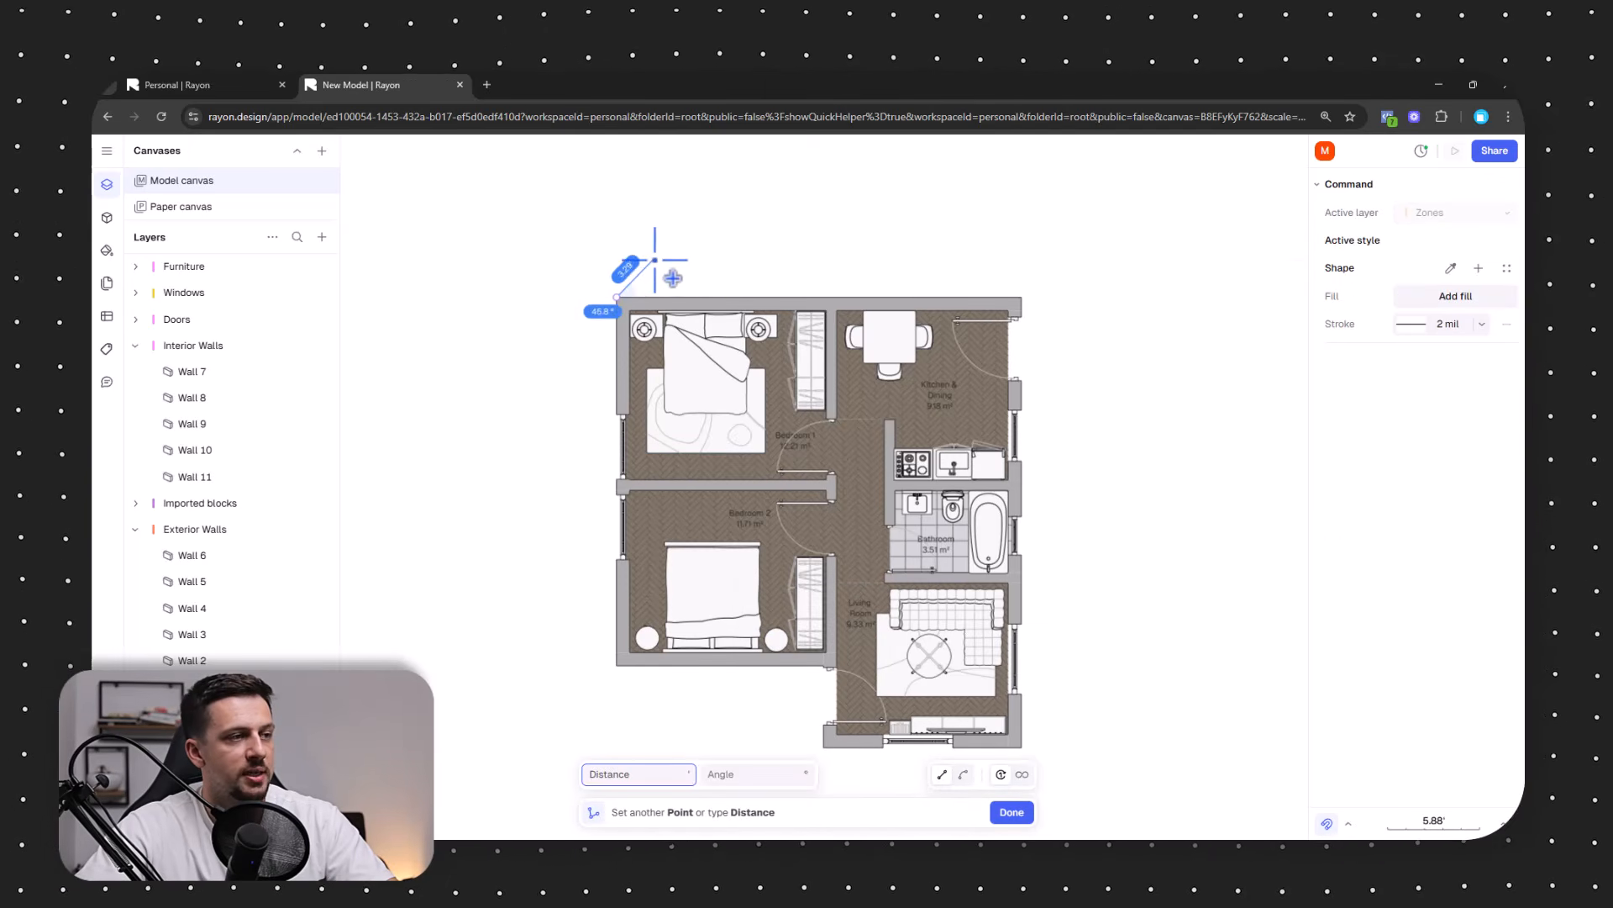
click(653, 261)
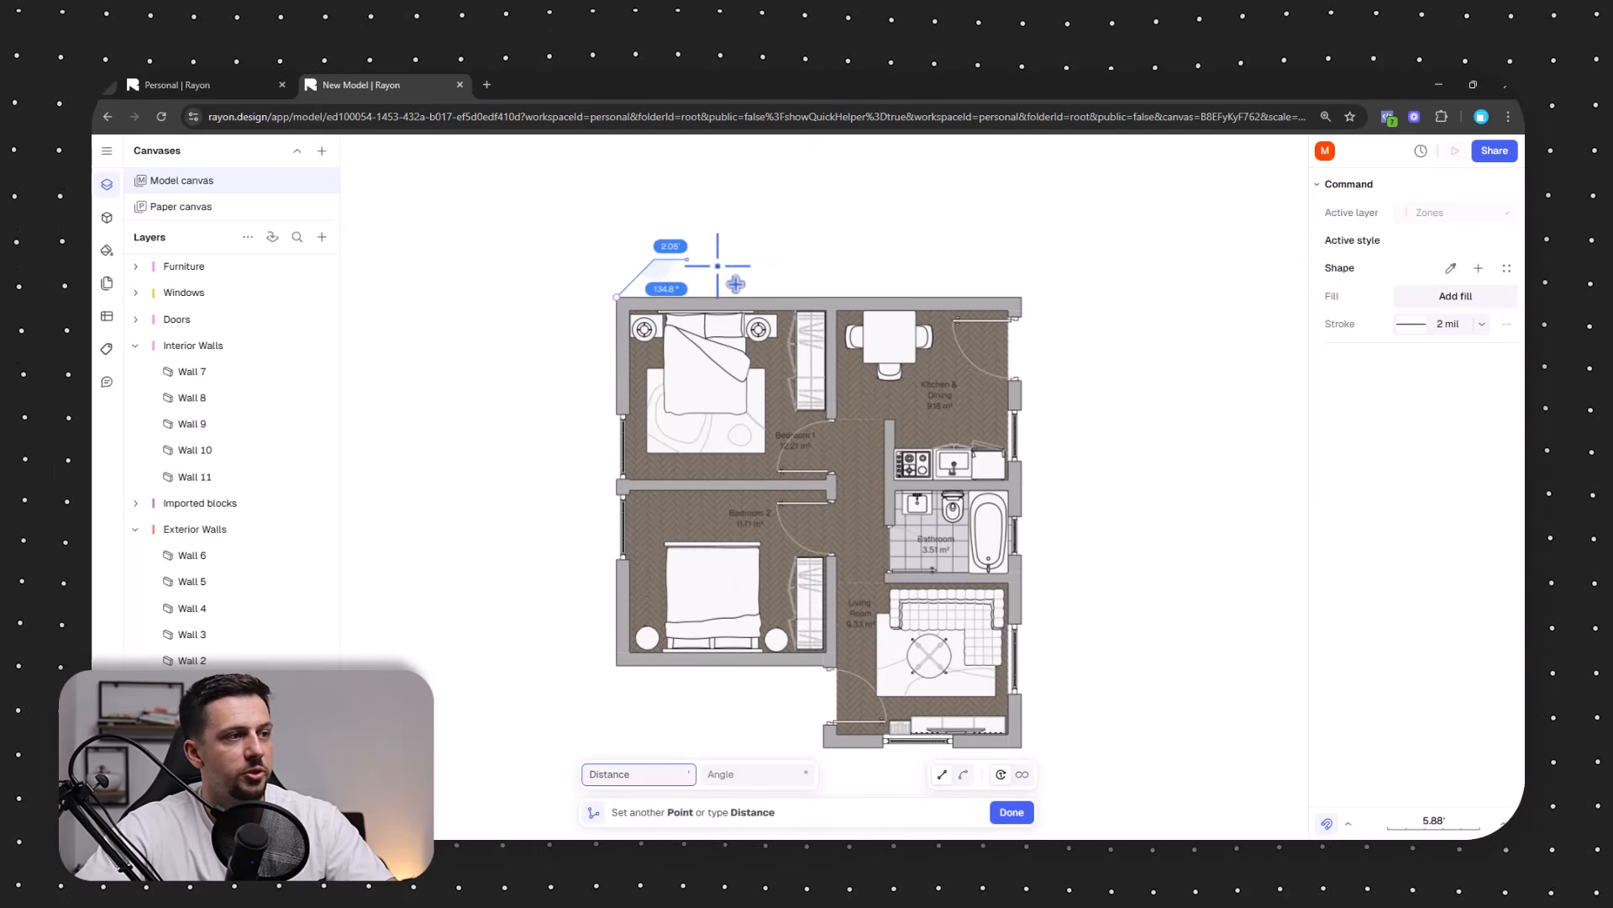
click(1058, 261)
click(1058, 710)
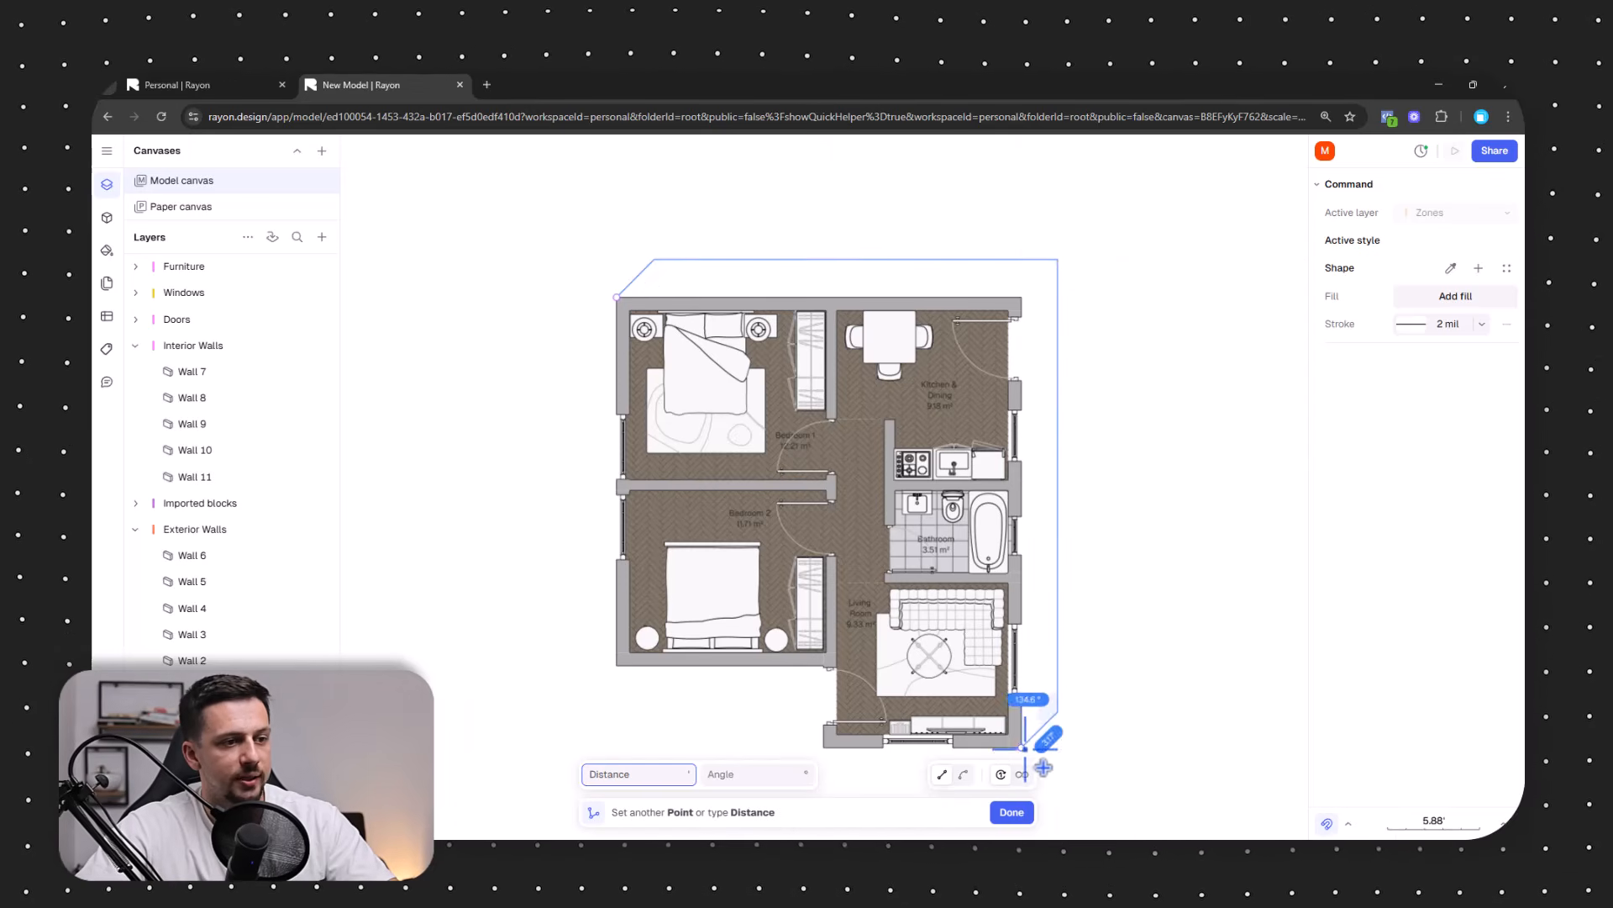
click(1024, 748)
Continue the polyline back up along the right exterior wall and close it at the plan's upper-left corner.
scroll(1024, 717, up, 5)
click(1016, 632)
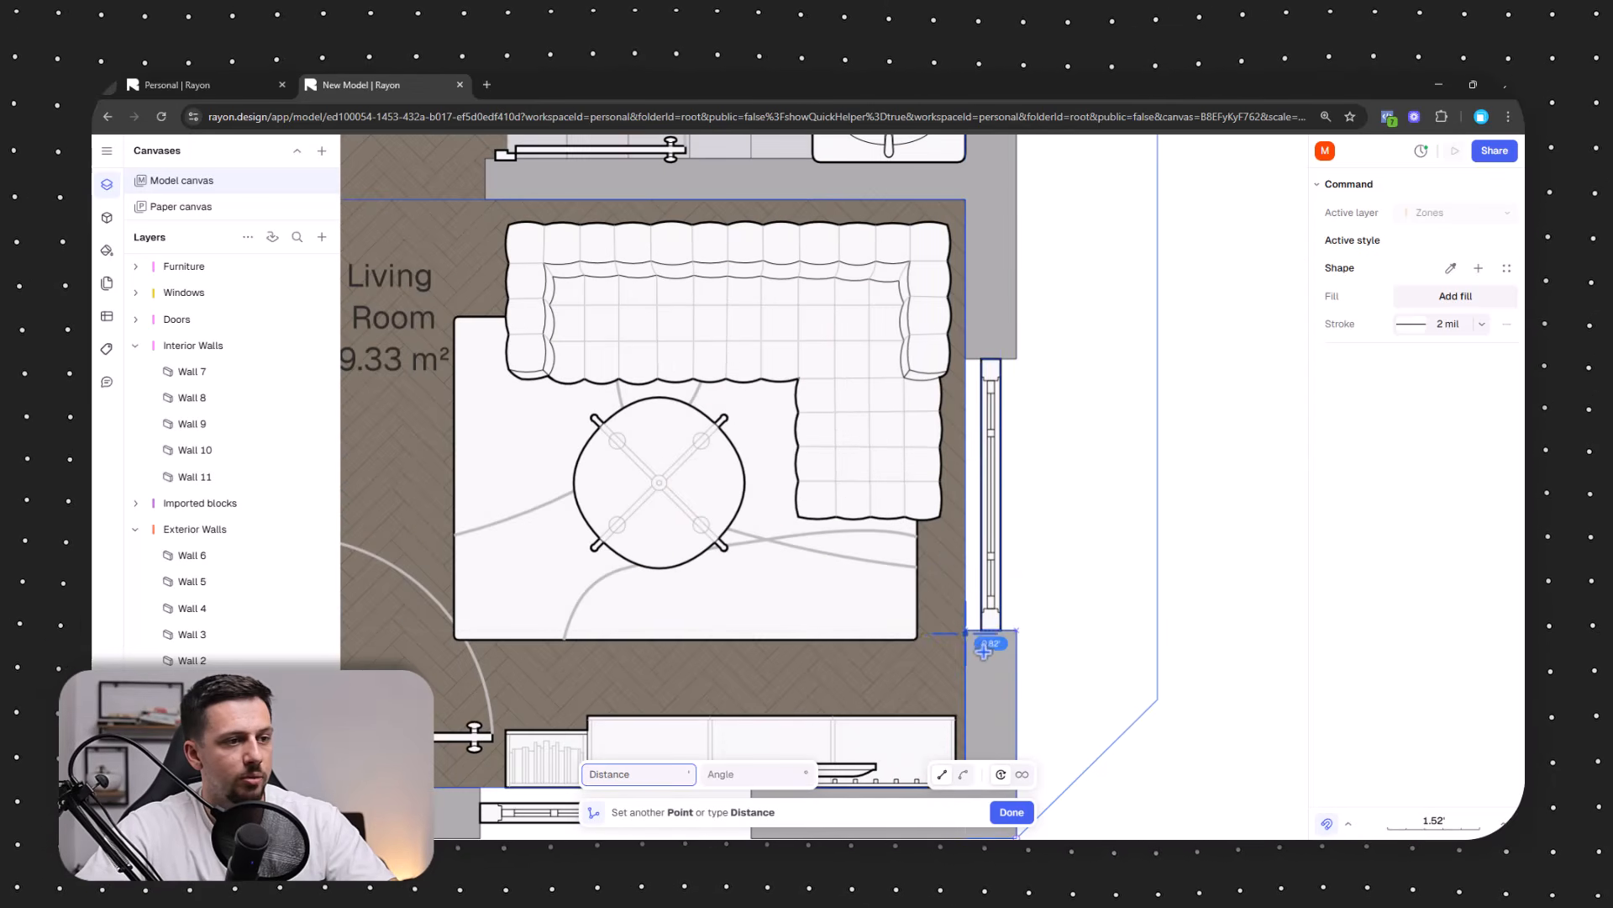
scroll(984, 651, down, 10)
scroll(944, 516, up, 8)
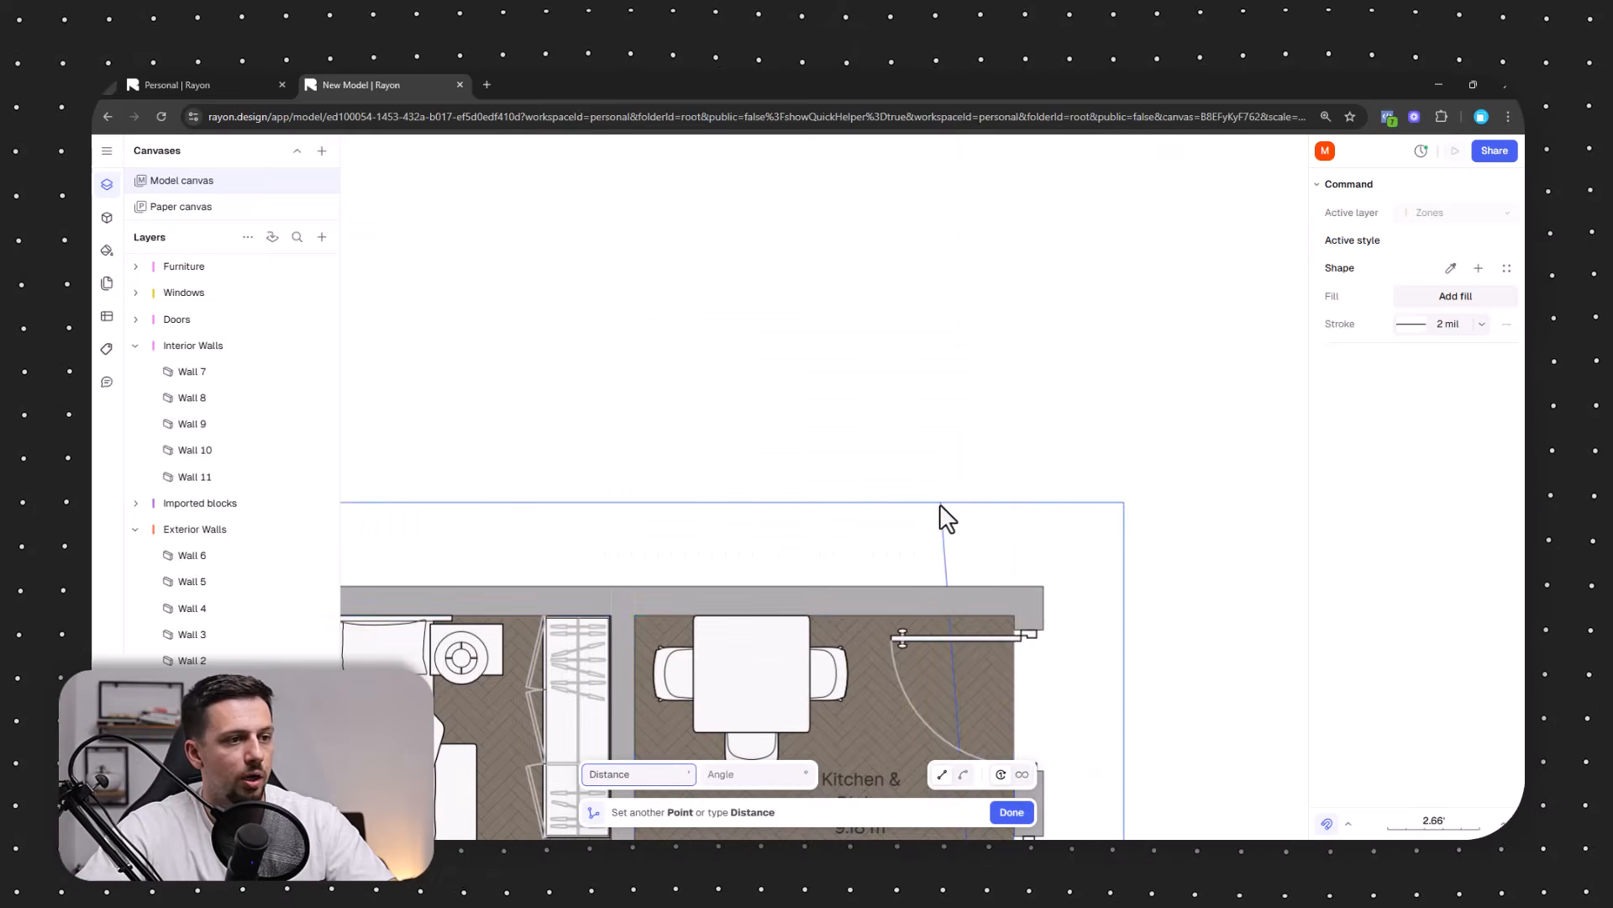
click(1014, 587)
scroll(1158, 483, down, 5)
click(768, 522)
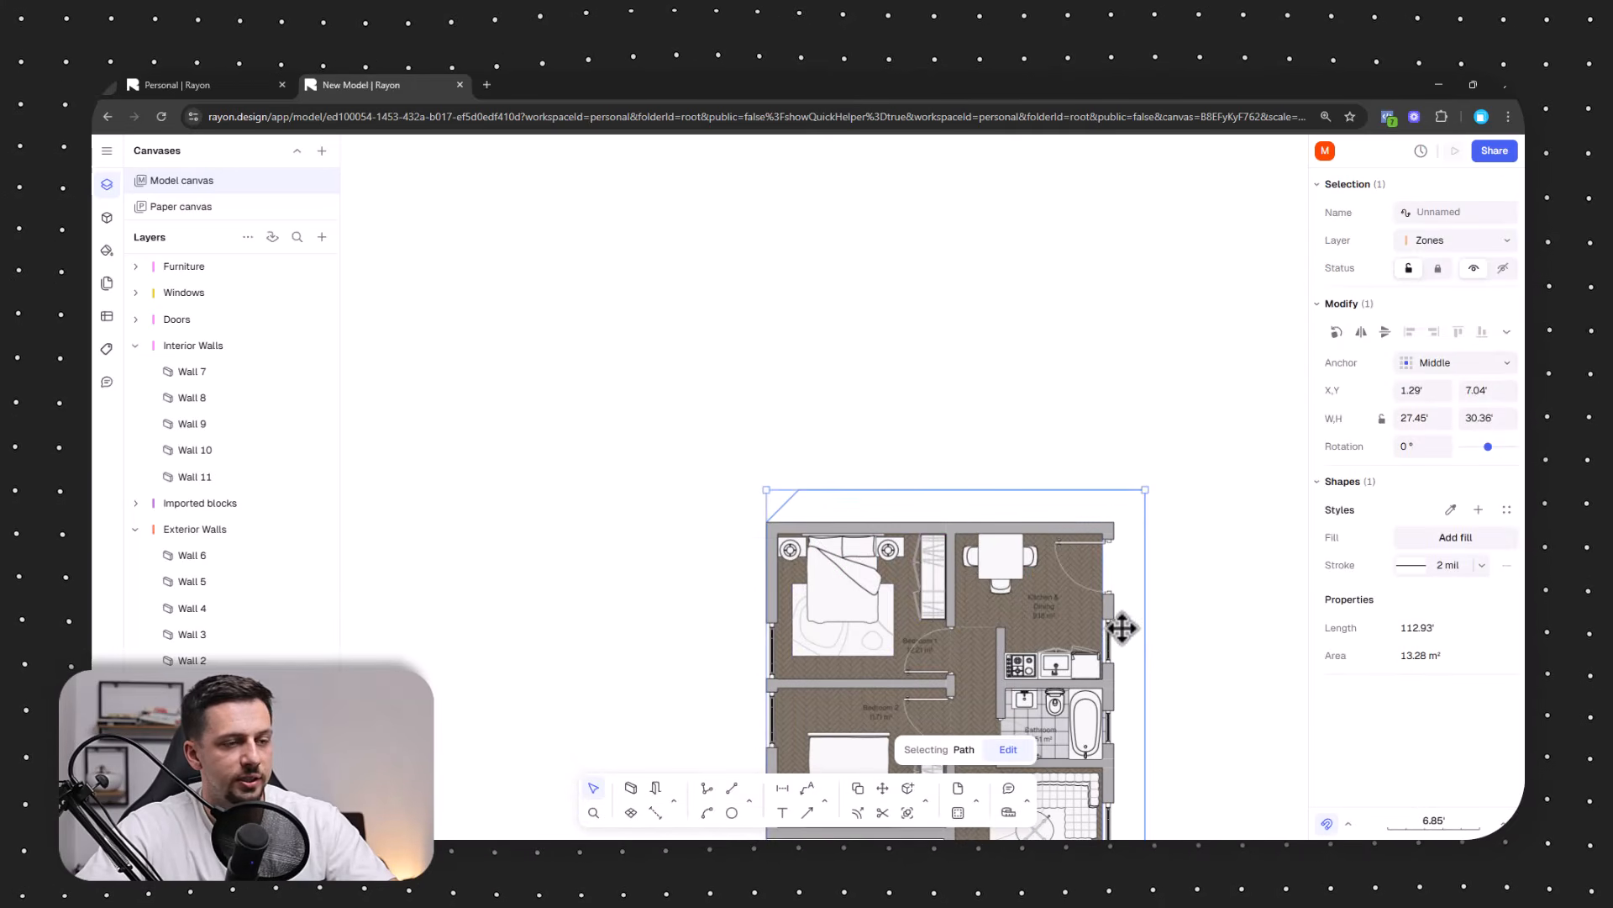
Give the shadow shape a solid 616161 fill at 17 % opacity and remove its stroke.
middle_drag(1122, 628, 1024, 488)
click(1415, 537)
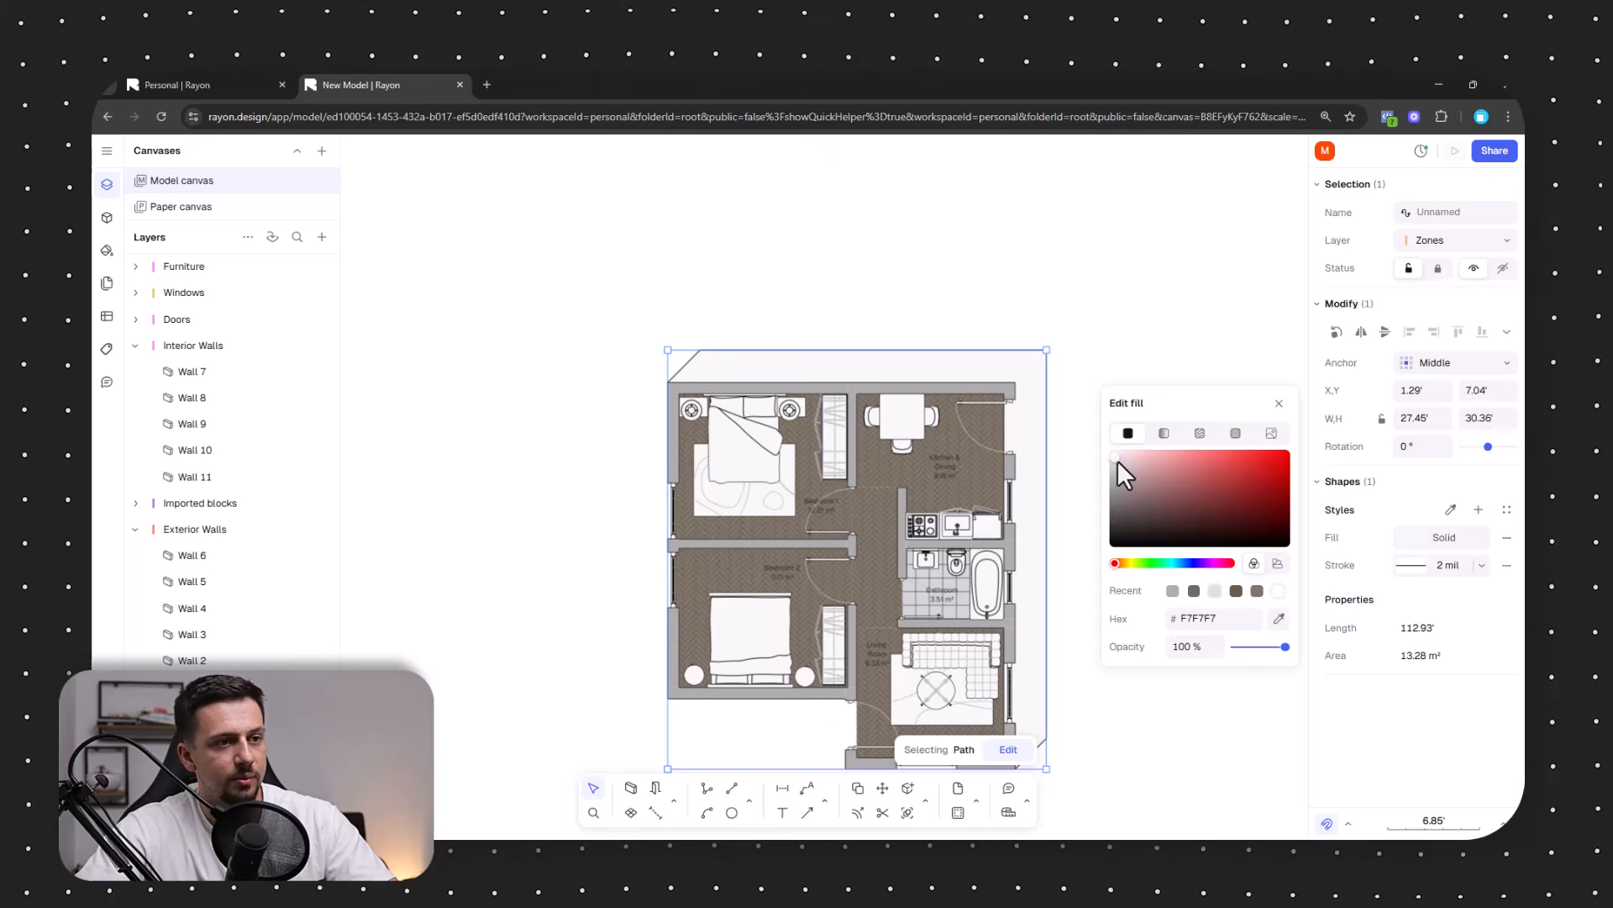
click(1112, 508)
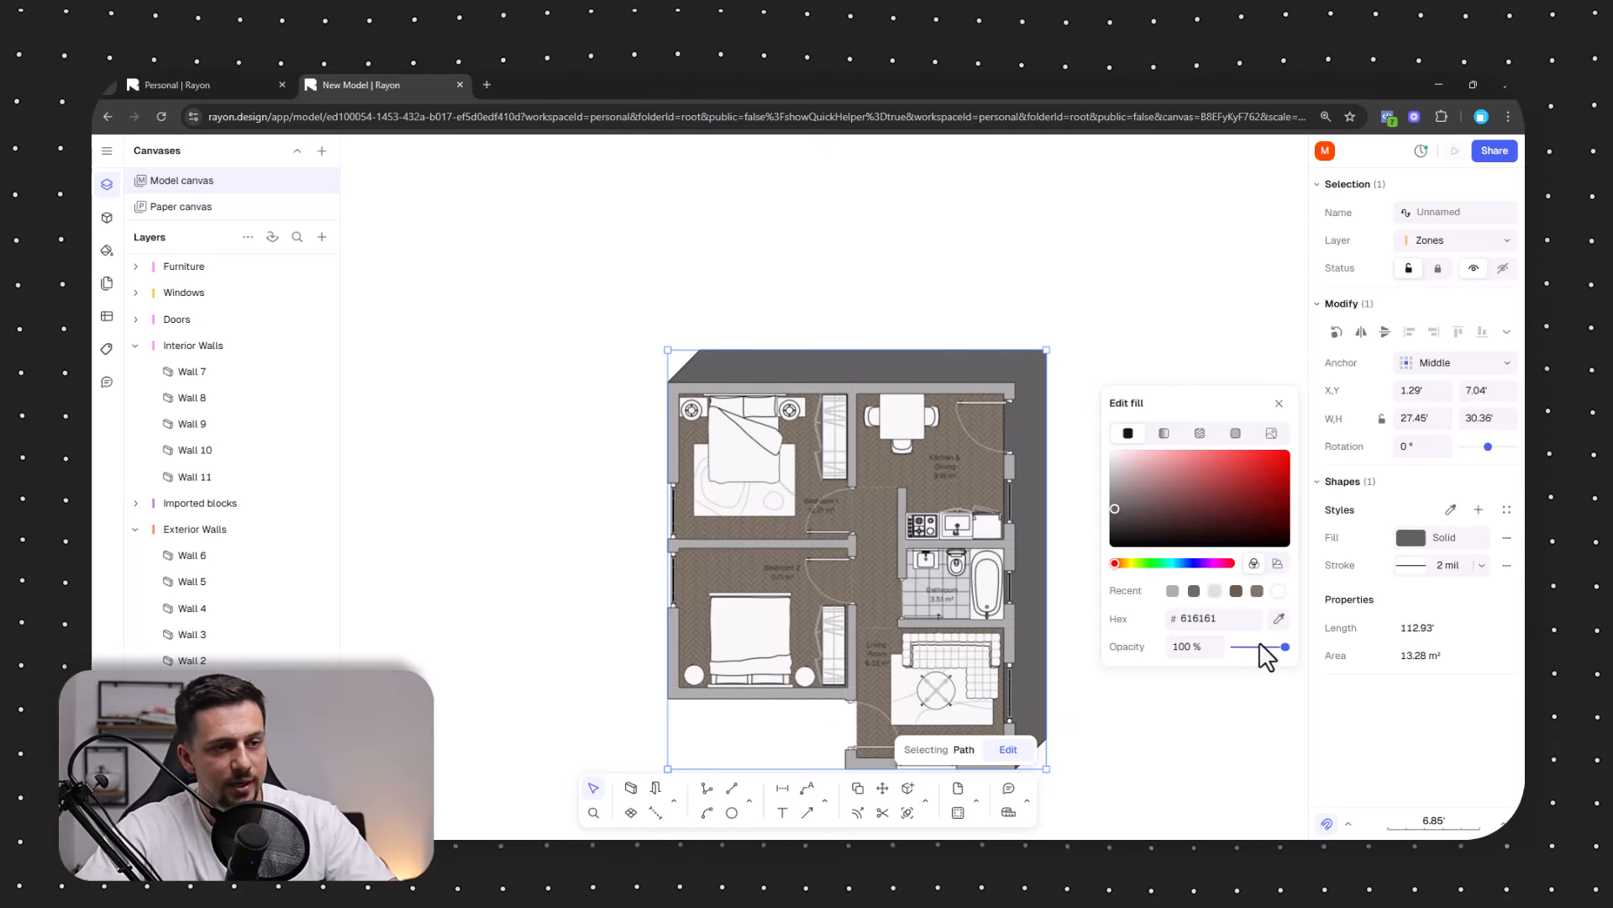
drag(1253, 657, 1249, 658)
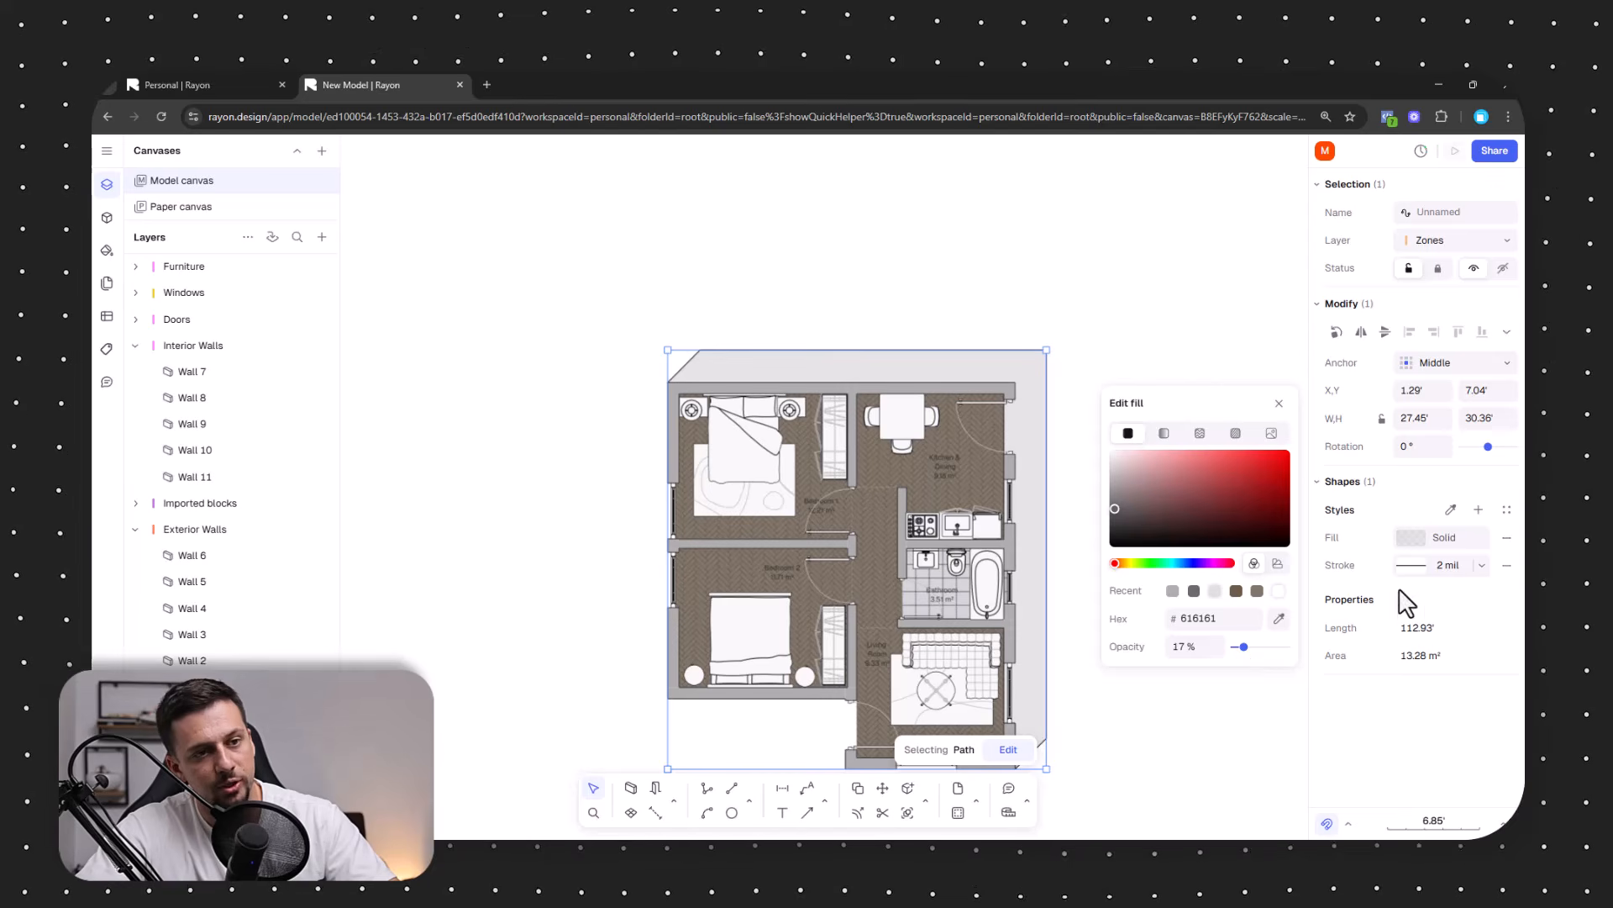
click(1506, 565)
click(1149, 358)
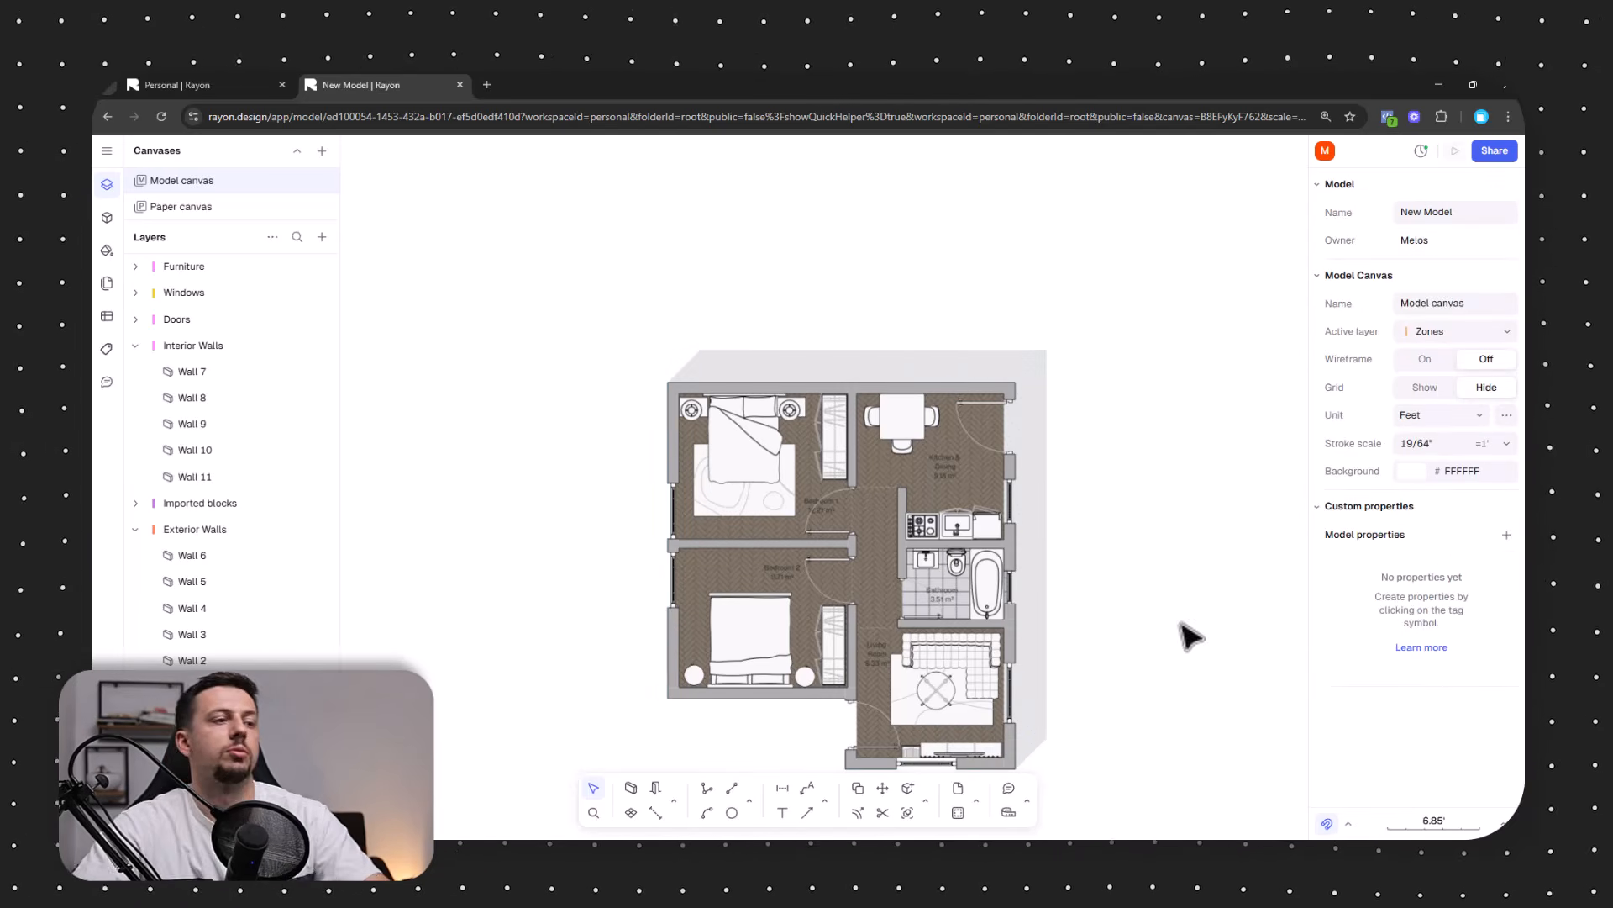
scroll(1168, 710, down, 2)
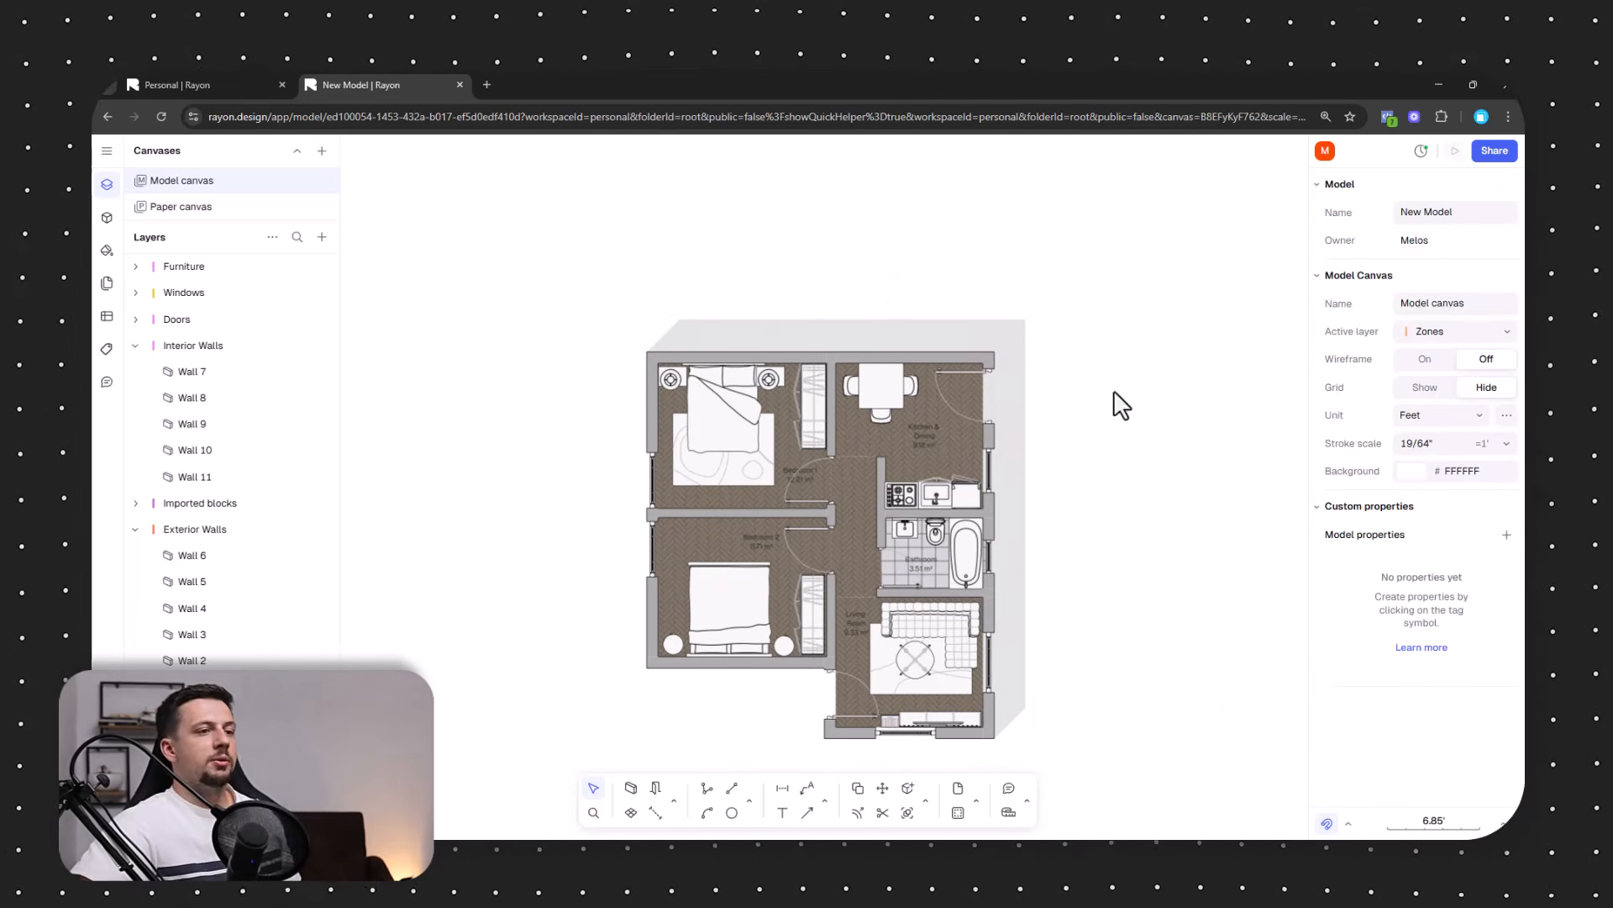
ctrl+scroll(1009, 672, up, 3)
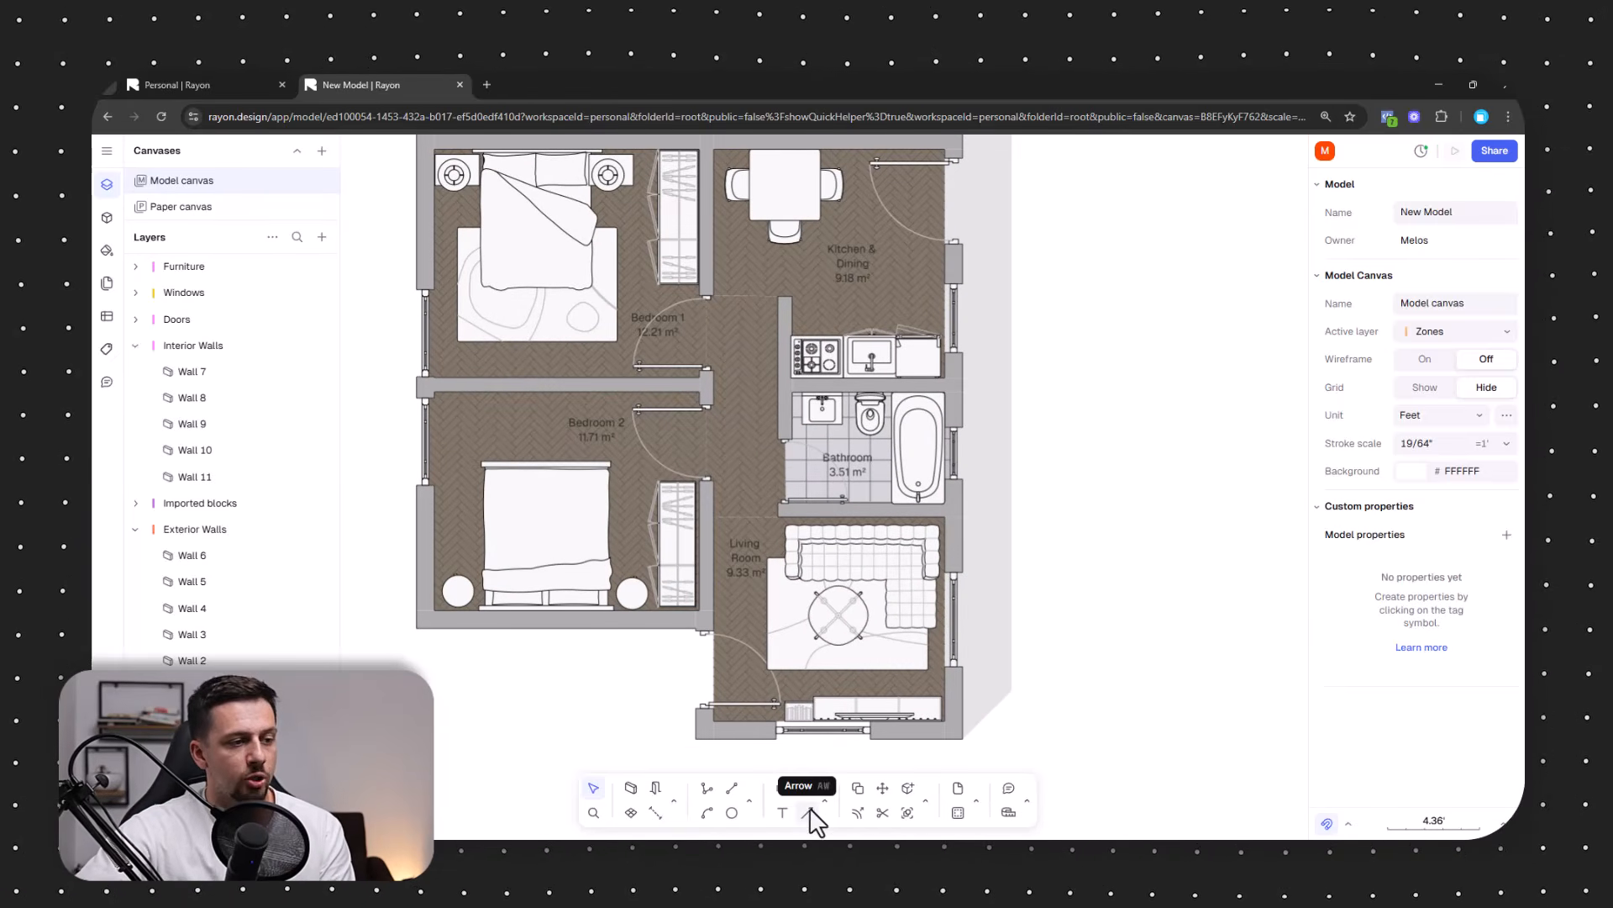
scroll(849, 613, up, 2)
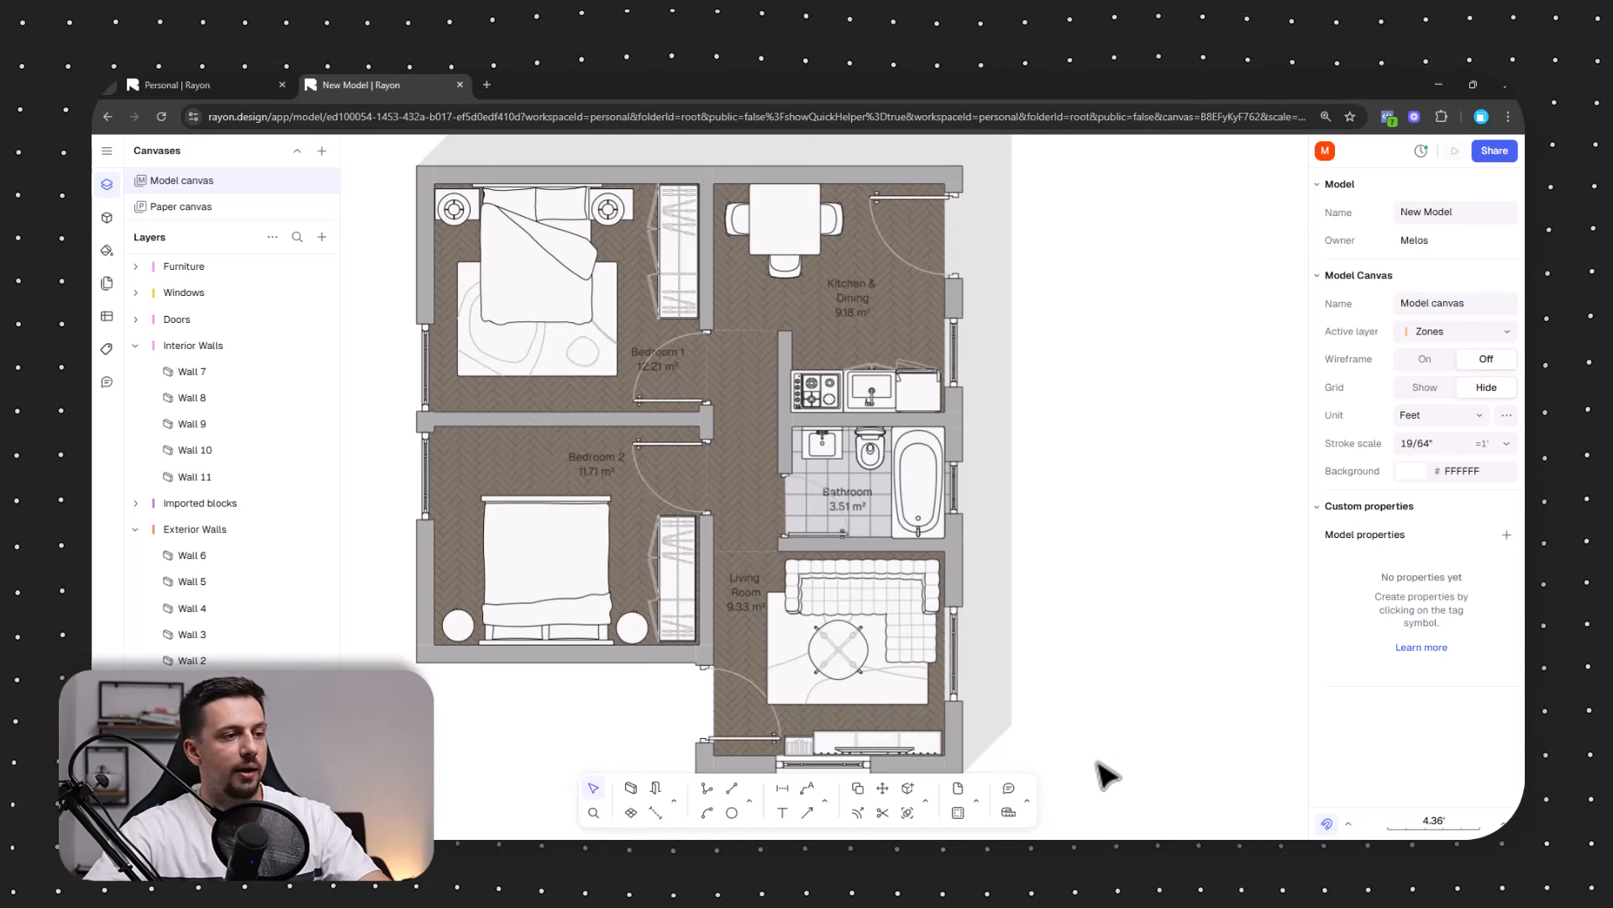
scroll(1110, 706, down, 3)
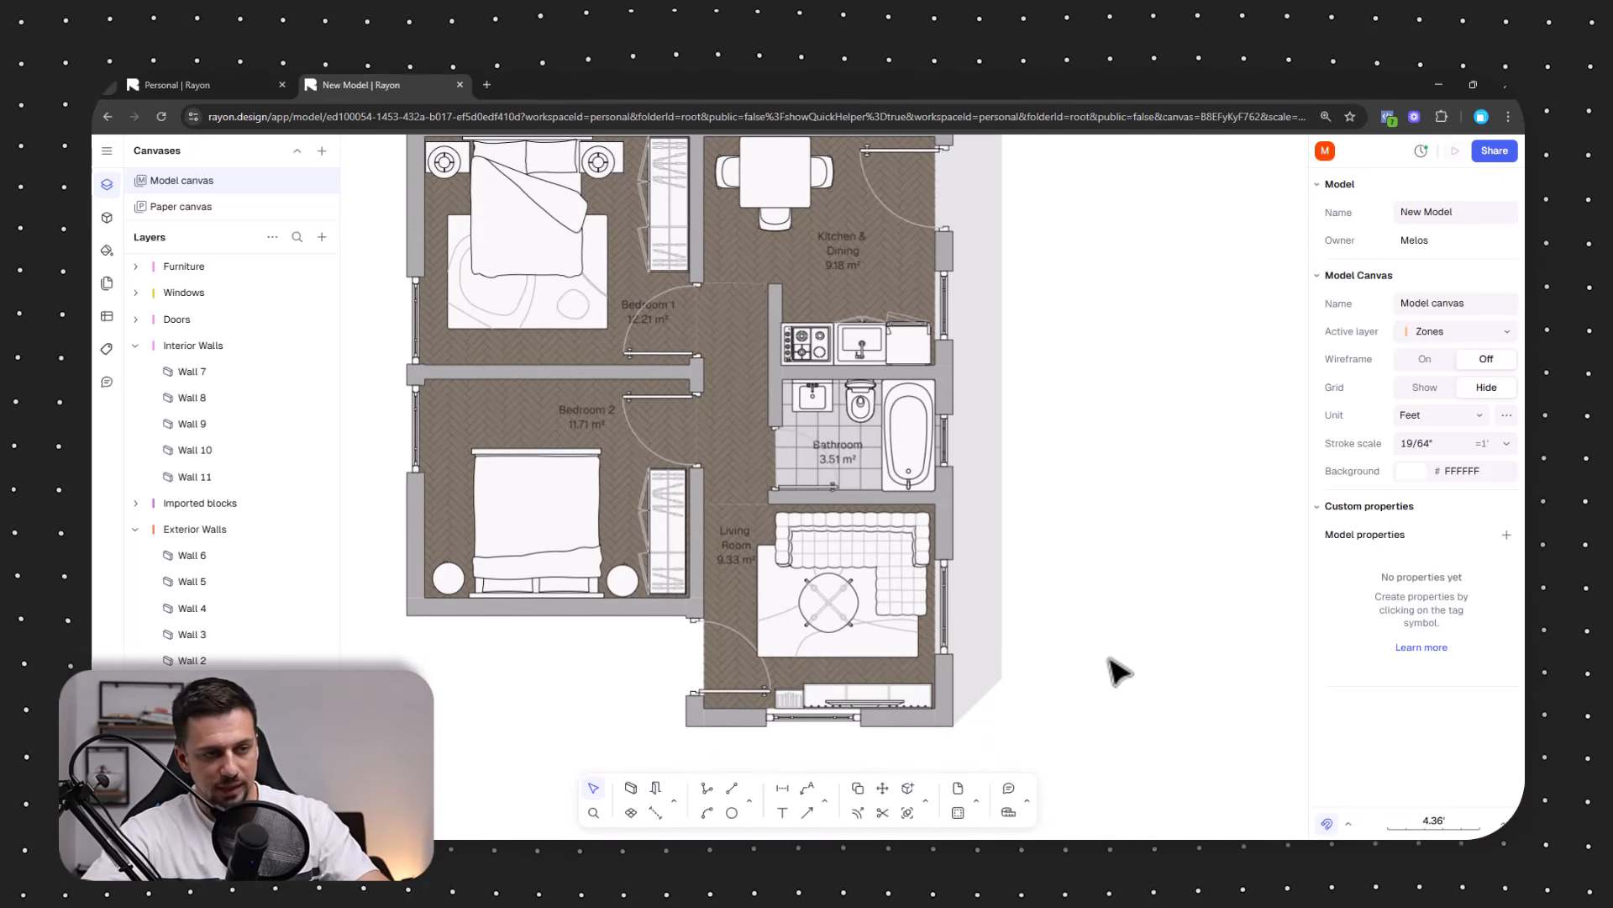
scroll(941, 447, up, 1)
scroll(941, 447, left, 2)
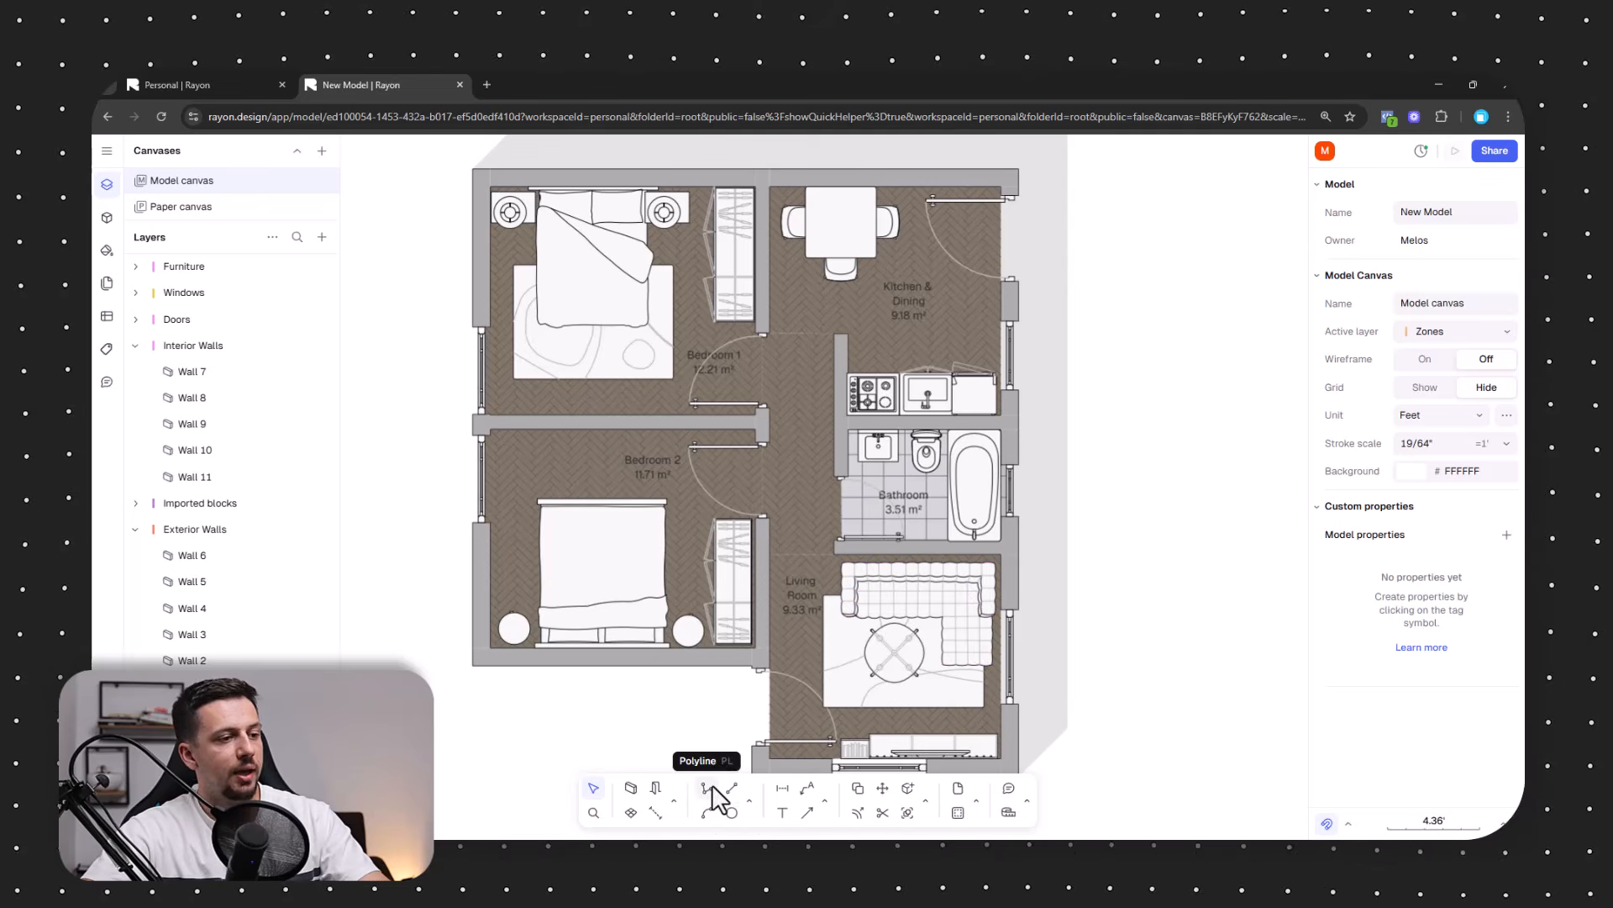
Dimension the plan's overall width between its two upper outer corners, placing the dimension above the shadow.
click(783, 790)
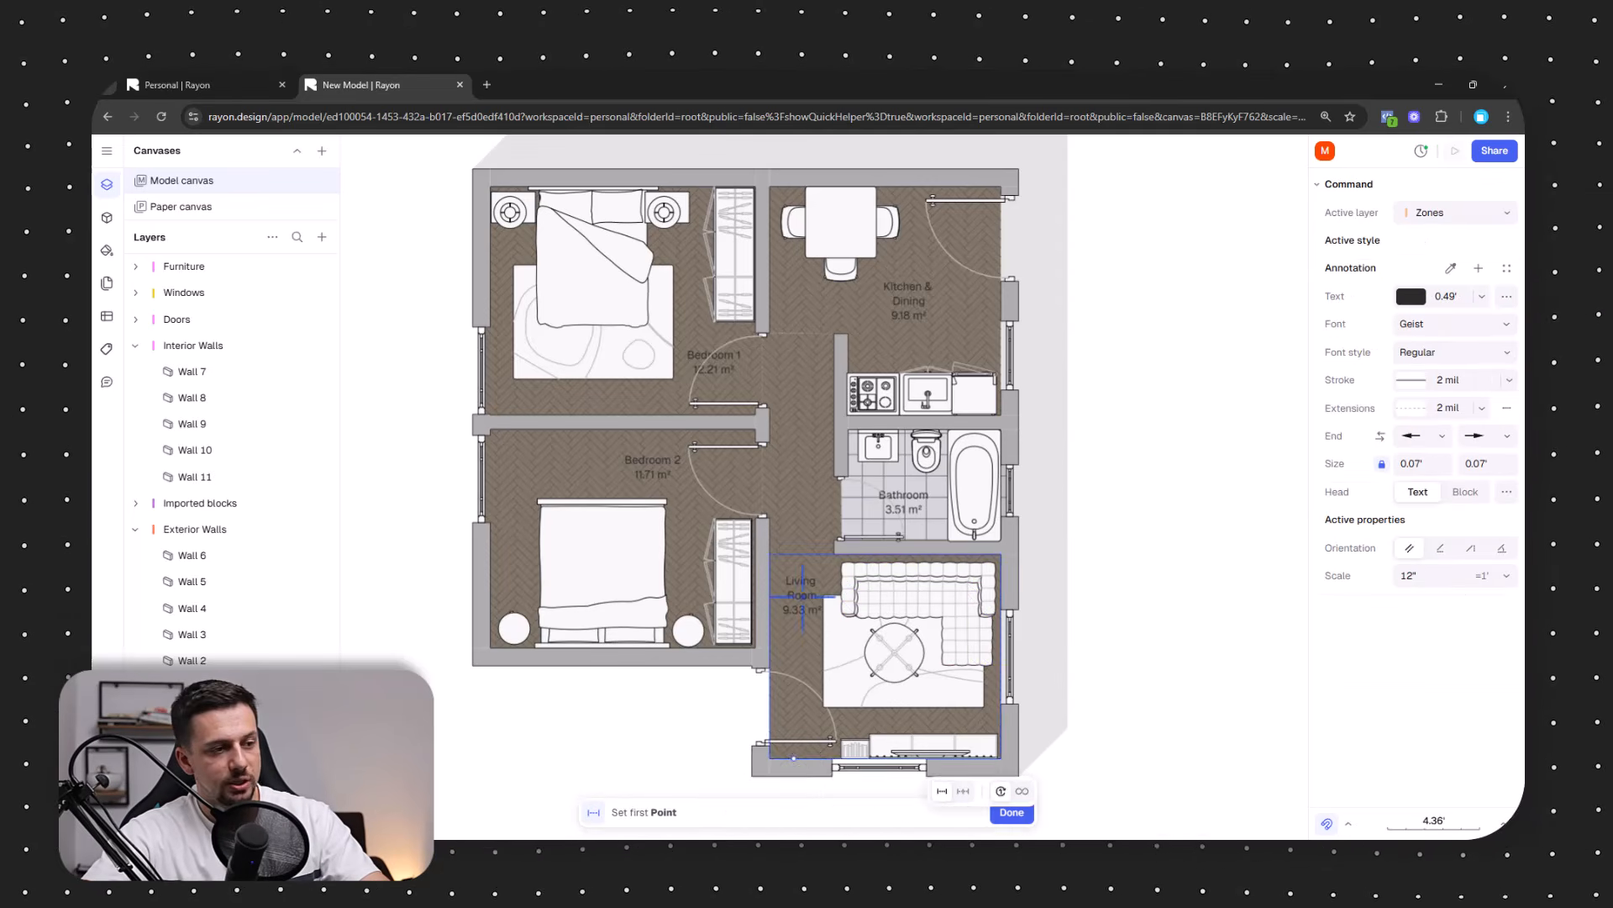
scroll(767, 576, up, 10)
click(468, 429)
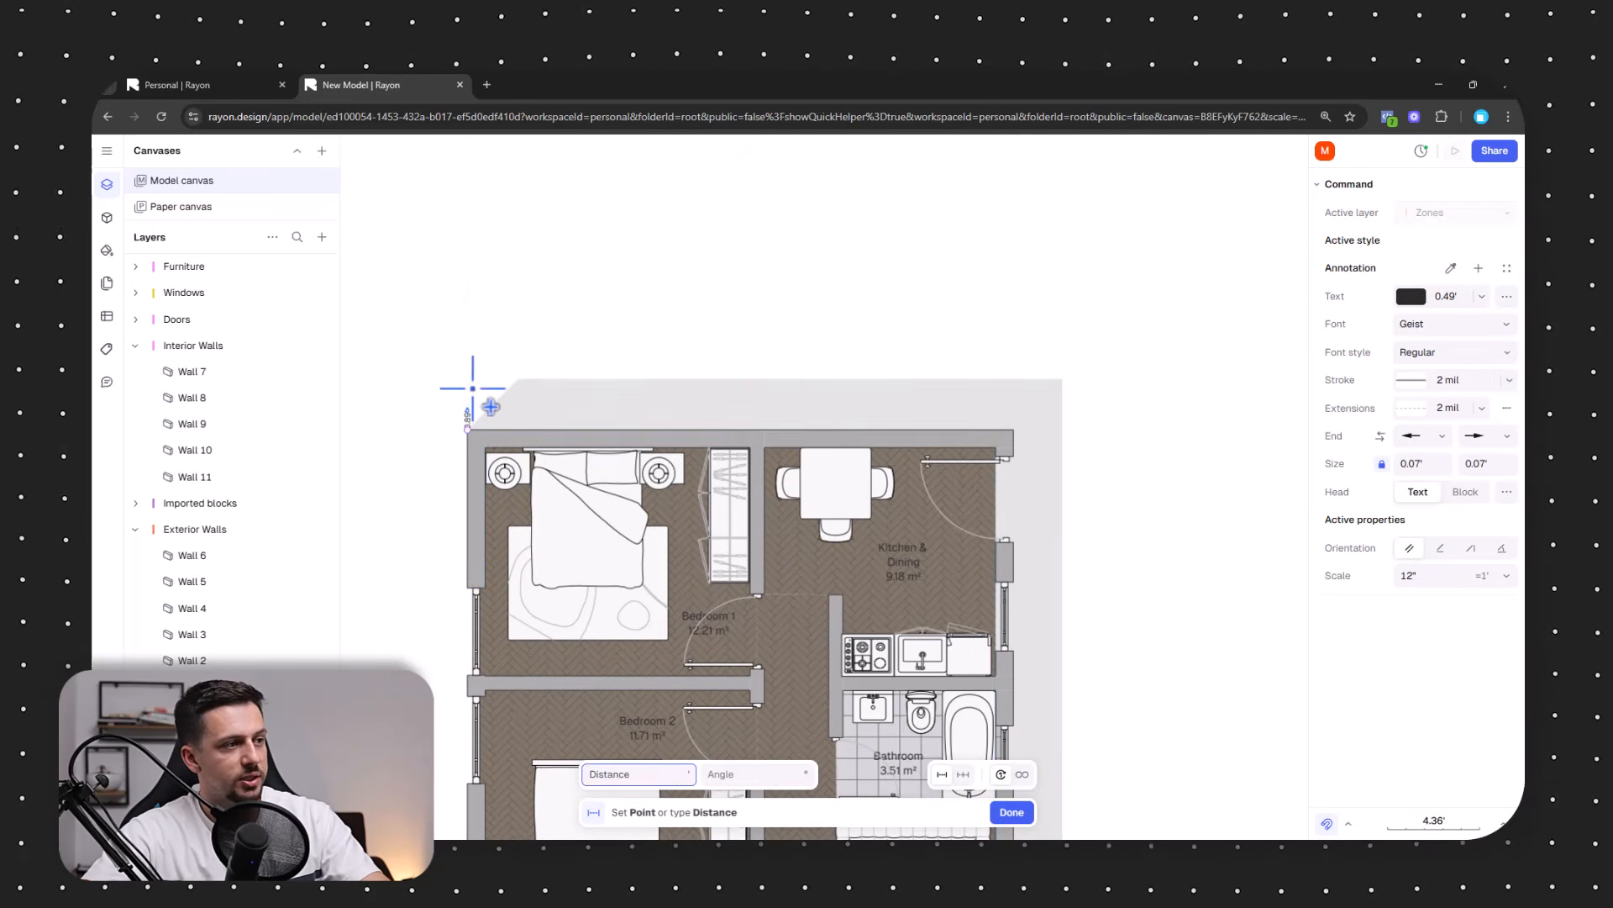
click(1014, 430)
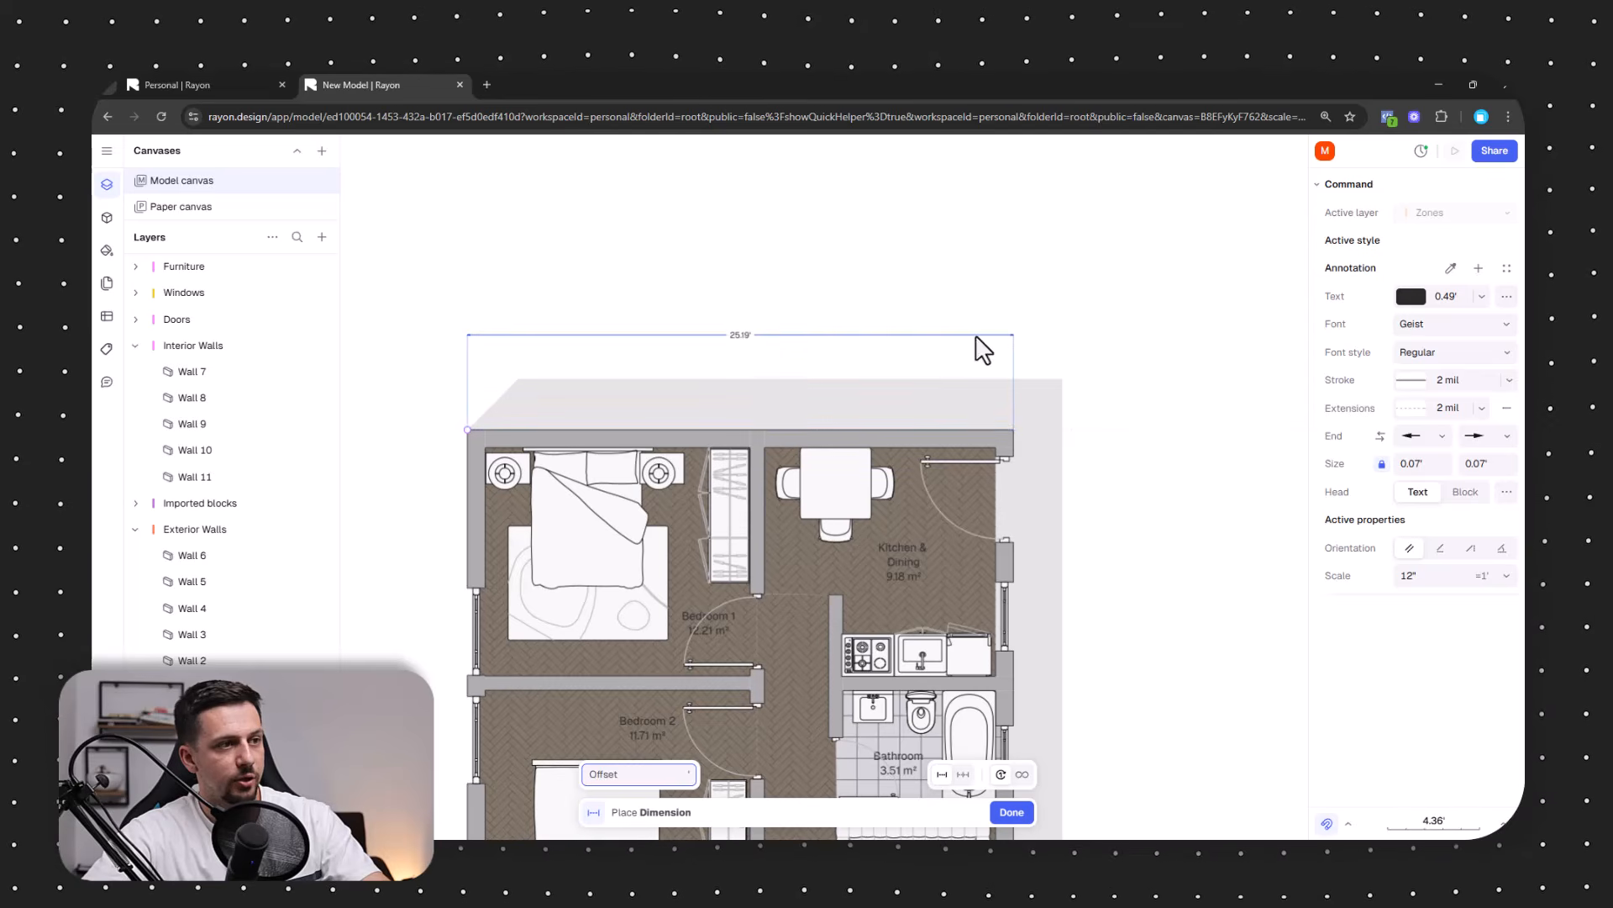
click(973, 333)
Start a continuous dimension chain on the right exterior wall, measuring from the upper outer corner to the kitchen door opening.
scroll(1092, 420, down, 2)
scroll(1092, 420, right, 1)
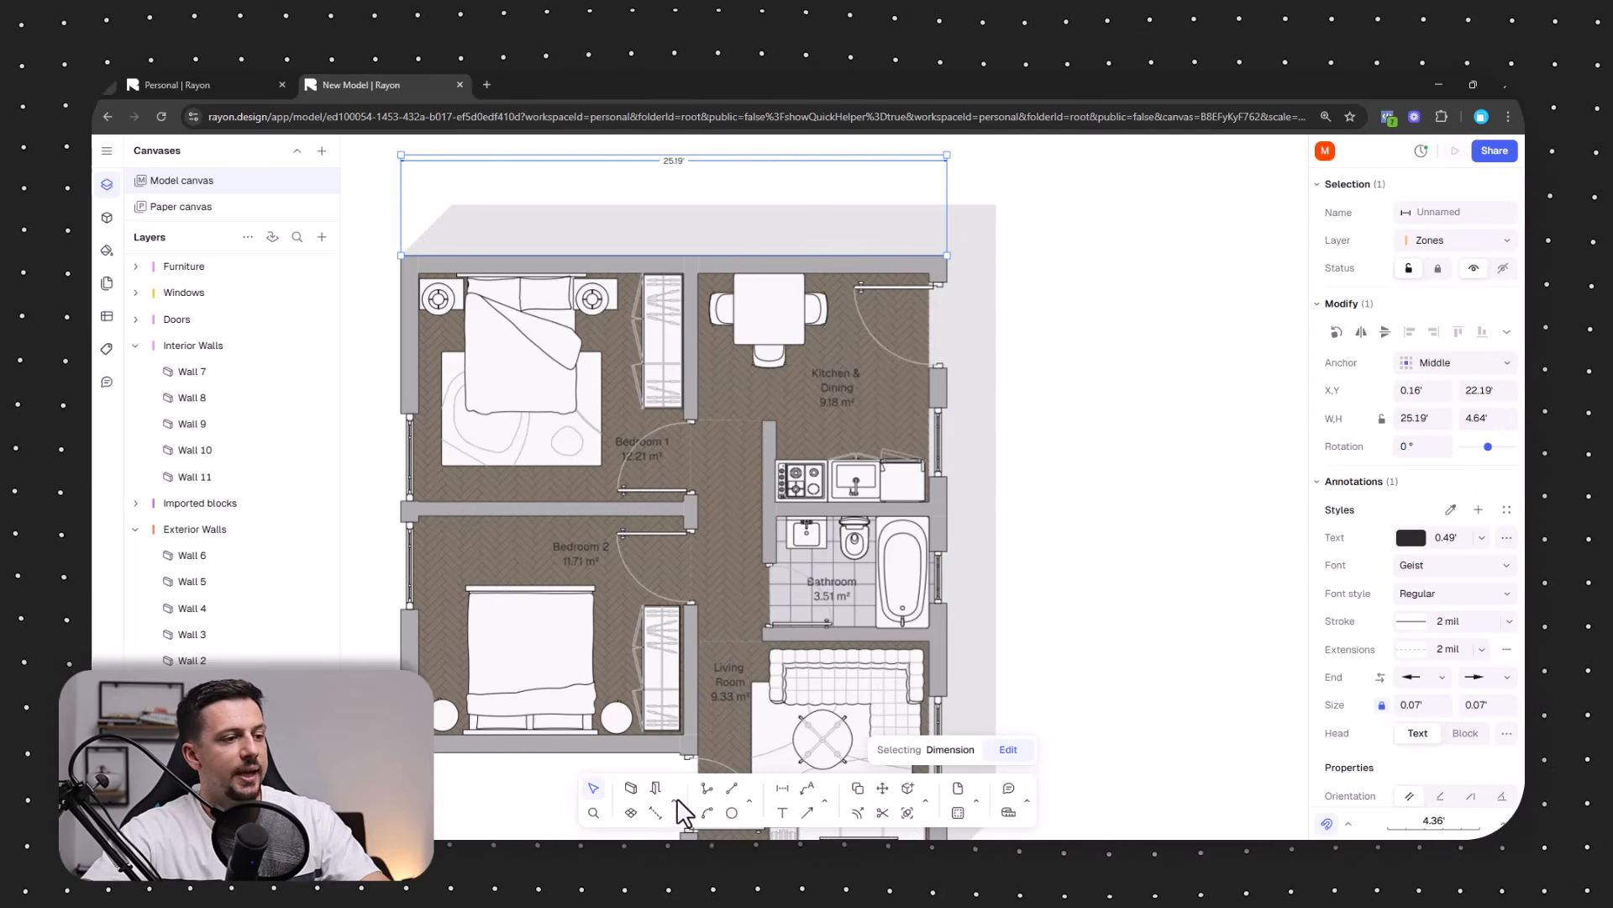
scroll(994, 512, down, 3)
scroll(994, 512, right, 1)
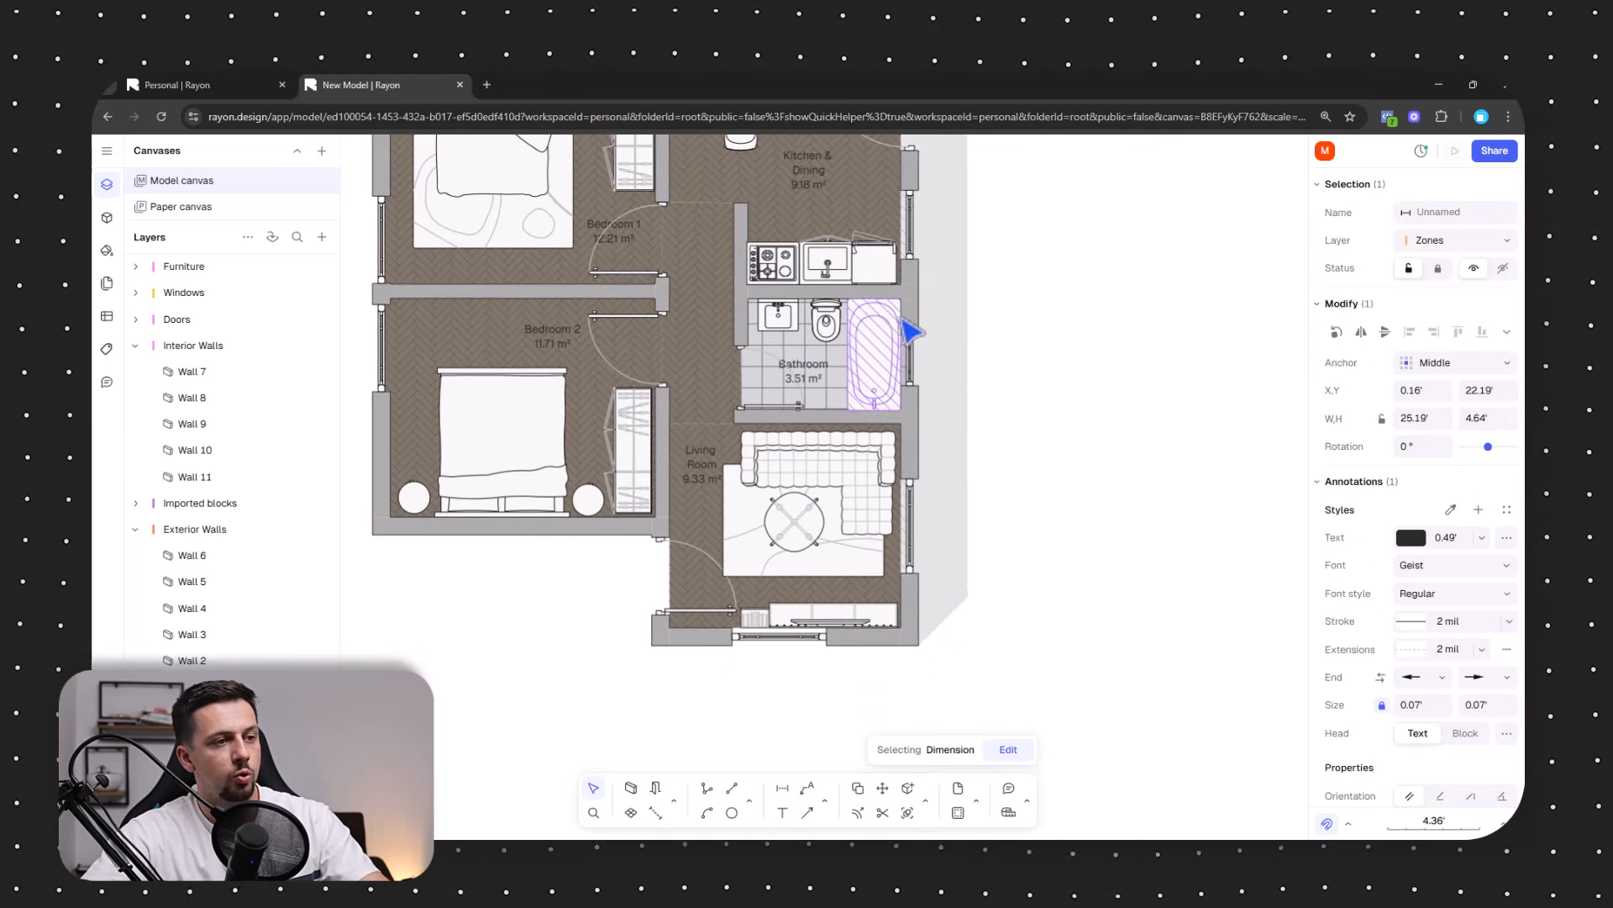
scroll(983, 353, up, 1)
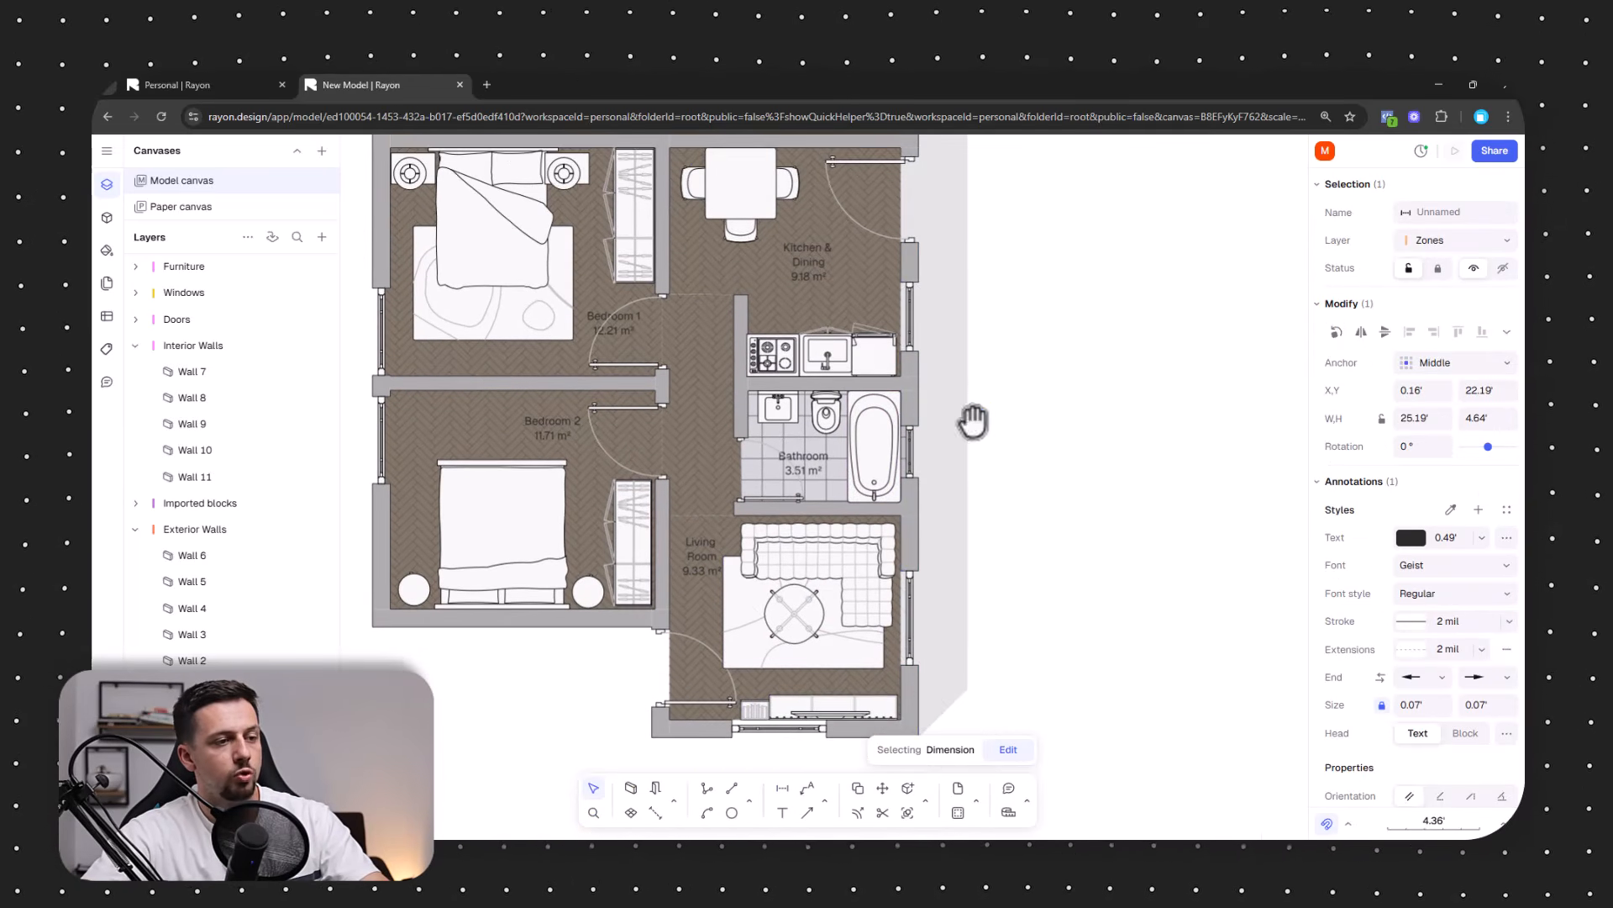
click(782, 790)
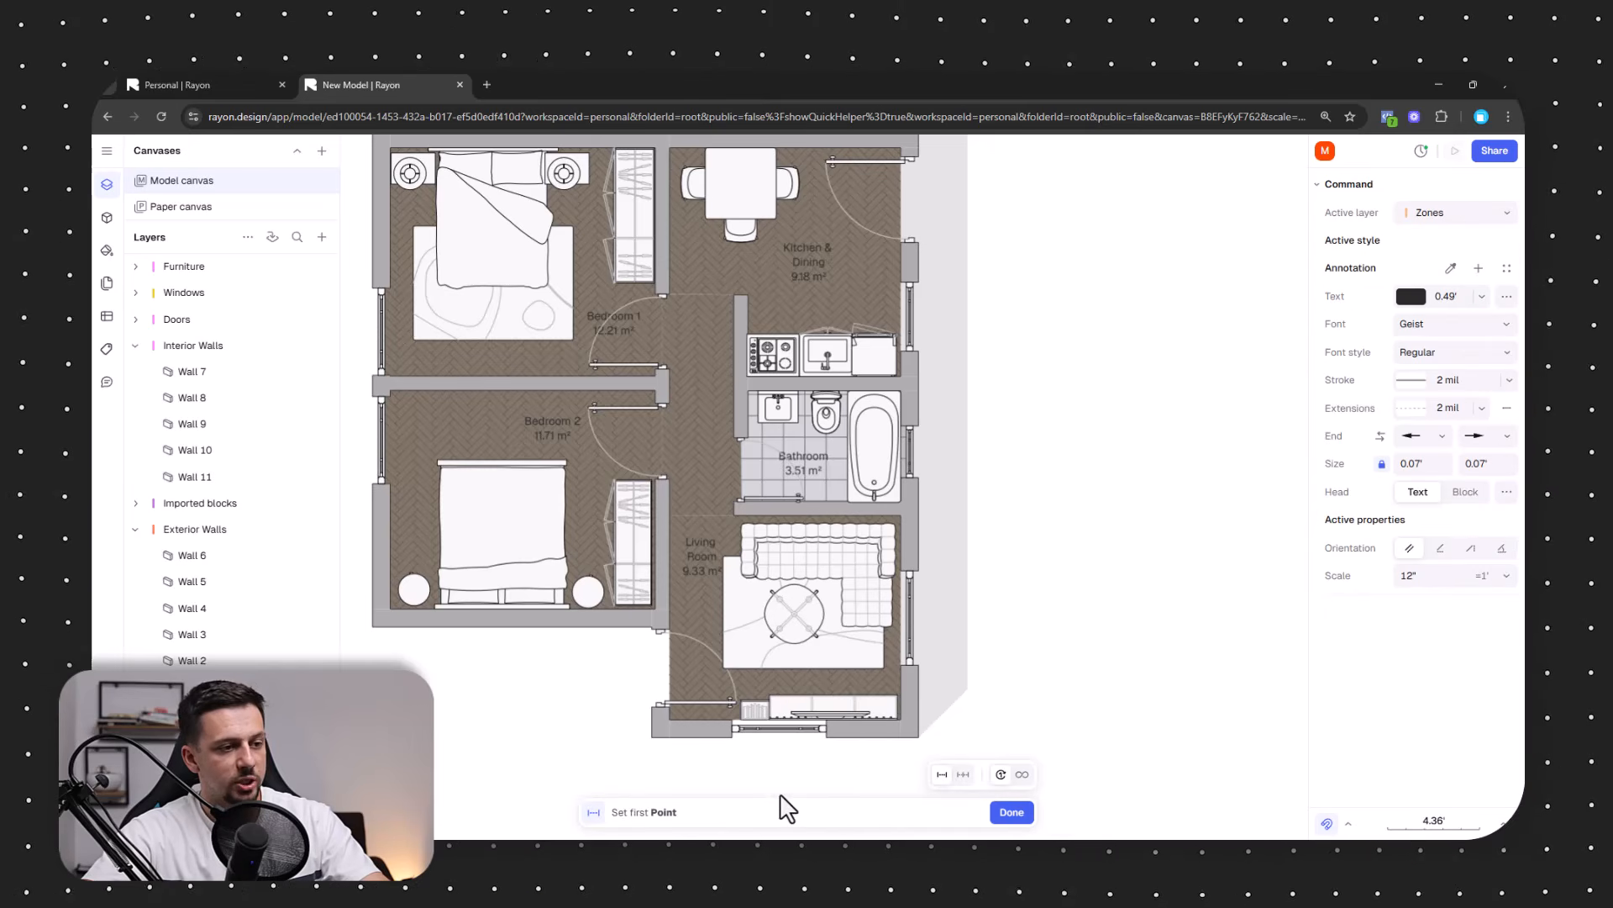
click(963, 775)
scroll(849, 306, up, 5)
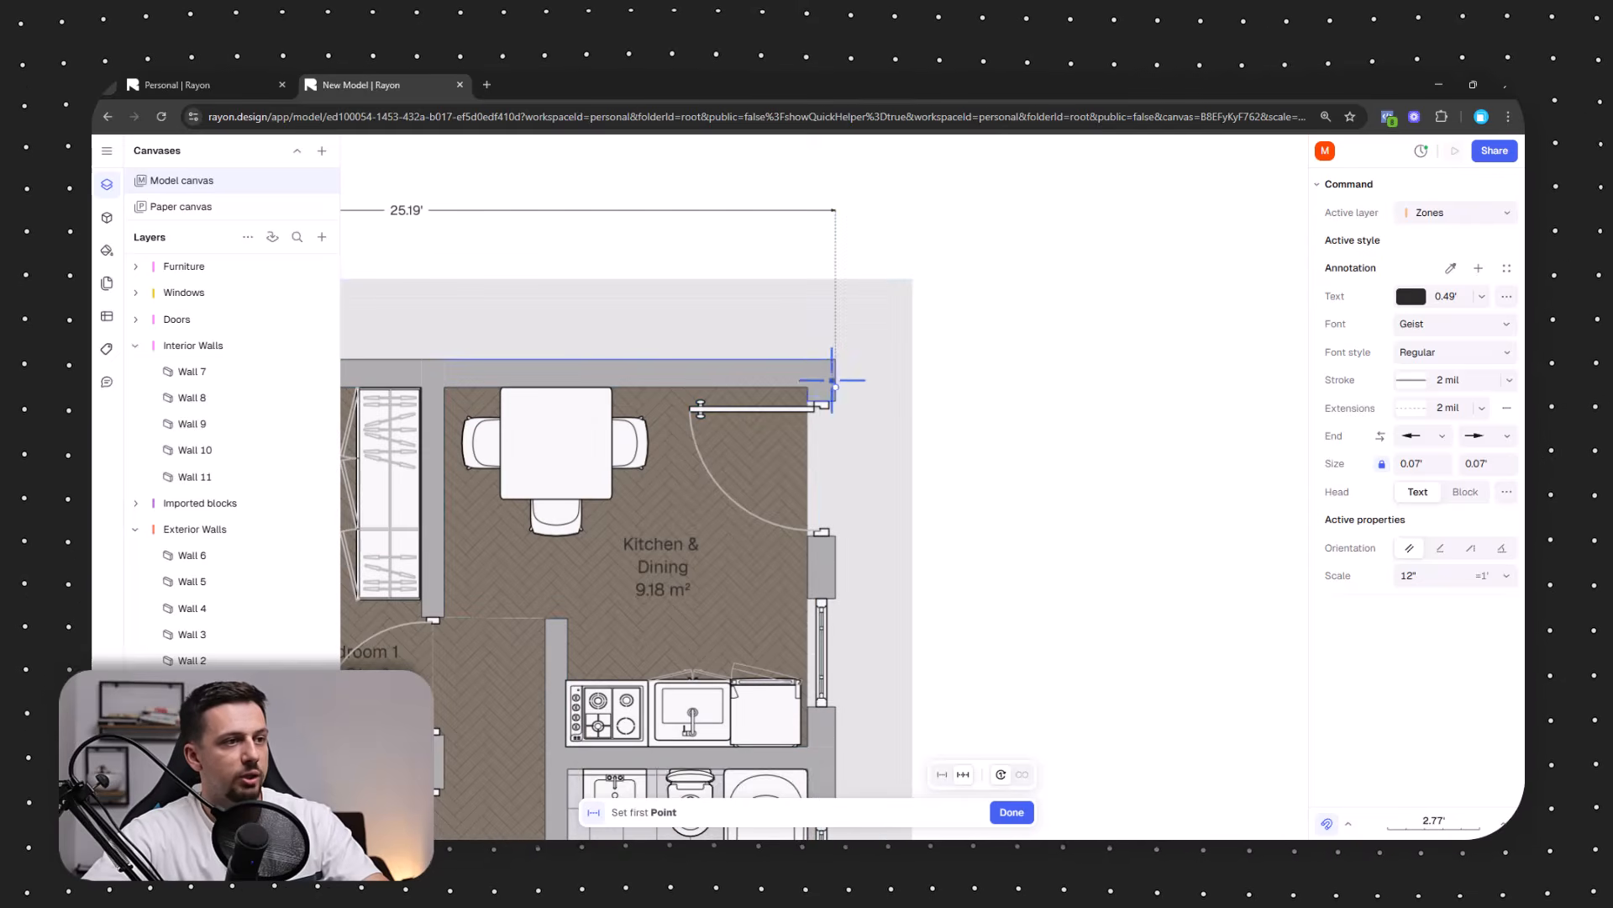
click(835, 359)
scroll(832, 387, up, 4)
click(842, 435)
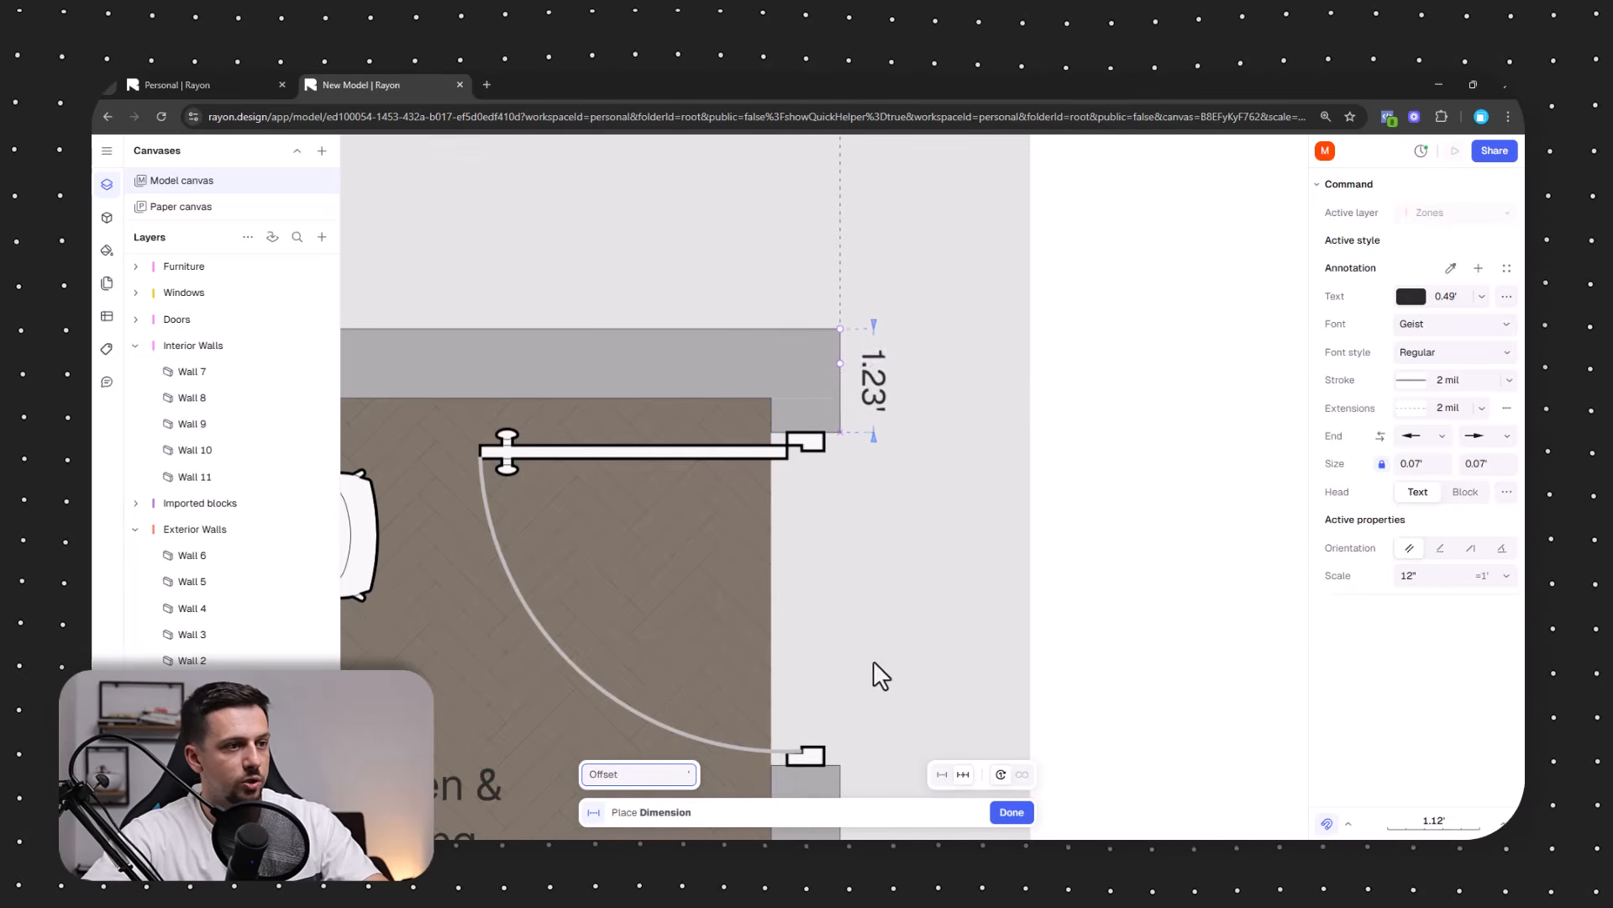
Continue the dimension chain down the right exterior wall across the kitchen door opening, the wall piece below it and the kitchen window.
scroll(872, 673, down, 3)
click(812, 520)
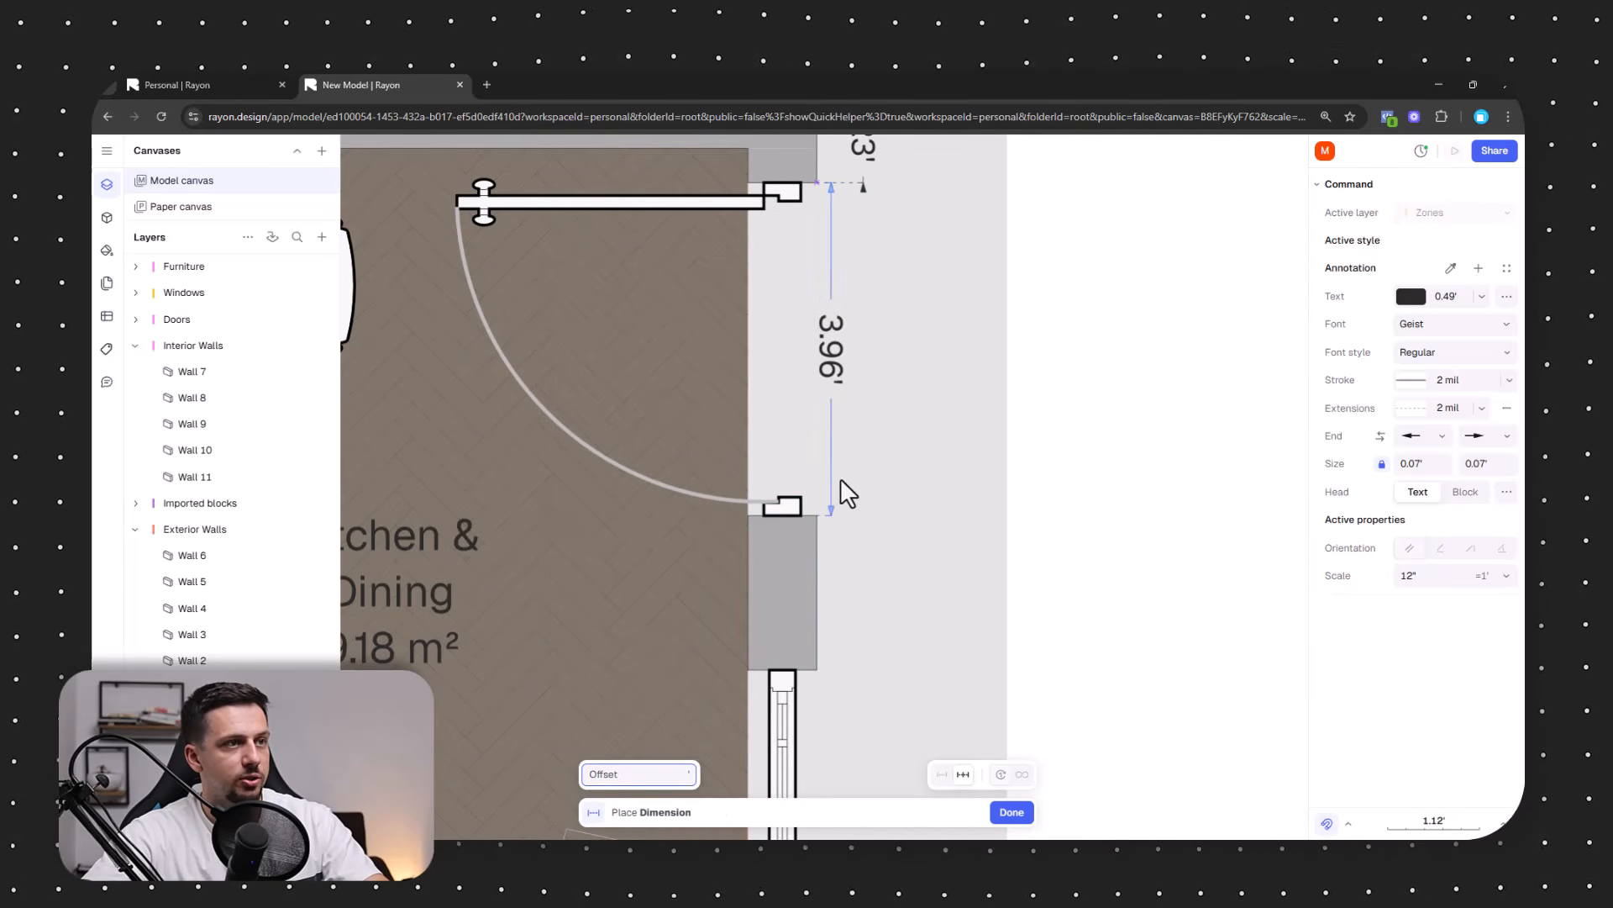
click(859, 472)
click(828, 667)
click(865, 668)
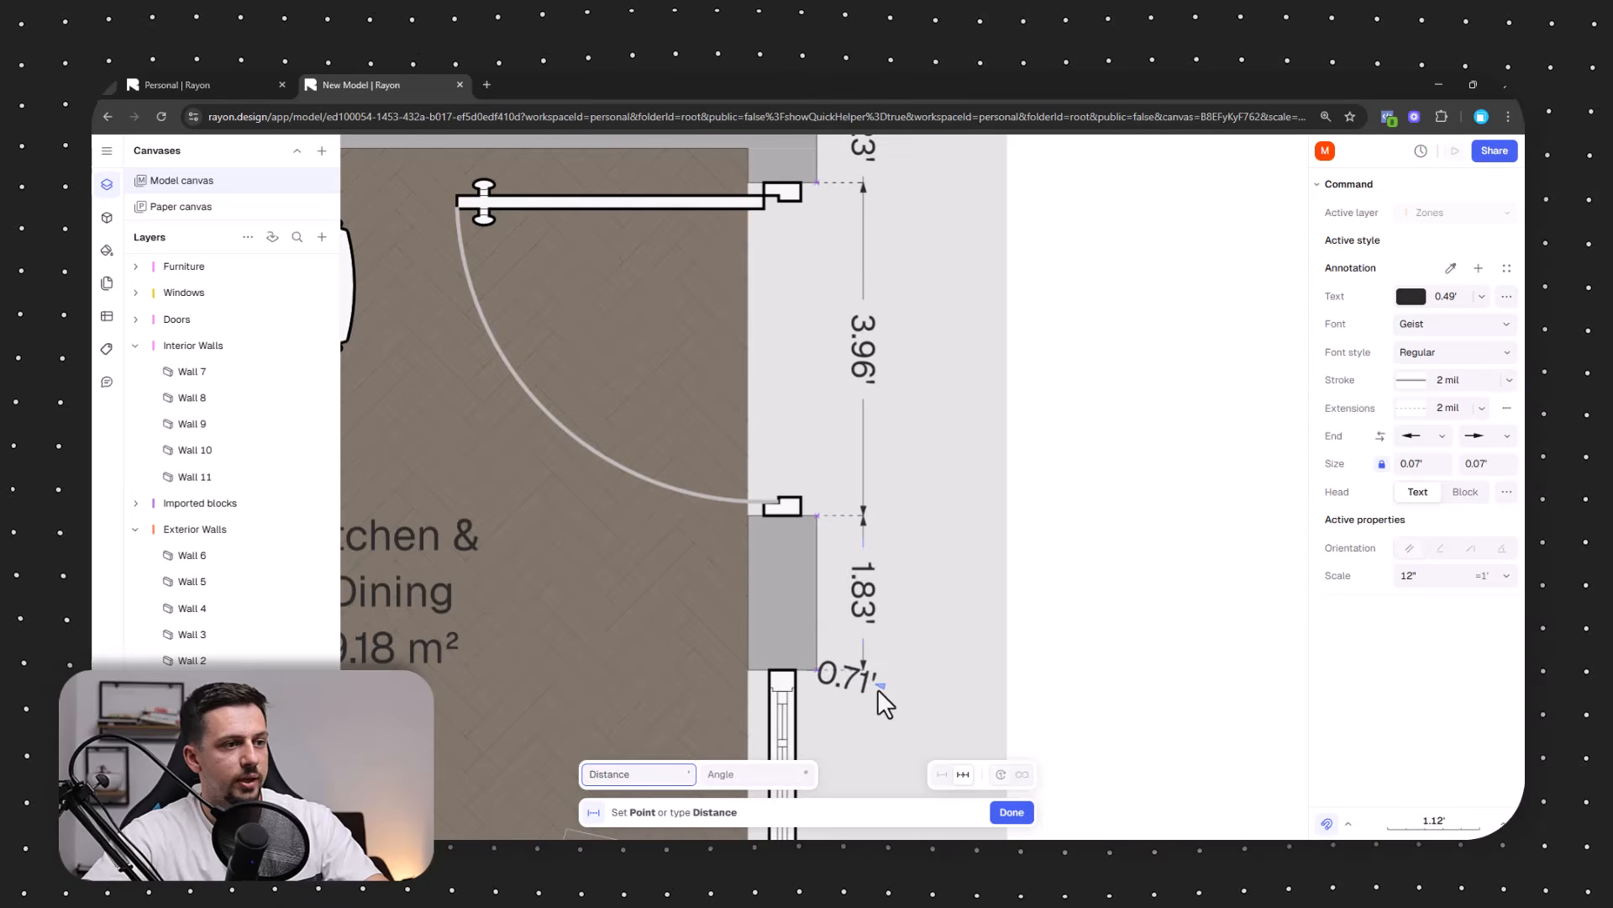
scroll(879, 692, down, 5)
click(822, 481)
click(871, 395)
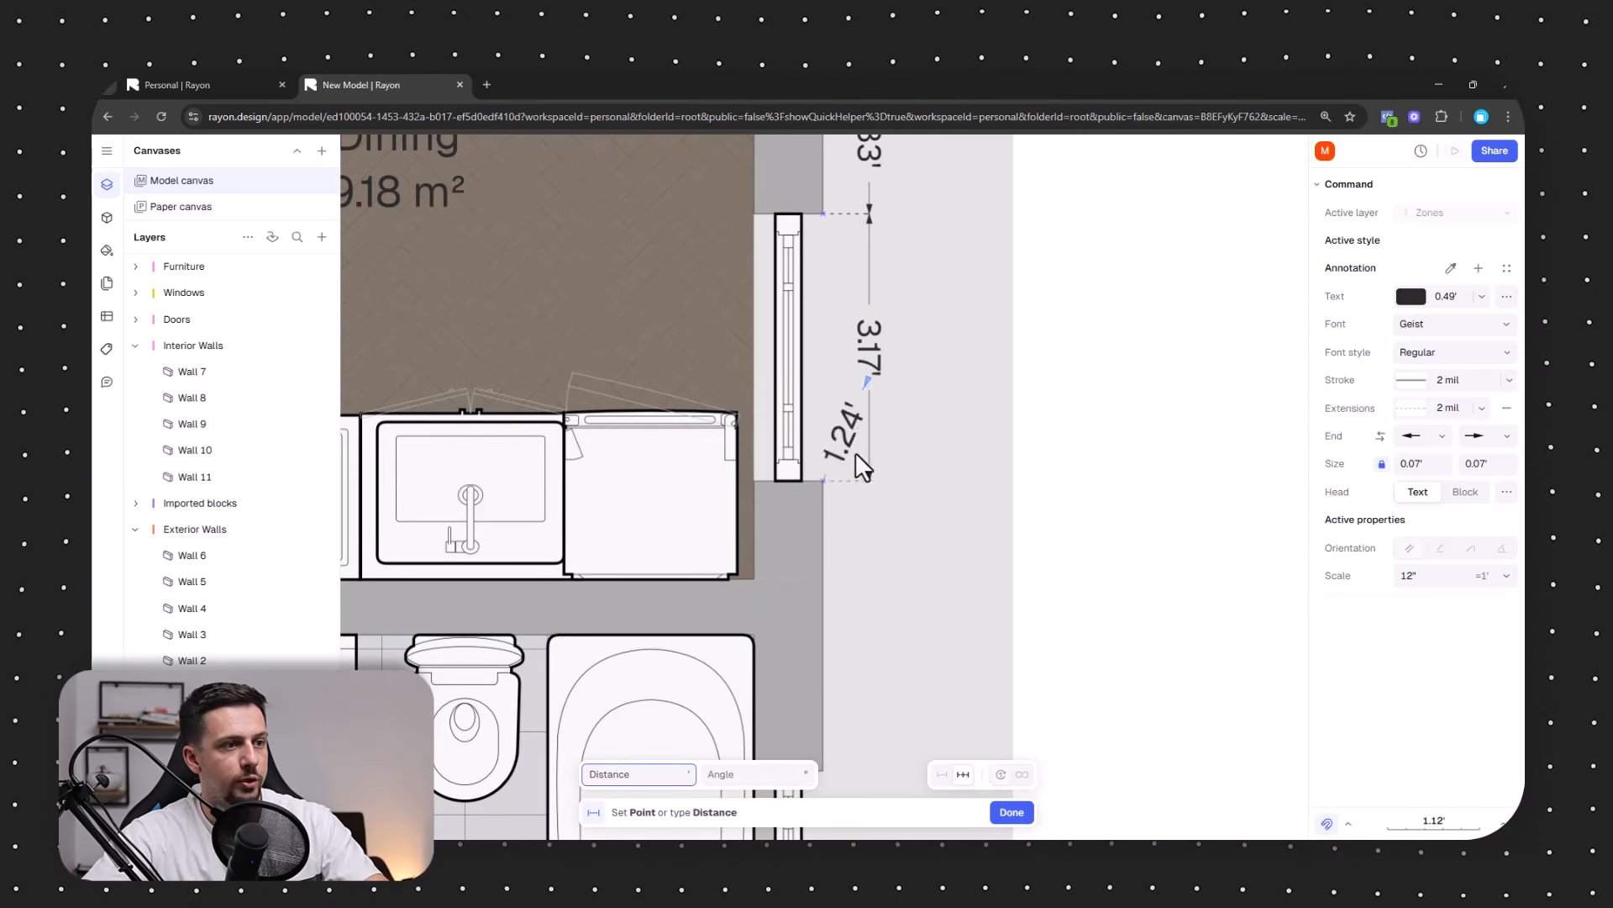
Continue the dimension chain down the right exterior wall across the wall piece below the kitchen window and the bathroom window.
scroll(853, 505, down, 3)
click(886, 526)
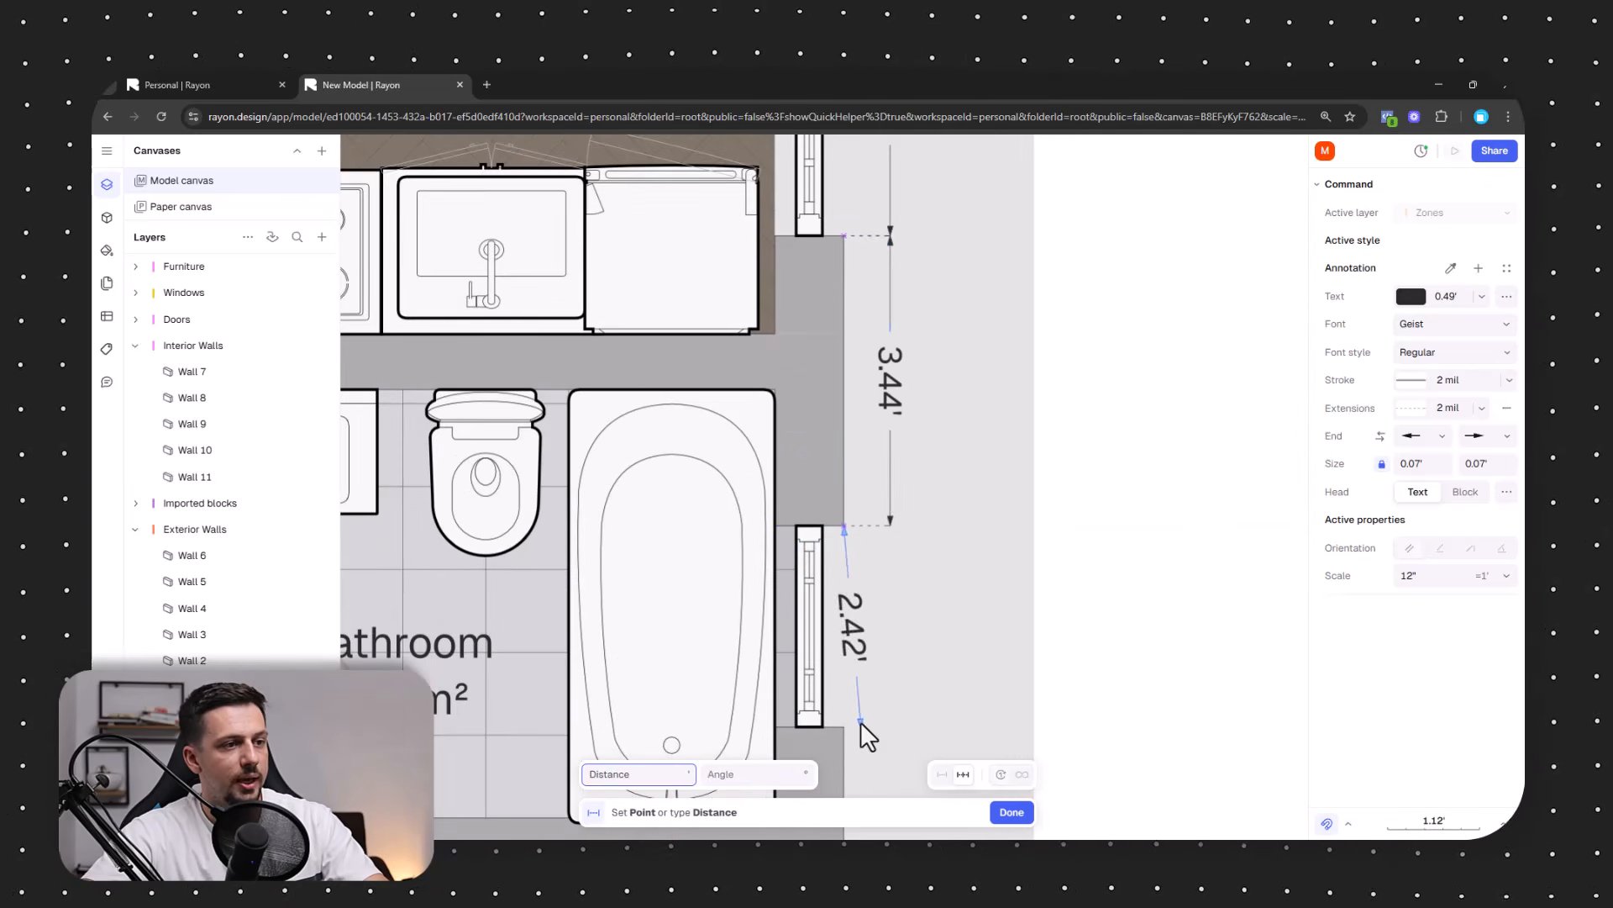
scroll(864, 738, down, 3)
click(888, 481)
Complete the dimension chain across the wall piece below the bathroom window, the living room window and down to the lower outer corner.
scroll(891, 487, down, 4)
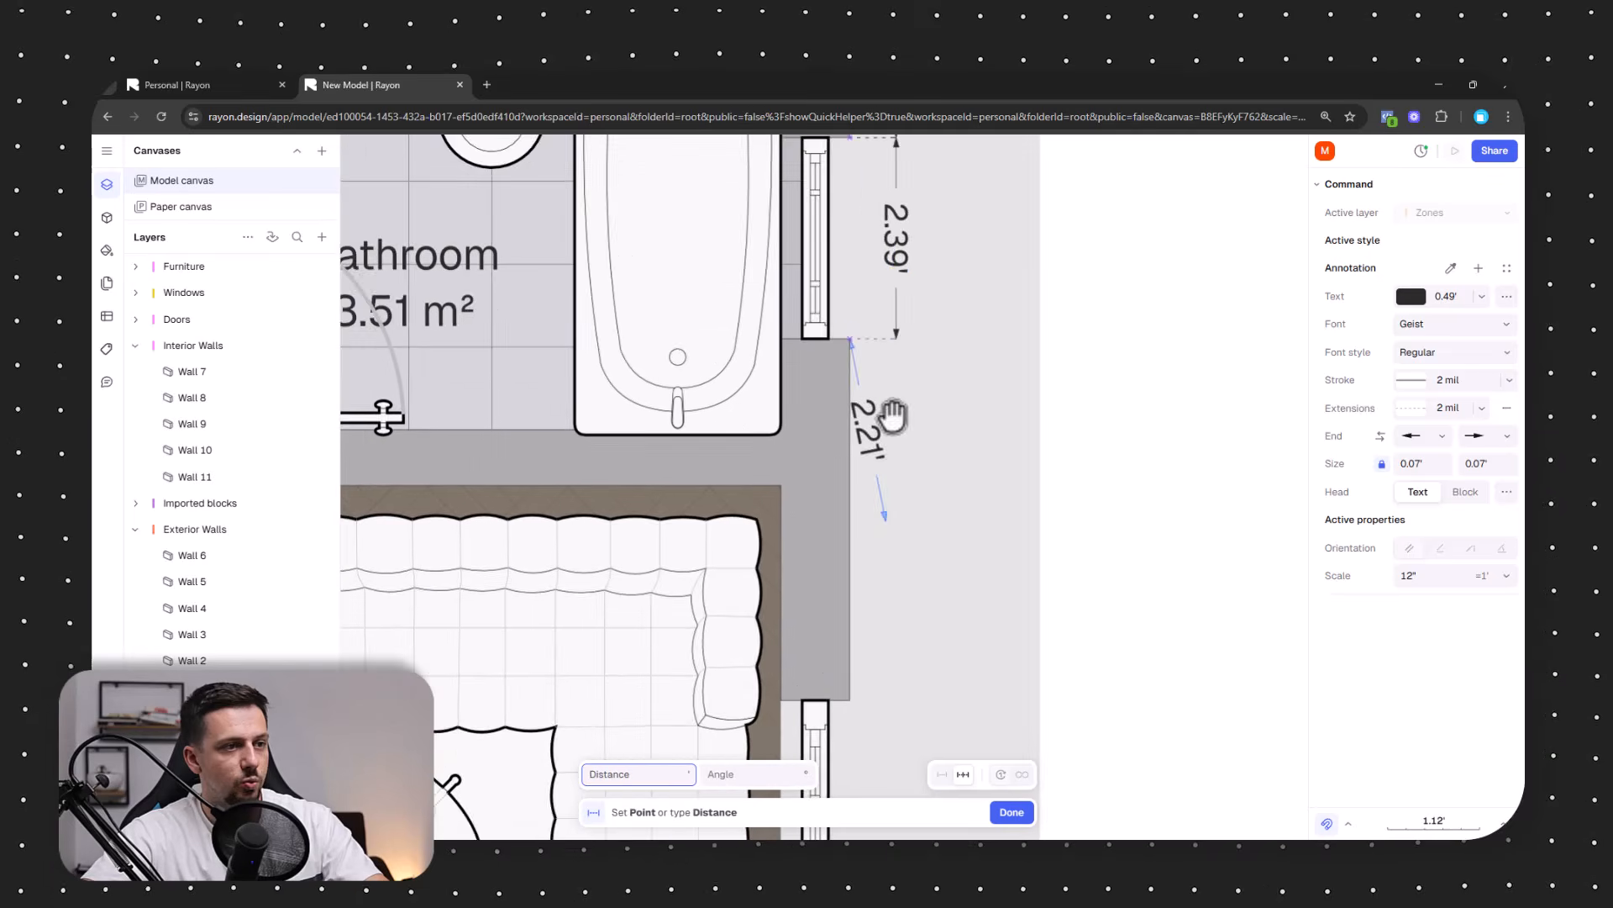
click(913, 427)
scroll(914, 471, down, 4)
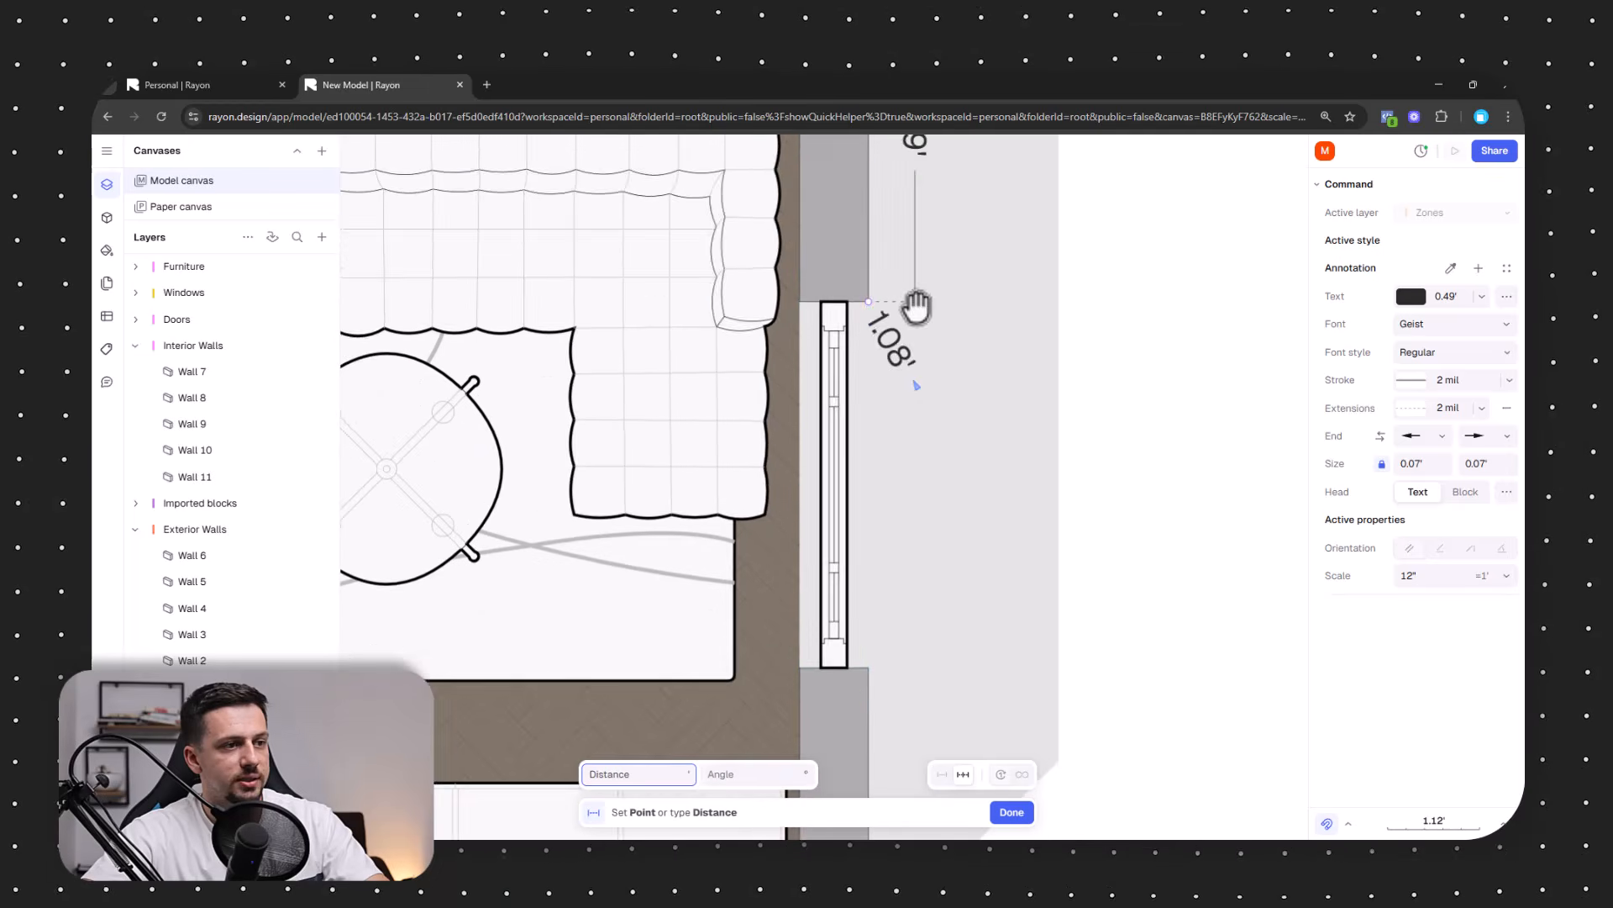
click(929, 530)
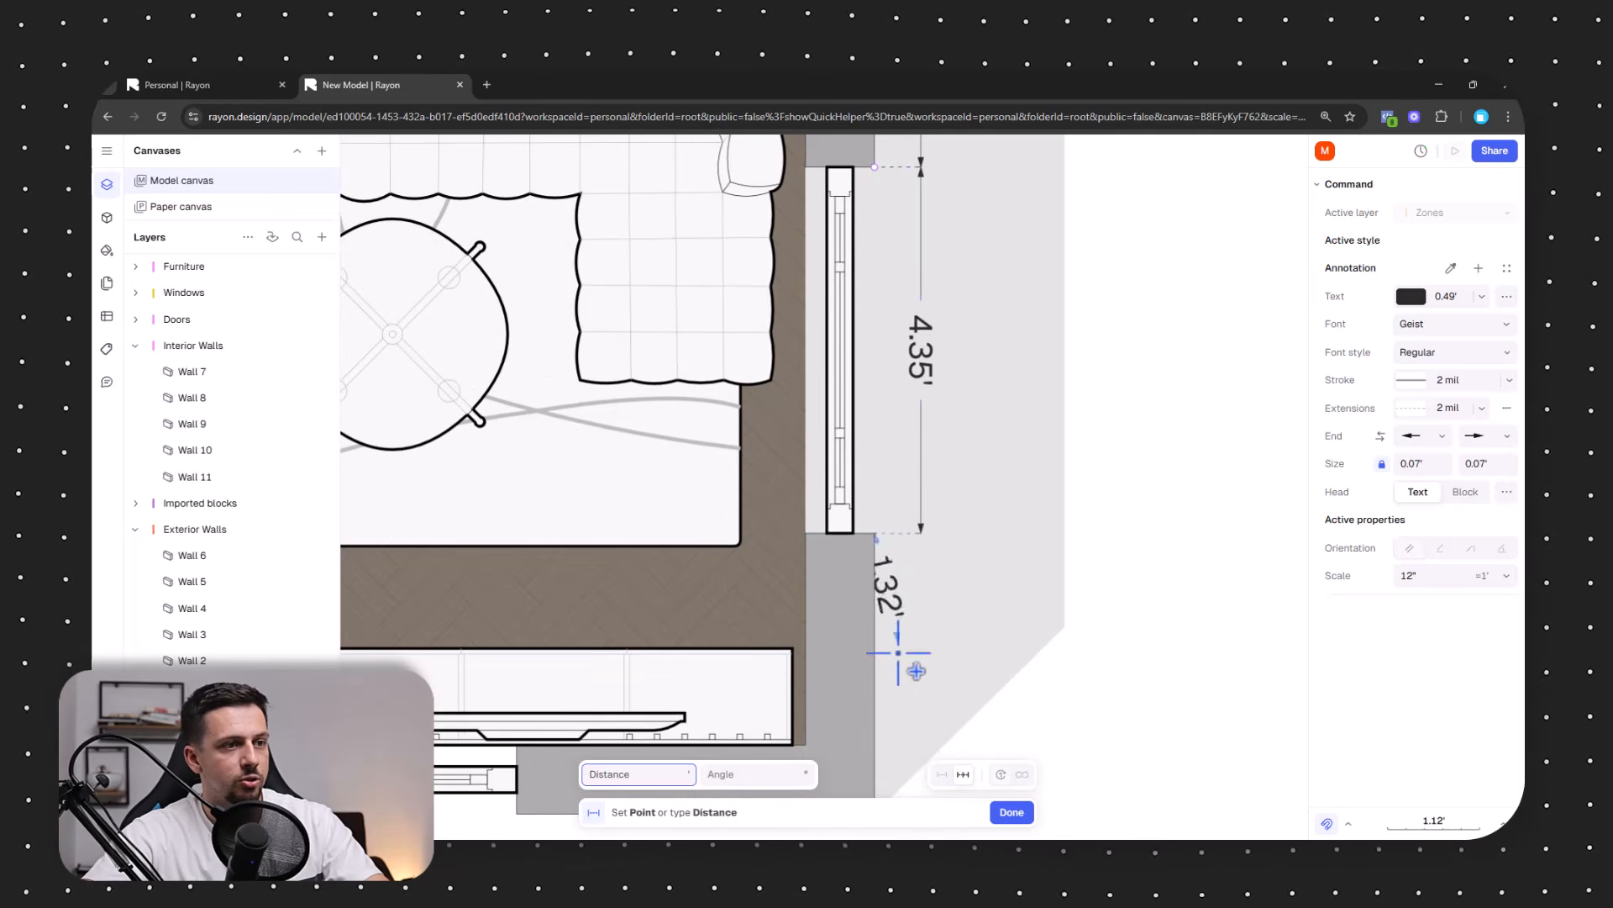
scroll(911, 647, down, 3)
click(929, 593)
middle_drag(990, 500, 854, 695)
scroll(855, 694, down, 2)
click(1015, 815)
Move the whole right-hand dimension chain outward so it stands clear of the shadow.
scroll(942, 498, down, 5)
scroll(950, 510, up, 5)
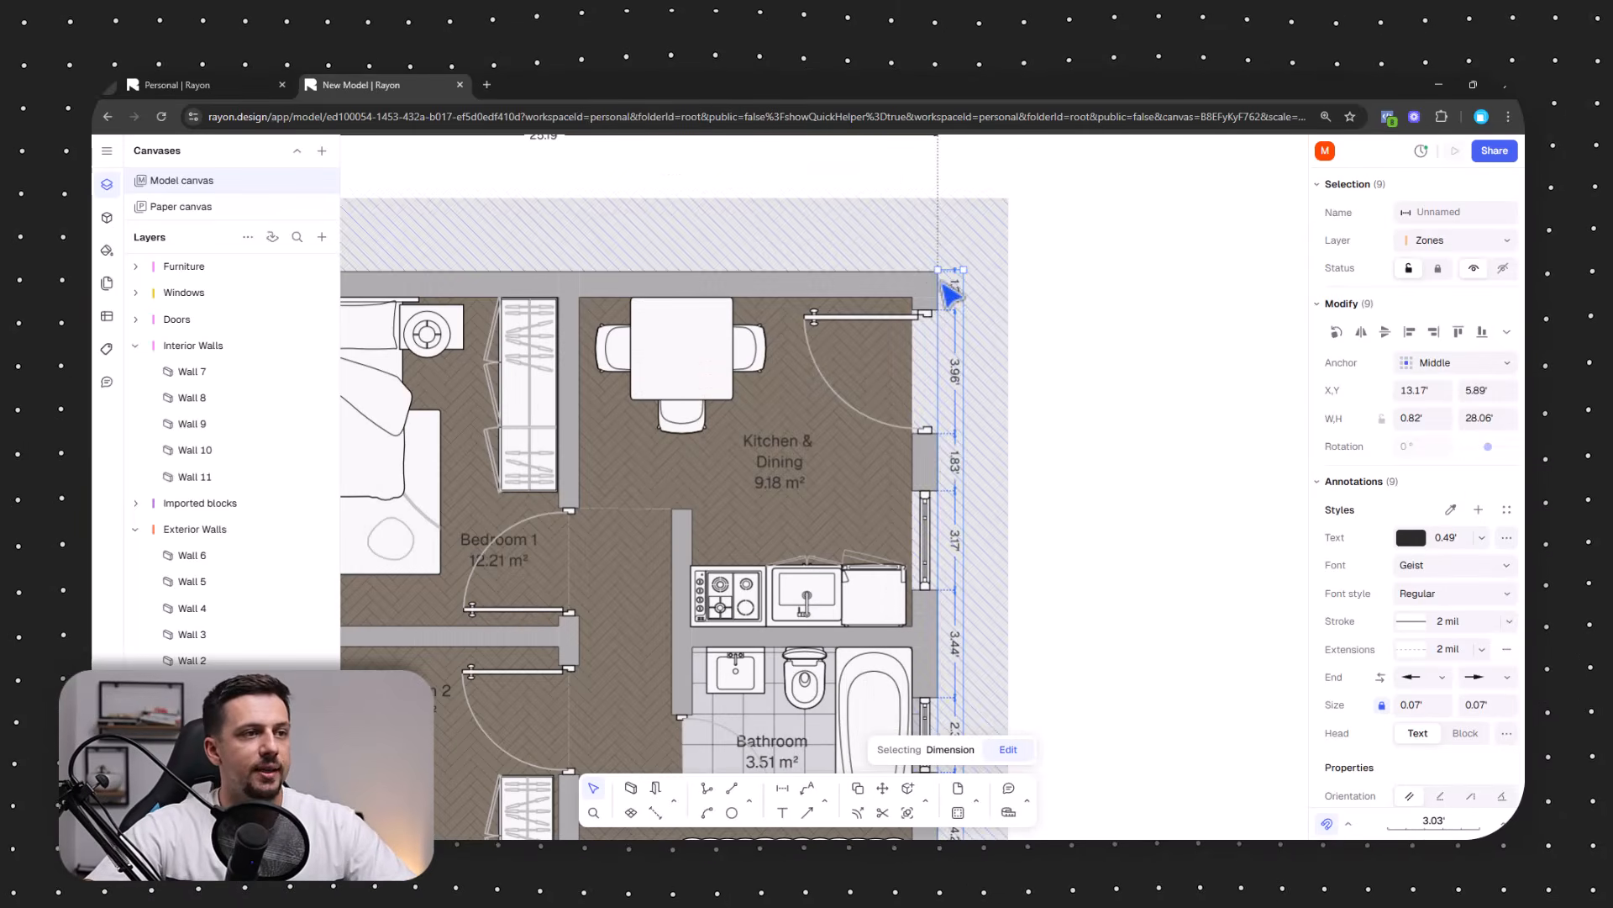
drag(969, 454, 1041, 427)
middle_drag(1166, 568, 1134, 489)
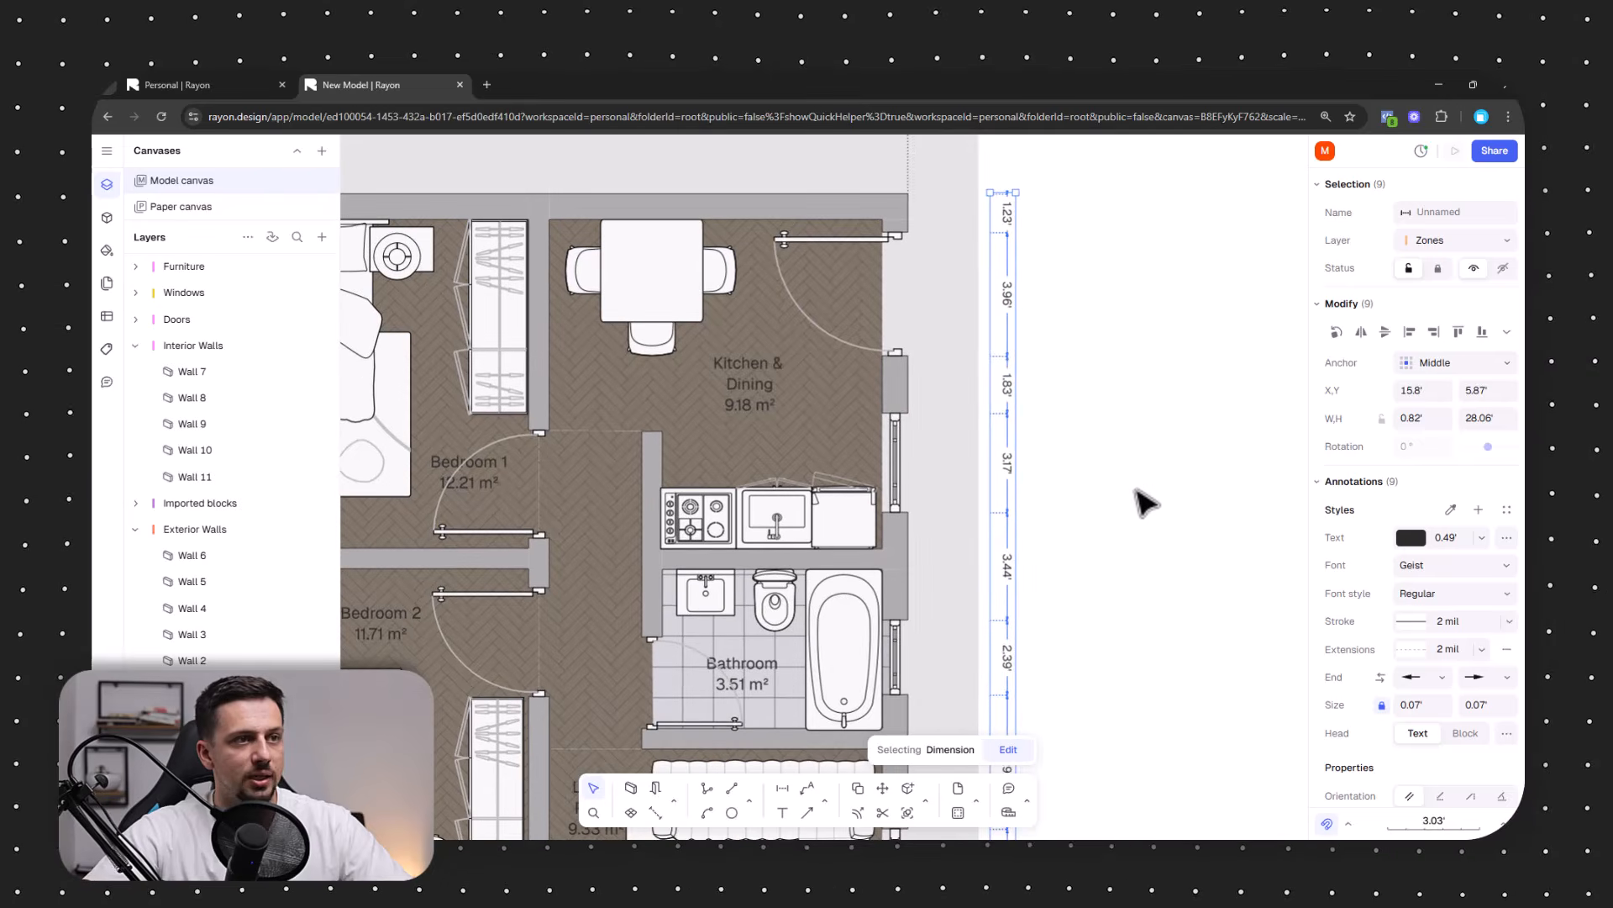
Change the text colour of the right-hand dimension chain to blue 418FE9.
middle_drag(1048, 369, 933, 557)
scroll(992, 326, up, 4)
scroll(933, 544, down, 2)
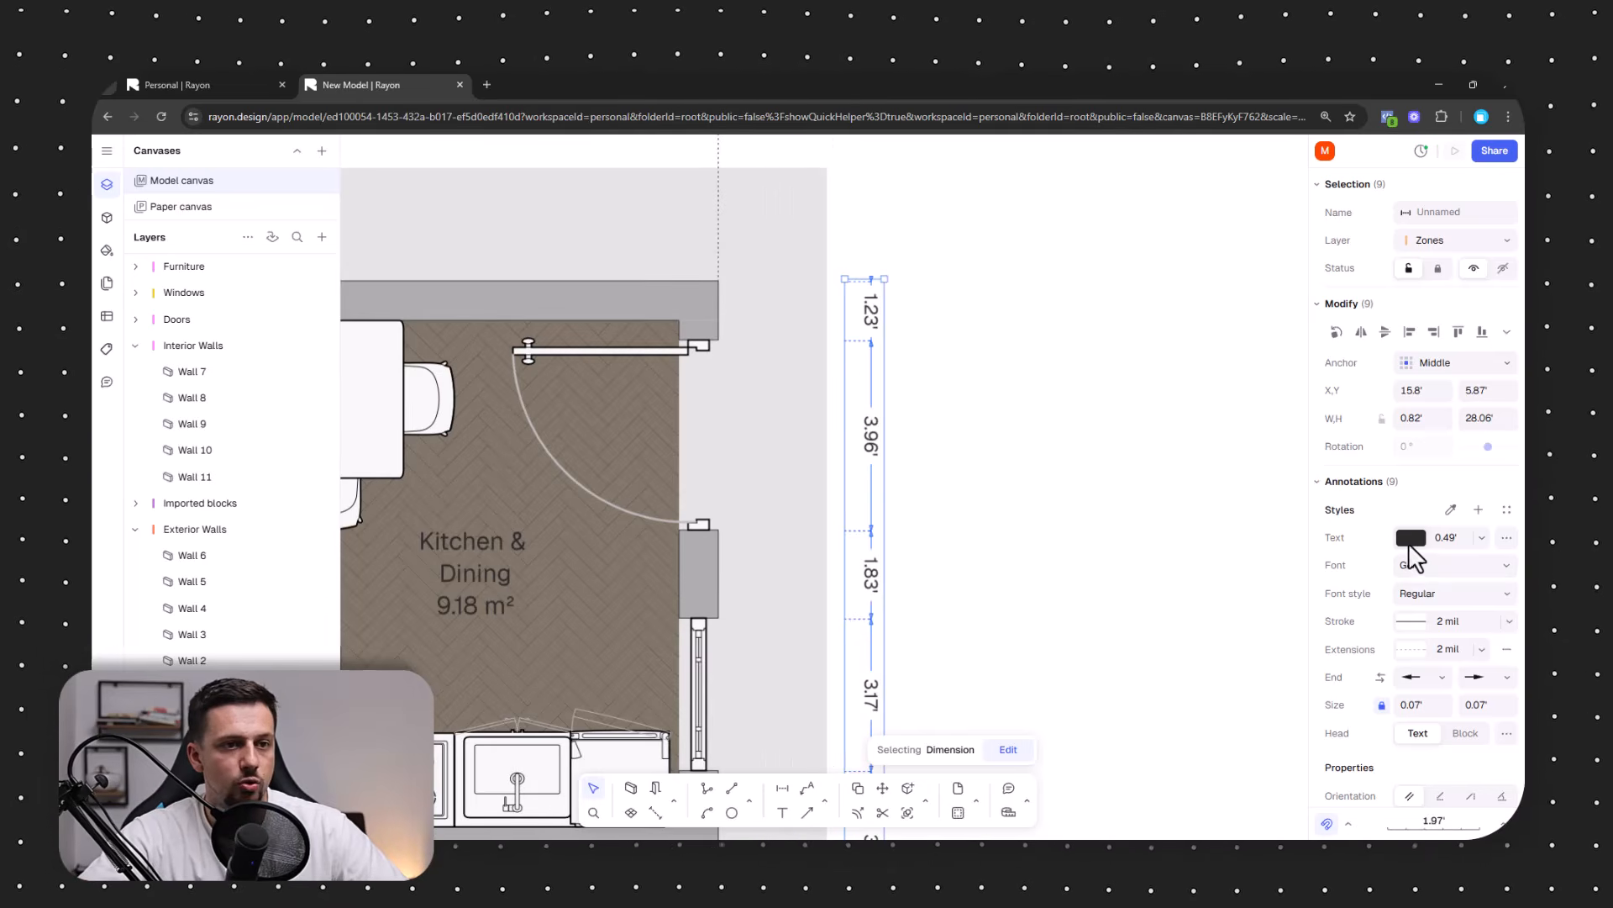
click(1410, 539)
drag(1188, 442, 1179, 443)
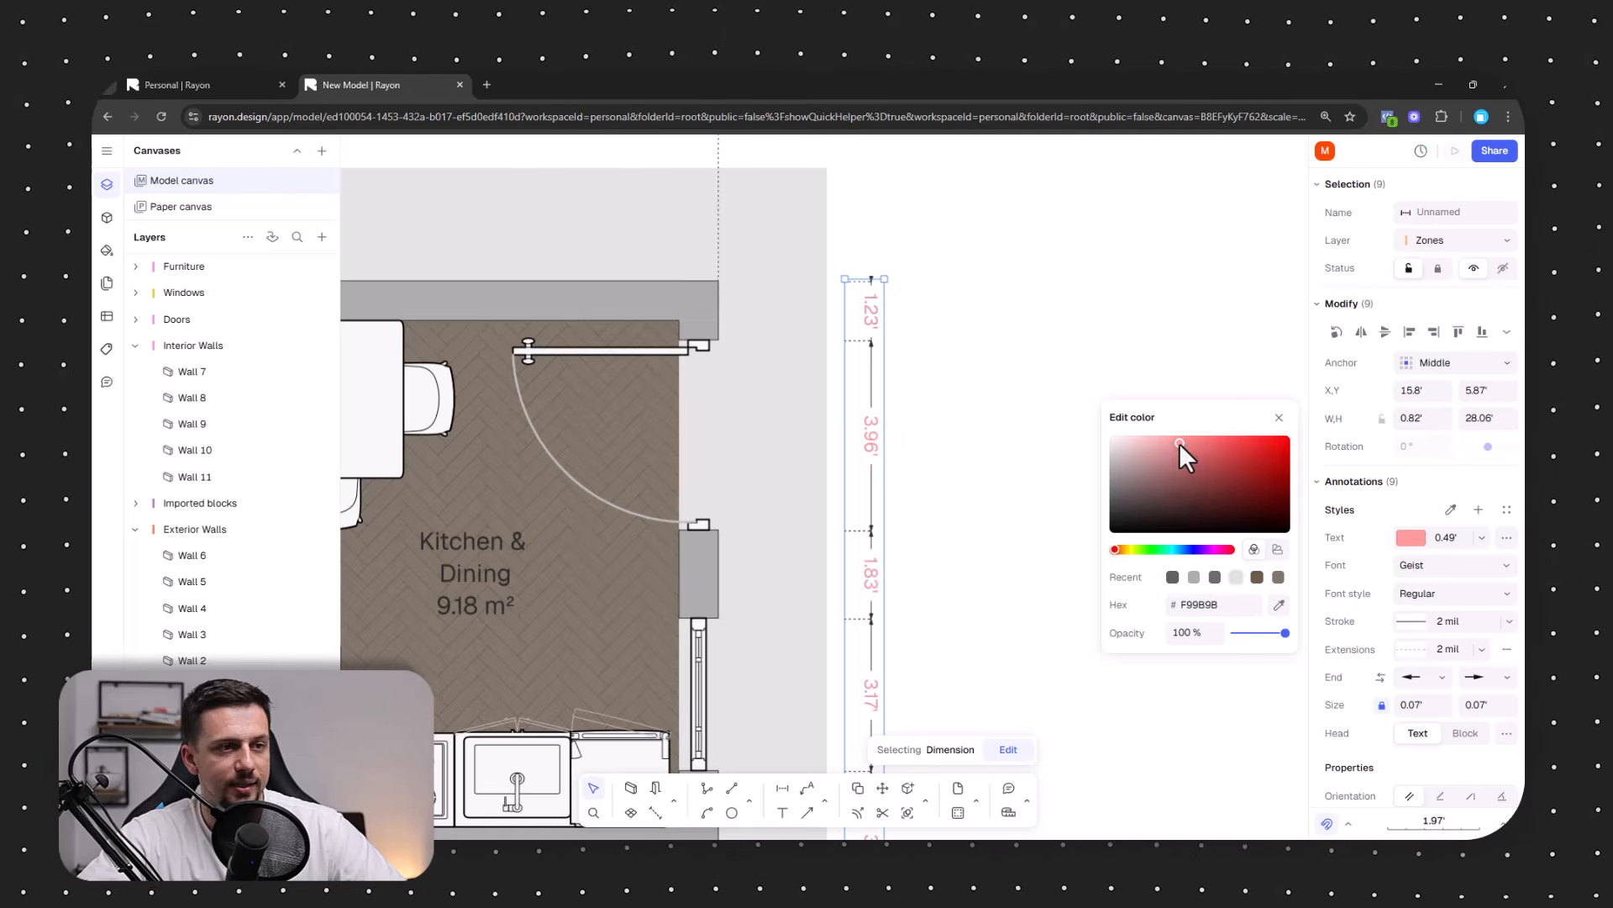
click(1182, 548)
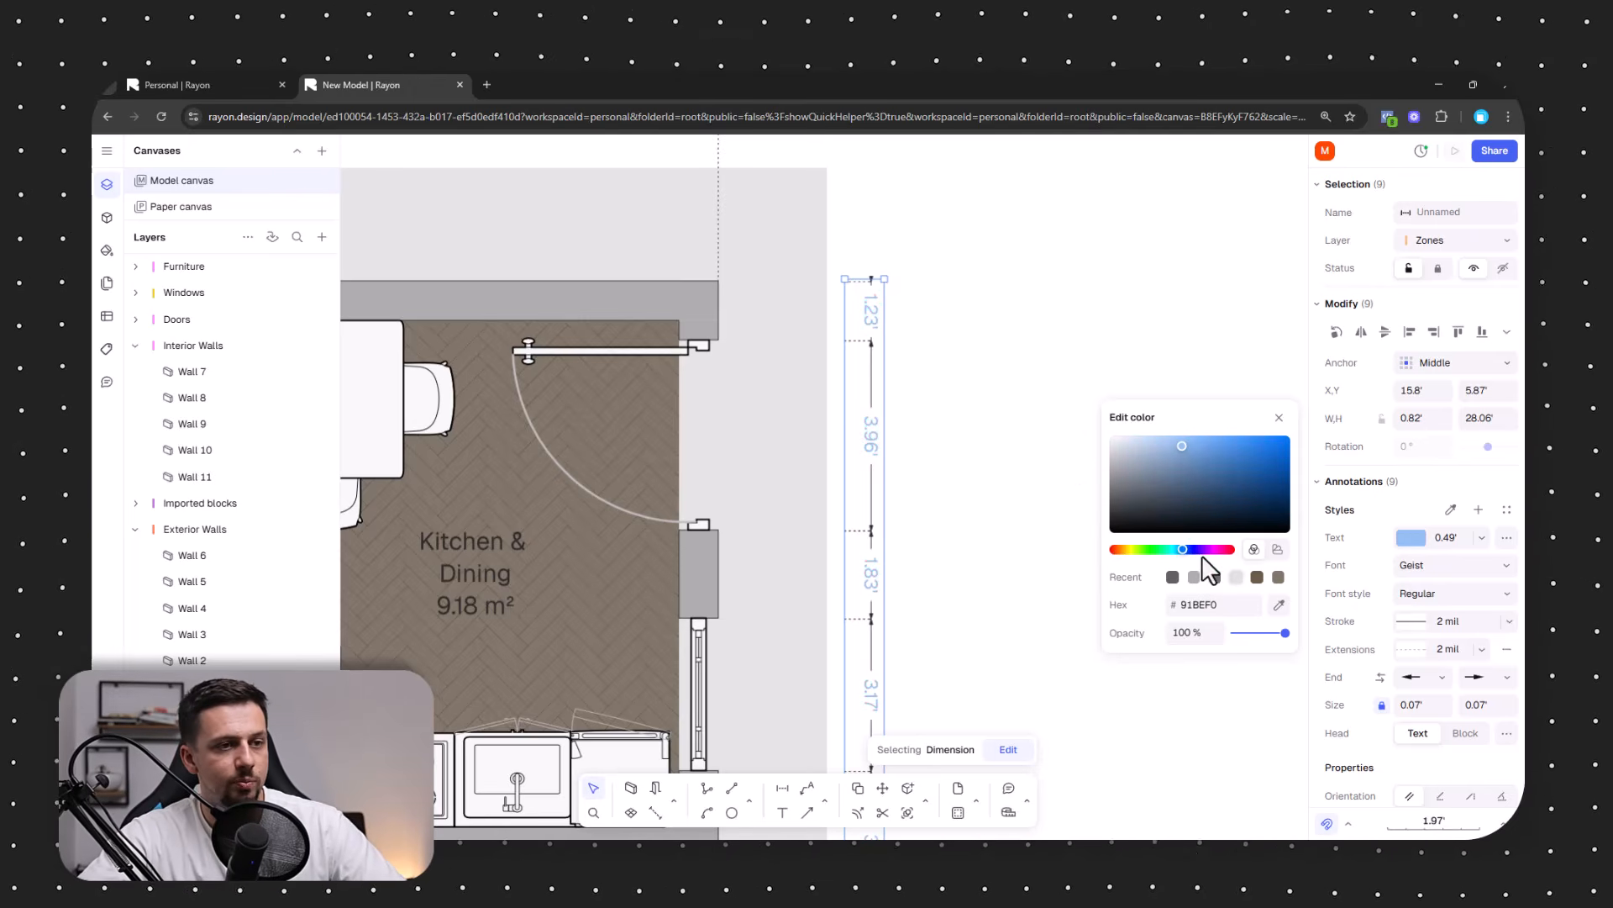
mouse_move(1208, 473)
mouse_down()
mouse_move(1208, 454)
mouse_move(1238, 449)
mouse_up()
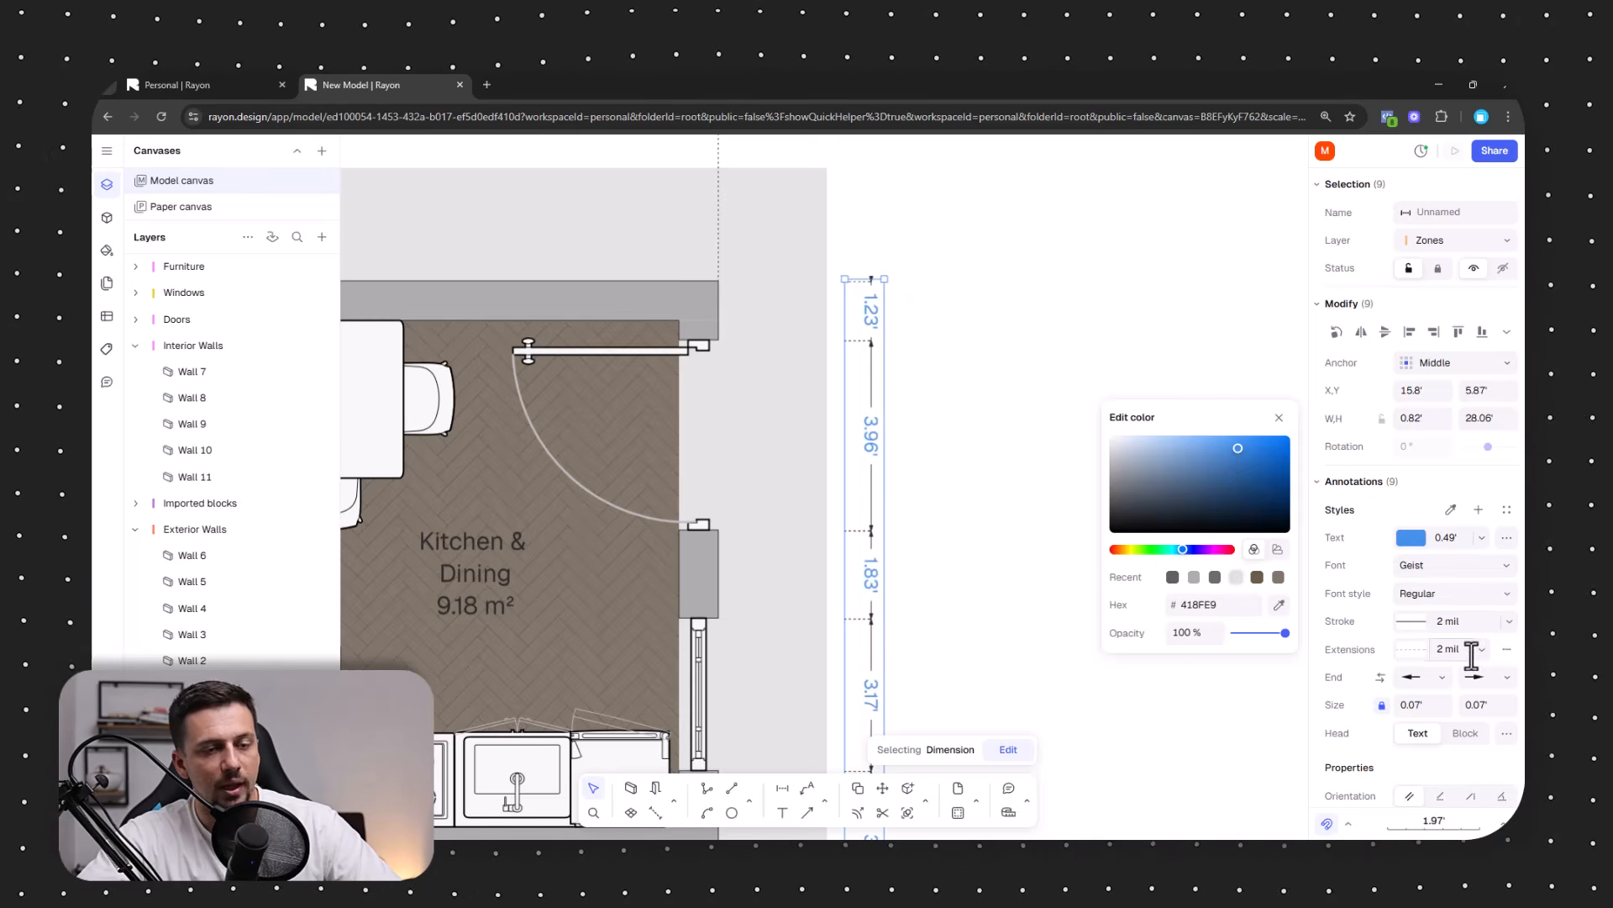
Give the dimension chain slanted tick marks at both ends with a size of 0.2'.
click(1415, 679)
click(1434, 557)
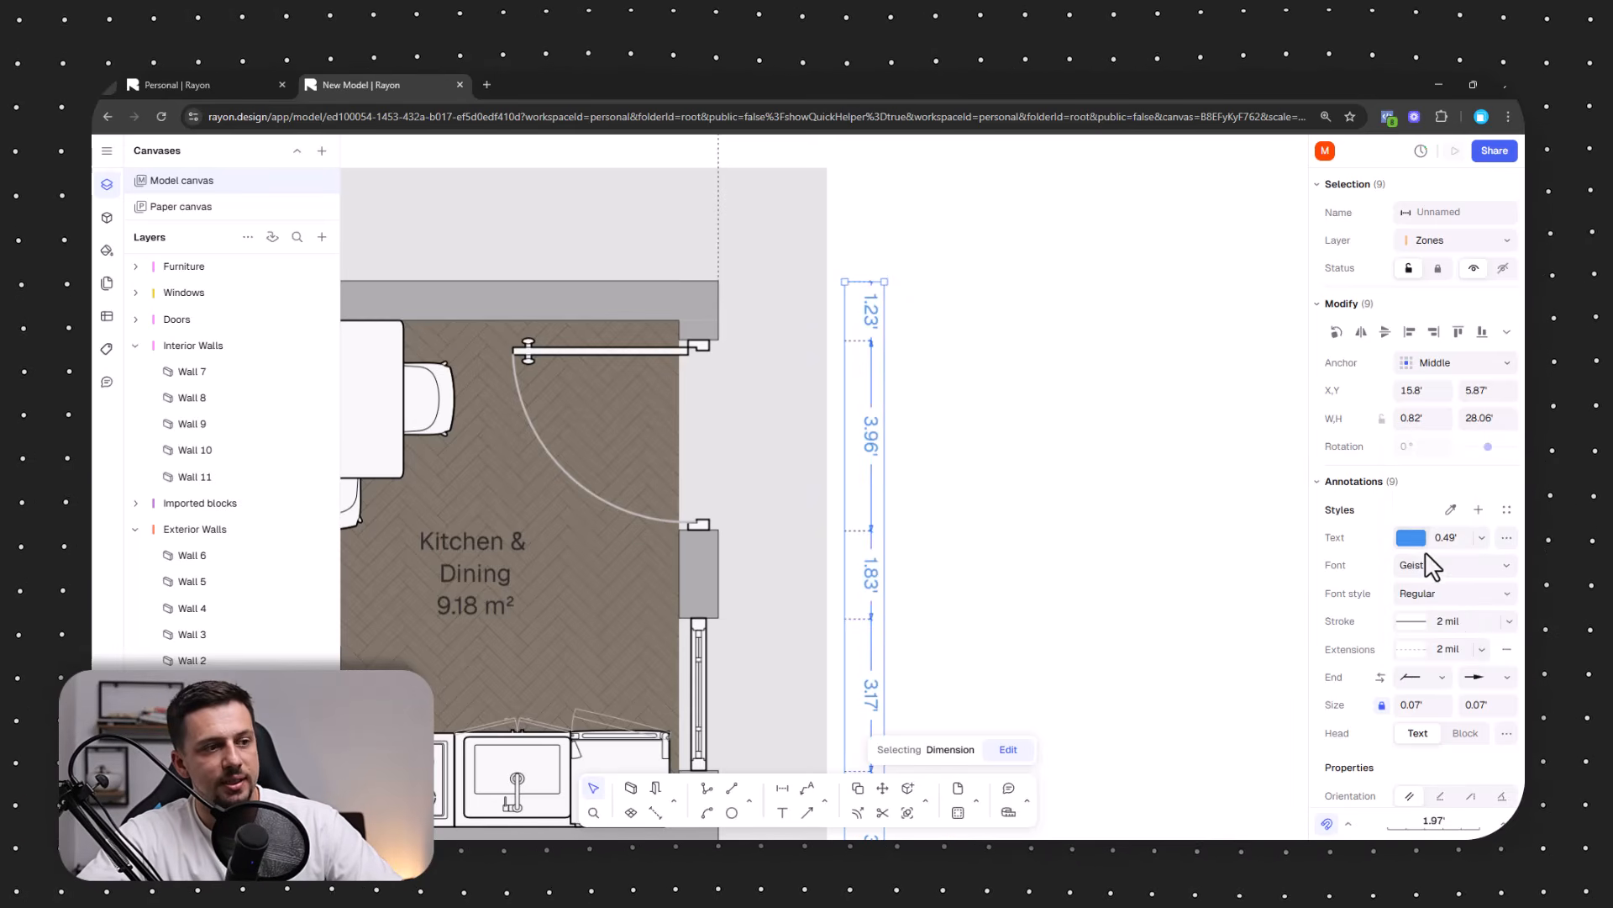
click(1495, 679)
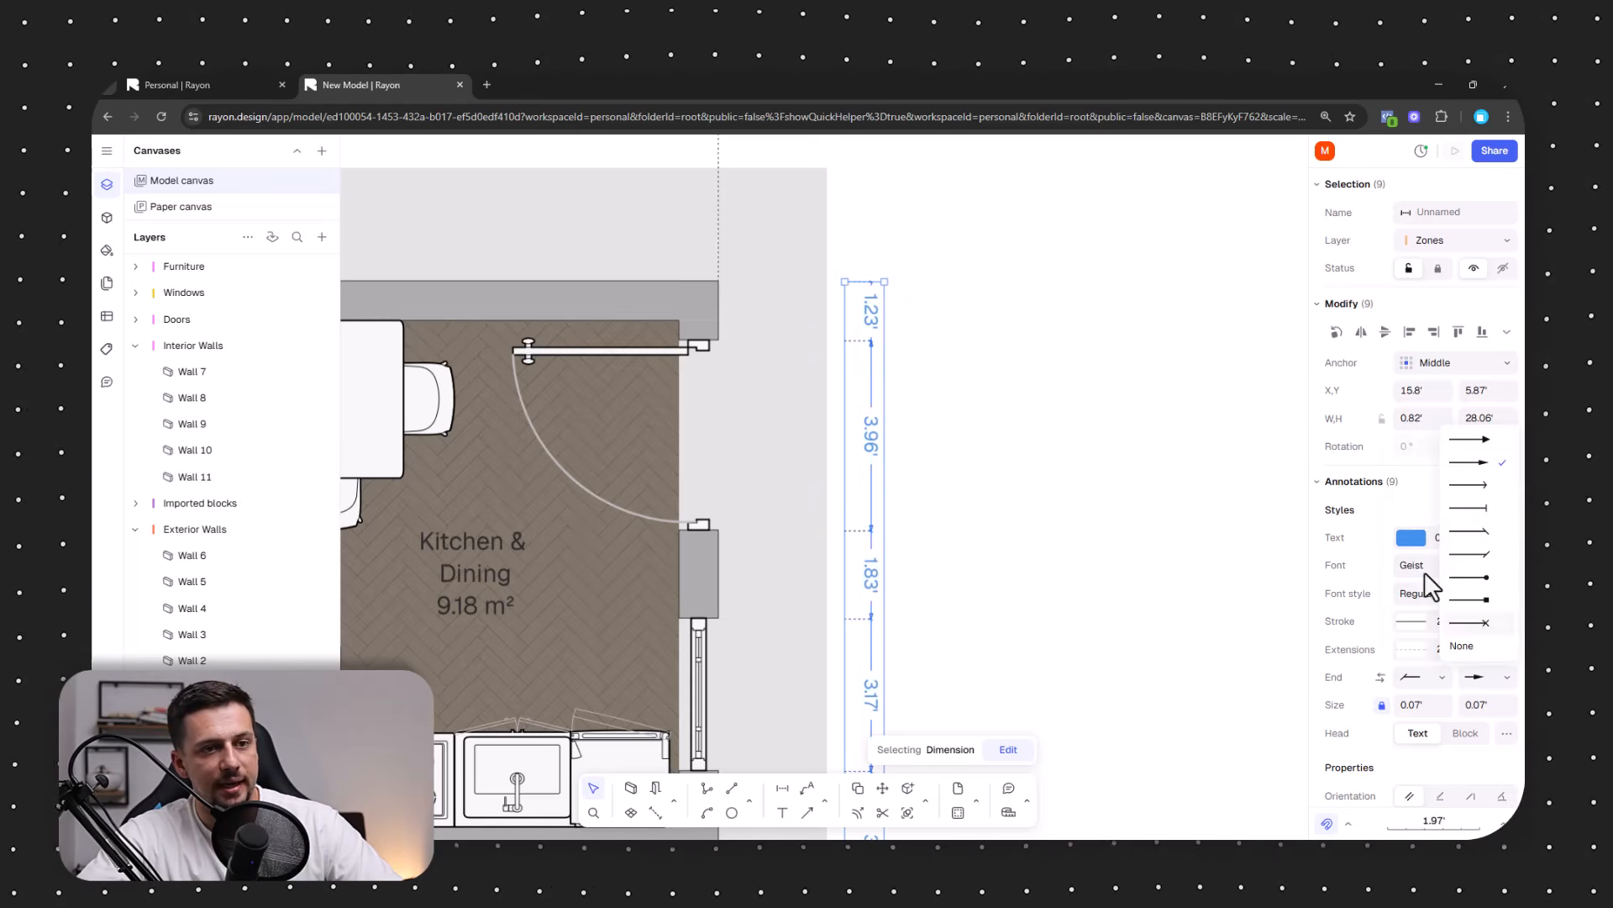
click(1484, 557)
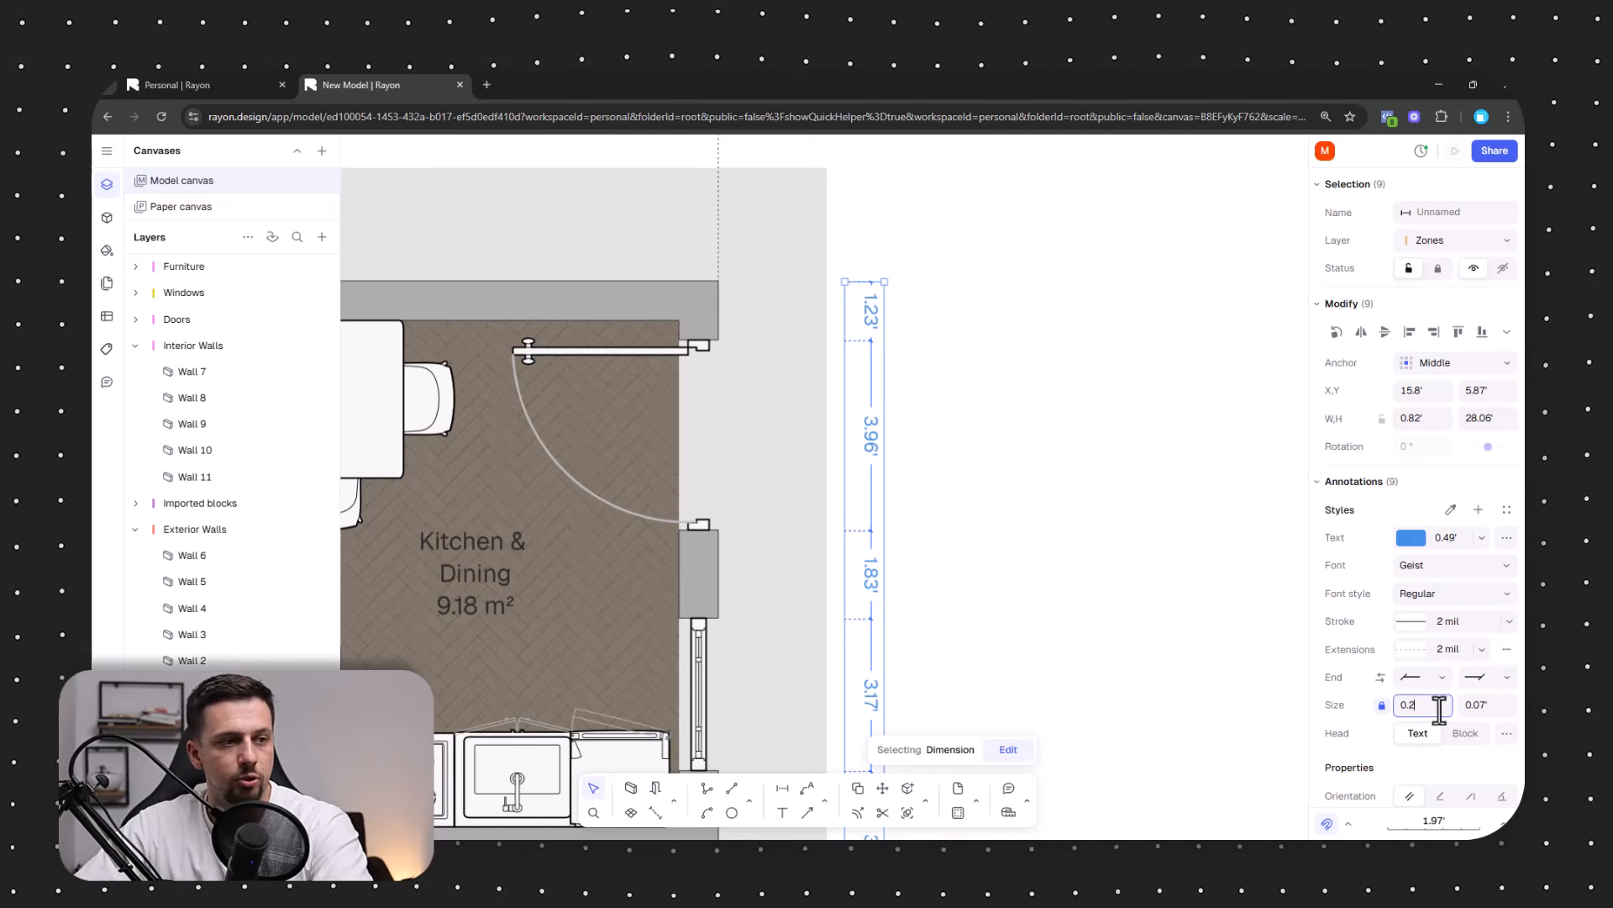
click(1023, 583)
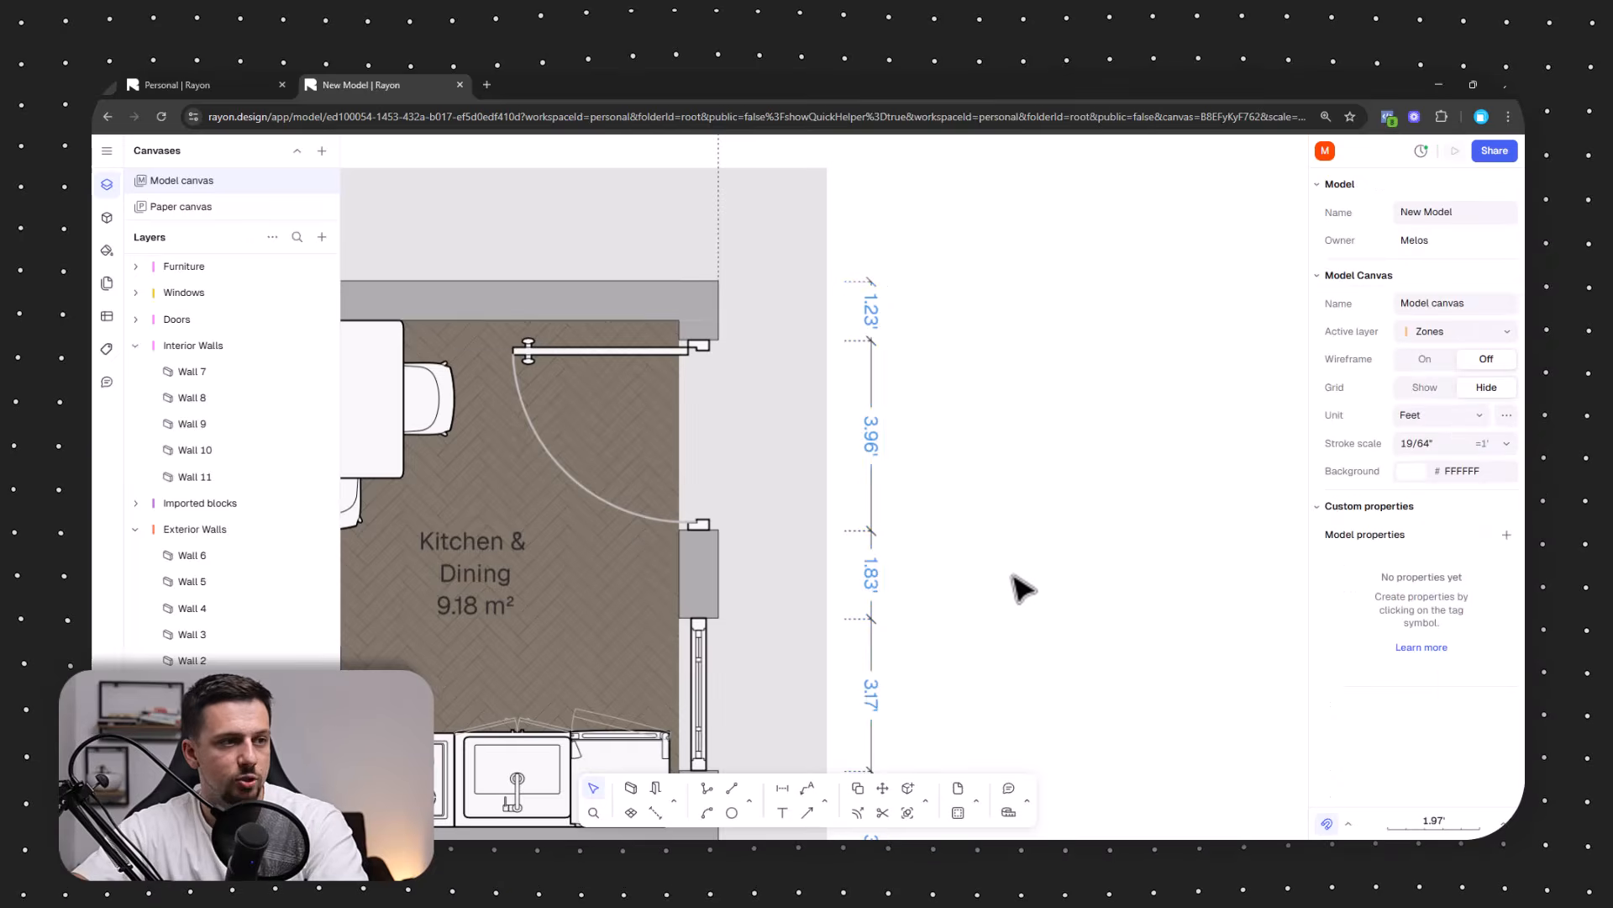
Set the text size of all dimensions in the right-hand chain except the lowest one to 0.67'.
scroll(1031, 547, down, 5)
middle_drag(968, 651, 979, 546)
drag(998, 685, 957, 212)
click(1481, 539)
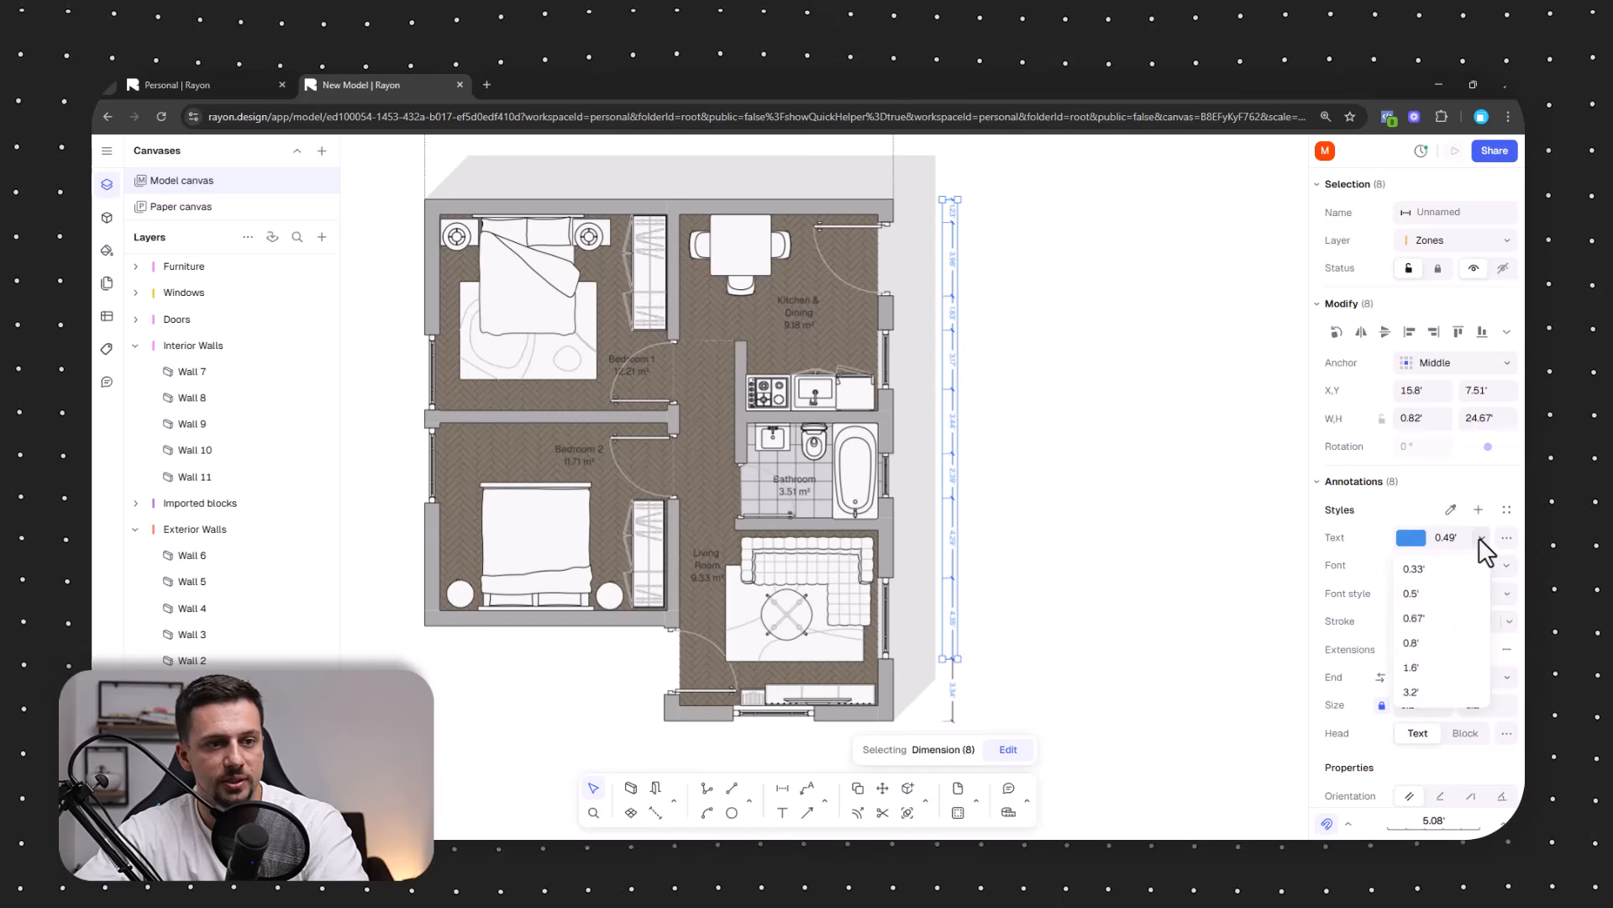
click(1447, 619)
click(1178, 577)
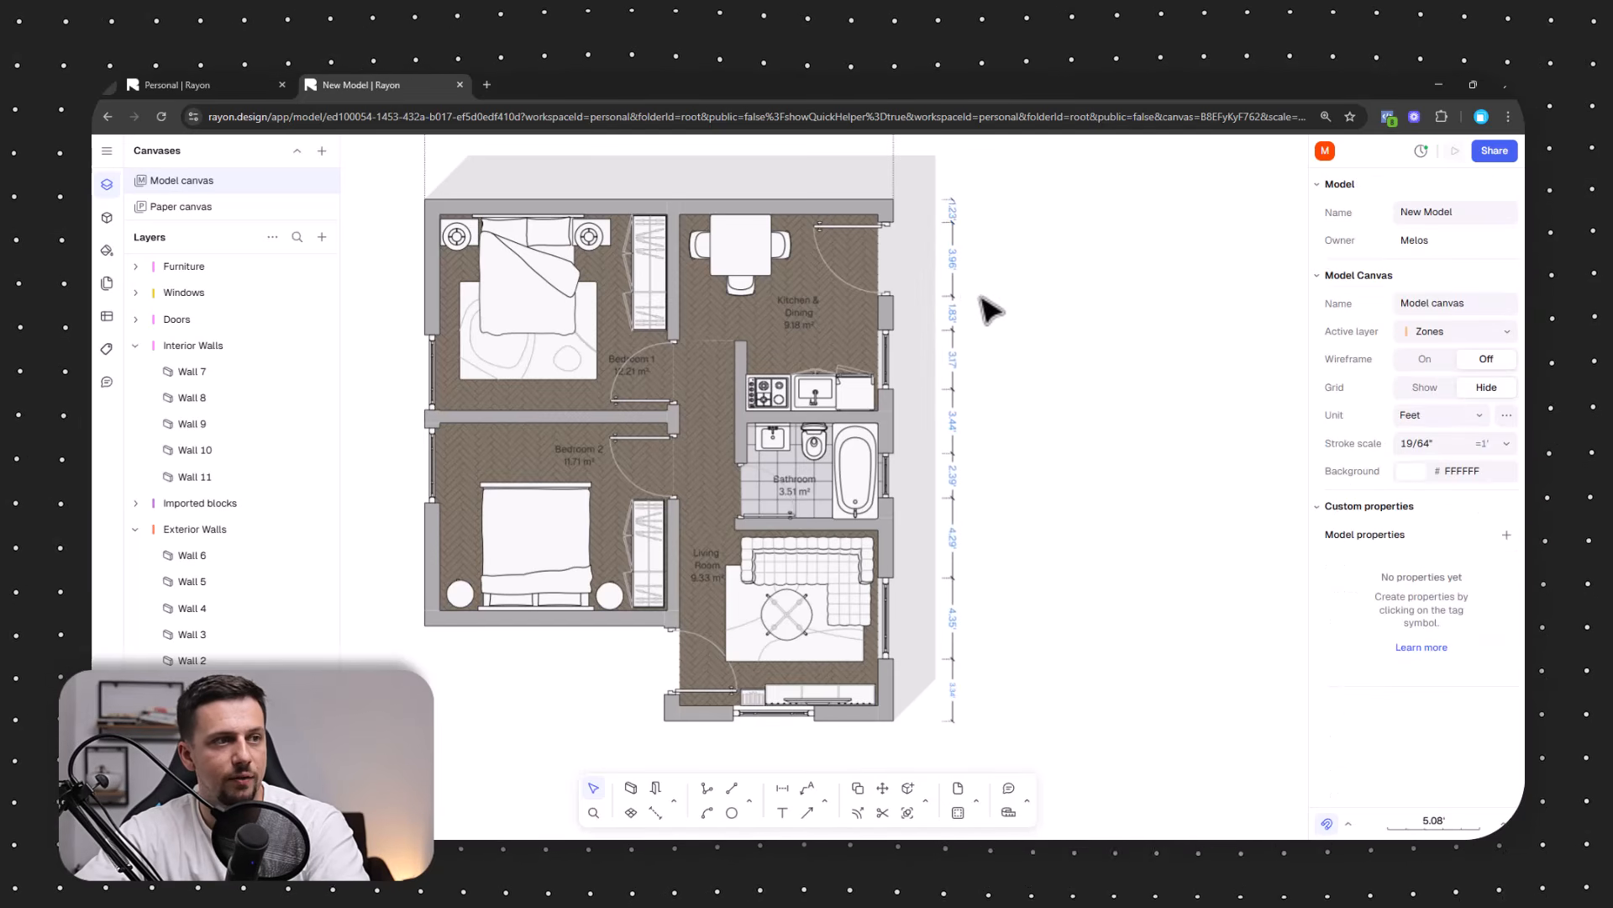
middle_drag(990, 306, 1074, 511)
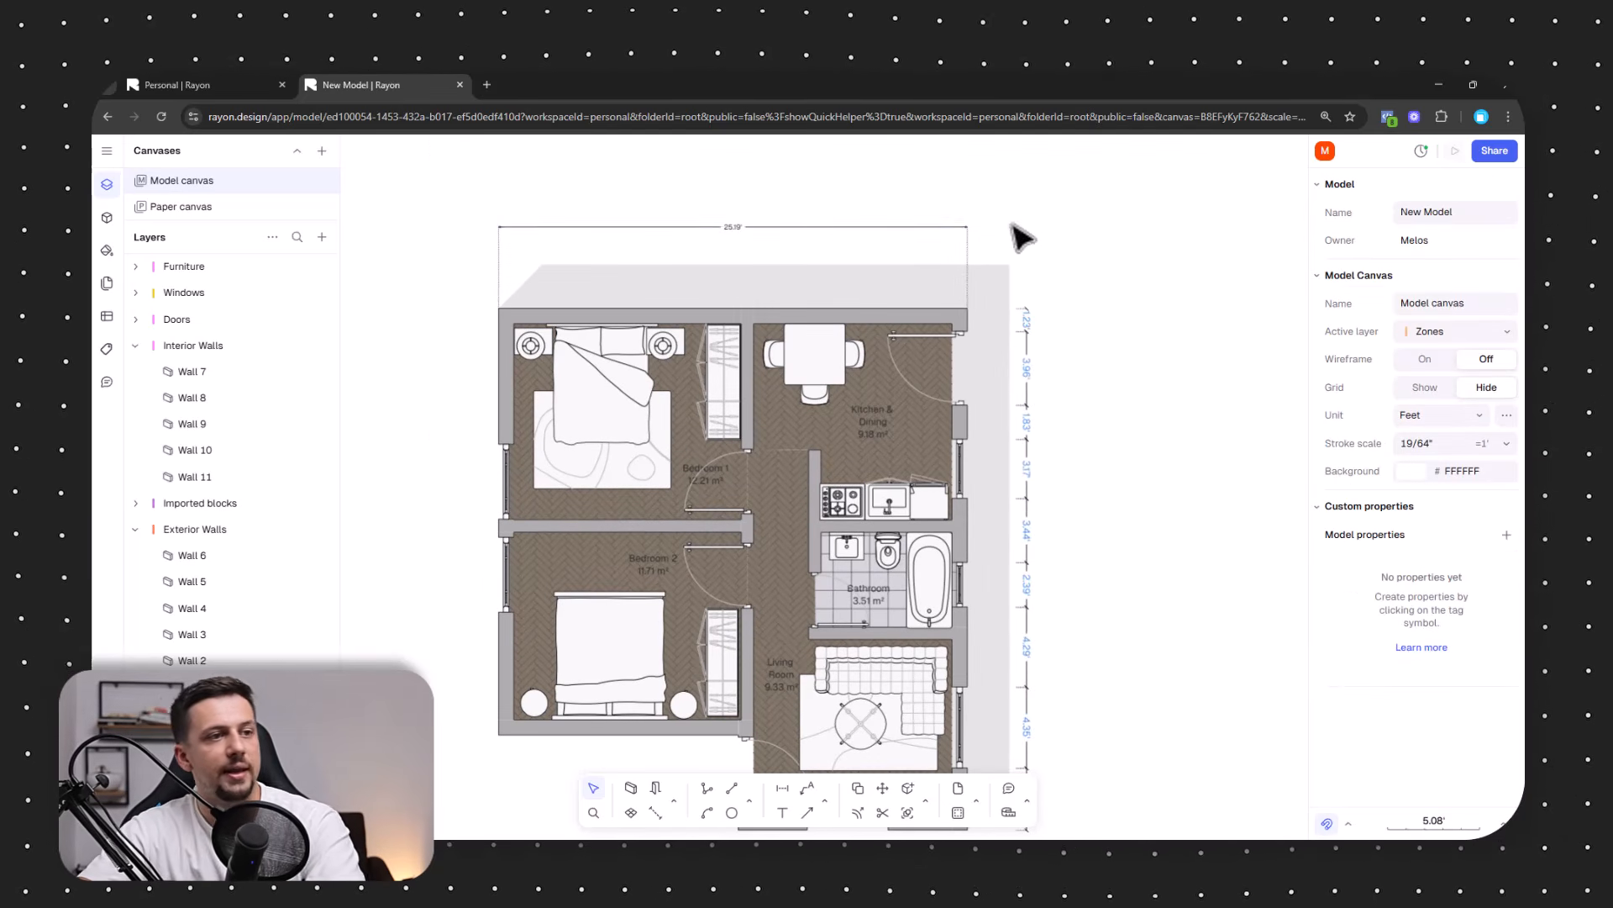
middle_drag(1021, 442, 983, 446)
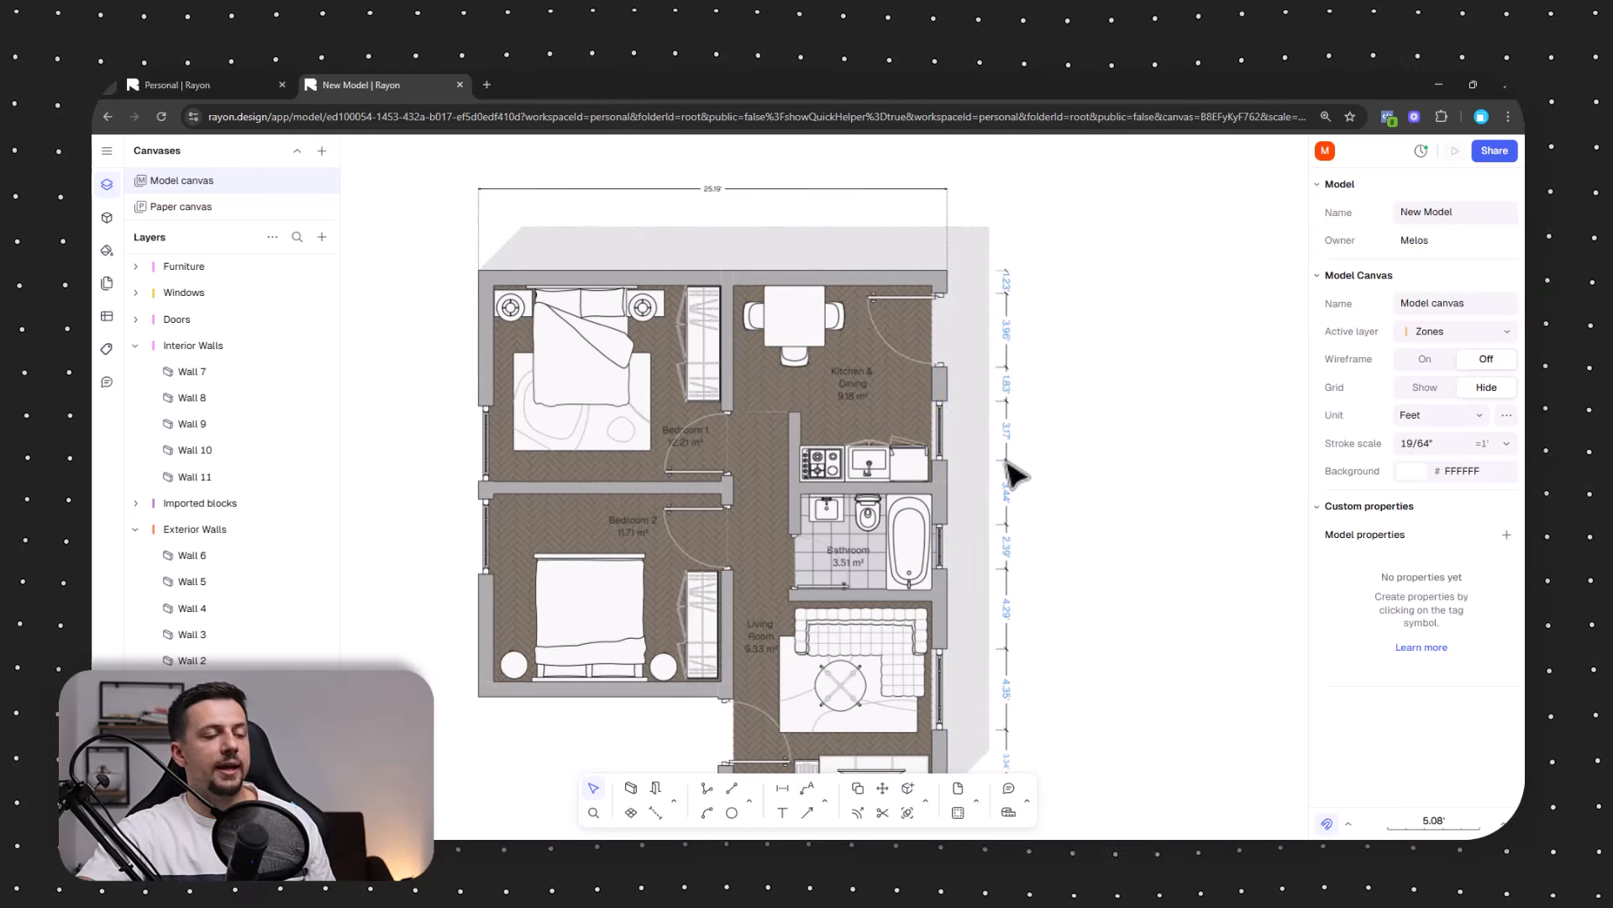
scroll(889, 589, up, 3)
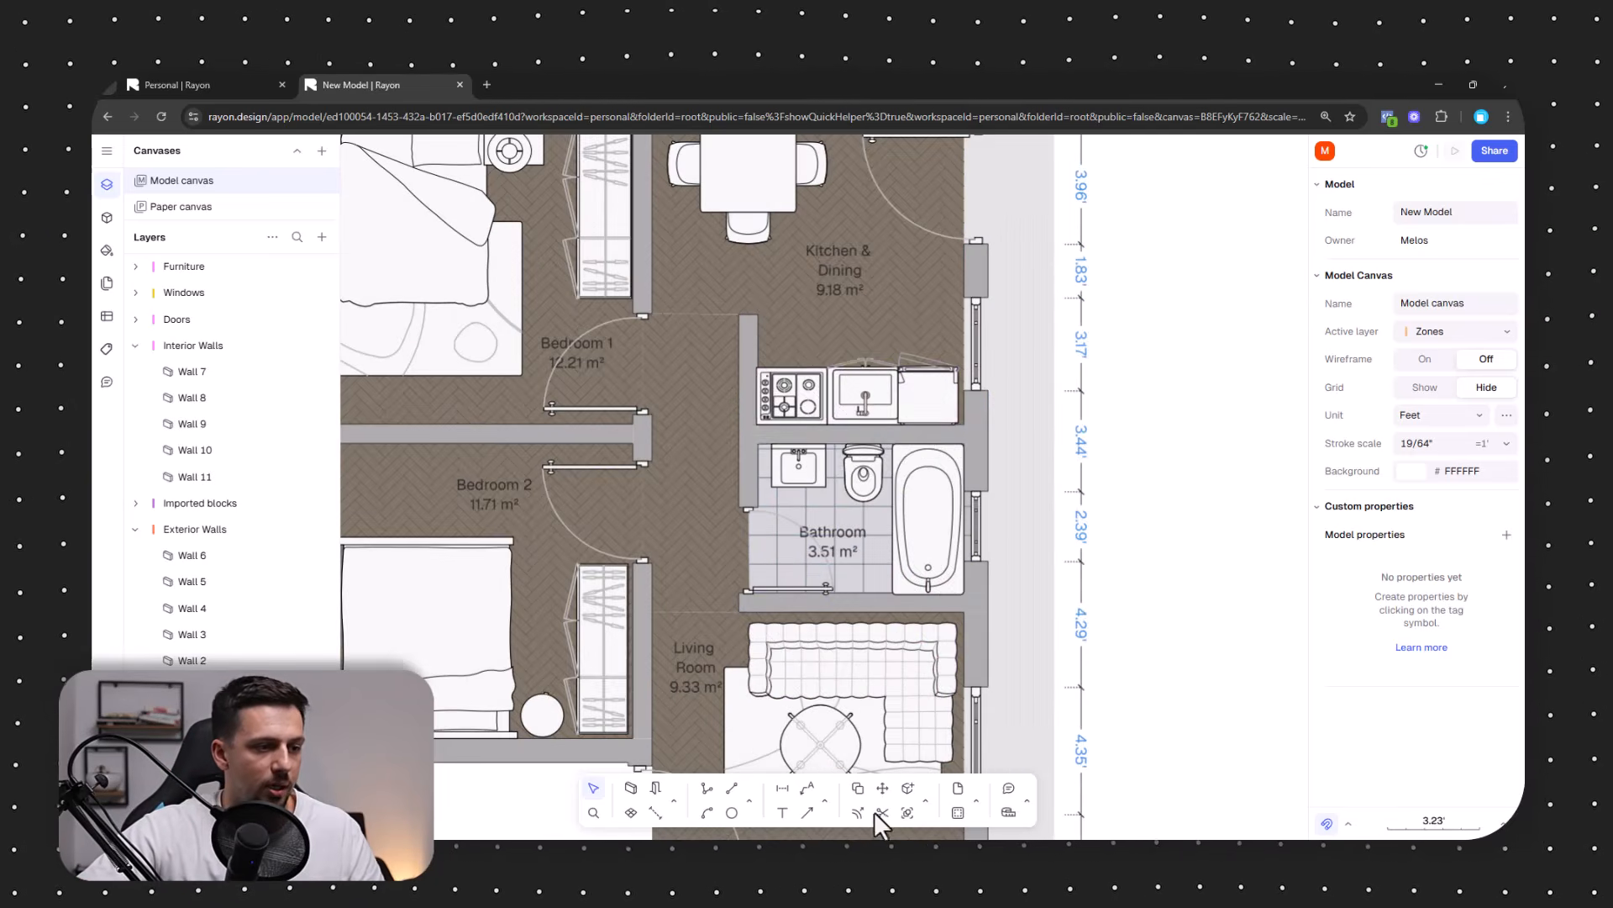
middle_drag(884, 431, 884, 484)
scroll(884, 487, down, 3)
Add a leader anchored at the end of the kitchen counter with the text "Ventilation on top of oven".
click(808, 788)
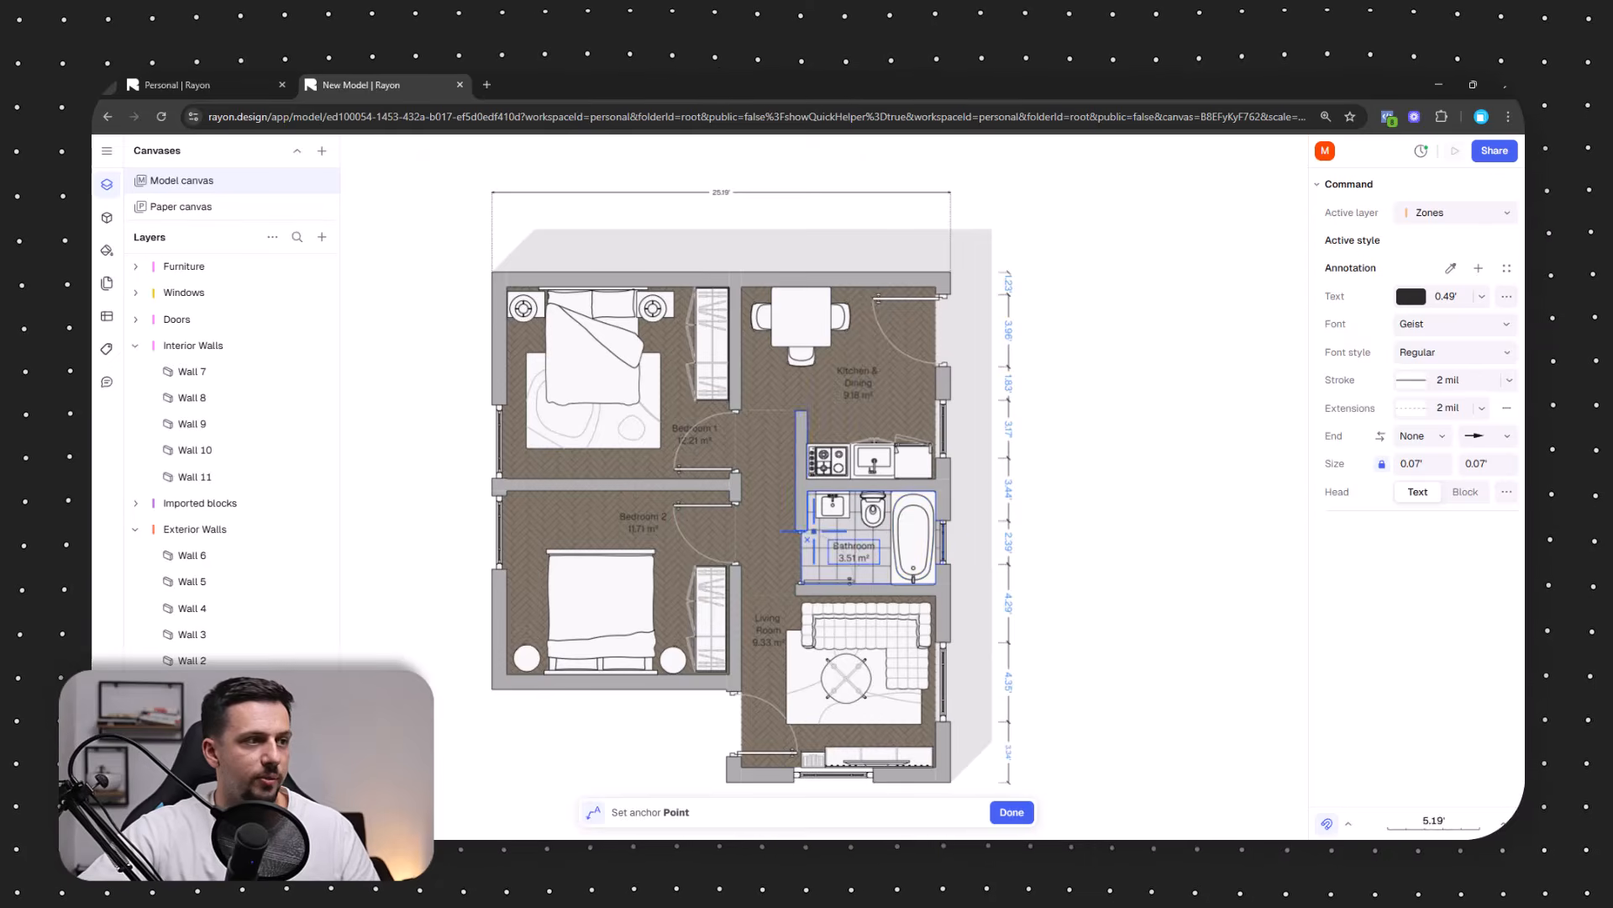
scroll(805, 538, up, 3)
scroll(802, 540, down, 3)
middle_drag(800, 539, 772, 580)
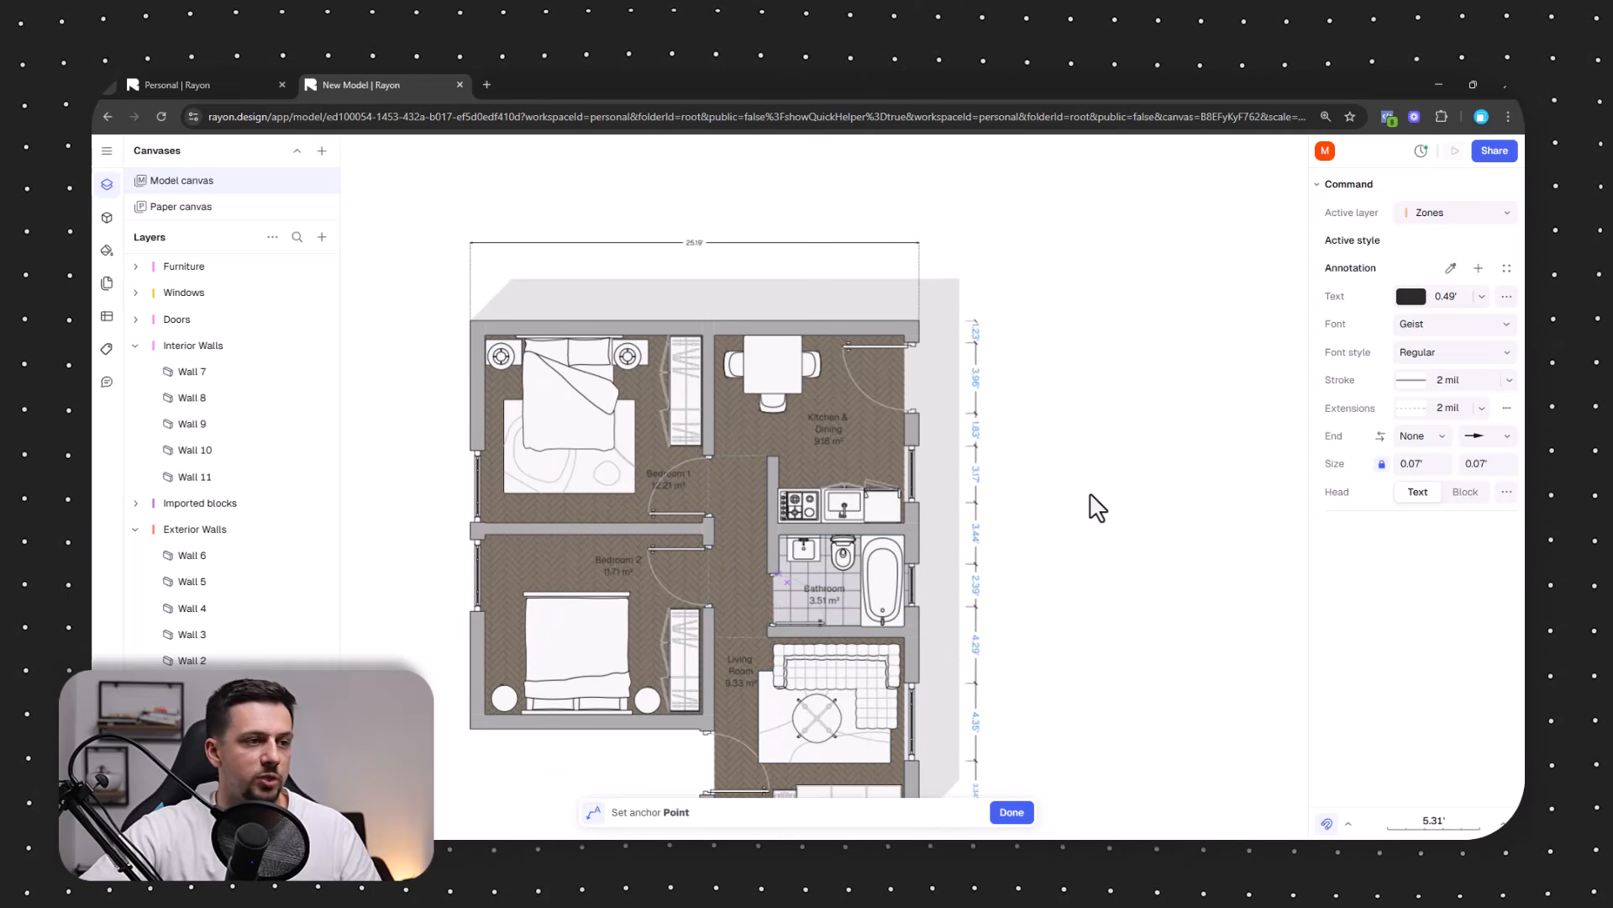
scroll(935, 525, up, 3)
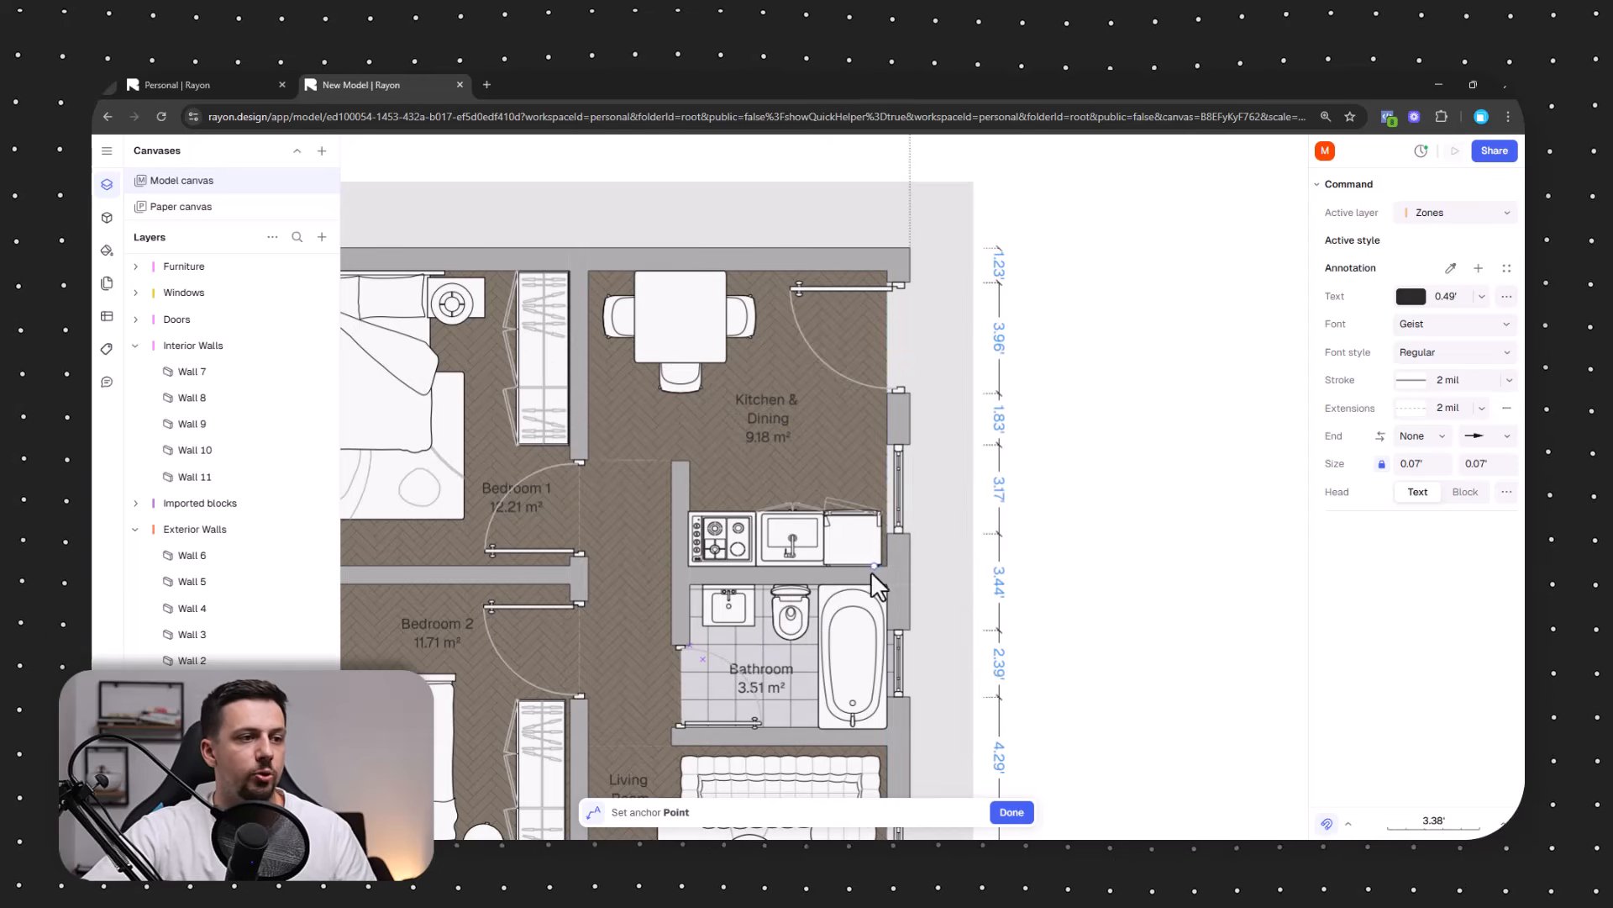
click(874, 550)
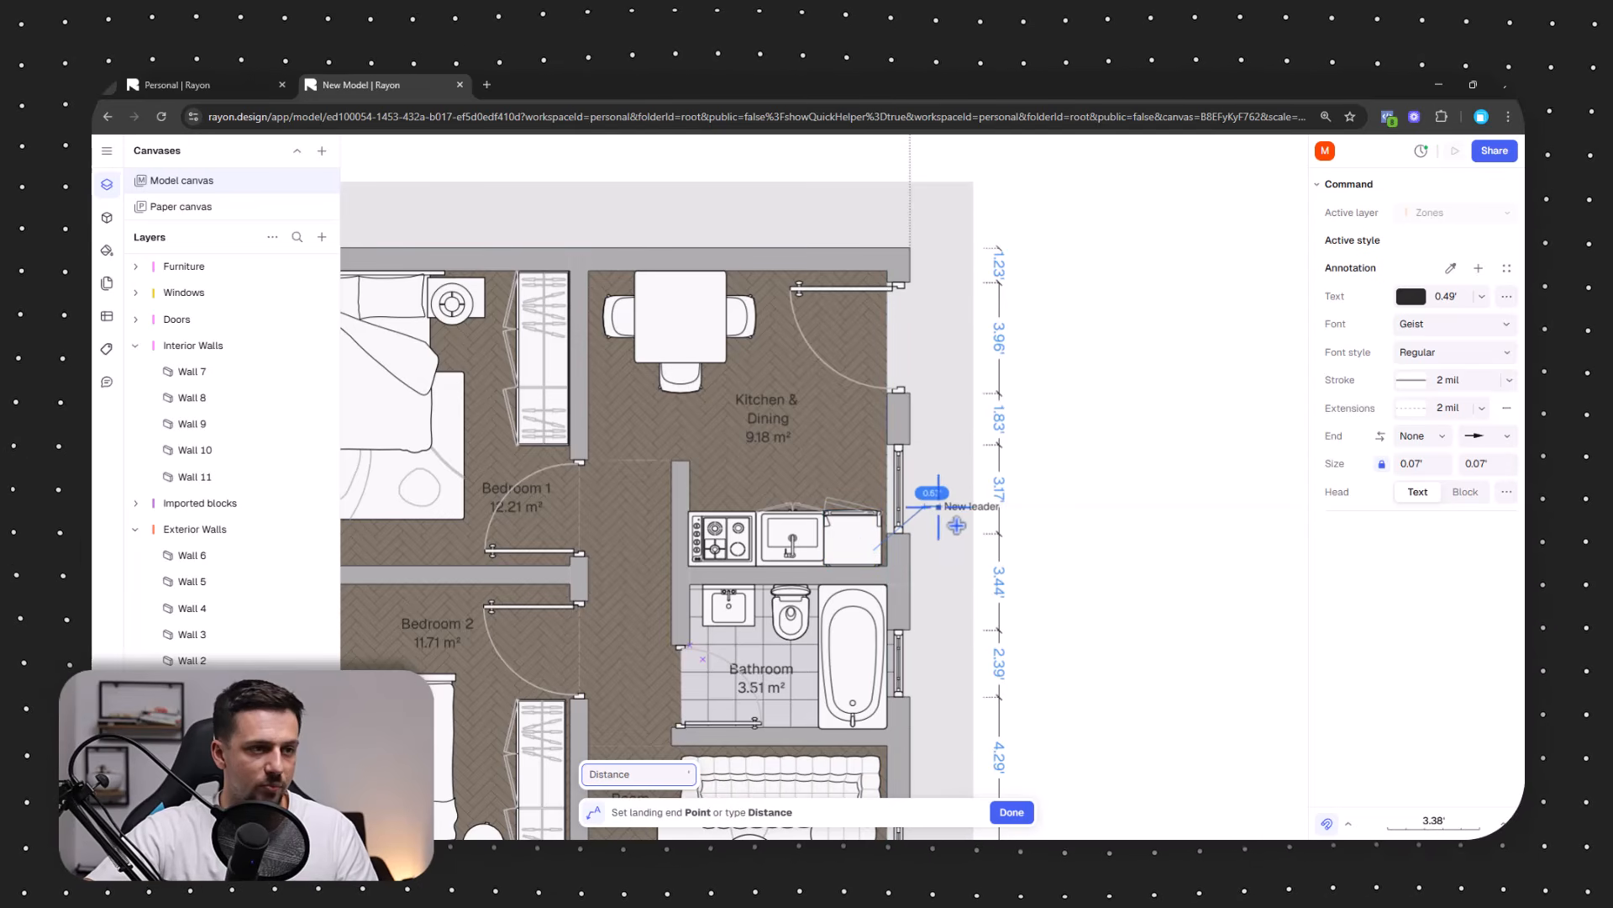
click(931, 505)
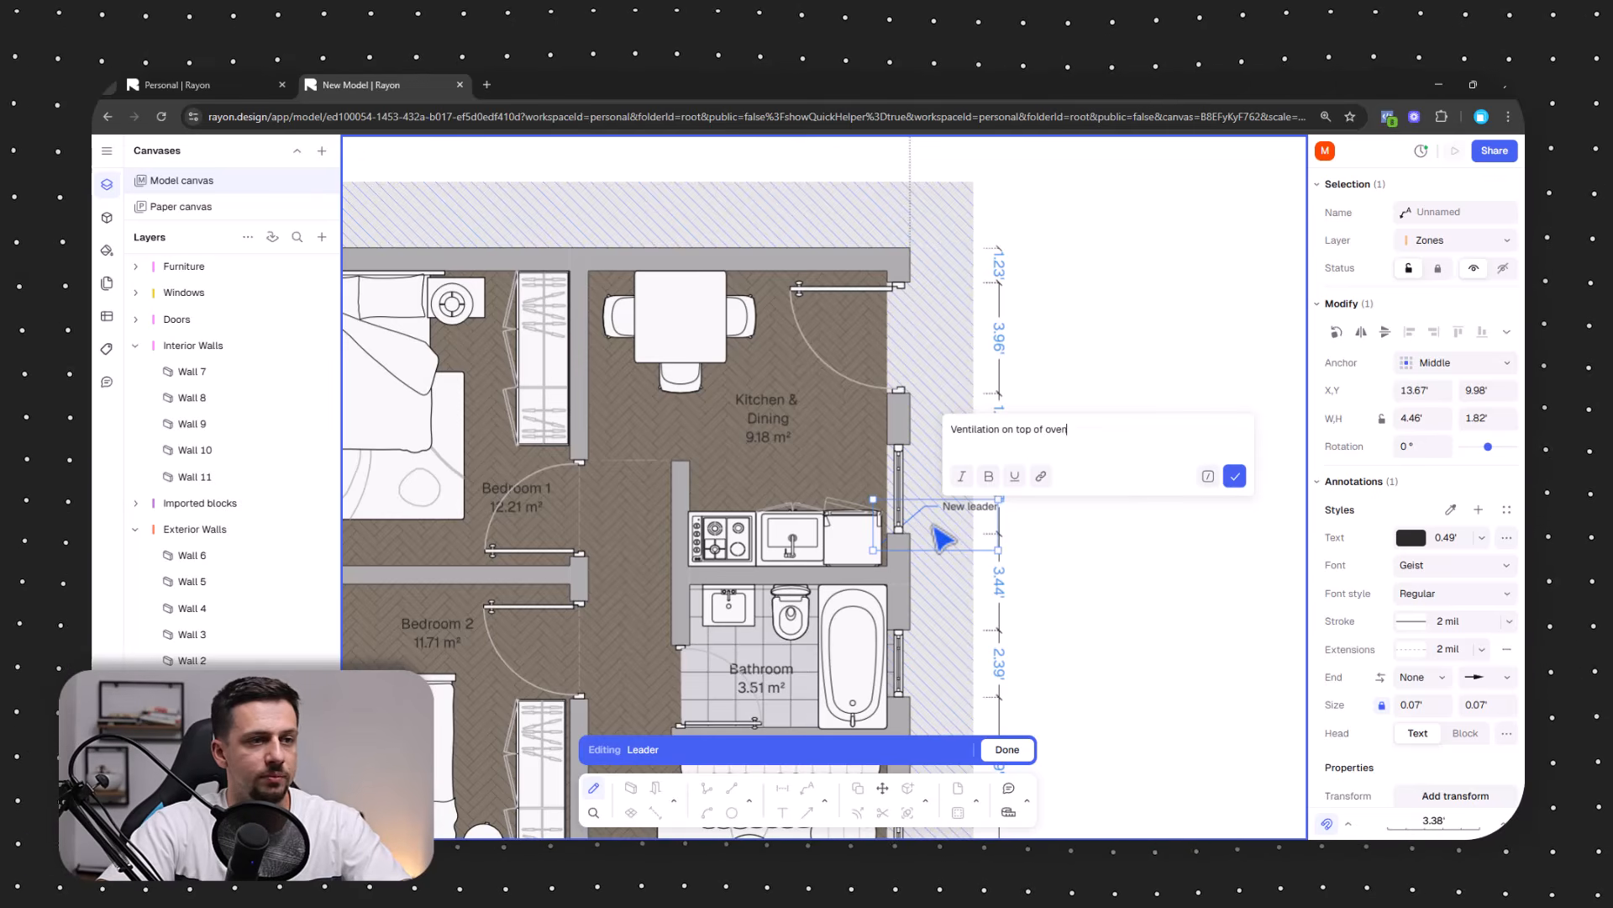
click(1234, 476)
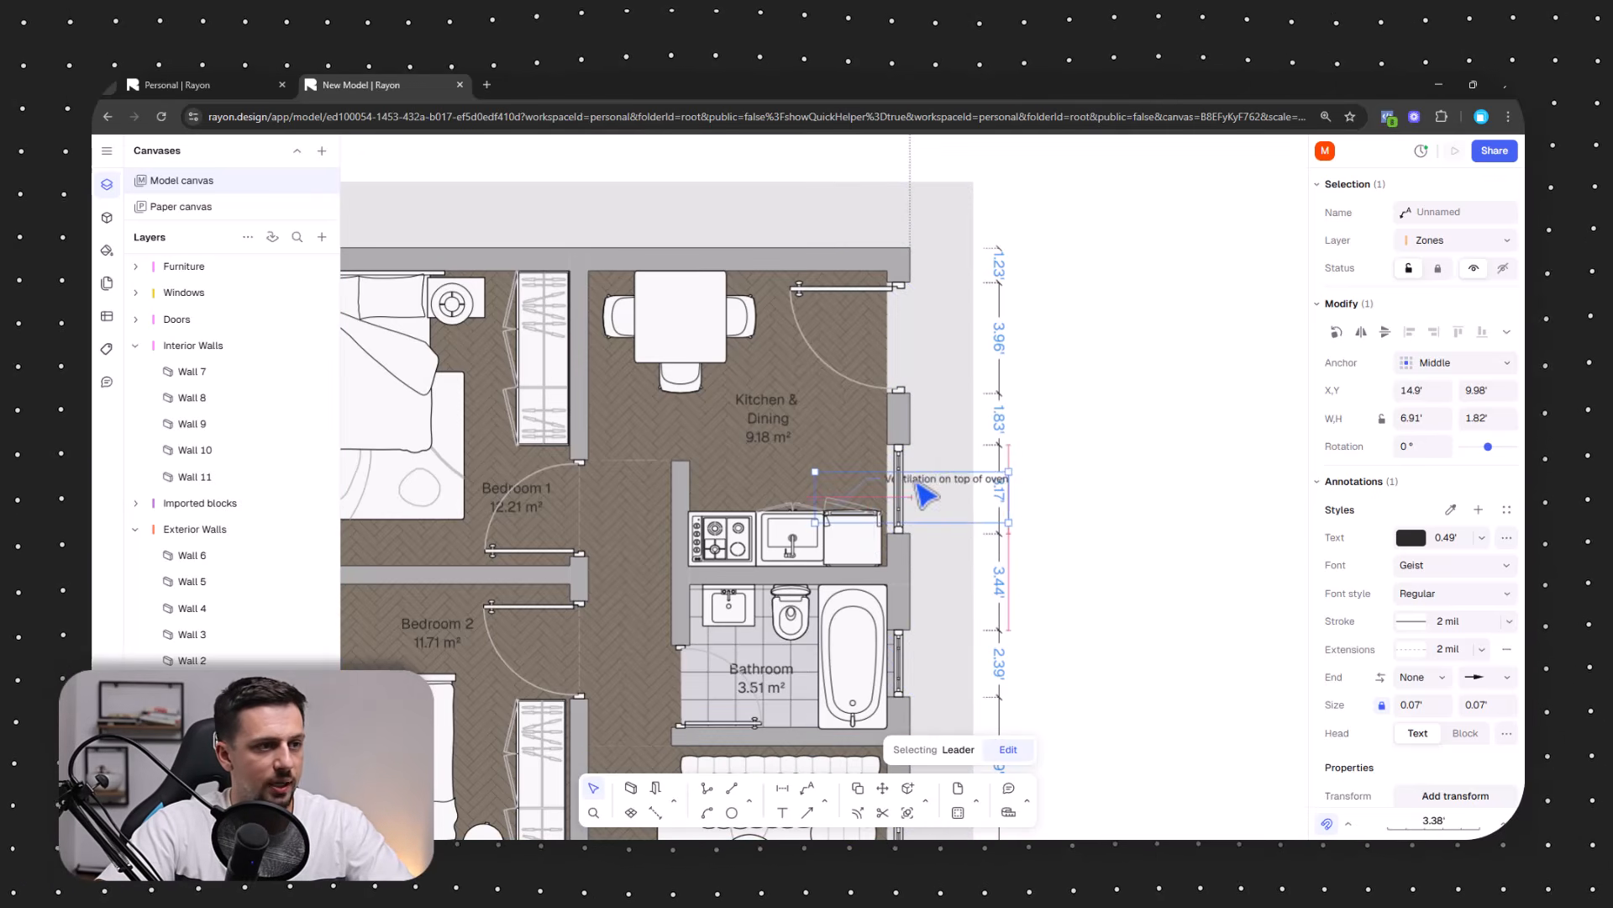
Move the ventilation leader so its arrow points at the stove, and set its text size to 0.67'.
drag(918, 485, 819, 490)
click(1481, 538)
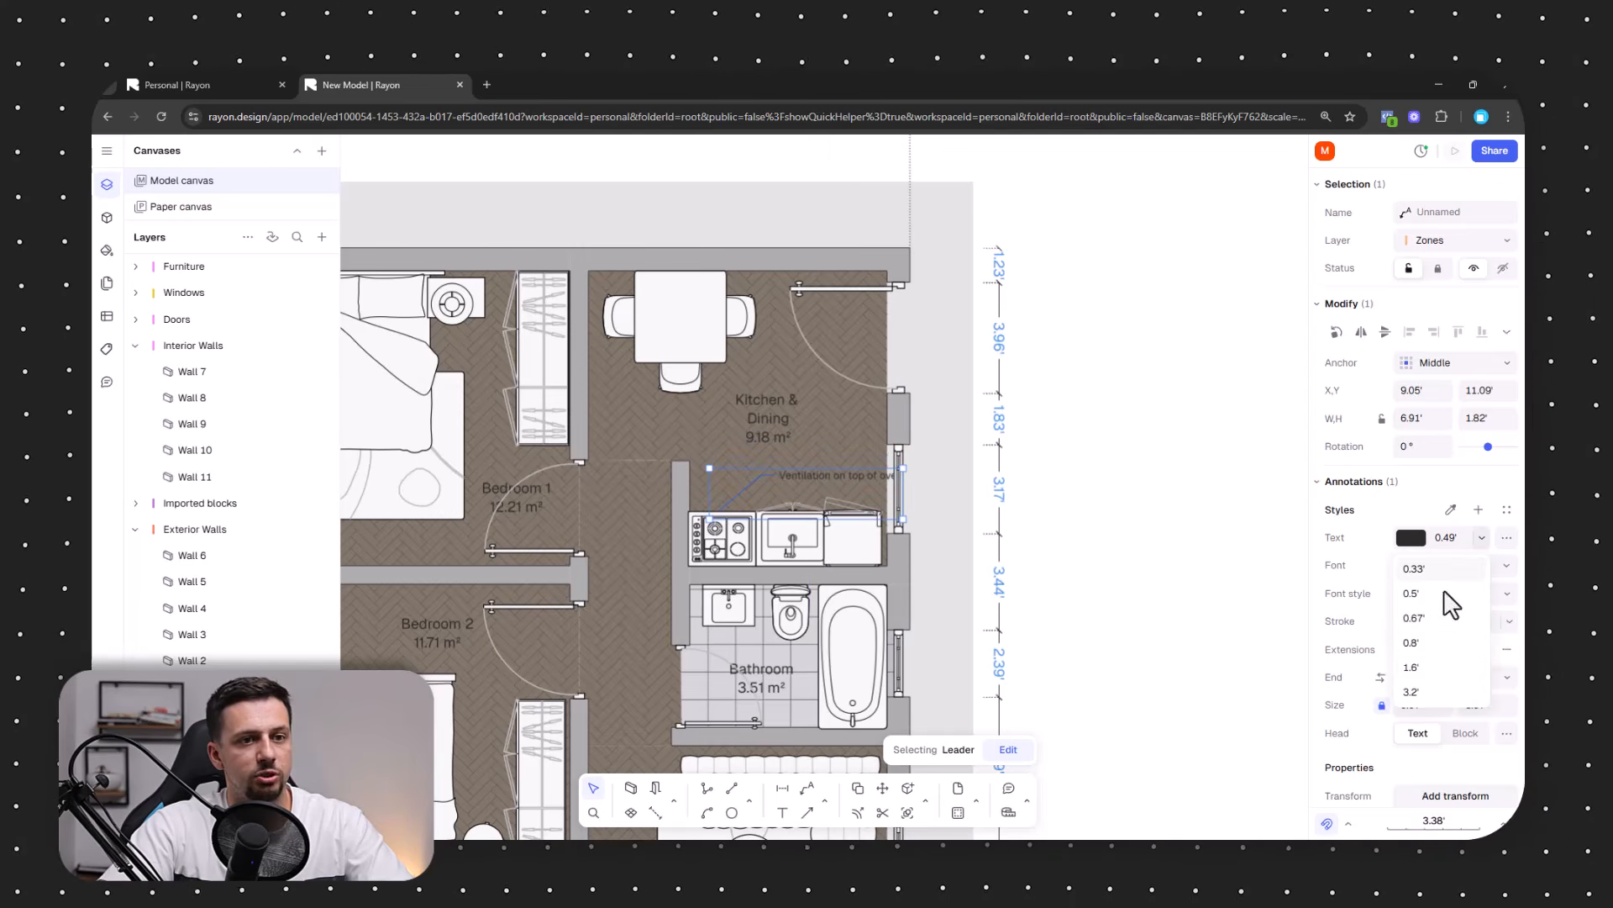
click(1440, 666)
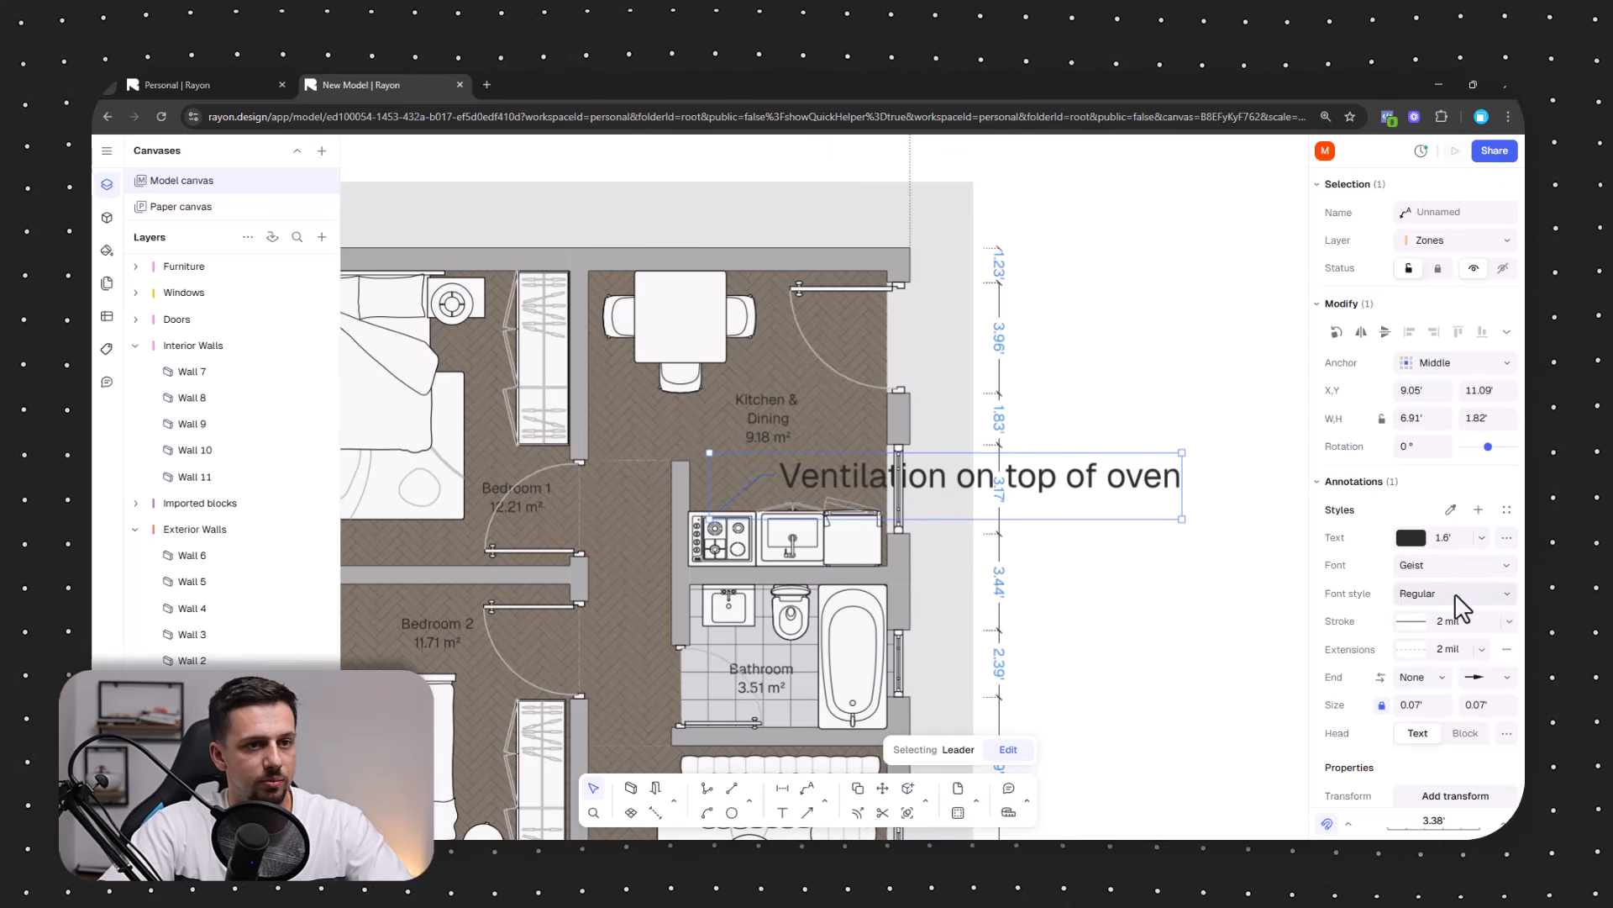
click(1481, 538)
click(1440, 637)
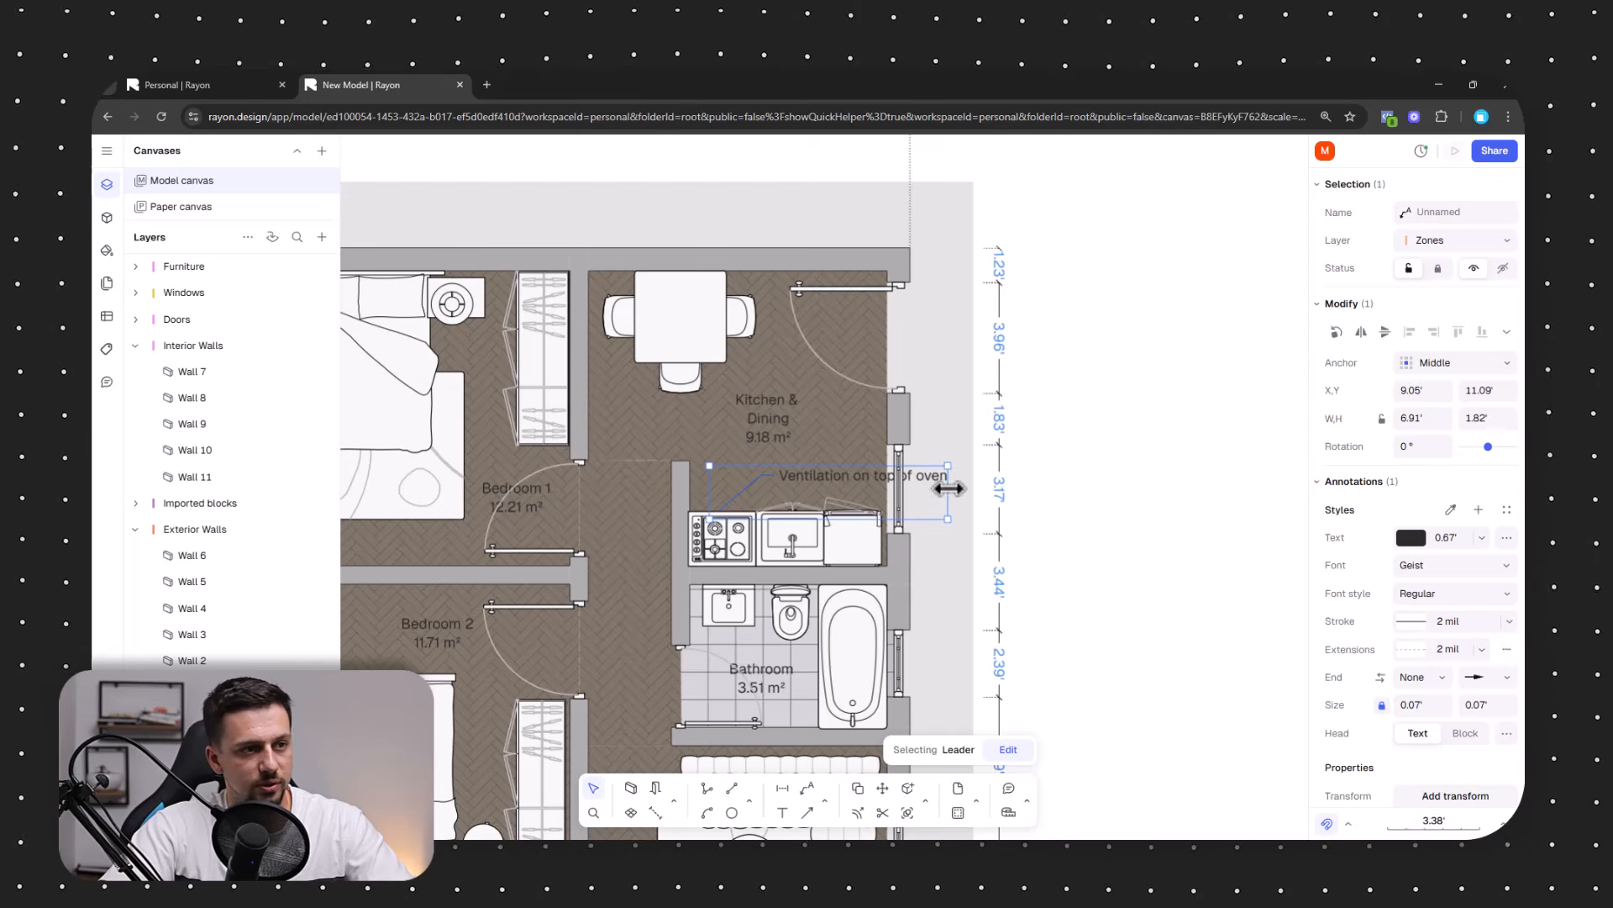
Shift the leader text closer to the stove and break it into two lines before "top of oven".
drag(944, 479, 857, 492)
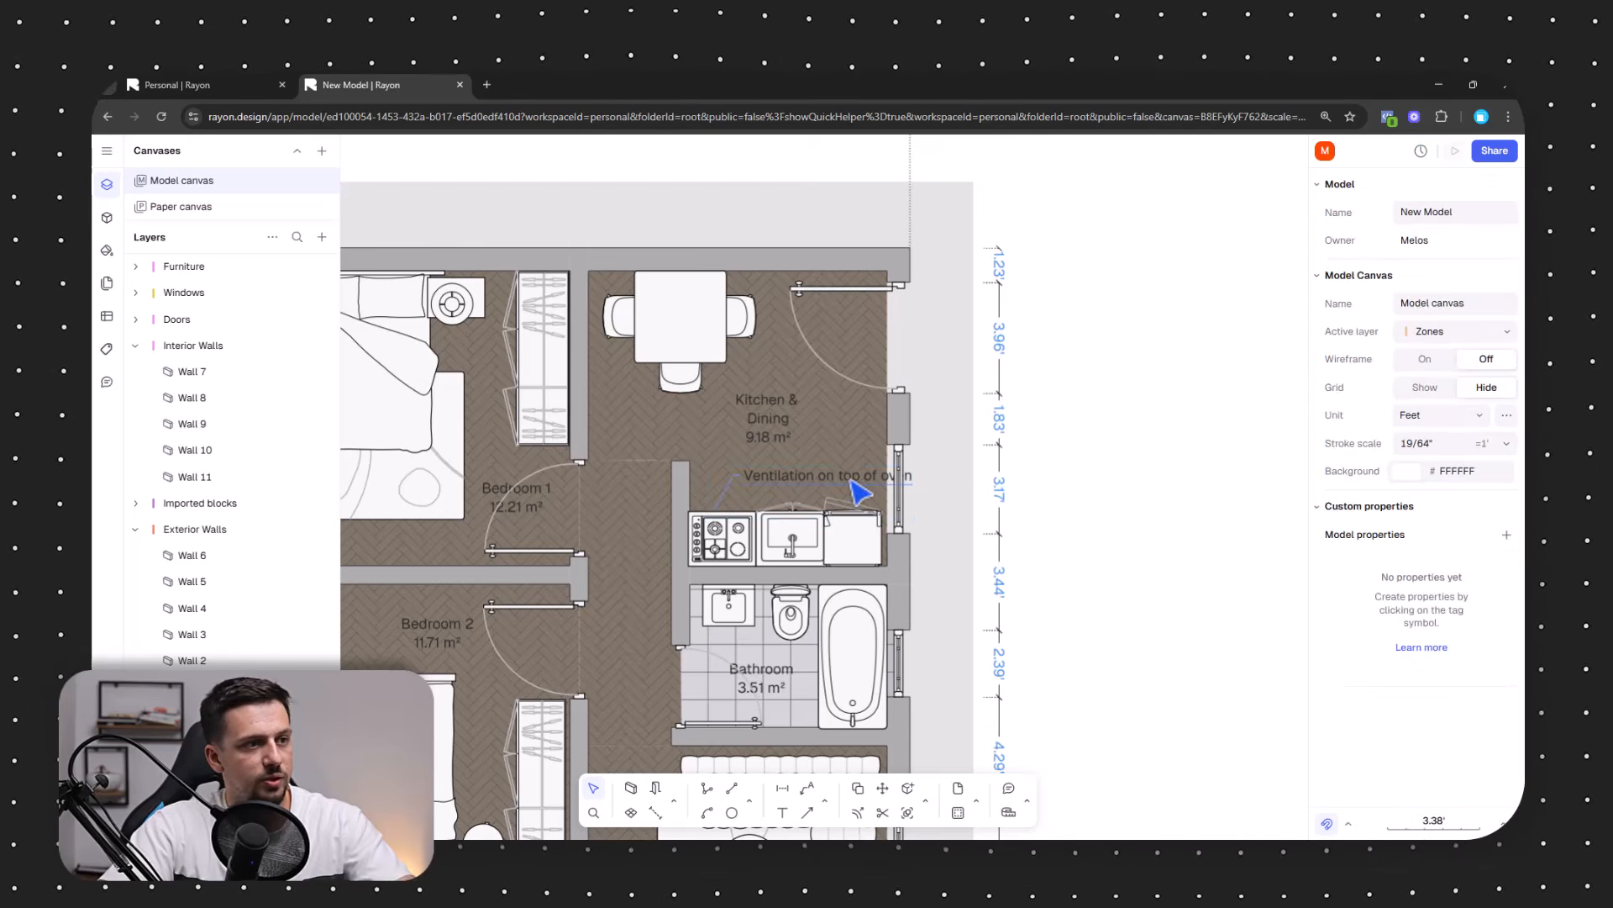
double_click(851, 492)
click(816, 397)
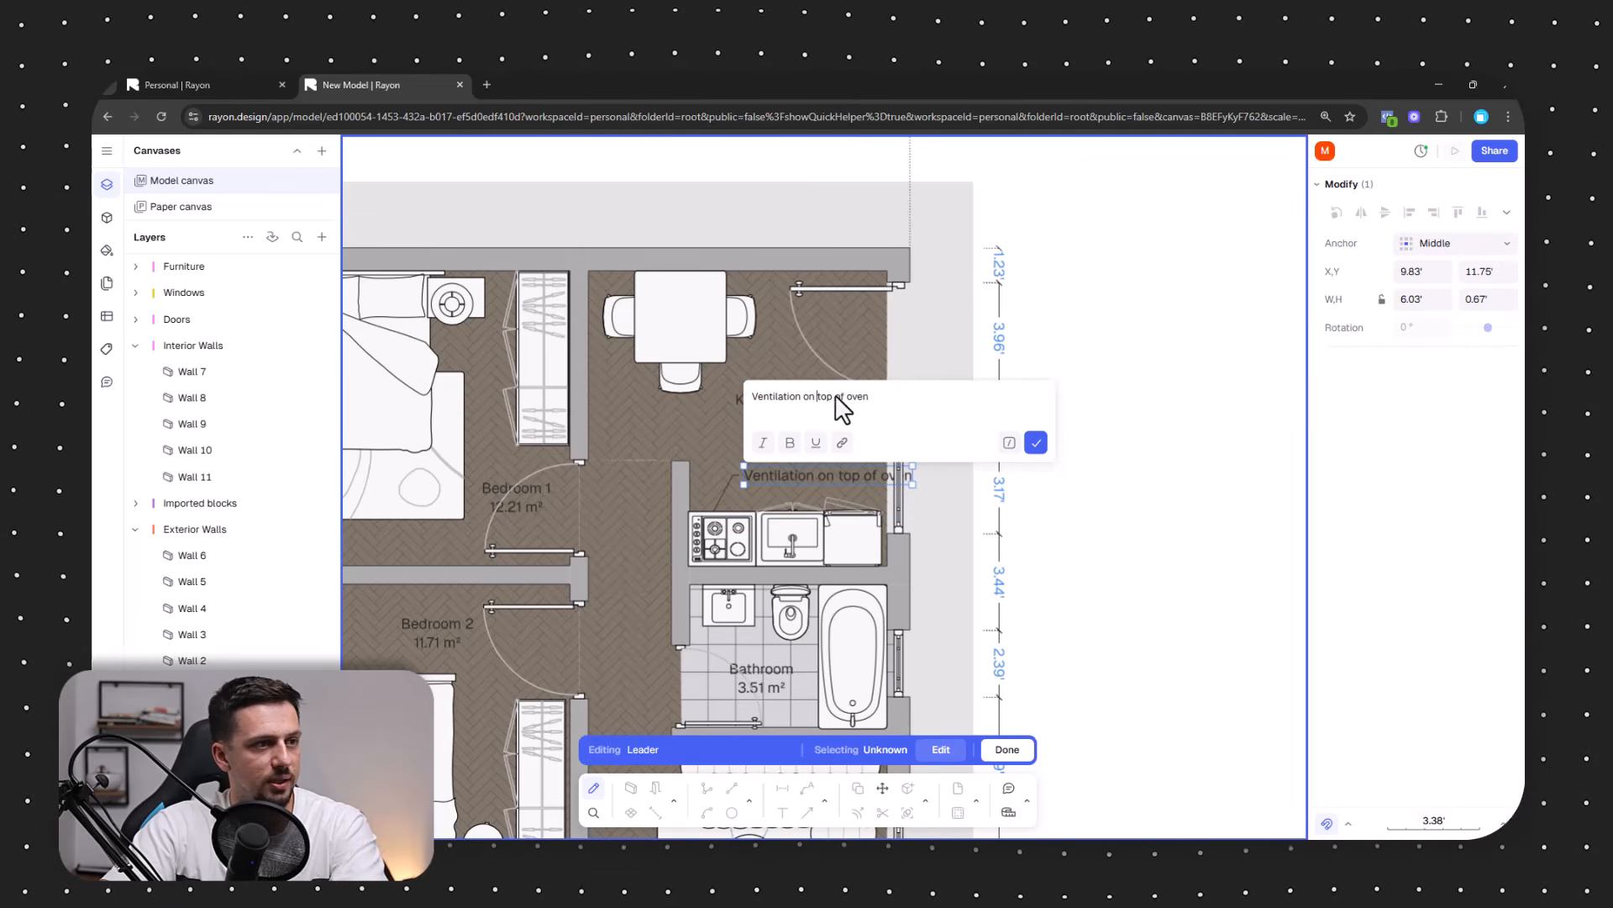
key(Return)
click(1035, 444)
Try red and blue for the ventilation leader's text and settle on a dark red.
click(1403, 538)
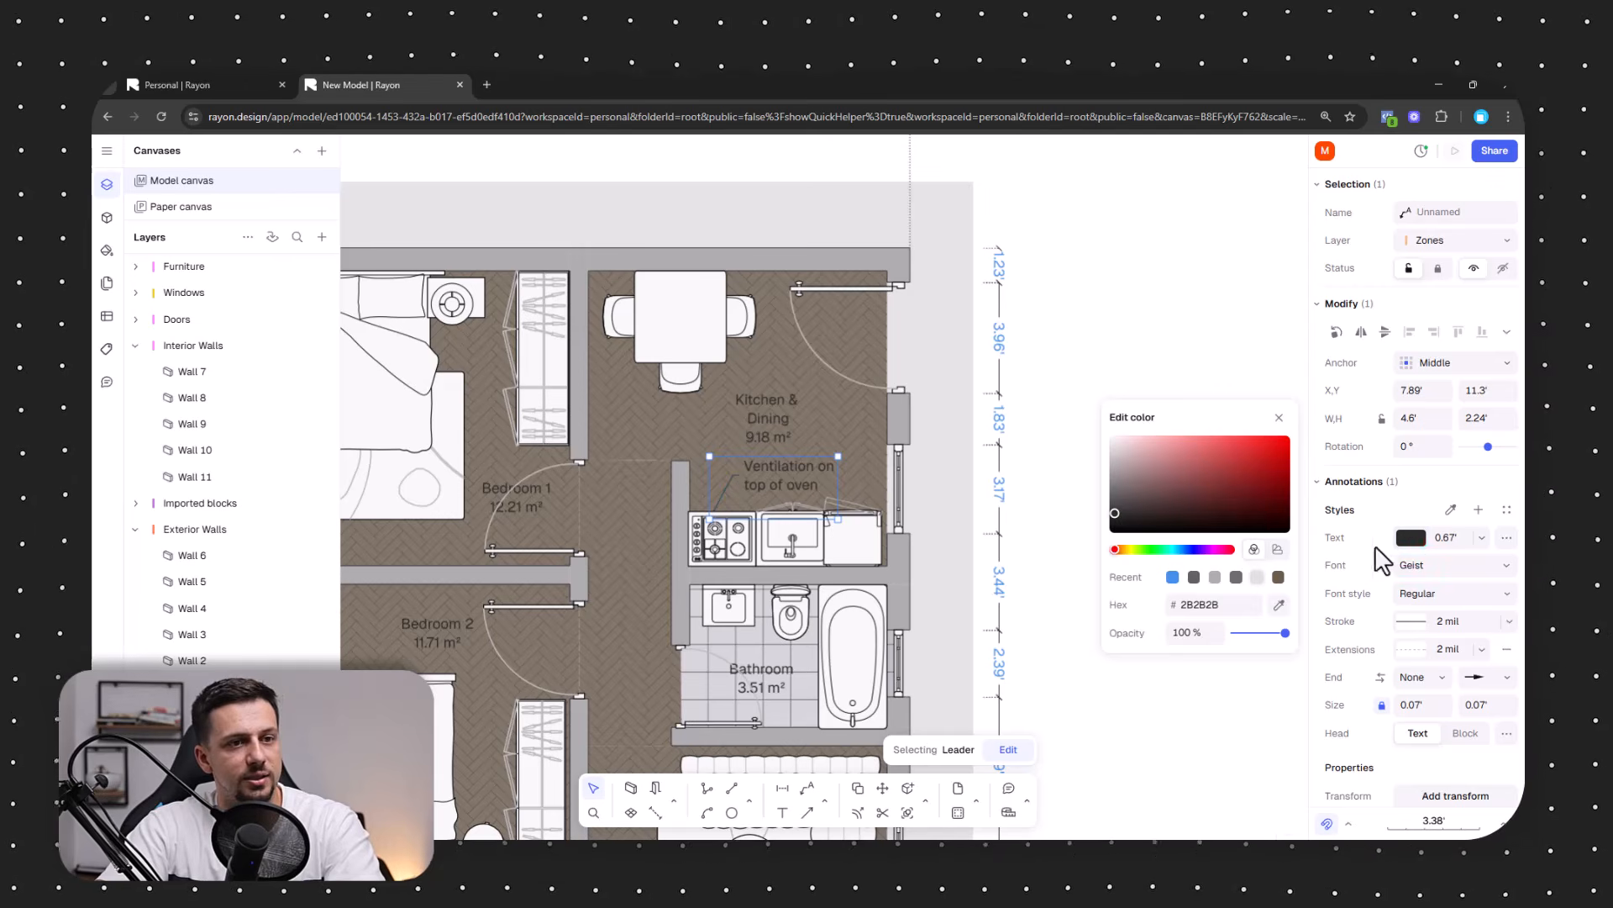
drag(1274, 454, 1278, 477)
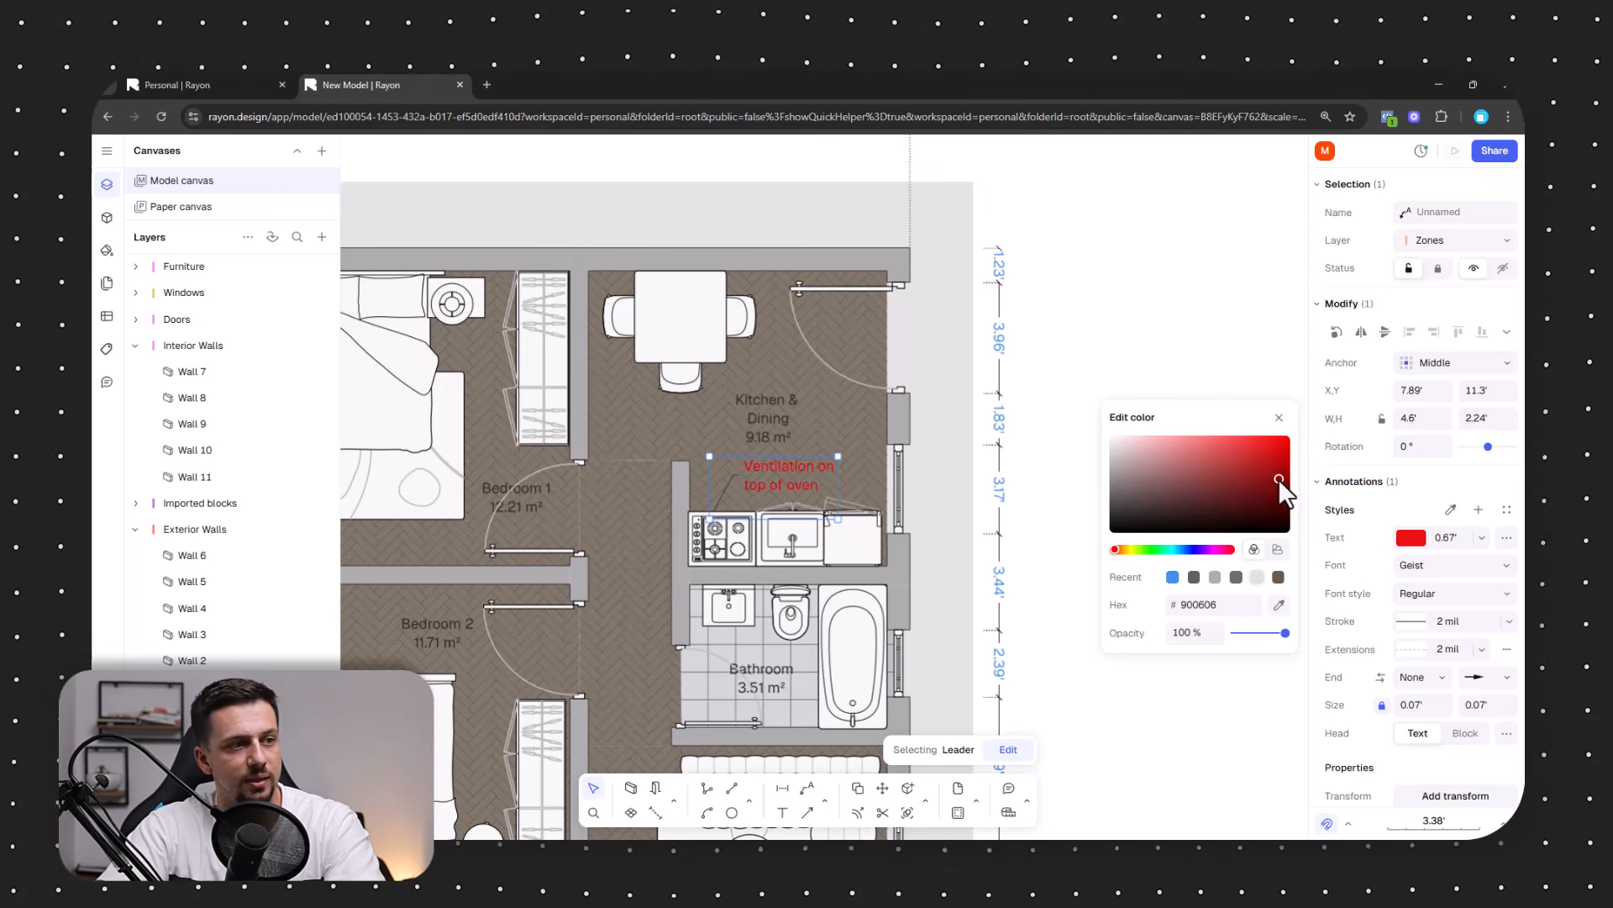
click(1198, 548)
click(1171, 576)
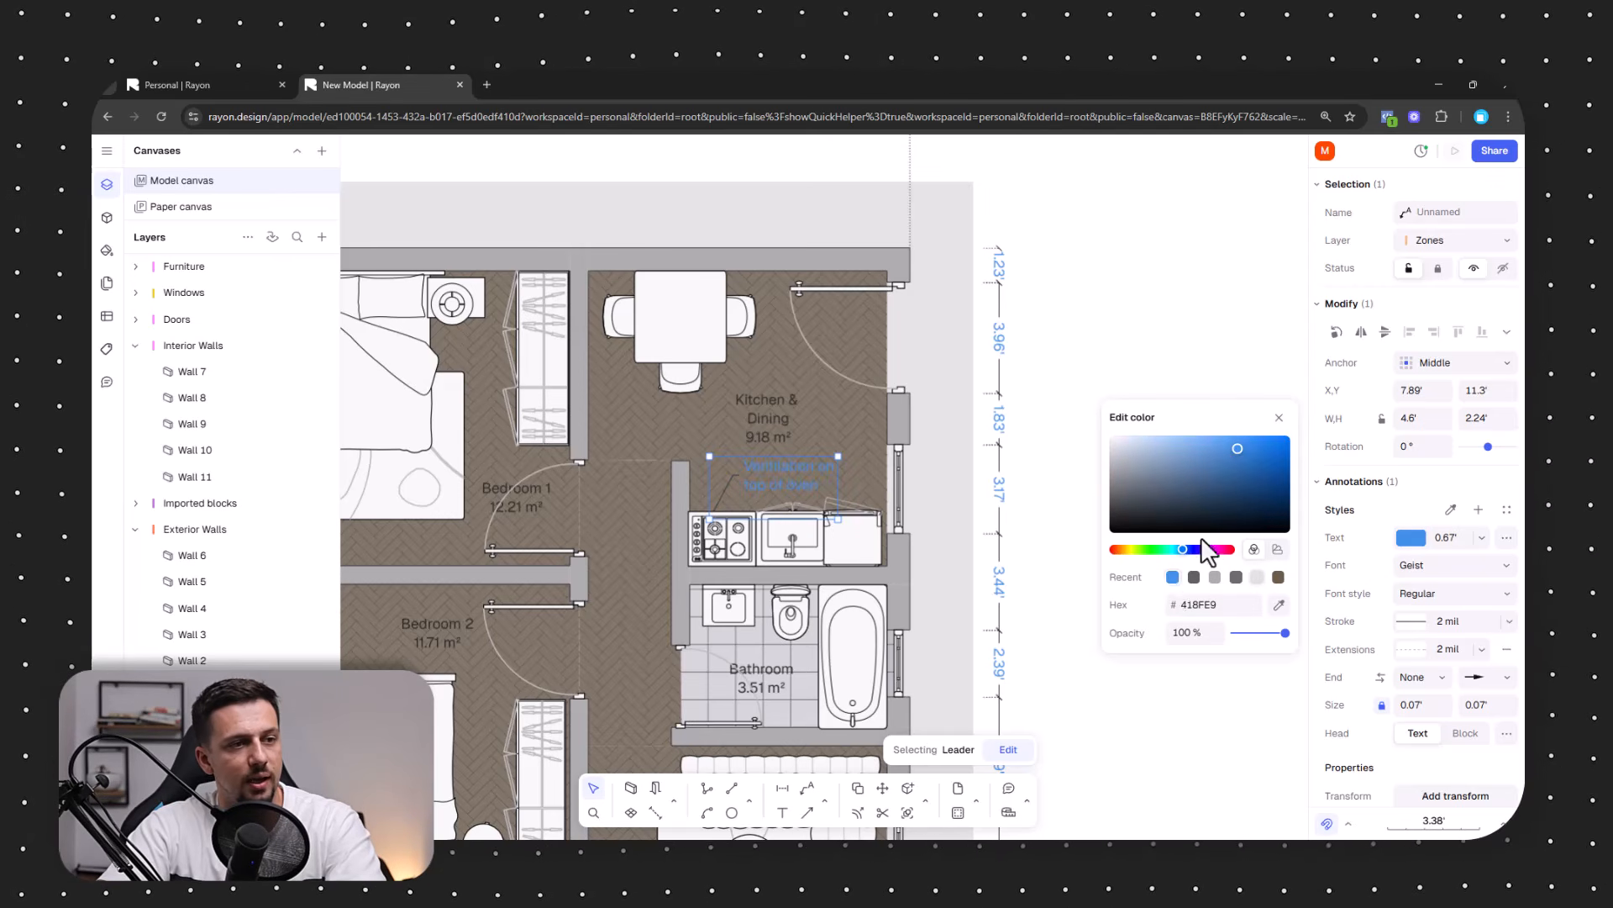
click(1263, 493)
drag(1264, 487, 1269, 472)
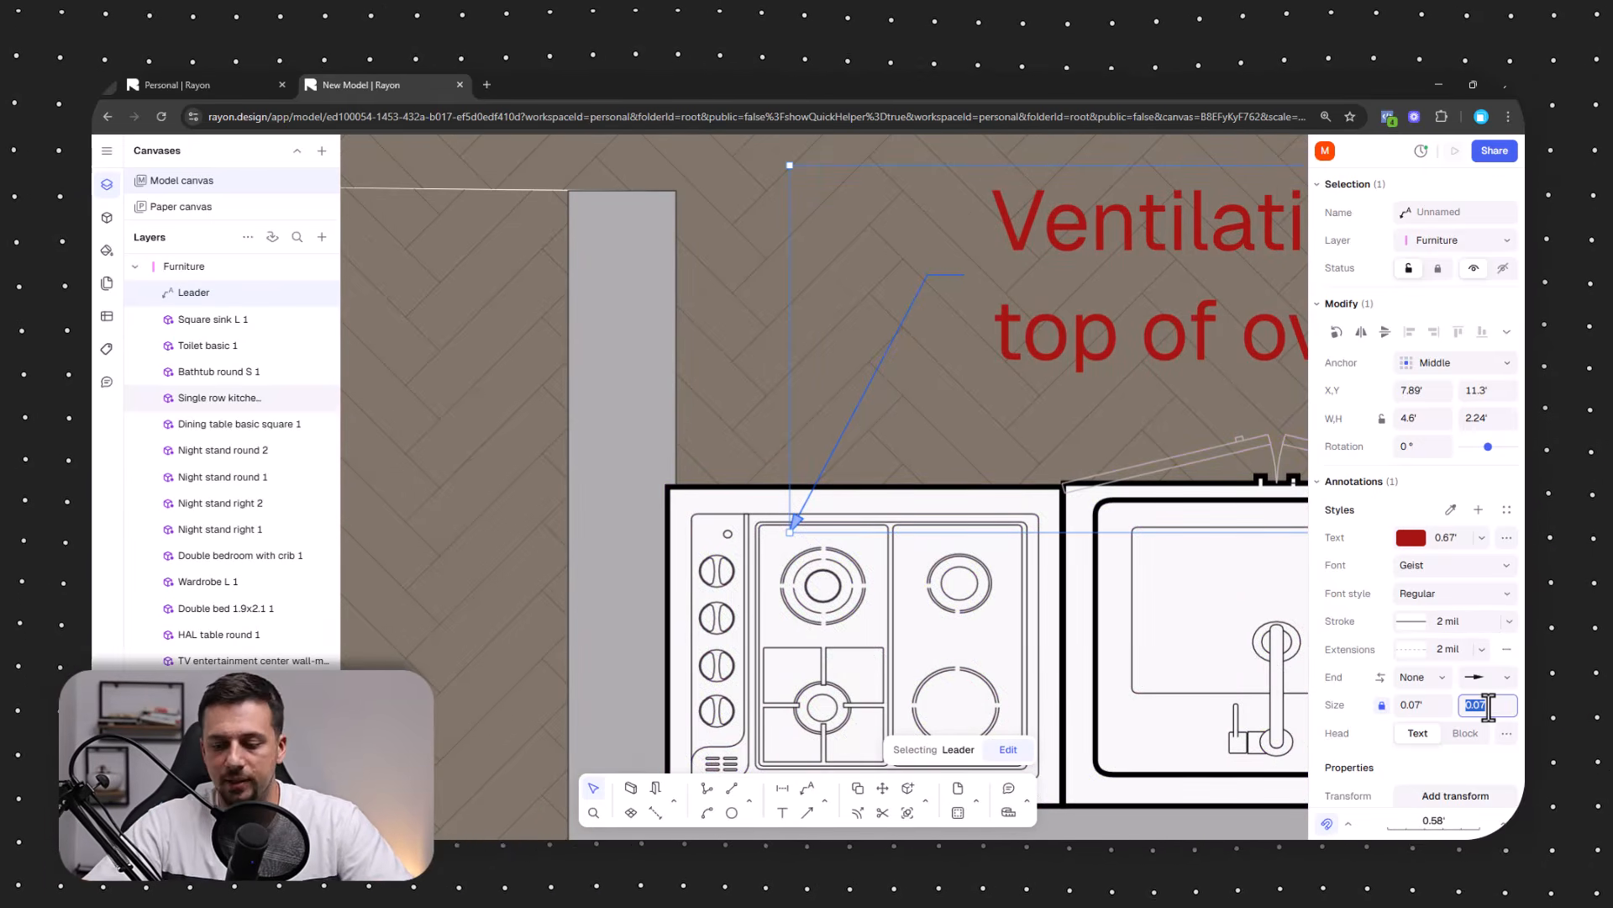
Try arrowhead sizes of 2' and 0.6' for the ventilation leader and settle on 0.2'.
key(Return)
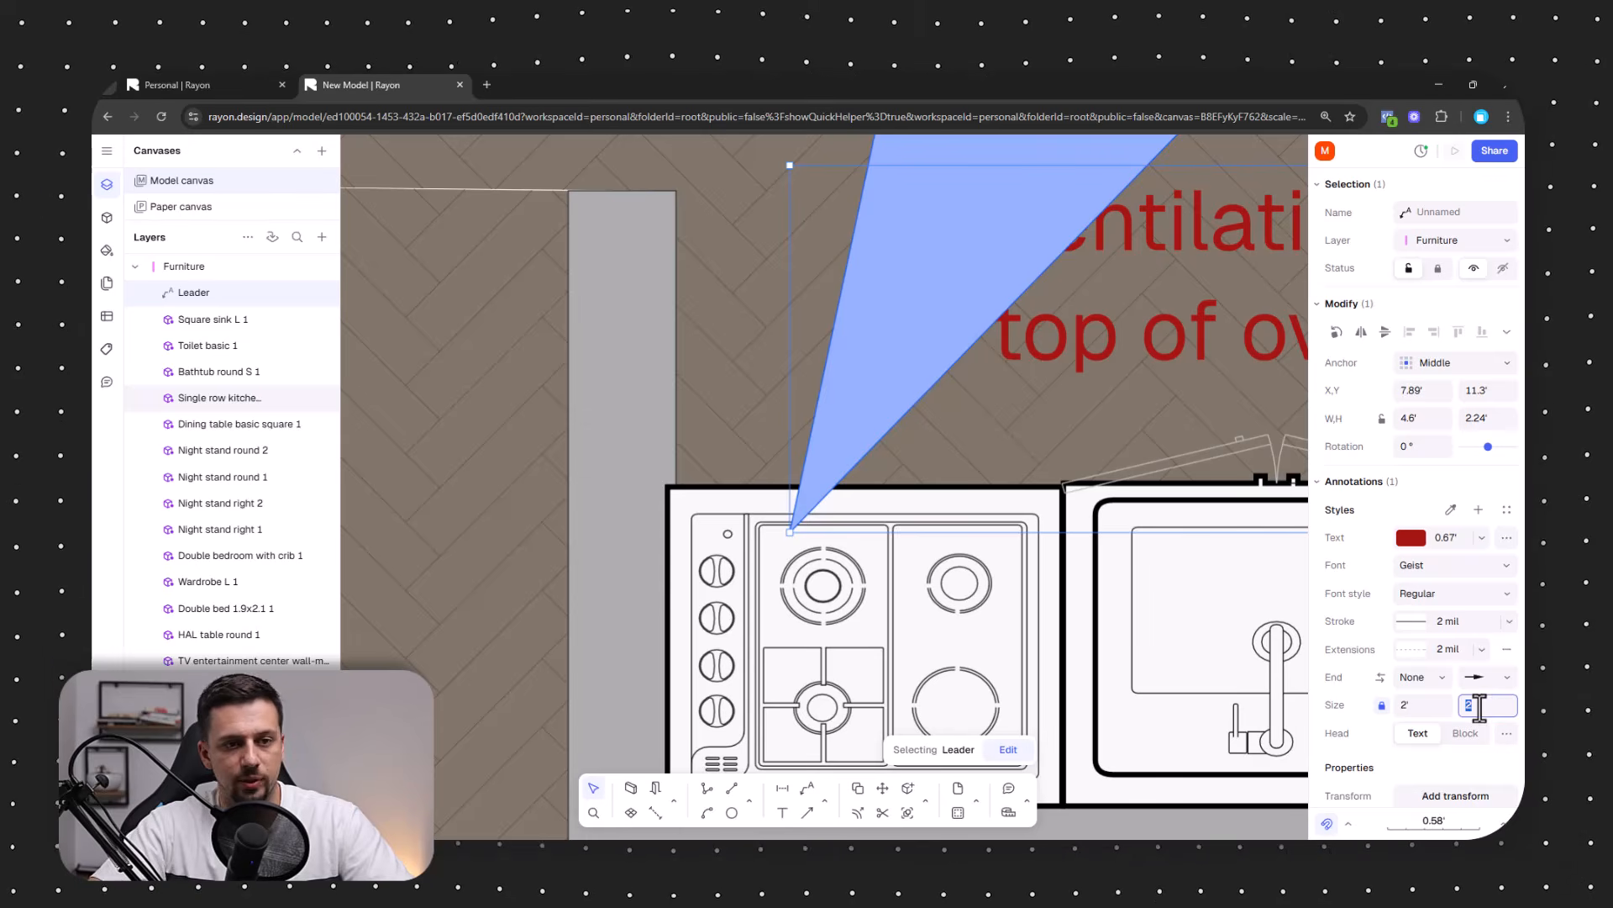
text(0.6)
key(Return)
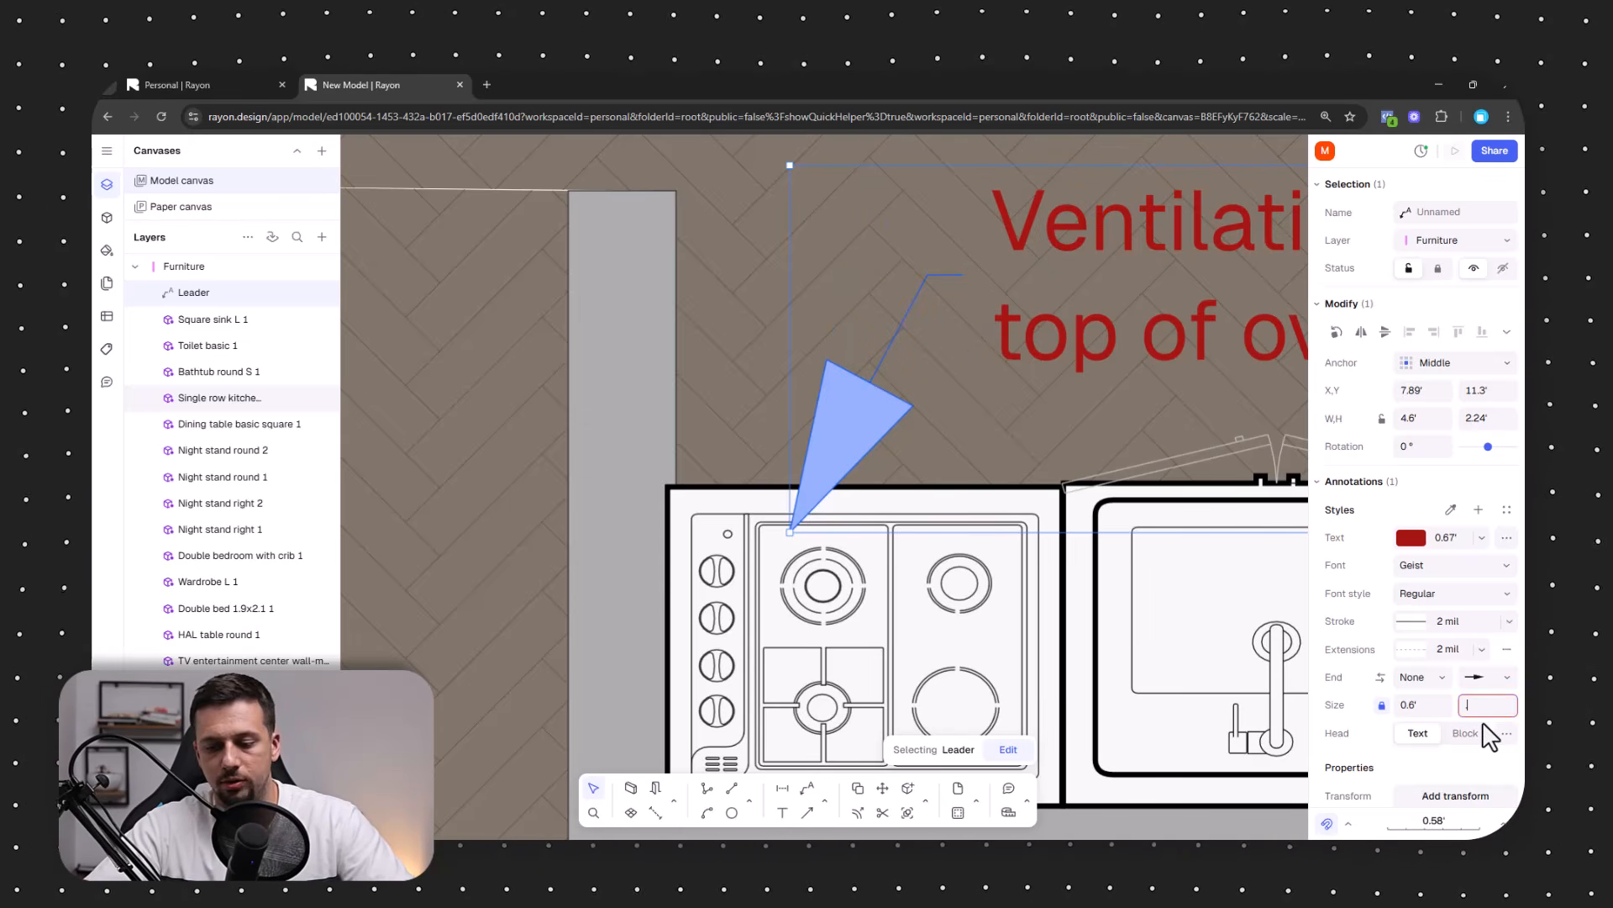
text(0.2)
key(Return)
Set the ventilation leader's stroke color to bright red, EF1818, and deselect the leader.
scroll(1446, 643, down, 2)
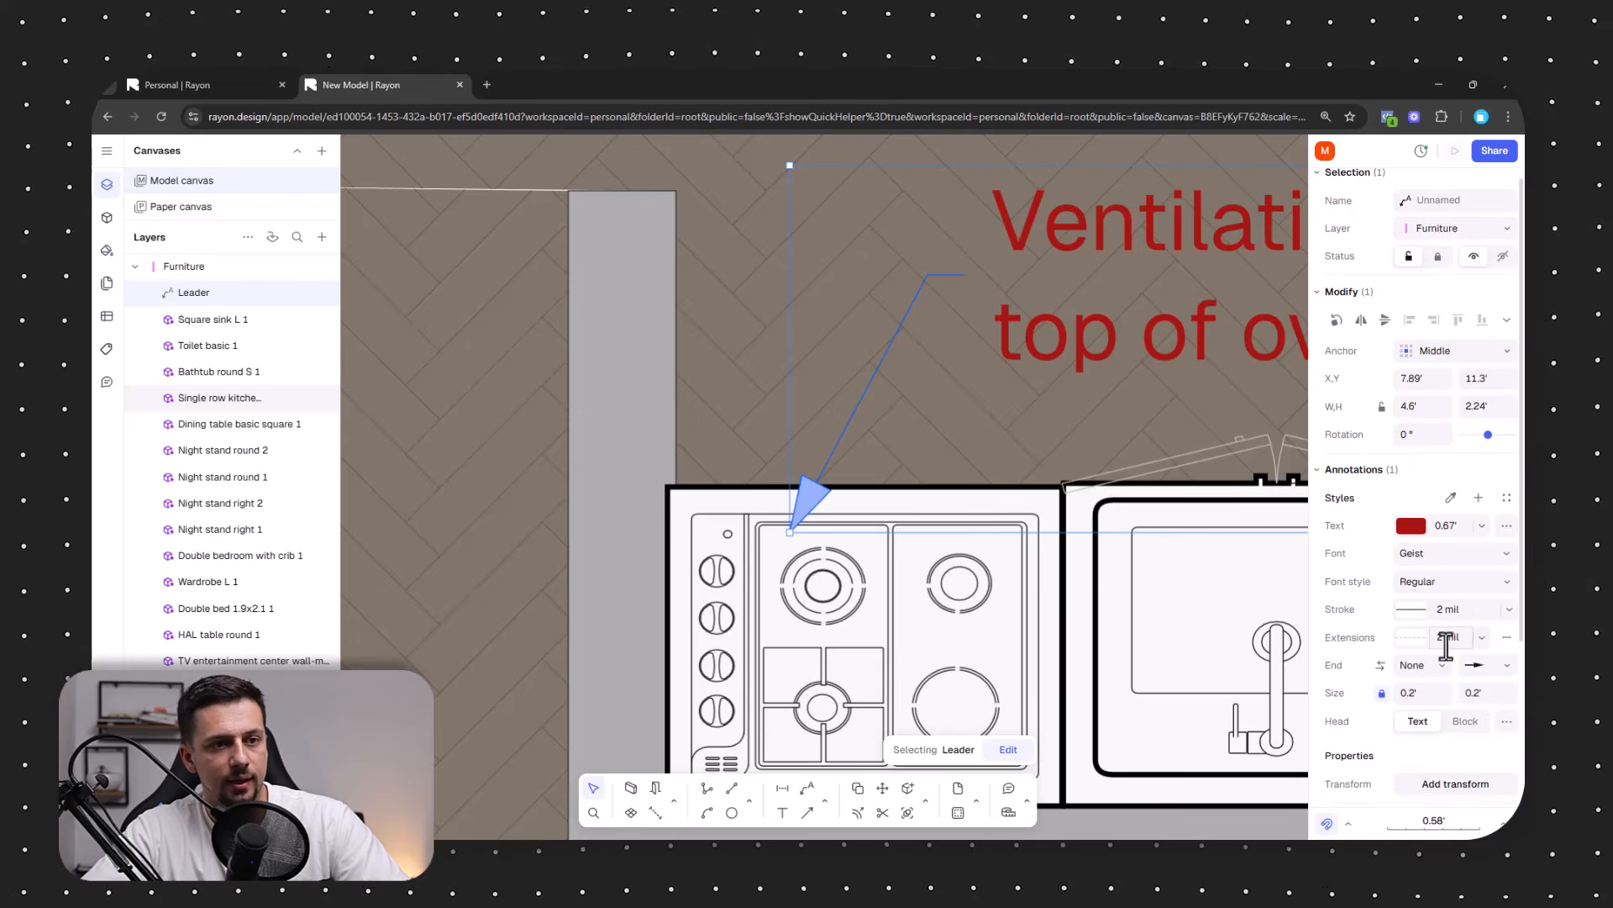
scroll(1453, 647, down, 3)
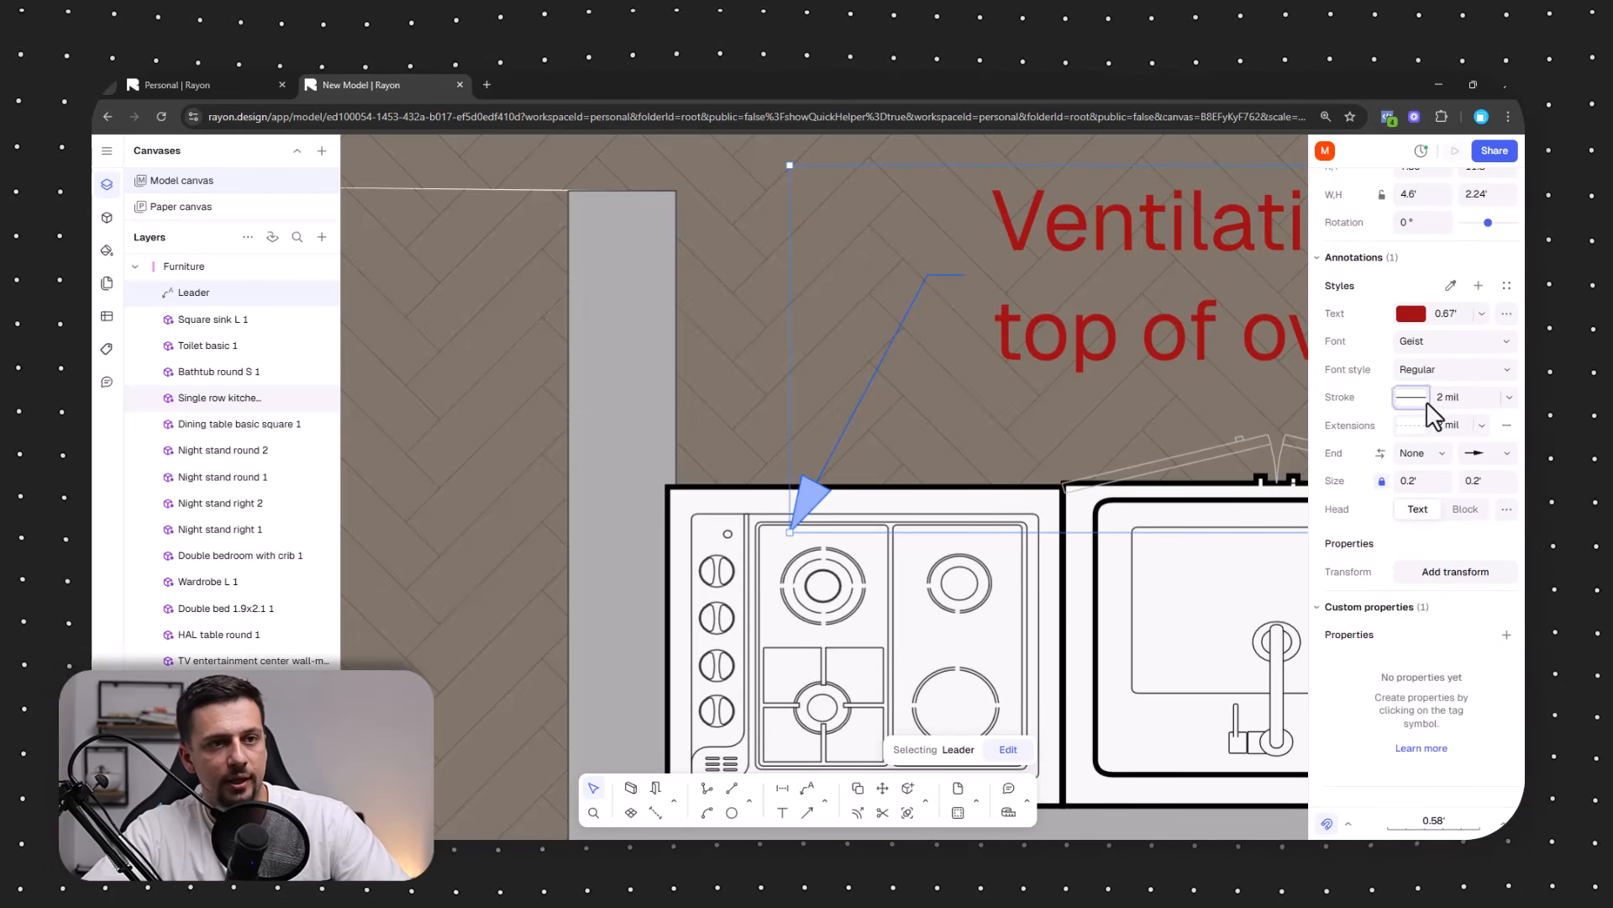
click(1414, 397)
click(1265, 281)
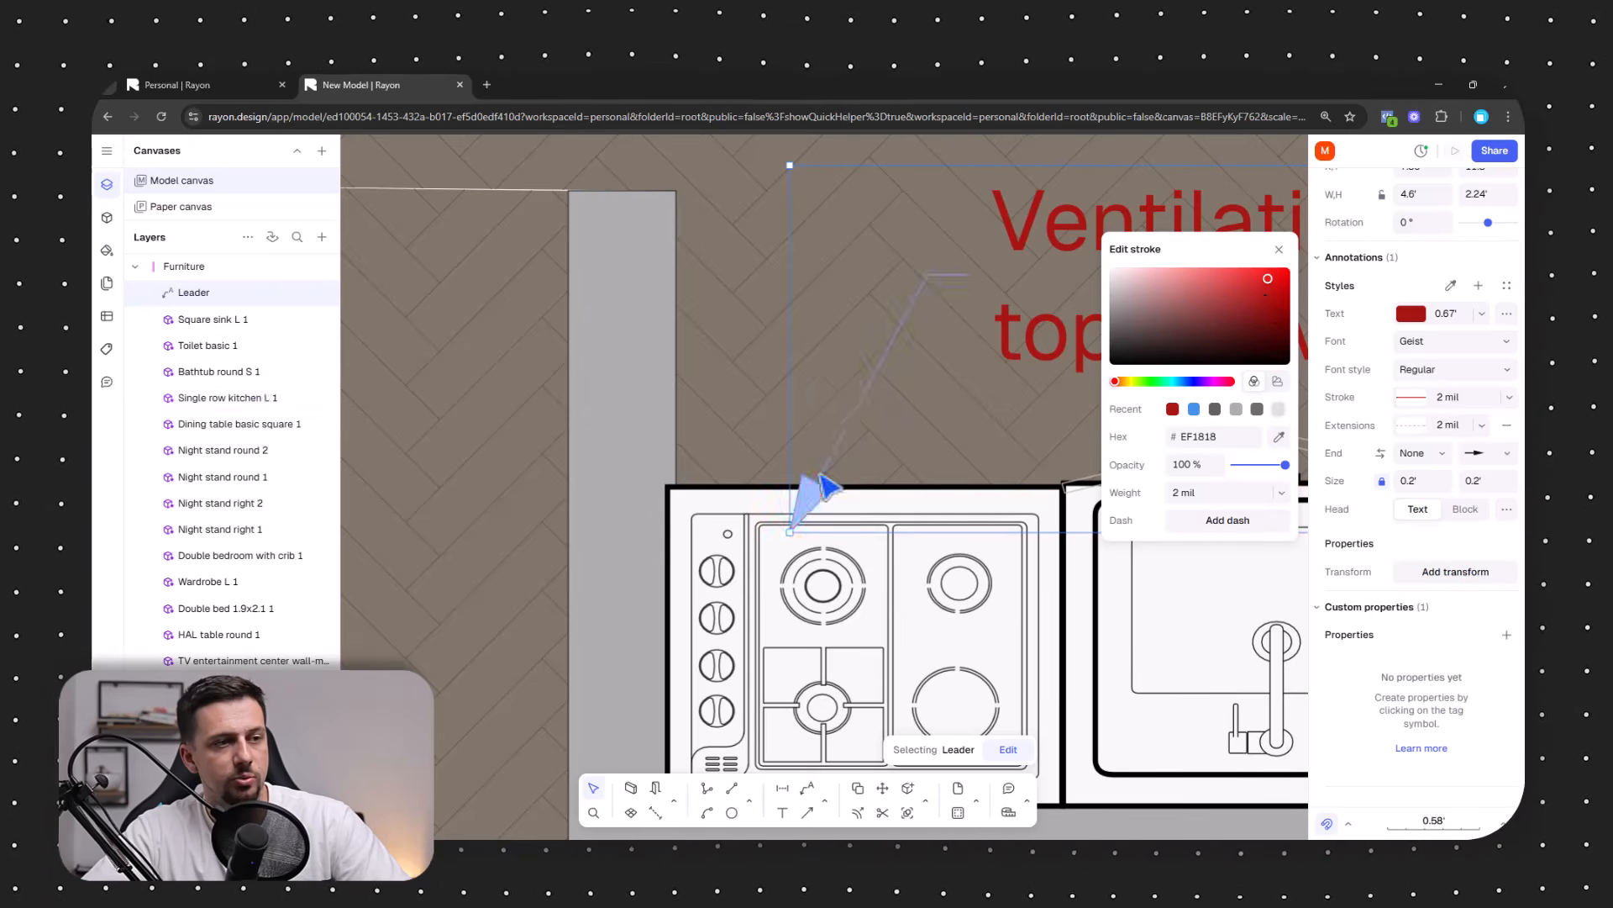
scroll(817, 478, down, 5)
click(901, 608)
middle_drag(901, 607, 743, 594)
click(1205, 516)
Delete the overall width dimension above the floor plan.
scroll(1237, 597, down, 3)
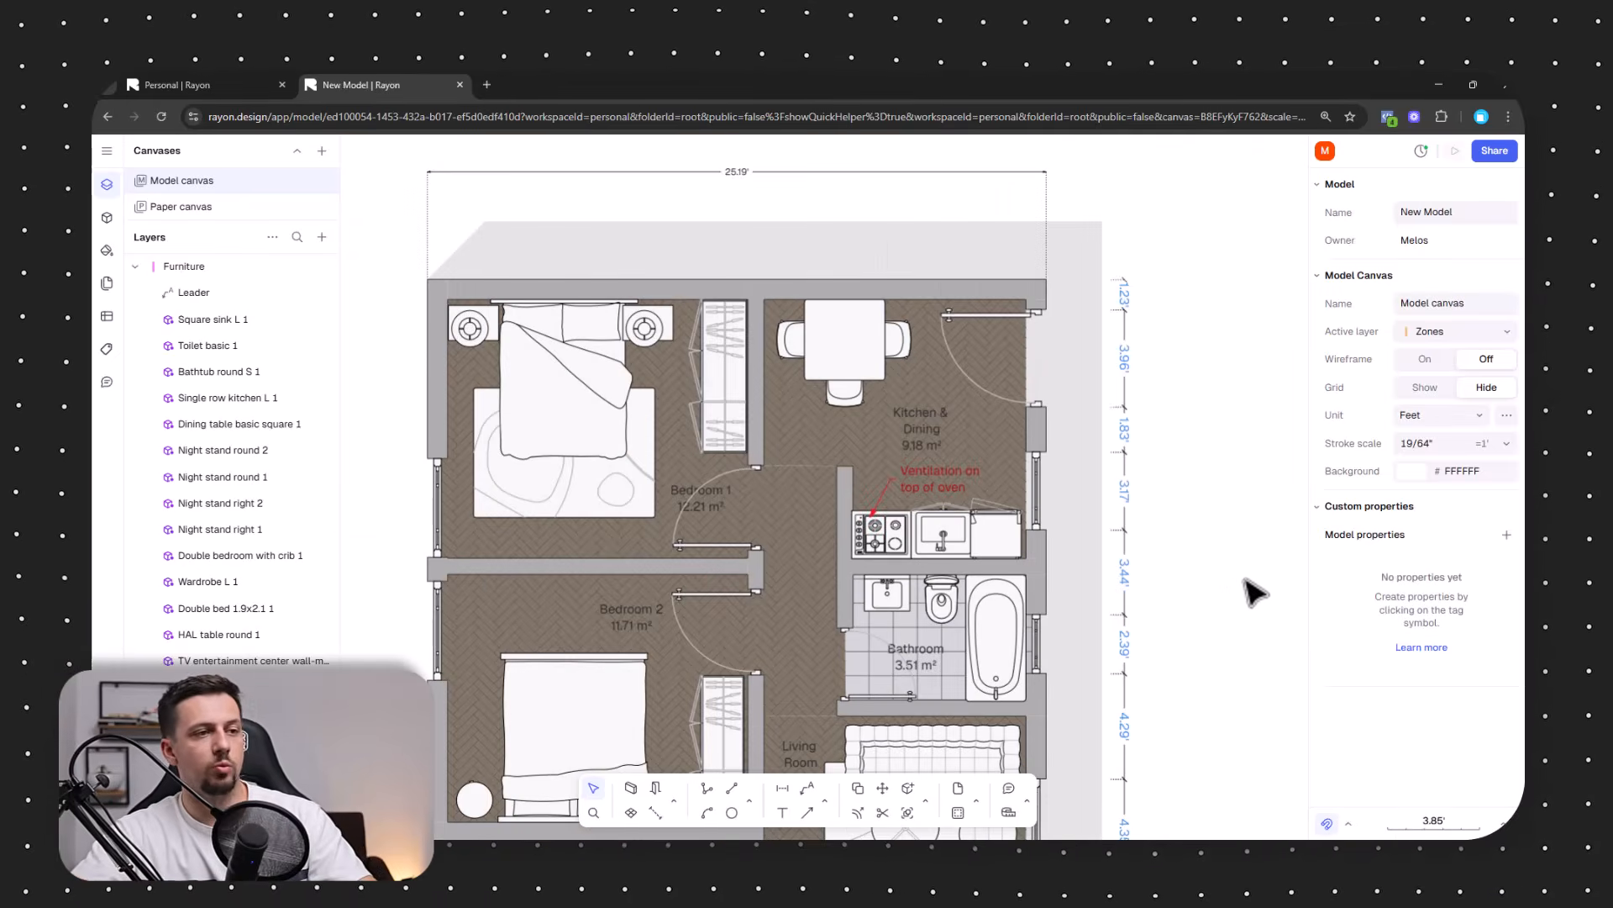
scroll(929, 576, down, 3)
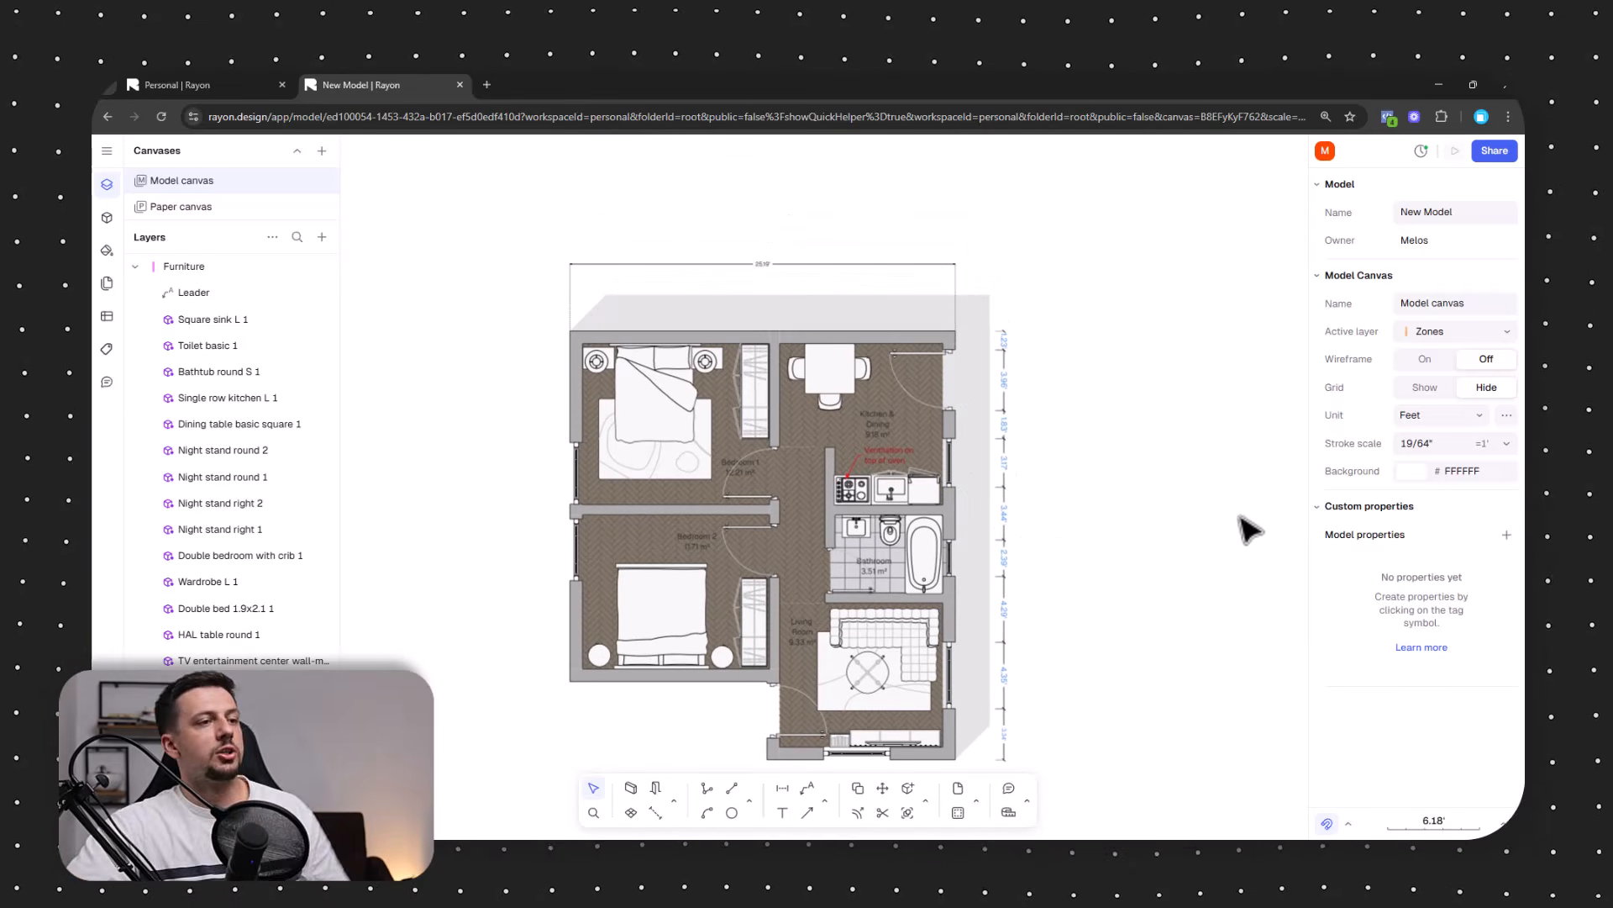
click(760, 266)
key(Delete)
middle_drag(1097, 598, 1102, 586)
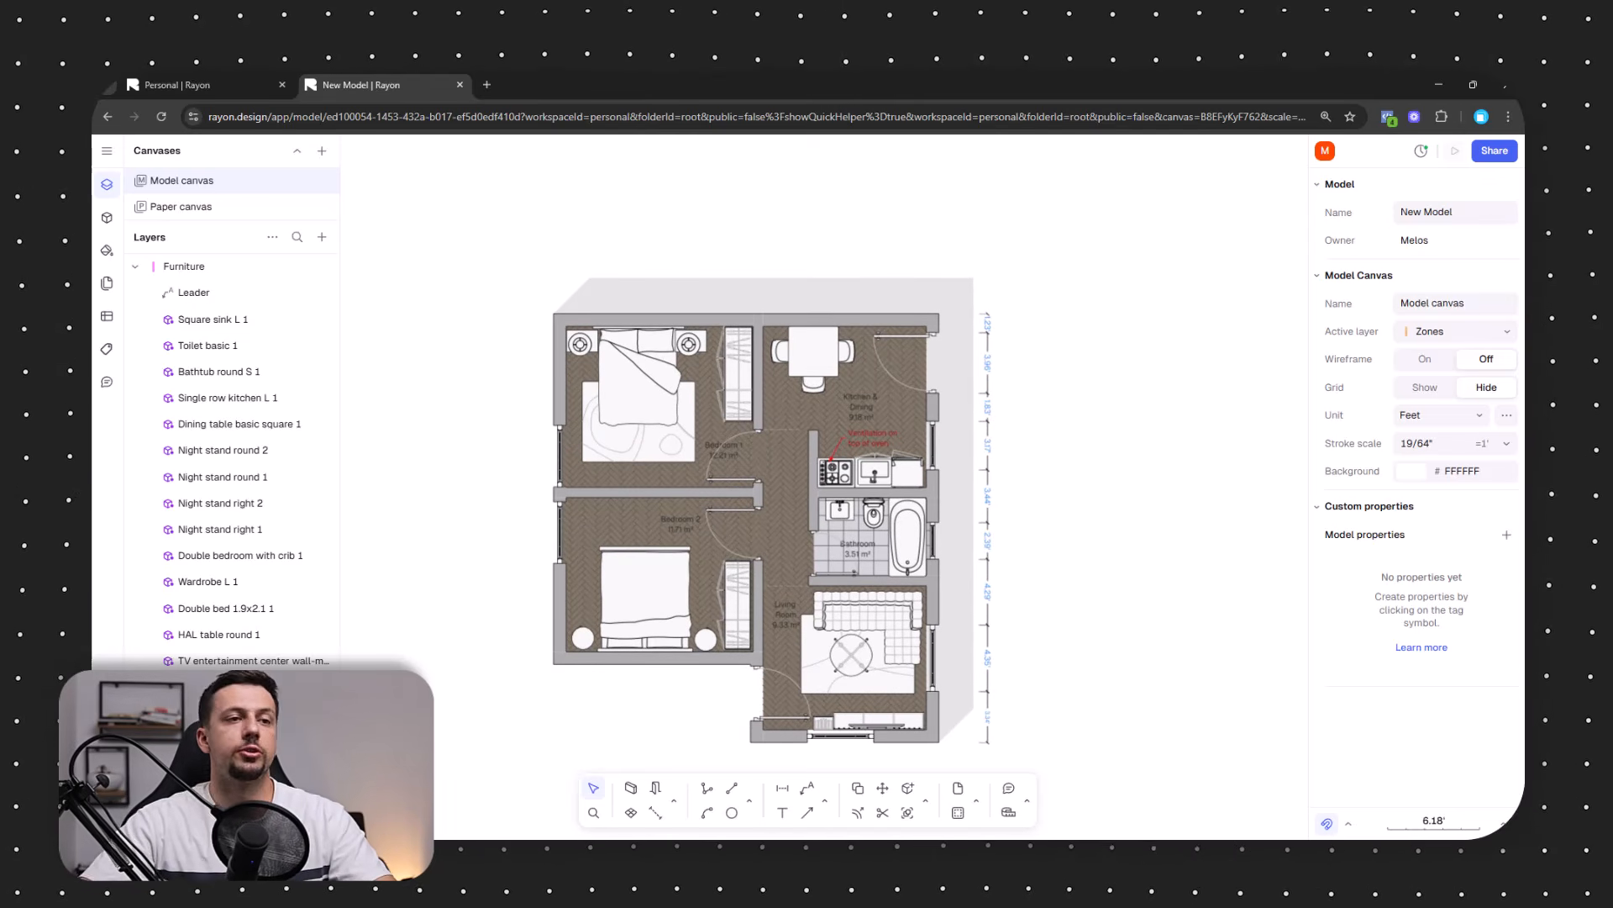
middle_drag(1084, 719, 1060, 671)
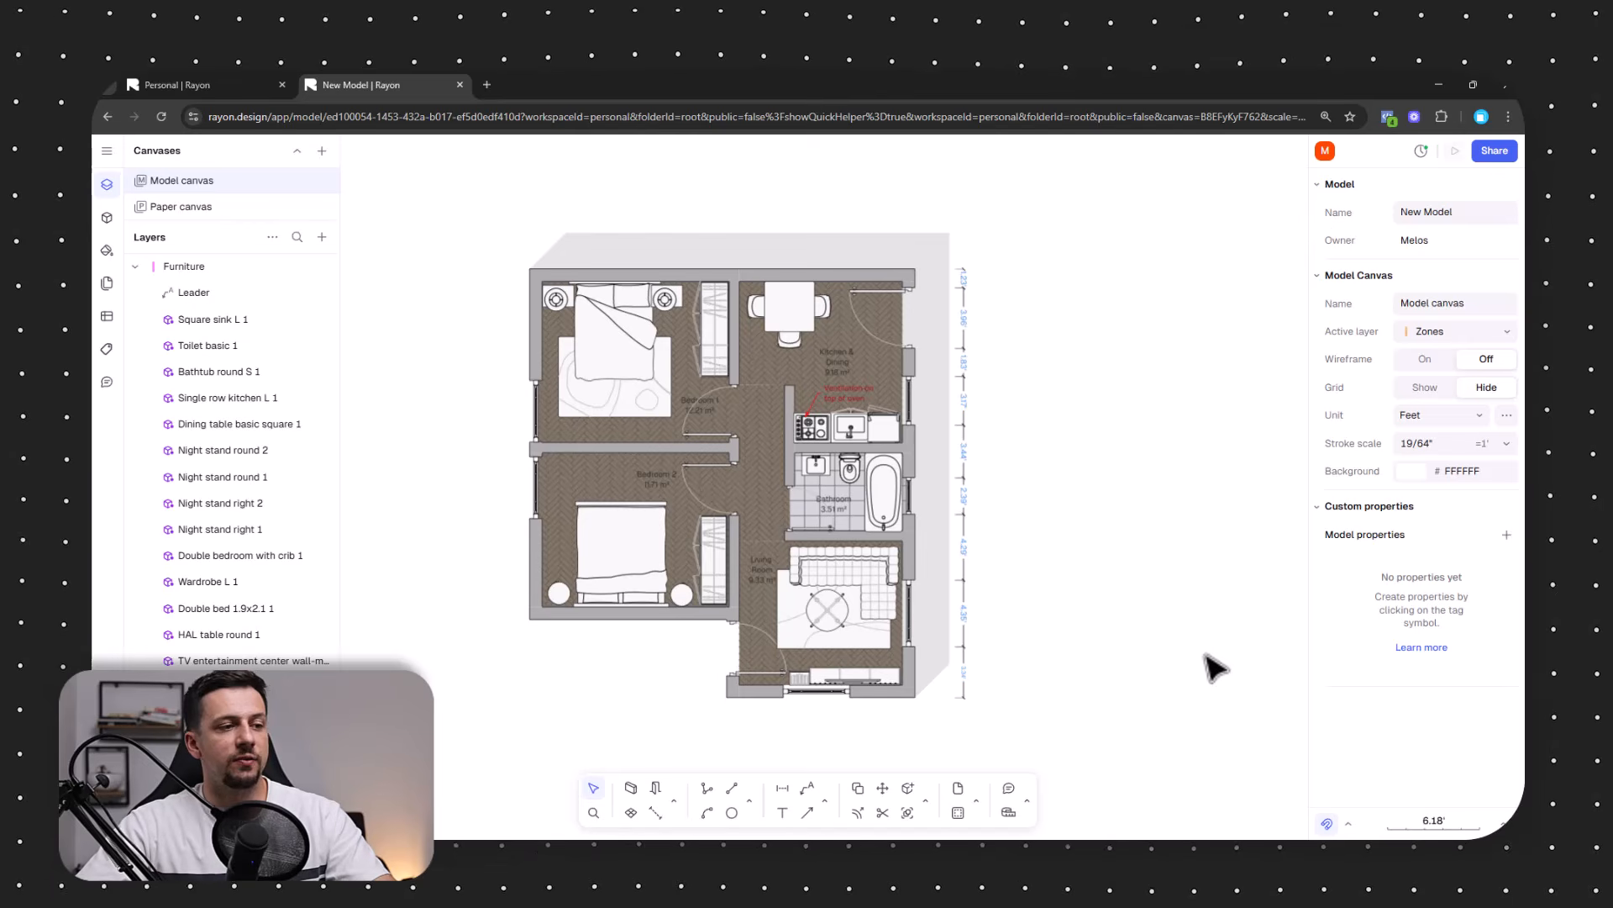
Publish the model as a presentation, view the published page and return to the model.
click(1495, 153)
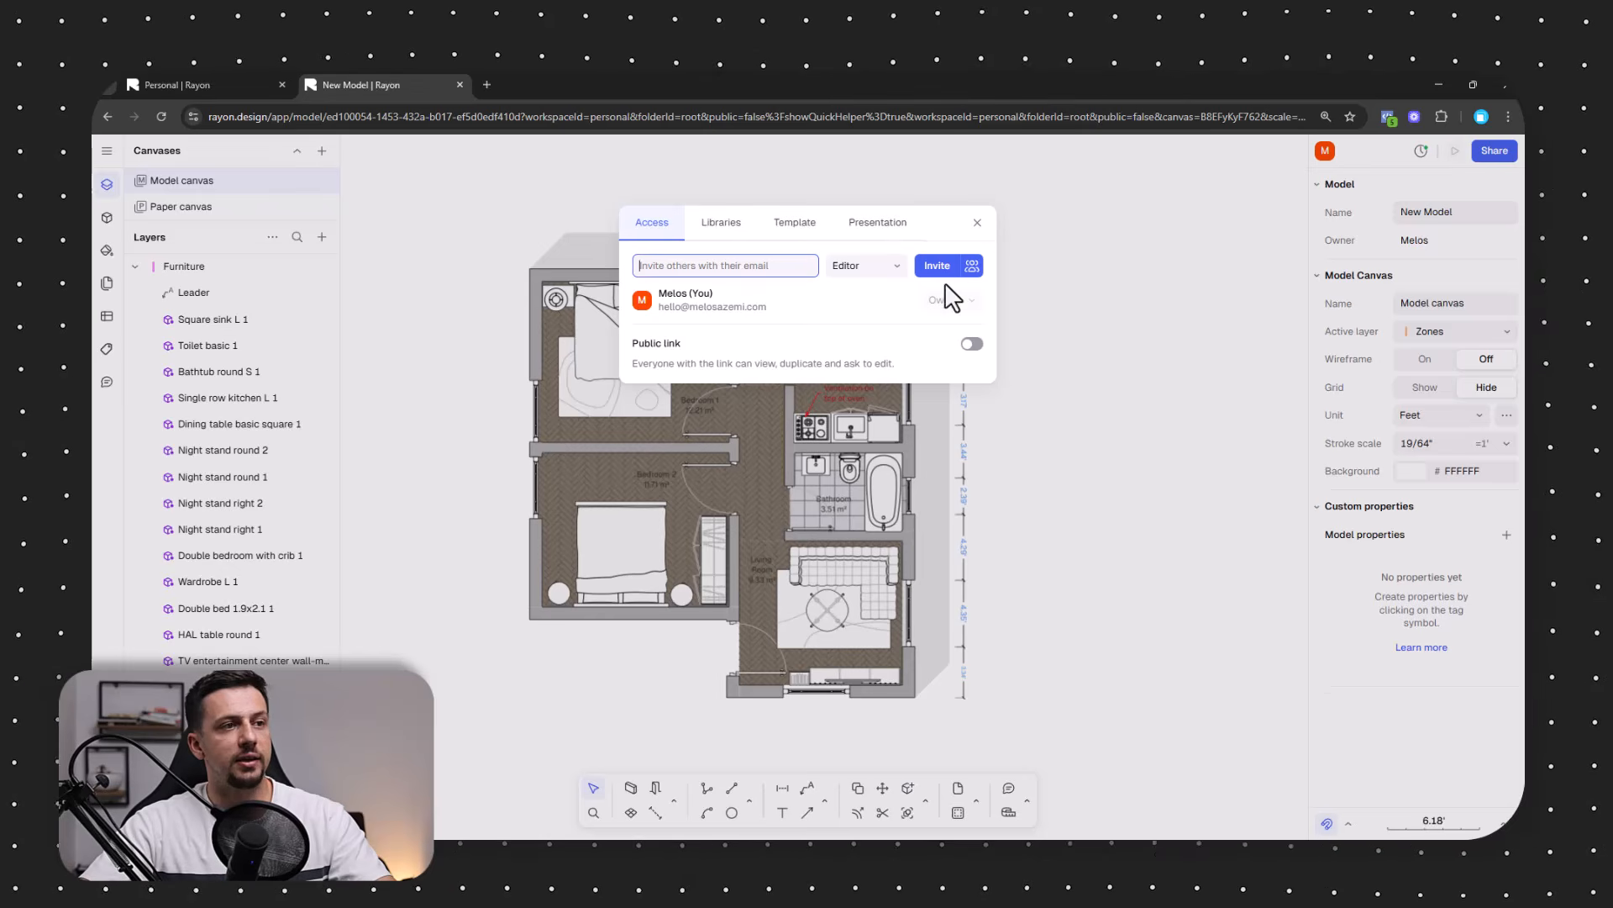
click(978, 223)
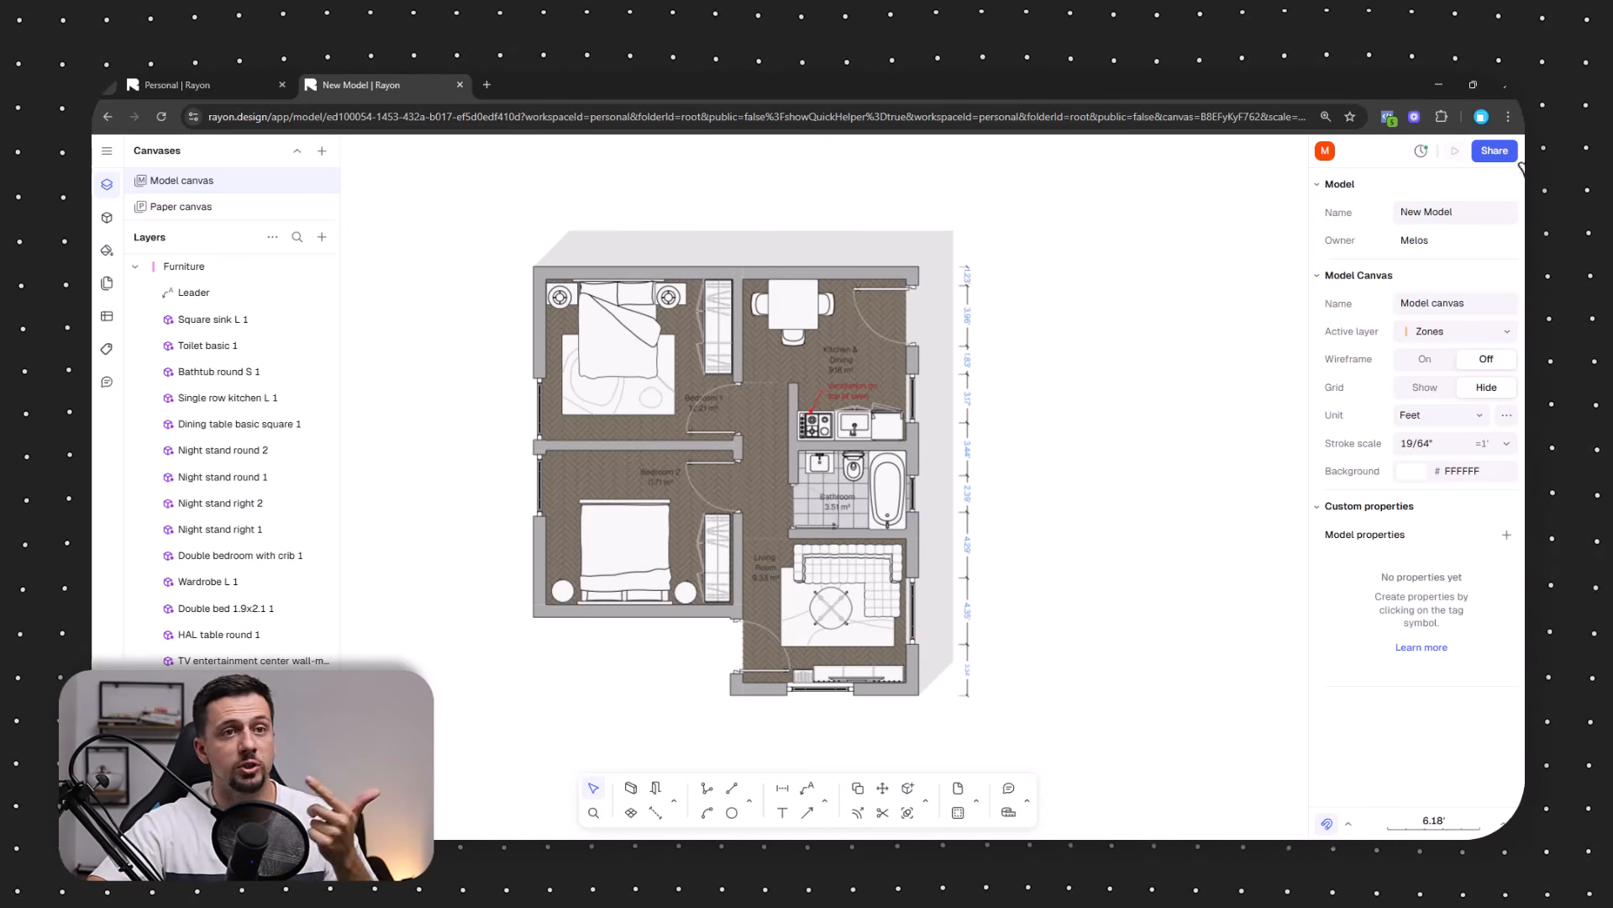
click(1497, 151)
click(881, 223)
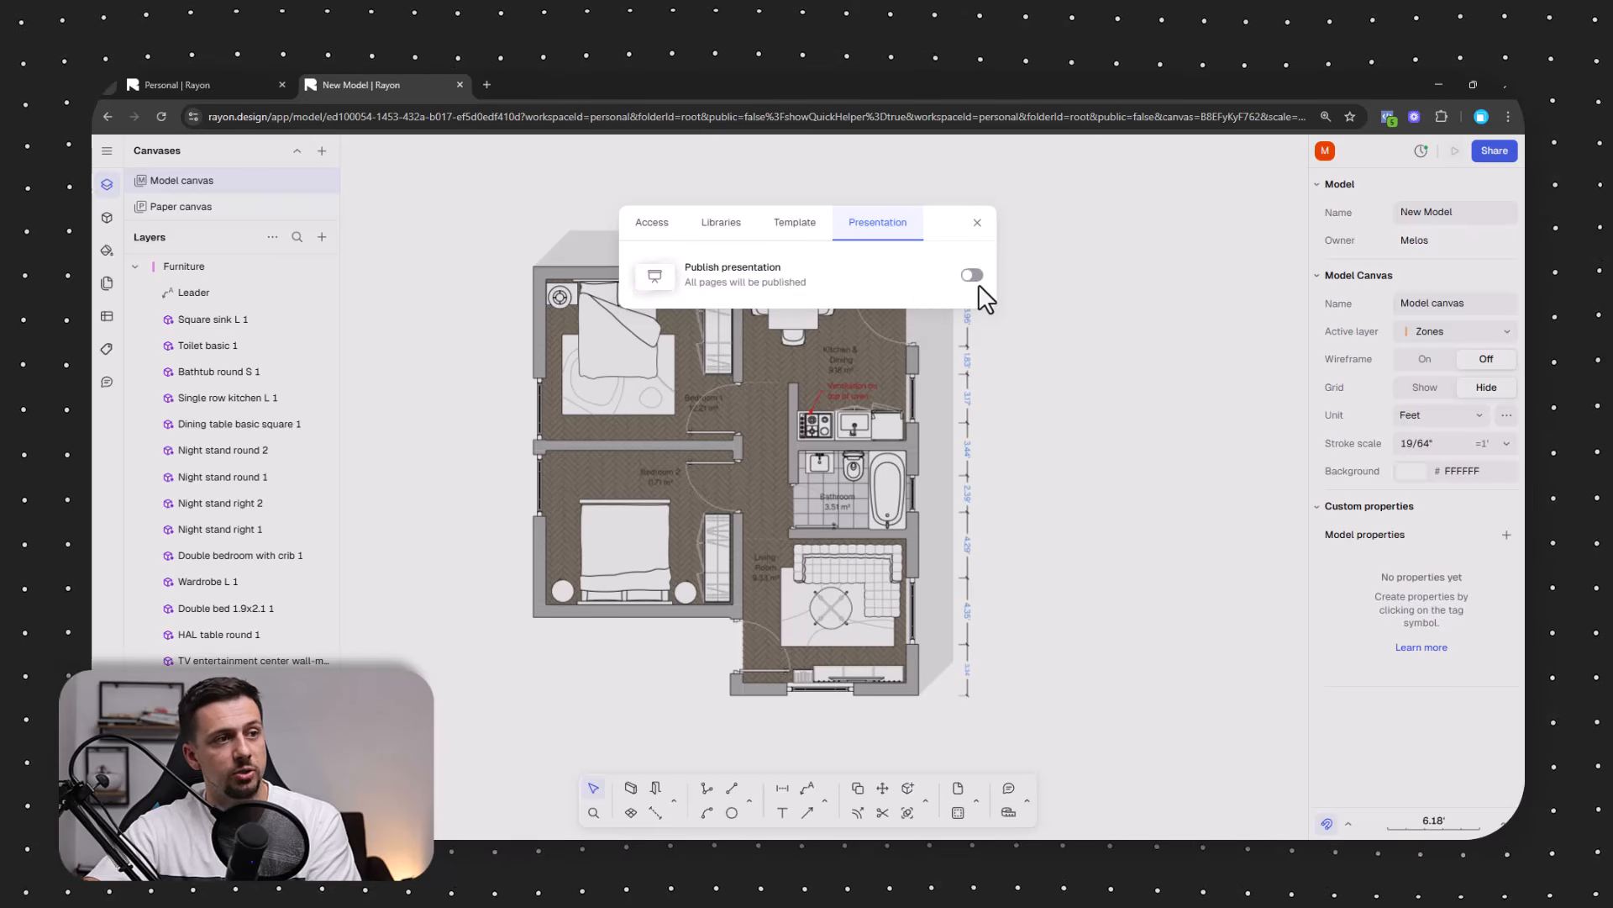
click(974, 278)
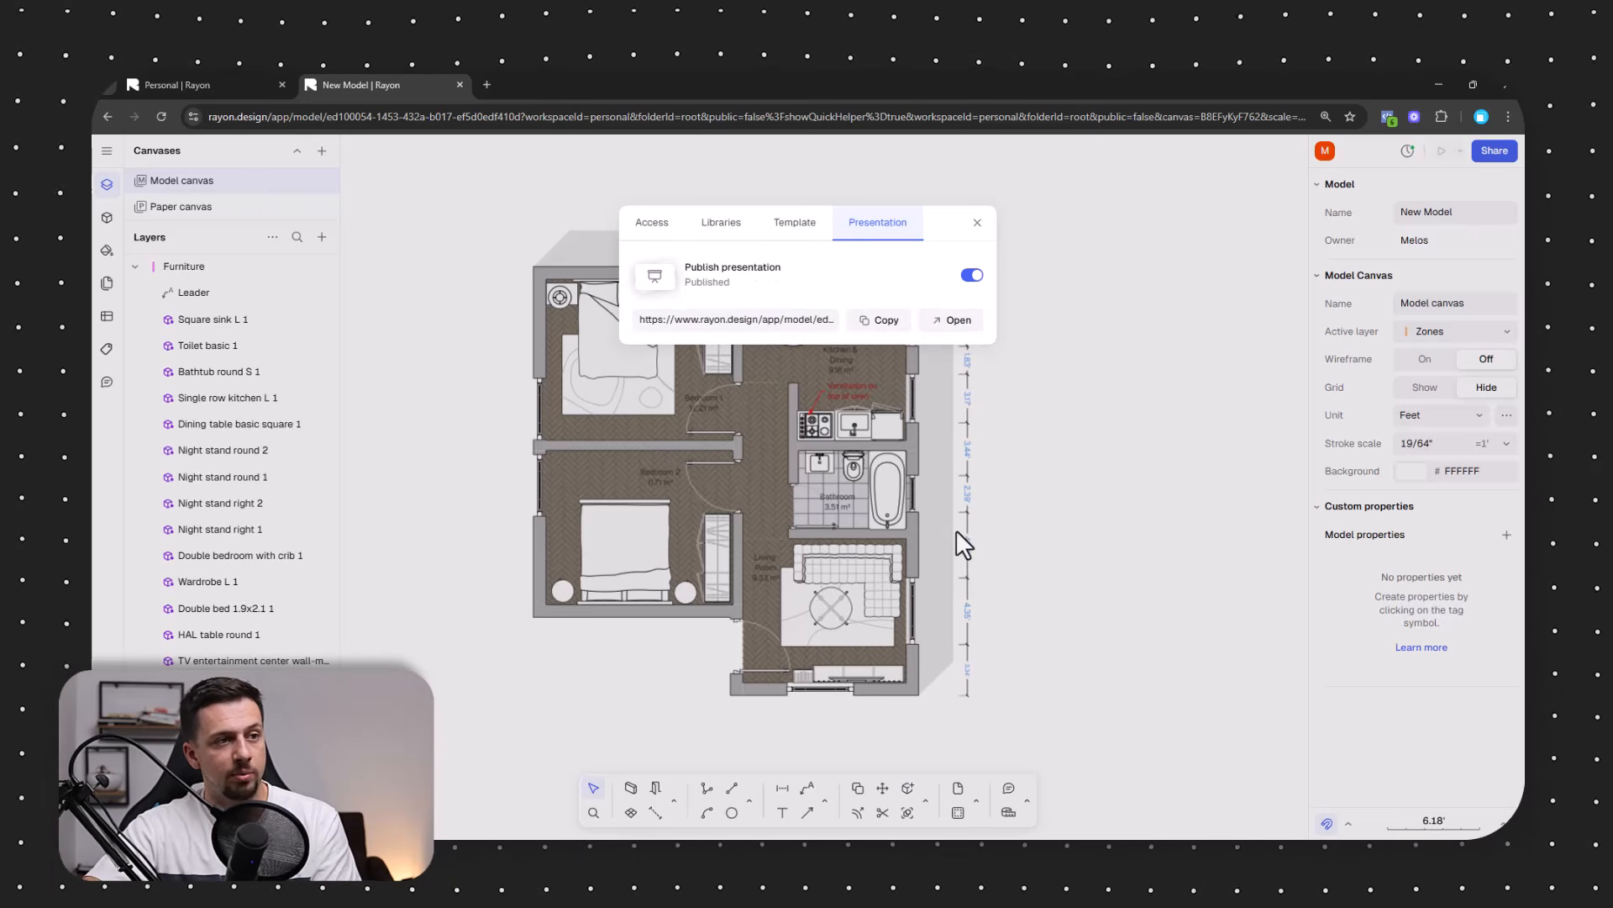
click(952, 320)
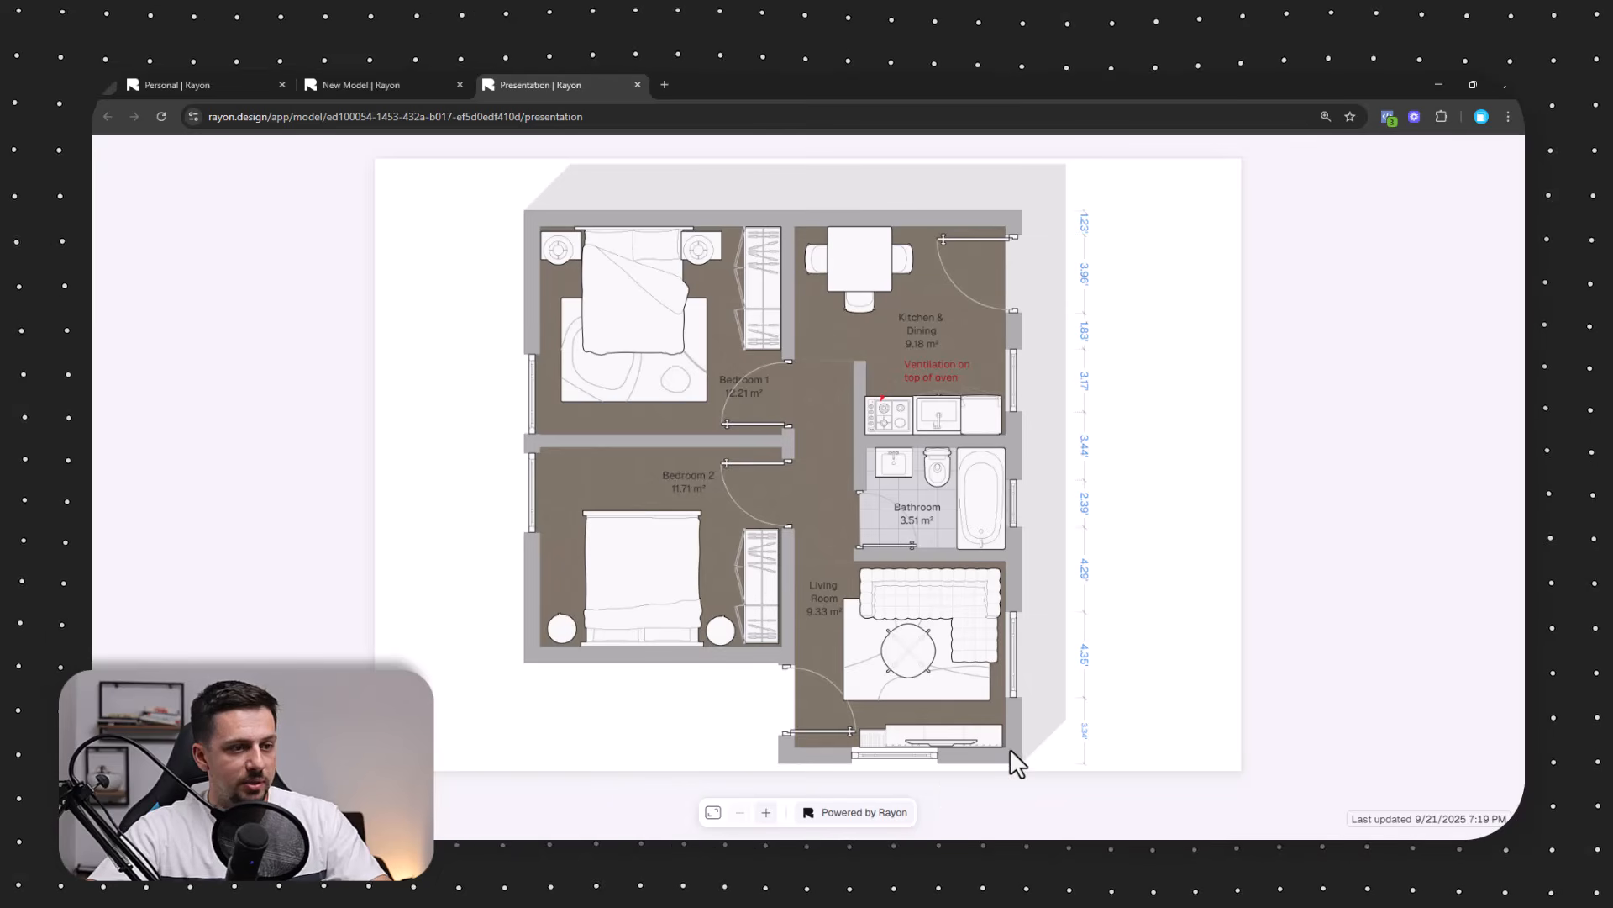
click(403, 85)
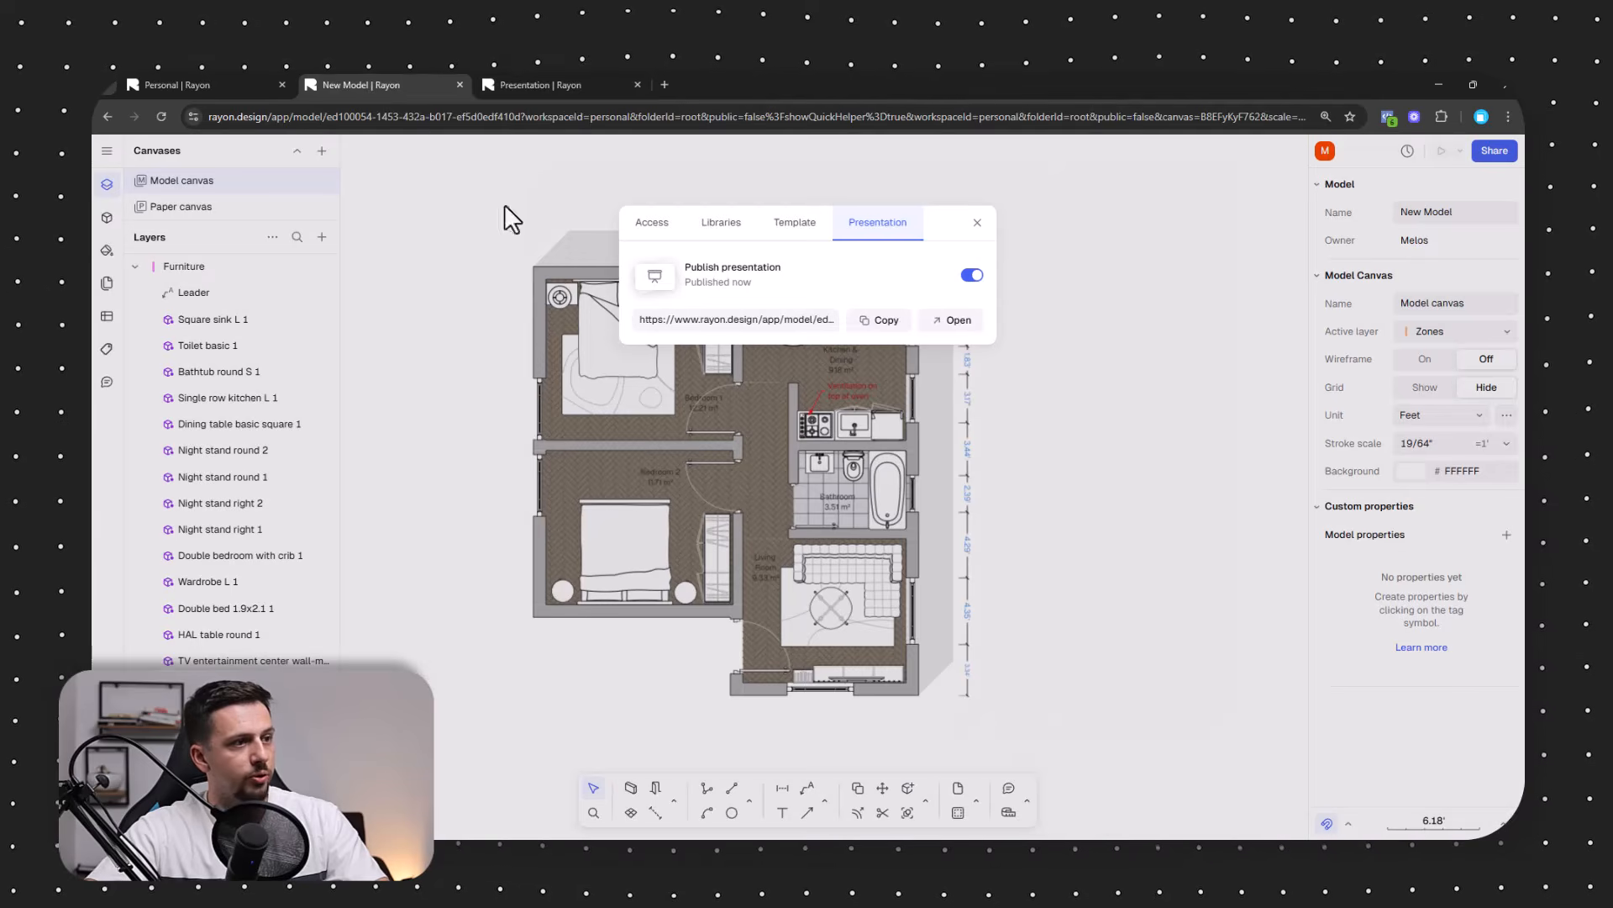
click(978, 222)
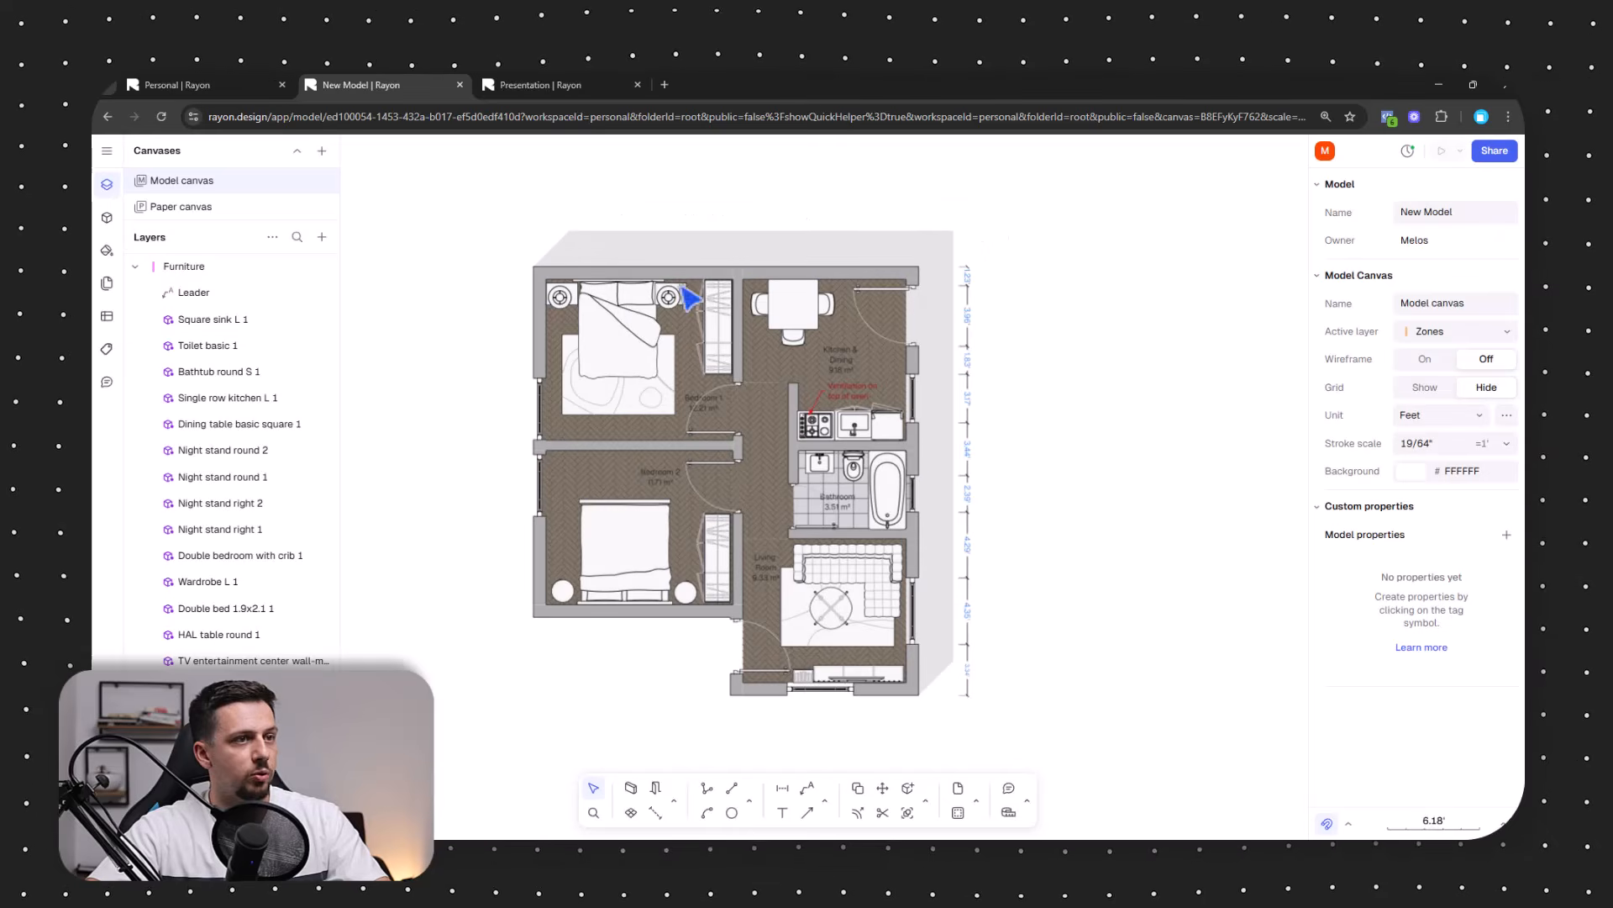
Set the stroke weight of all interior and exterior walls to 7 mil.
click(136, 267)
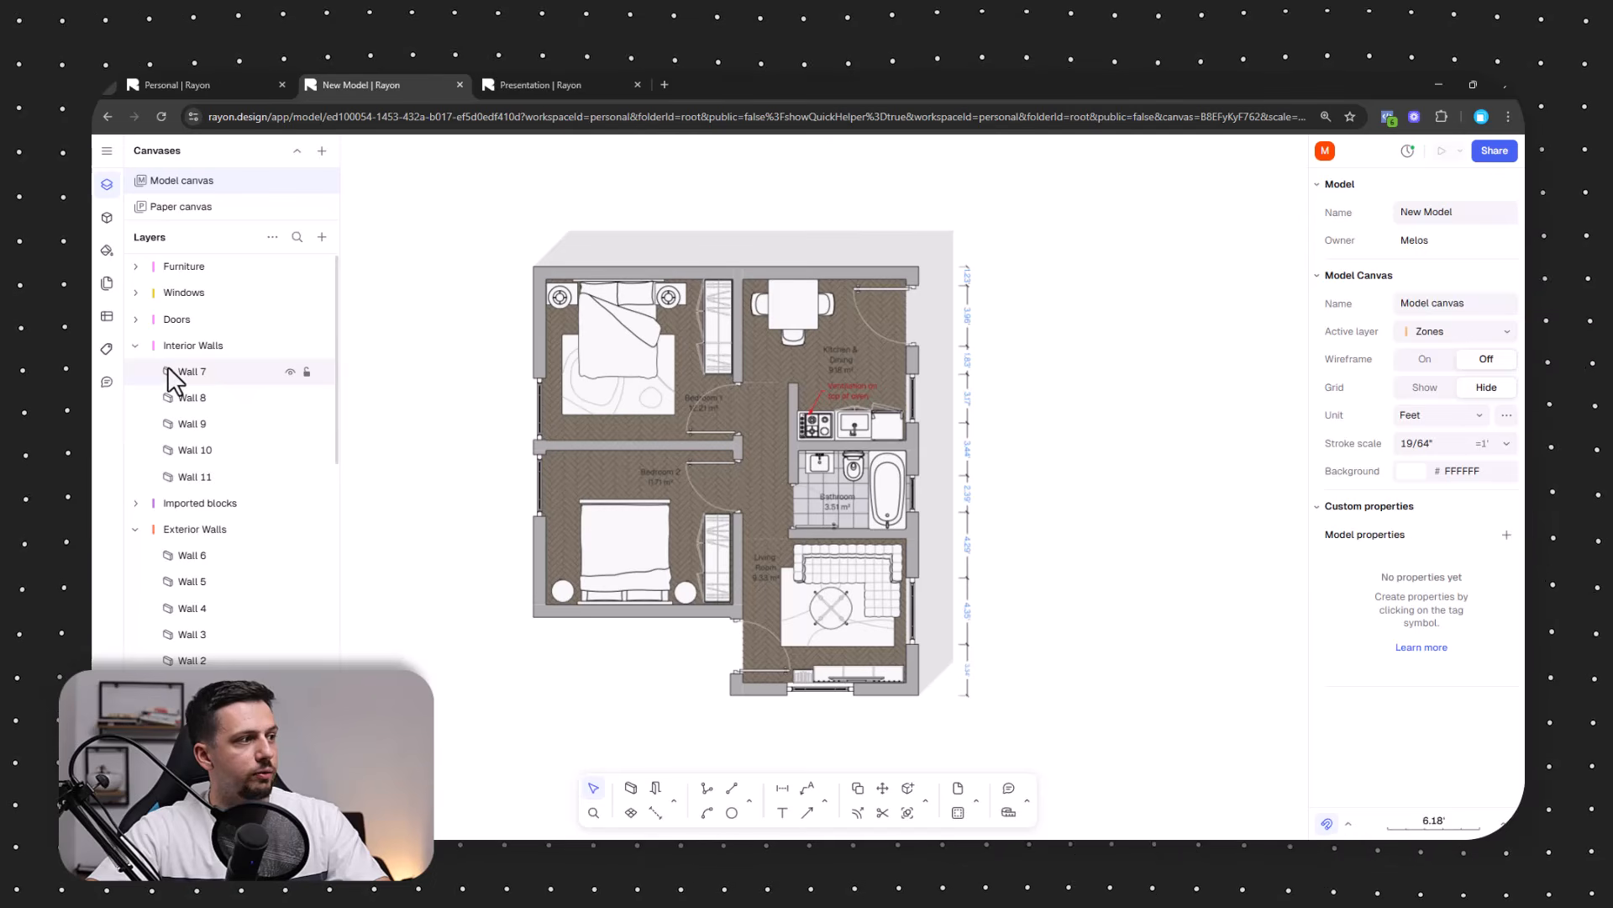
click(180, 373)
shift+click(200, 477)
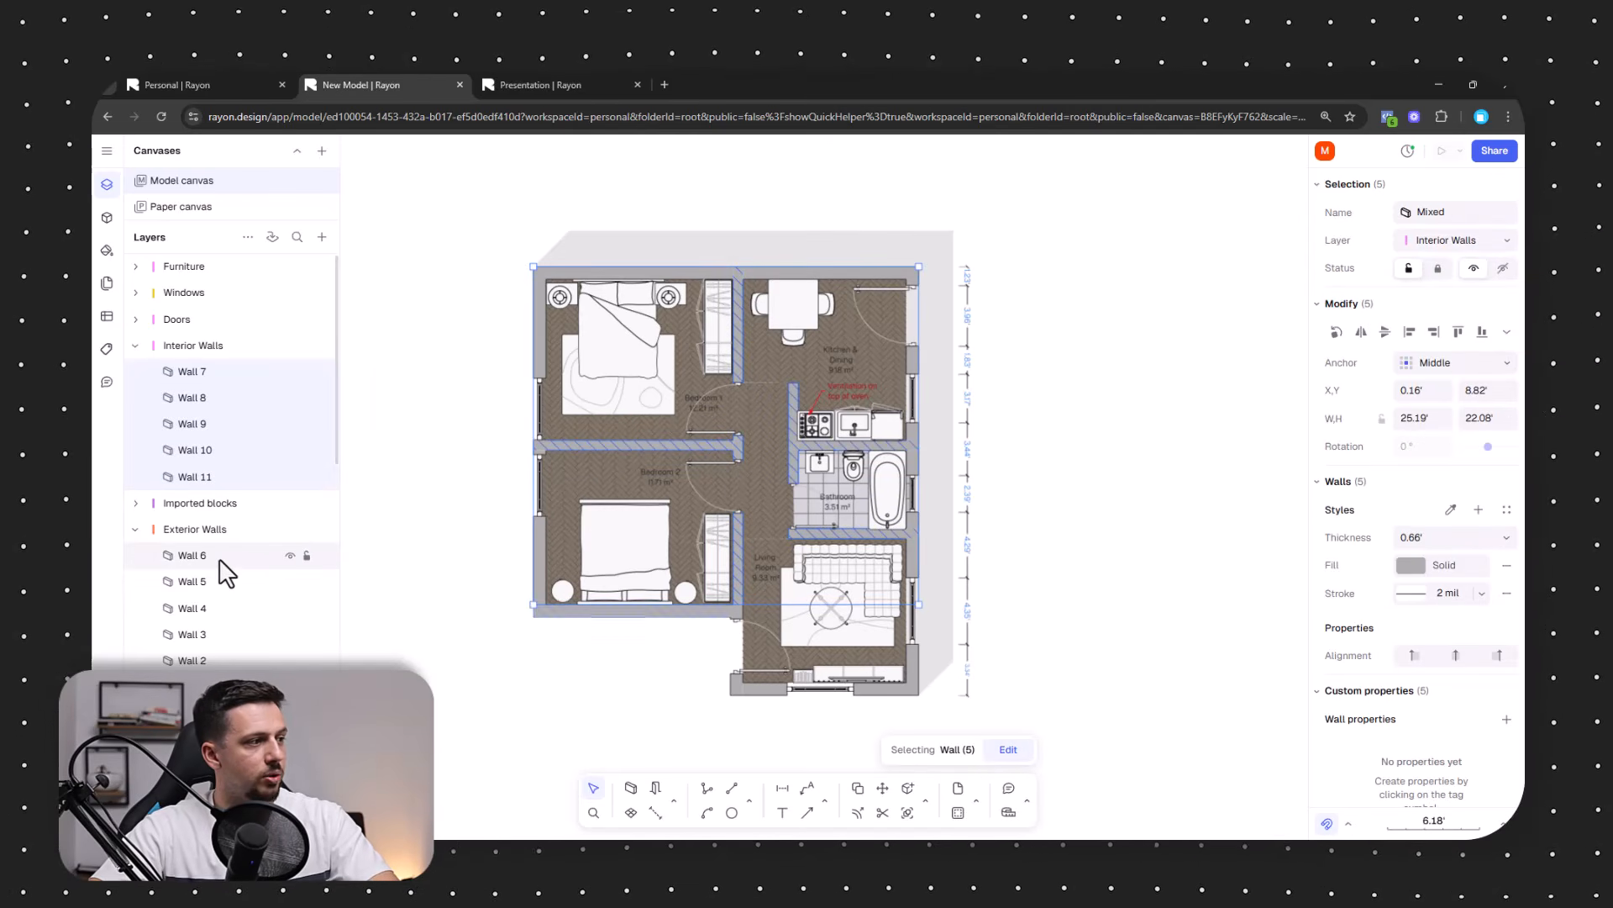
shift+click(220, 561)
shift+click(221, 584)
shift+click(220, 609)
shift+click(216, 635)
shift+click(216, 661)
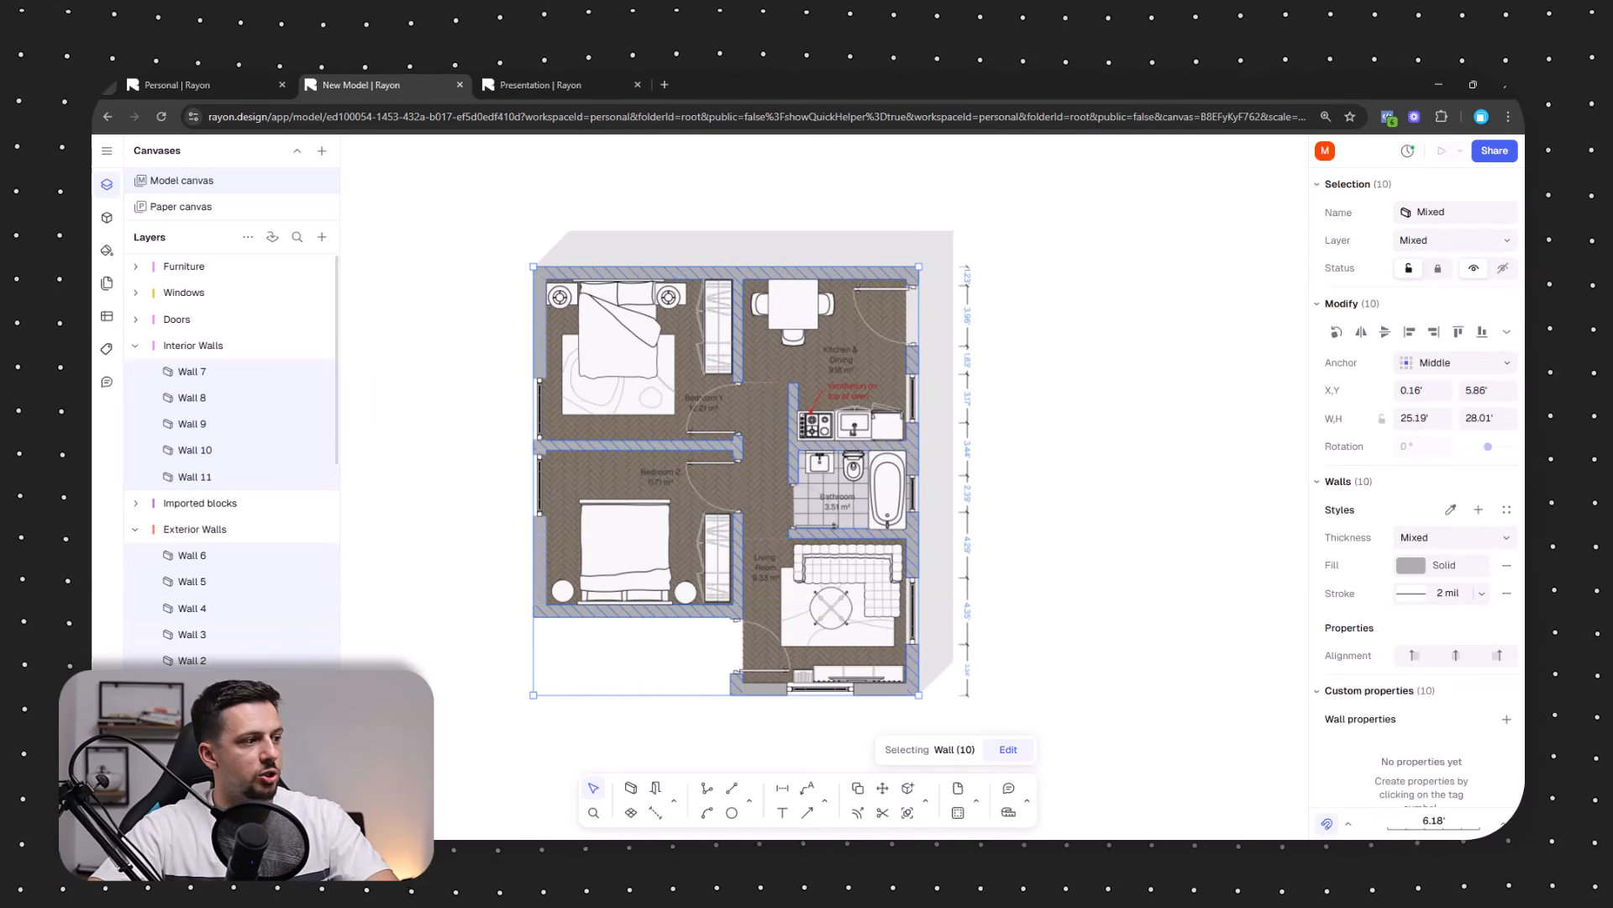
shift+click(216, 687)
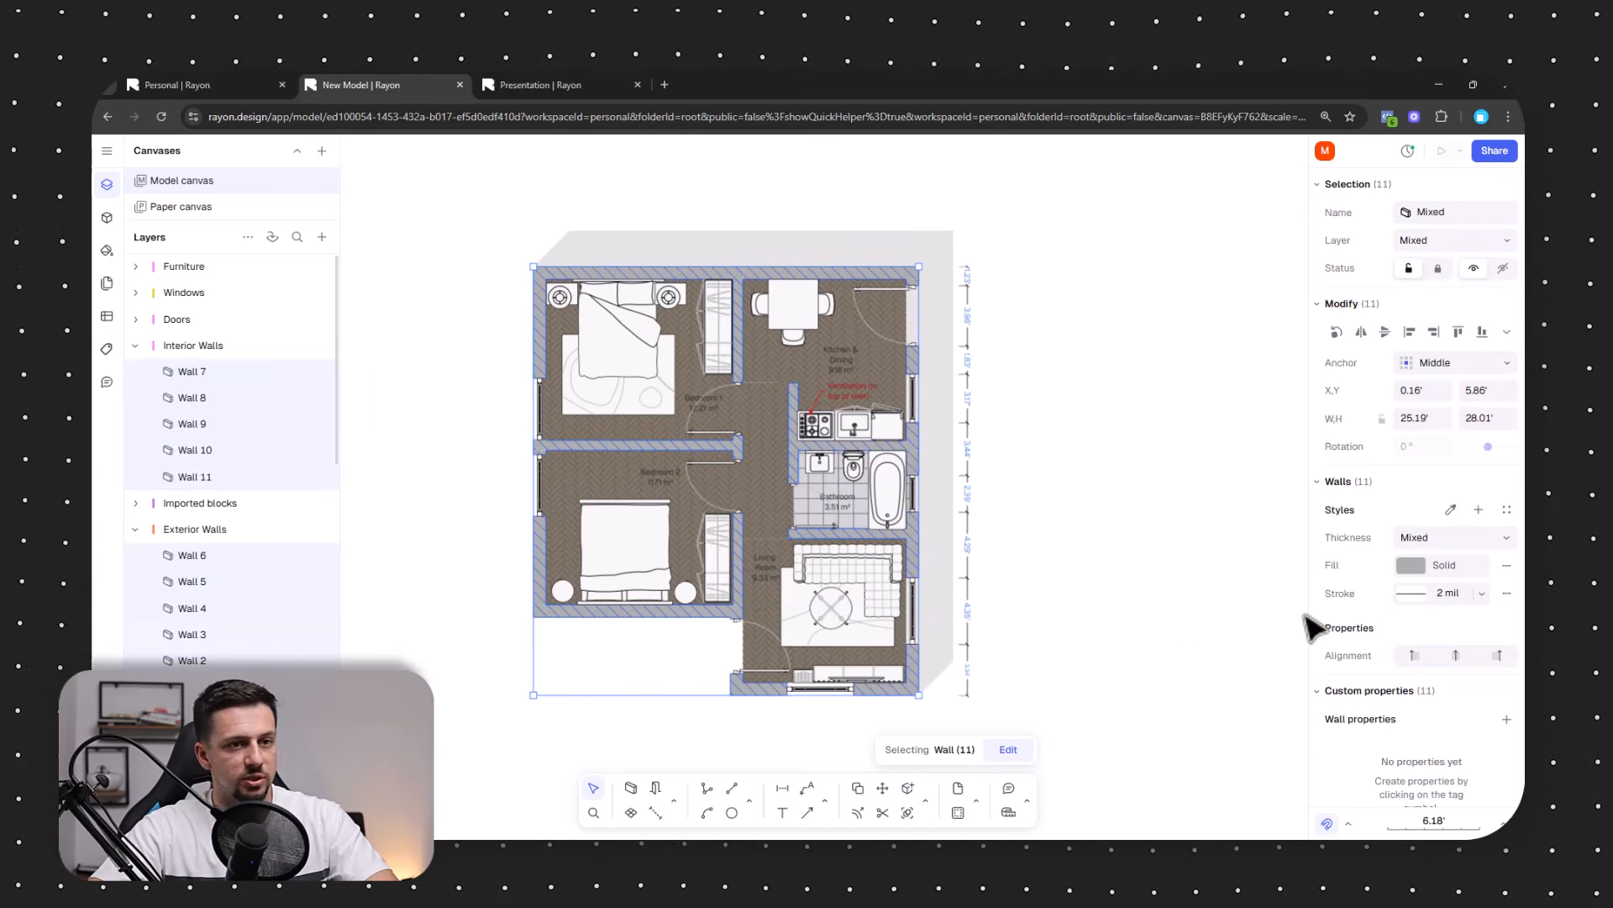
click(1482, 594)
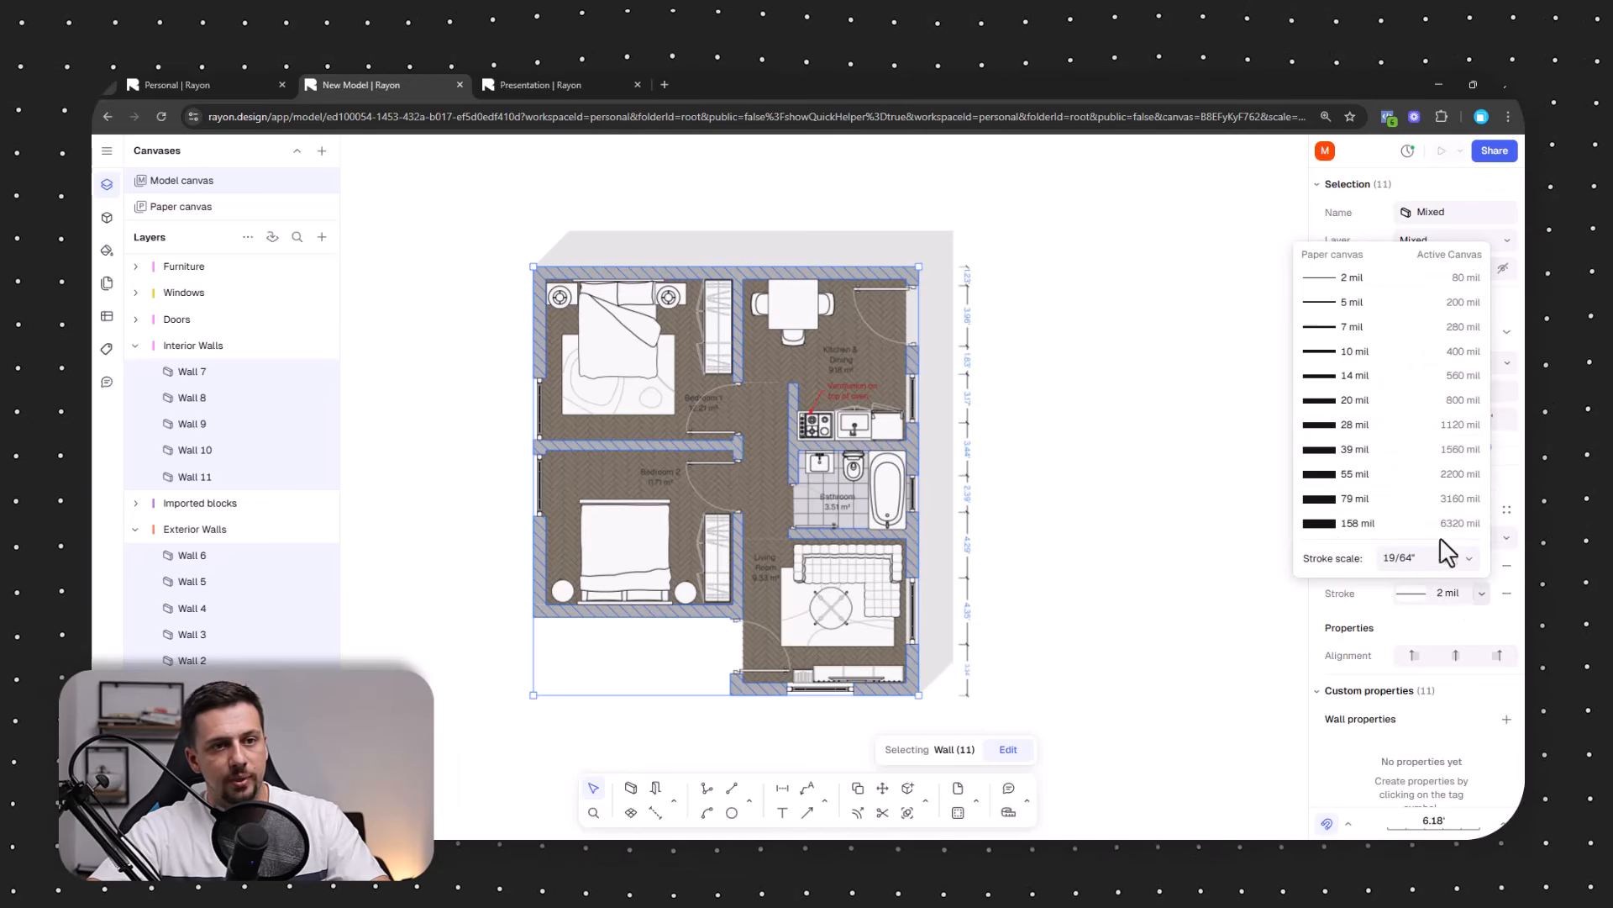
click(1399, 332)
click(1185, 638)
scroll(930, 684, up, 5)
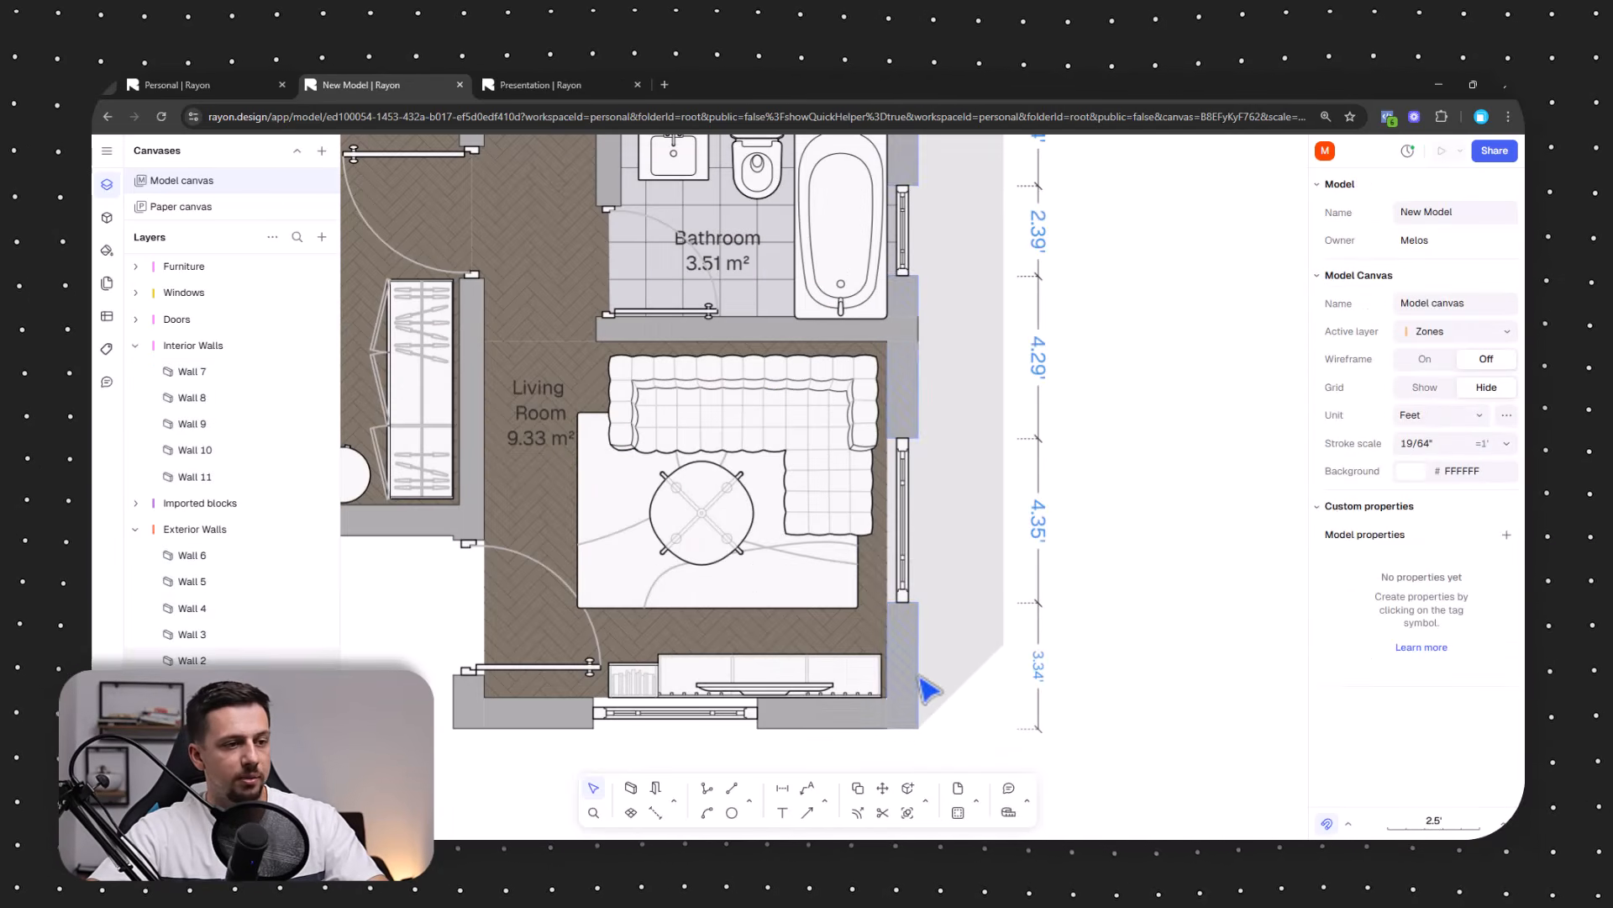
Update the published presentation, reload its page to check the wall outlines, and return to the model.
click(1494, 151)
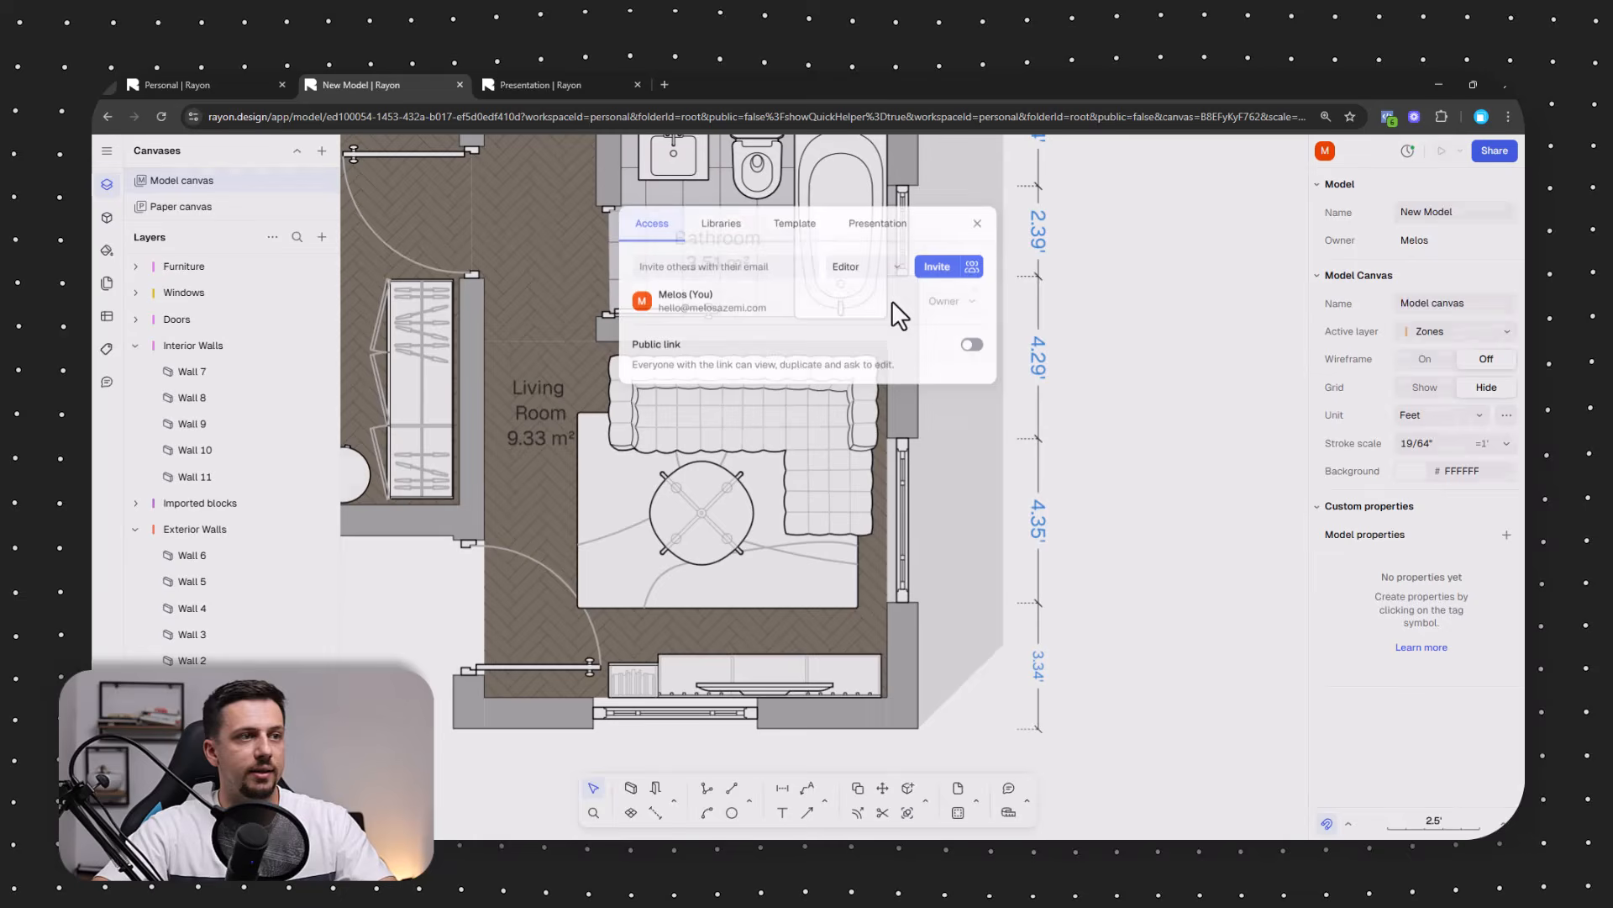
click(879, 221)
click(938, 278)
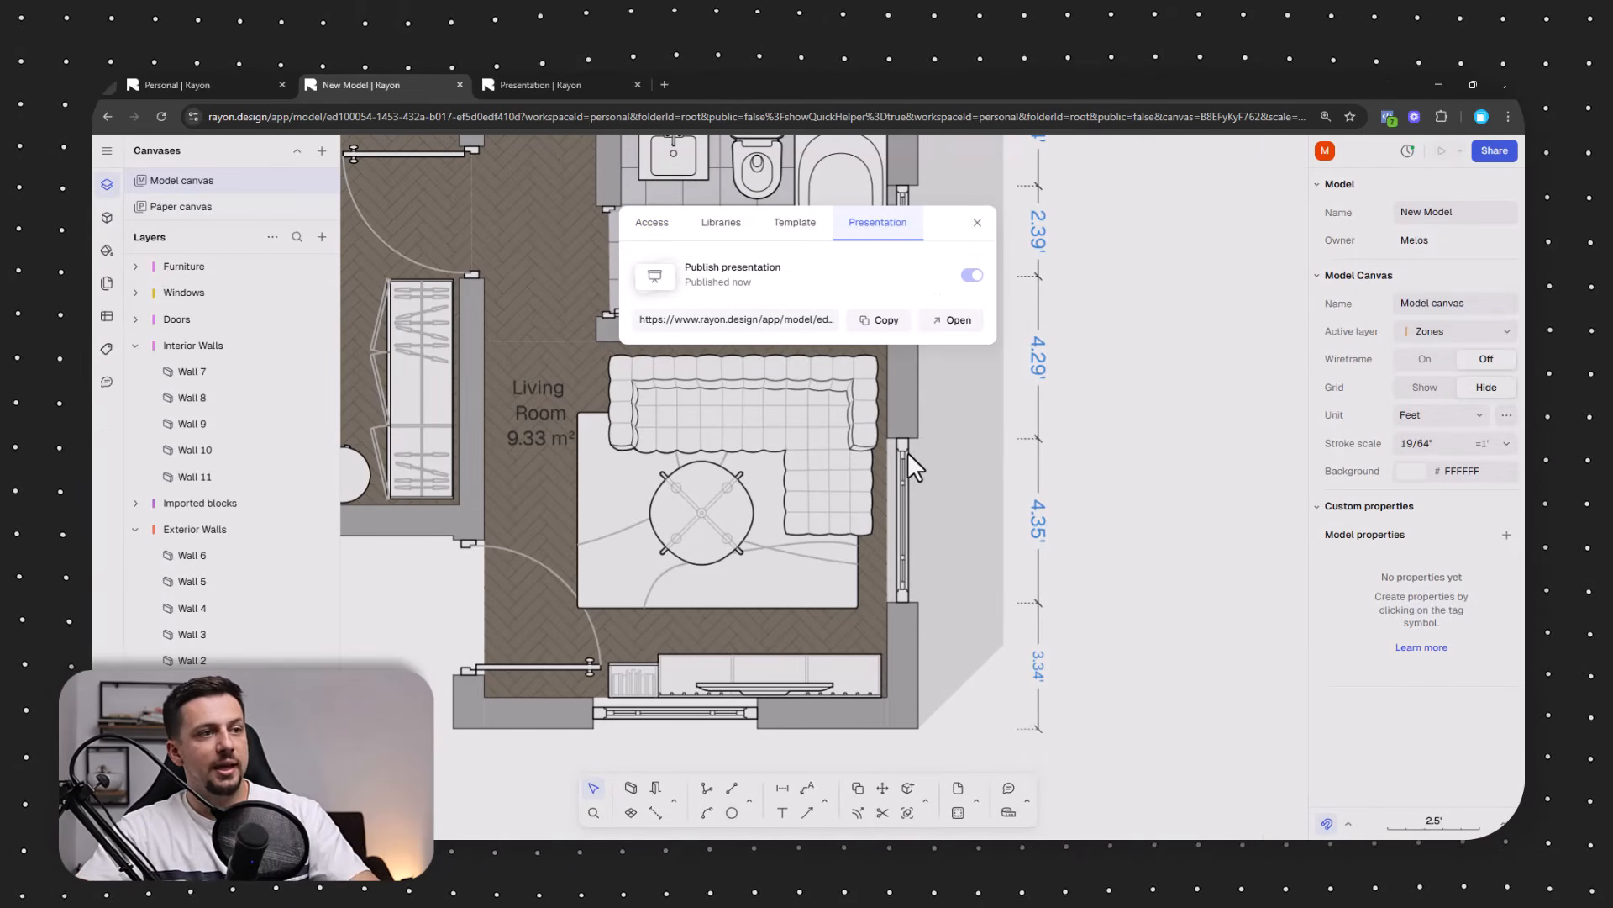
click(508, 85)
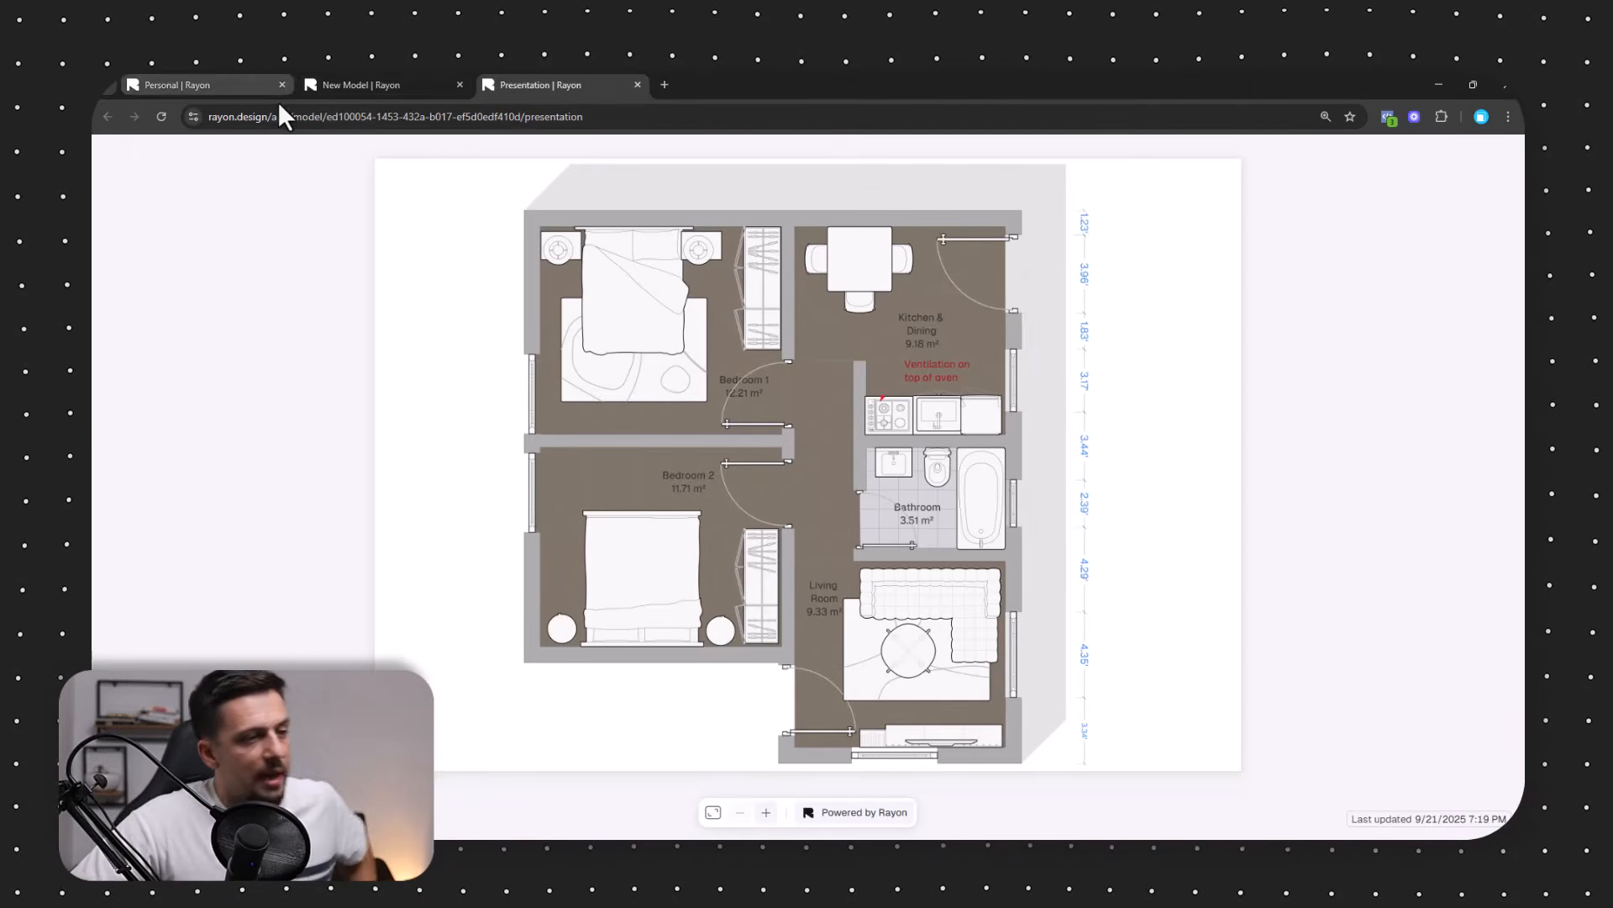
click(163, 116)
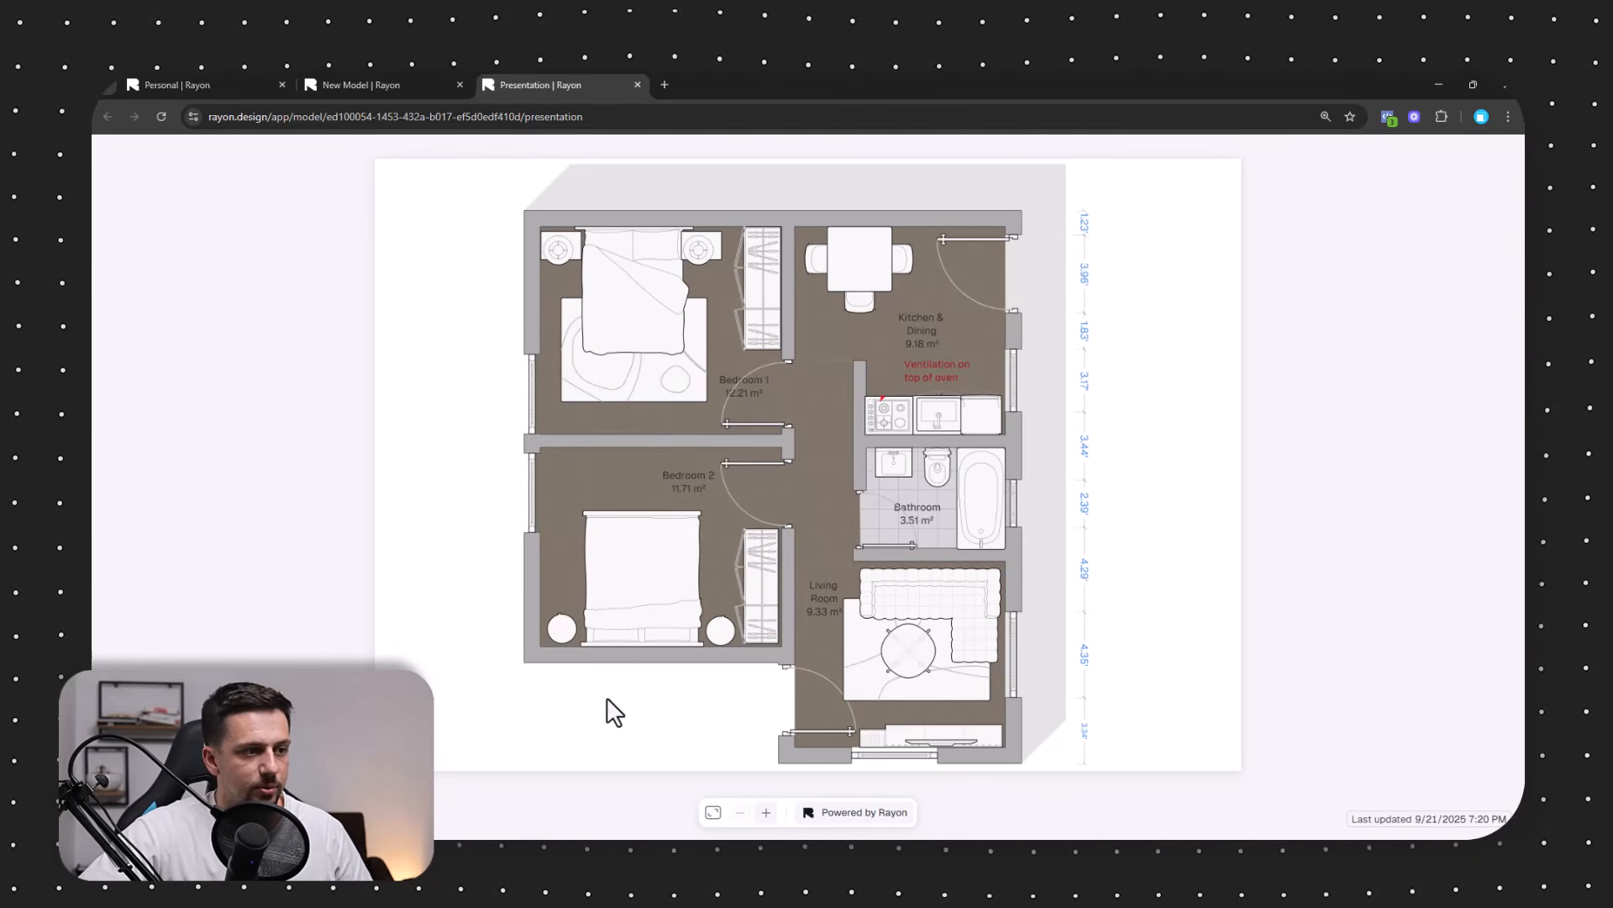
key(ctrl+shift+Tab)
click(978, 222)
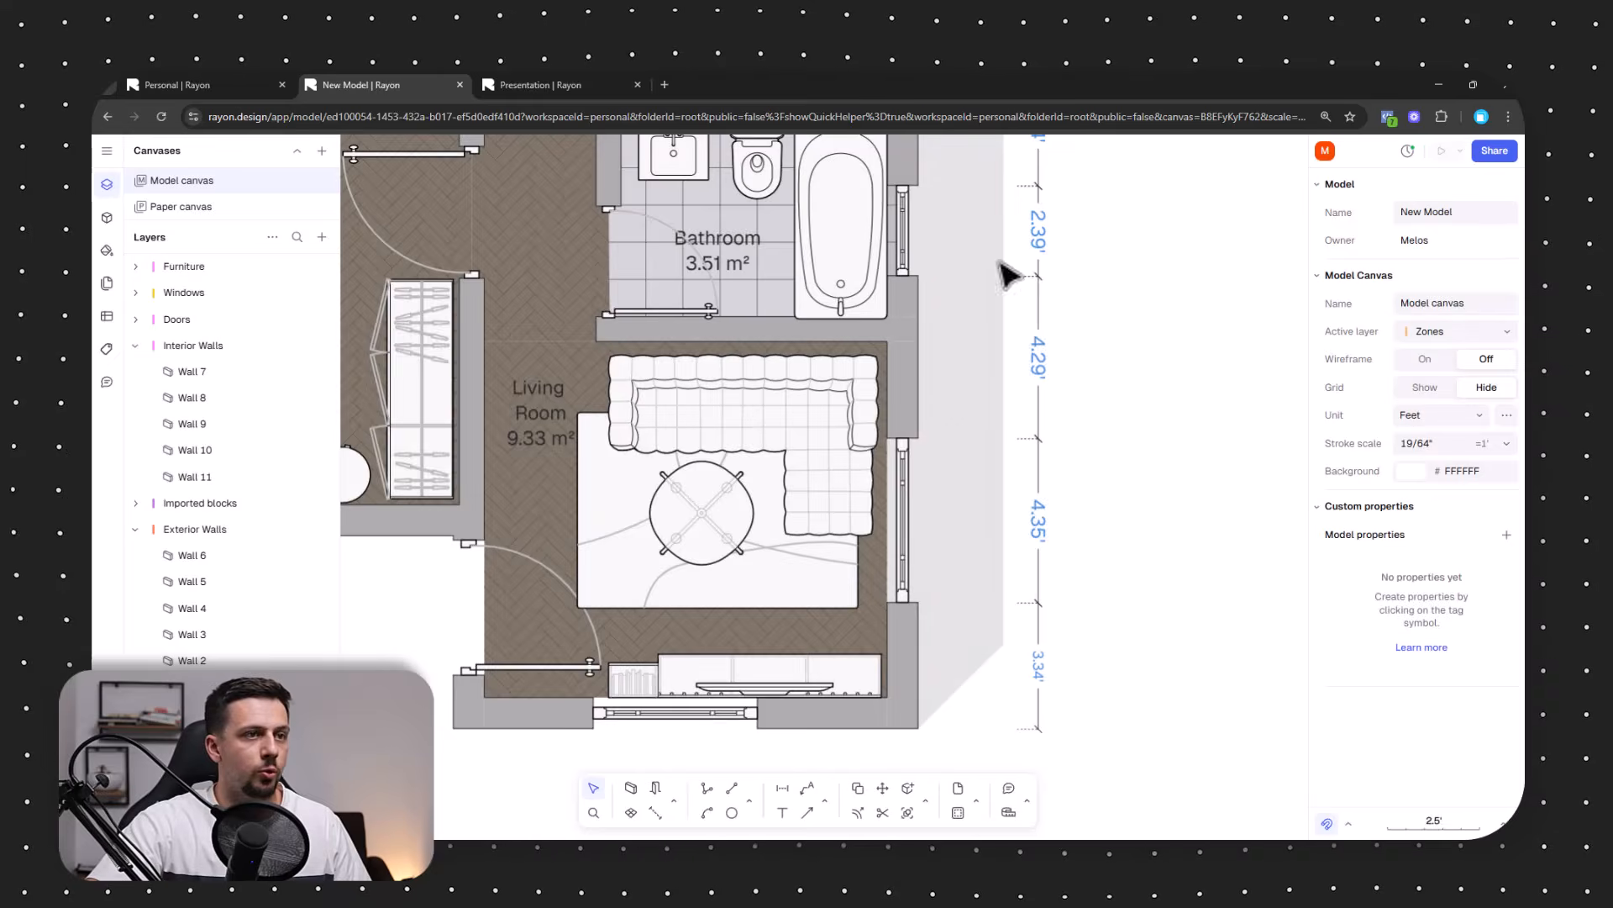
Place a page of about 33.6' by 34.5' around the whole floor plan and its dimensions.
scroll(1069, 396, down, 5)
scroll(1122, 620, down, 5)
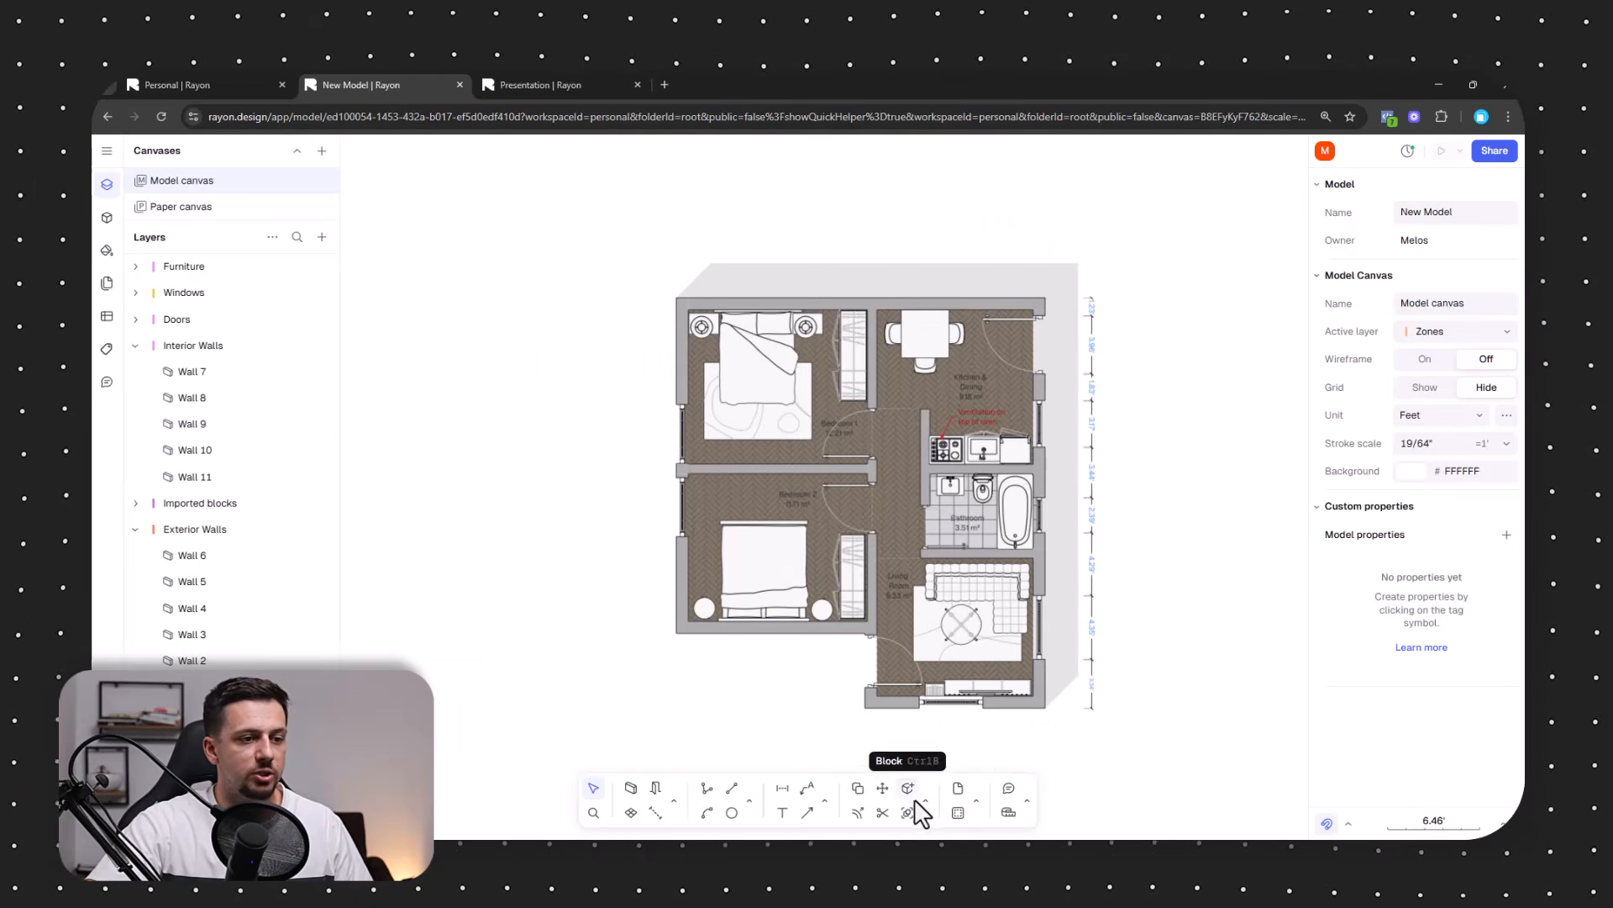
click(959, 787)
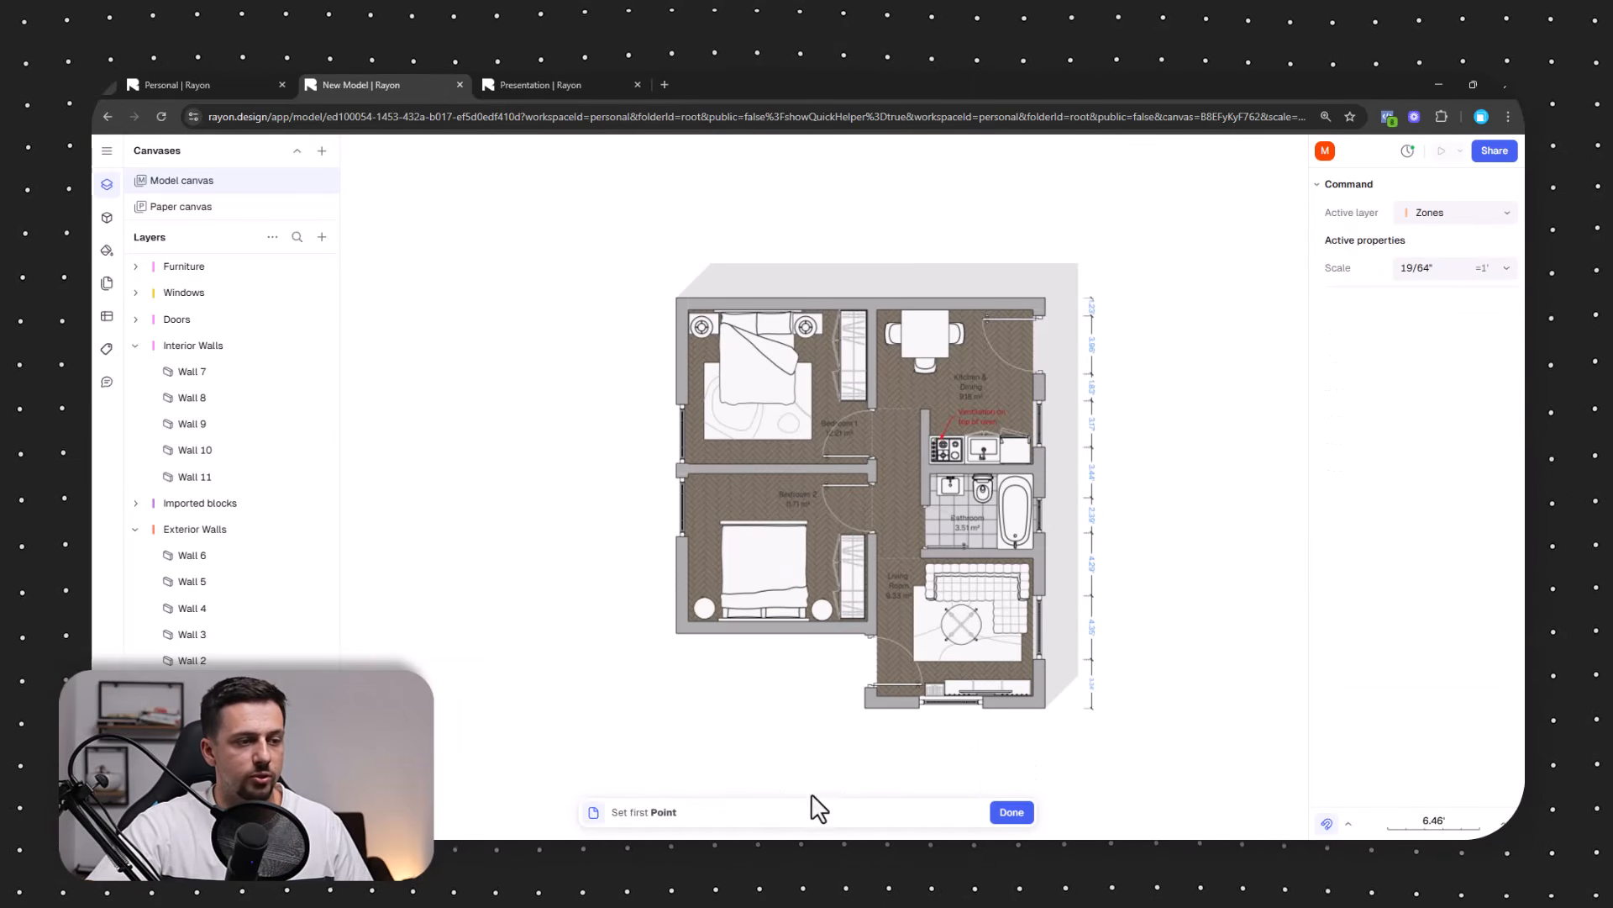
click(1122, 745)
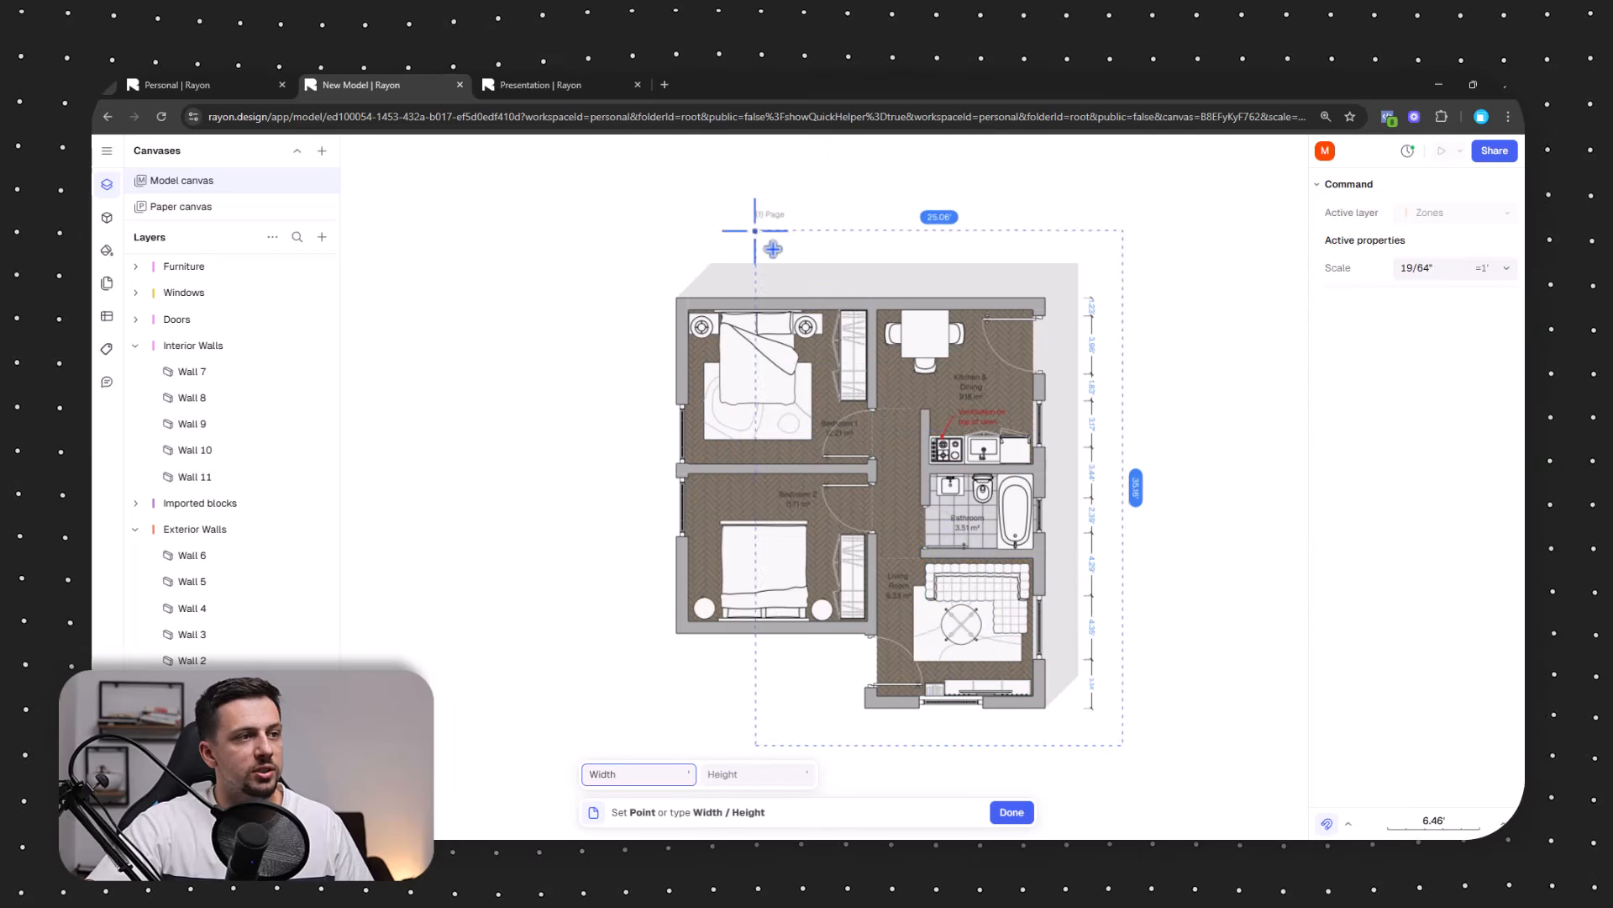
click(631, 242)
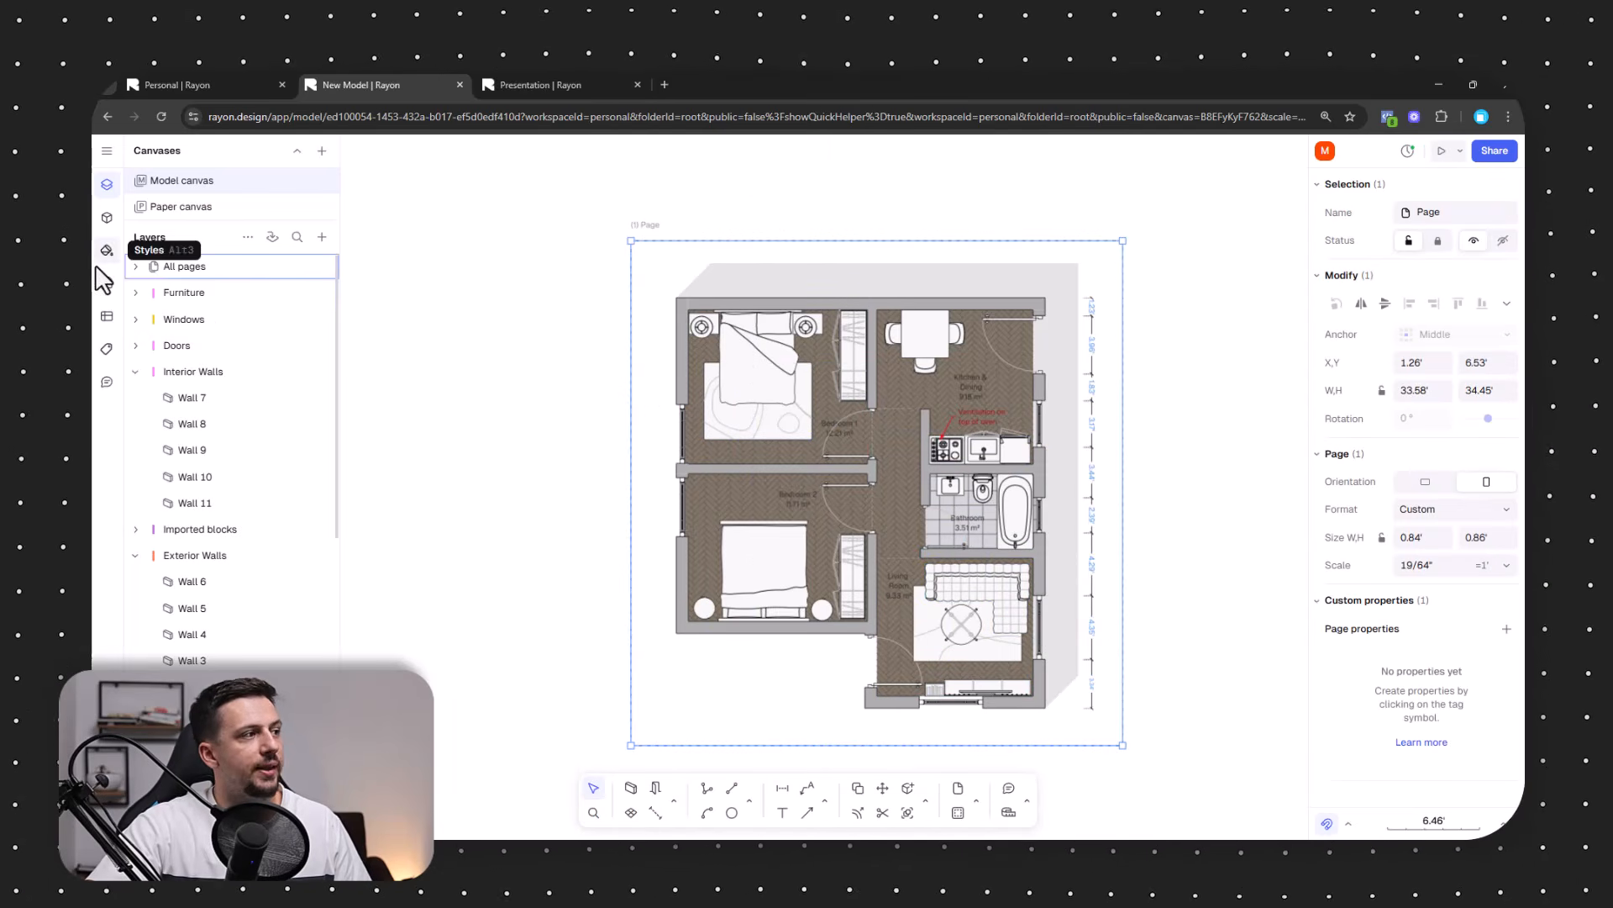
Look up the PDF and PNG export options for the new page in the page list.
click(107, 284)
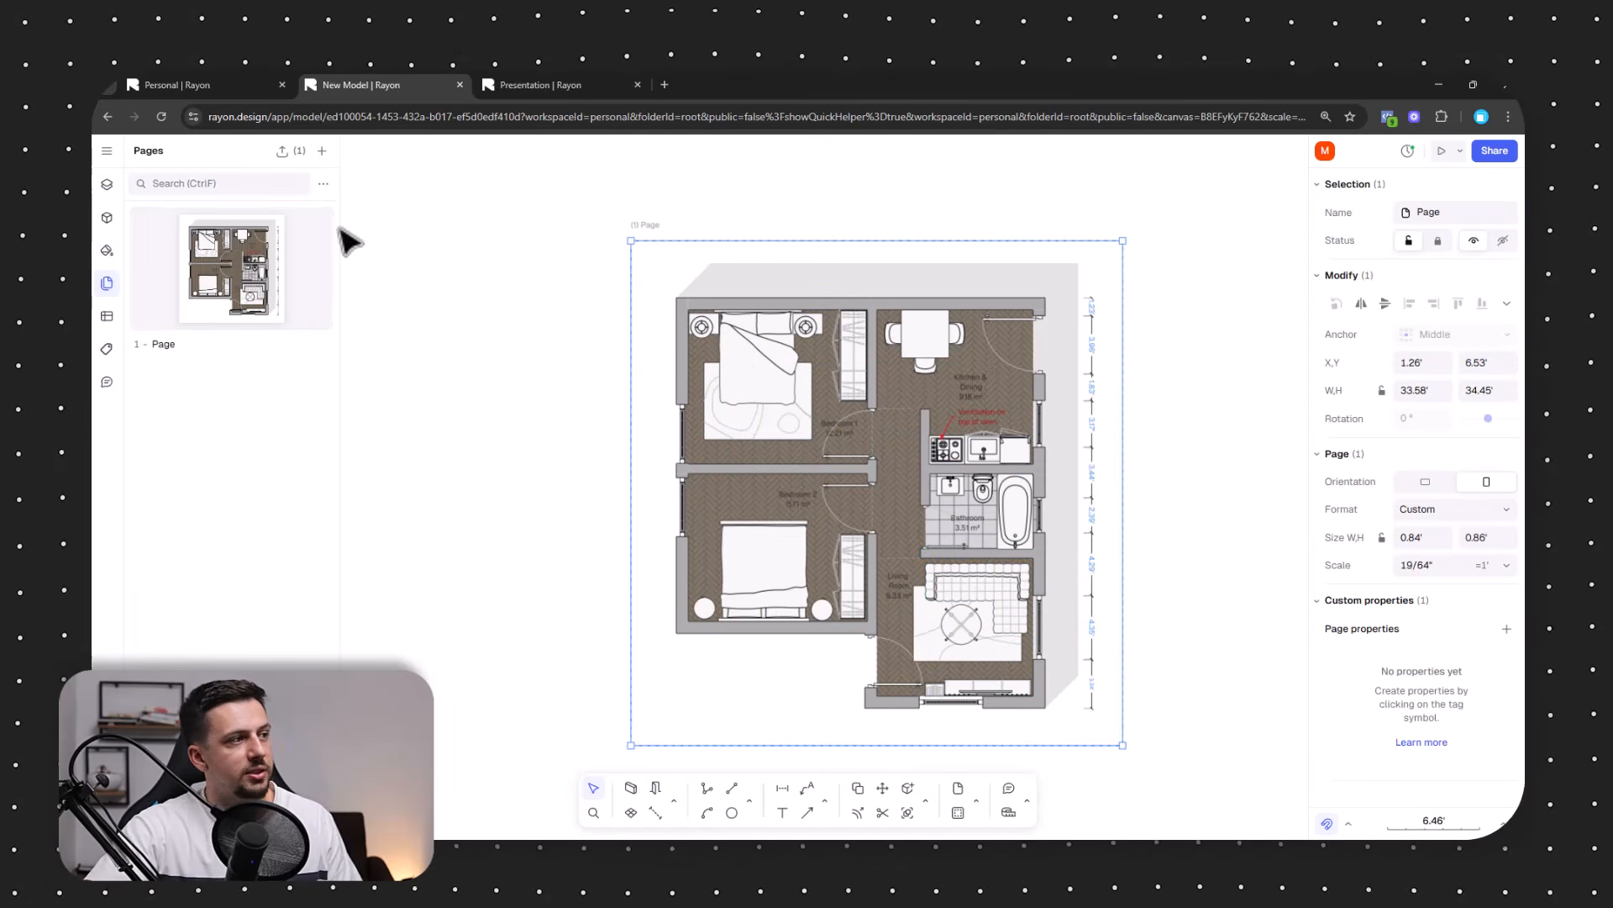
click(317, 344)
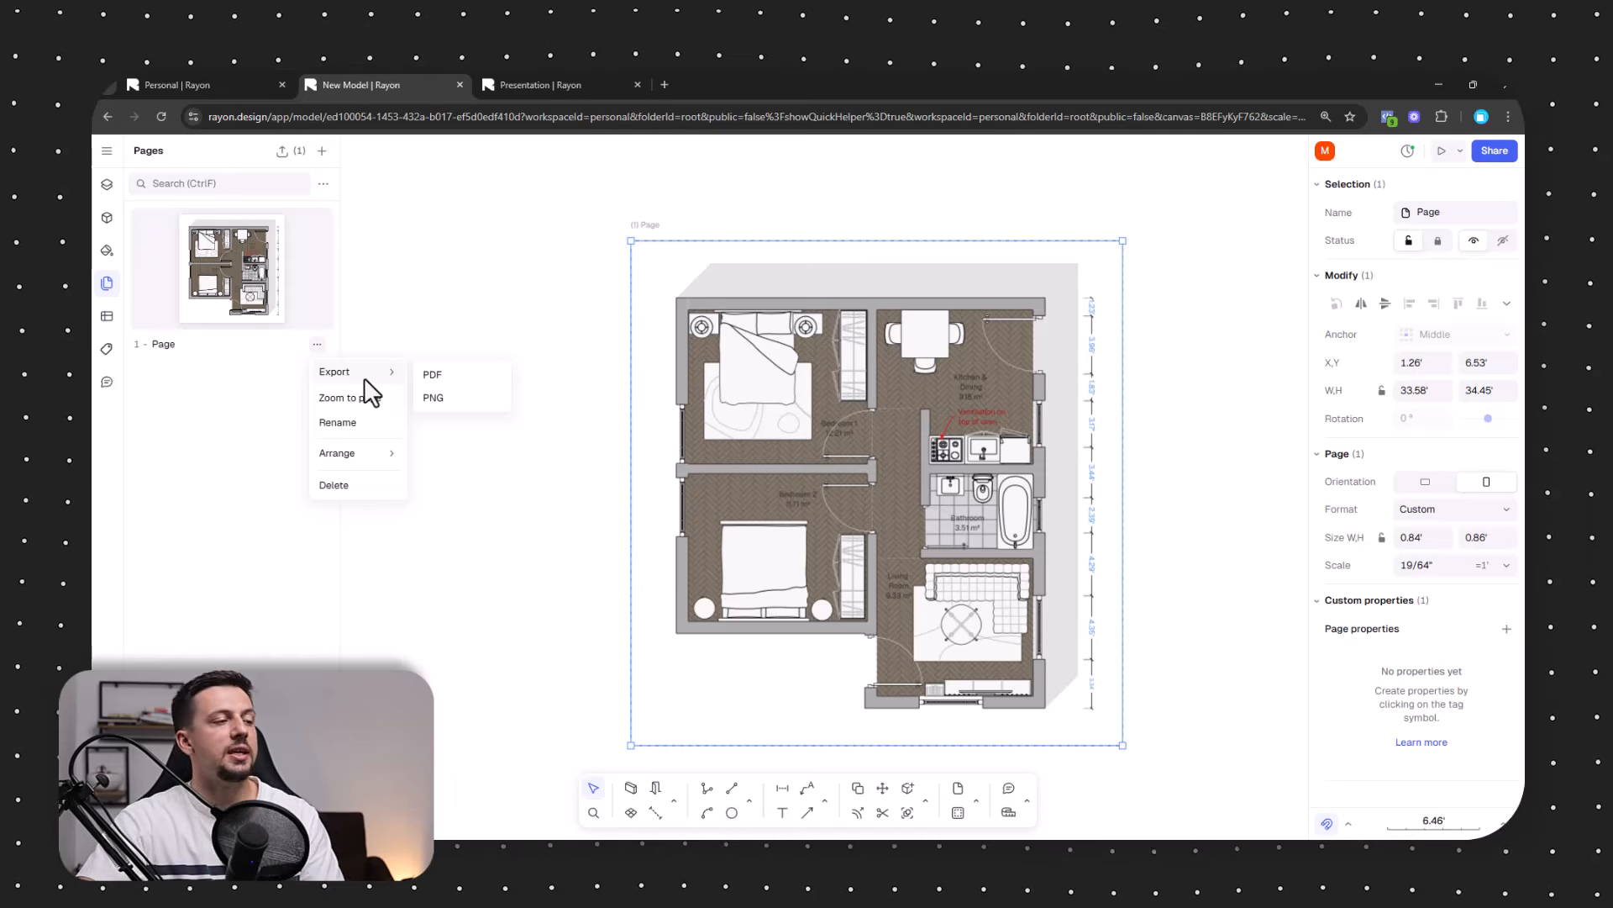
click(480, 344)
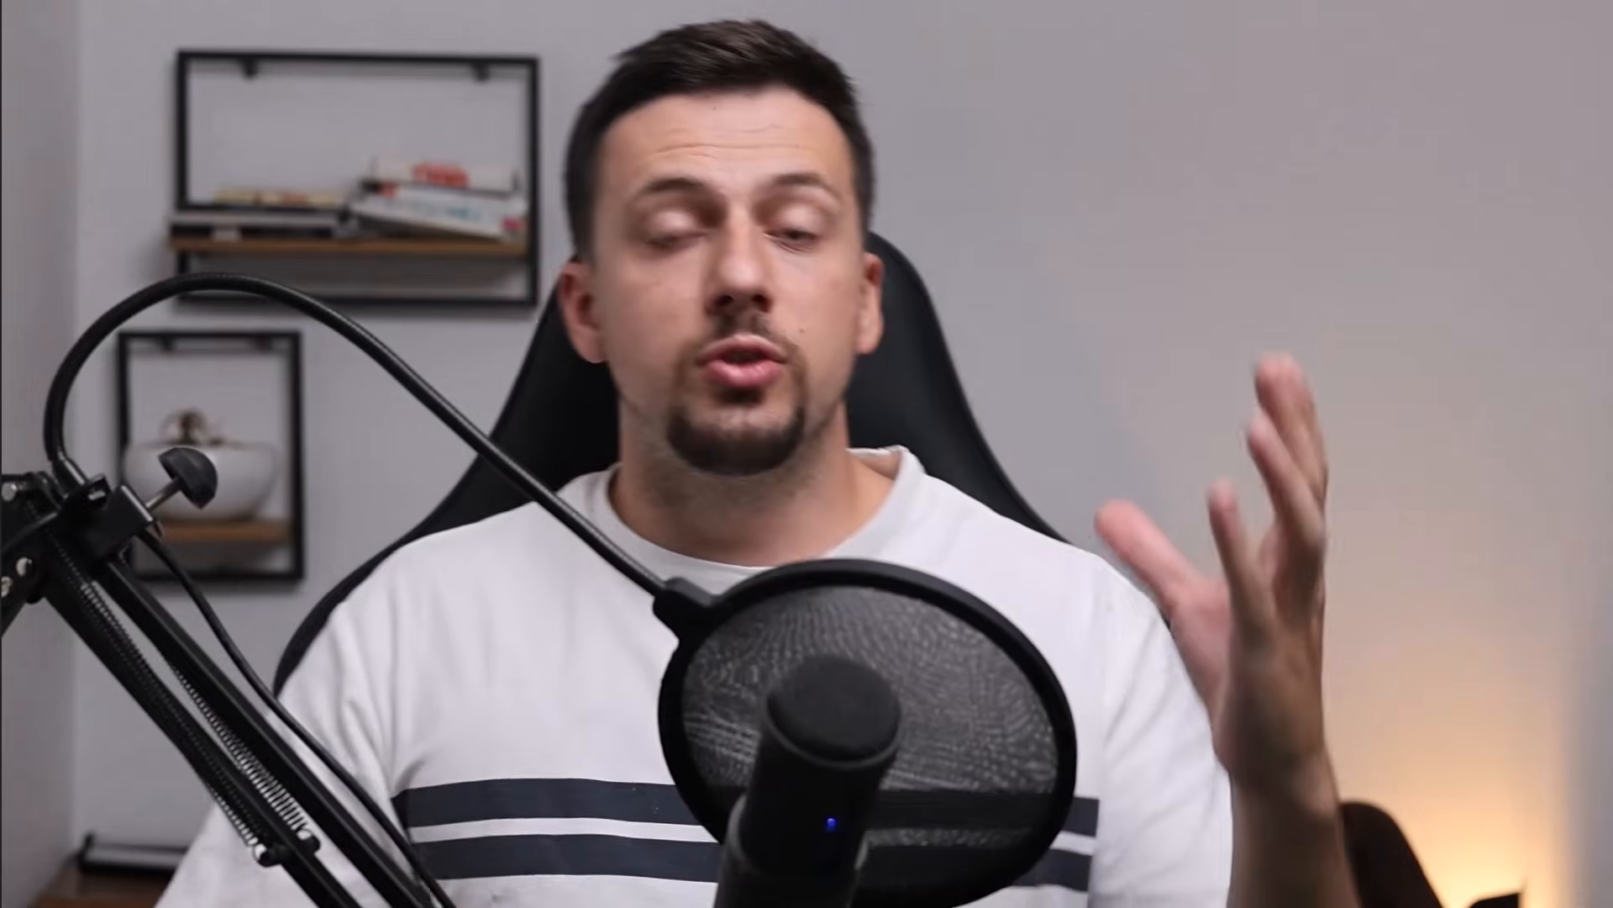